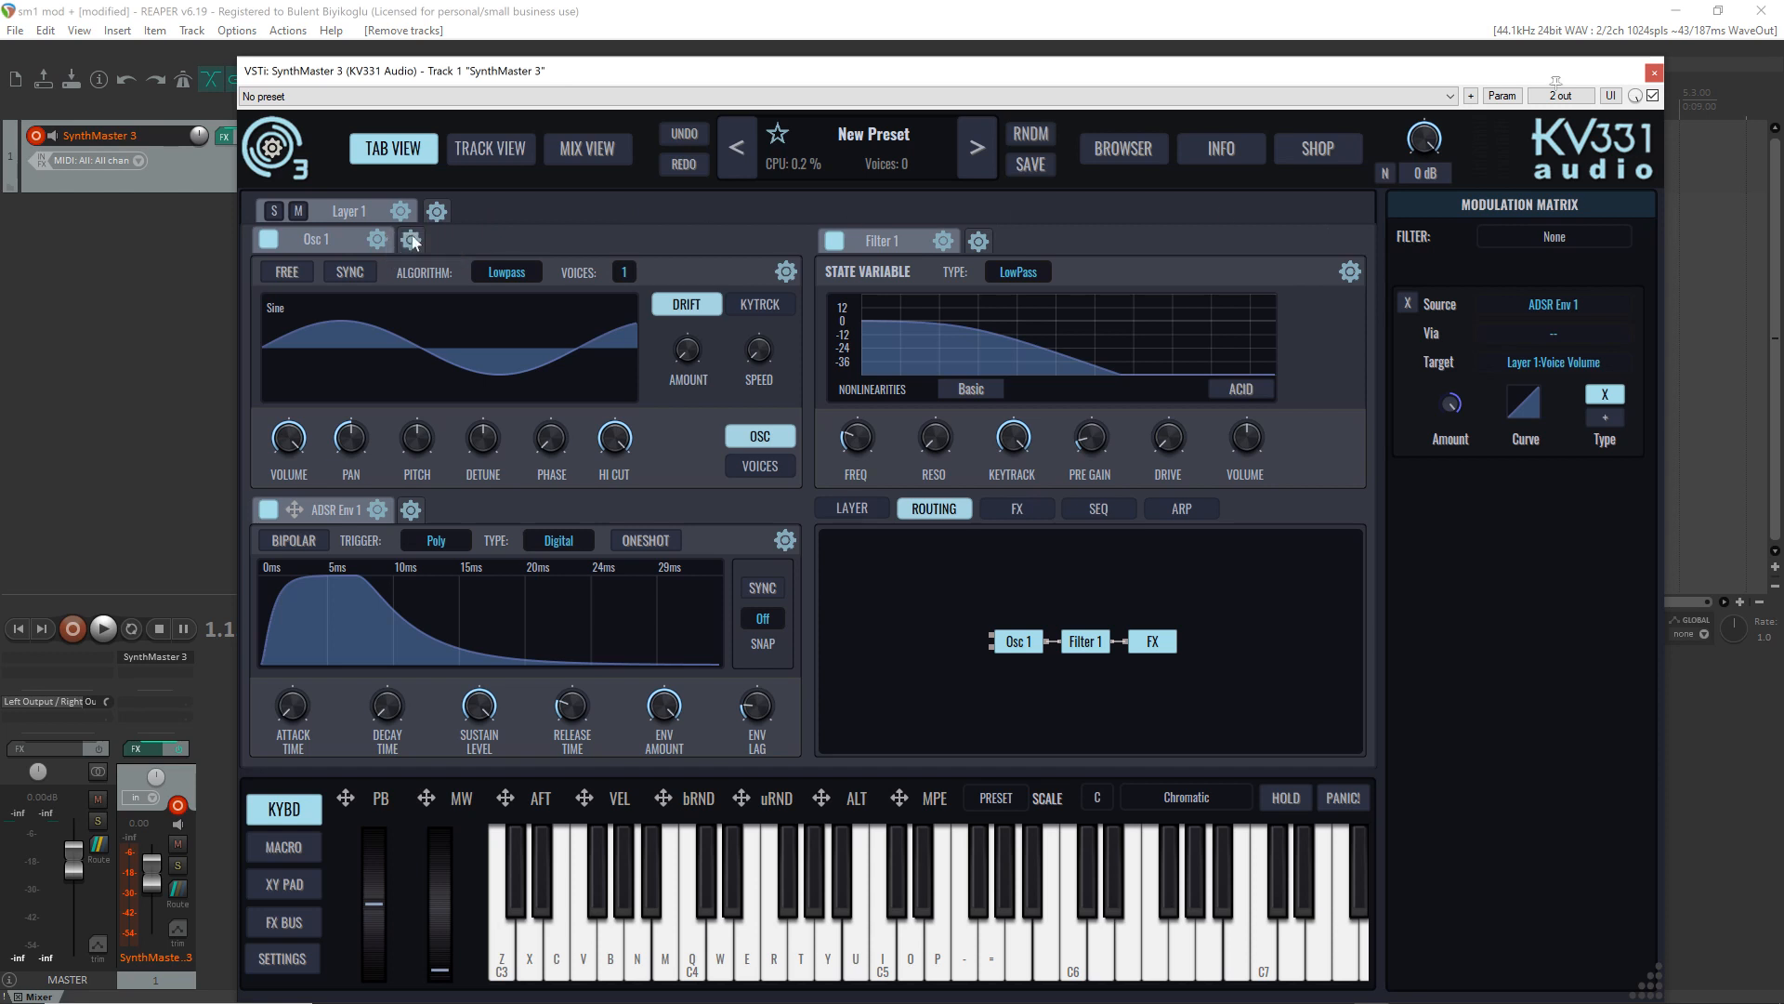
Step: Add a second layer to the new preset
{"action": "left_click", "coordinate": [439, 214]}
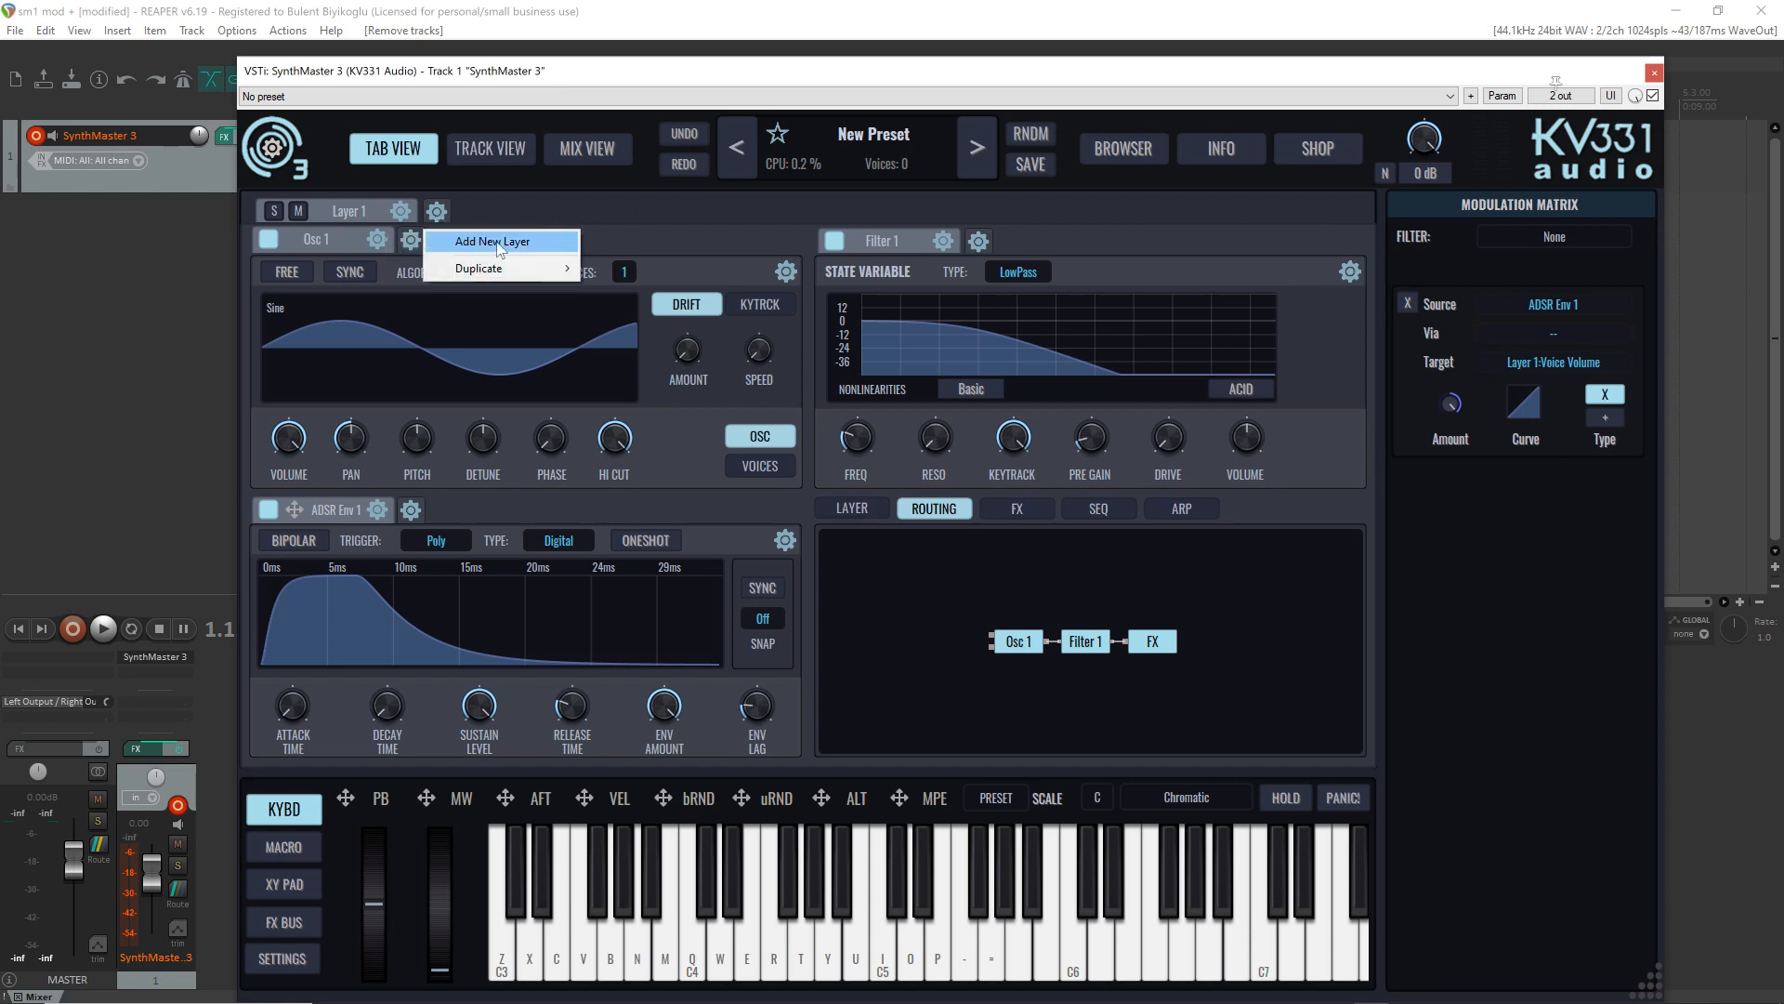
{"action": "left_click", "coordinate": [442, 221]}
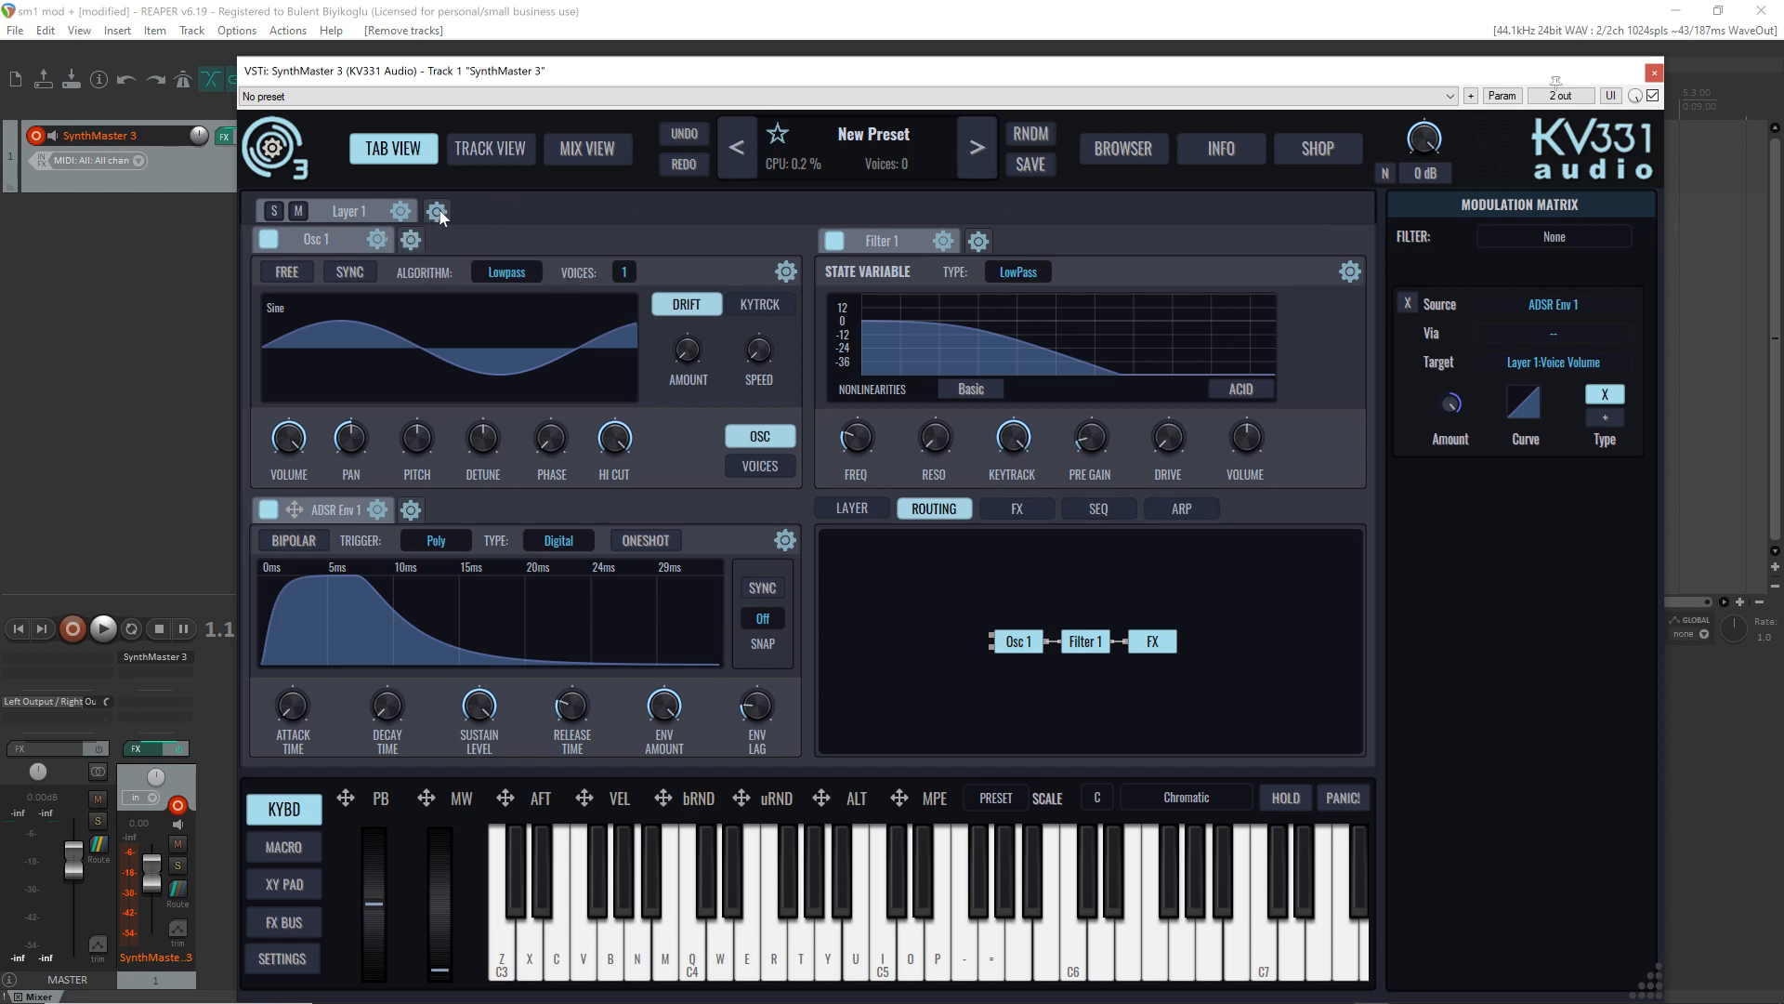
{"action": "left_click", "coordinate": [438, 213]}
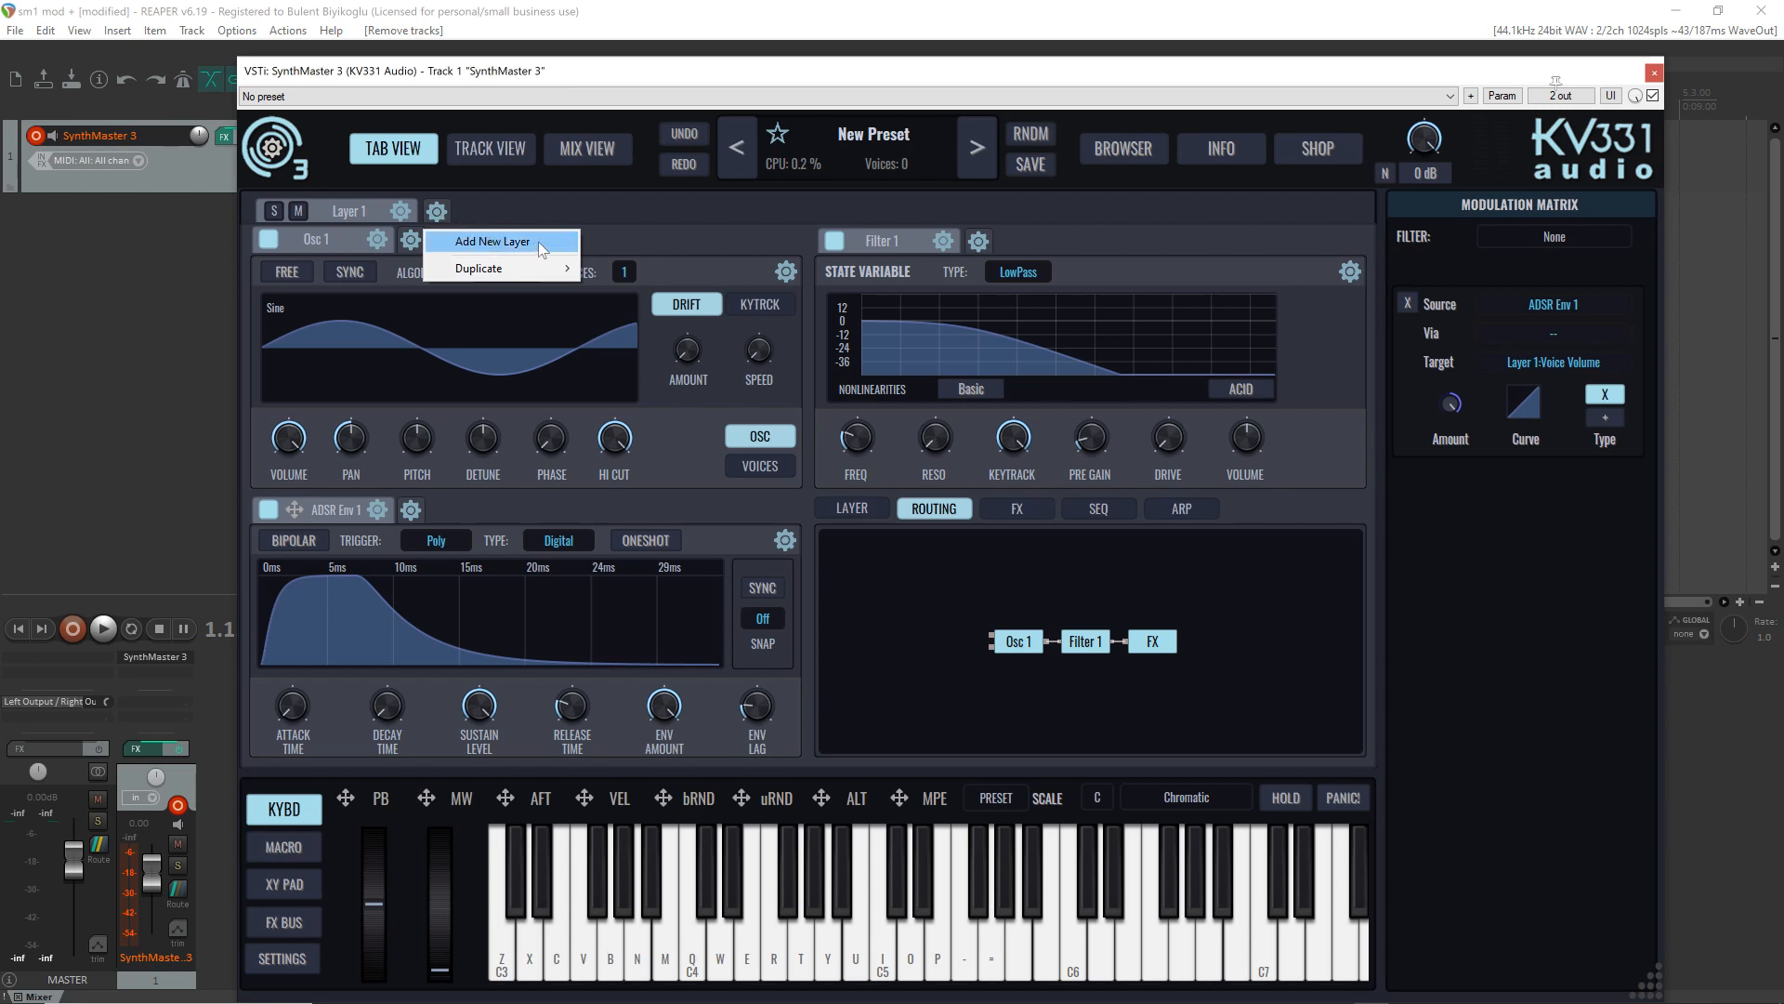
{"action": "mouse_move", "coordinate": [546, 274]}
{"action": "left_click", "coordinate": [515, 243]}
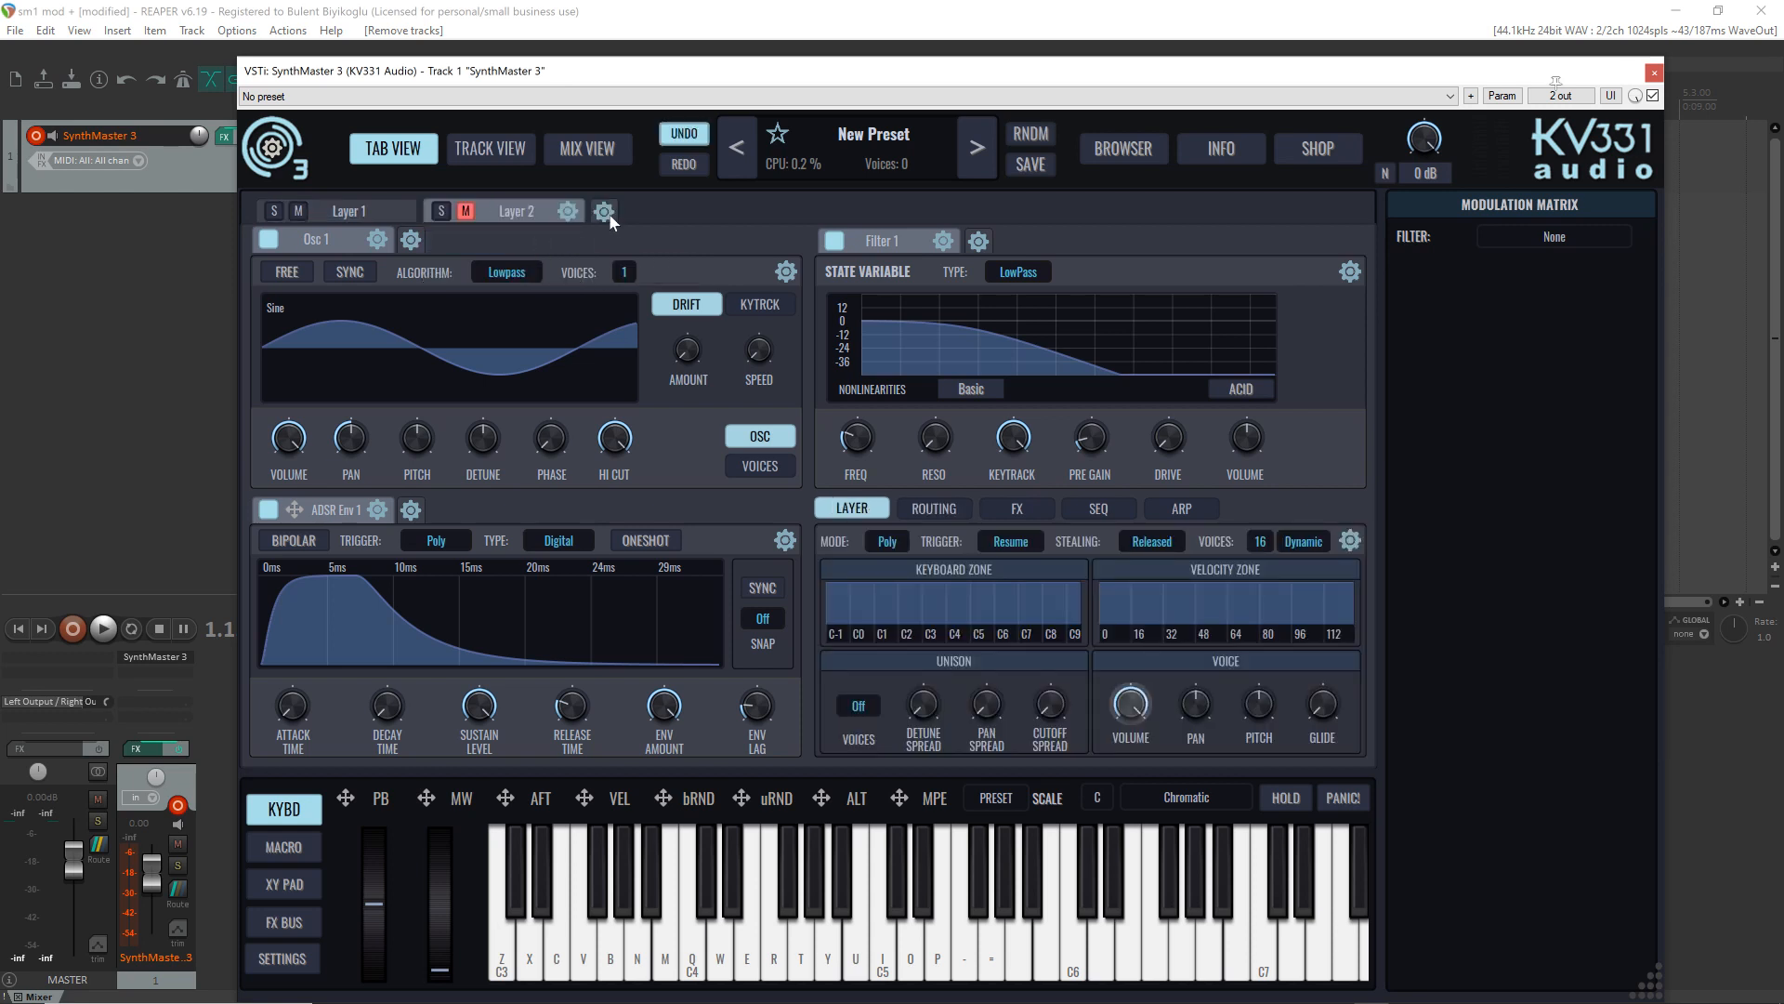
Step: Add five more layers, Layer 3 through Layer 7, to the preset
{"action": "left_click", "coordinate": [606, 213]}
{"action": "left_click", "coordinate": [649, 241]}
{"action": "left_click", "coordinate": [775, 213]}
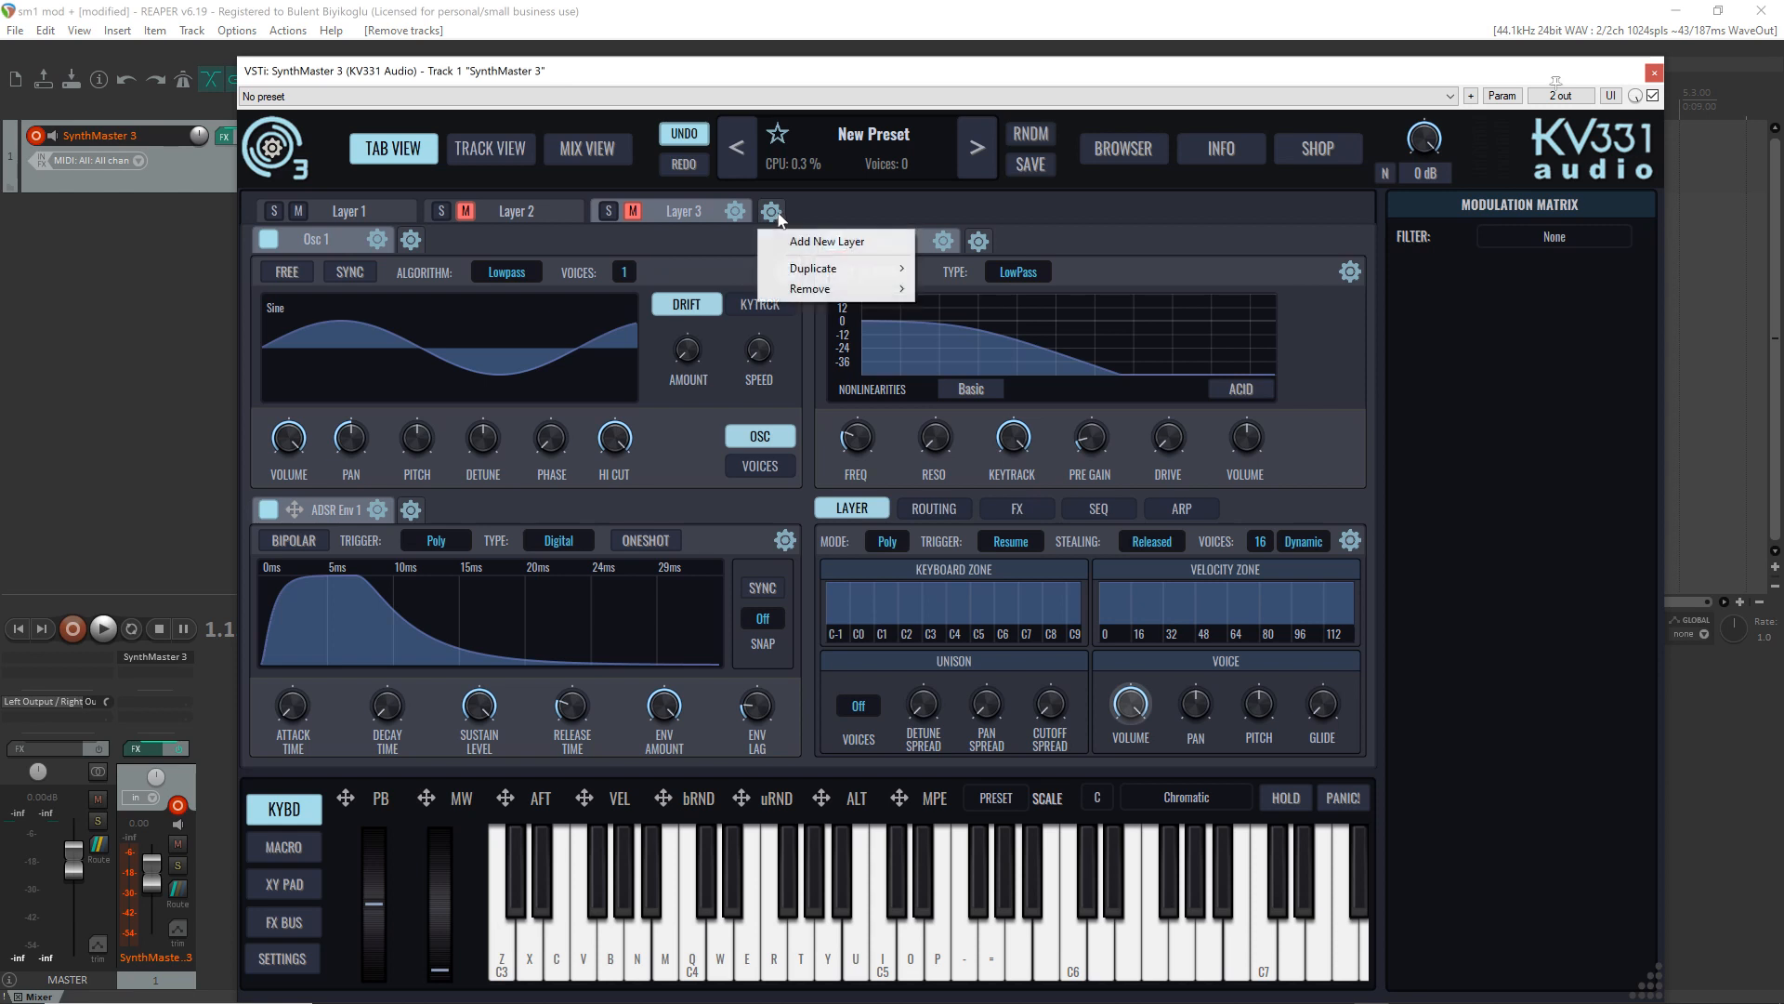
{"action": "left_click", "coordinate": [814, 242]}
{"action": "left_click", "coordinate": [938, 212]}
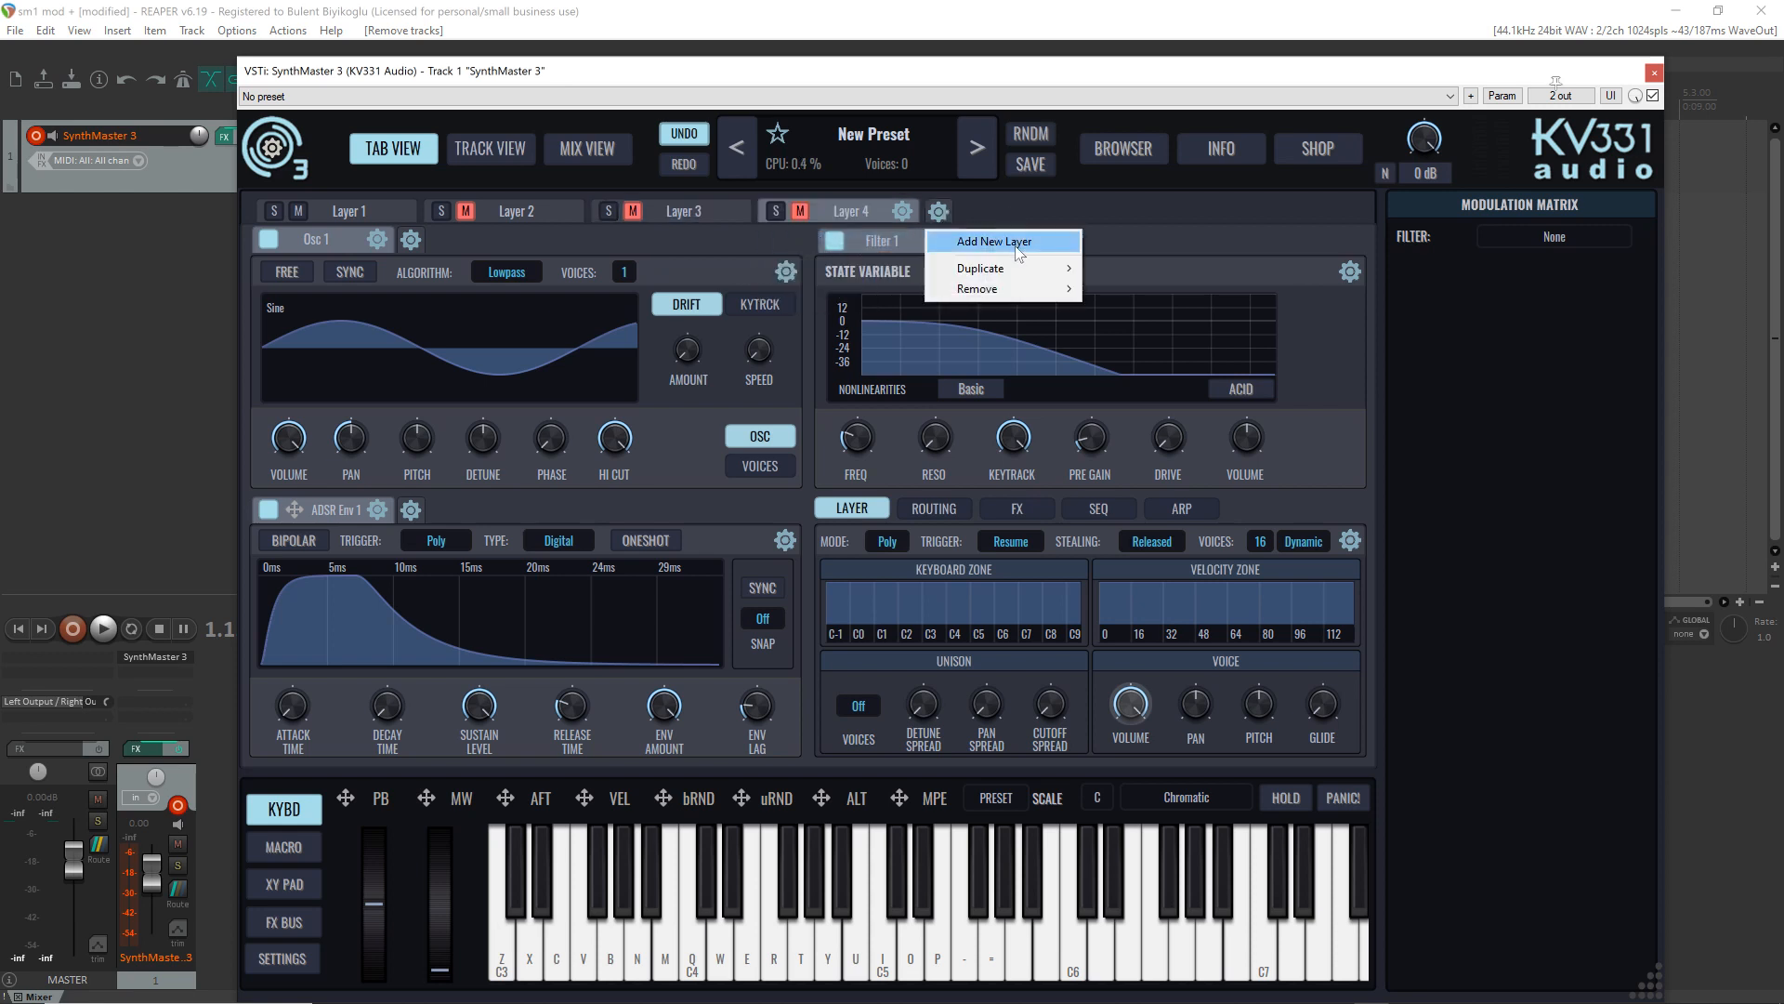
{"action": "left_click", "coordinate": [1018, 244]}
{"action": "left_click", "coordinate": [1106, 211]}
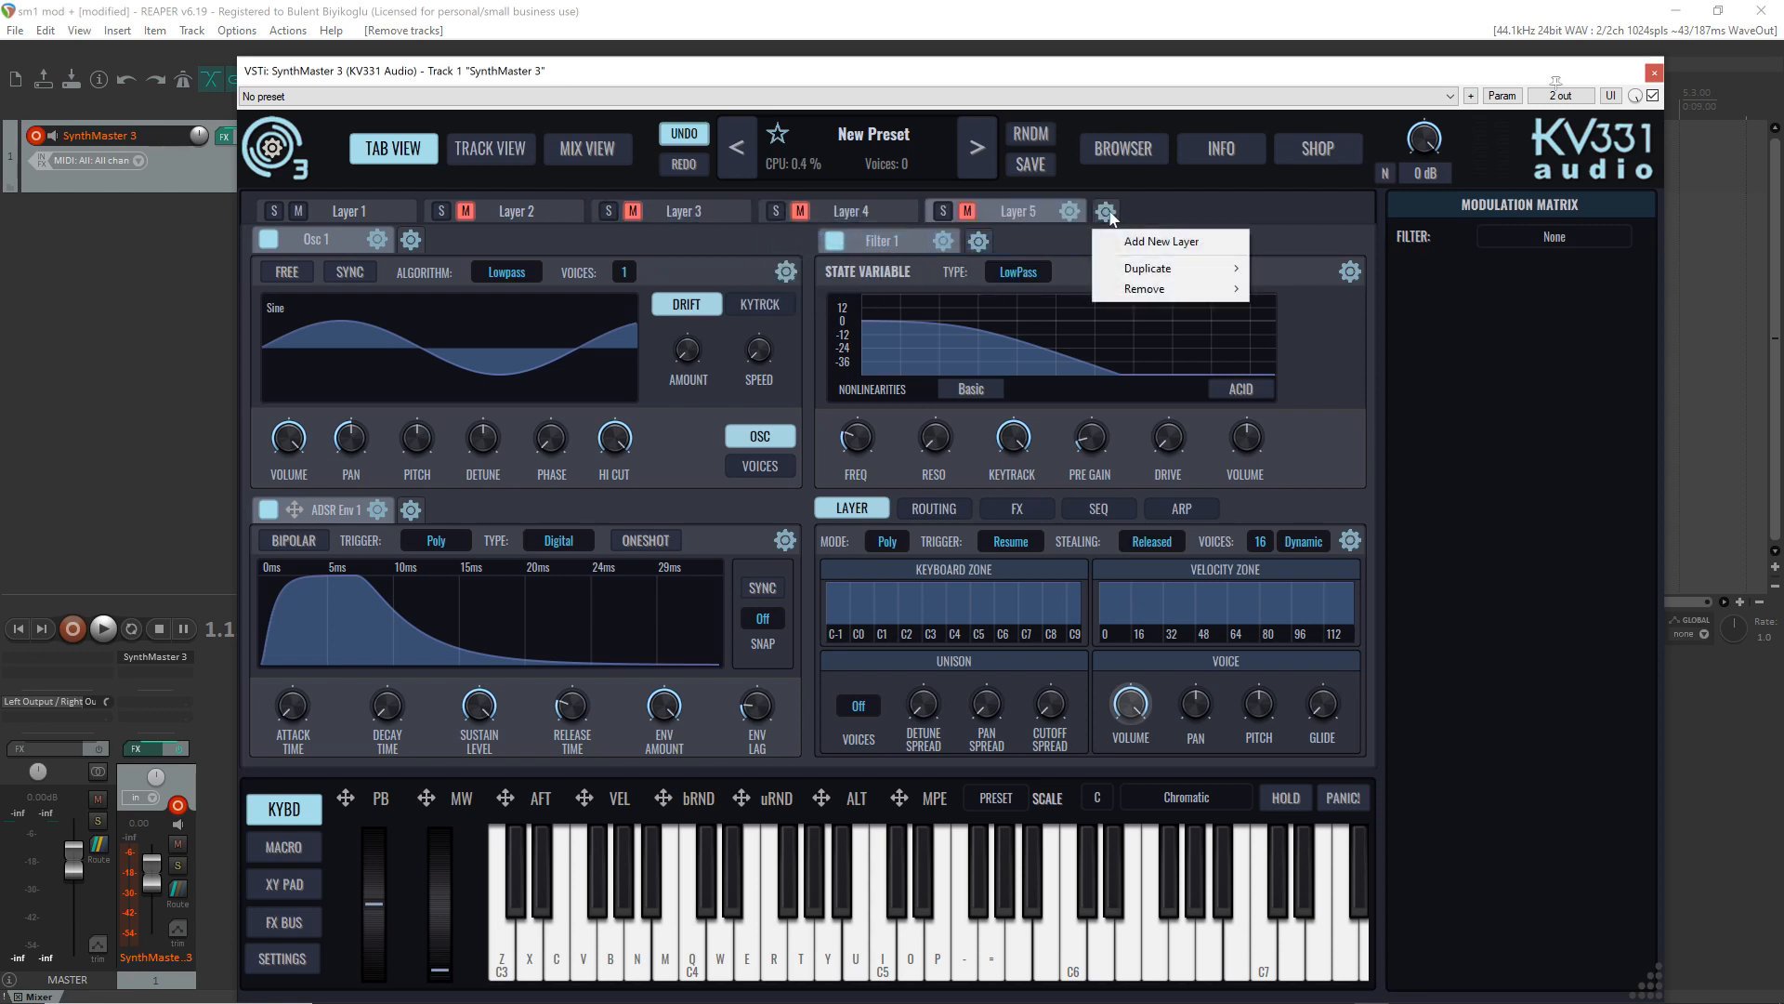
{"action": "left_click", "coordinate": [1177, 243]}
{"action": "left_click", "coordinate": [1270, 213]}
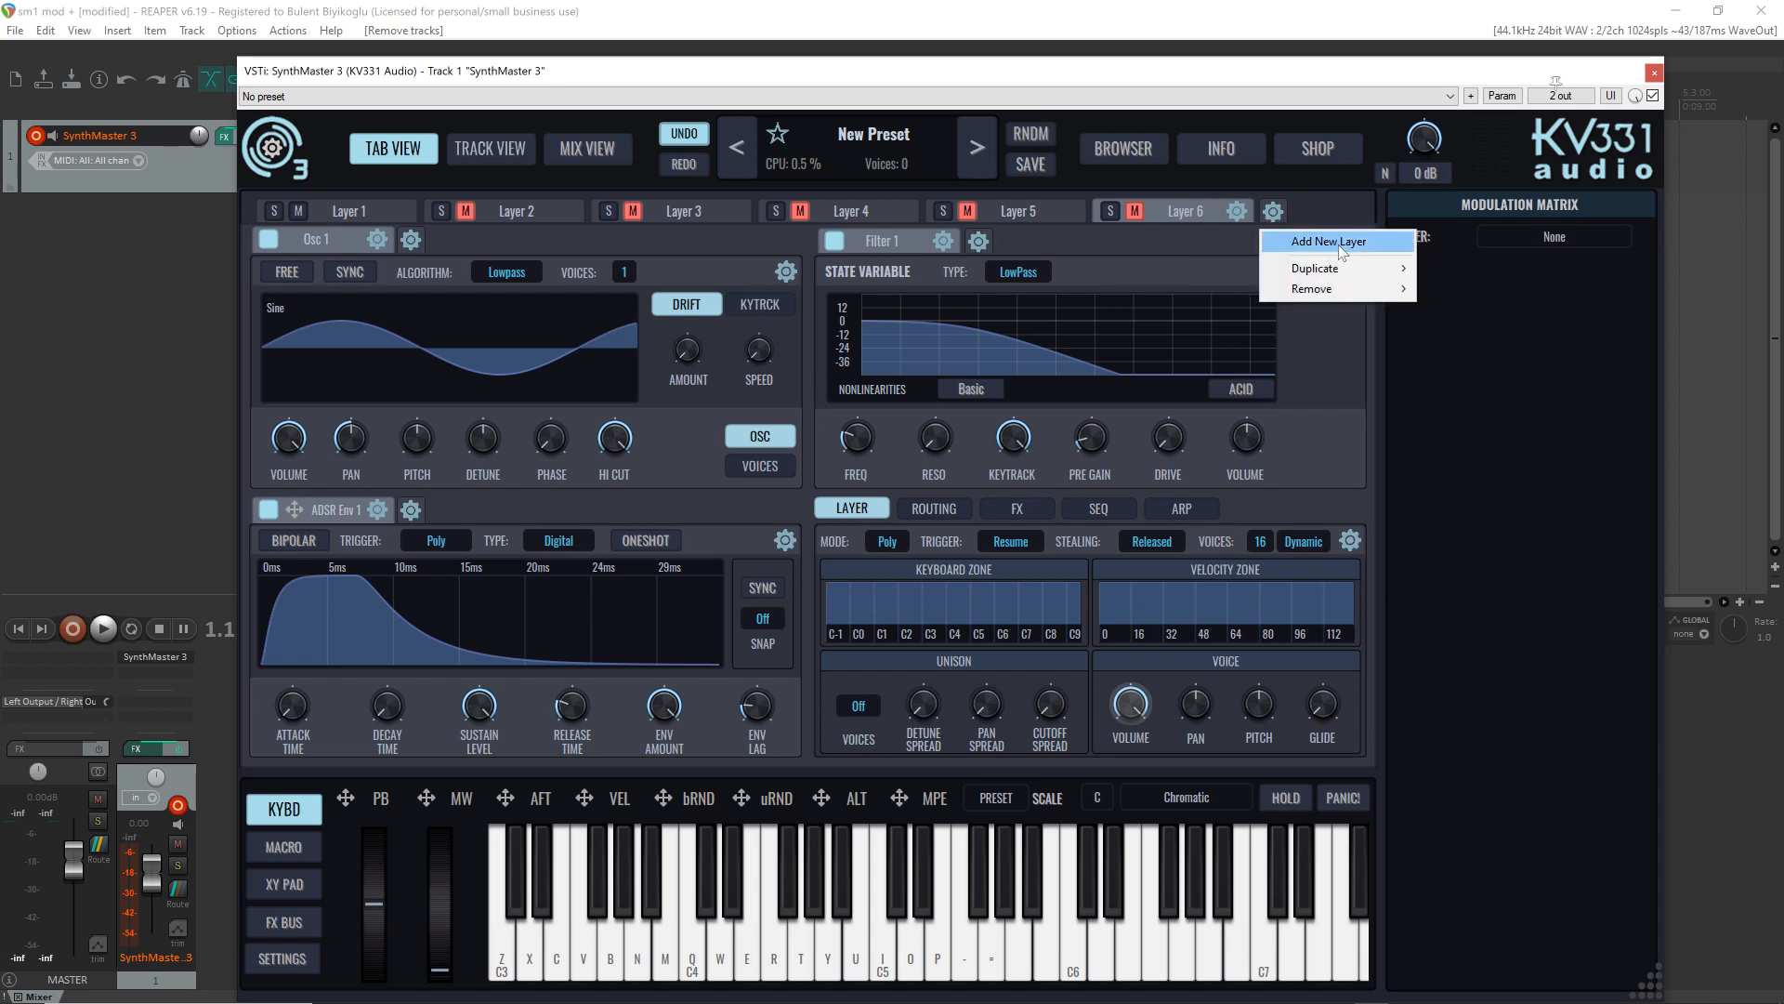
{"action": "left_click", "coordinate": [1339, 243]}
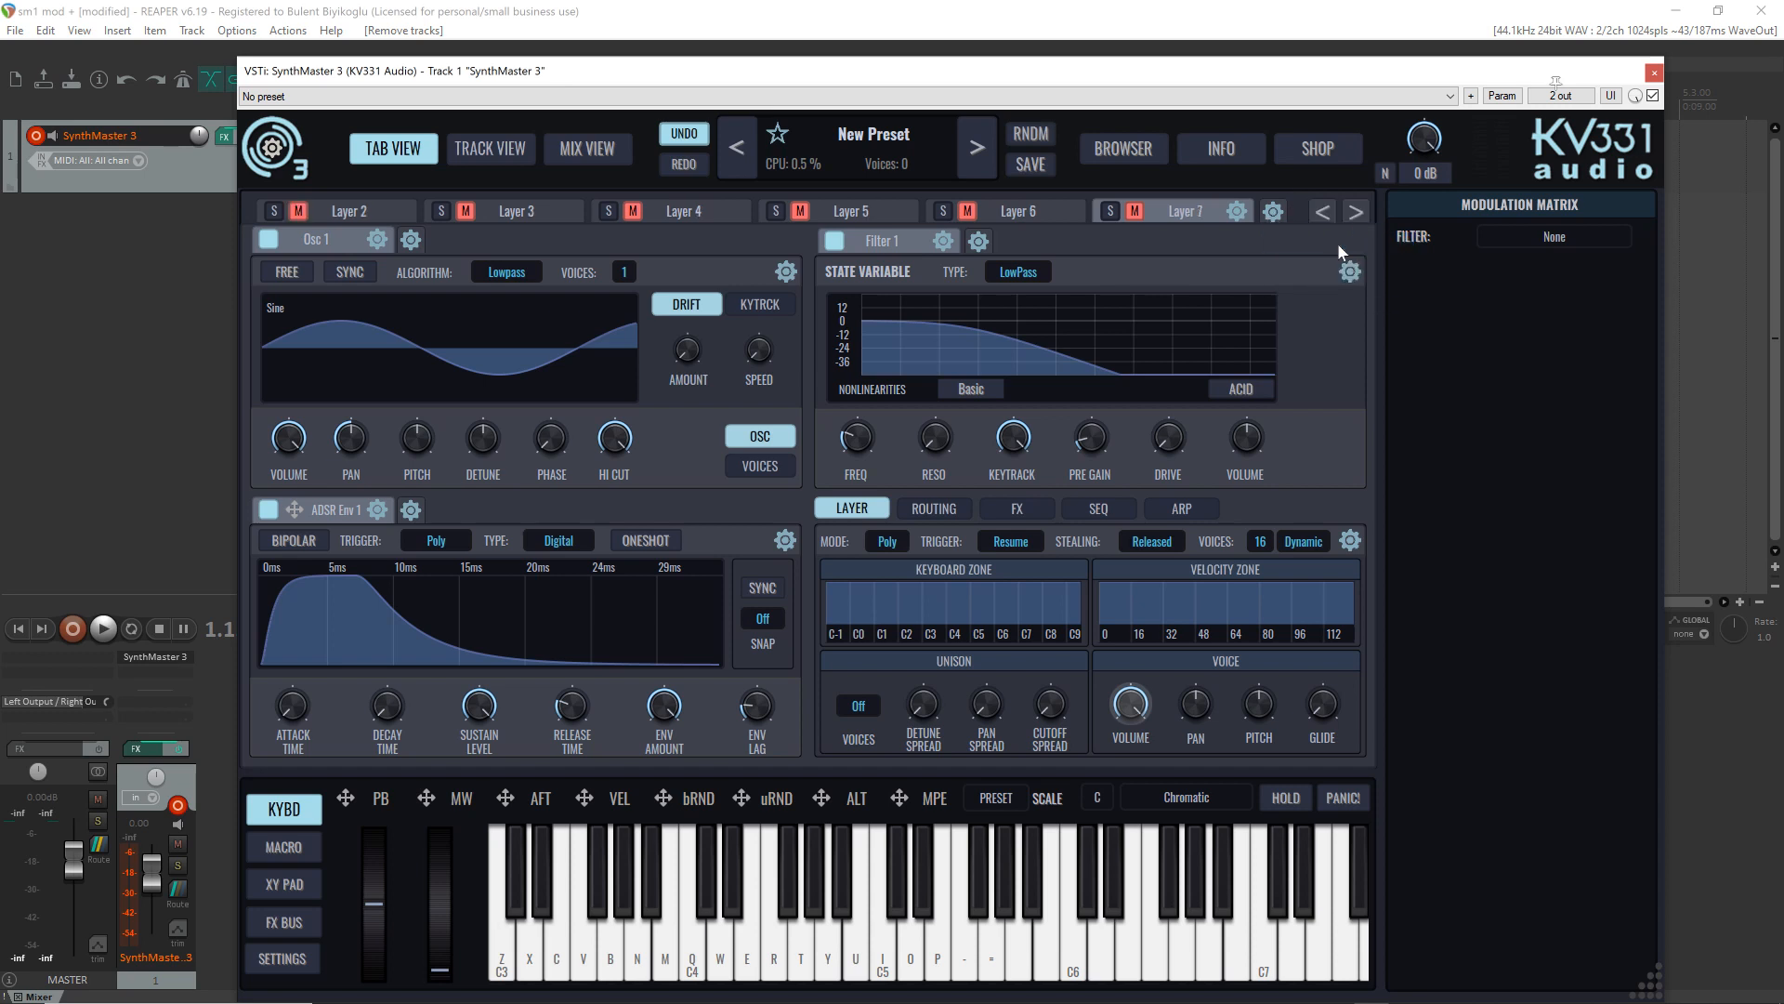
Step: Unmute Layers 2 through 7 so that every added layer can sound
{"action": "left_click", "coordinate": [299, 212]}
{"action": "left_click", "coordinate": [633, 212]}
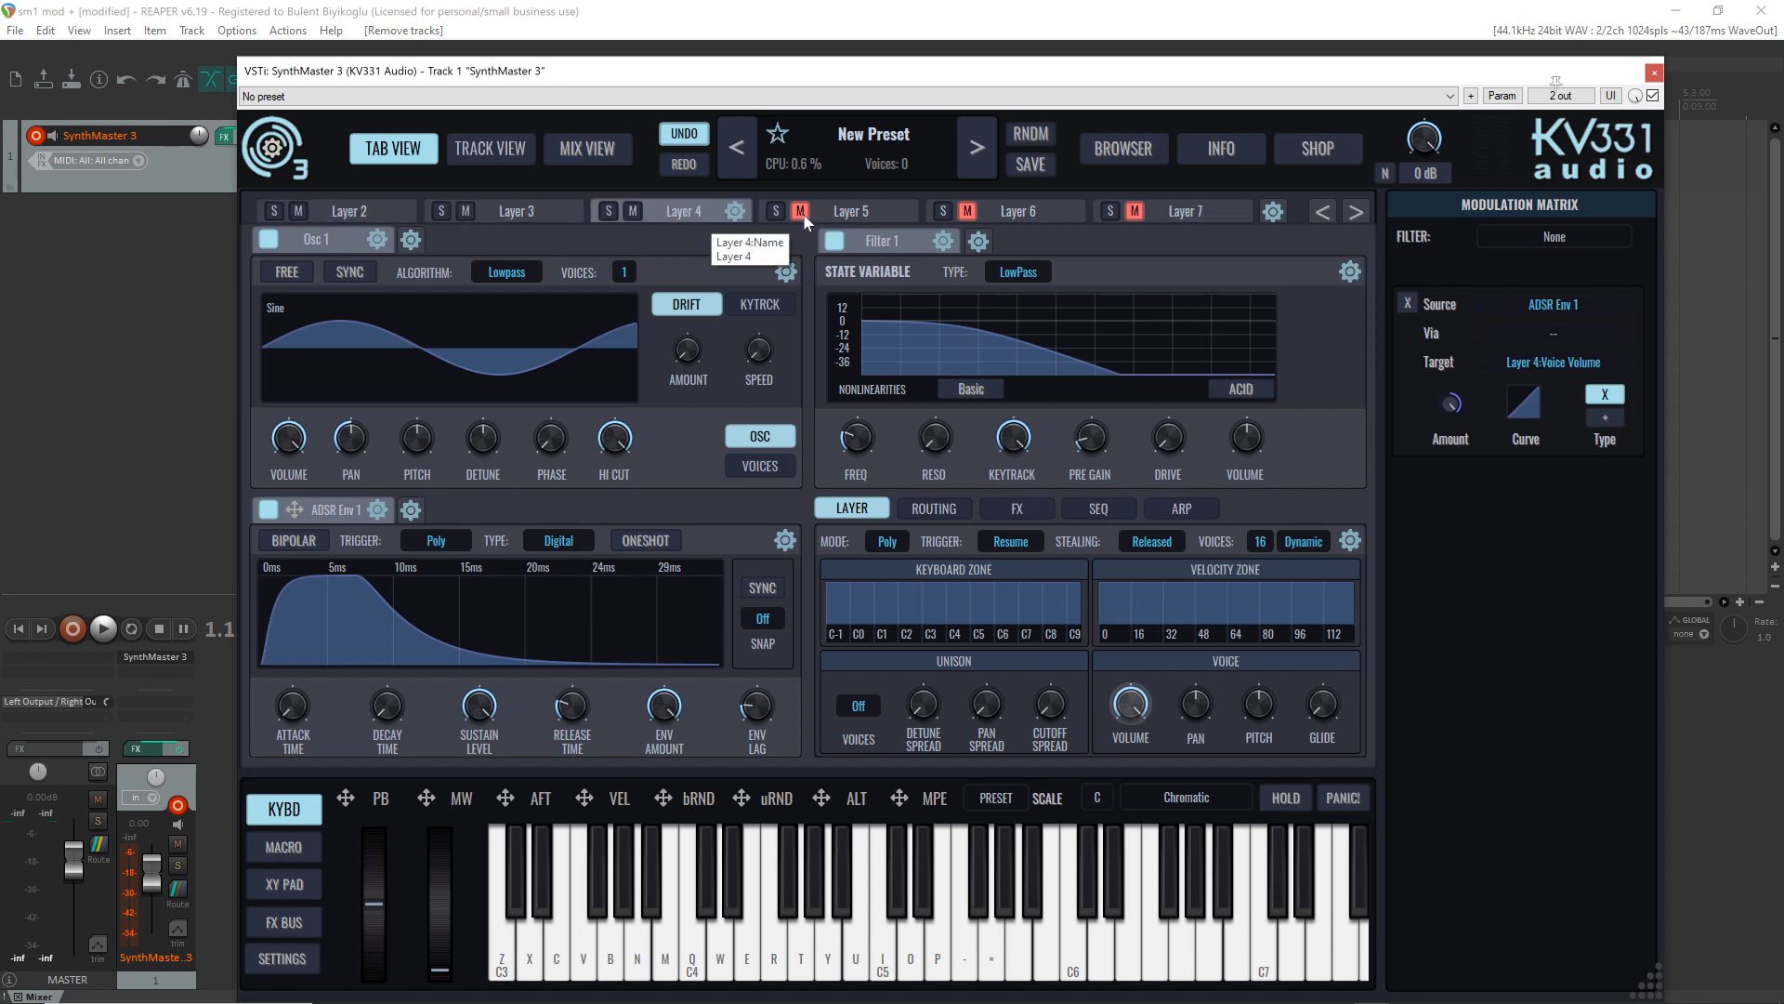
{"action": "left_click", "coordinate": [800, 212]}
{"action": "left_click", "coordinate": [968, 212]}
{"action": "left_click", "coordinate": [1148, 221]}
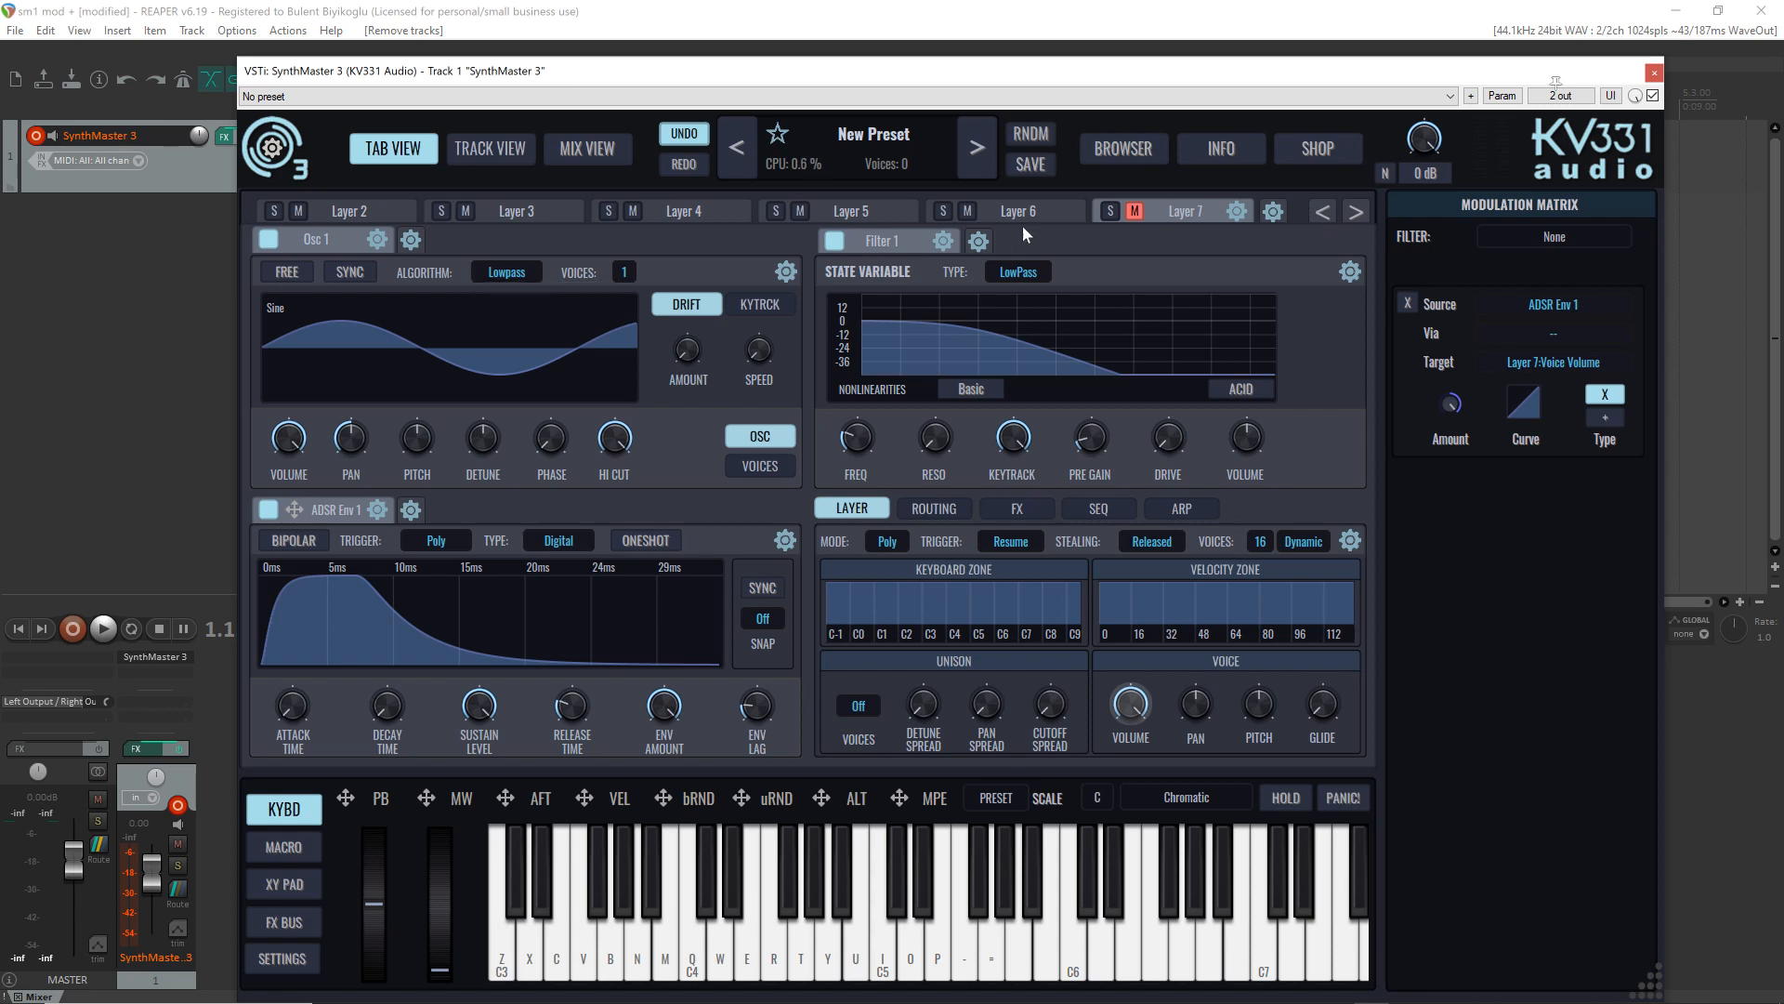
{"action": "left_click", "coordinate": [1135, 212]}
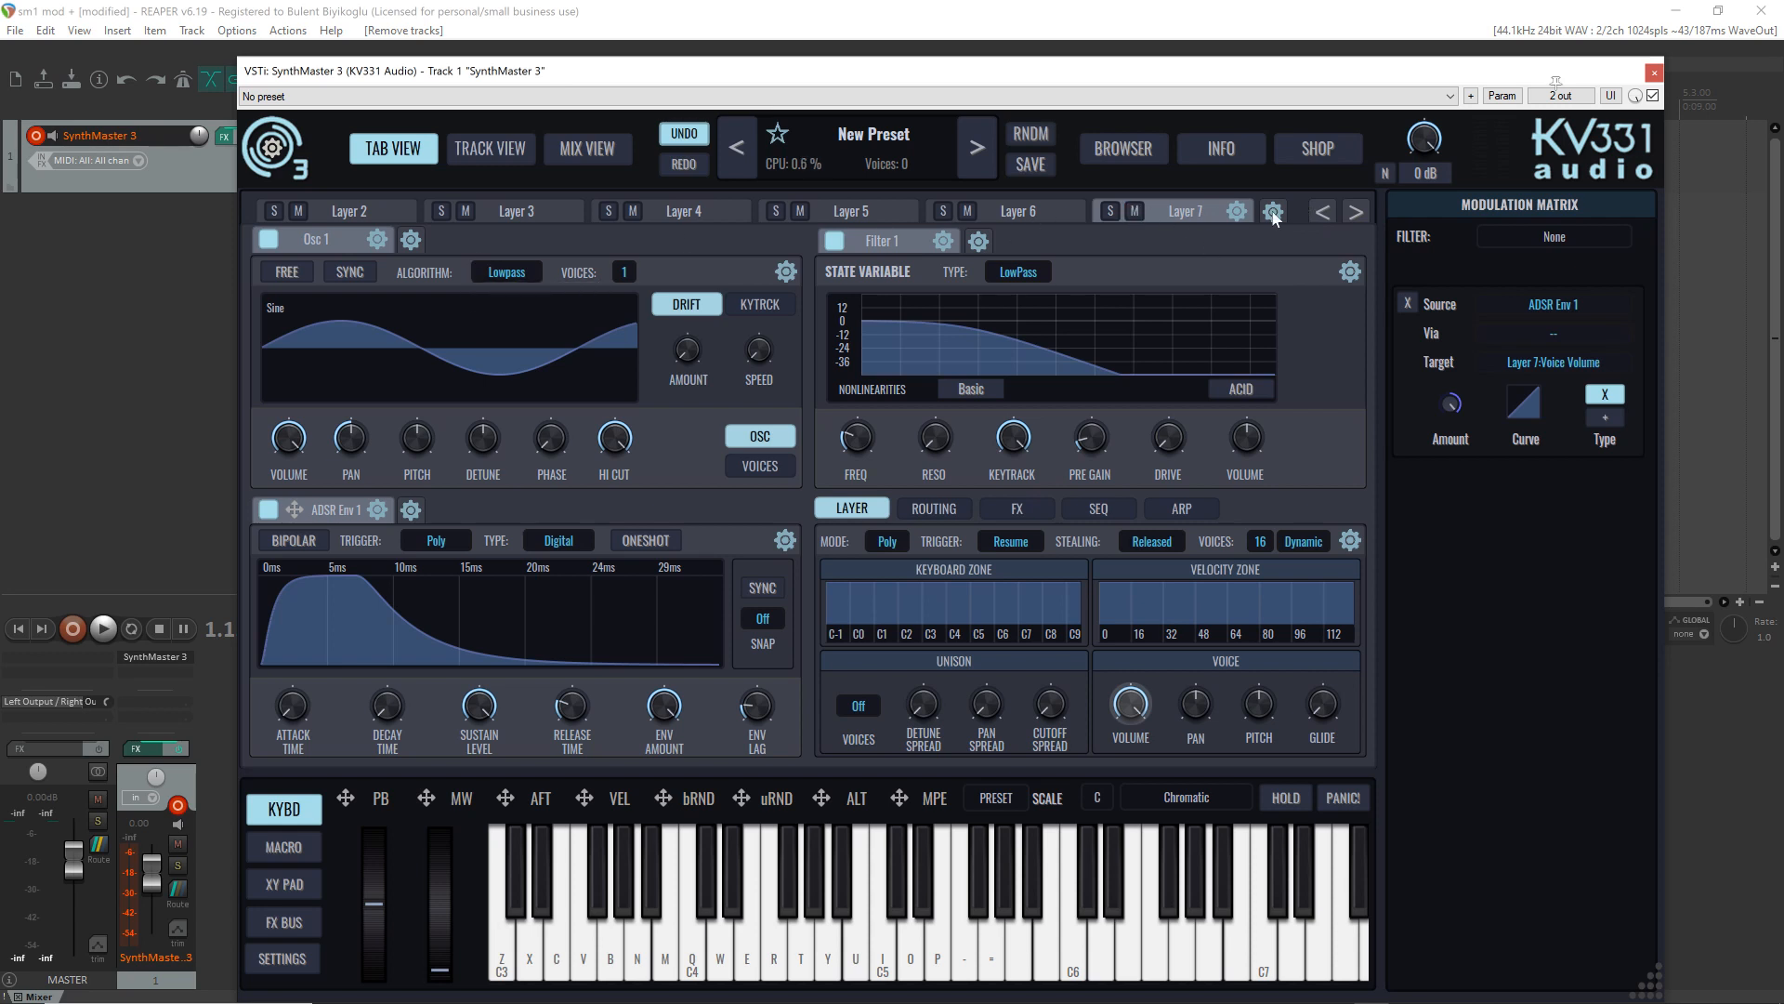
Step: Go back through the list of layers and show Layer 1 for editing
{"action": "left_click", "coordinate": [1323, 220]}
{"action": "left_click", "coordinate": [1356, 220]}
{"action": "left_click", "coordinate": [1323, 214]}
{"action": "left_click", "coordinate": [1356, 213]}
{"action": "left_click", "coordinate": [1323, 214]}
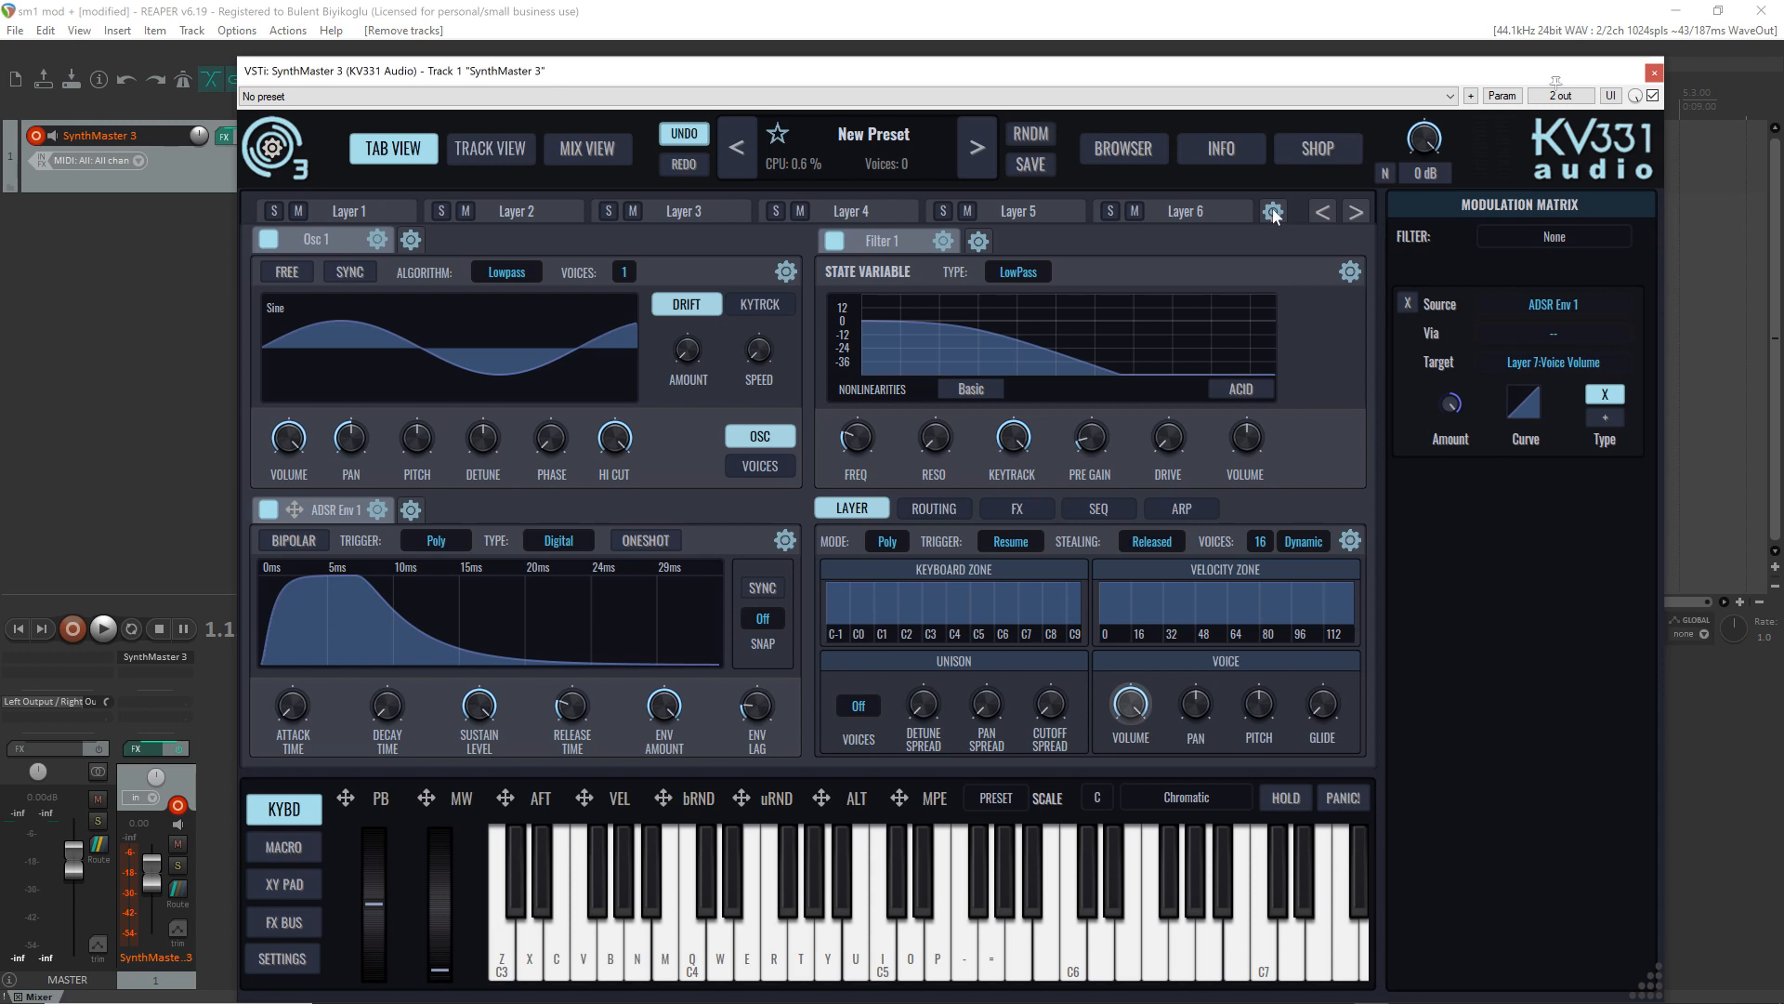
{"action": "left_click", "coordinate": [1273, 213]}
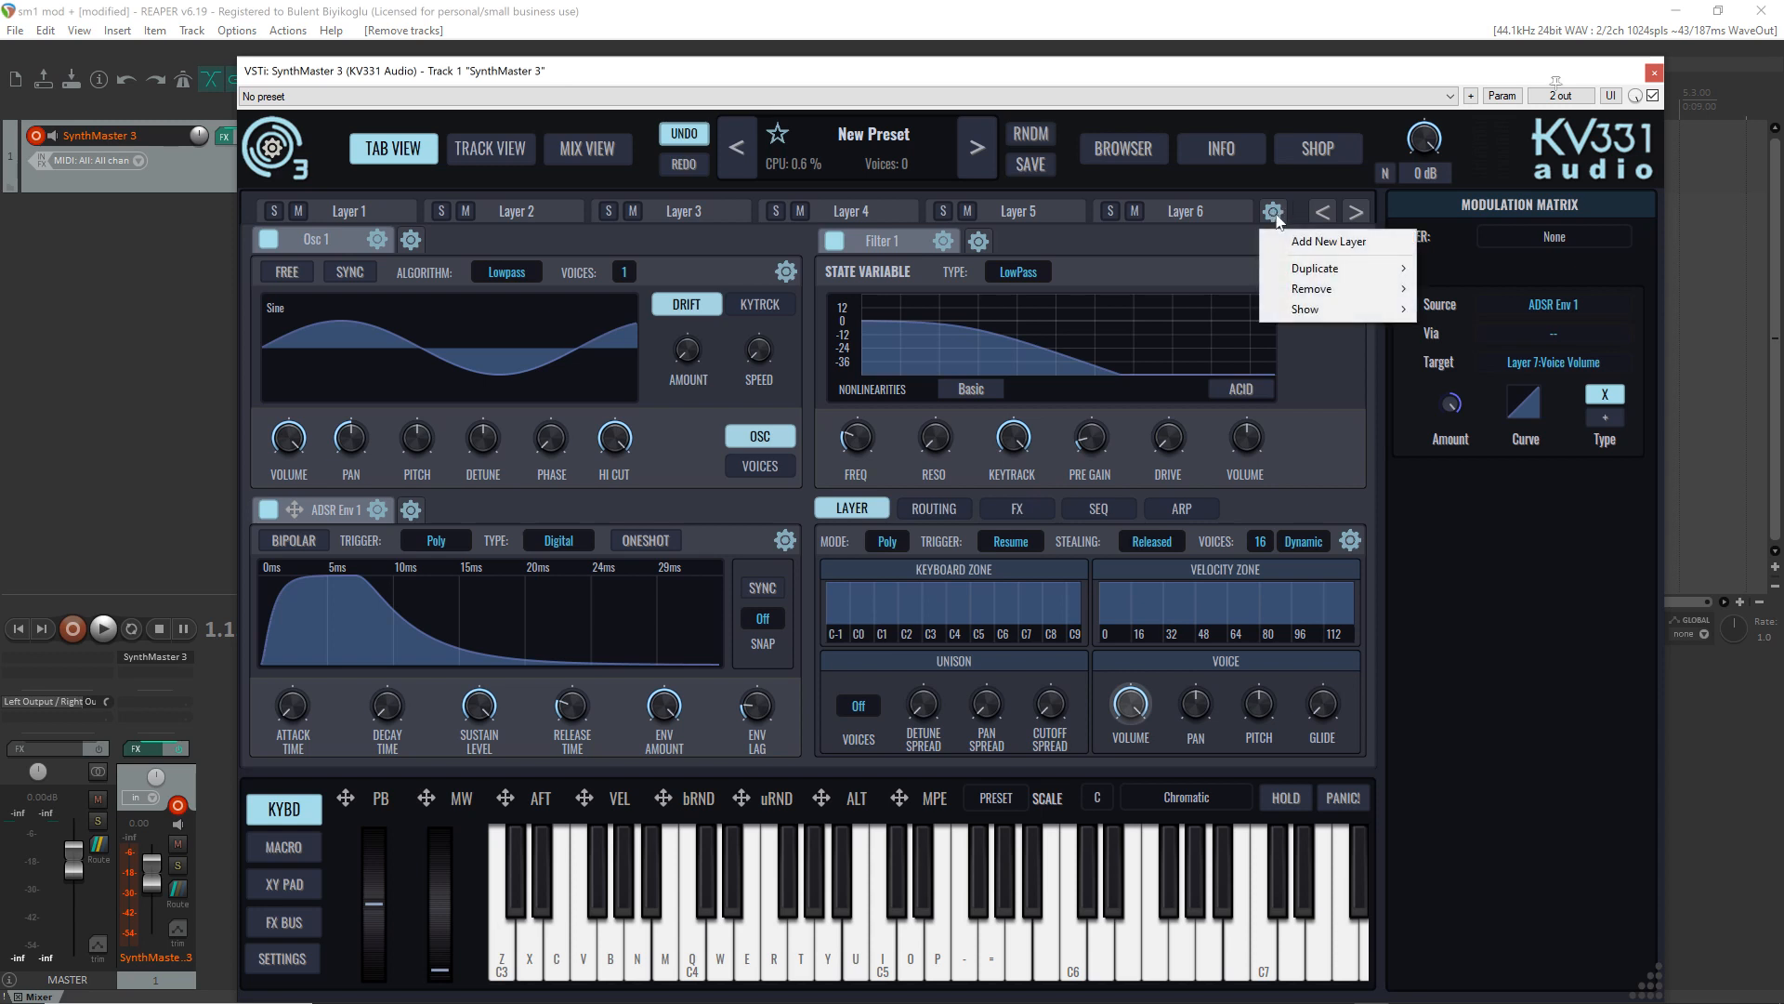
{"action": "mouse_move", "coordinate": [1317, 310]}
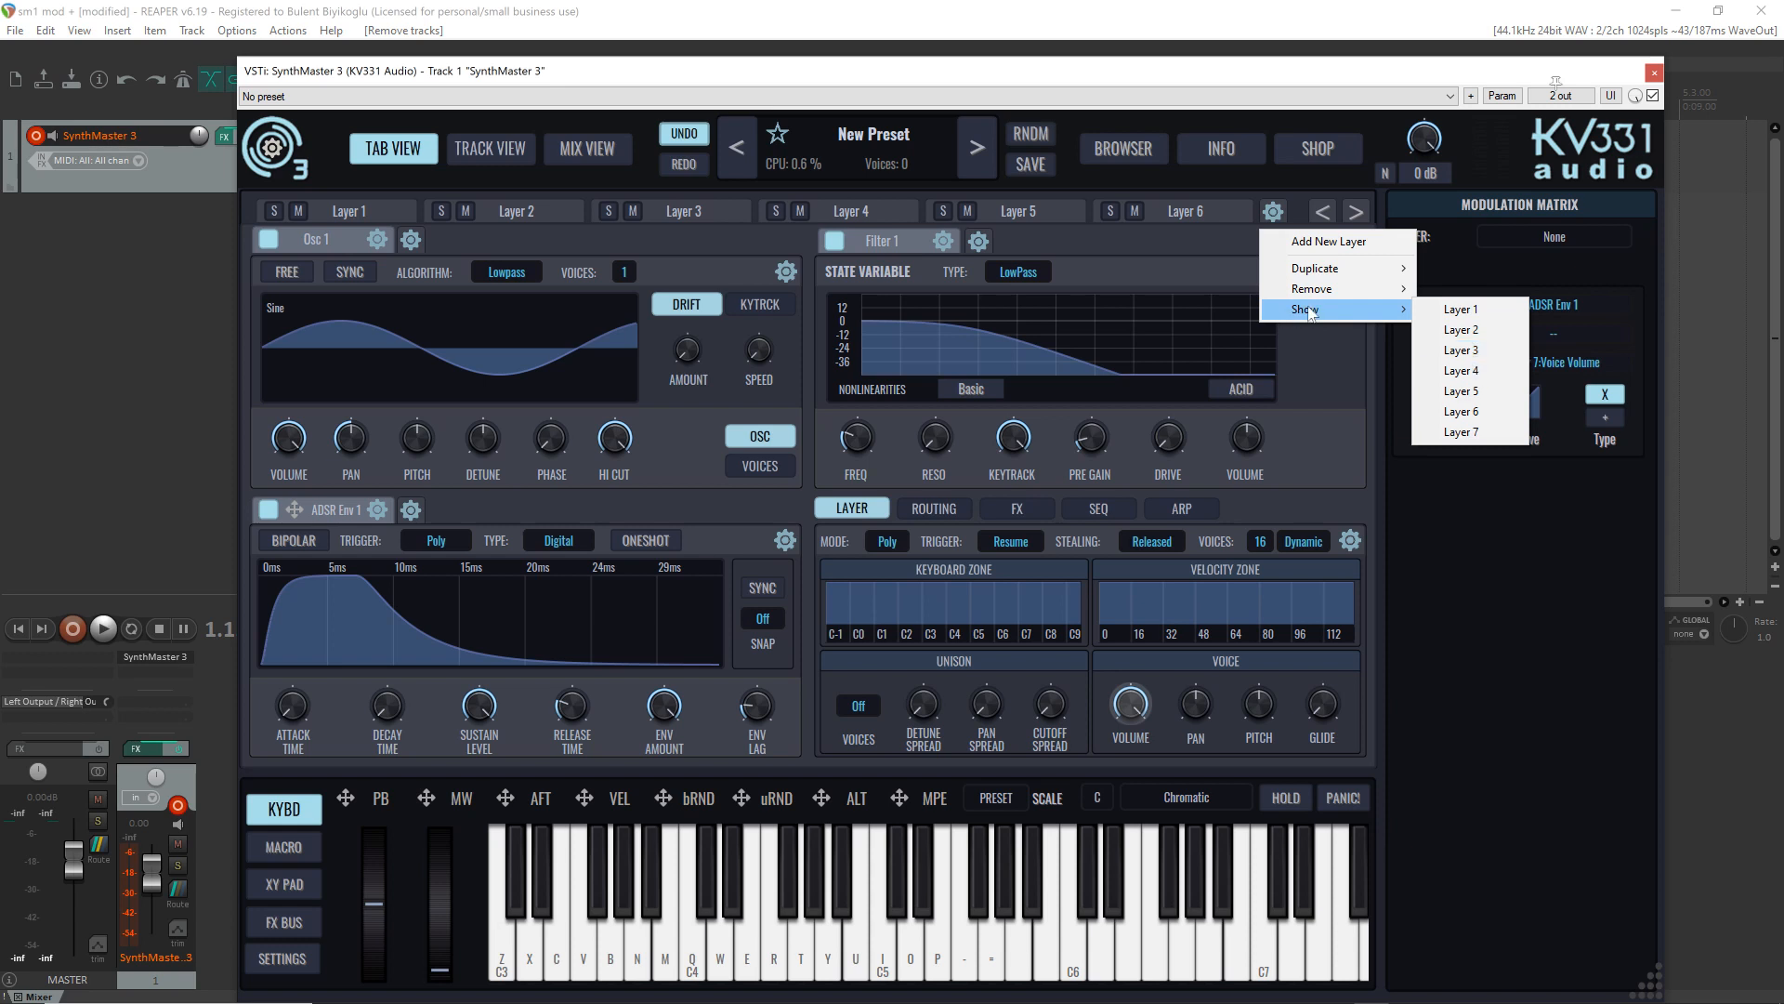
{"action": "left_click", "coordinate": [1461, 315]}
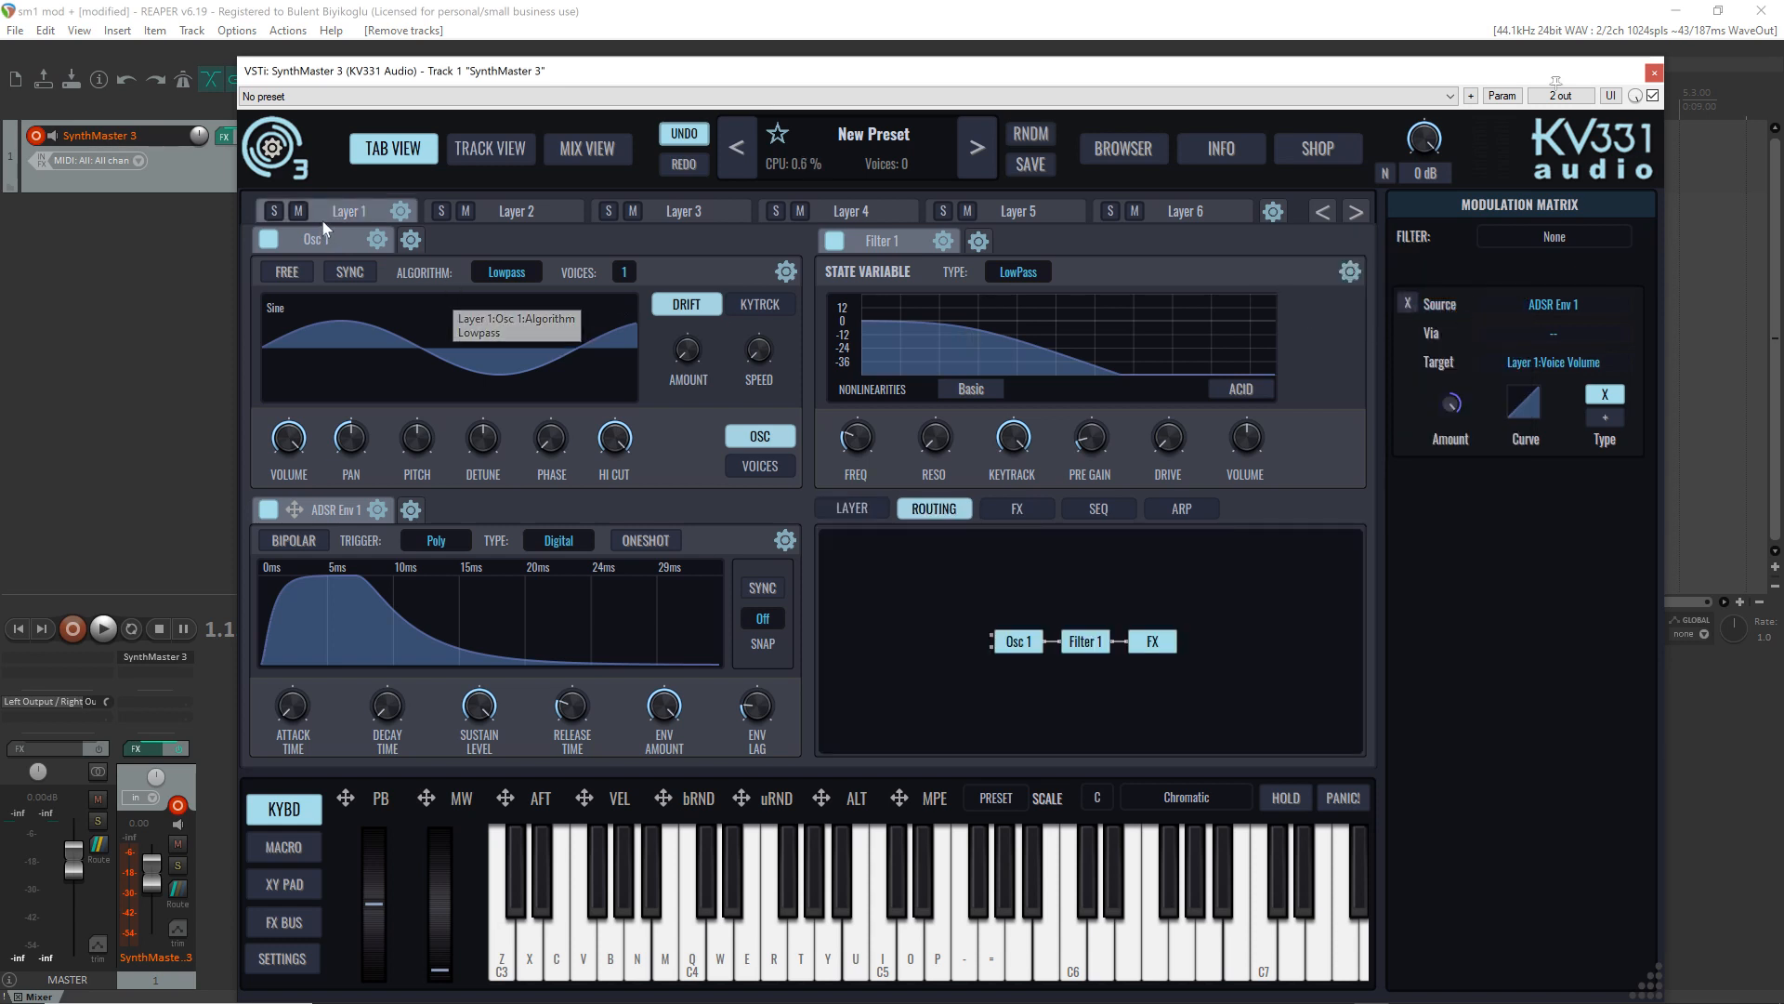
Step: Set Layer 1's Osc 1 waveform to Sawtooth and turn off Filter 1, soloing the layer only while editing
{"action": "left_click", "coordinate": [274, 211]}
{"action": "left_click", "coordinate": [274, 335]}
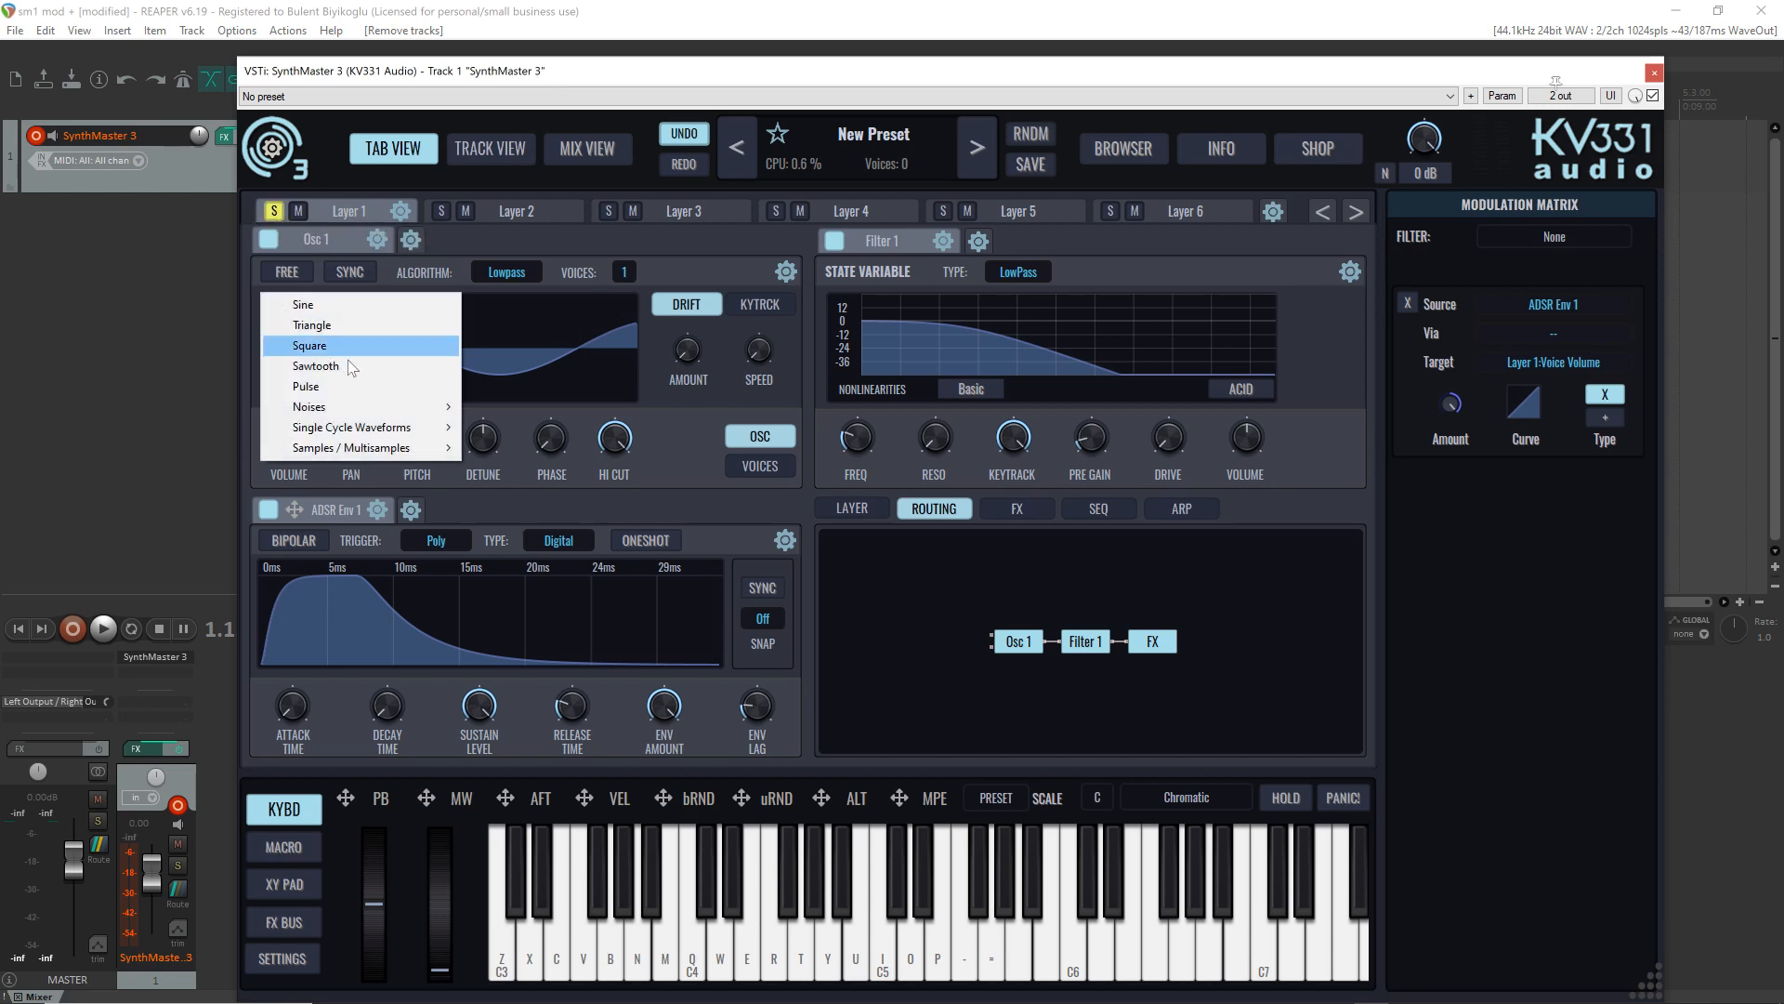
{"action": "left_click", "coordinate": [351, 363]}
{"action": "left_click", "coordinate": [836, 241]}
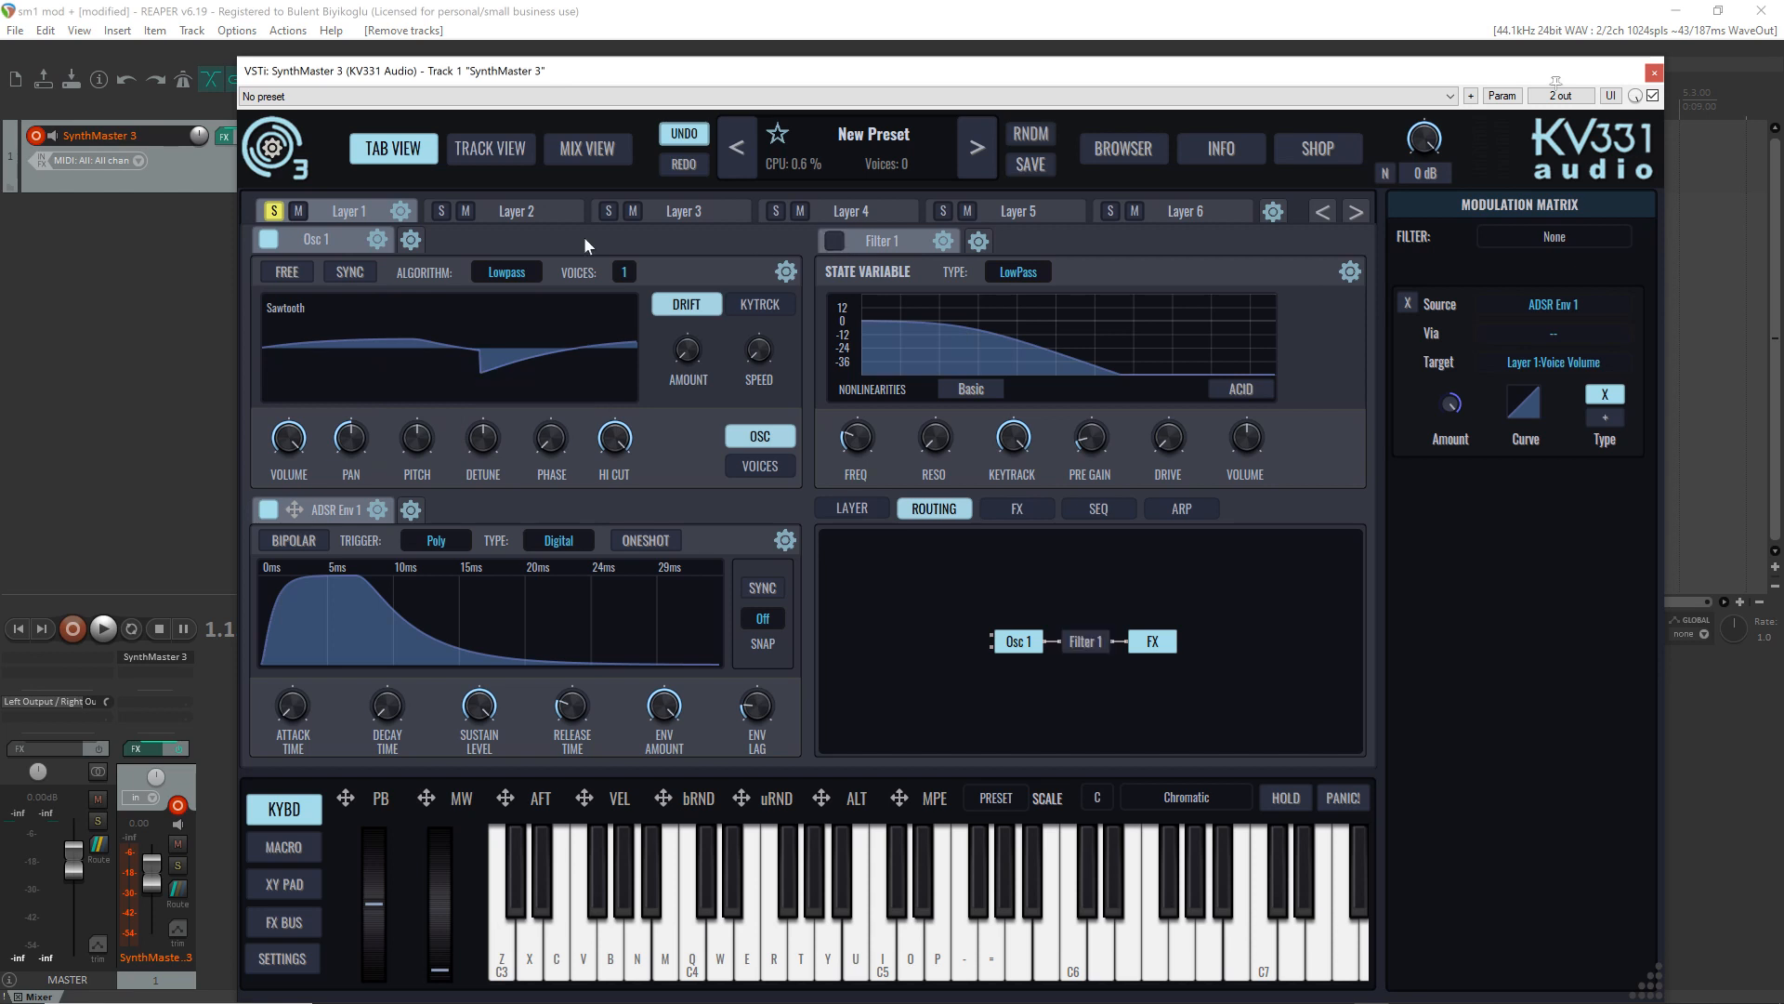
{"action": "left_click", "coordinate": [274, 211]}
Step: Set the Osc 1 waveform of Layer 2 to Square
{"action": "left_click", "coordinate": [513, 212]}
{"action": "left_click", "coordinate": [332, 333]}
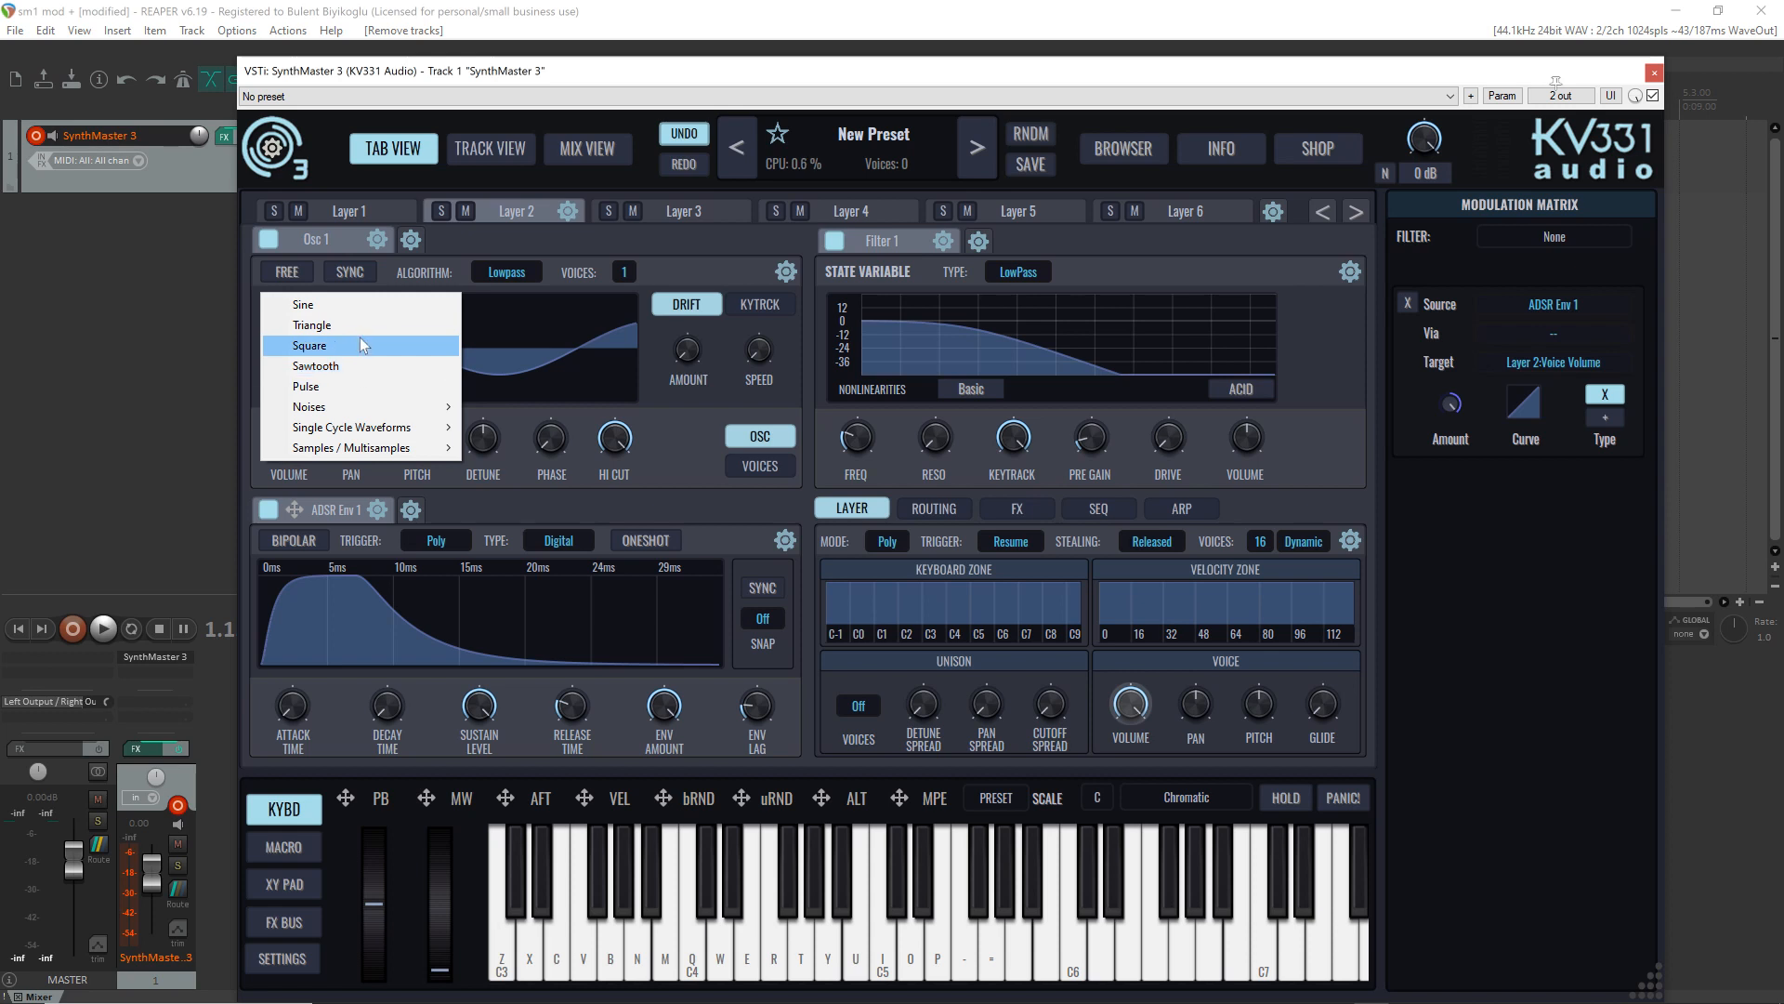
{"action": "left_click", "coordinate": [359, 341]}
Step: Set Layer 3's Osc 1 waveform to Pulse and raise its phase to about 23
{"action": "left_click", "coordinate": [665, 214]}
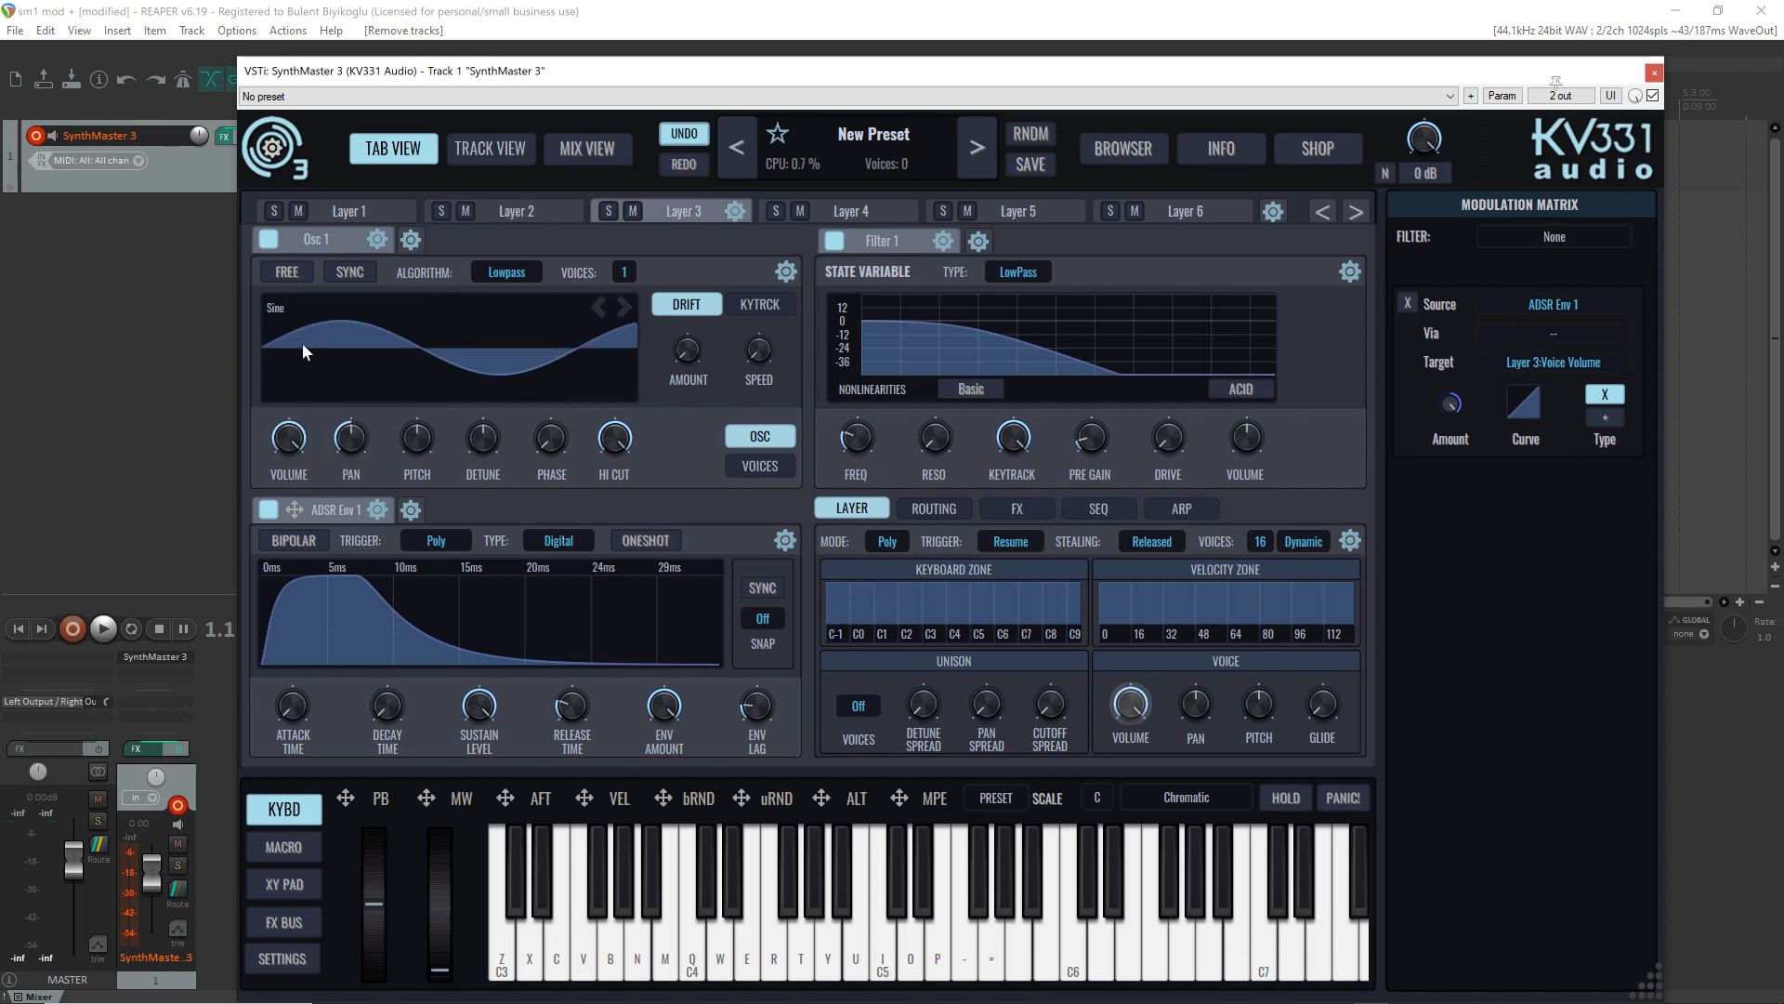
{"action": "left_click", "coordinate": [335, 342]}
{"action": "left_click", "coordinate": [306, 386]}
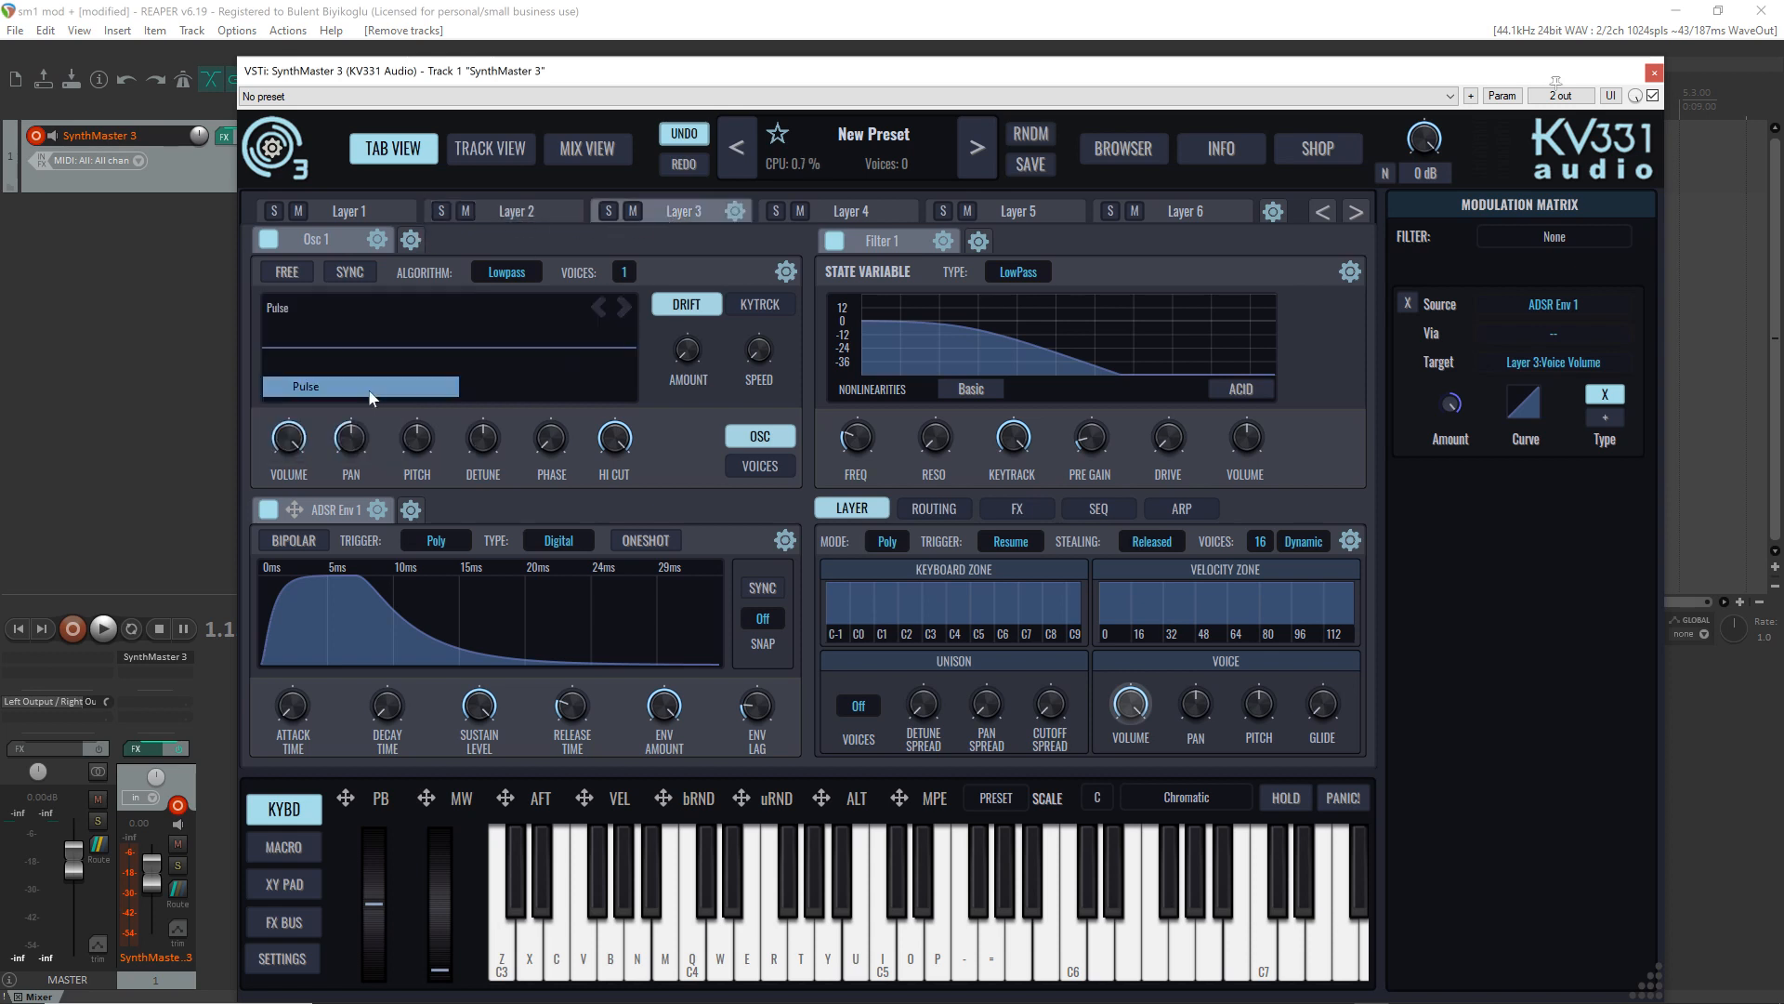
{"action": "left_click_drag", "start_coordinate": [550, 437], "coordinate": [667, 354]}
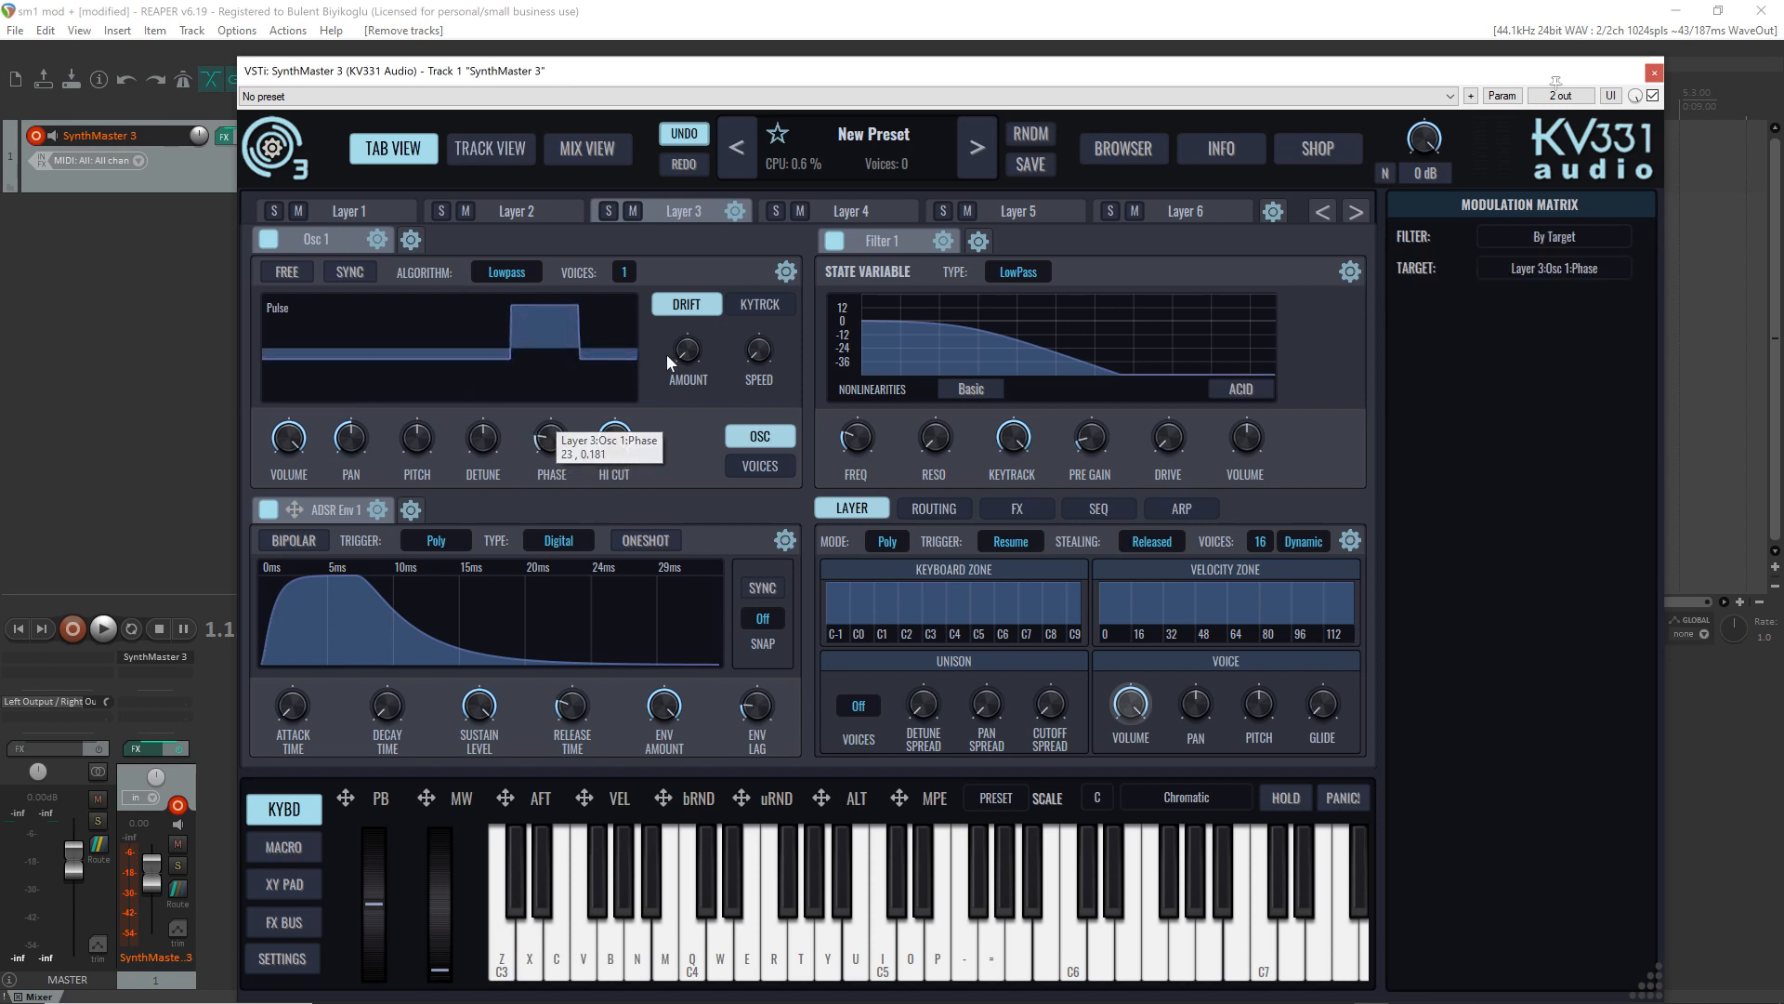
Step: Set Layer 4's Osc 1 to the White Noise type from the noises
{"action": "left_click", "coordinate": [851, 211]}
{"action": "left_click", "coordinate": [361, 340]}
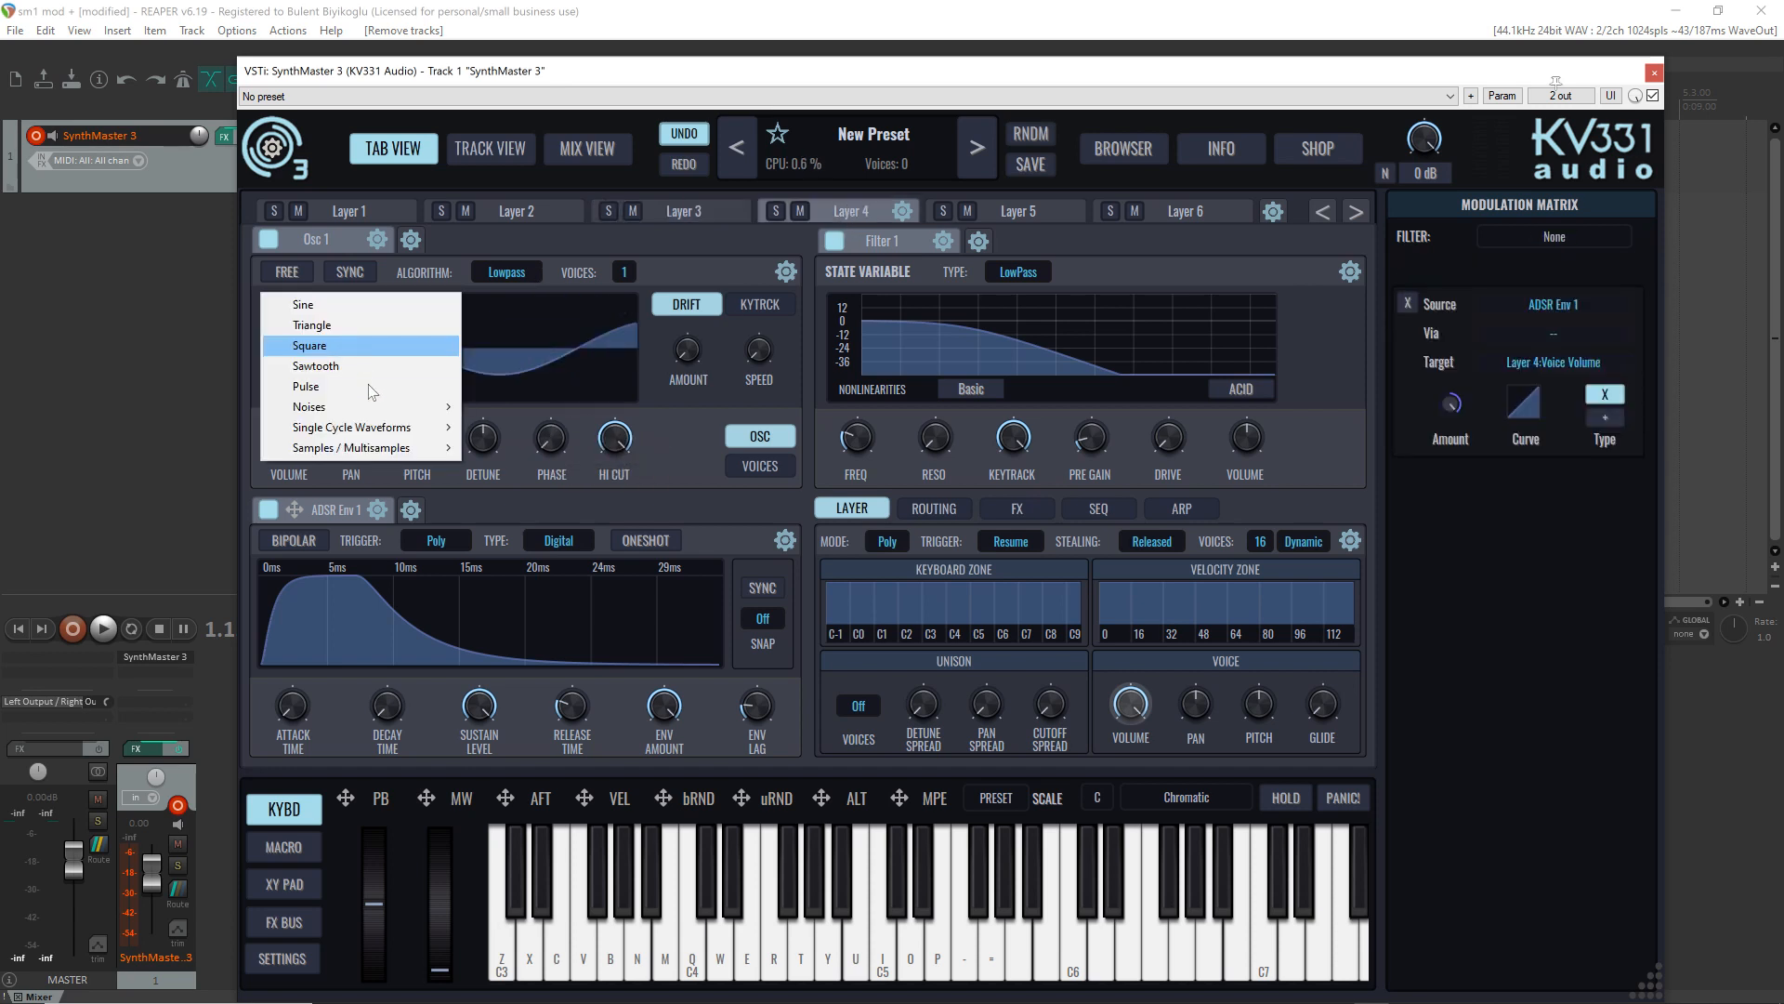
{"action": "mouse_move", "coordinate": [391, 409]}
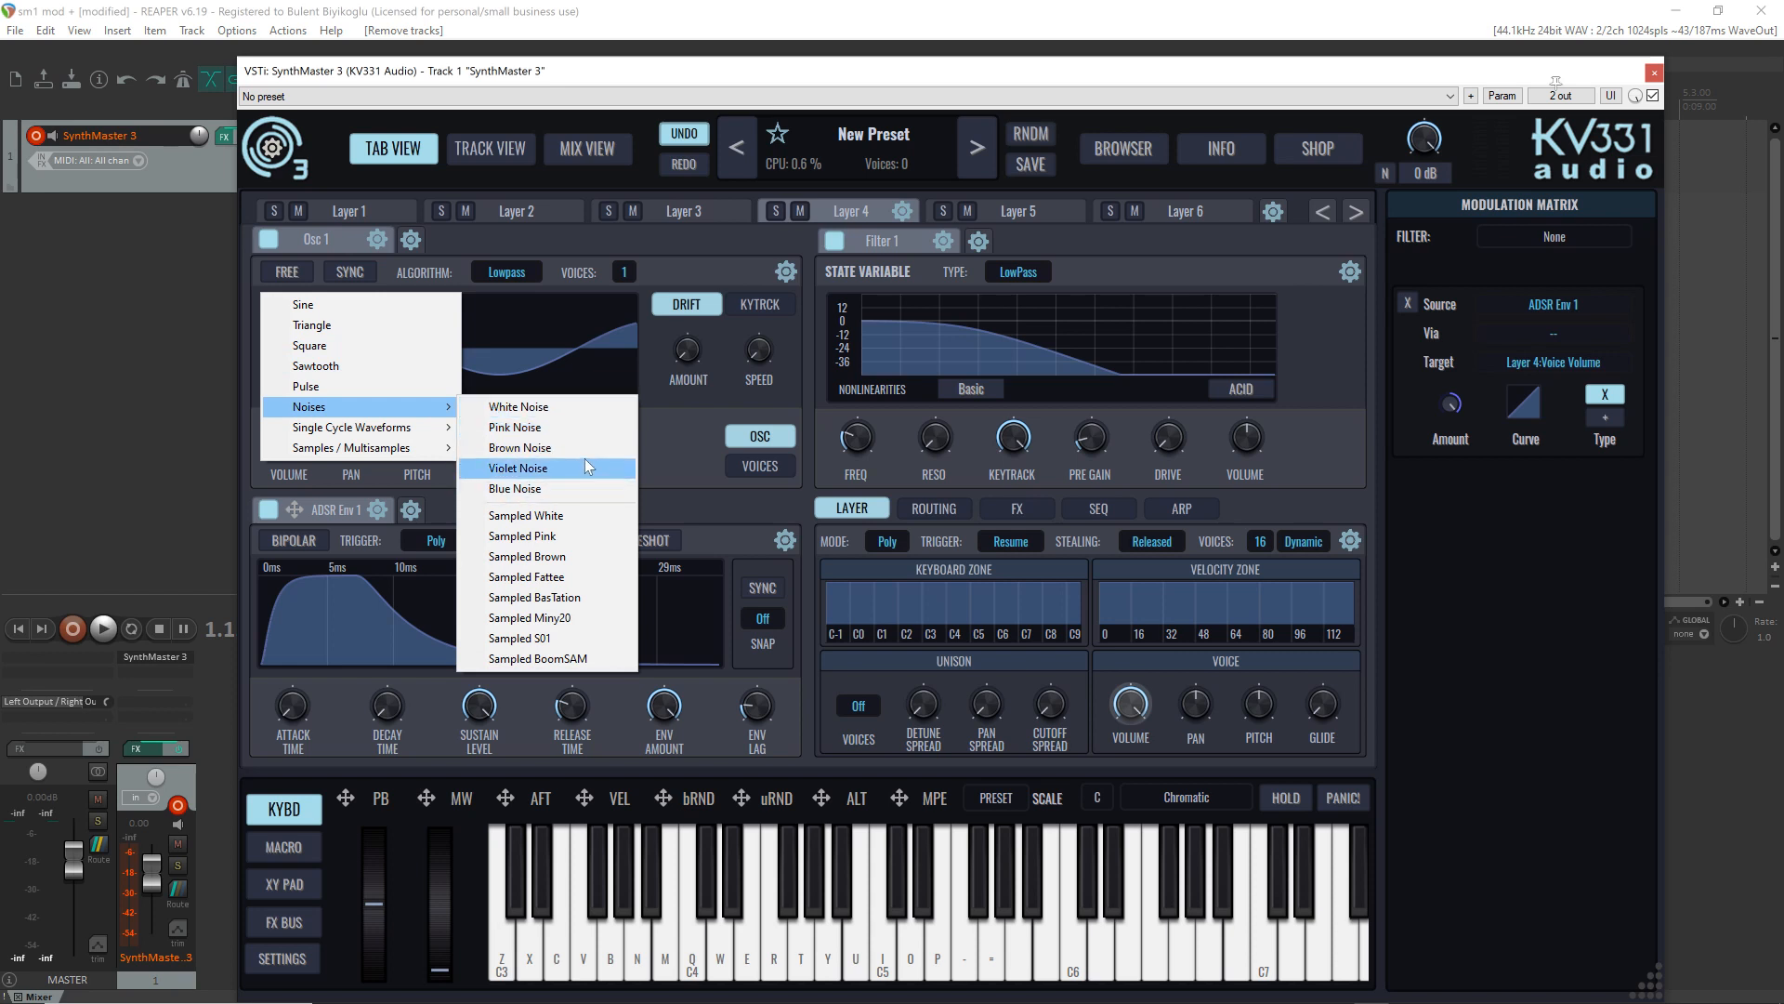
{"action": "left_click", "coordinate": [581, 410]}
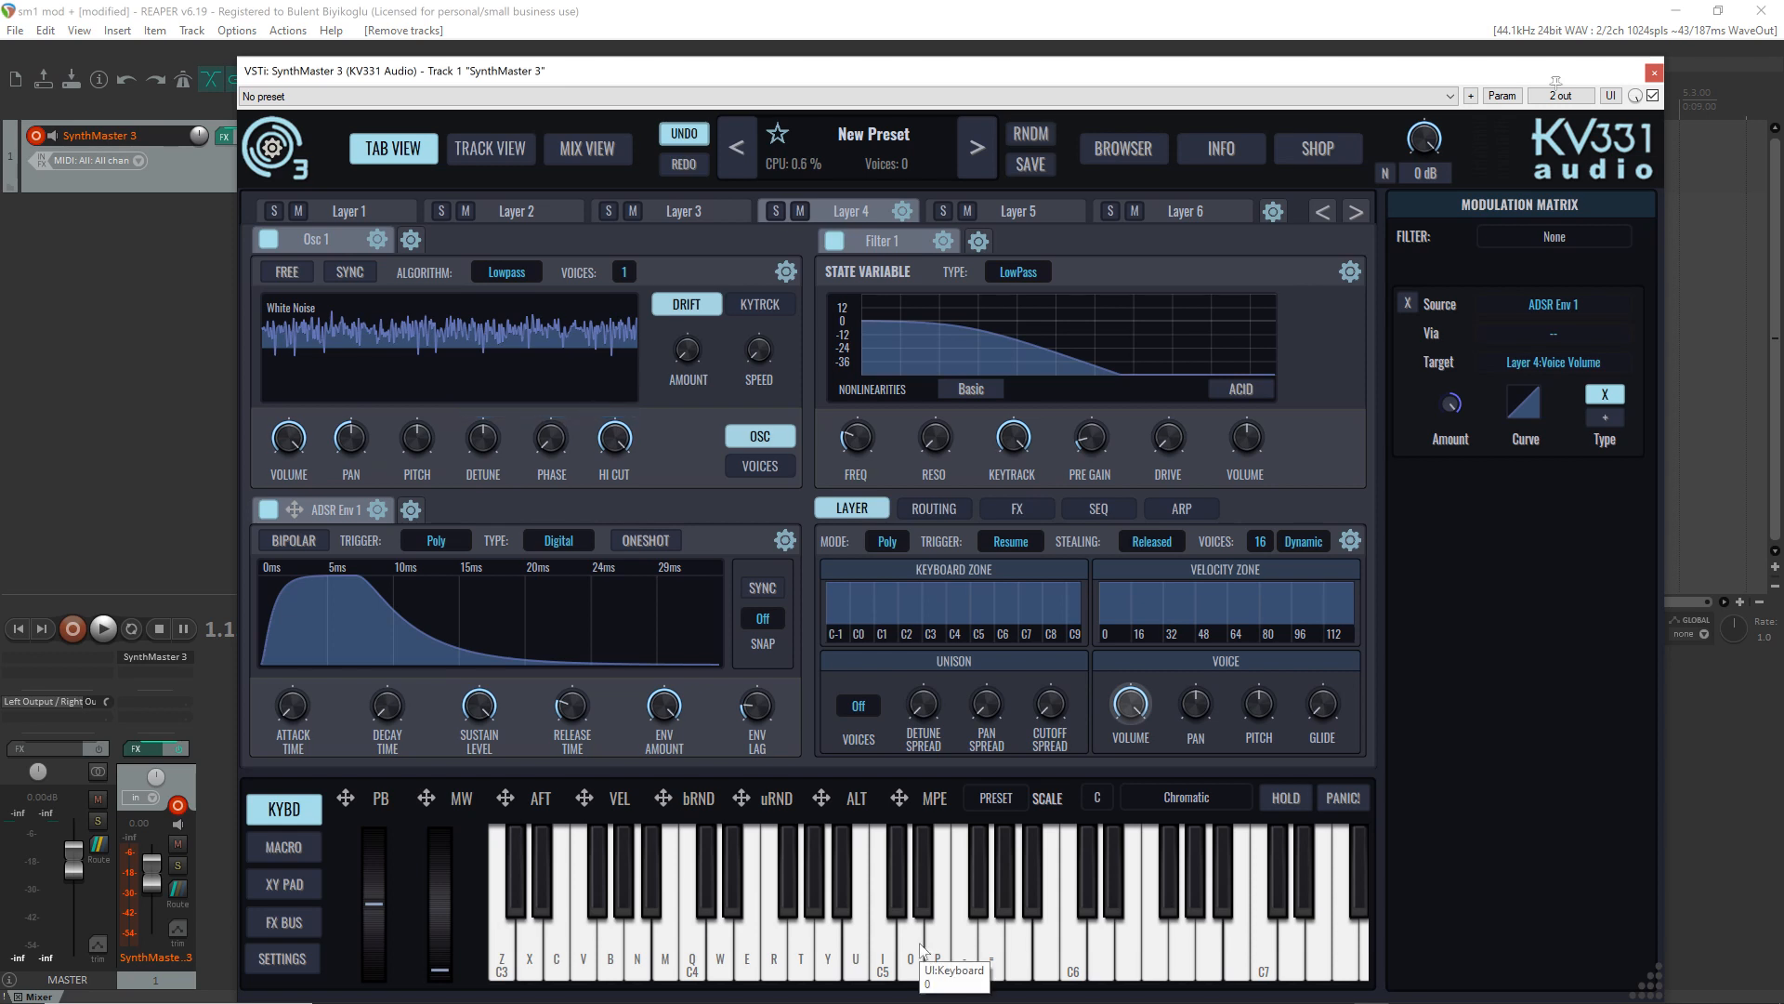
Step: Audition the combined layers by playing the notes C4, G3 and F3 several times
{"action": "key", "text": "q"}
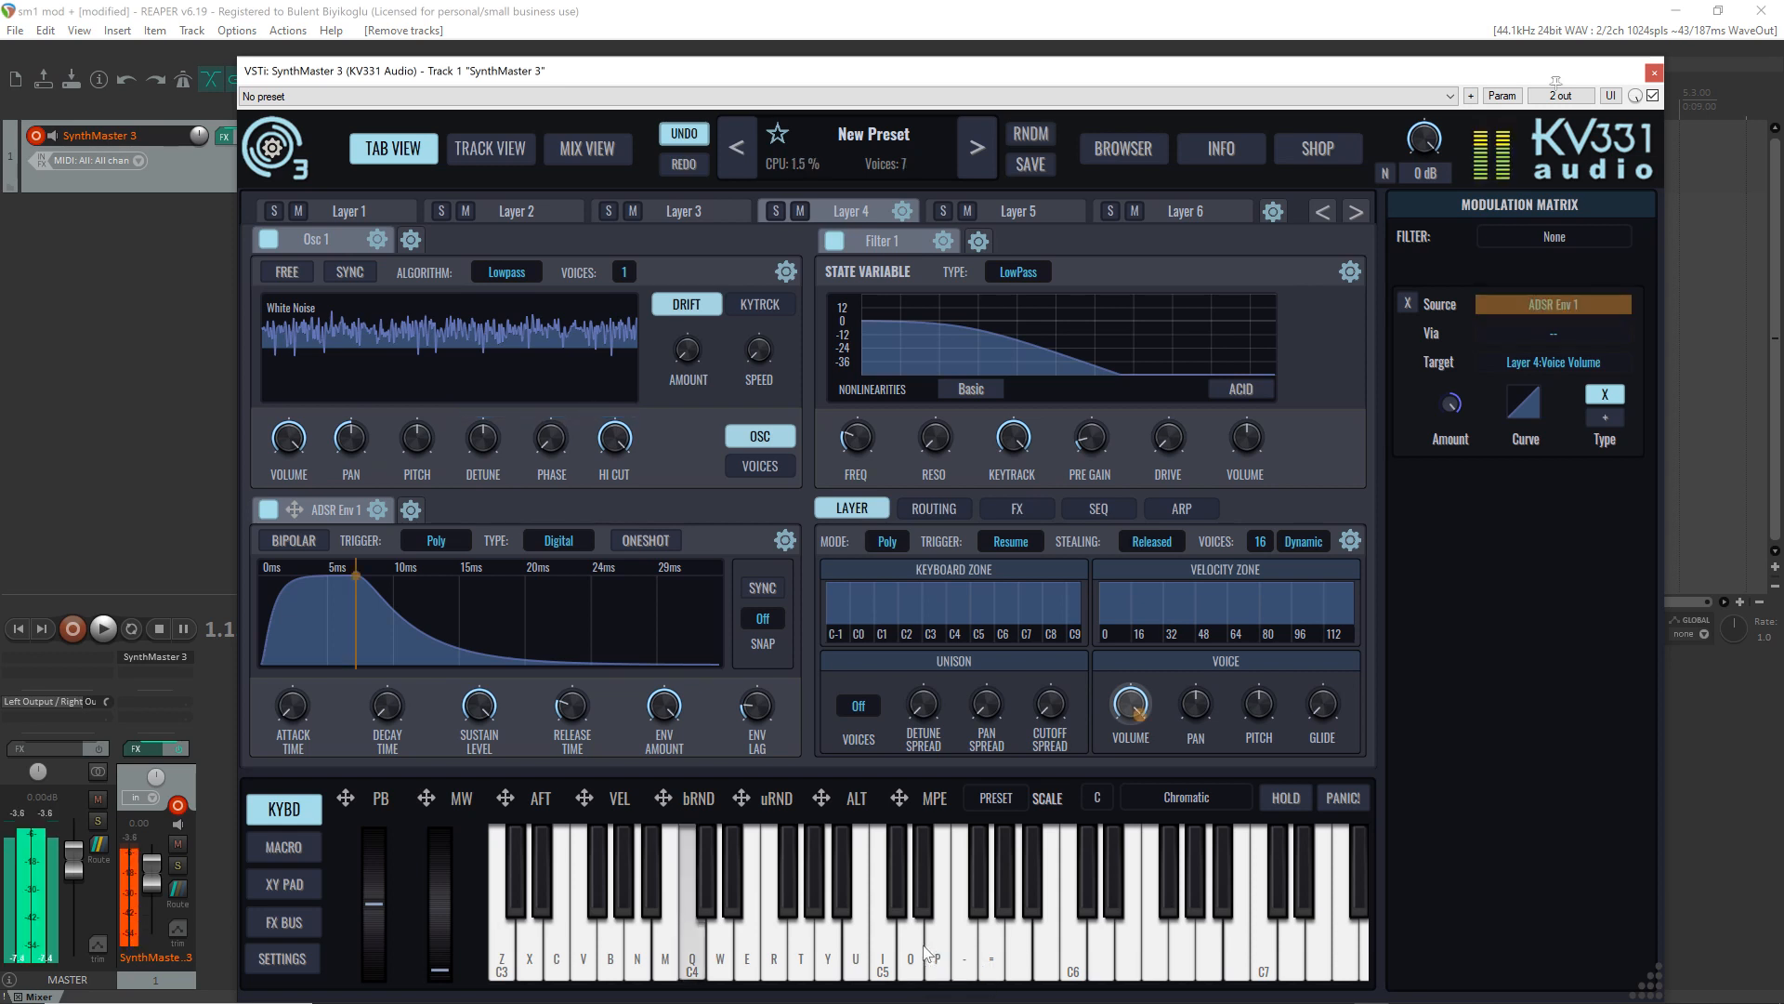
{"action": "key", "text": "b"}
{"action": "key", "text": "v"}
{"action": "key", "text": "b"}
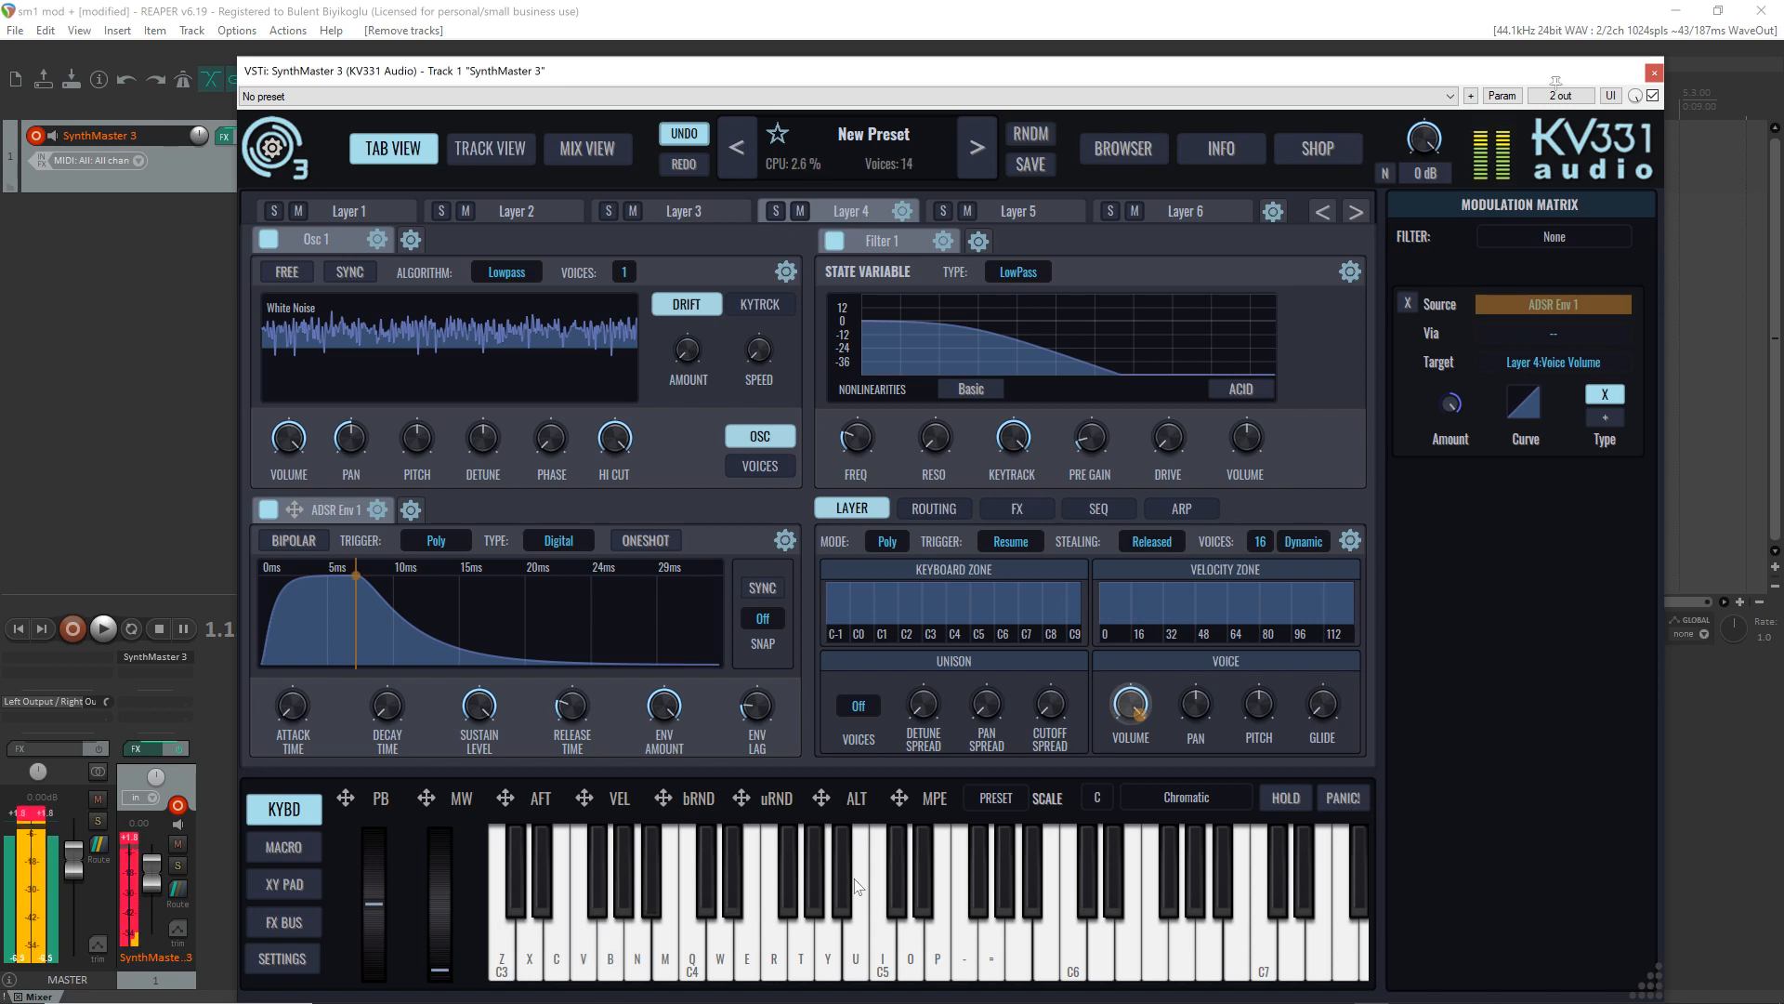
{"action": "key", "text": "q"}
{"action": "key", "text": "b"}
{"action": "key", "text": "v"}
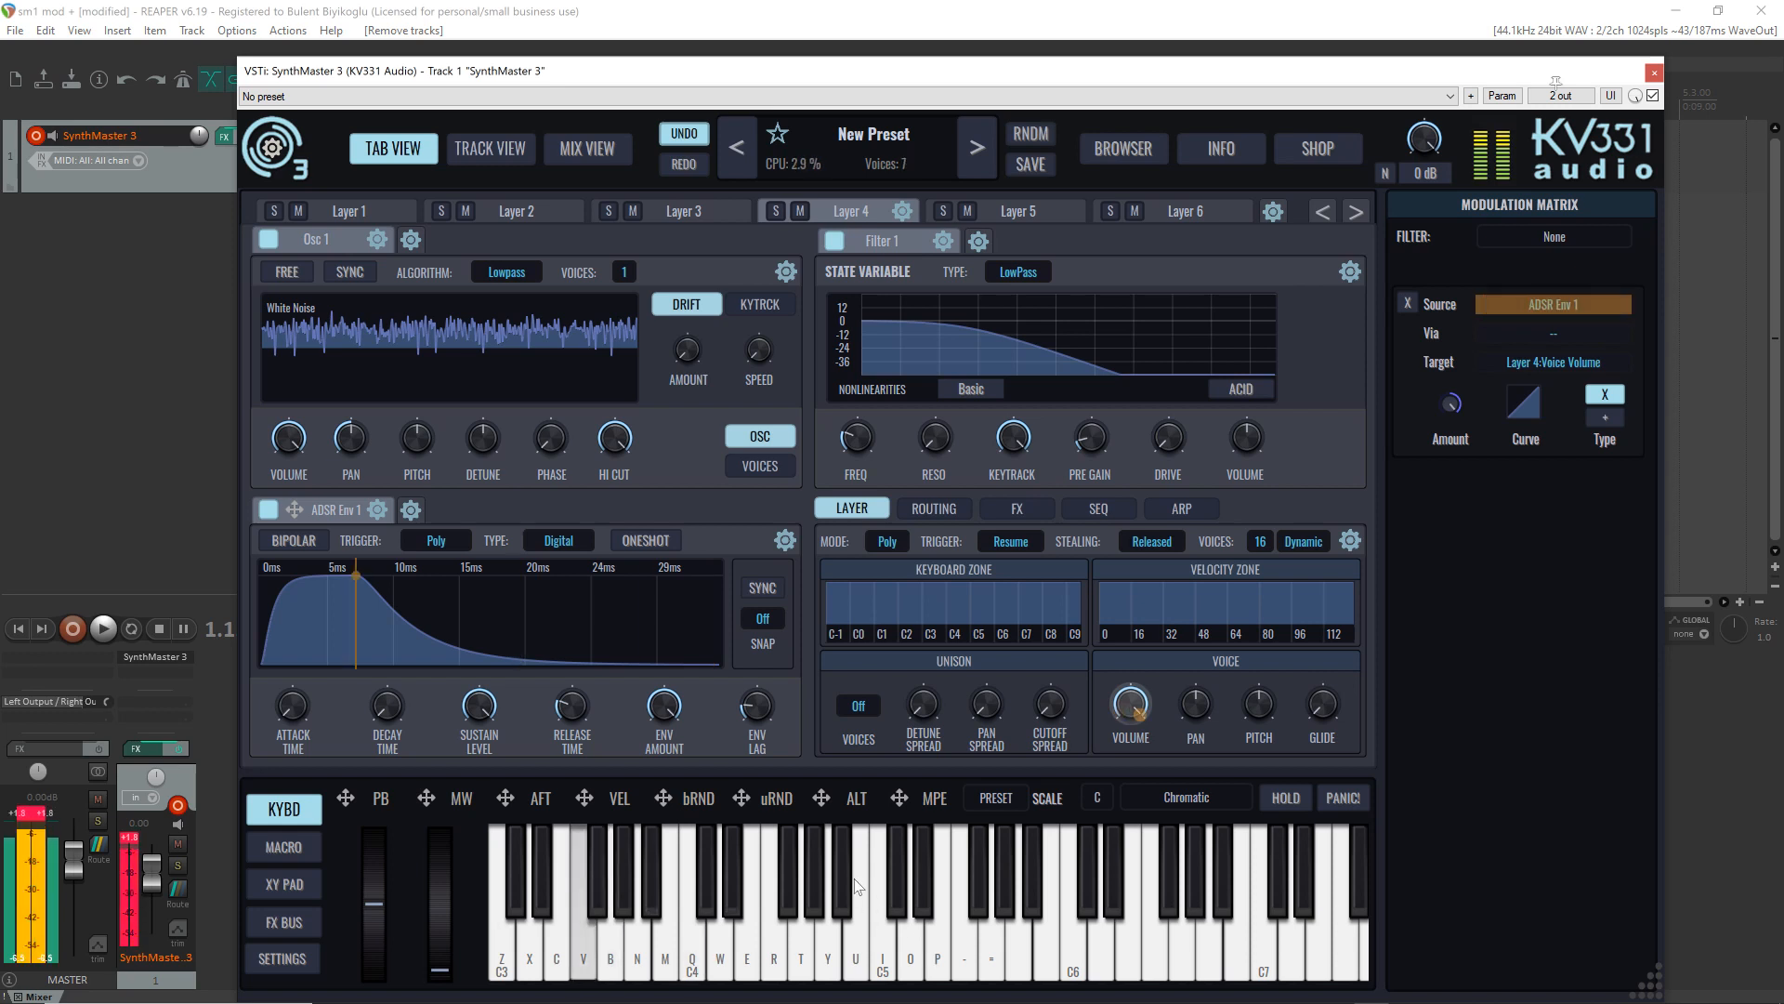
Step: Load the factory single-cycle waveform AM Complex NS 008 into Layer 5's Osc 1
{"action": "left_click", "coordinate": [1028, 212]}
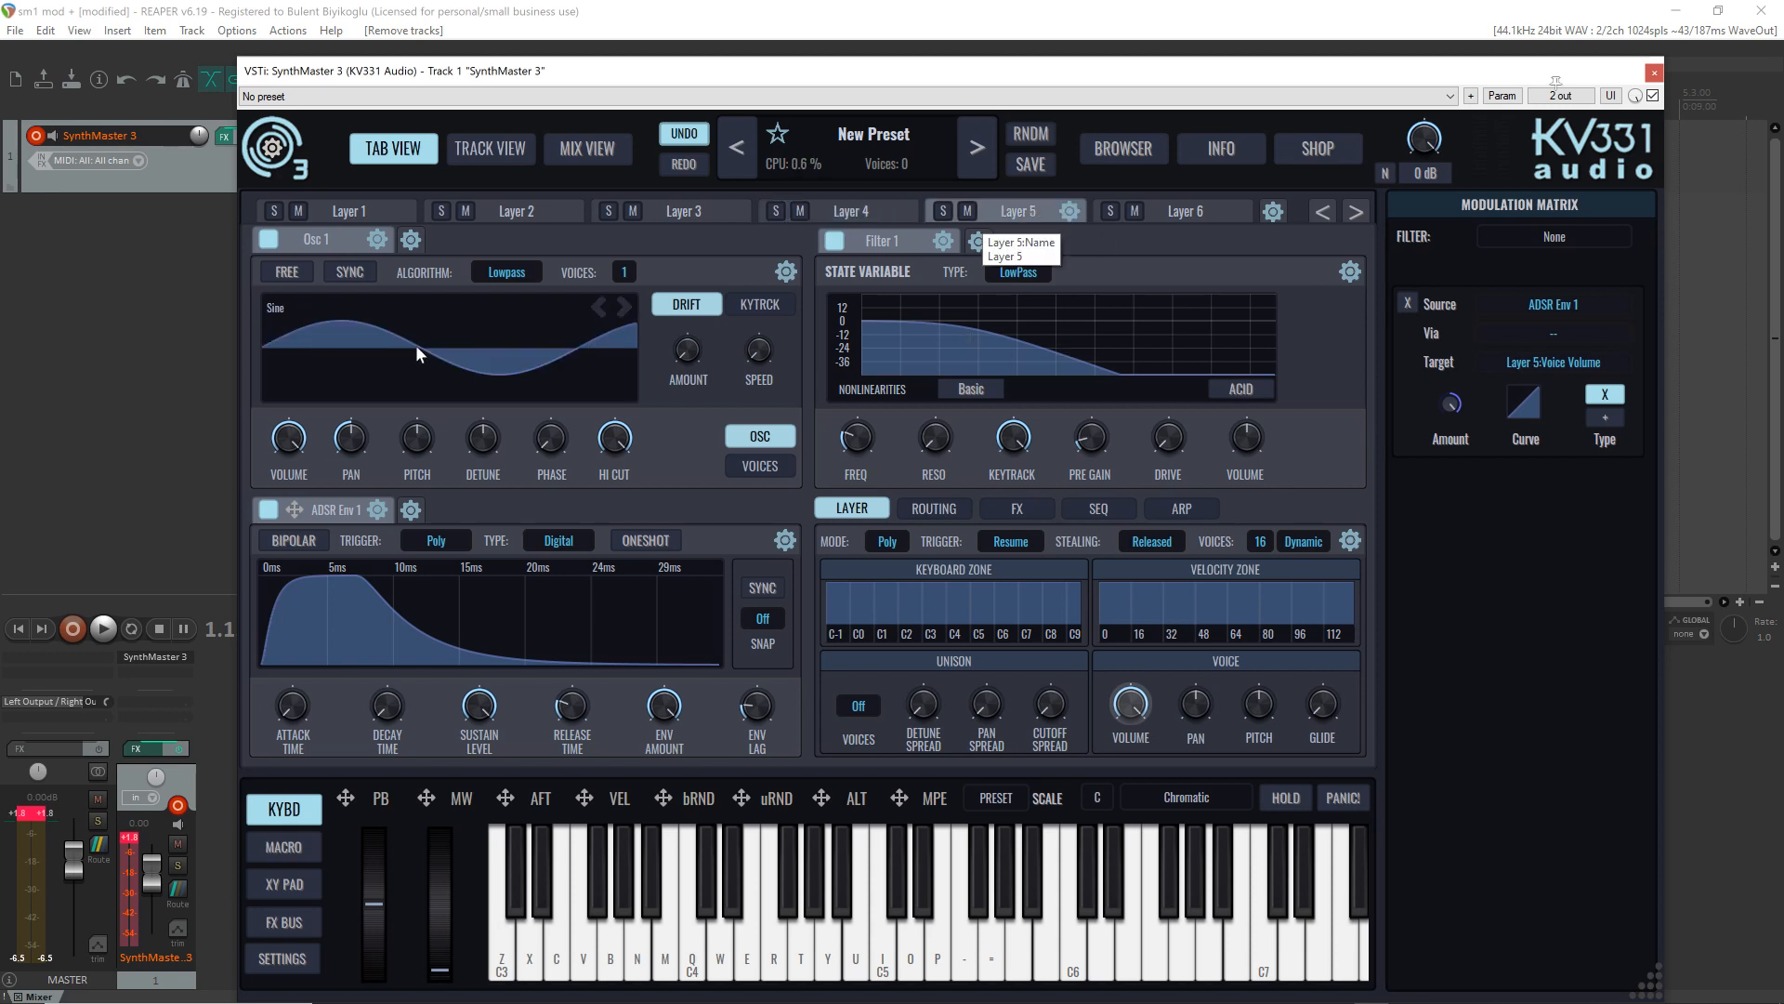
{"action": "left_click", "coordinate": [327, 353]}
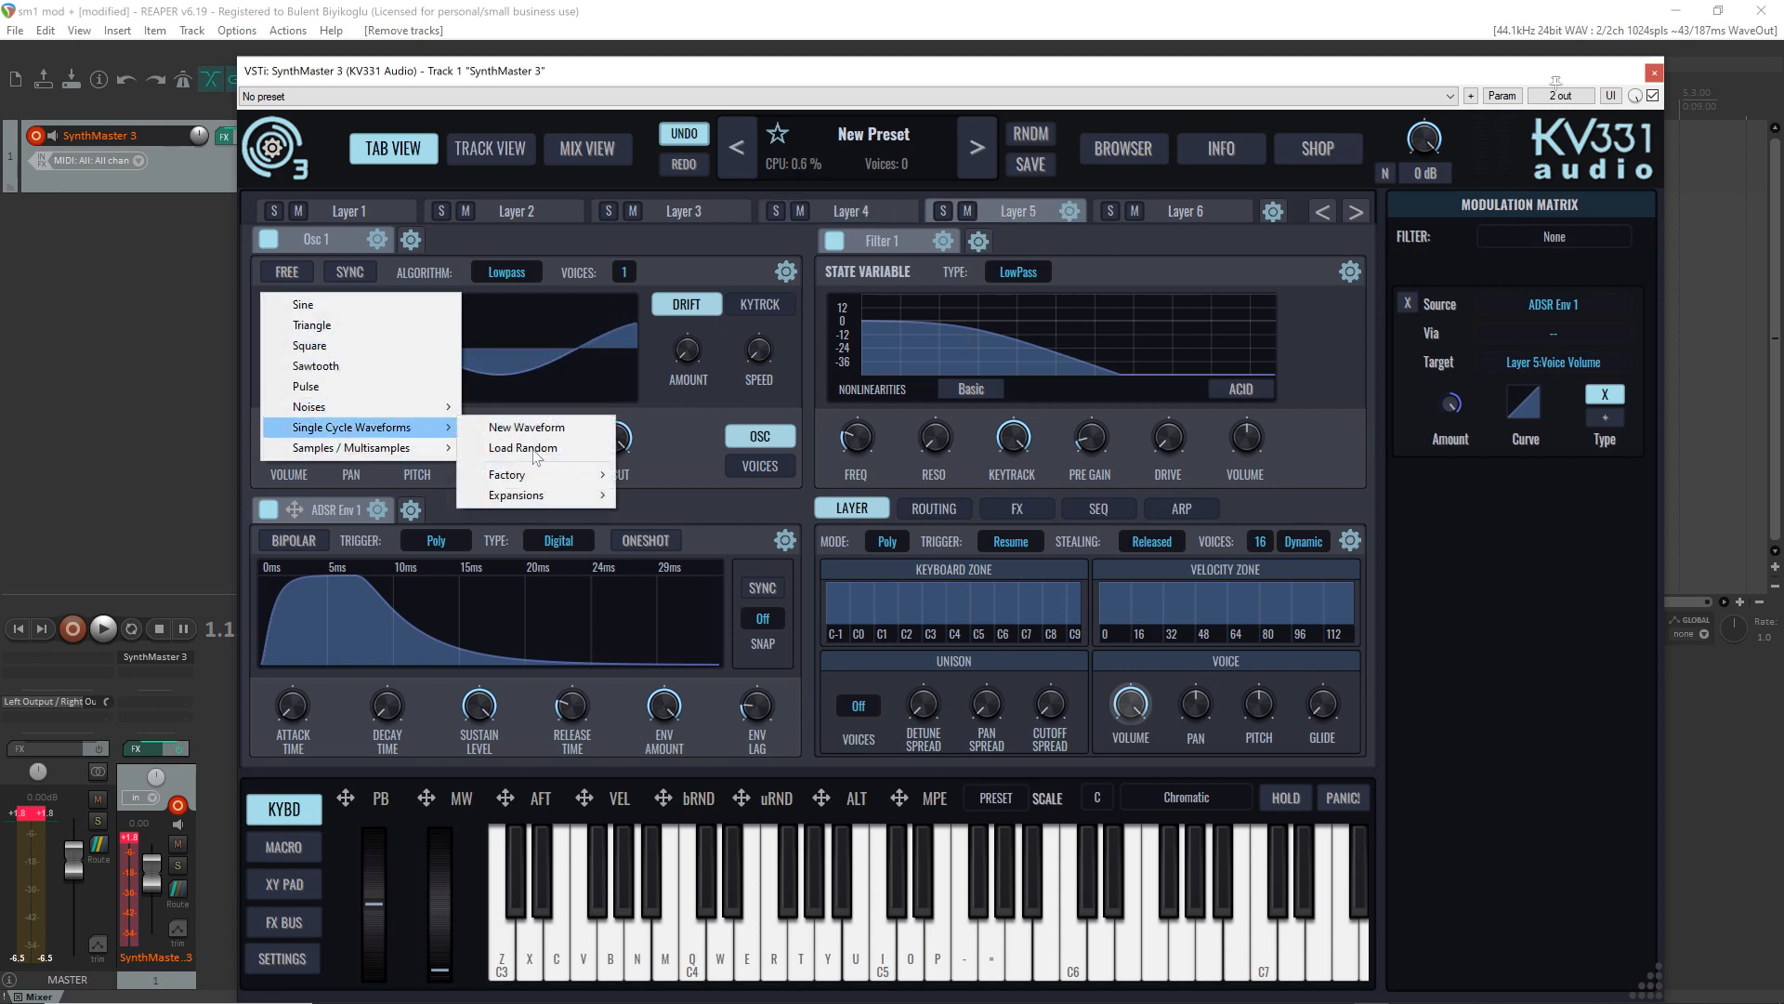
{"action": "mouse_move", "coordinate": [572, 478]}
{"action": "mouse_move", "coordinate": [748, 359]}
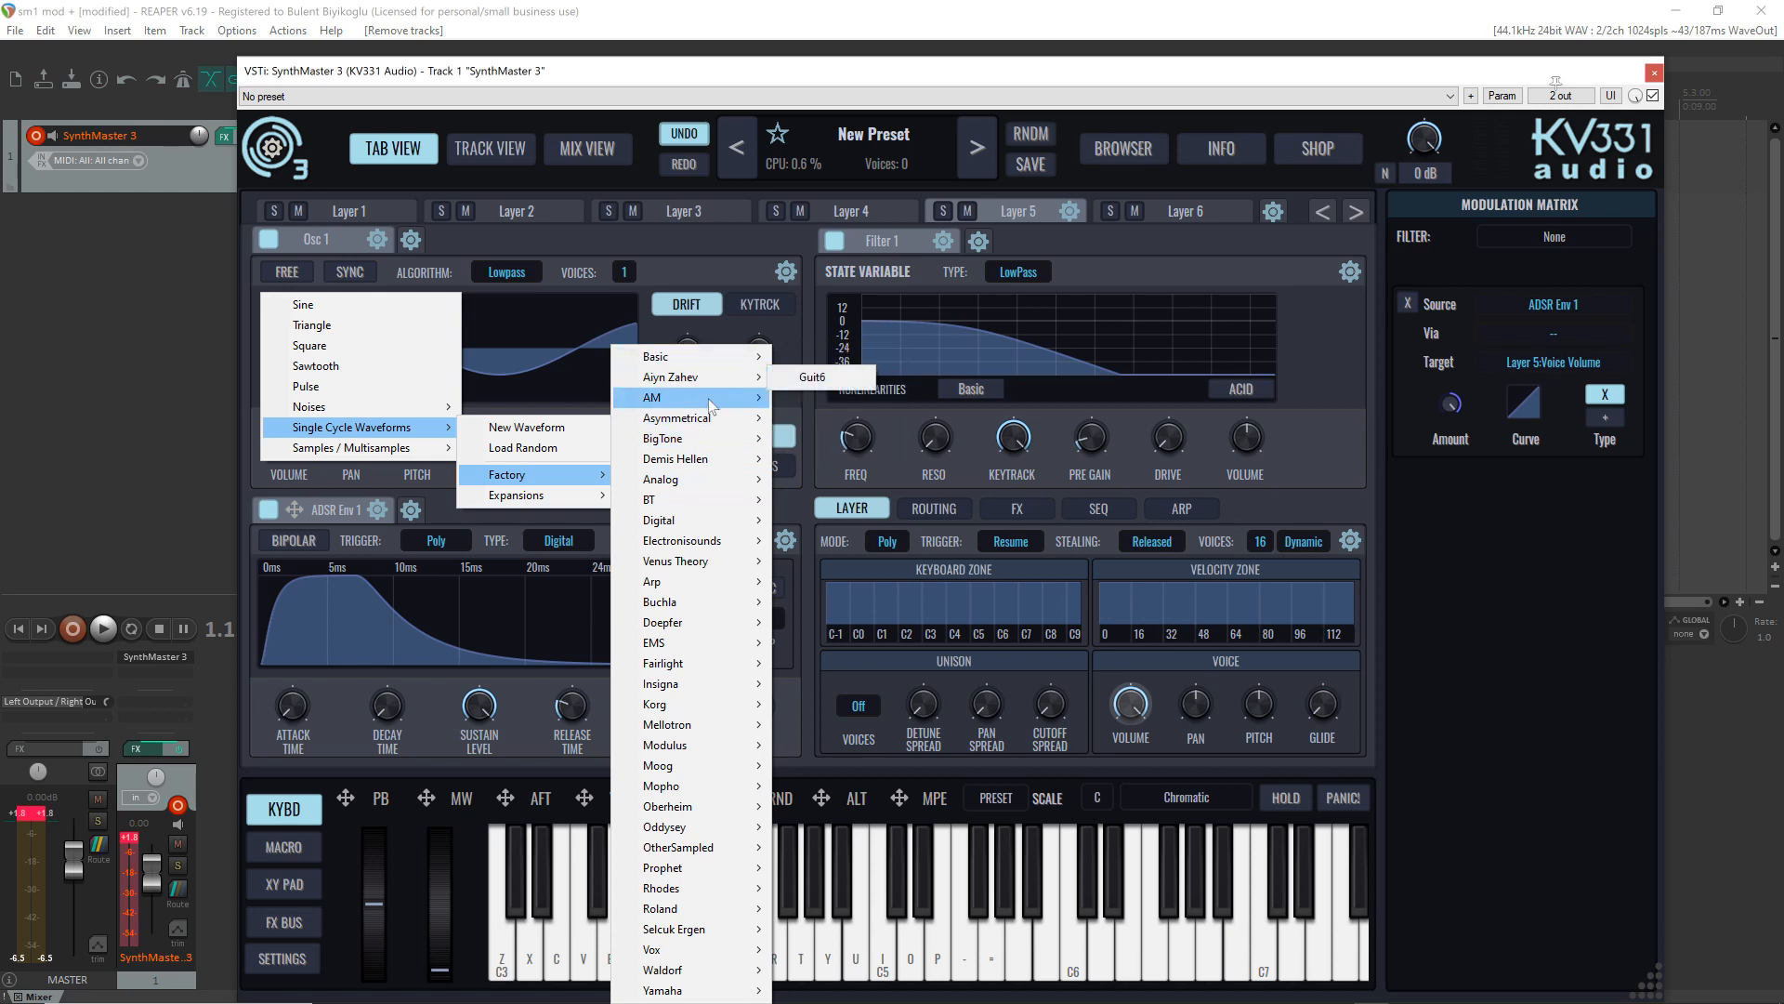
{"action": "mouse_move", "coordinate": [714, 400]}
{"action": "left_click", "coordinate": [836, 399]}
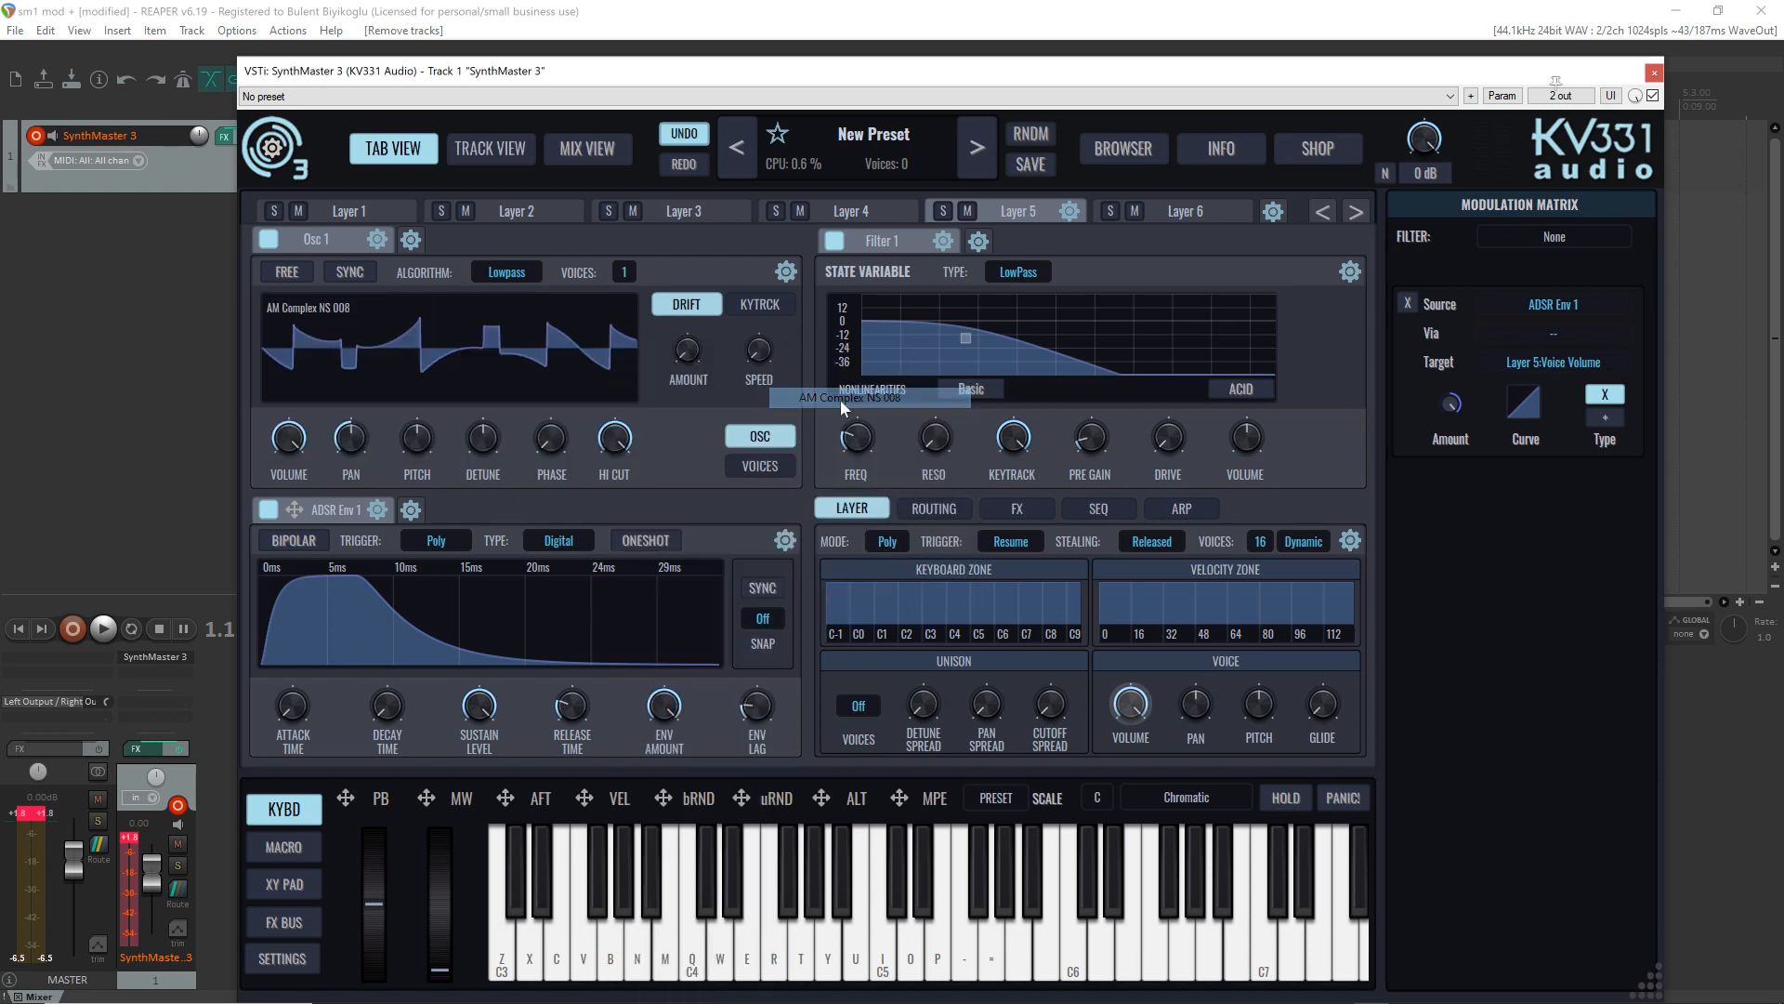
Step: Load the factory single-cycle waveform AM Complex Sine 003 from the AM group into Layer 6's Osc 1
{"action": "left_click", "coordinate": [1180, 211]}
{"action": "left_click", "coordinate": [317, 339]}
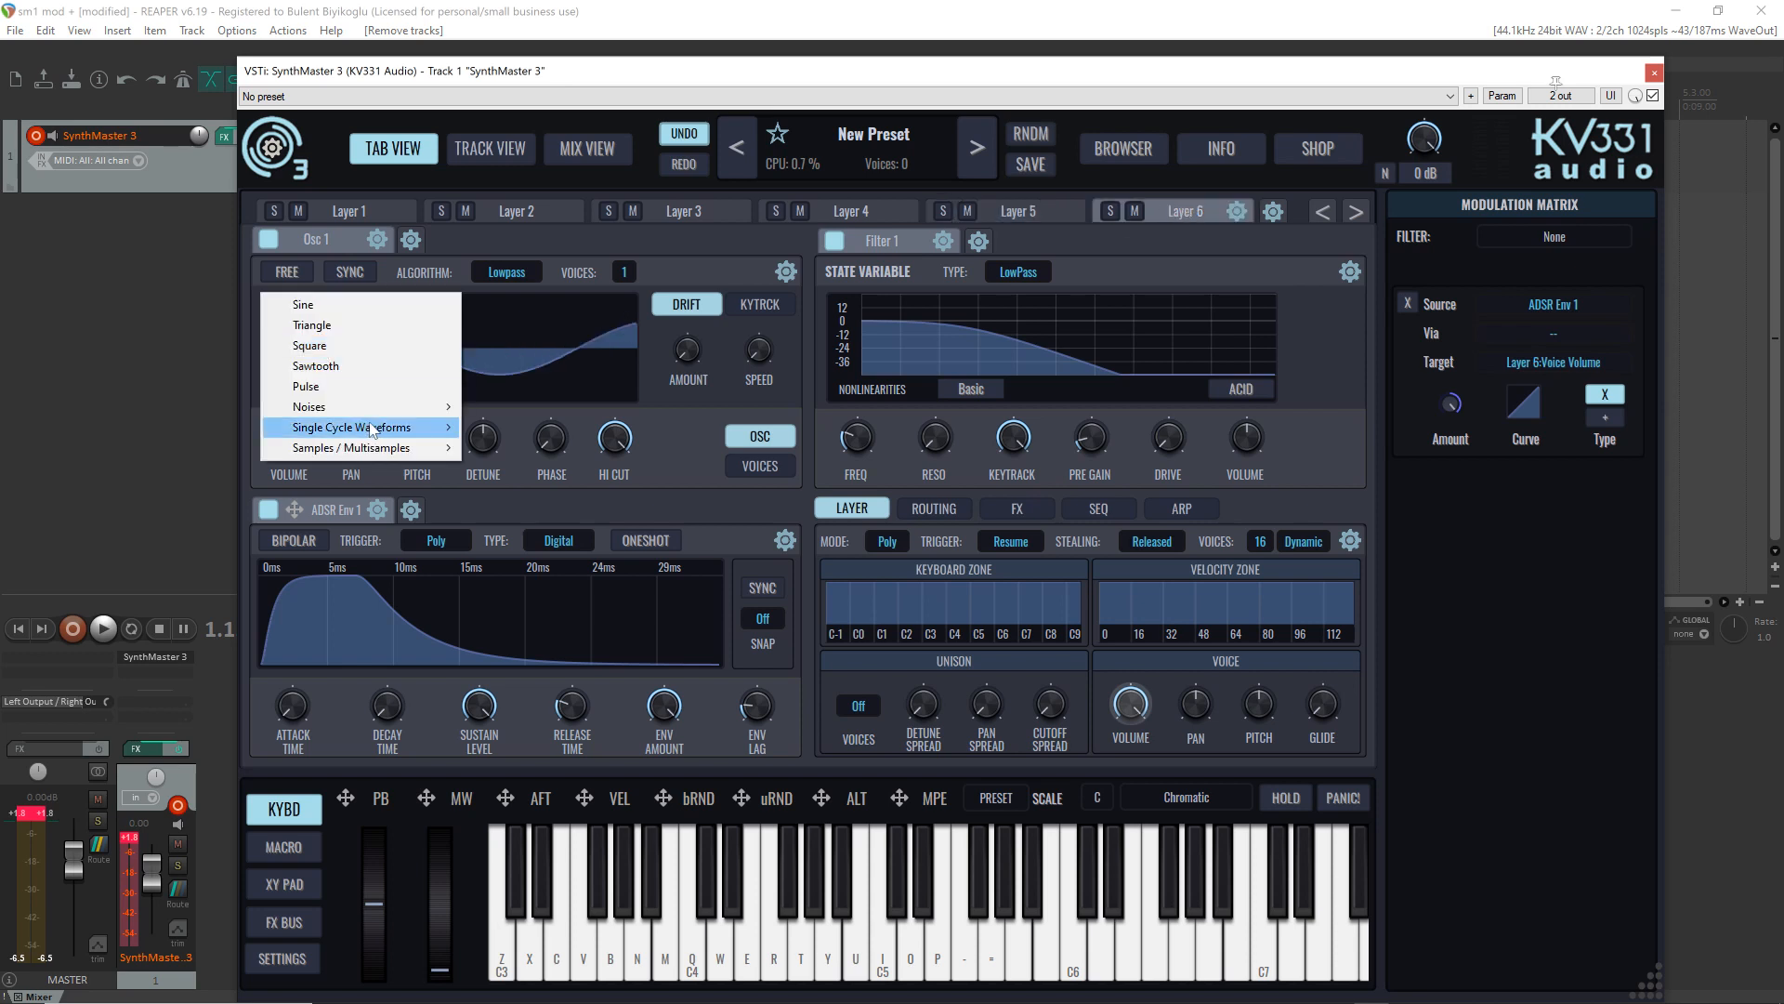
{"action": "mouse_move", "coordinate": [410, 432]}
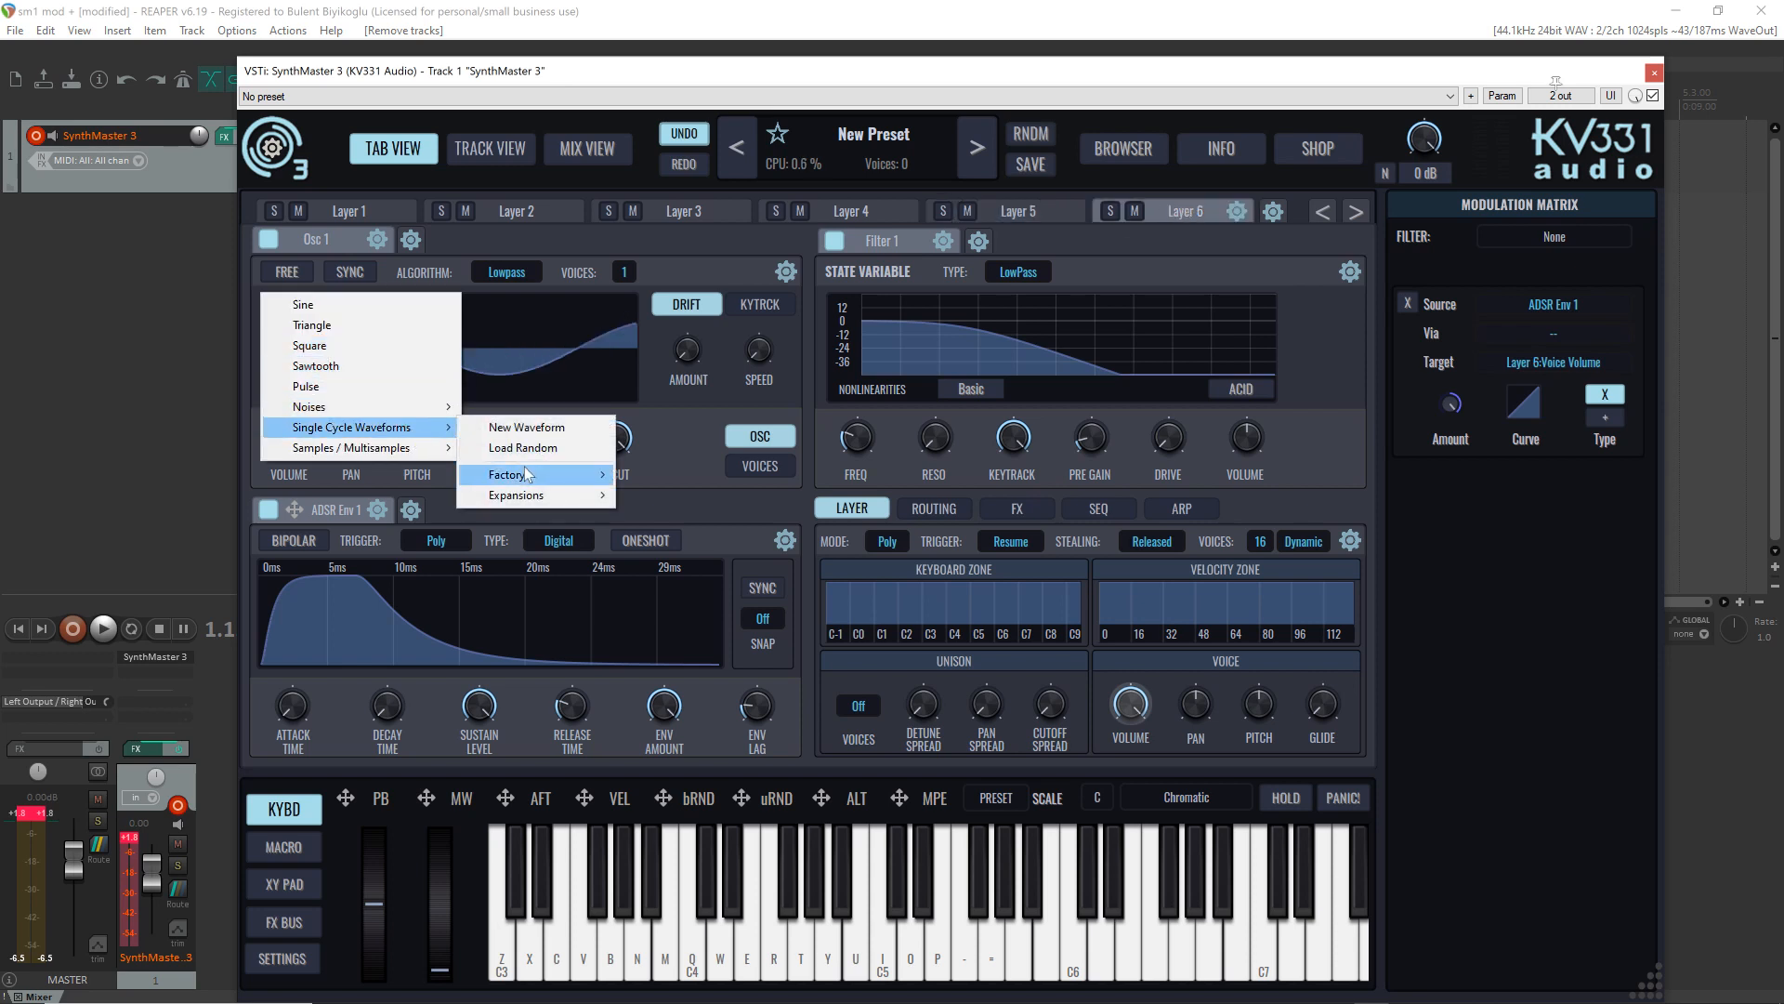
{"action": "mouse_move", "coordinate": [545, 486]}
{"action": "mouse_move", "coordinate": [715, 400]}
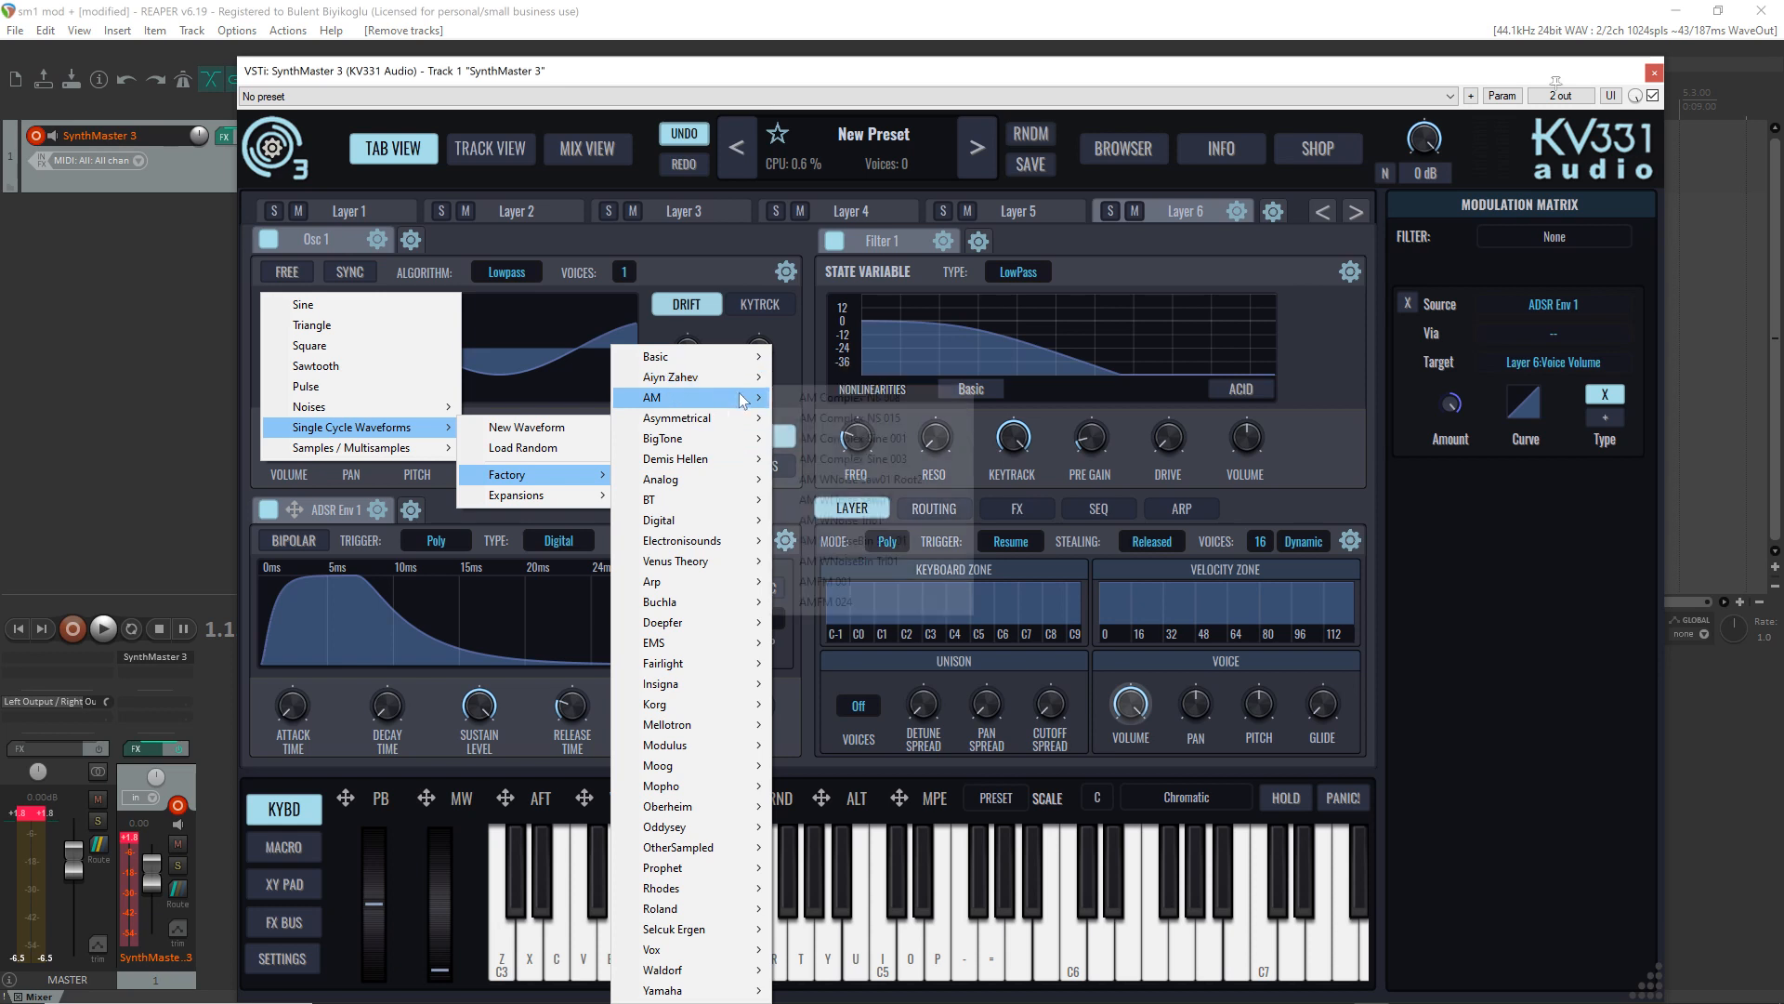
{"action": "left_click", "coordinate": [883, 458]}
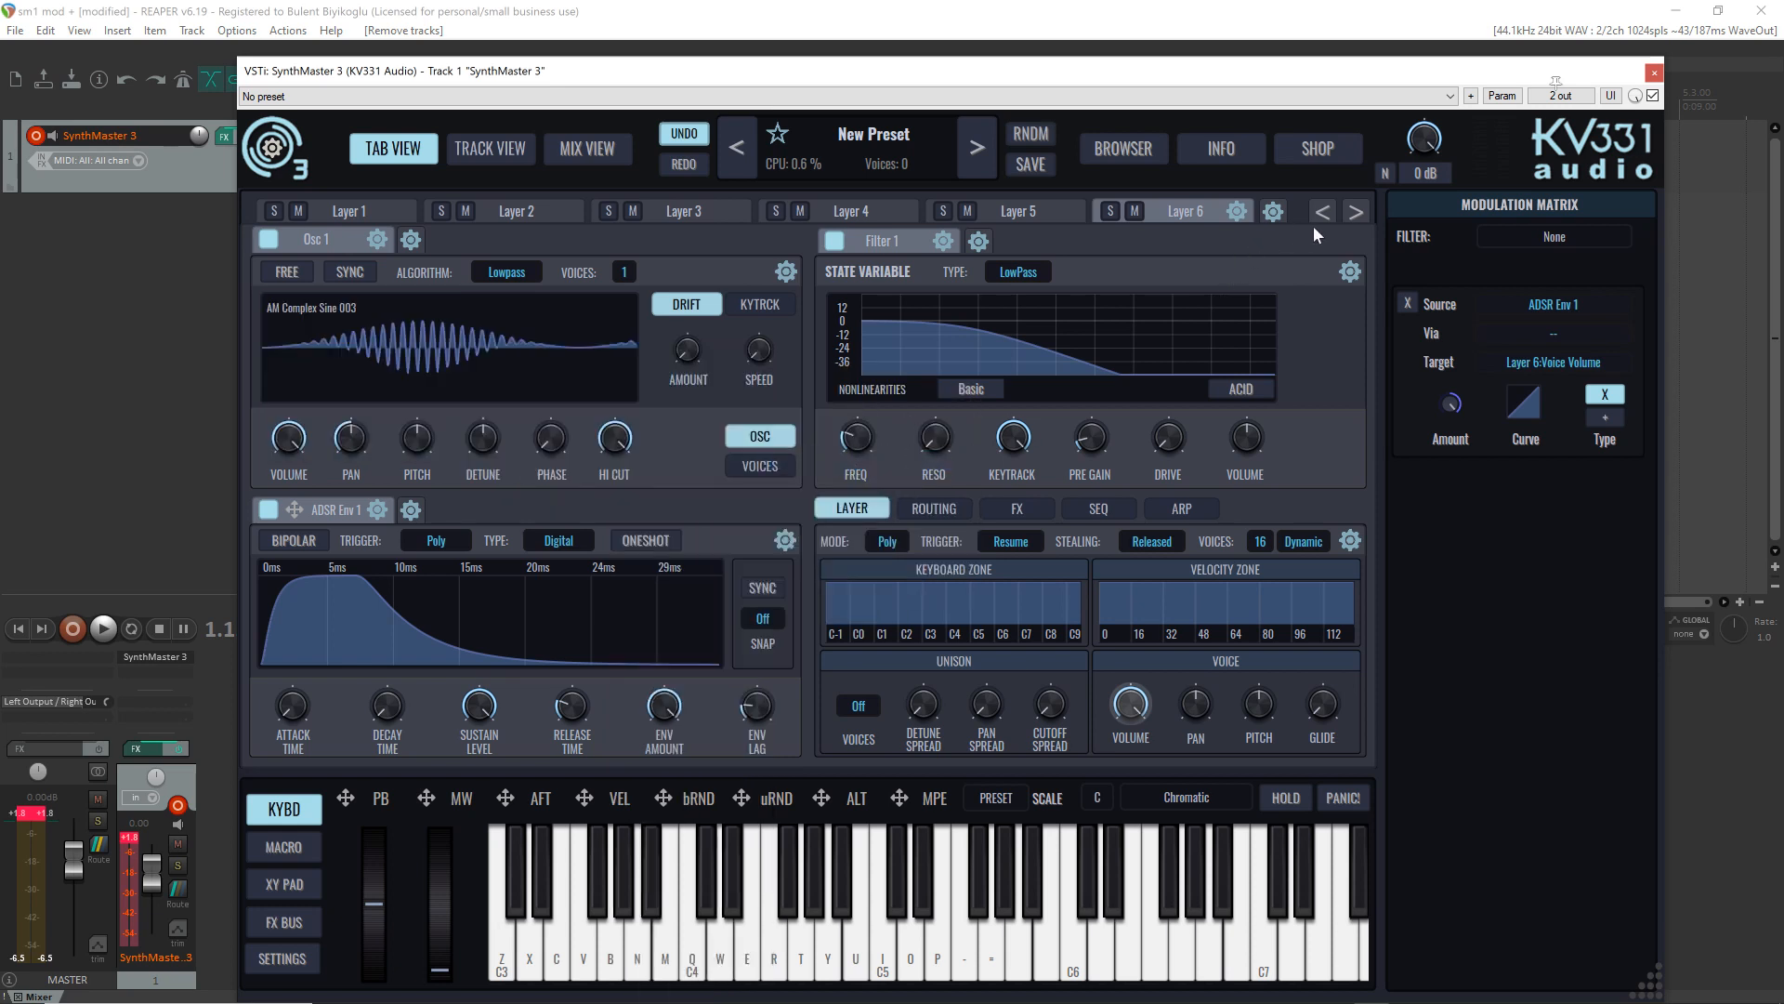
Step: Load a factory AM single-cycle waveform into Layer 7's Osc 1 and advance through the waveforms to AM WNoiseBin Tri01
{"action": "left_click", "coordinate": [1355, 210]}
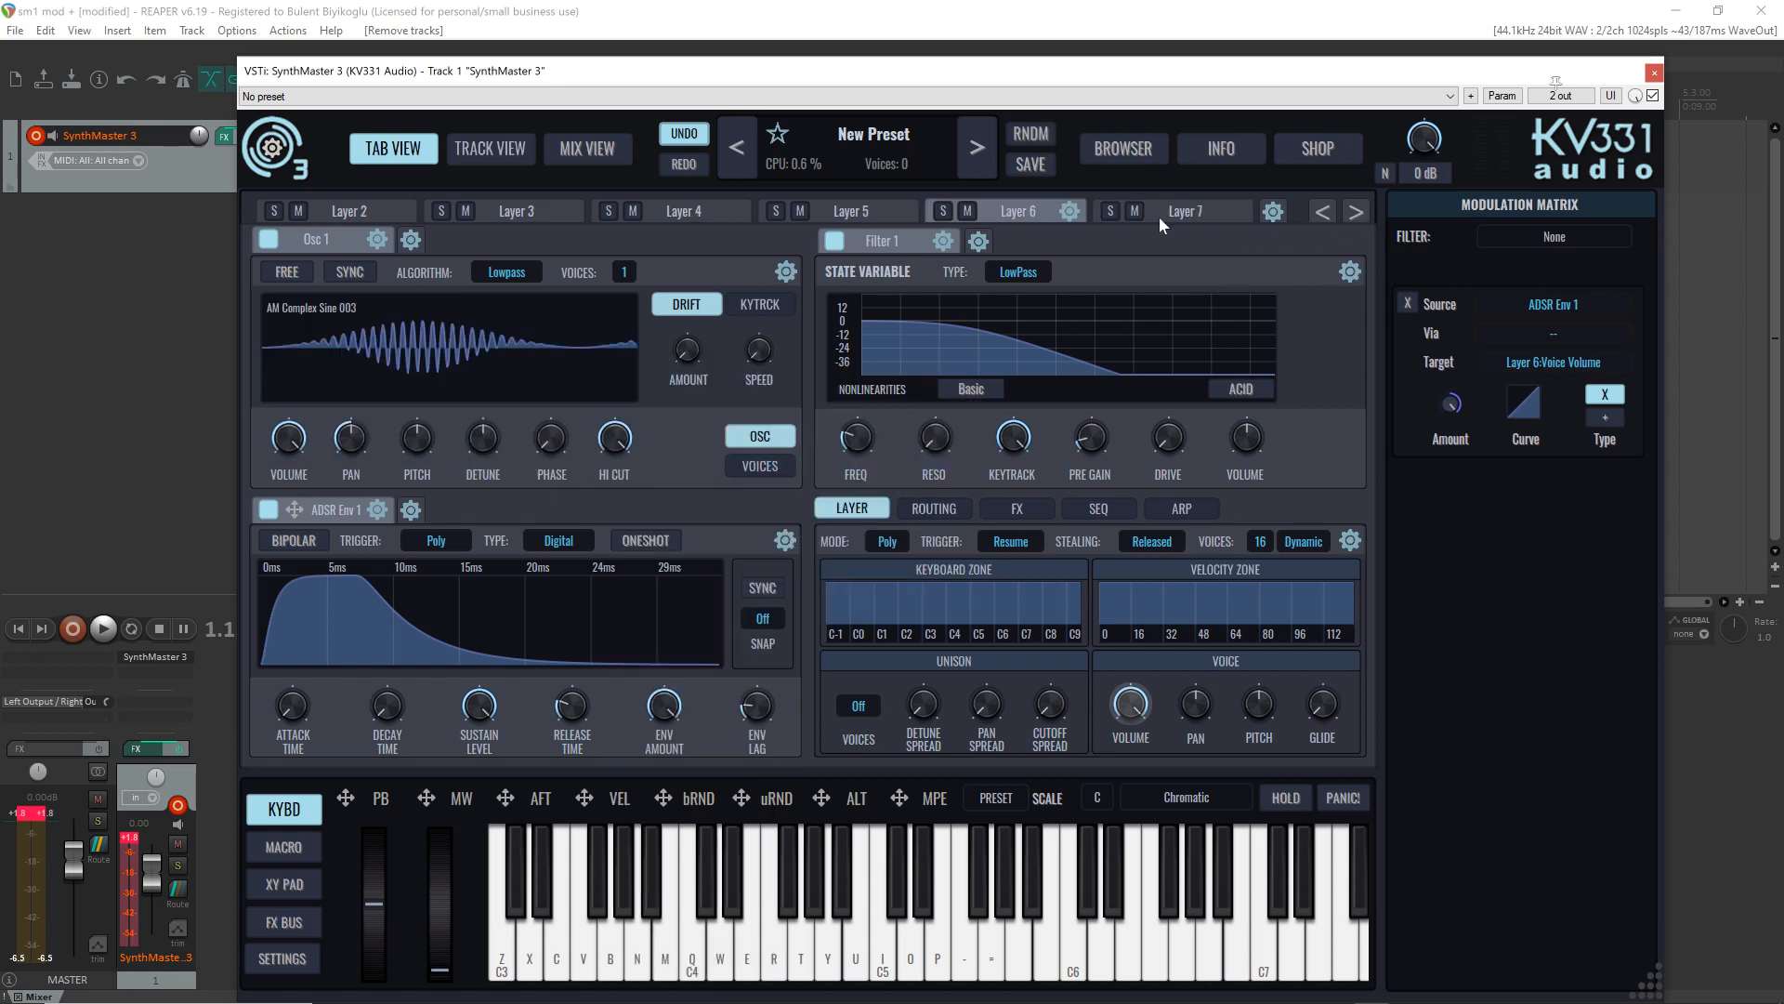
{"action": "left_click", "coordinate": [346, 327]}
{"action": "mouse_move", "coordinate": [427, 433]}
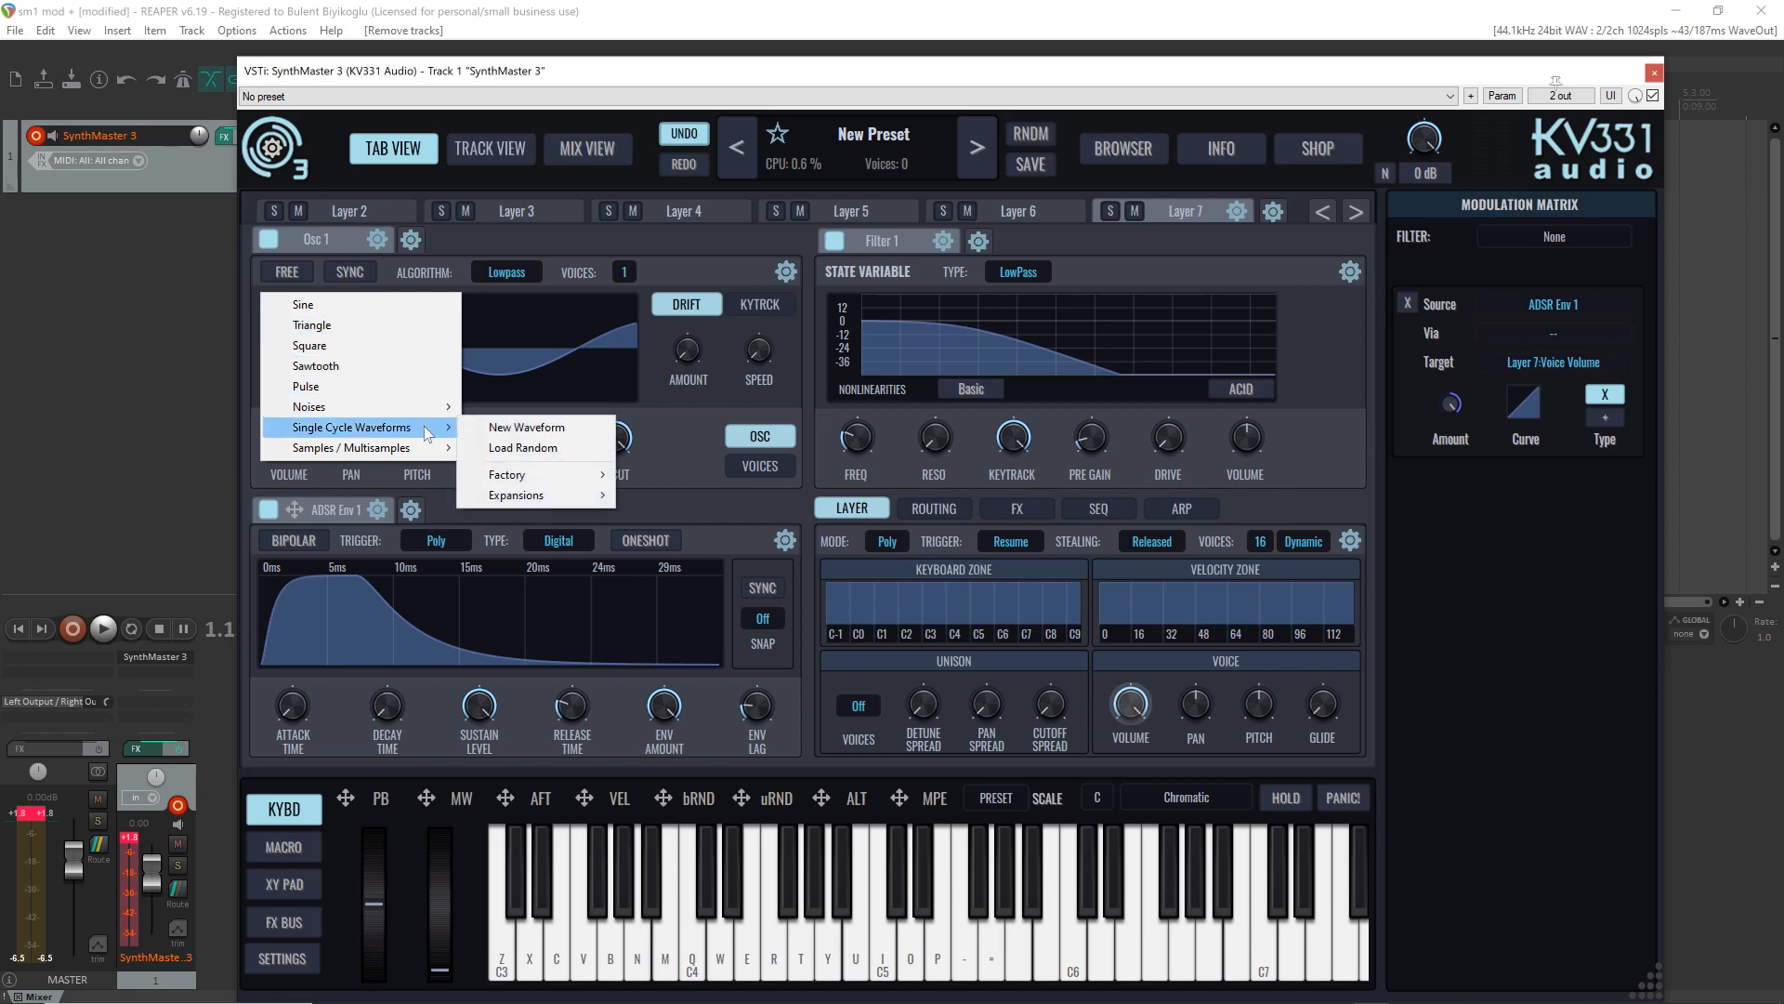
{"action": "mouse_move", "coordinate": [527, 472]}
{"action": "mouse_move", "coordinate": [746, 382]}
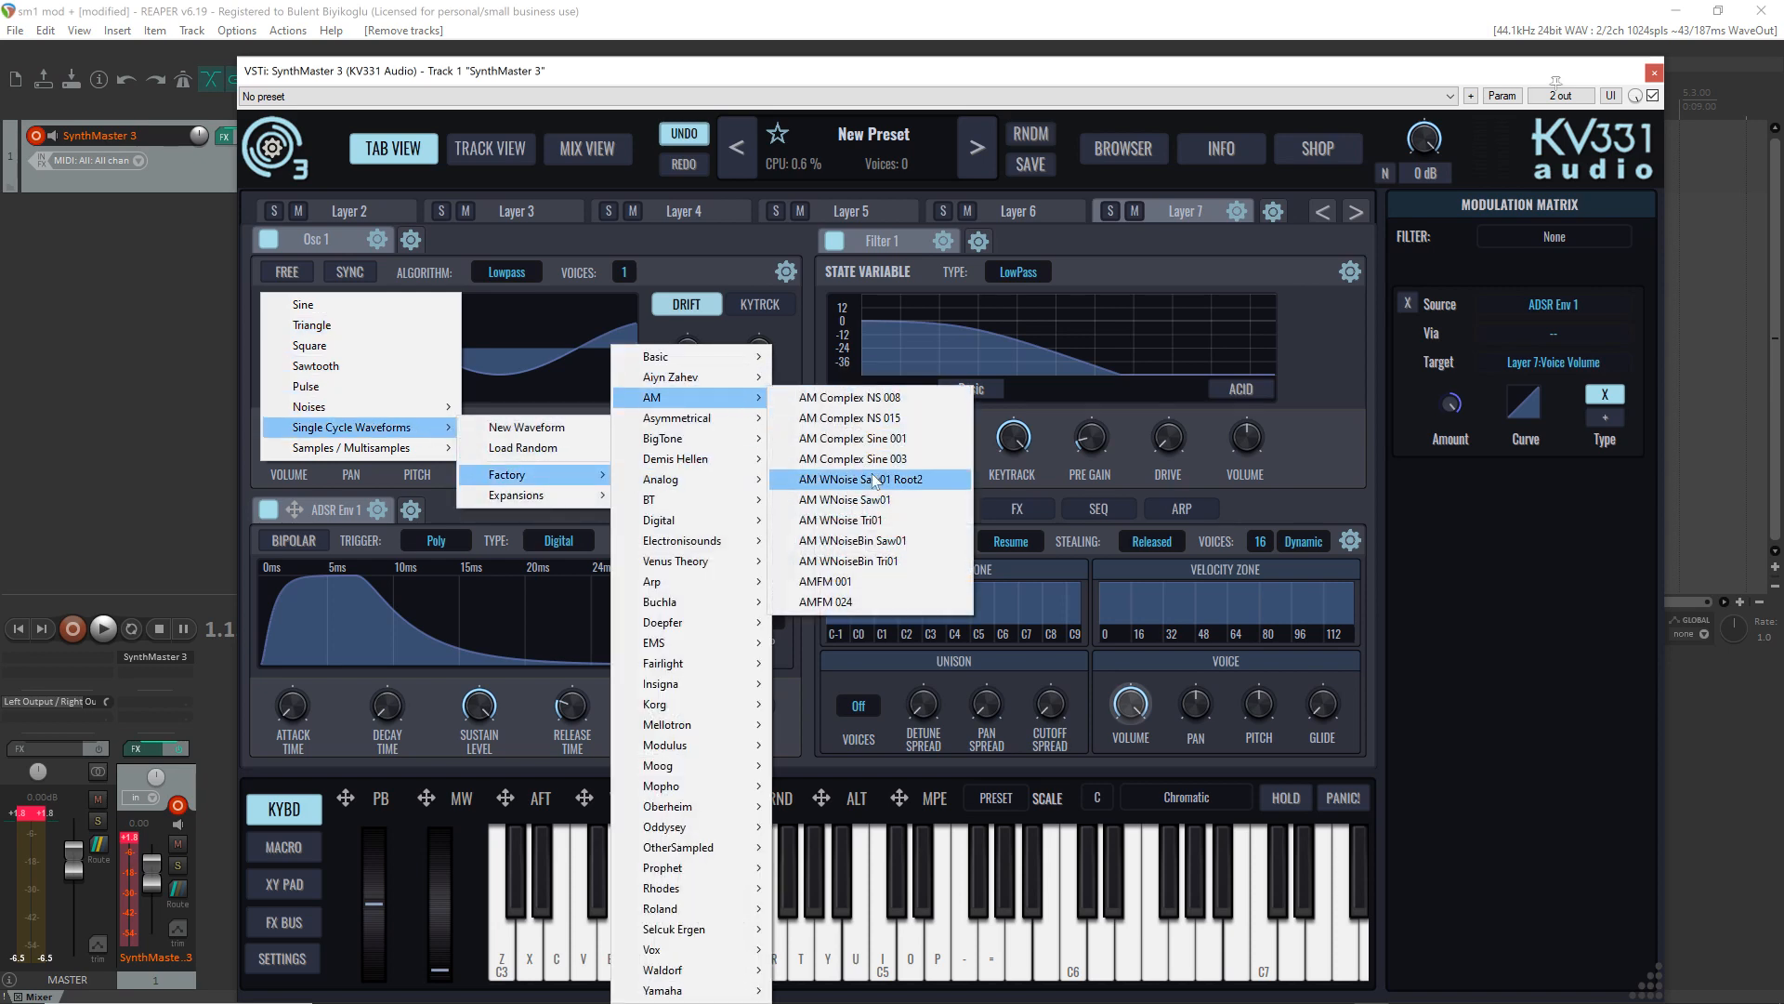
{"action": "left_click", "coordinate": [874, 460]}
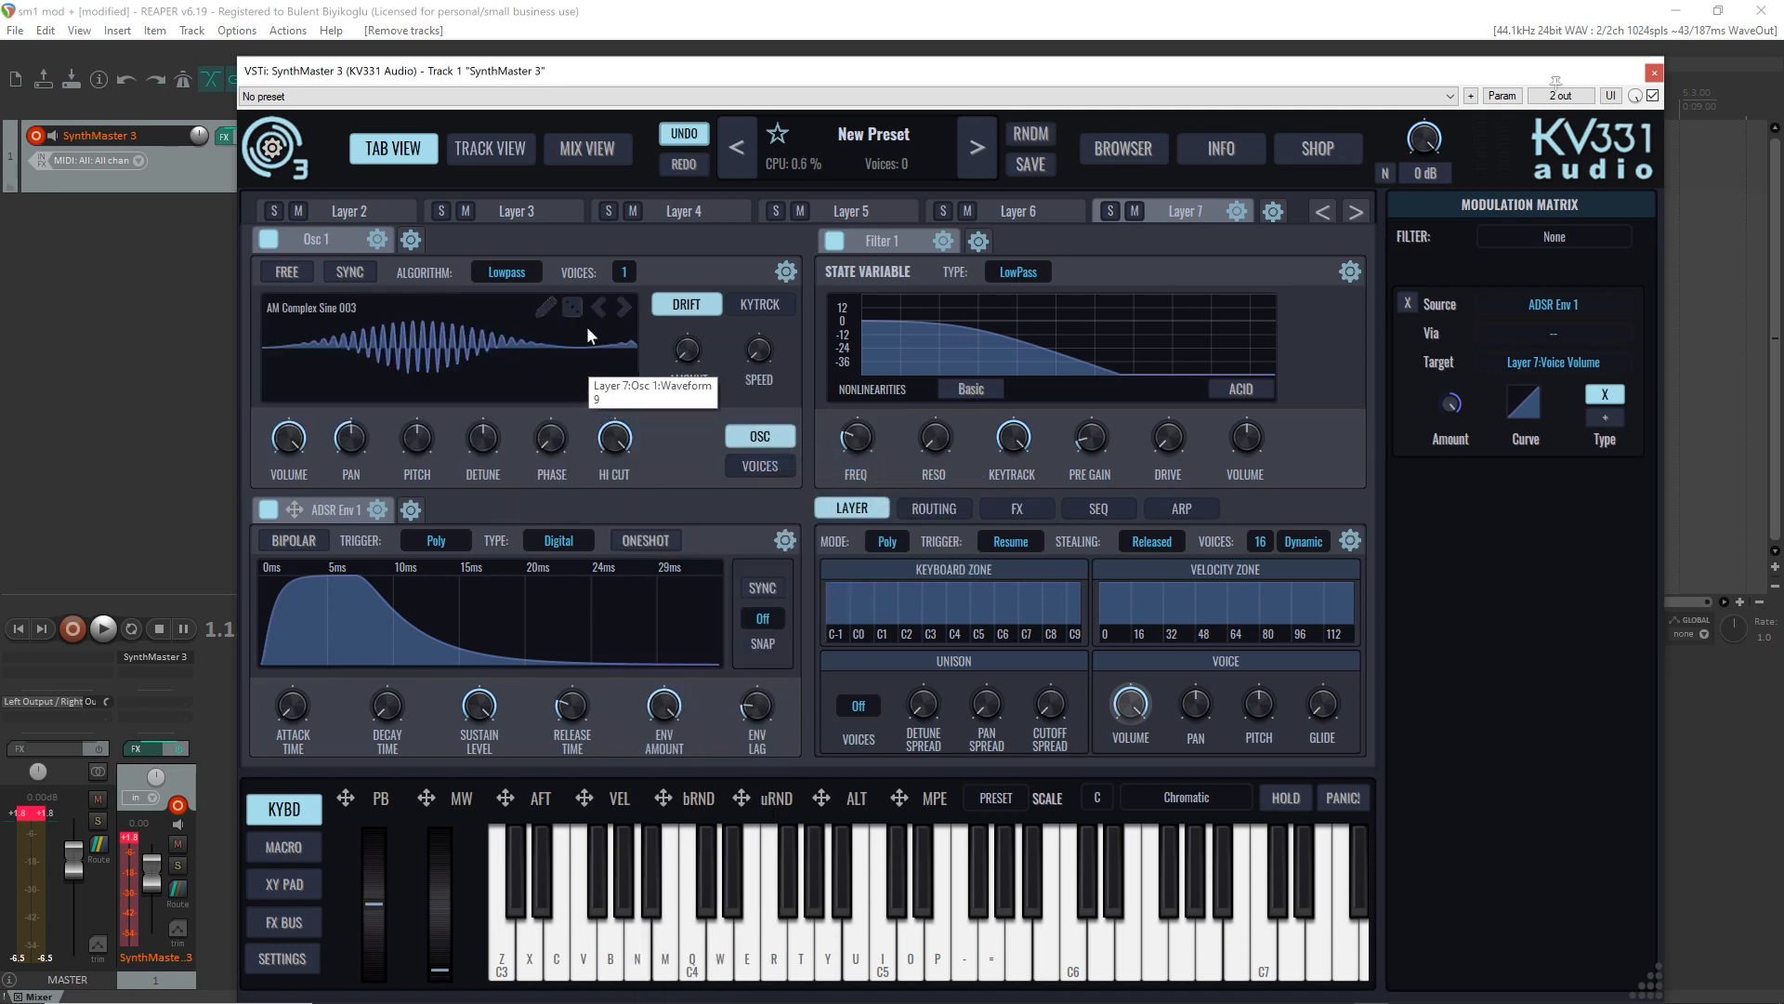
{"action": "left_click", "coordinate": [625, 308]}
{"action": "left_click", "coordinate": [624, 309]}
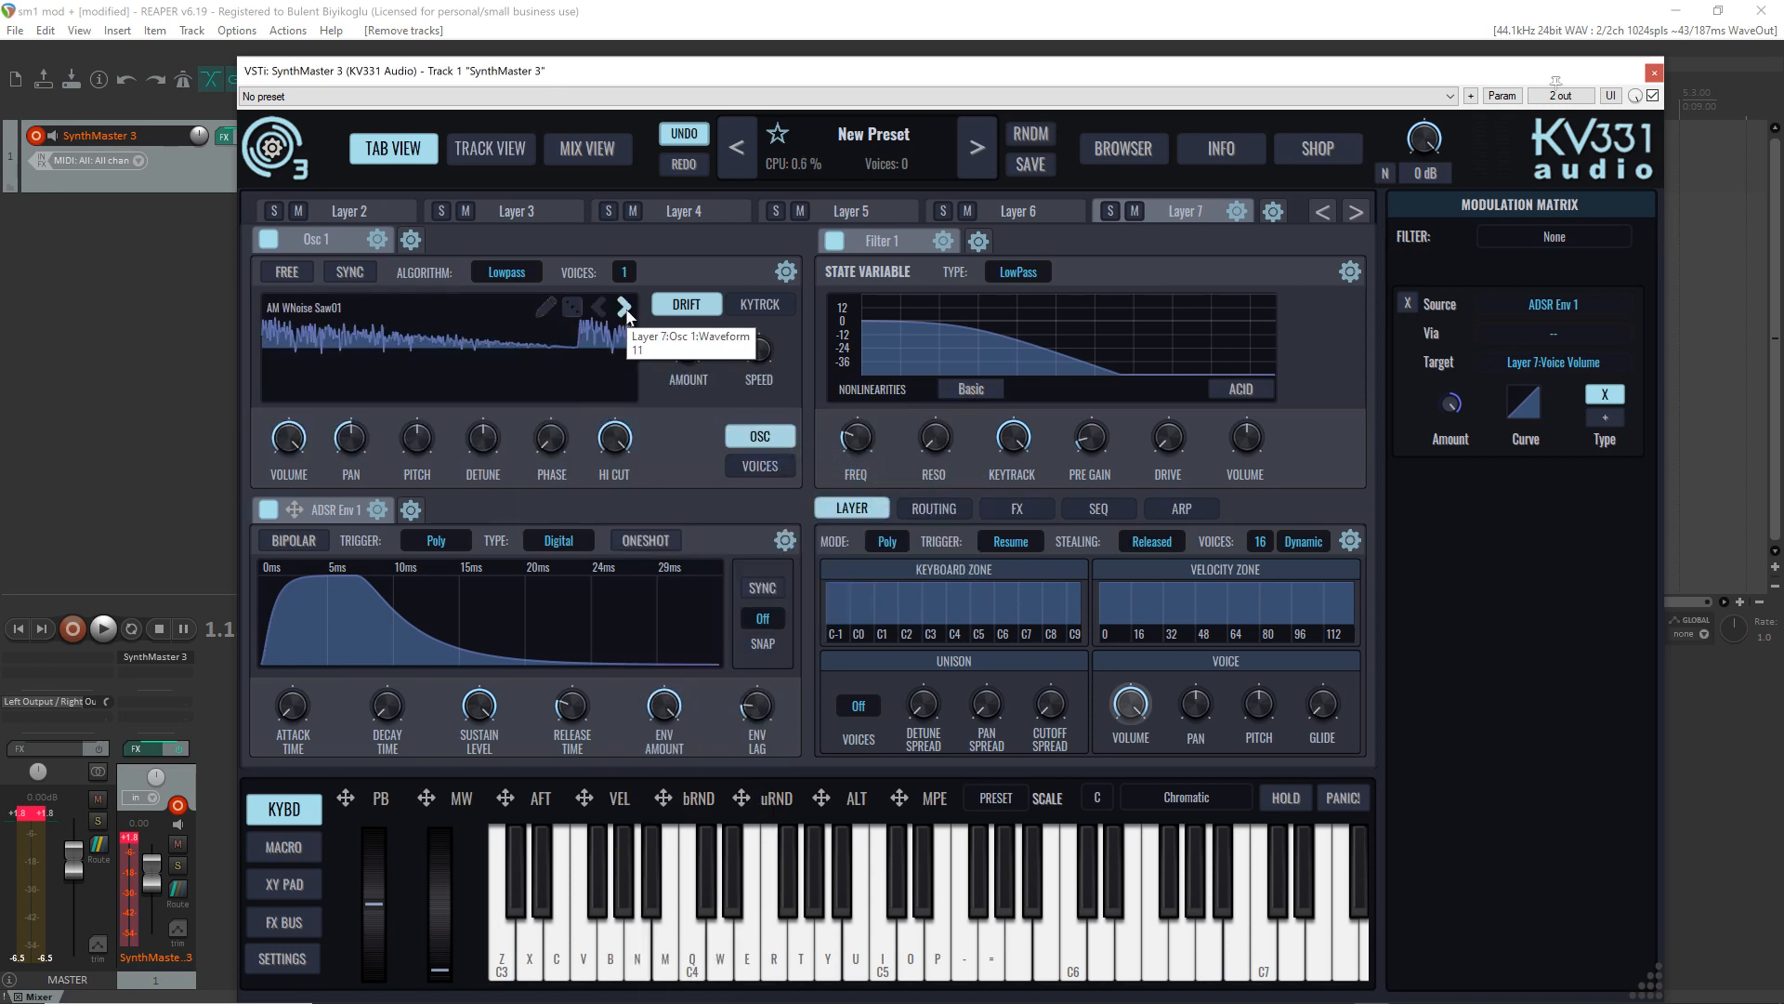
{"action": "left_click", "coordinate": [625, 308]}
{"action": "left_click", "coordinate": [624, 309]}
{"action": "left_click", "coordinate": [625, 308]}
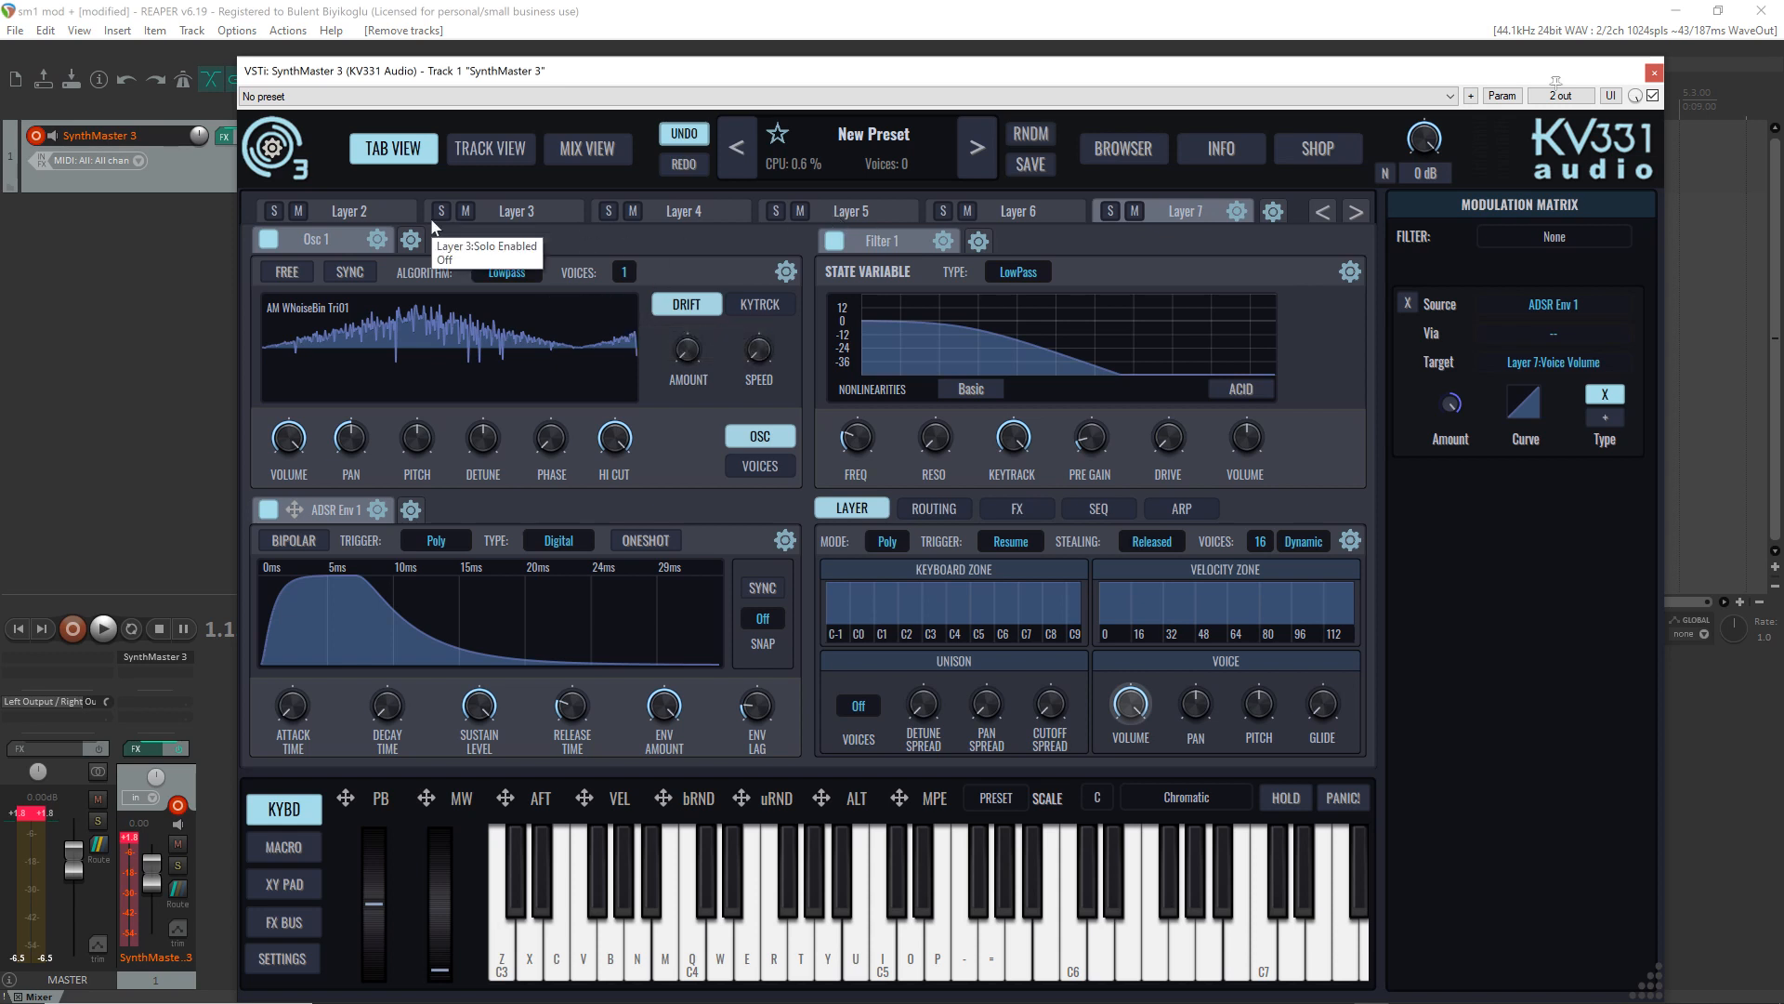
Step: In the track view's voice settings, lower Layer 1's voice pitch and raise Layer 2's voice pitch to 1 octave
{"action": "left_click", "coordinate": [507, 151]}
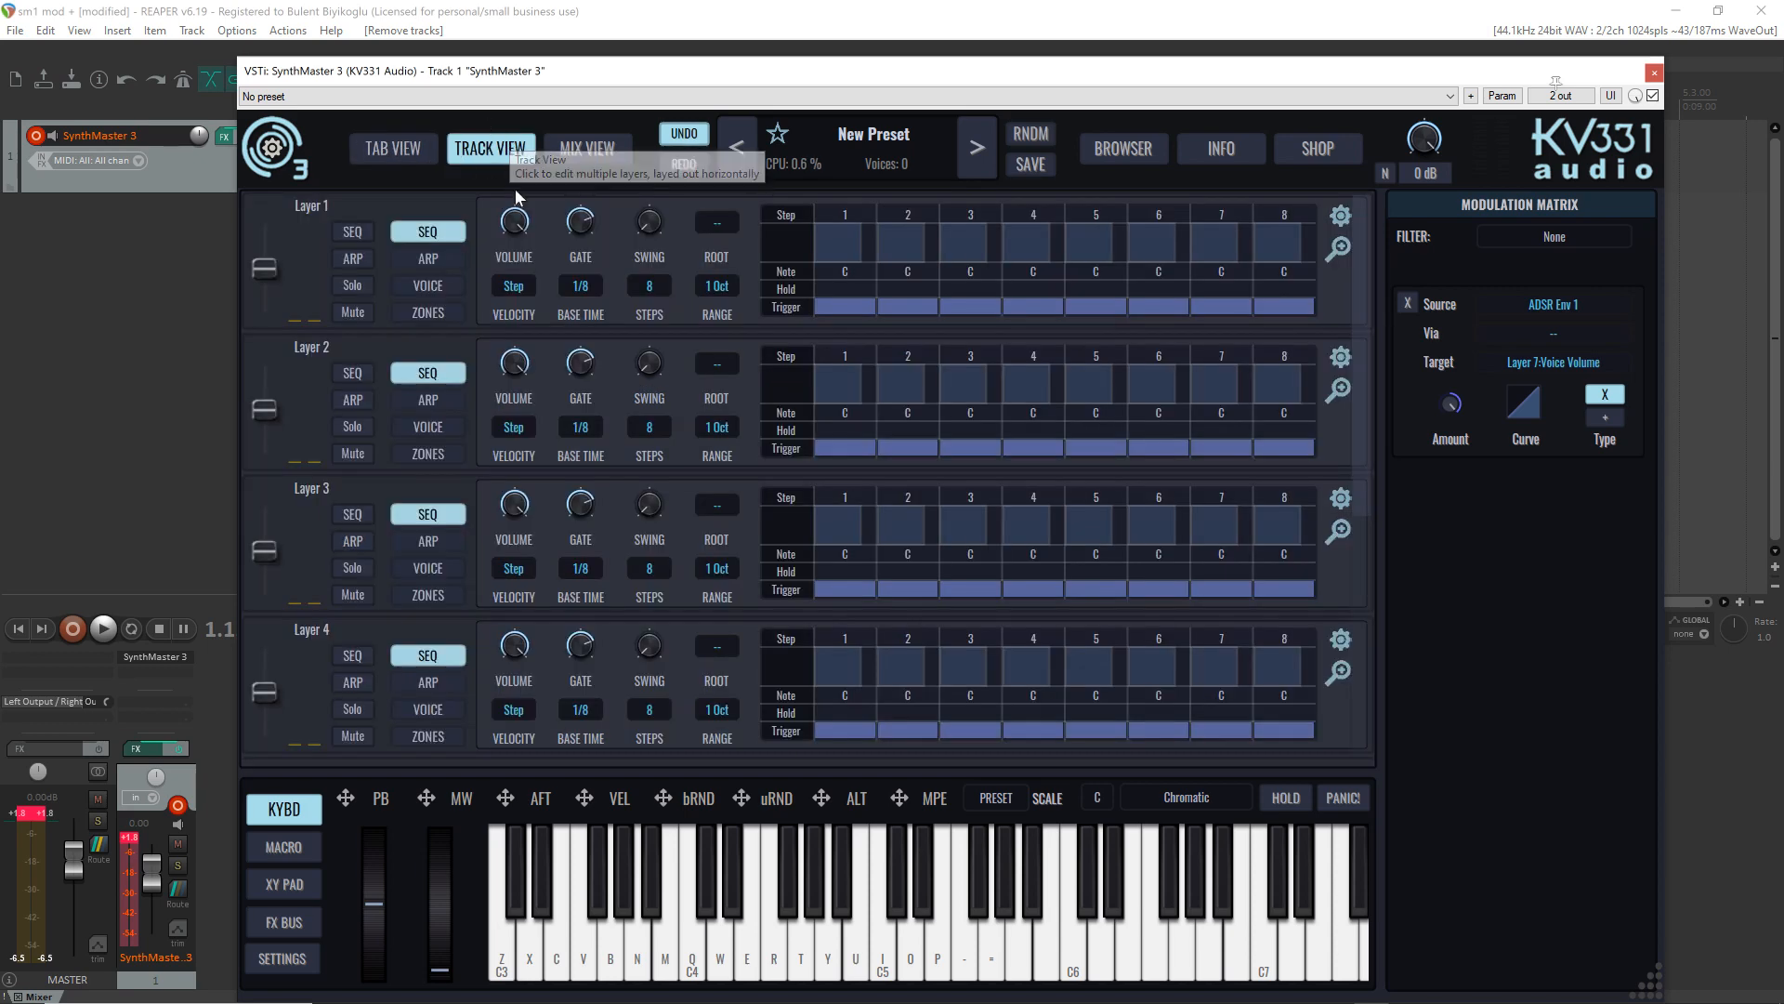
{"action": "left_click", "coordinate": [427, 286]}
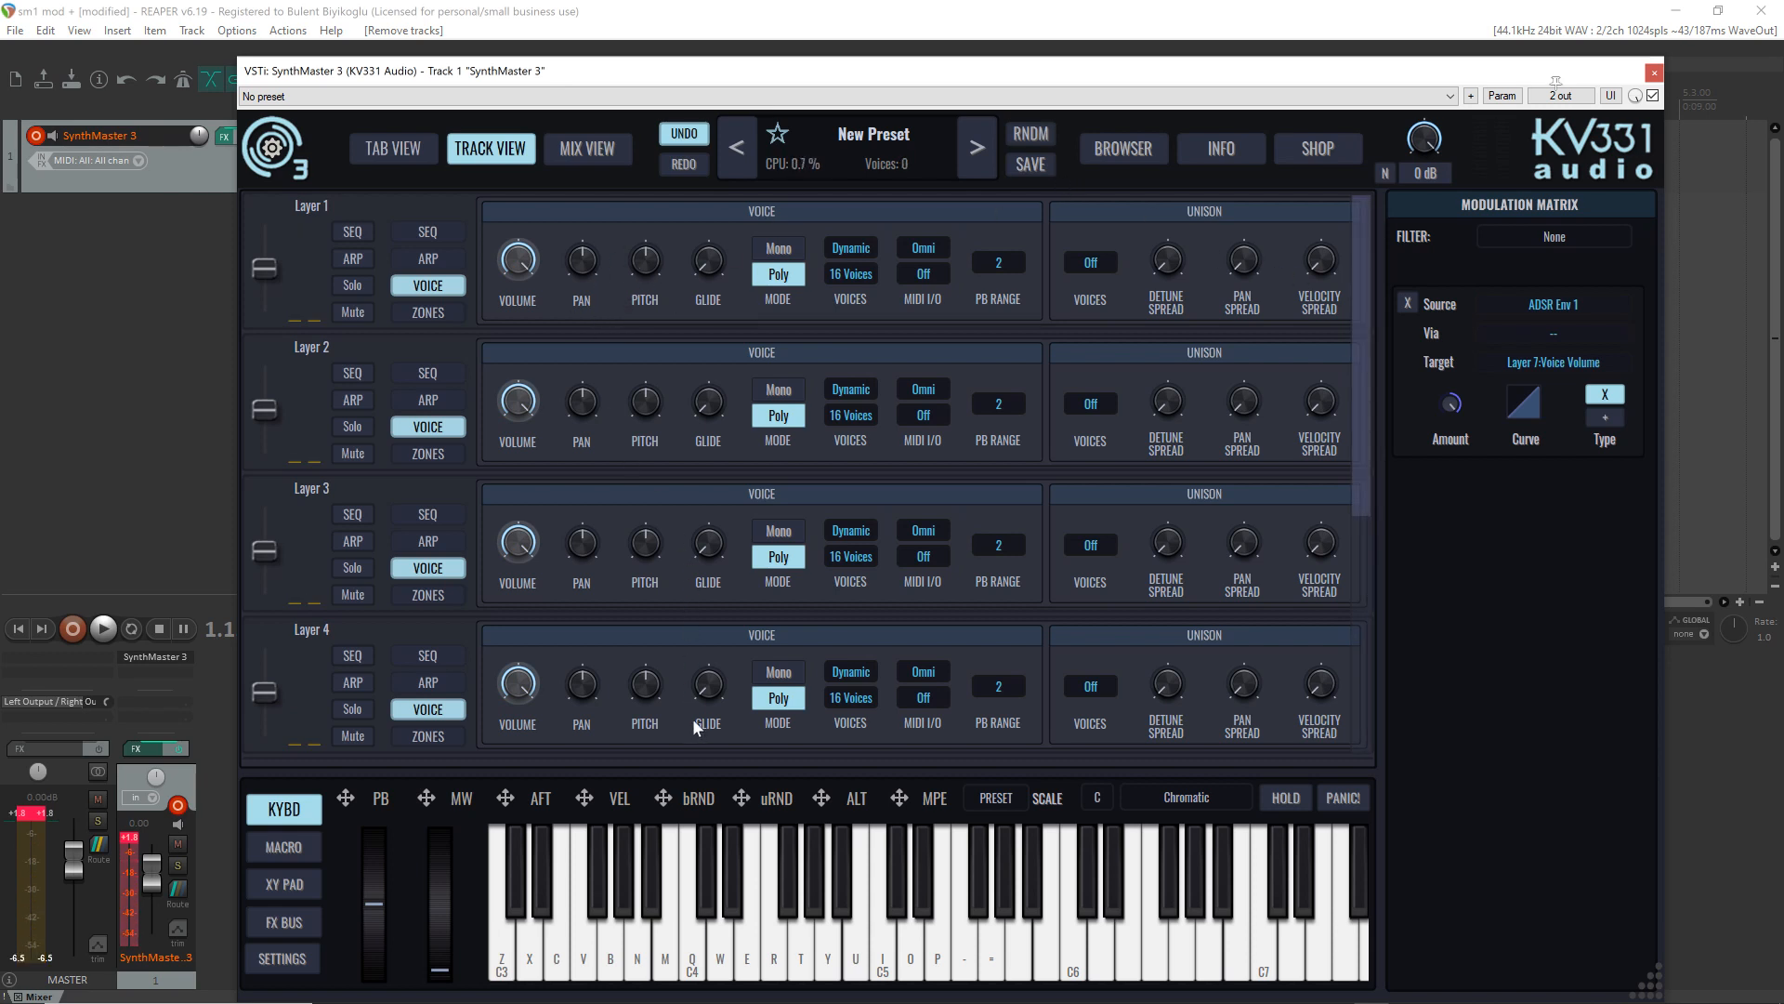
{"action": "left_click", "coordinate": [652, 264]}
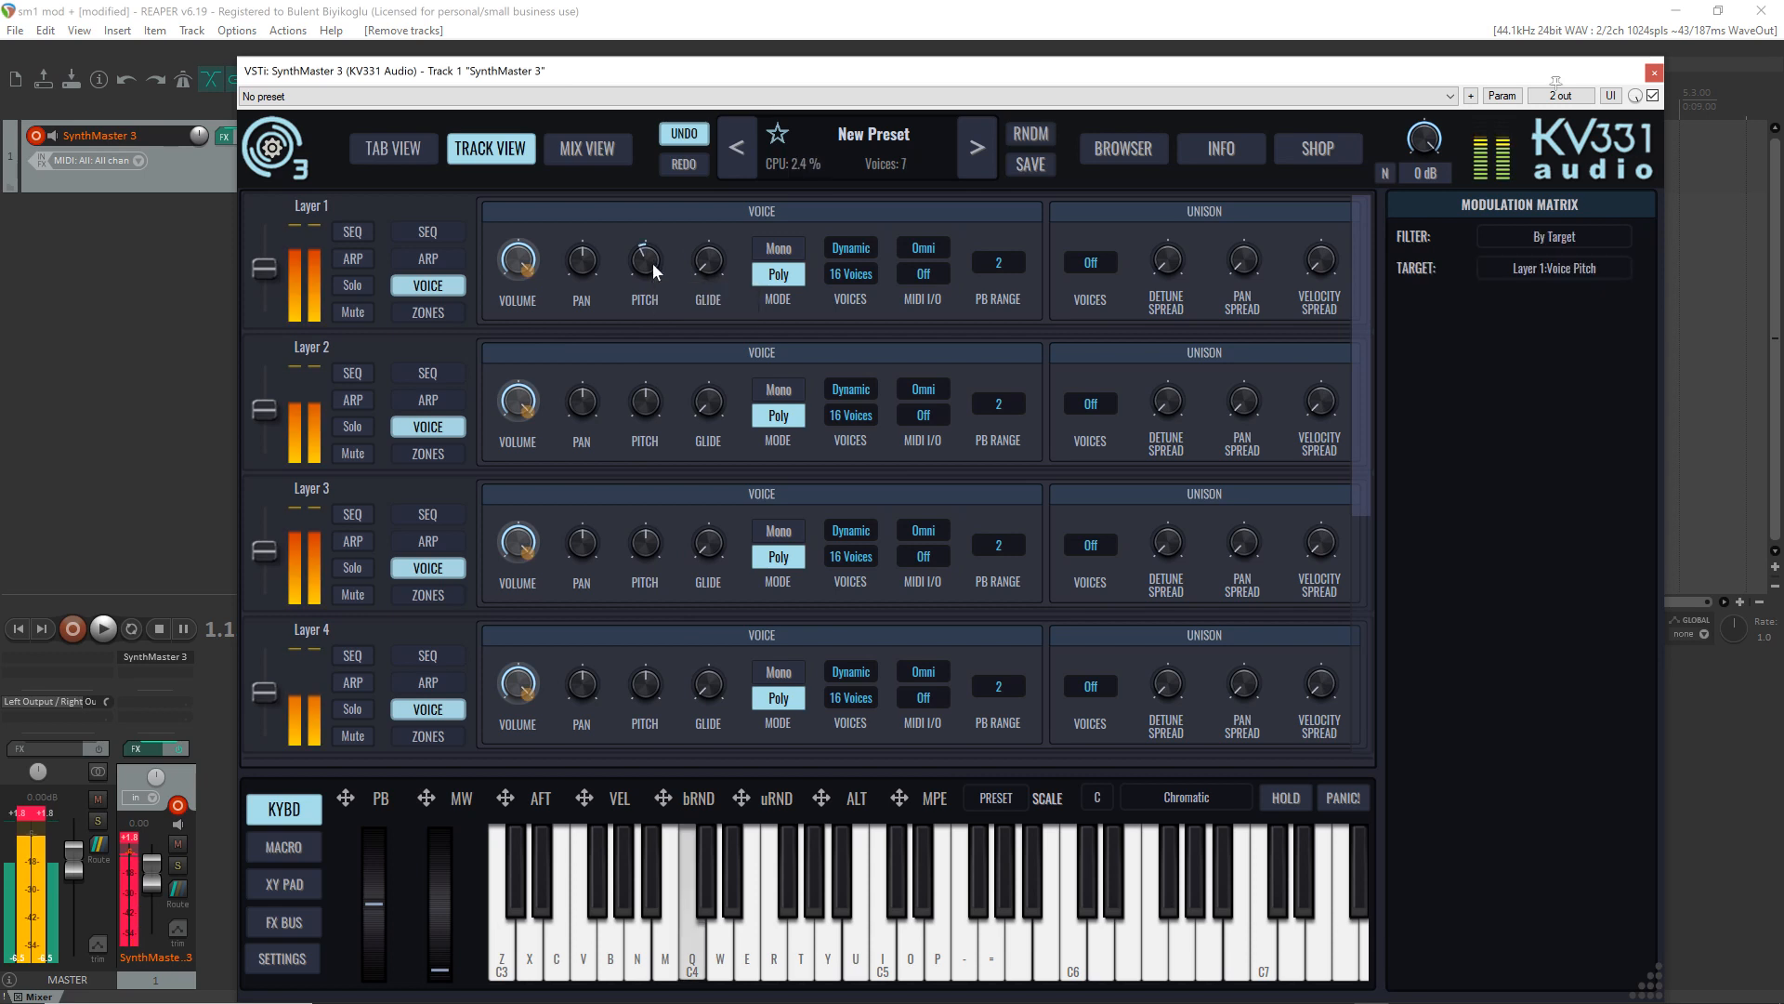
{"action": "mouse_move", "coordinate": [648, 403]}
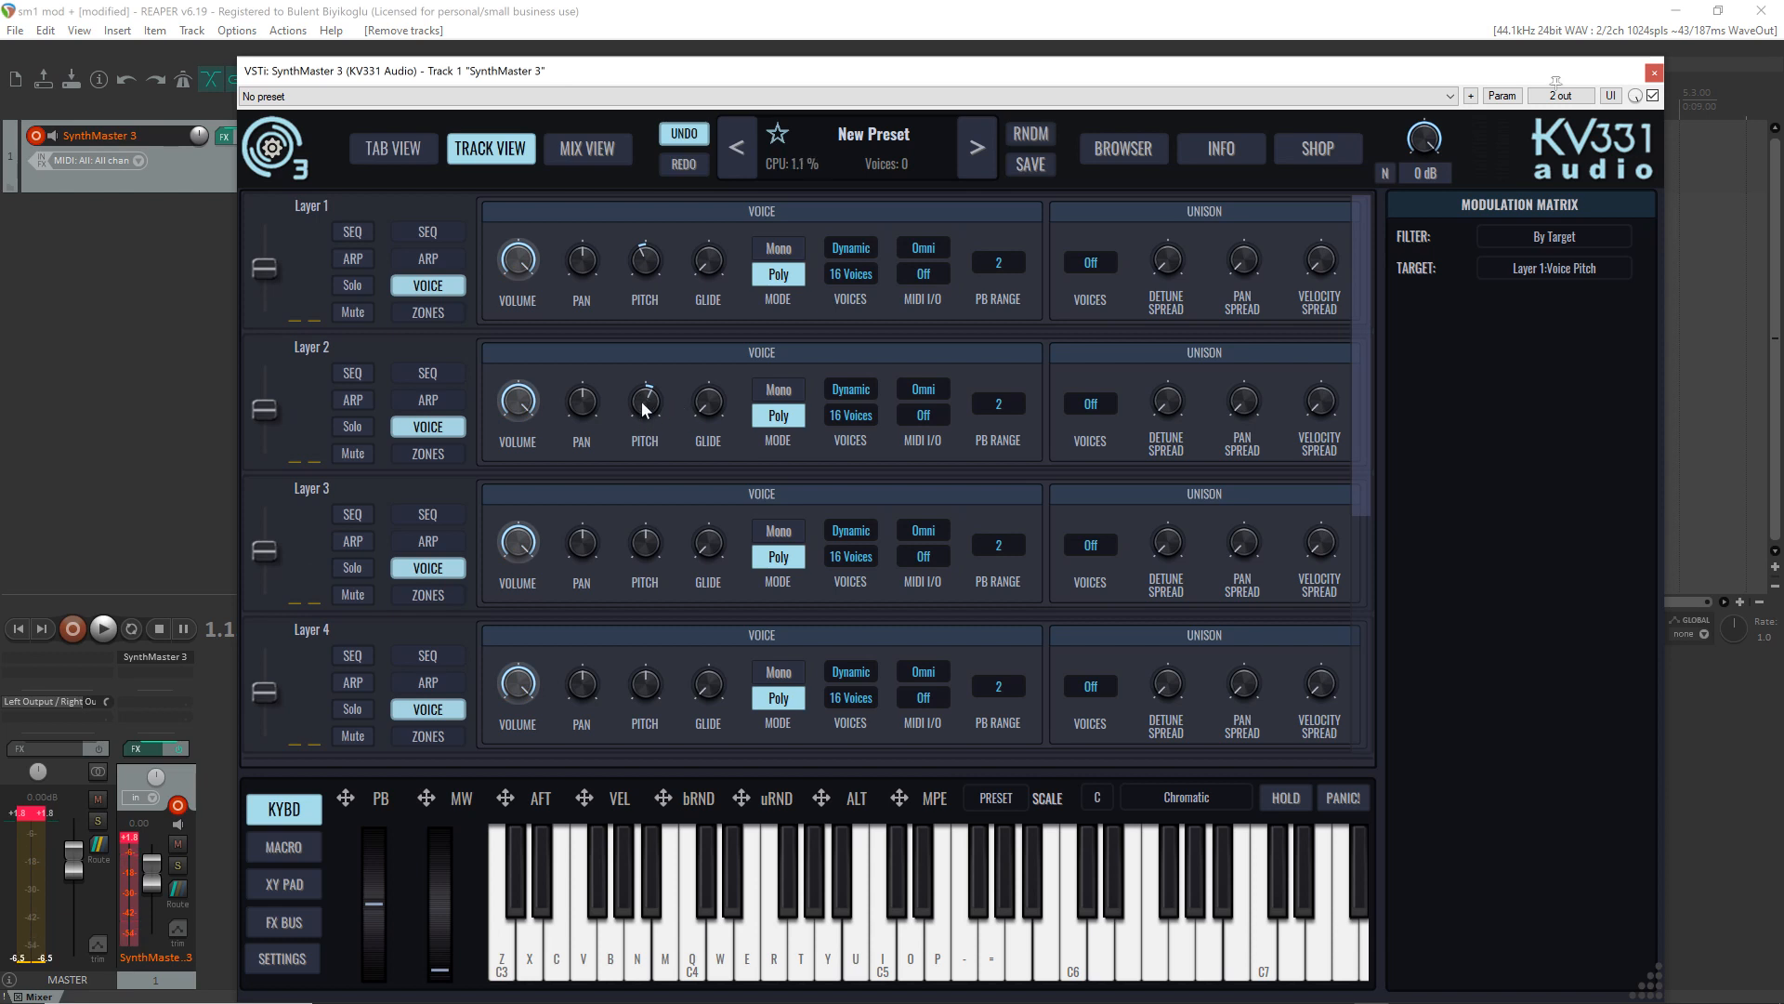
{"action": "scroll", "coordinate": [644, 409], "scroll_direction": "up", "scroll_amount": 2}
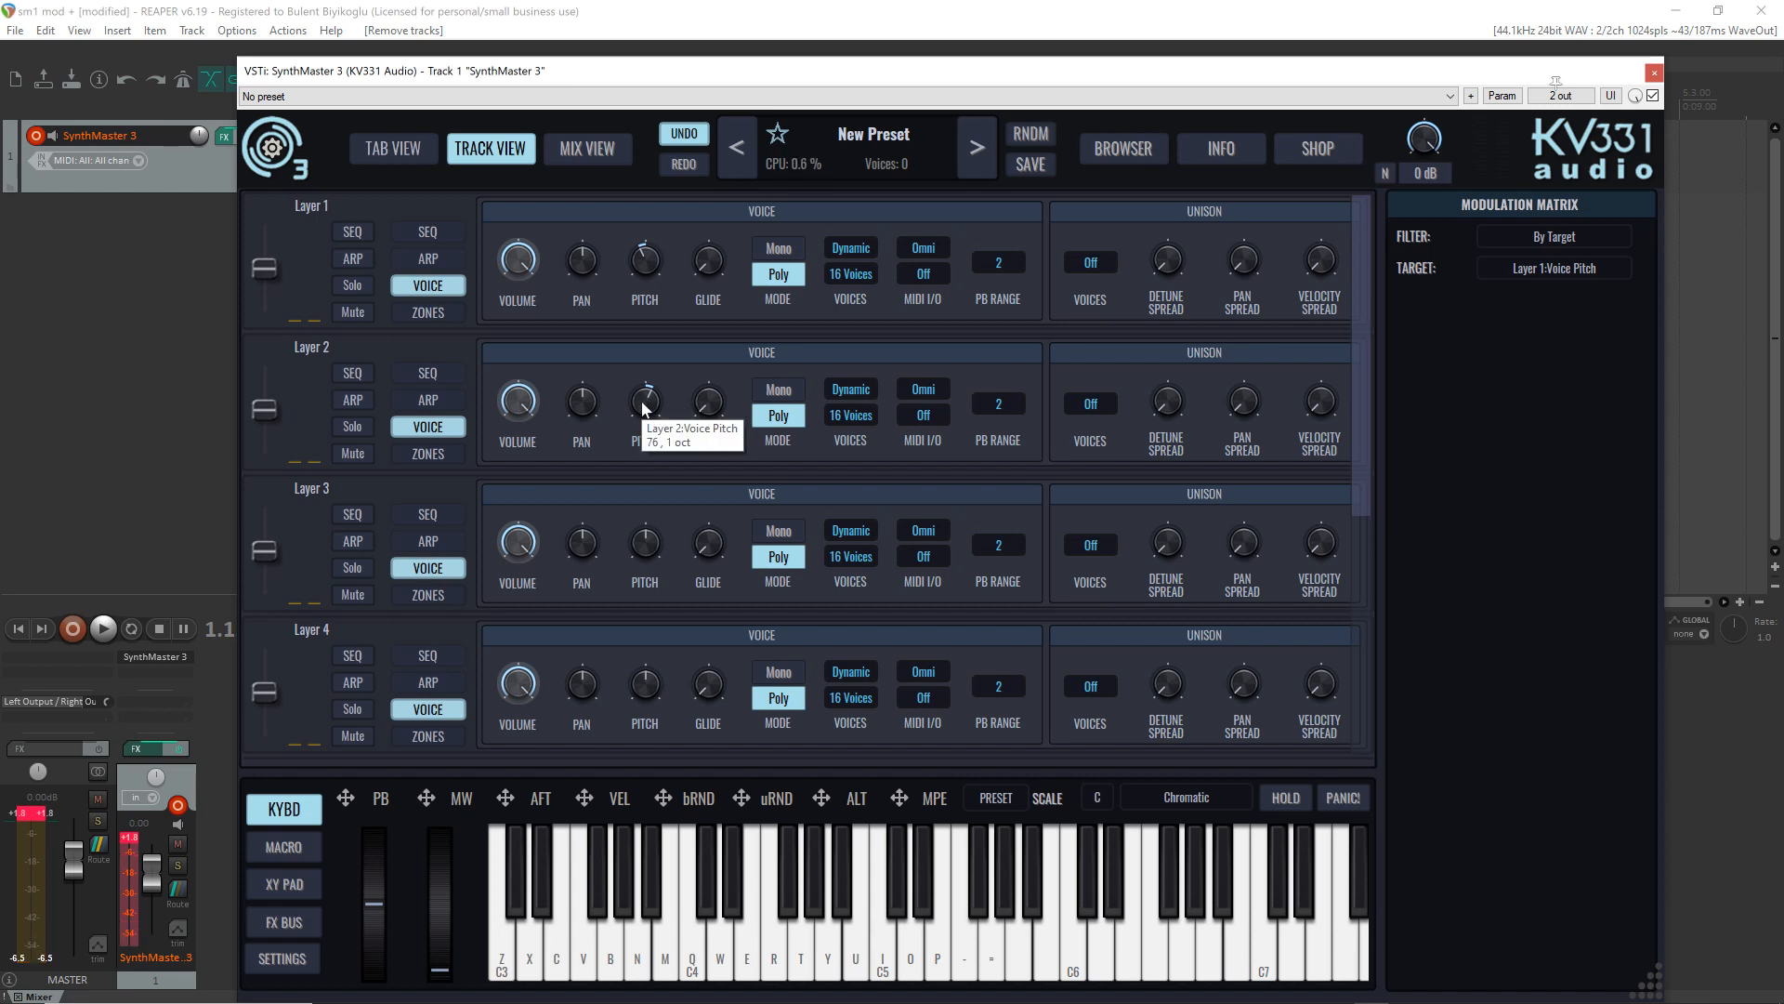
Step: Set Layer 3's voice pitch to 2 octaves
{"action": "right_click", "coordinate": [647, 550]}
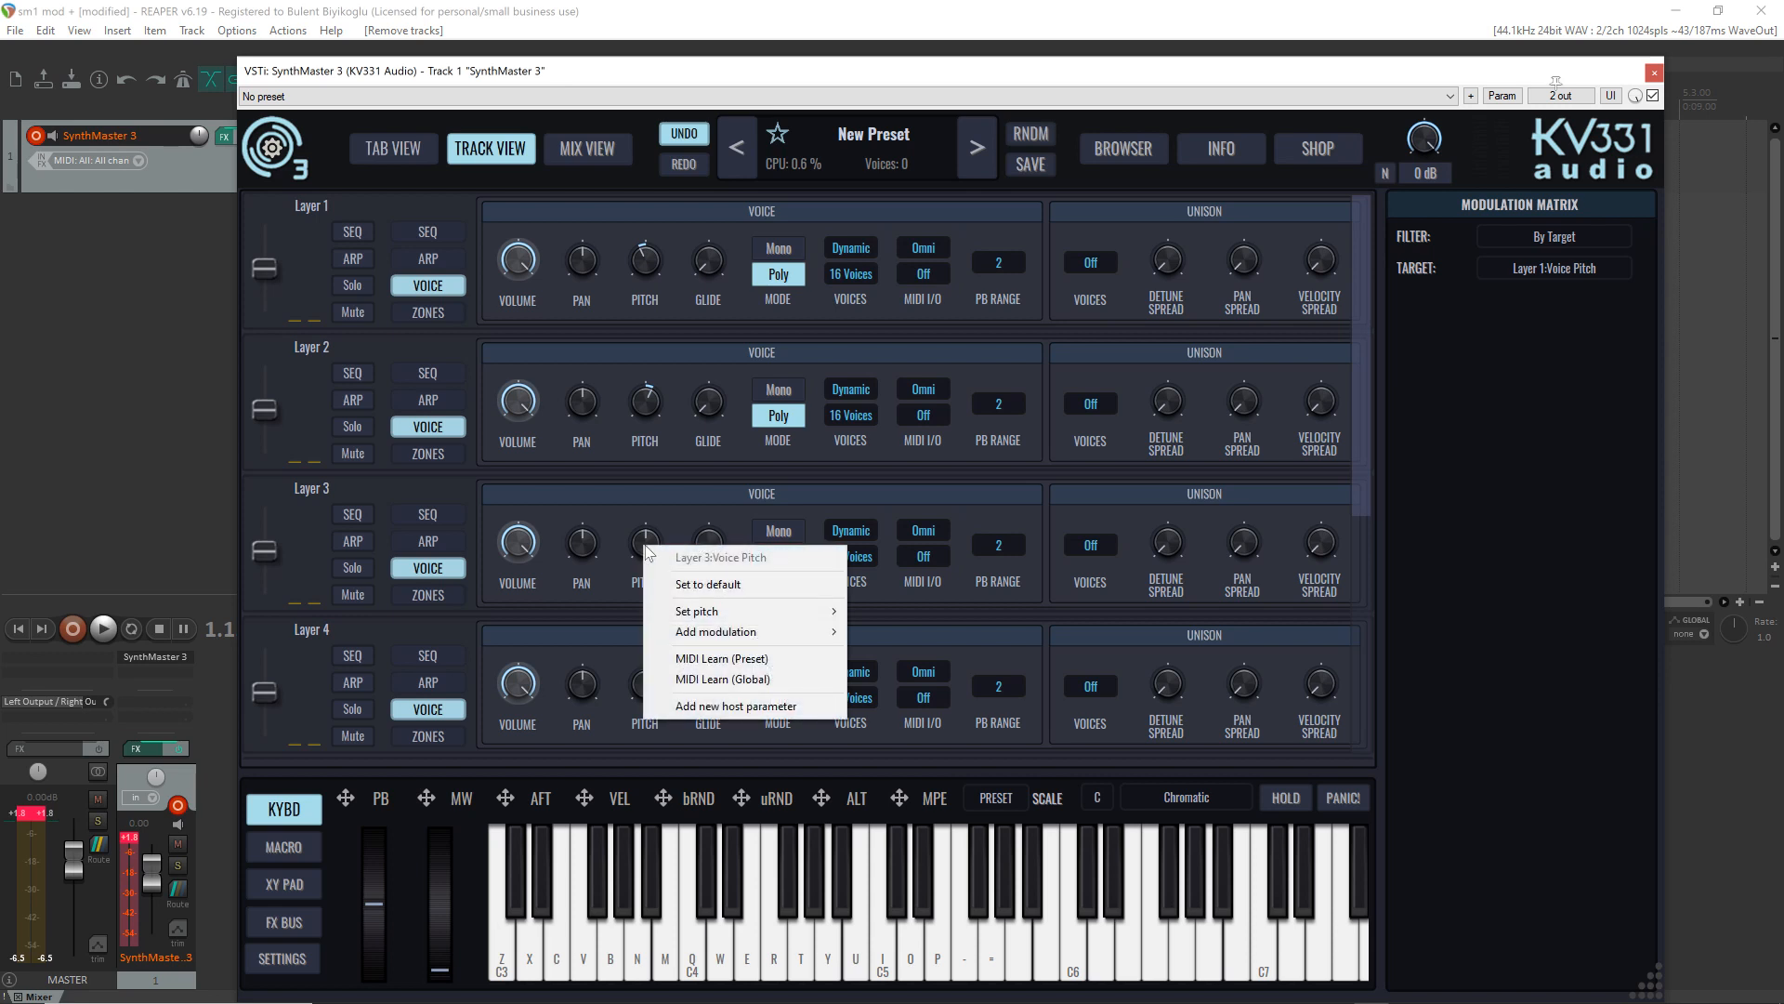
{"action": "mouse_move", "coordinate": [757, 621]}
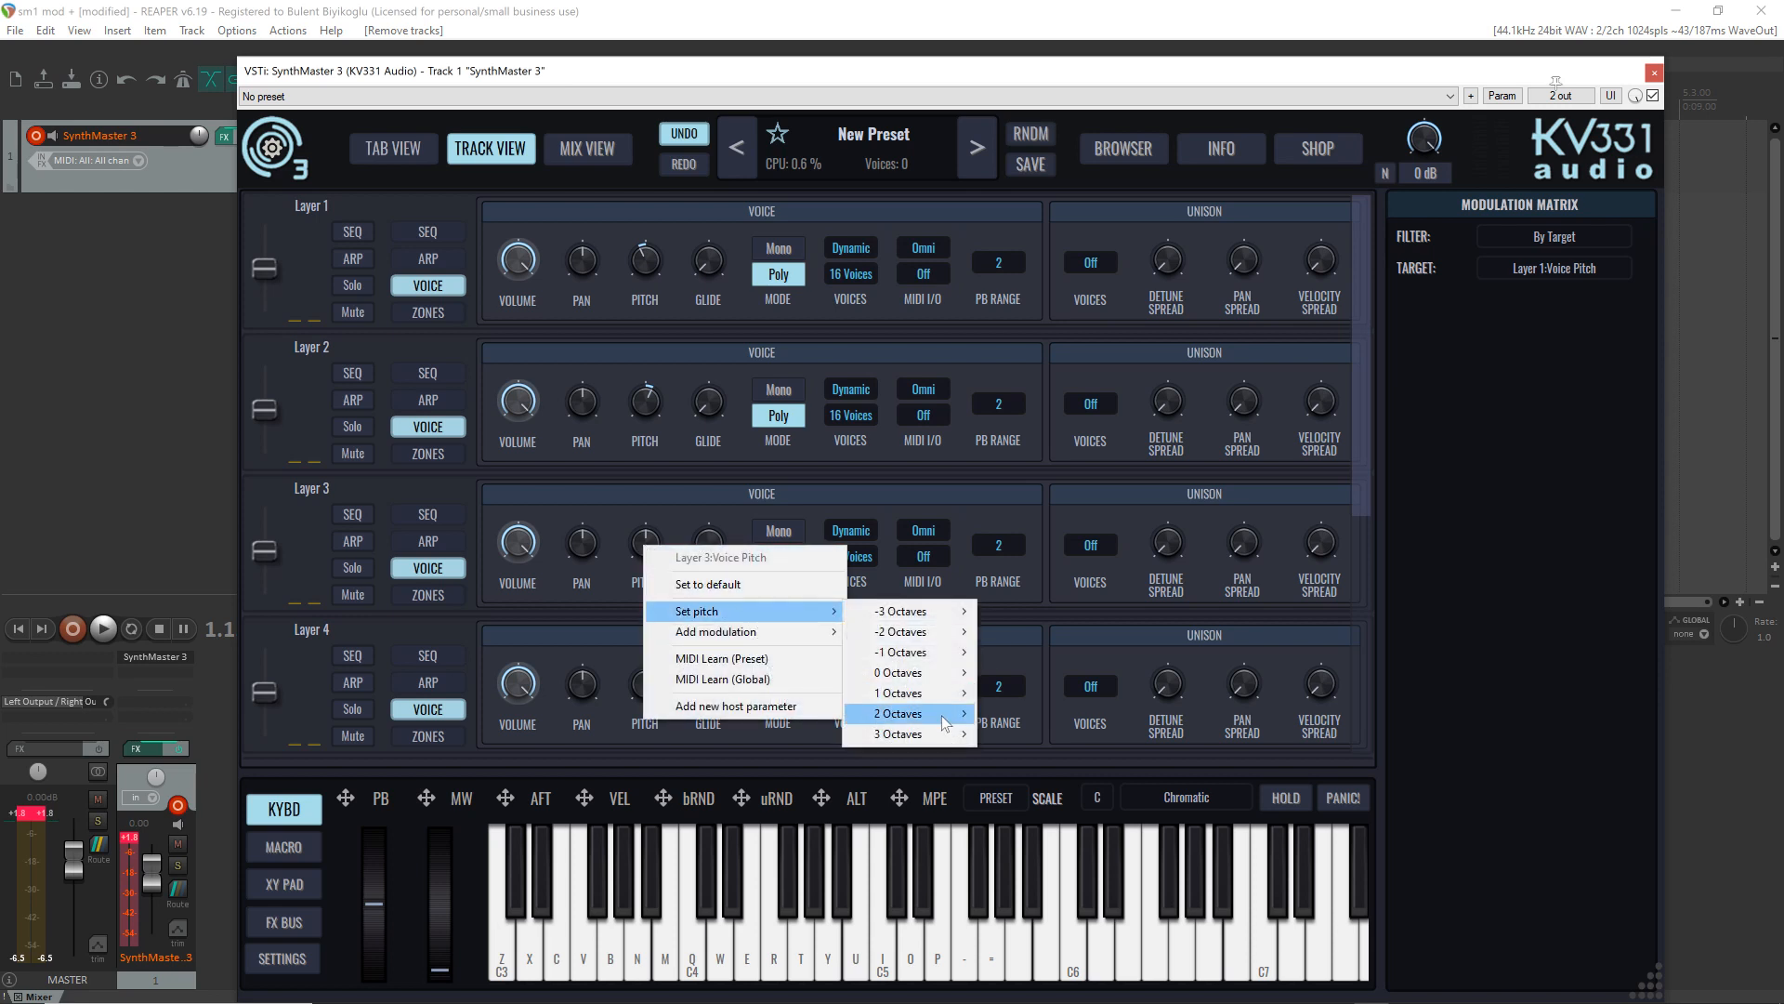
{"action": "mouse_move", "coordinate": [975, 694]}
{"action": "left_click", "coordinate": [1083, 723]}
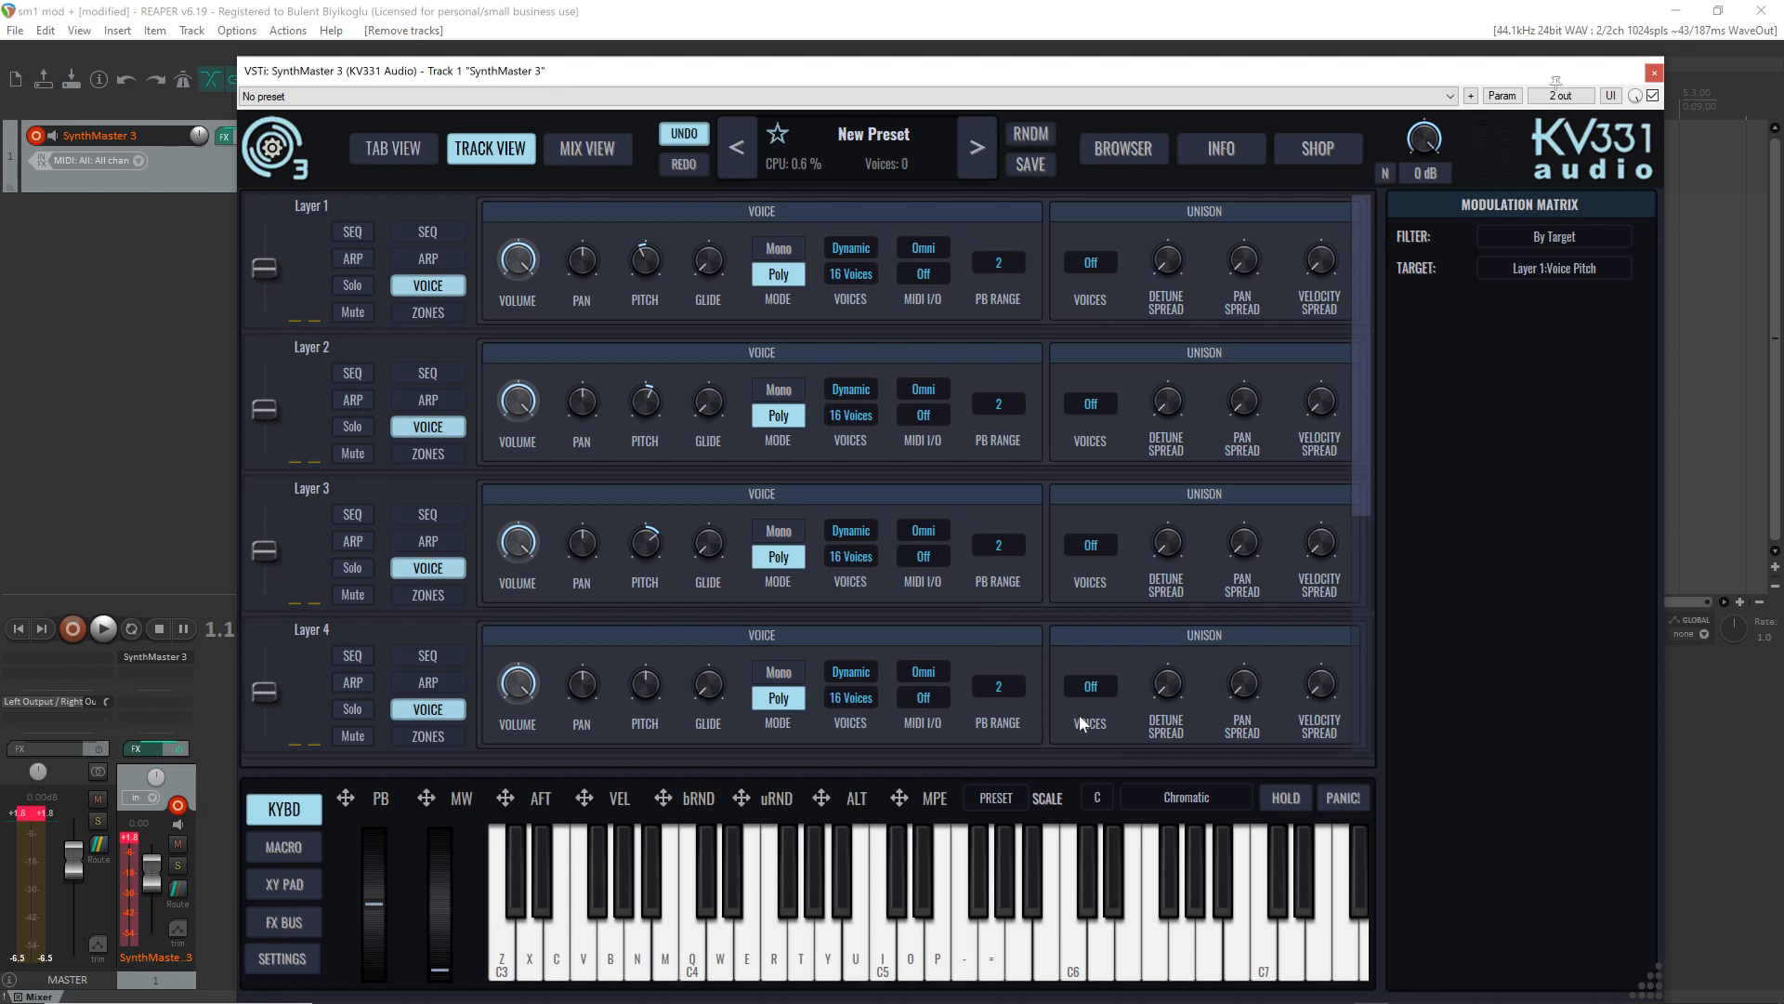
Step: Audition the pitch-shifted layers together by playing the notes C4, G3 and F3
{"action": "key", "text": "q"}
{"action": "key", "text": "b"}
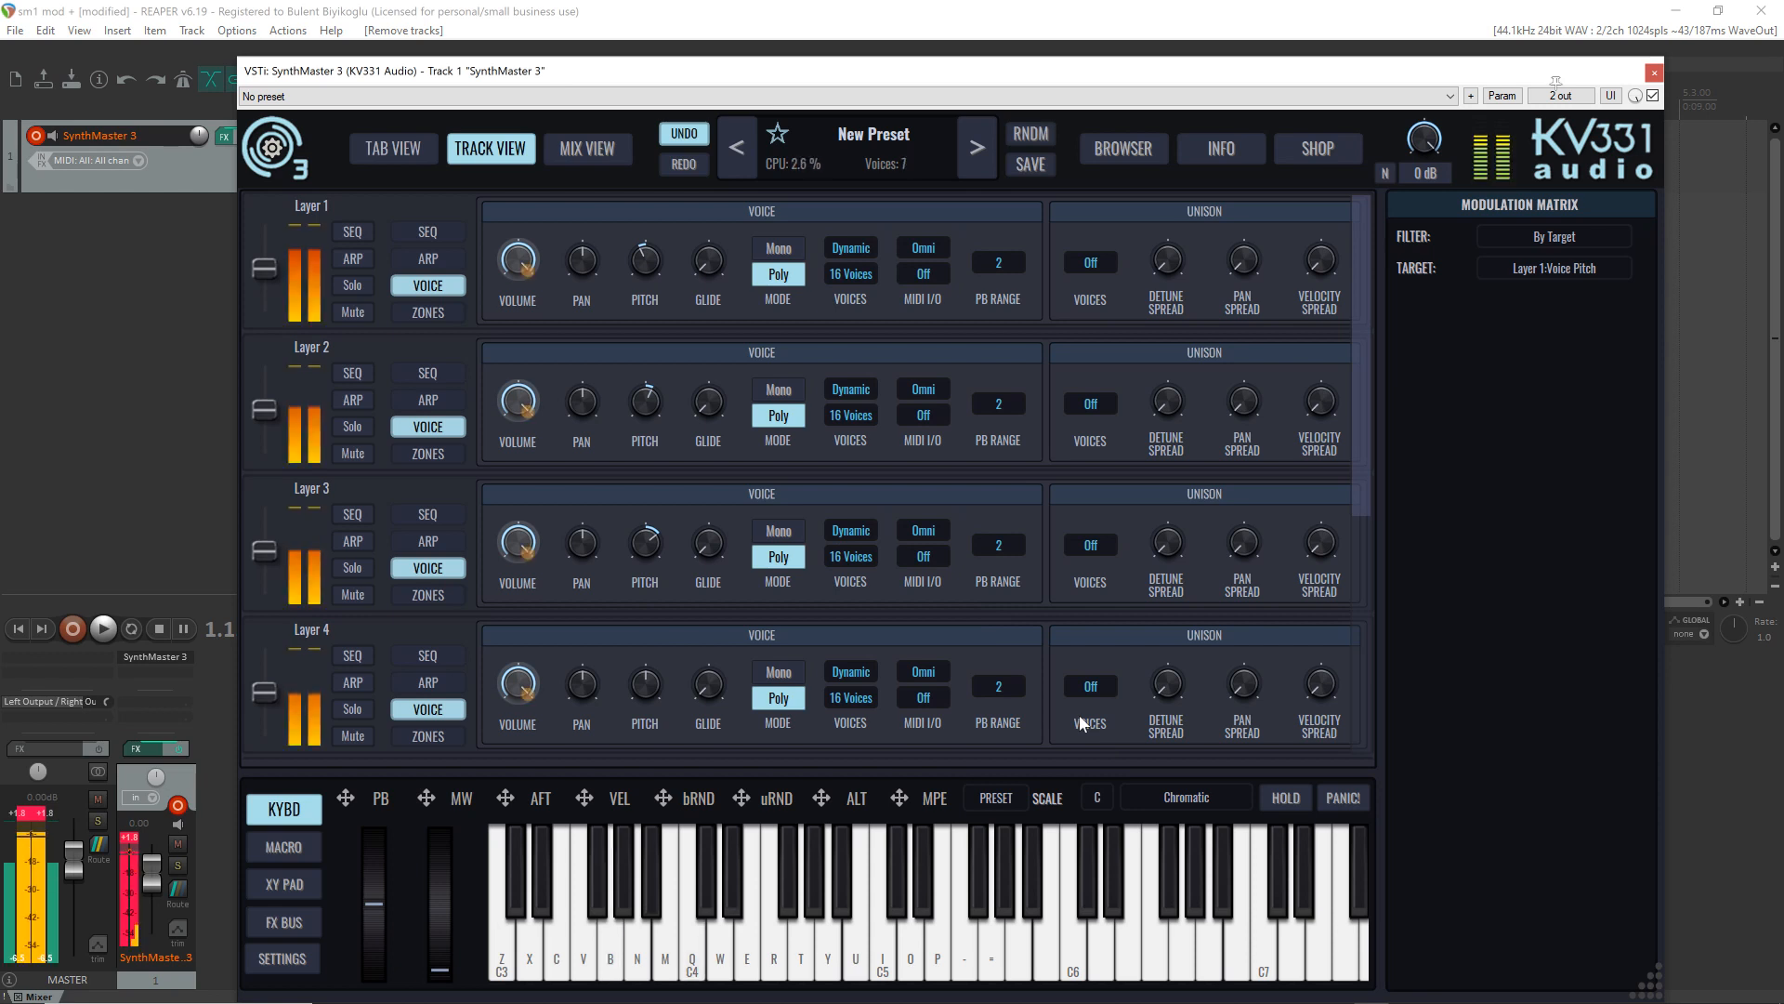
{"action": "key", "text": "v"}
Step: Set Layer 4's voice pitch to 3 octaves
{"action": "left_click_drag", "start_coordinate": [1359, 444], "coordinate": [1362, 544]}
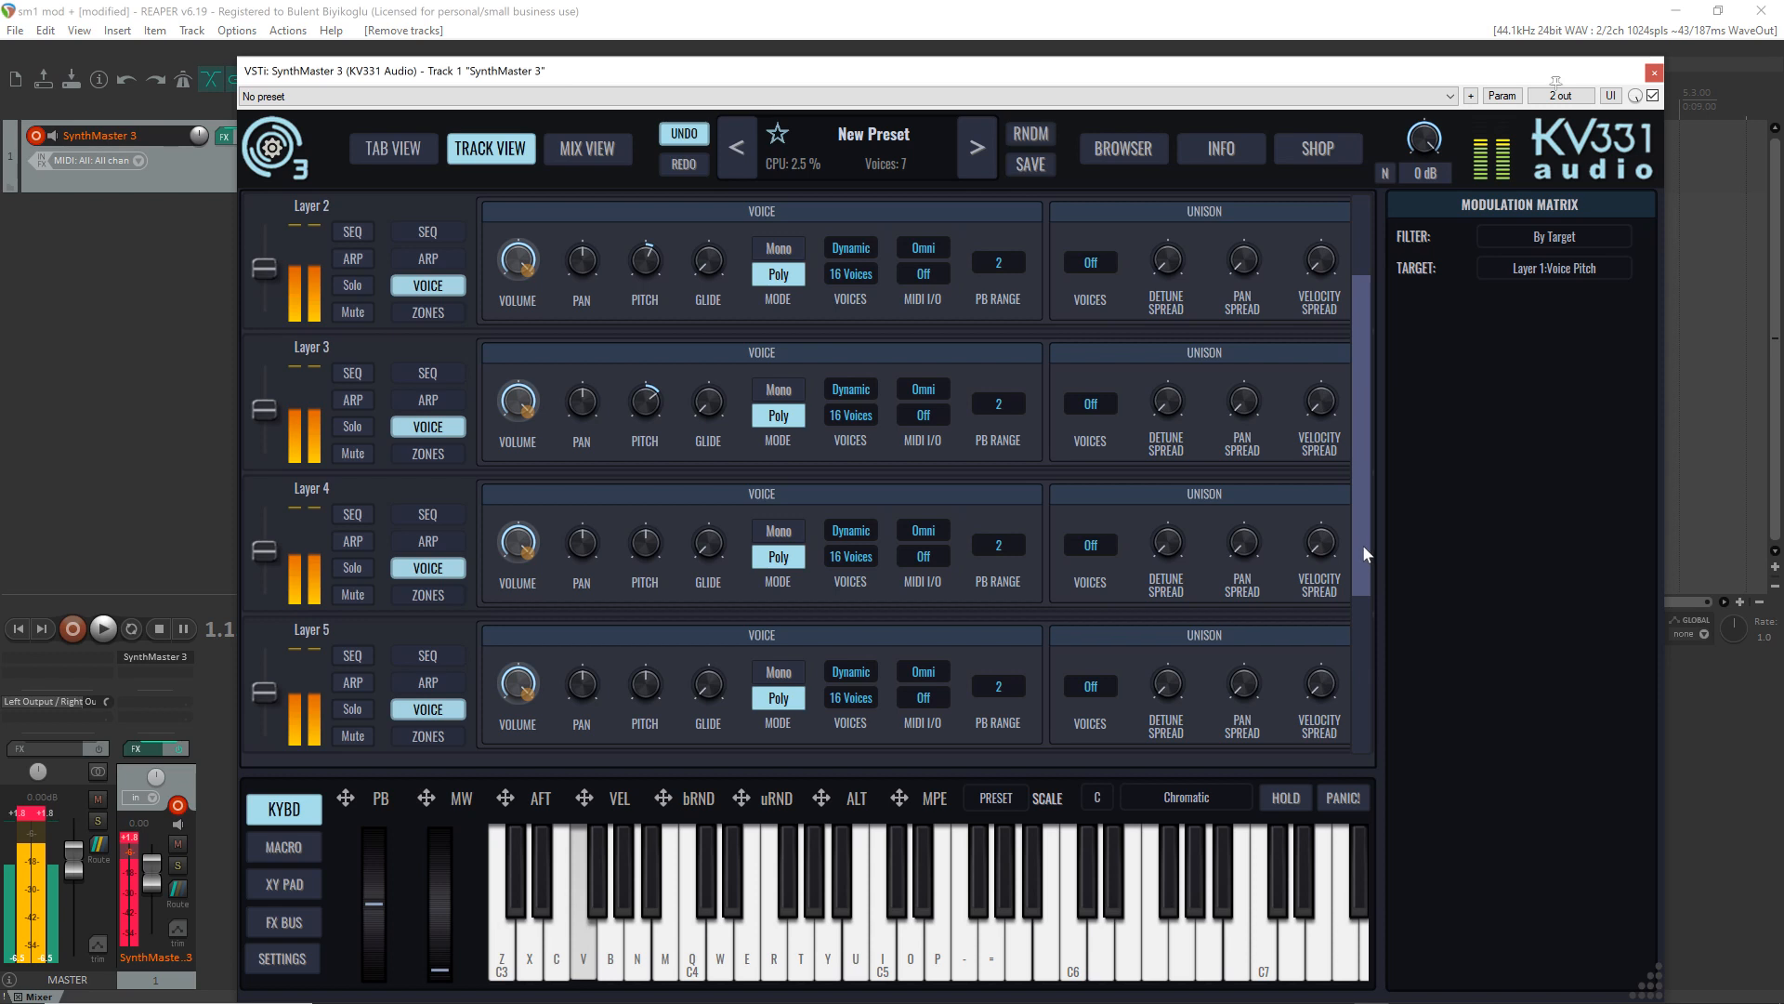
{"action": "right_click", "coordinate": [645, 543]}
{"action": "mouse_move", "coordinate": [762, 609]}
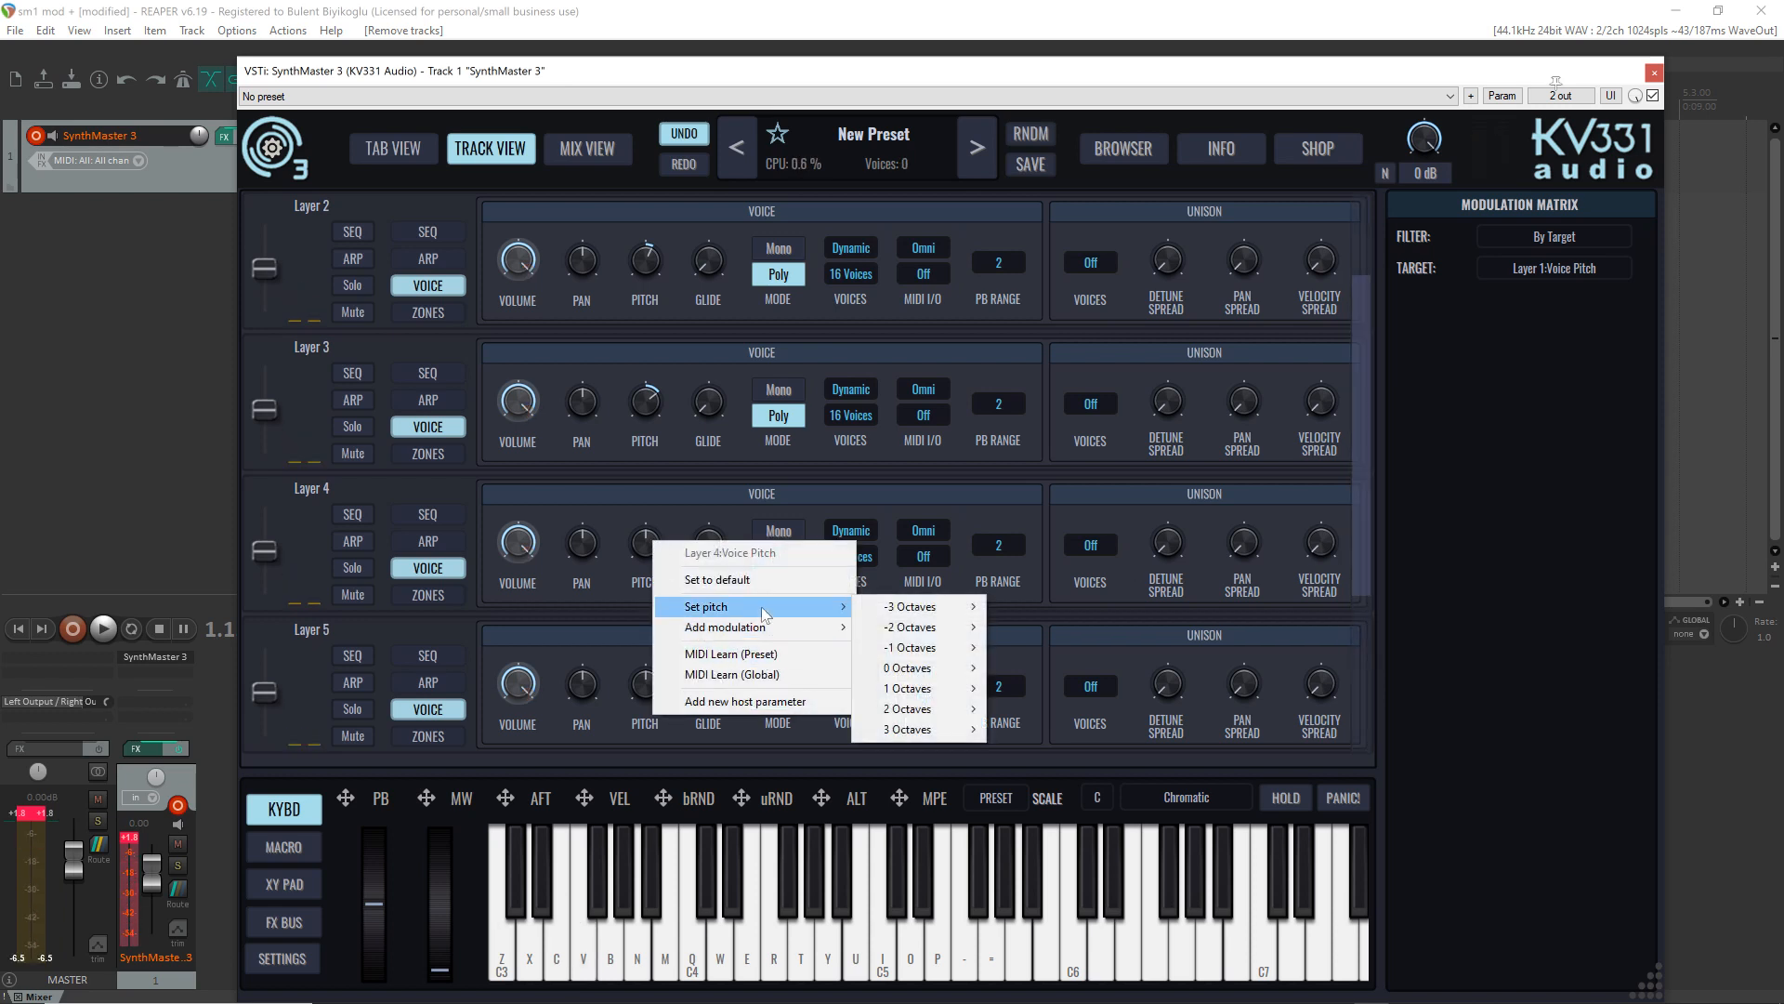
{"action": "mouse_move", "coordinate": [960, 734]}
{"action": "left_click", "coordinate": [1033, 731]}
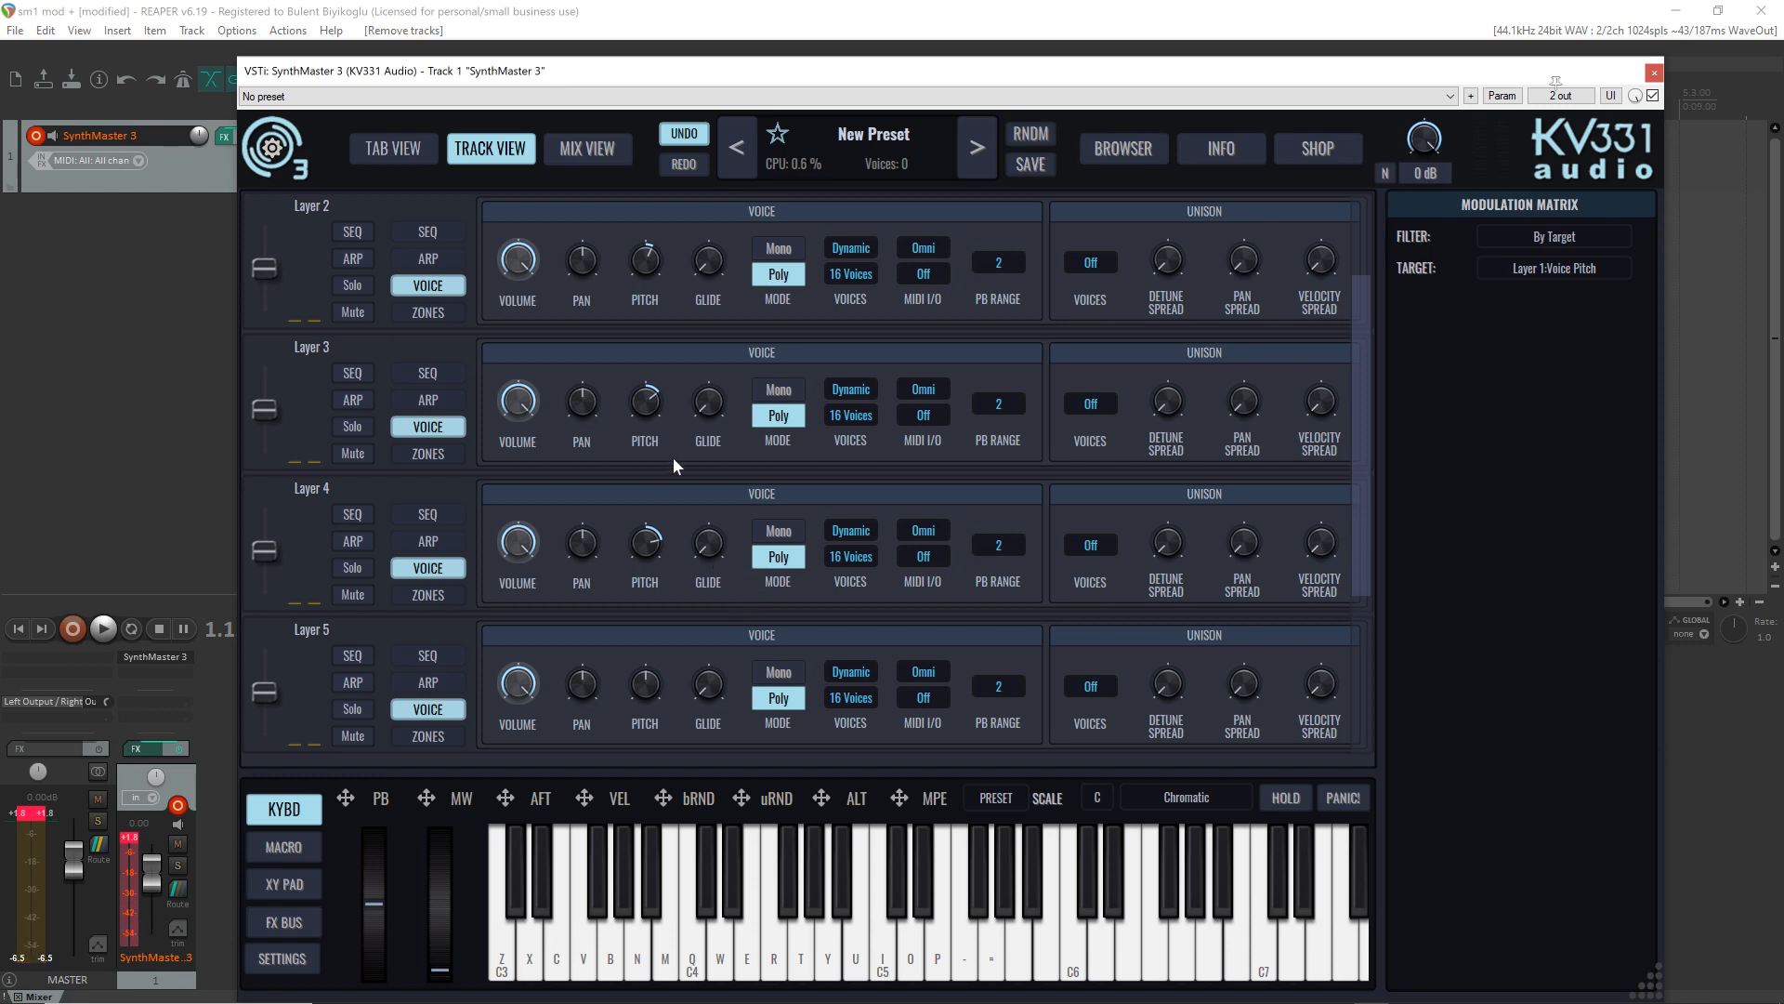
Step: Solo Layer 2 temporarily to identify its sound and rename the layer Triangle
{"action": "left_click", "coordinate": [363, 290]}
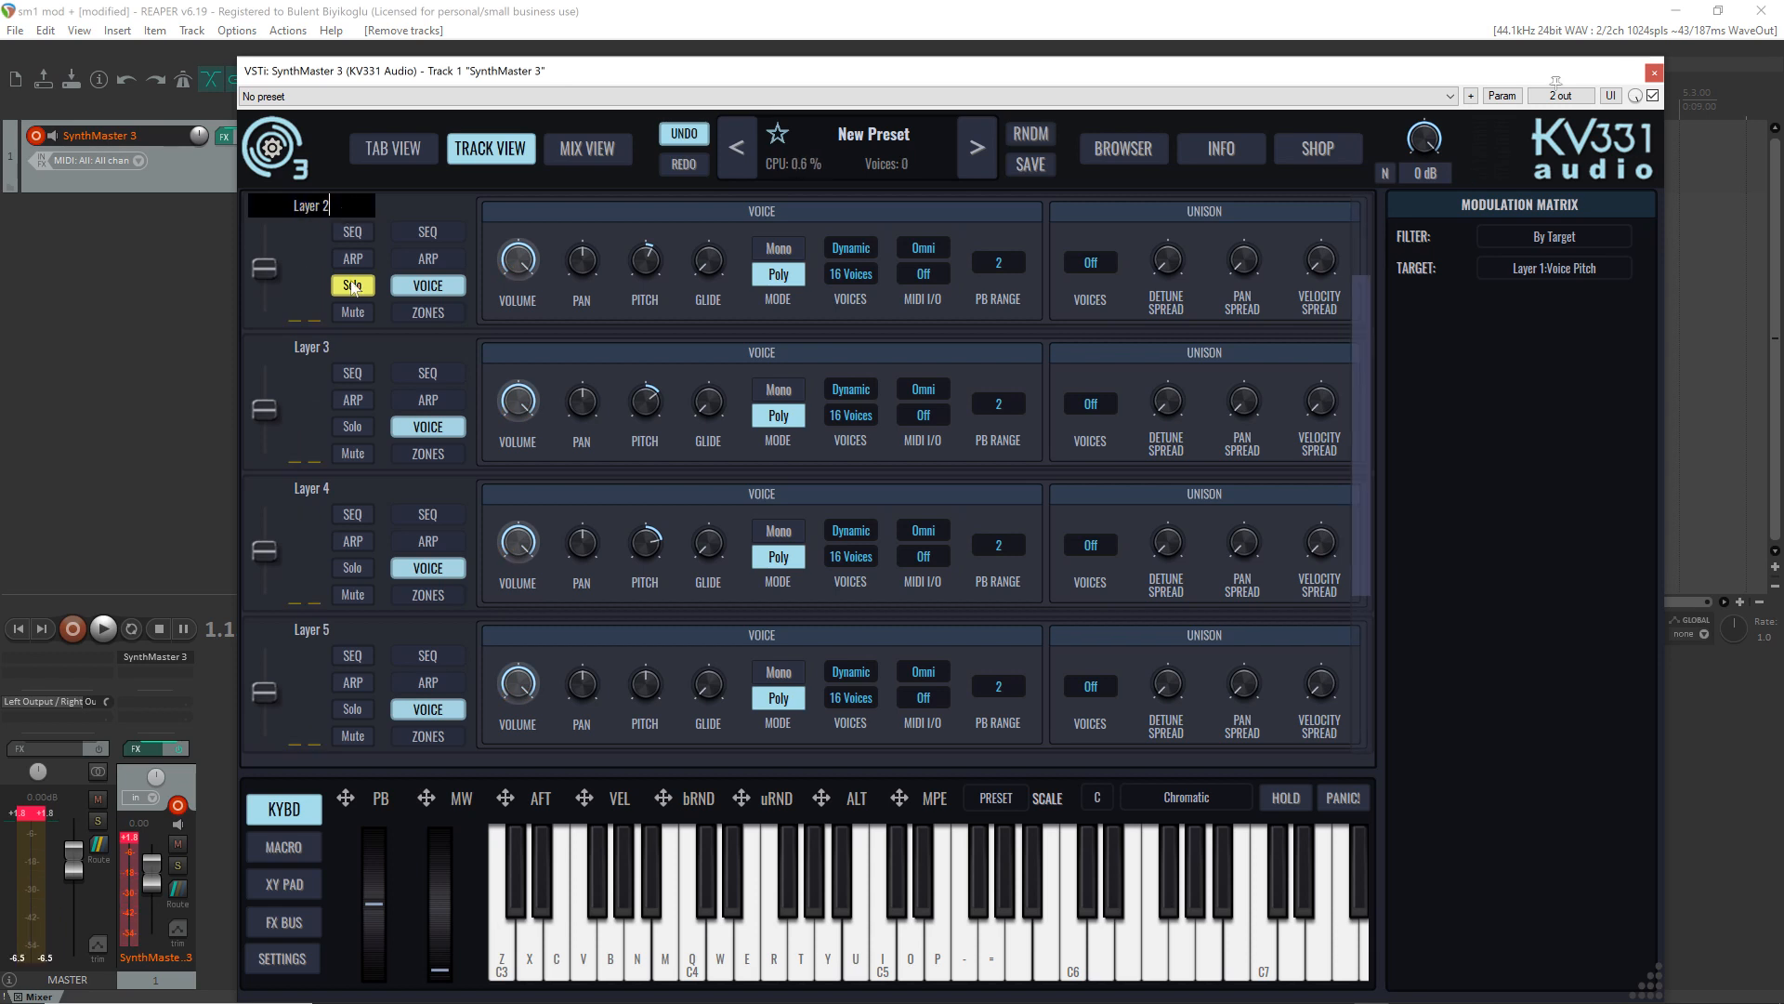
{"action": "key", "text": "Delete"}
{"action": "key", "text": "Delete"}
{"action": "key", "text": "Delete"}
{"action": "key", "text": "Delete"}
{"action": "key", "text": "Delete"}
{"action": "type", "text": "Tri"}
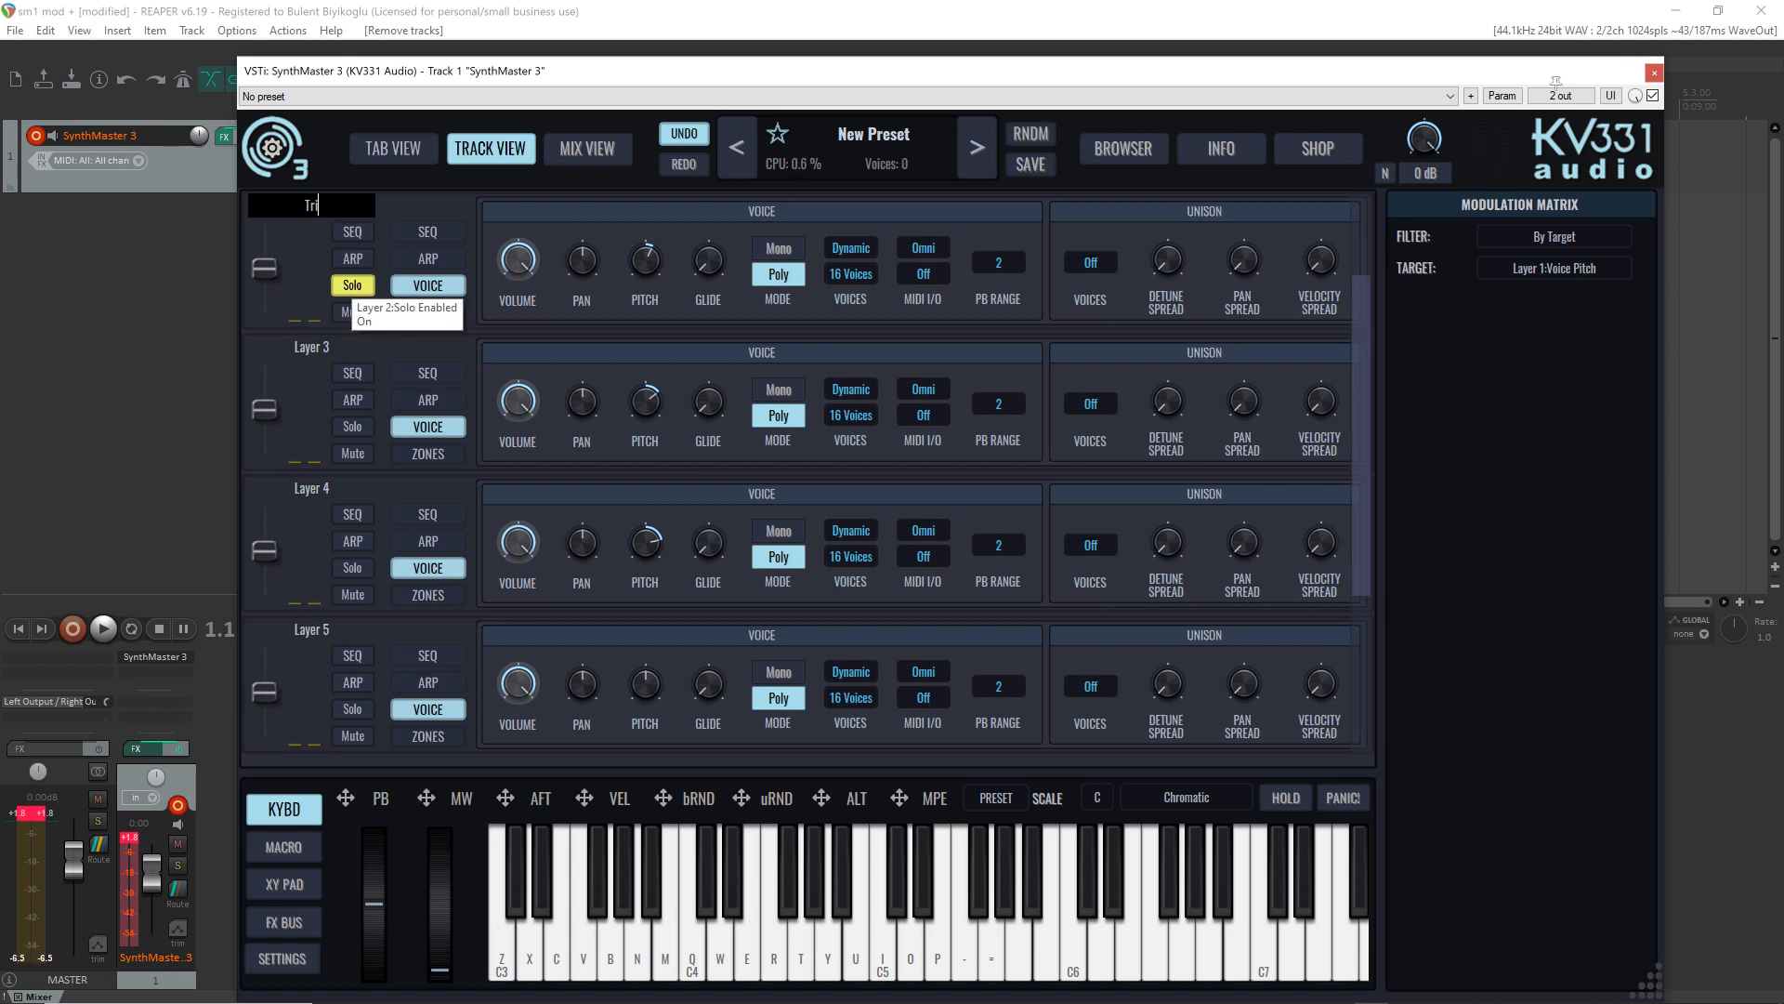
{"action": "type", "text": "angle"}
{"action": "key", "text": "Return"}
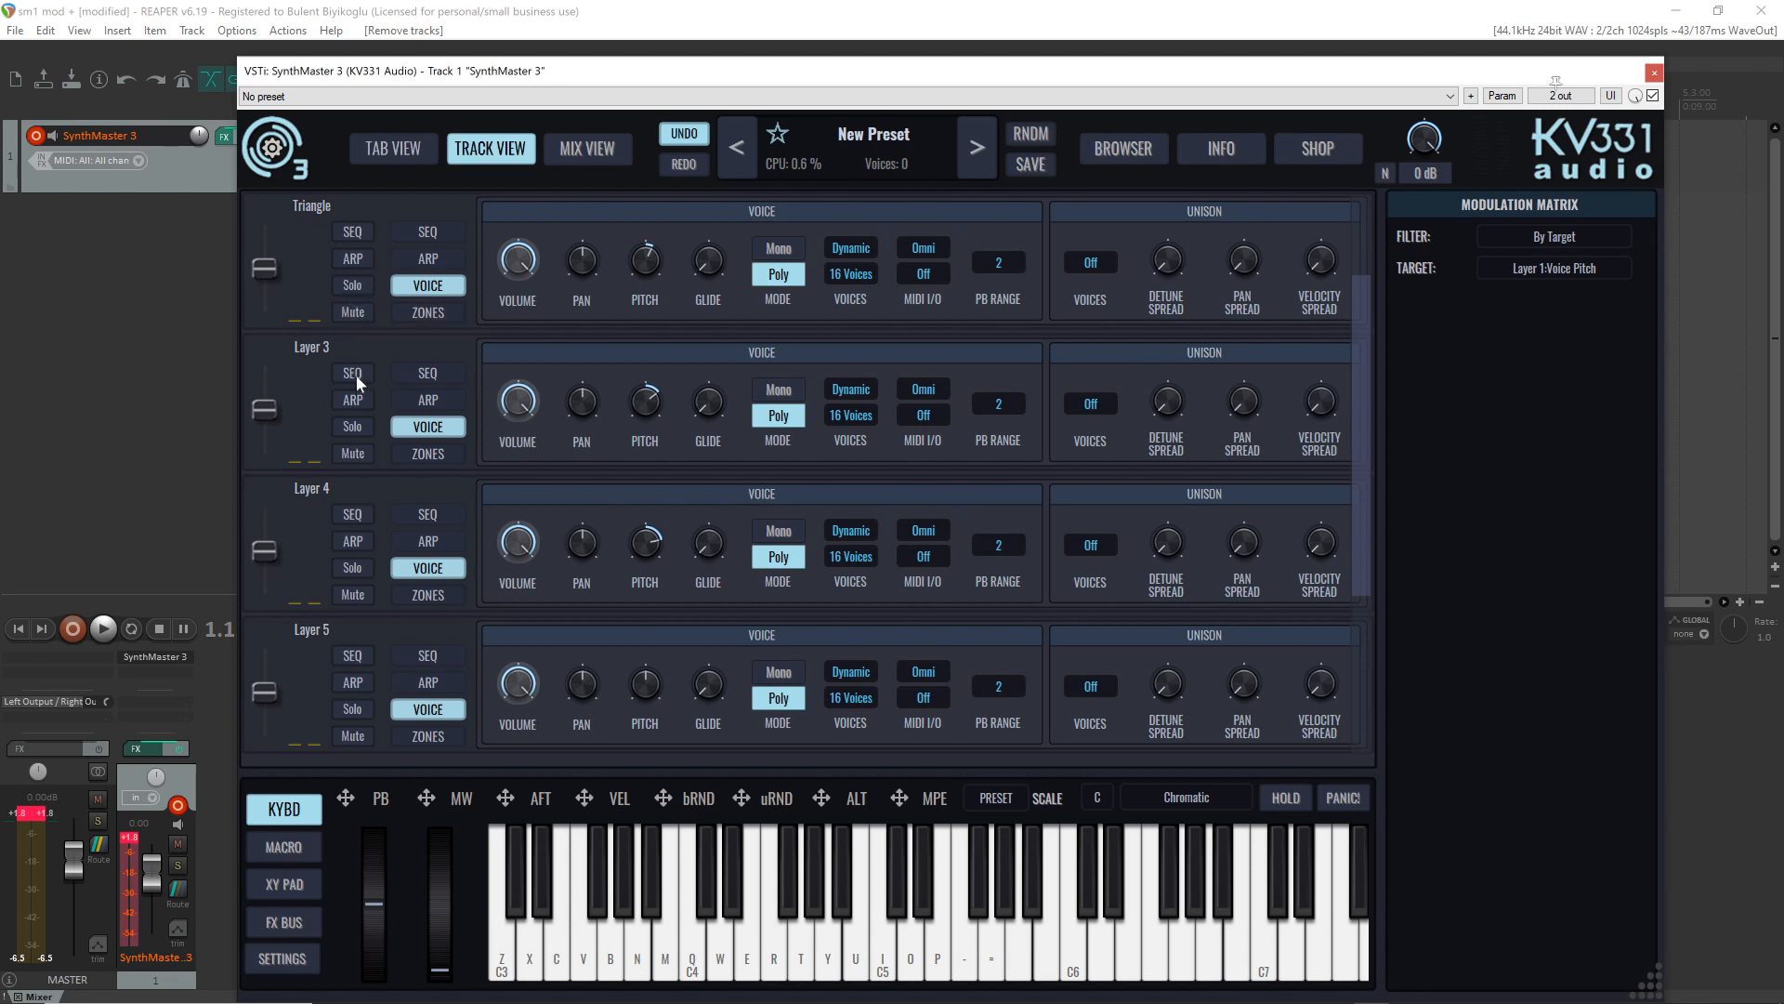
Step: Solo Layer 3 temporarily to hear it and rename the layer Pulse
{"action": "left_click", "coordinate": [353, 426]}
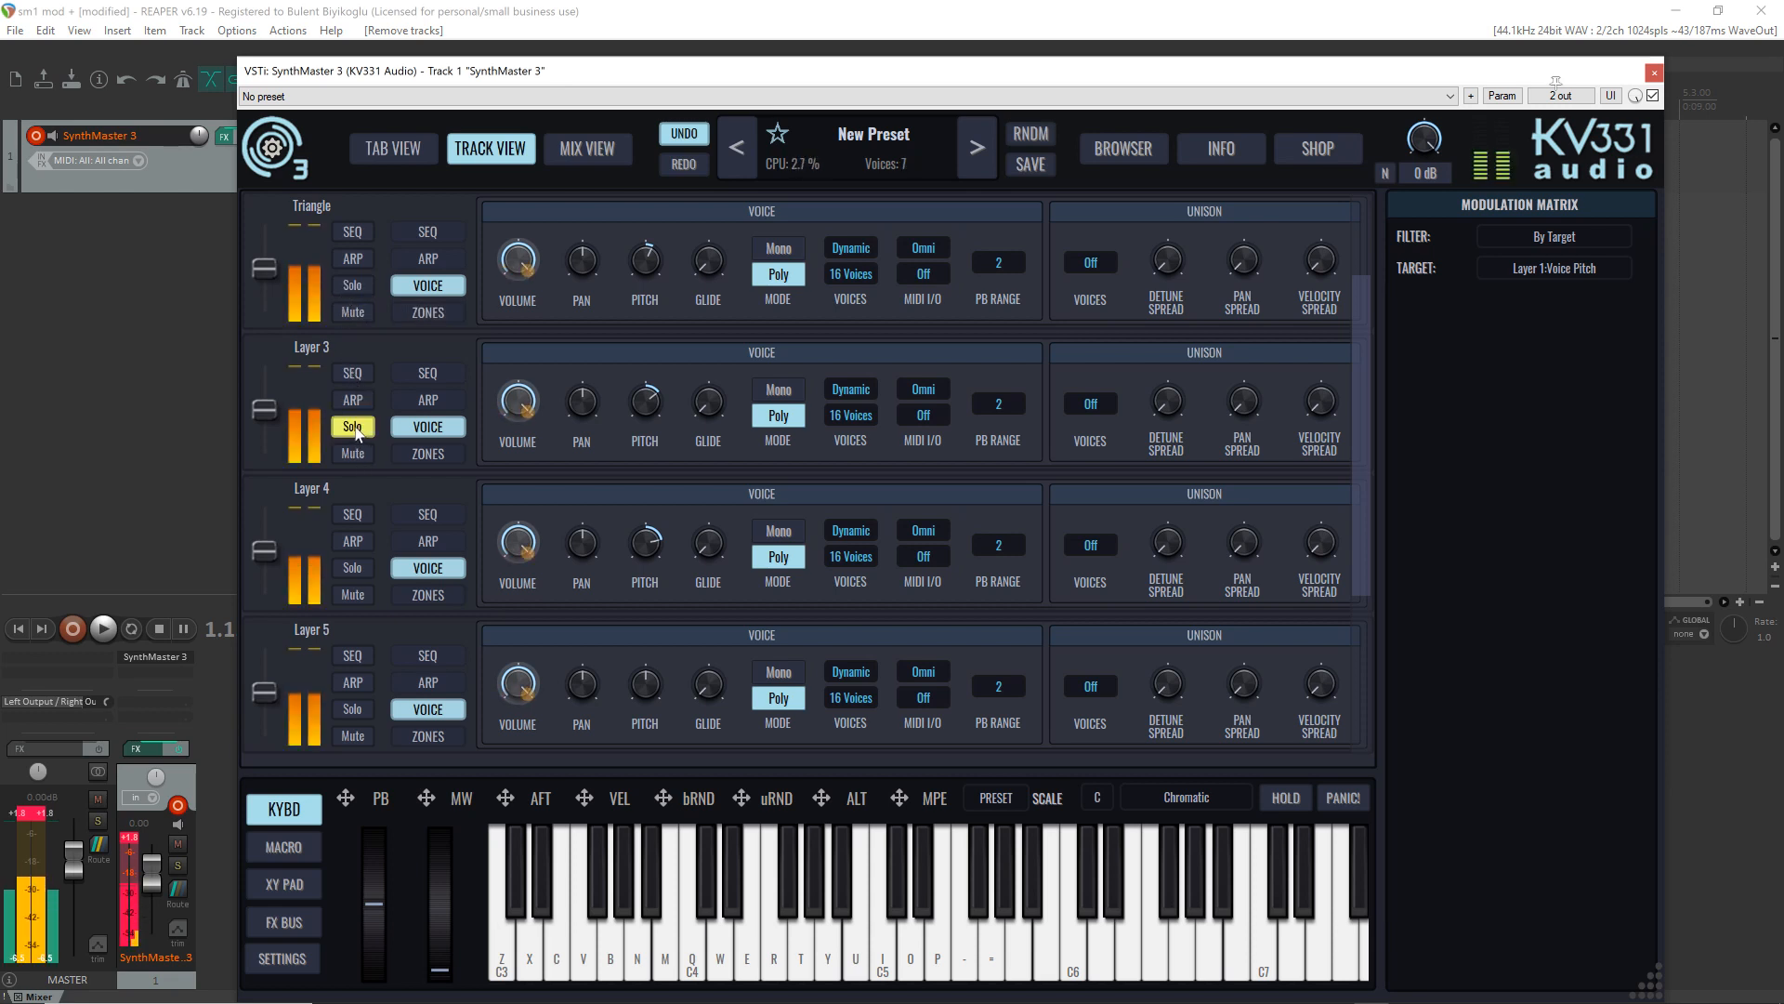
{"action": "double_click", "coordinate": [317, 350]}
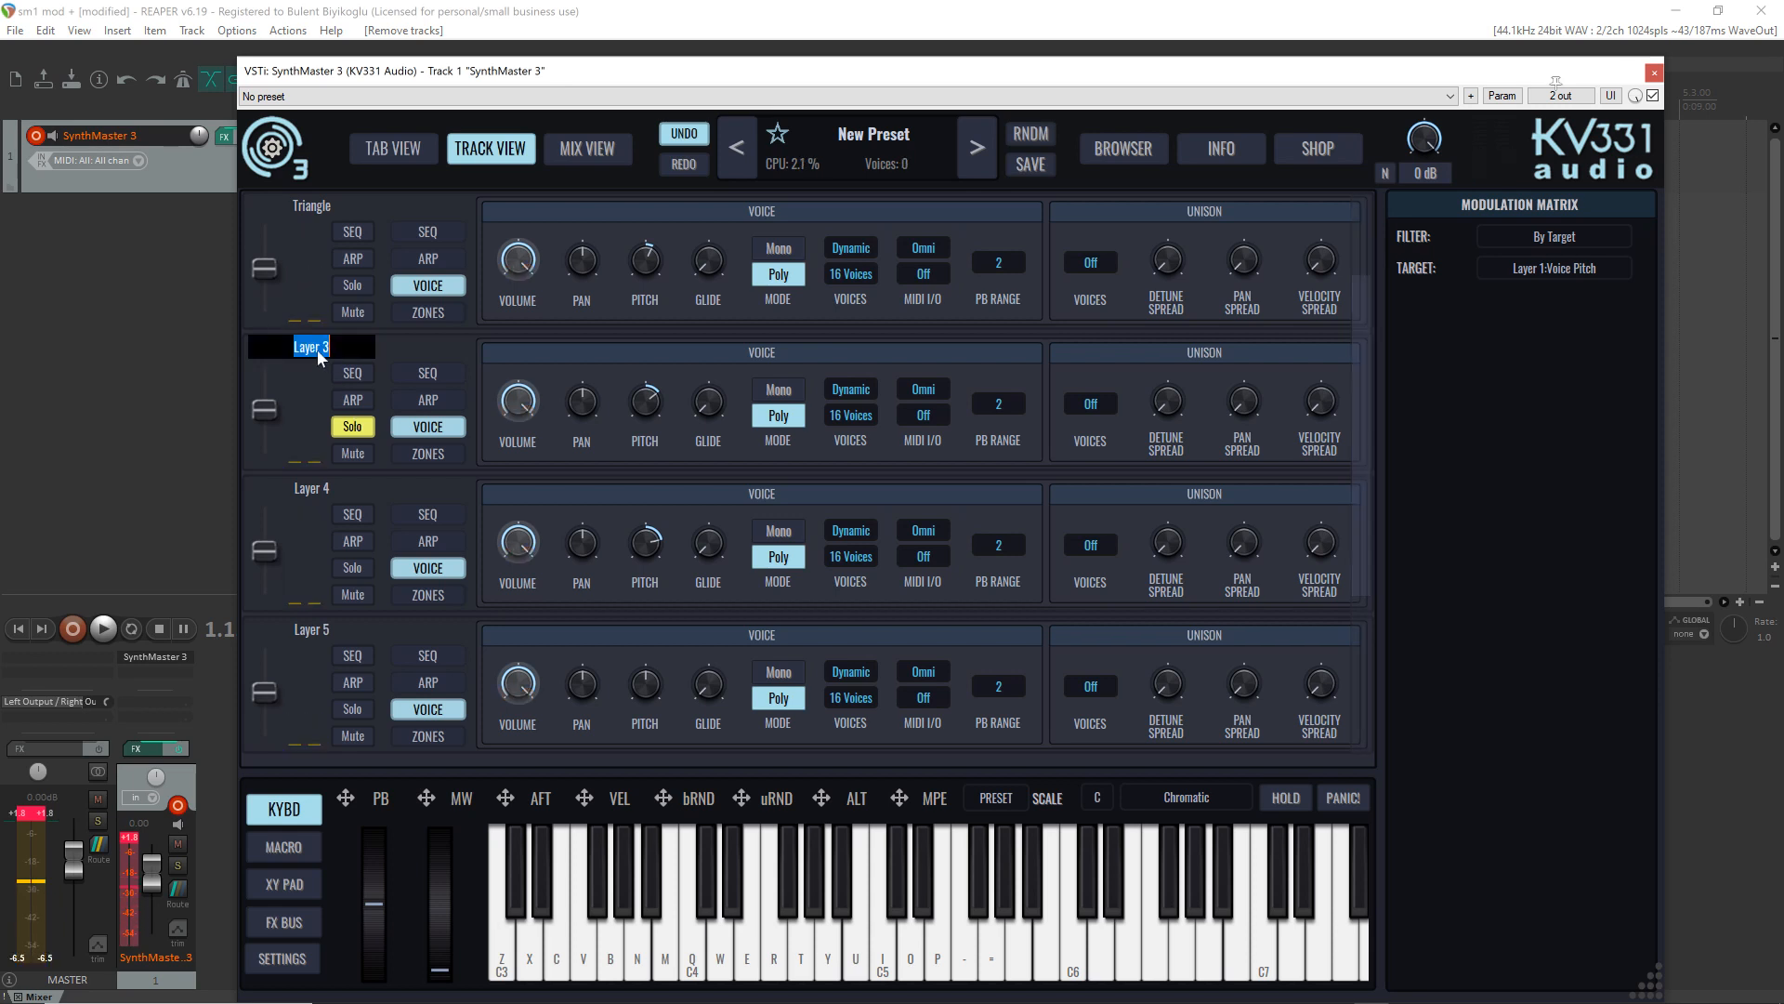
{"action": "type", "text": "Pulse"}
{"action": "key", "text": "Return"}
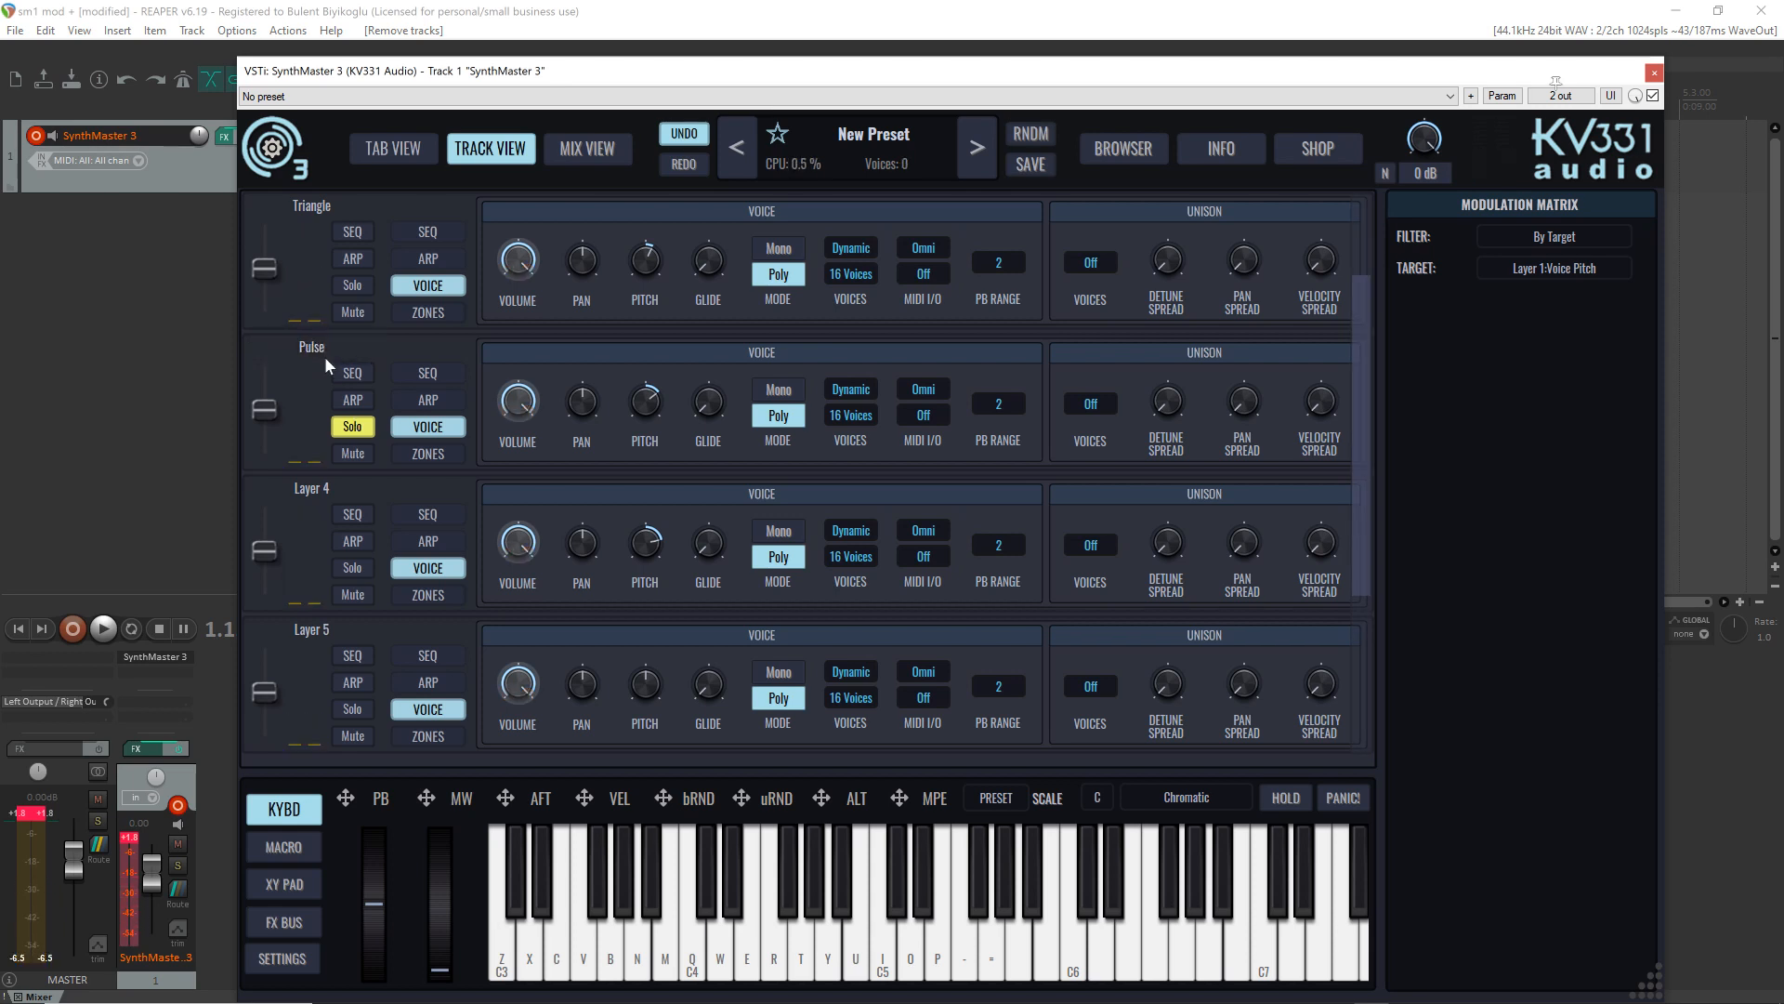
{"action": "left_click", "coordinate": [357, 430]}
Step: Solo Layer 4 temporarily and rename the layer WhiteNoise
{"action": "left_click", "coordinate": [360, 572]}
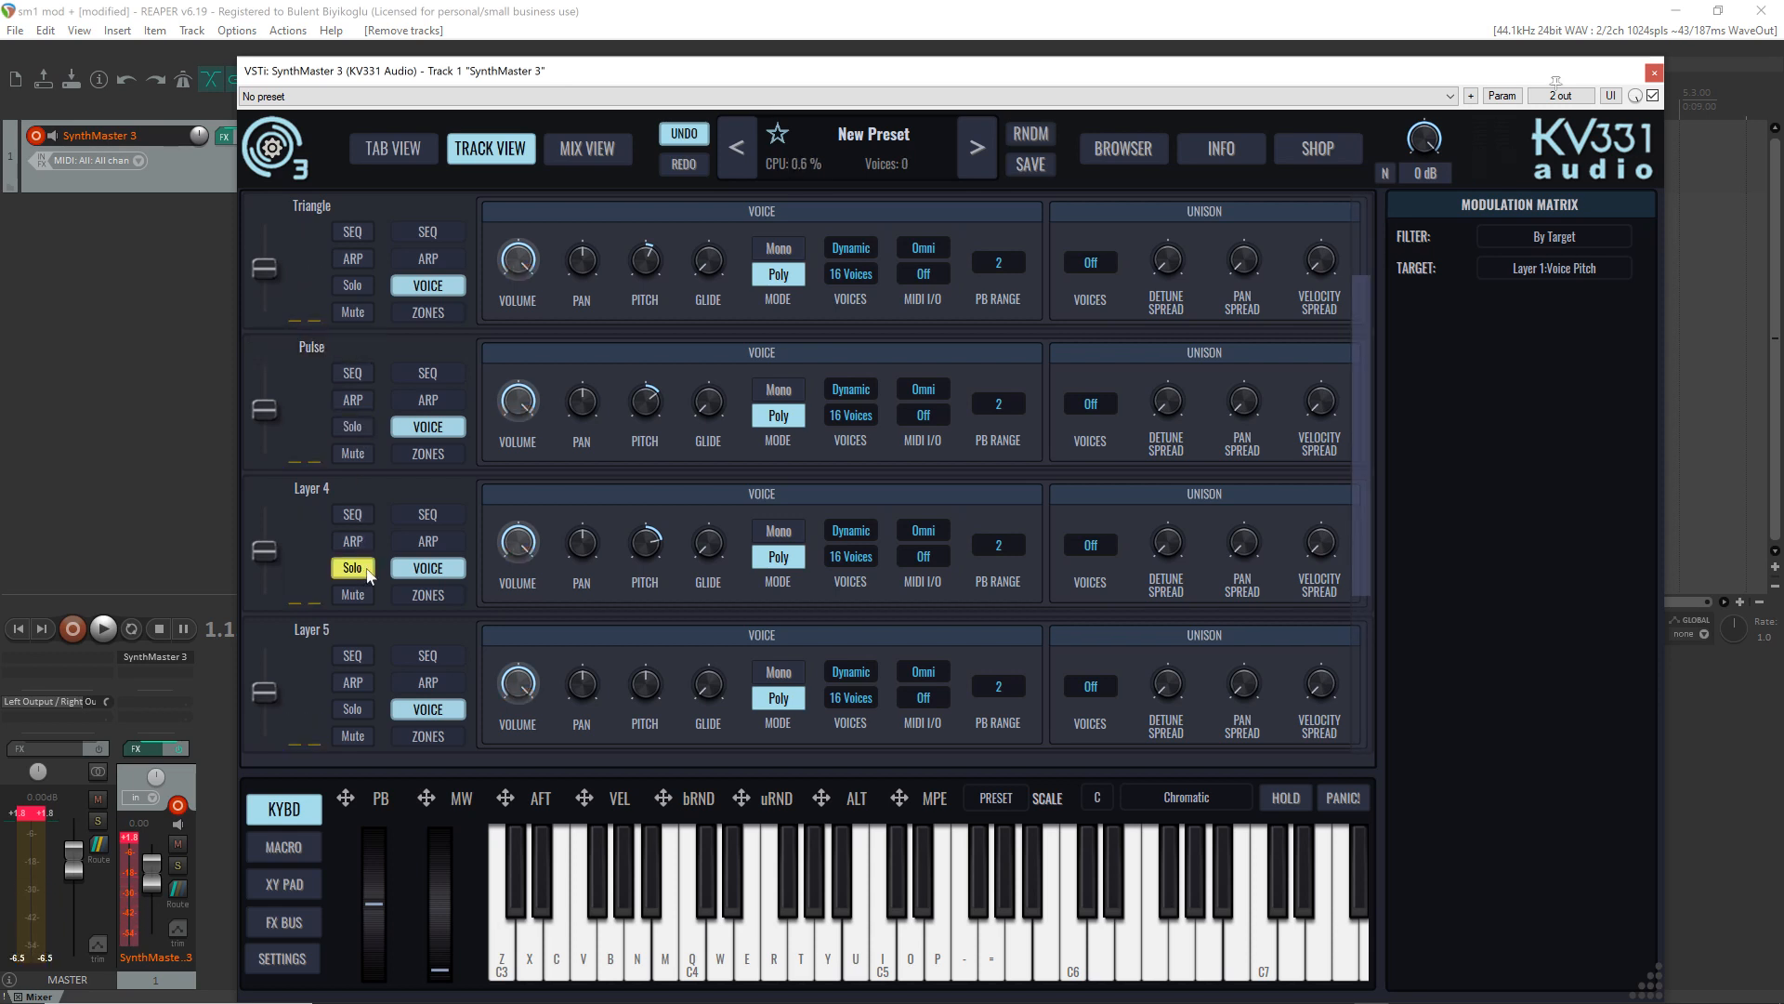
{"action": "double_click", "coordinate": [311, 491]}
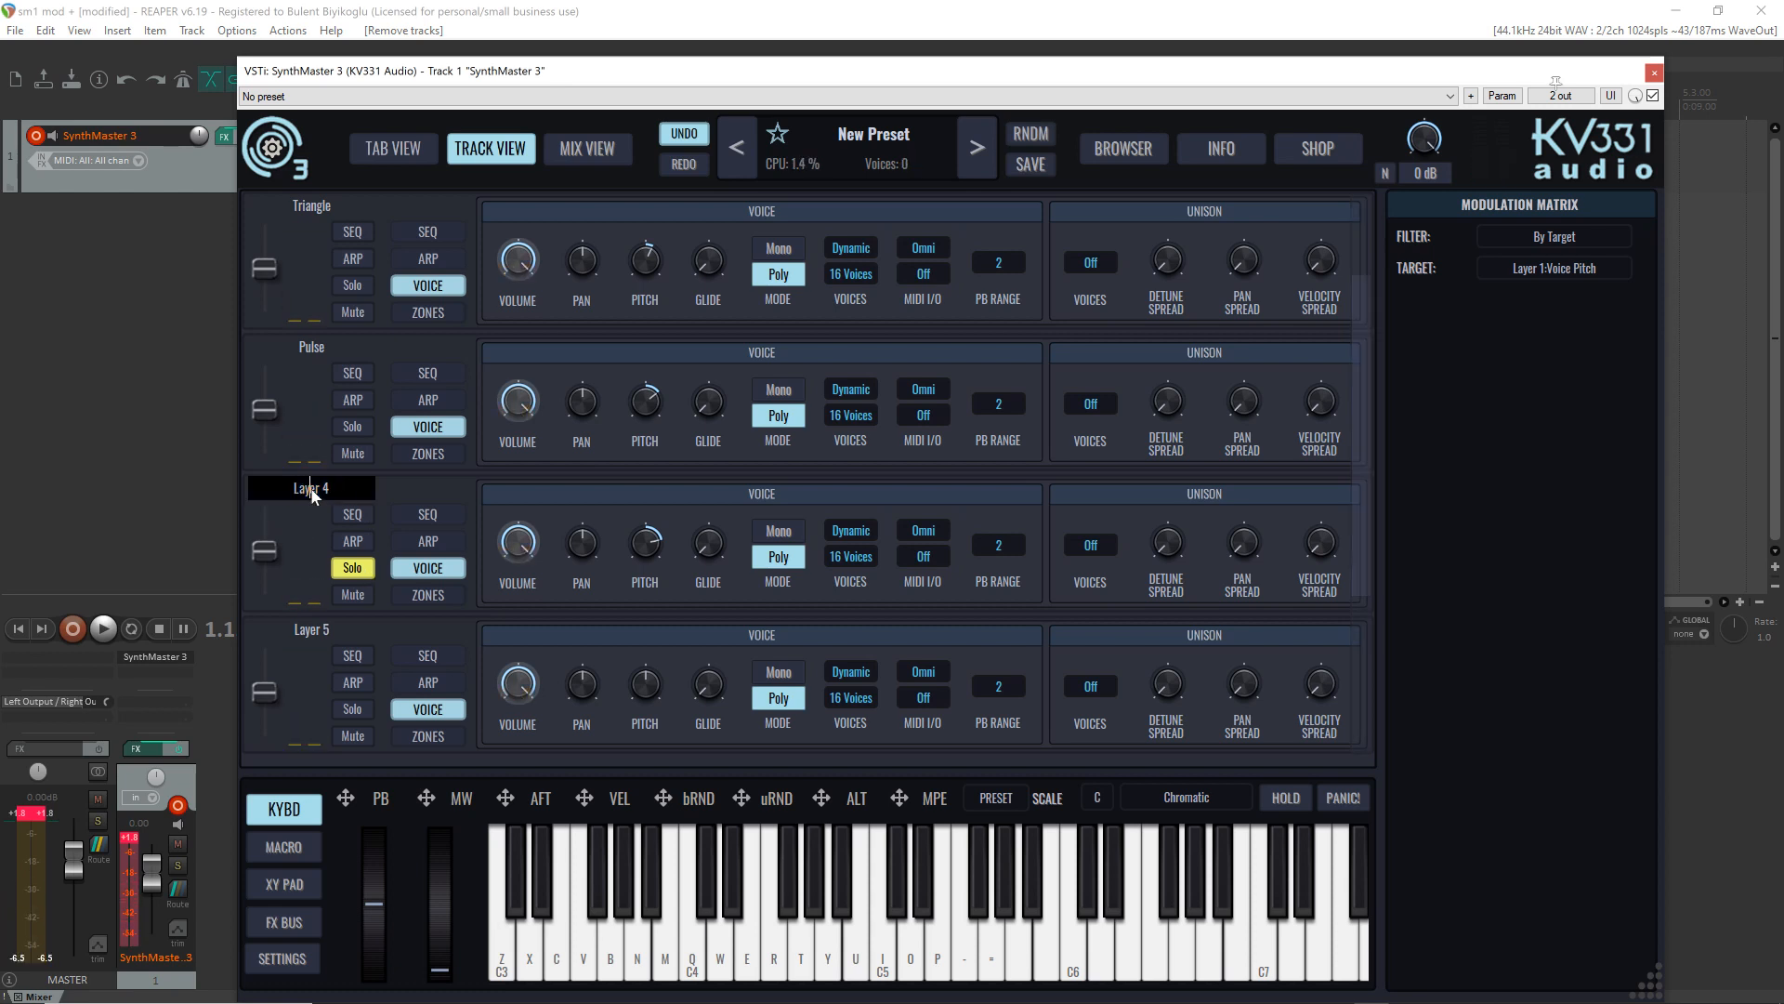
{"action": "key", "text": "BackSpace"}
{"action": "key", "text": "BackSpace"}
{"action": "key", "text": "BackSpace"}
{"action": "type", "text": "WhiteNoise"}
{"action": "key", "text": "Return"}
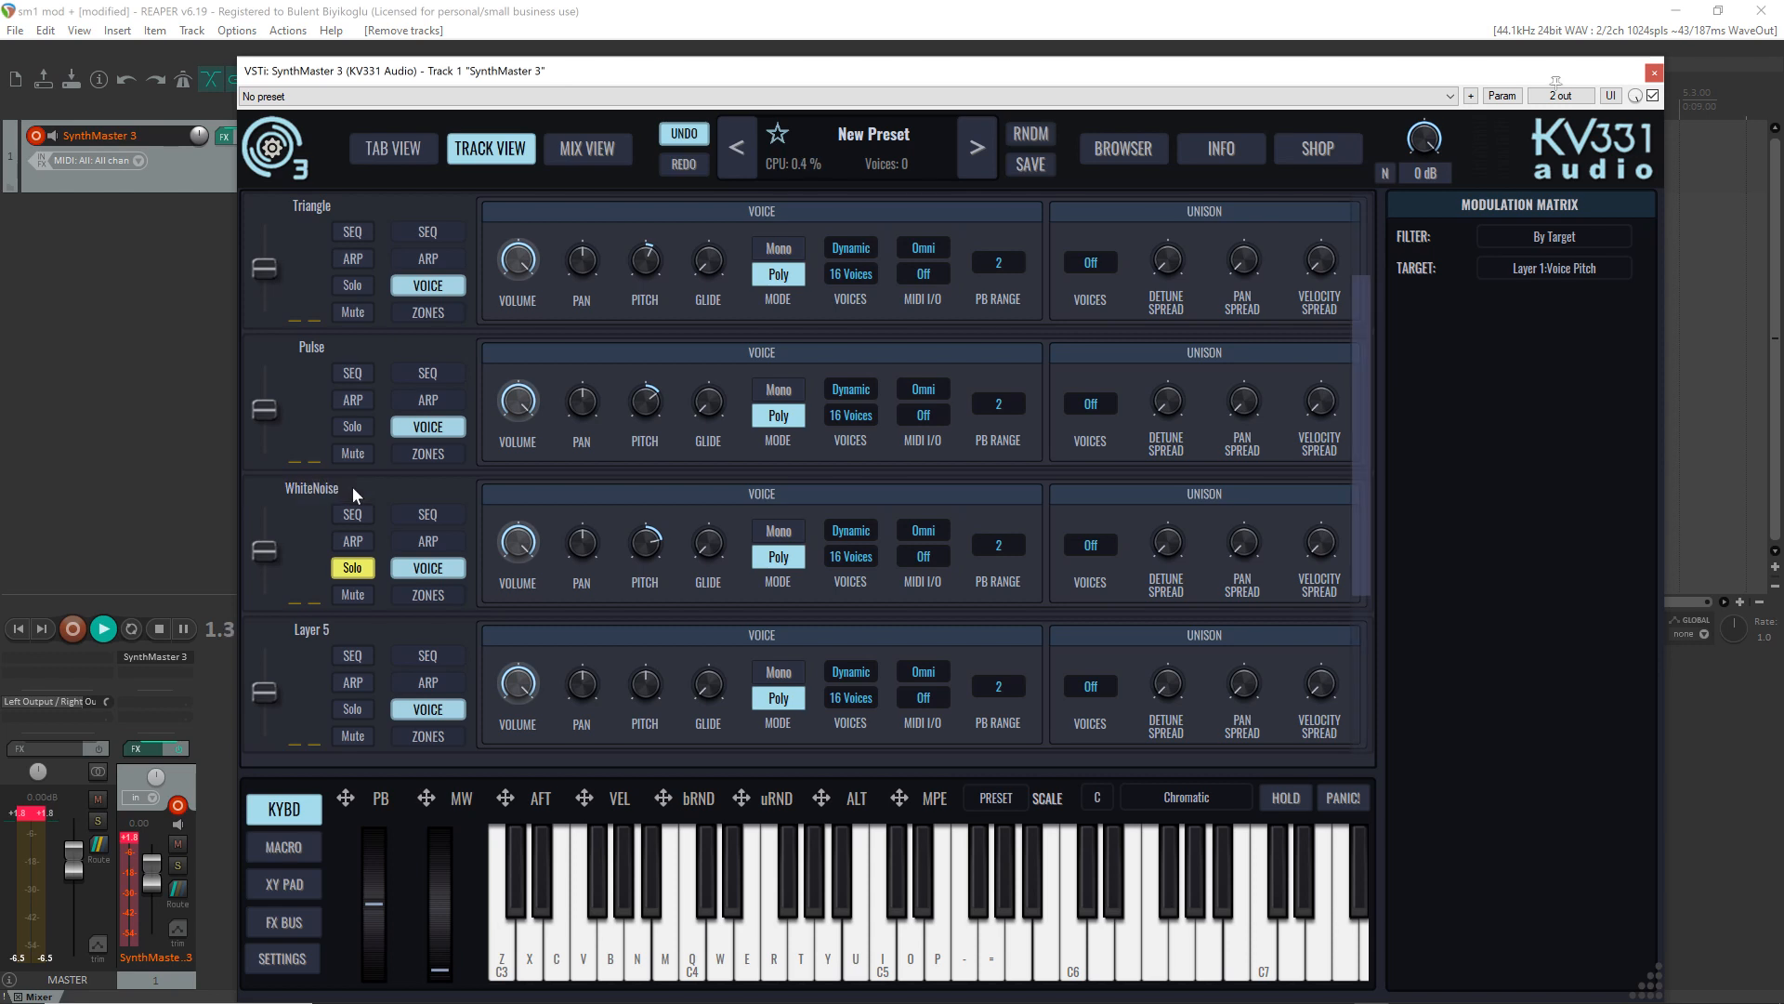
{"action": "left_click", "coordinate": [354, 569]}
Step: Solo Layer 5 and rename the layer Waveform1
{"action": "left_click", "coordinate": [358, 711]}
{"action": "double_click", "coordinate": [310, 632]}
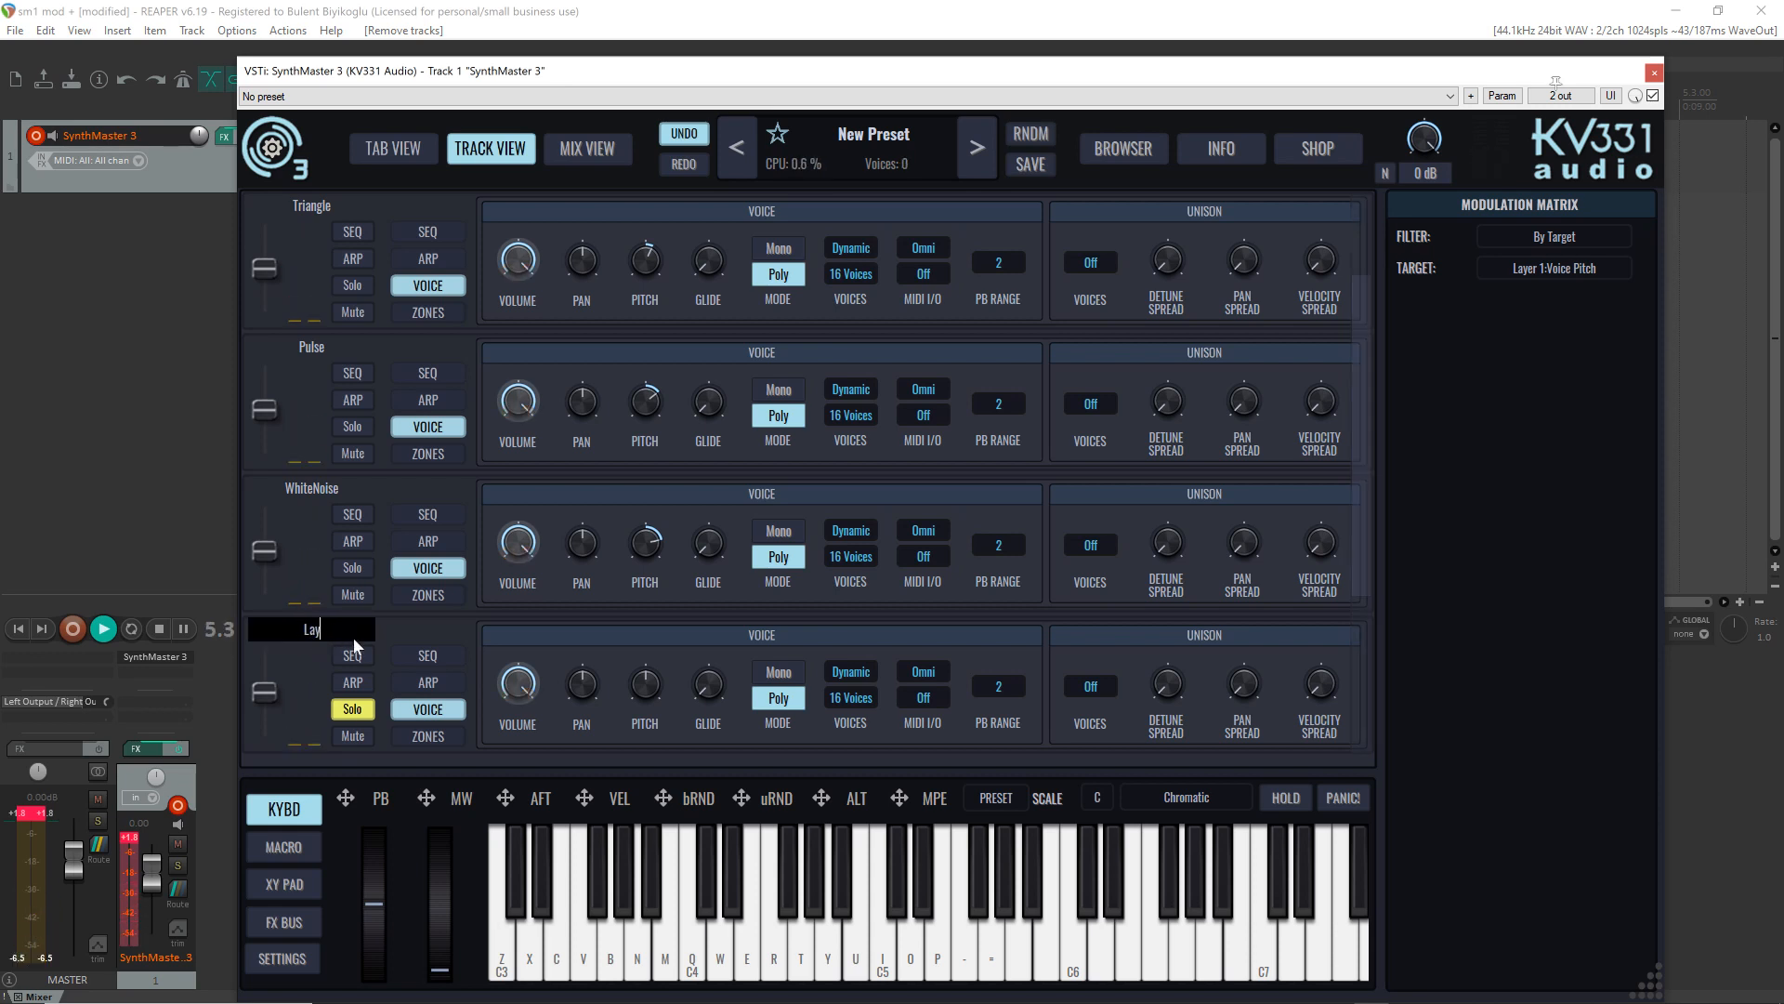
{"action": "key", "text": "BackSpace"}
{"action": "key", "text": "BackSpace"}
{"action": "key", "text": "BackSpace"}
{"action": "type", "text": "Waveform1"}
{"action": "key", "text": "Return"}
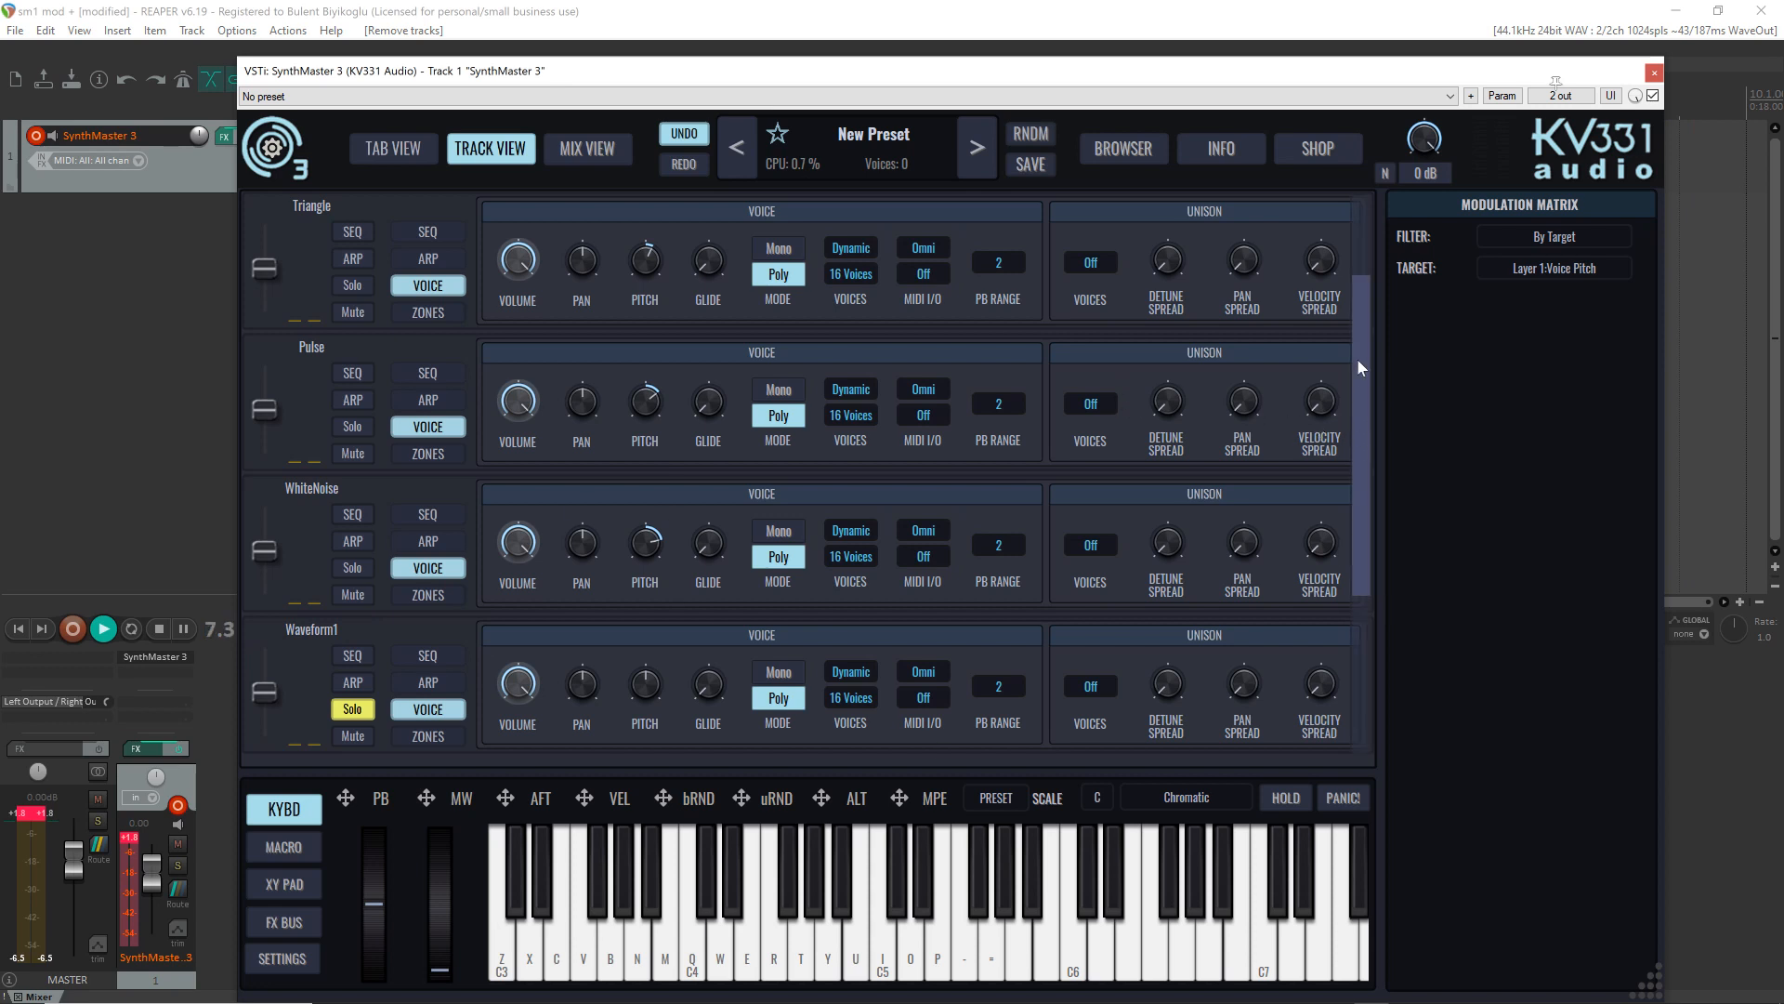
Step: Rename Layer 1 as Sawtooth
{"action": "scroll", "coordinate": [1357, 359], "scroll_direction": "up", "scroll_amount": 1}
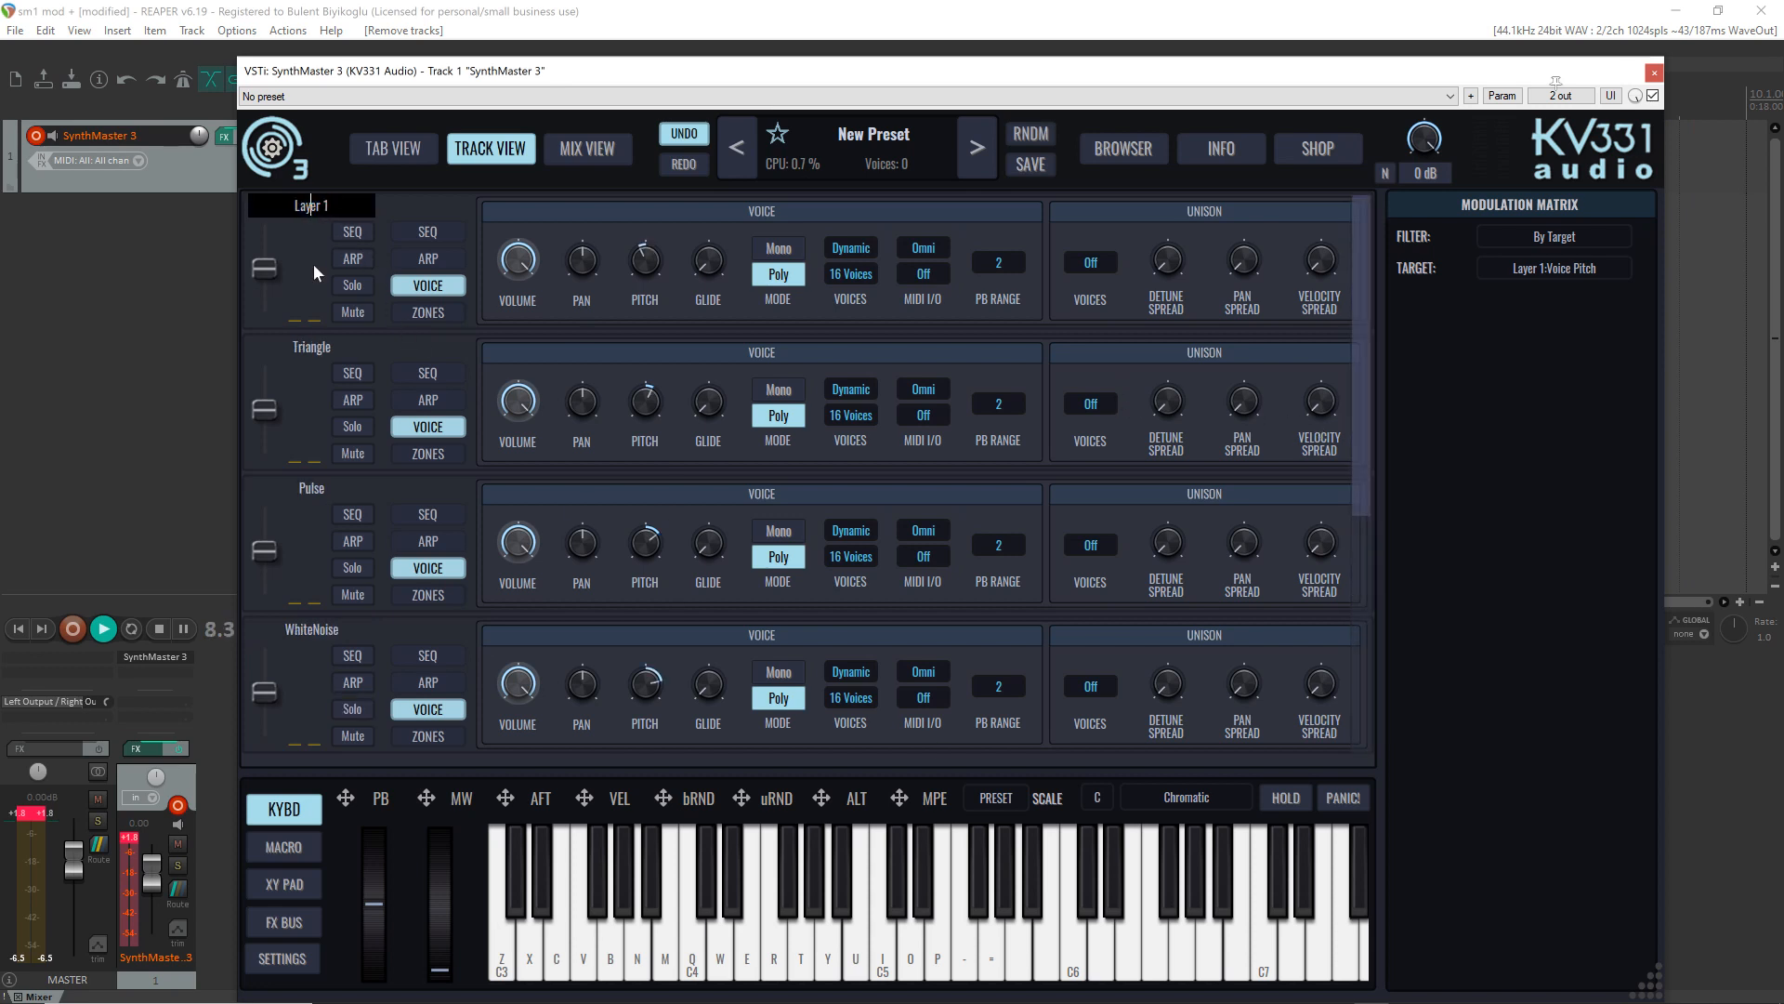
{"action": "double_click", "coordinate": [329, 202]}
{"action": "key", "text": "BackSpace"}
{"action": "key", "text": "BackSpace"}
{"action": "key", "text": "BackSpace"}
{"action": "key", "text": "BackSpace"}
{"action": "key", "text": "BackSpace"}
{"action": "key", "text": "BackSpace"}
{"action": "key", "text": "BackSpace"}
{"action": "type", "text": "Sawtooth"}
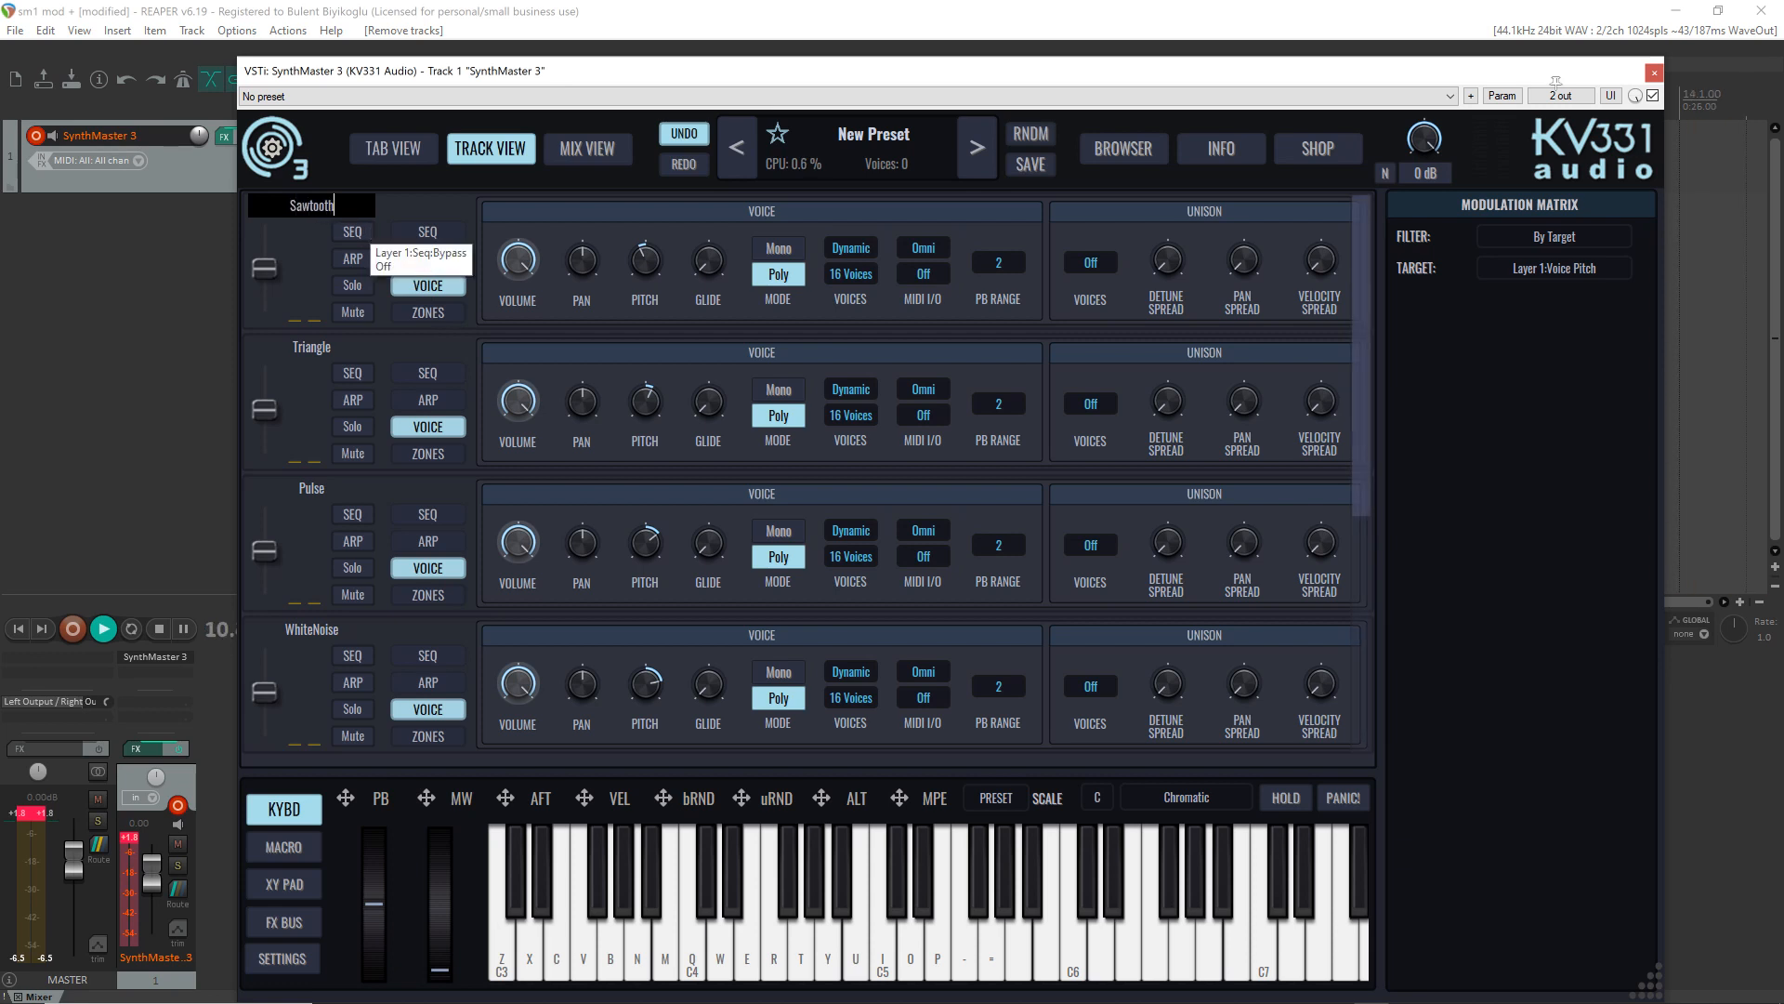
{"action": "key", "text": "Return"}
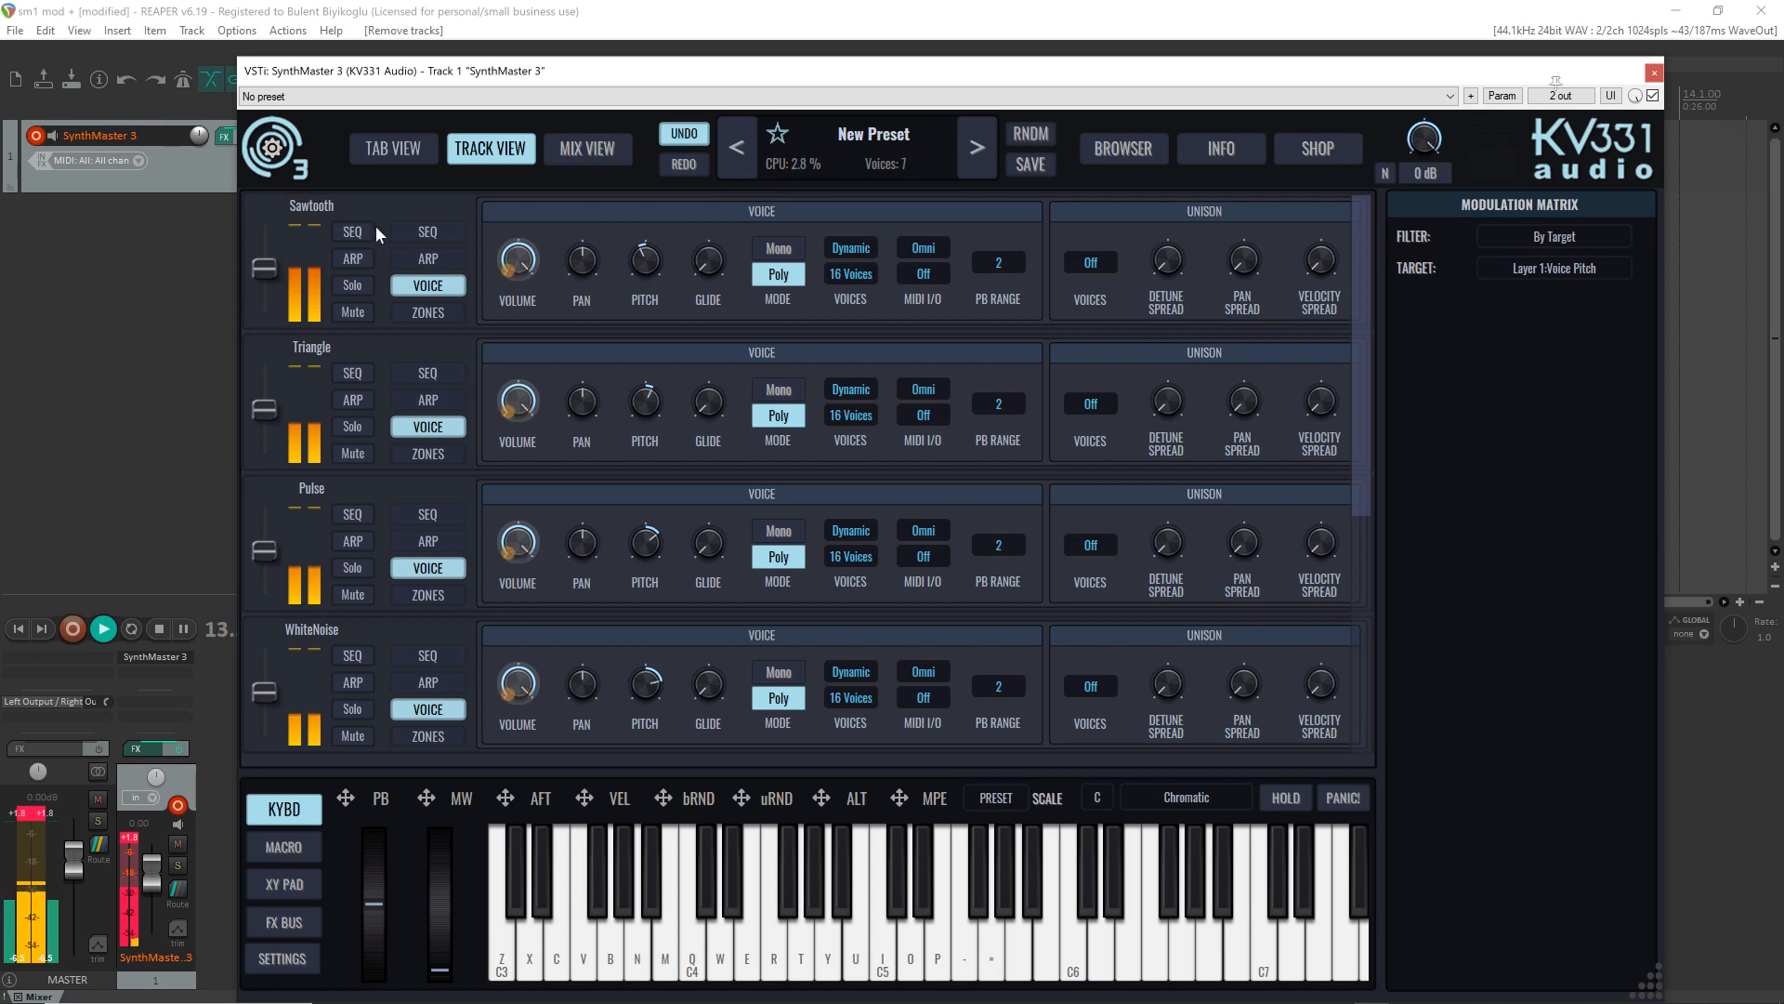
Step: Turn off the solo on the Waveform1 layer and stop the playback
{"action": "scroll", "coordinate": [360, 493], "scroll_direction": "down", "scroll_amount": 2}
{"action": "scroll", "coordinate": [360, 490], "scroll_direction": "down", "scroll_amount": 1}
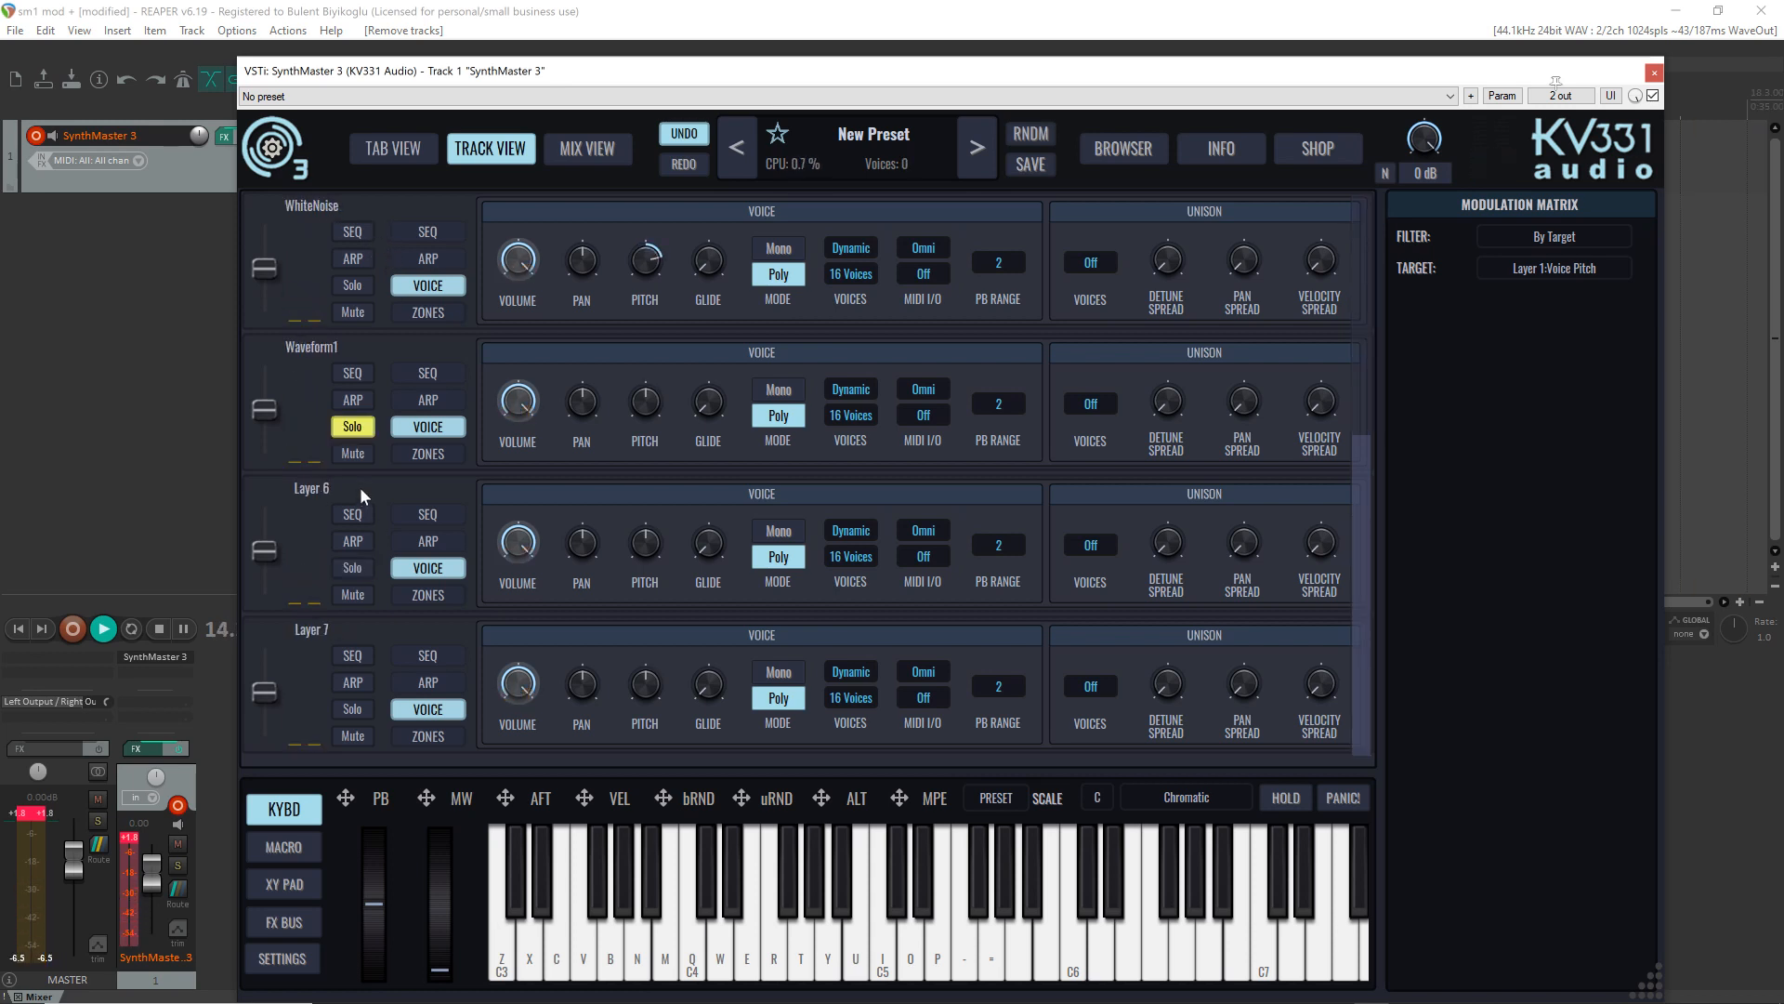
{"action": "left_click", "coordinate": [352, 427]}
{"action": "key", "text": "space"}
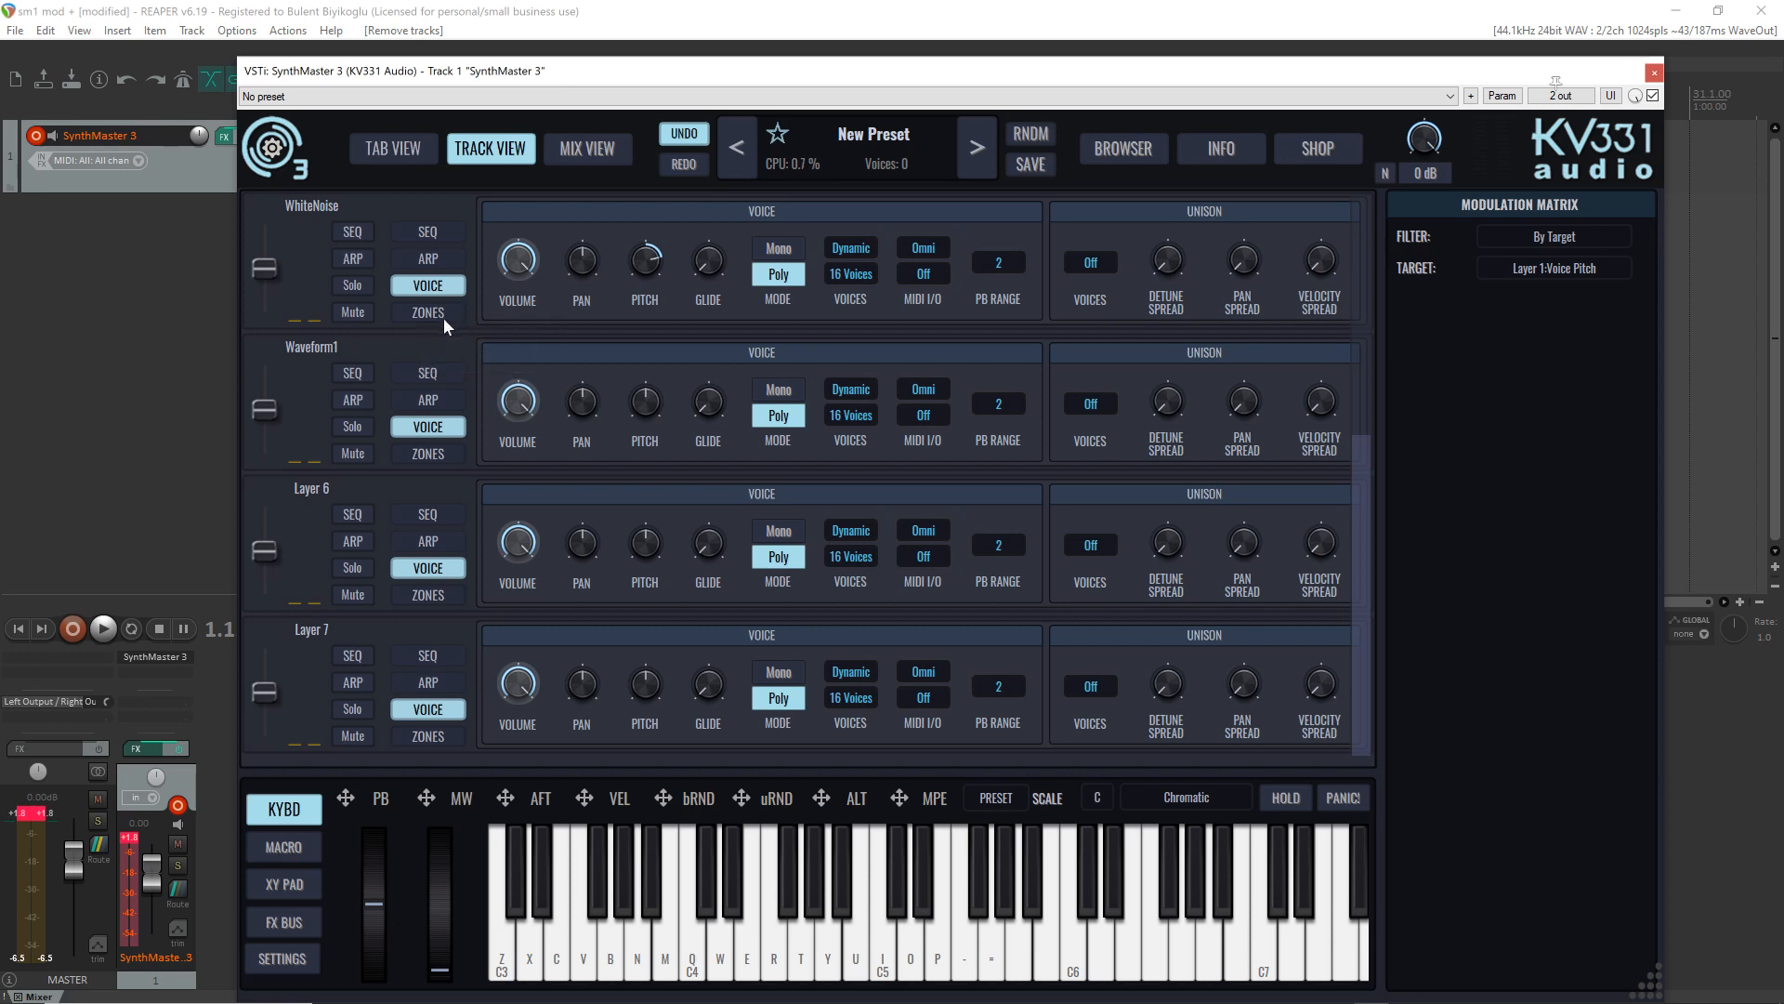
Step: Show the zone settings for all layers and solo the Sawtooth layer
{"action": "left_click", "coordinate": [442, 313]}
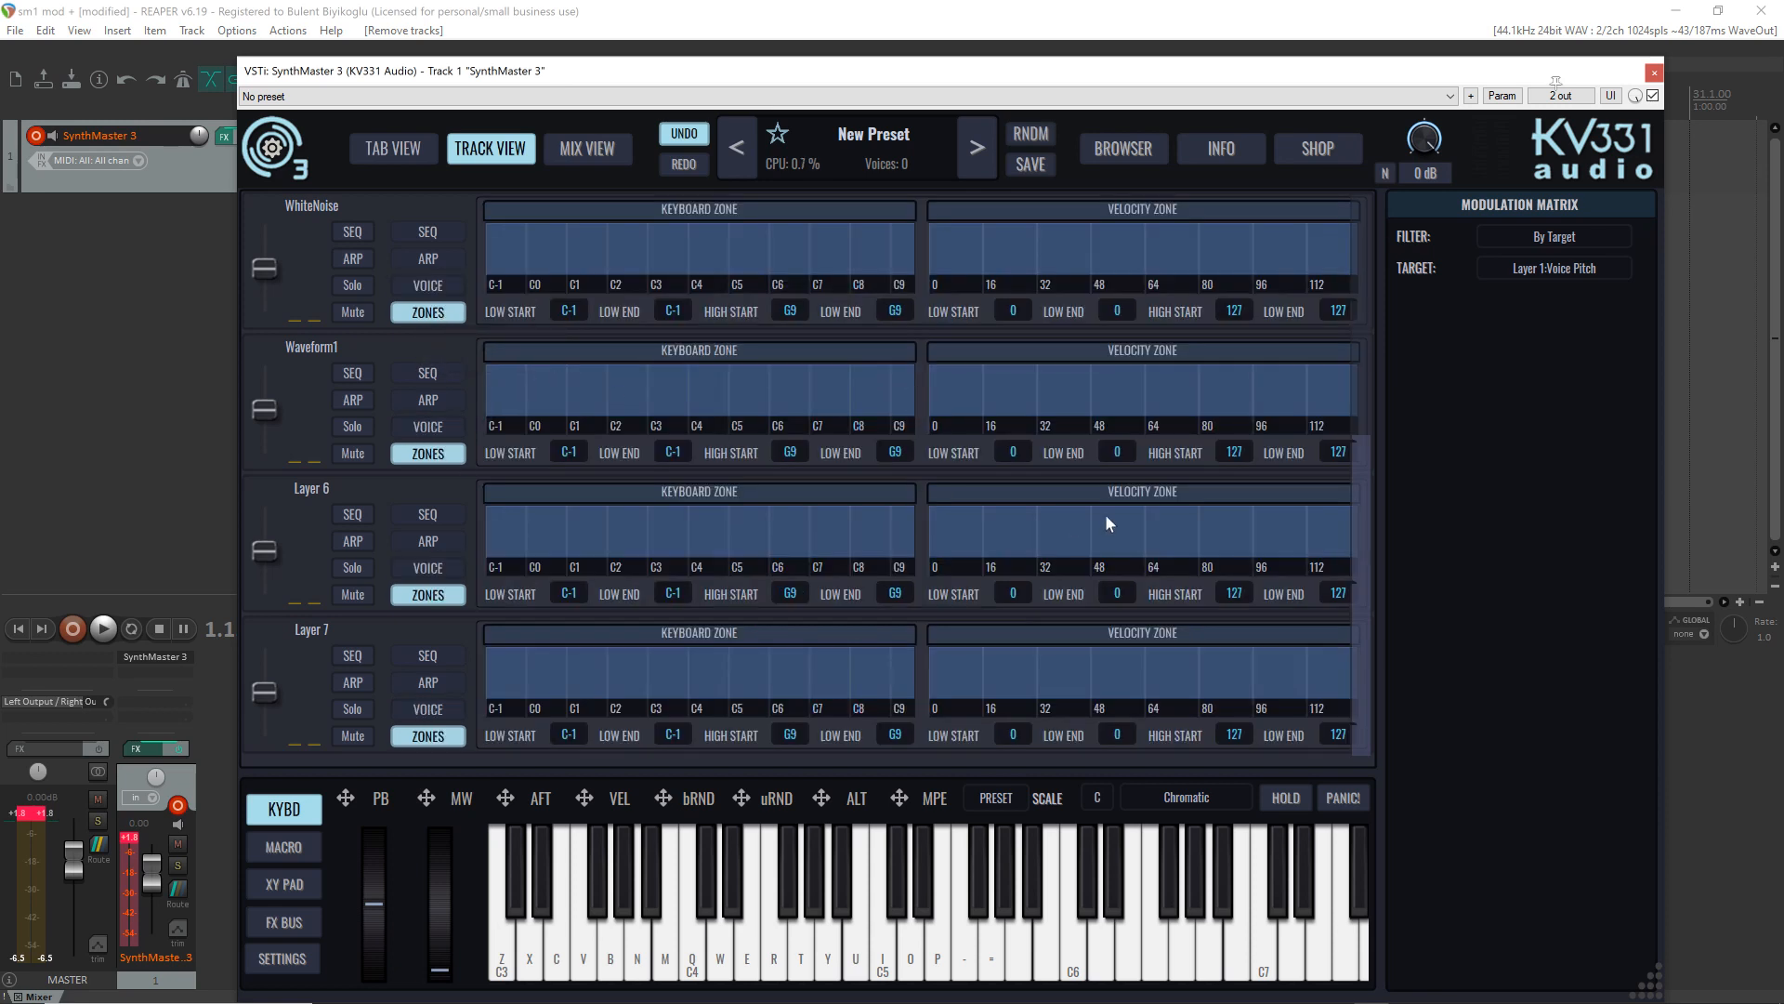
{"action": "left_click_drag", "start_coordinate": [1362, 589], "coordinate": [1372, 177]}
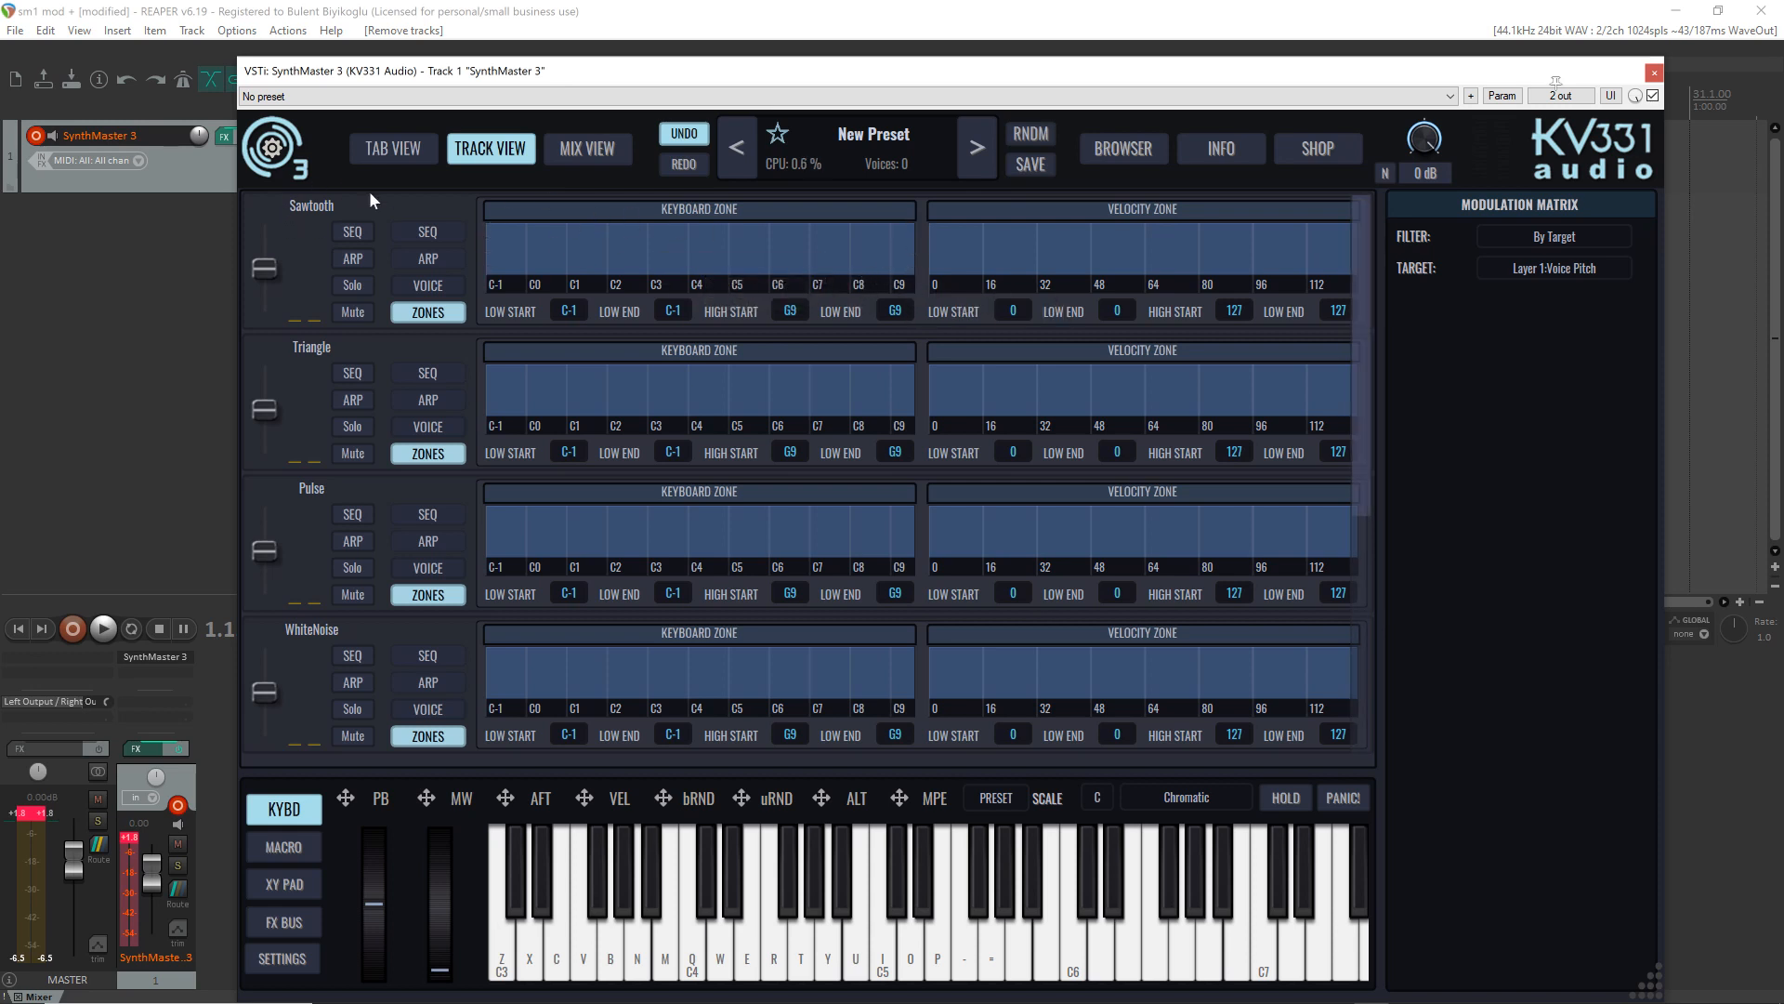
{"action": "left_click", "coordinate": [360, 286]}
Step: Shape Sawtooth's keyboard zone to fade in from C#3 to G#4 and fade out from B7 to G9
{"action": "left_click_drag", "start_coordinate": [488, 227], "coordinate": [704, 225]}
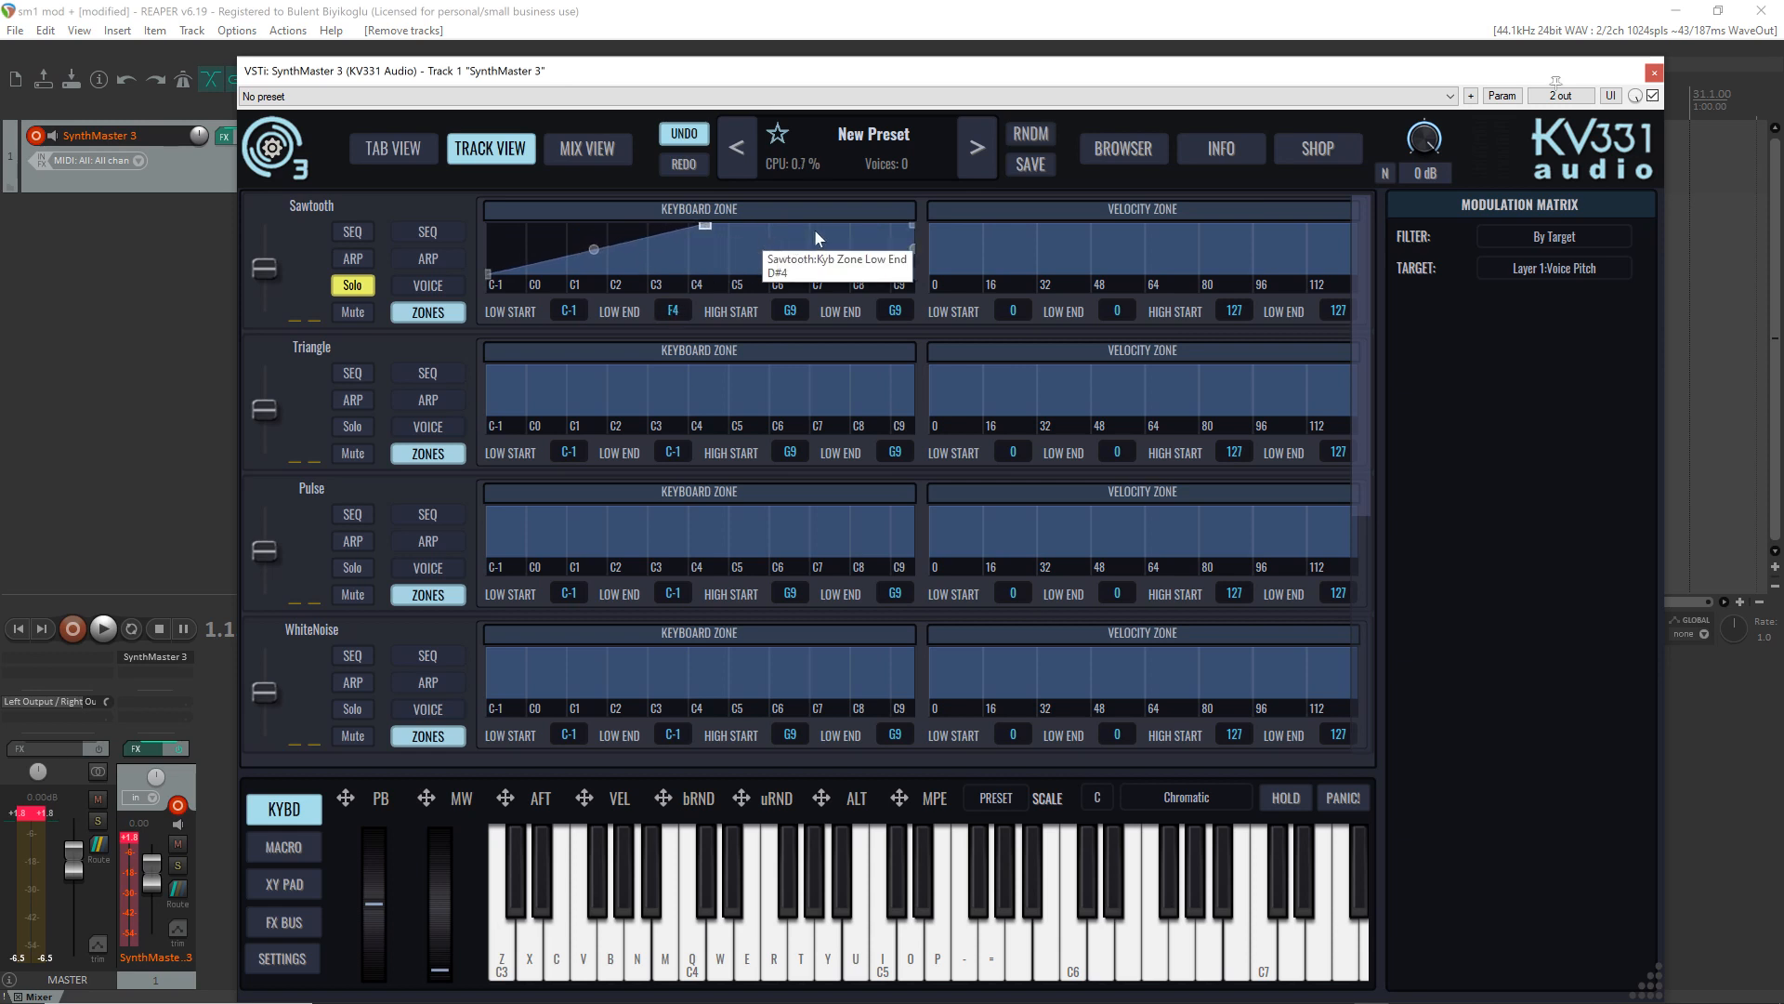
{"action": "left_click_drag", "start_coordinate": [488, 274], "coordinate": [590, 275]}
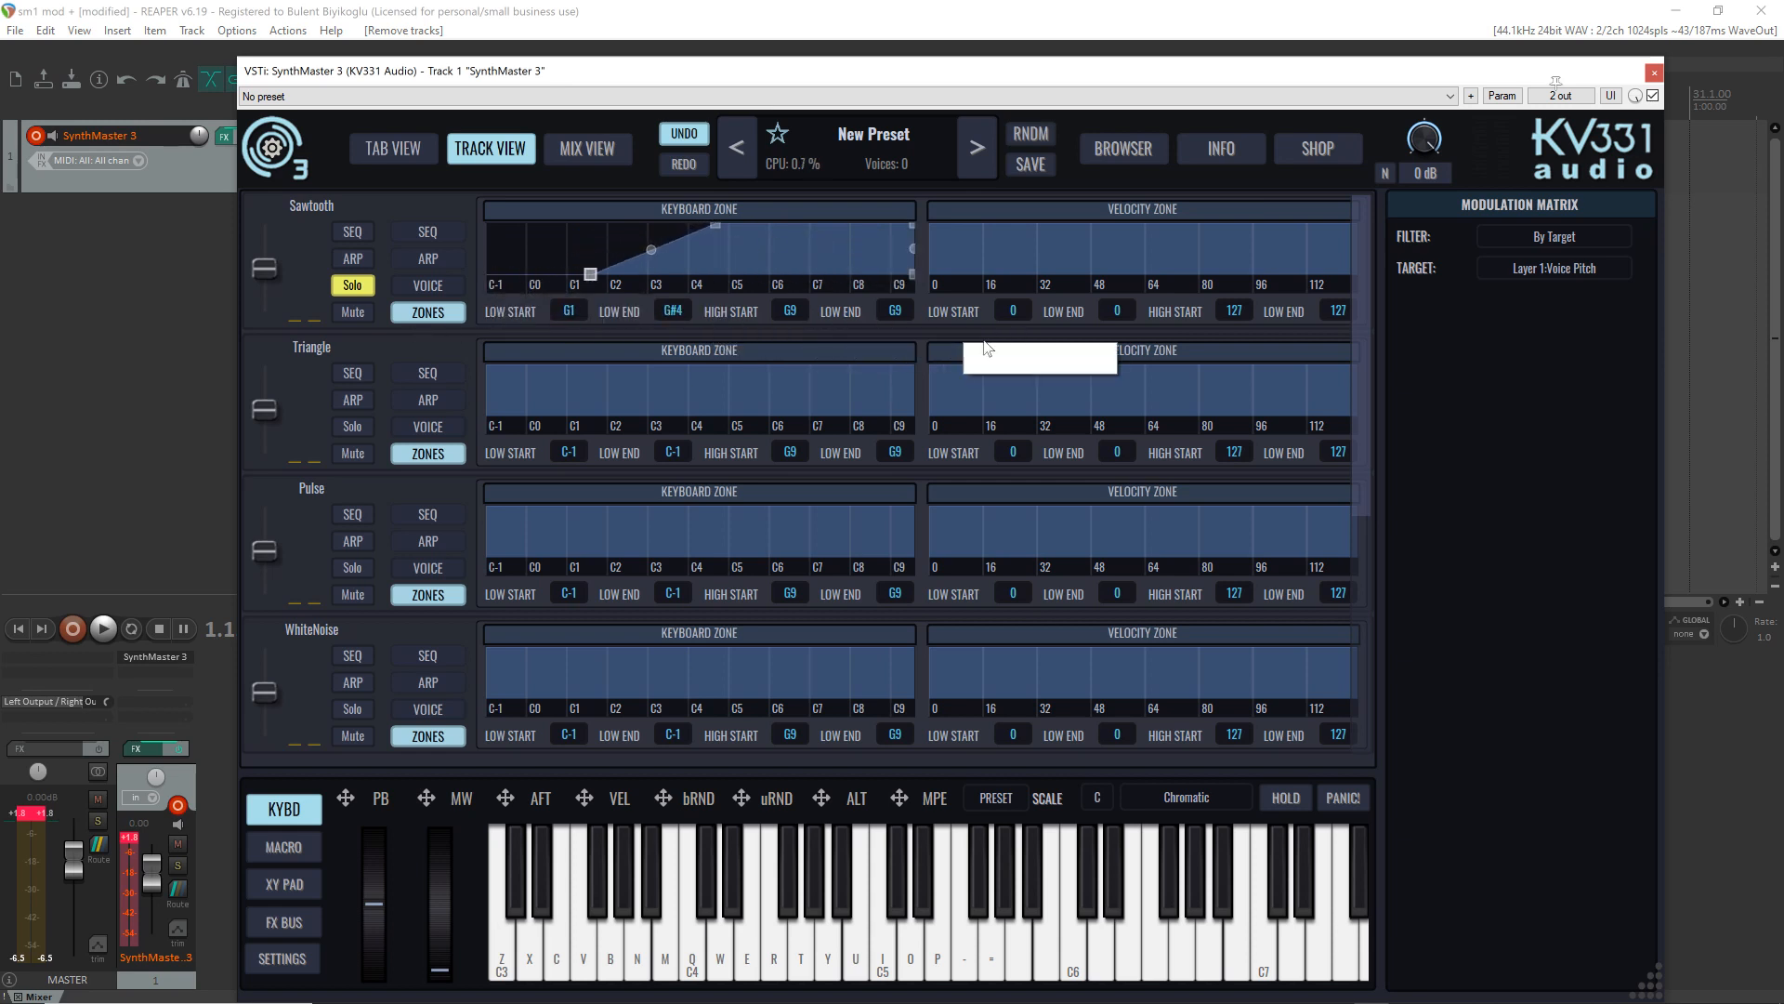
{"action": "left_click_drag", "start_coordinate": [987, 347], "coordinate": [1231, 352]}
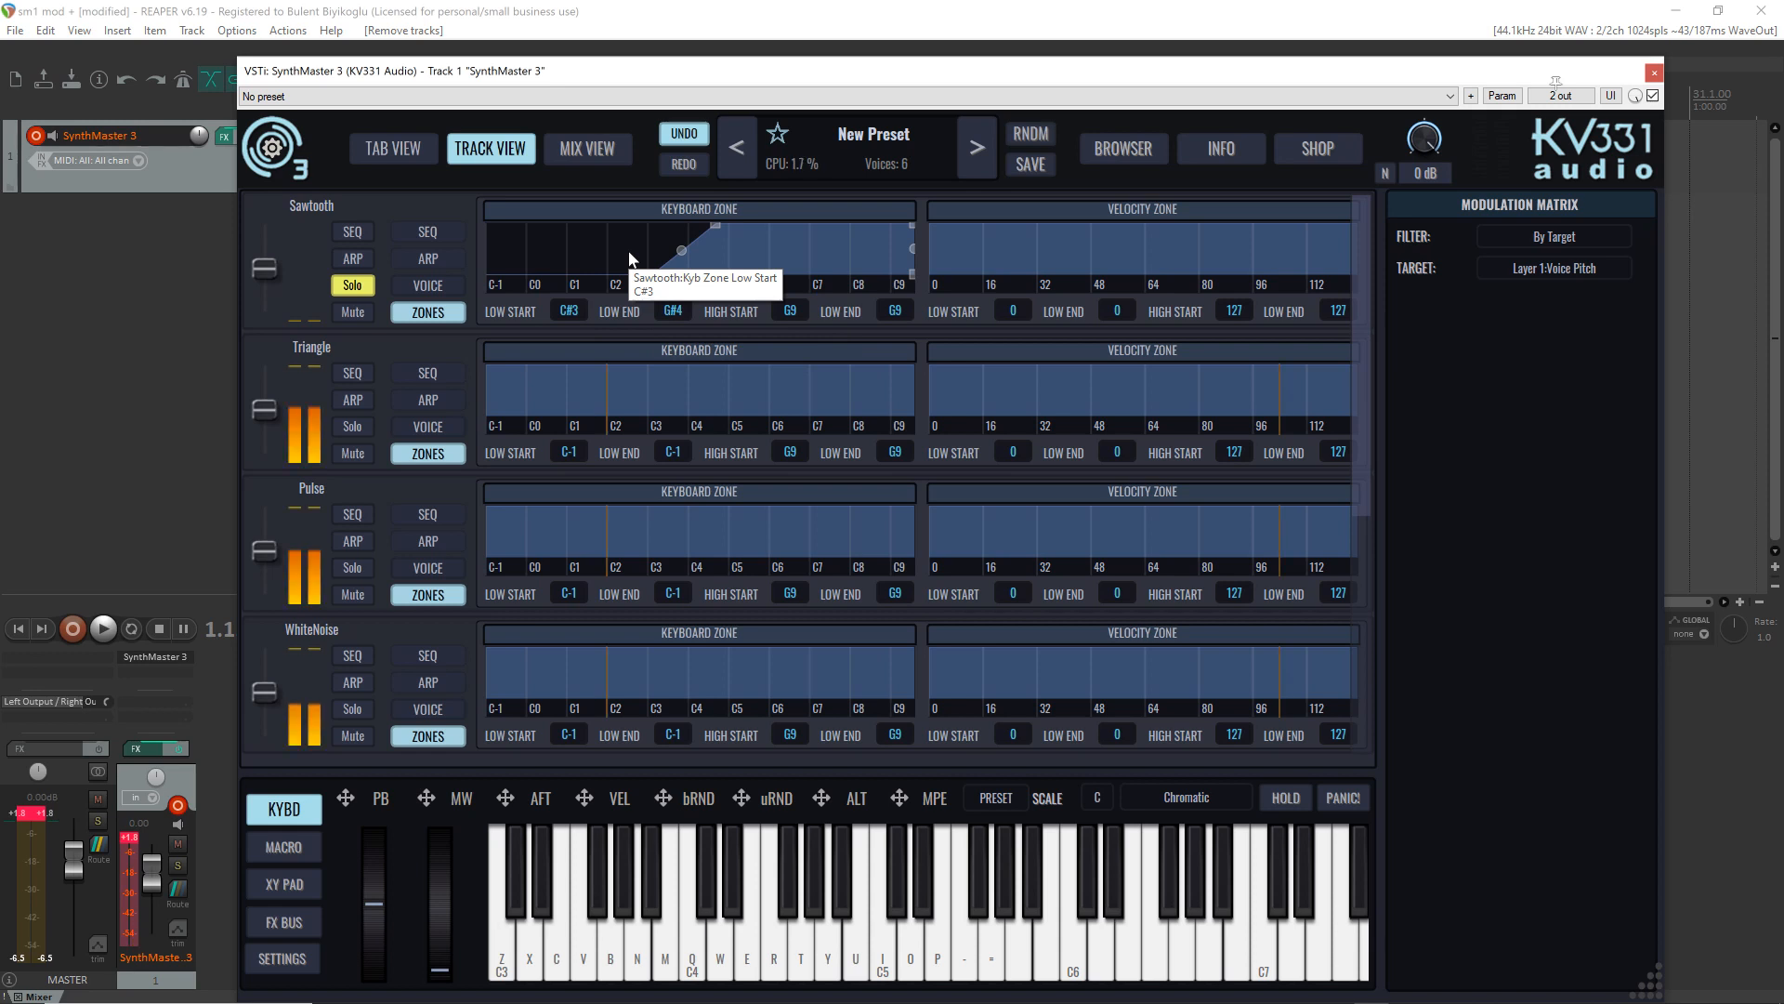
{"action": "mouse_move", "coordinate": [334, 985]}
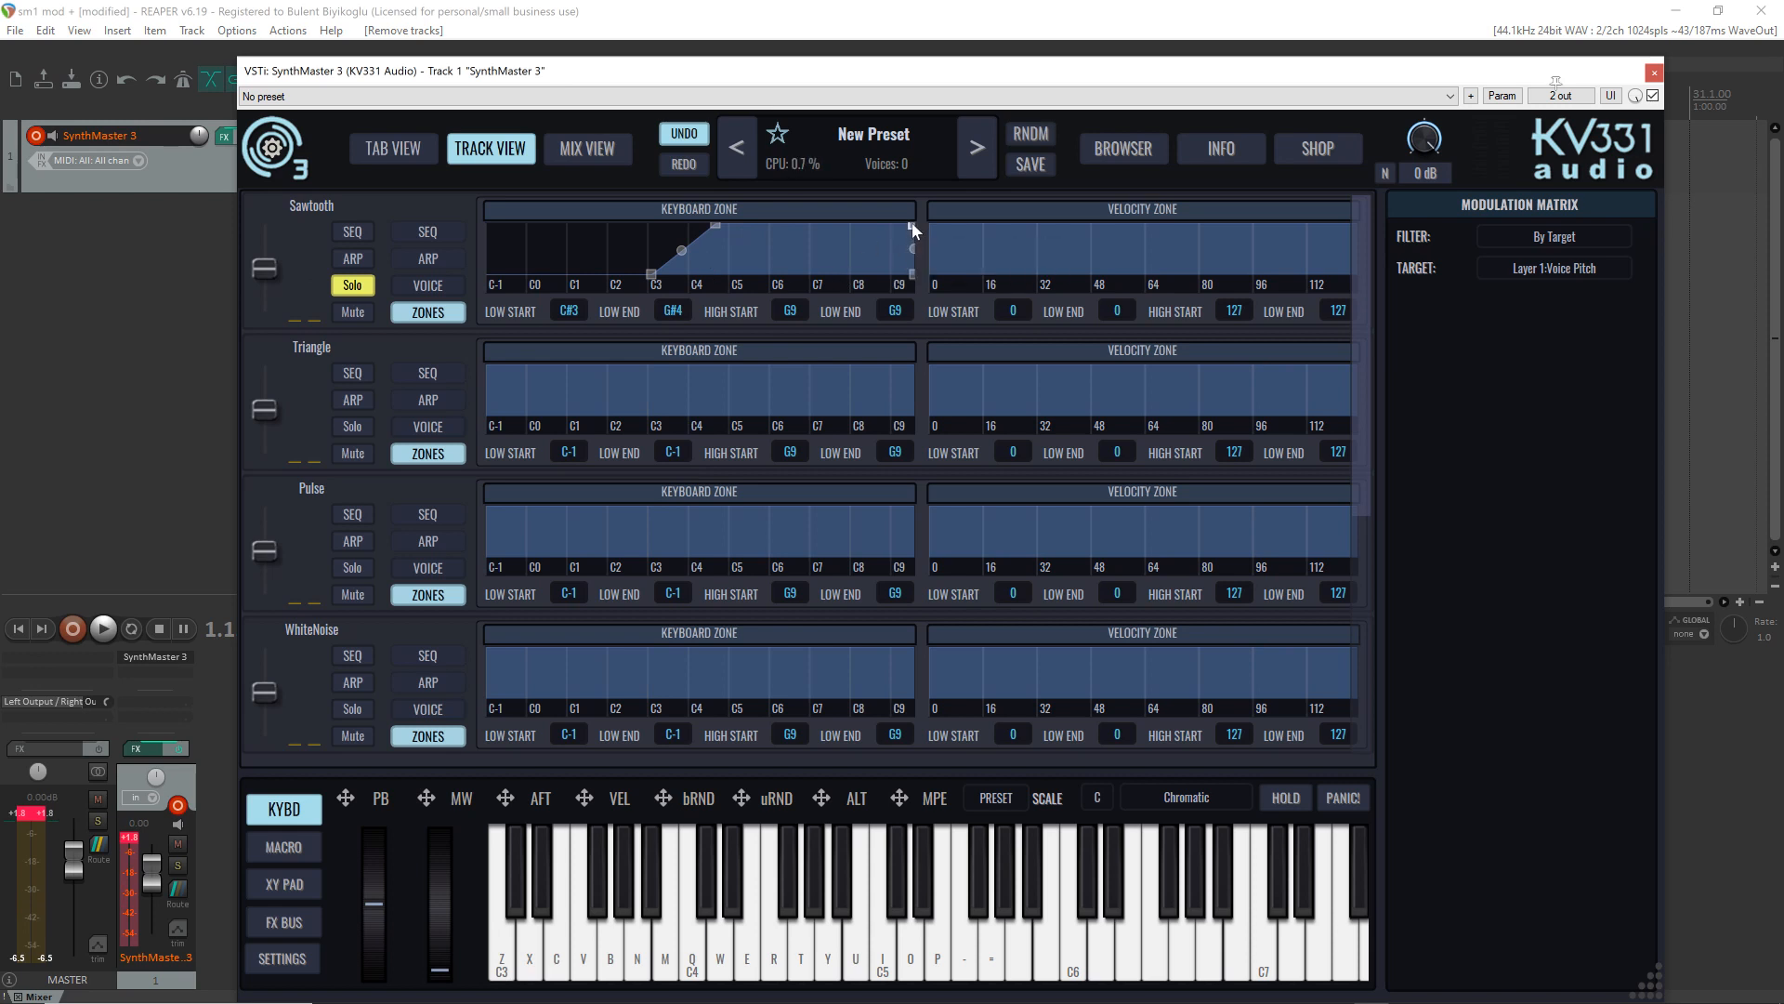
{"action": "left_click_drag", "start_coordinate": [912, 223], "coordinate": [616, 221]}
Step: Set the Triangle layer's keyboard zone to fade in from F#2 to F4
{"action": "left_click_drag", "start_coordinate": [487, 365], "coordinate": [1459, 401]}
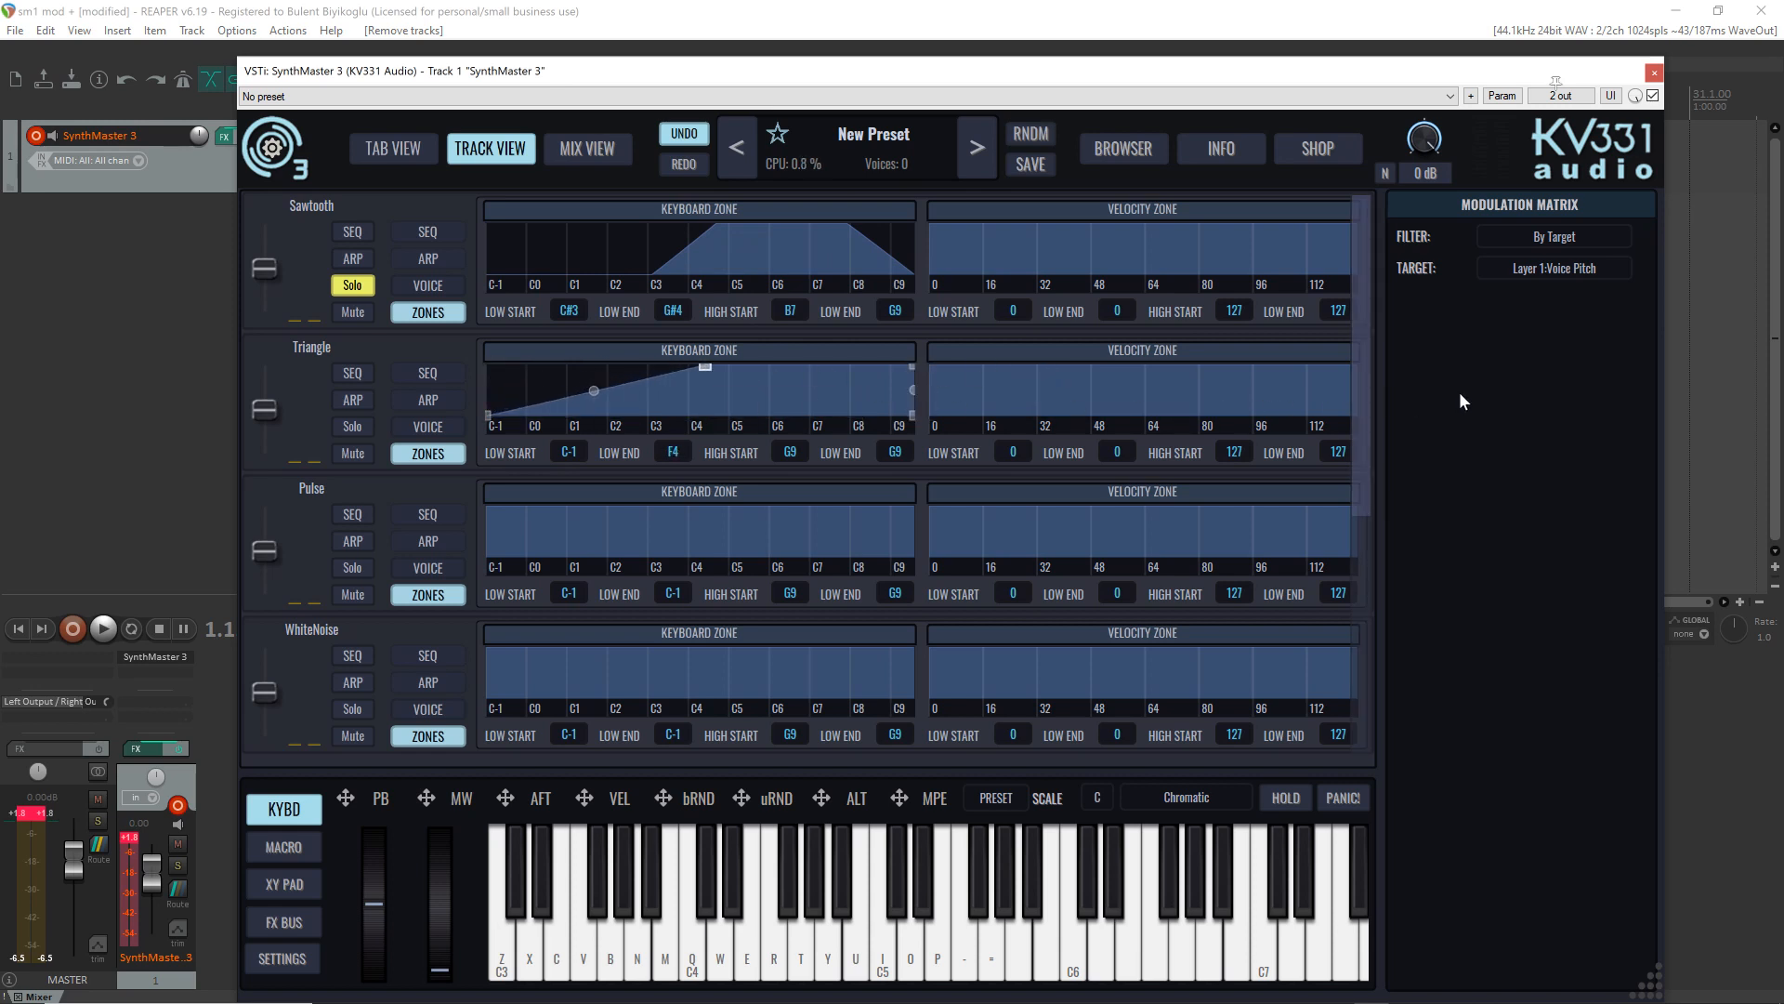
{"action": "left_click_drag", "start_coordinate": [493, 420], "coordinate": [635, 414]}
{"action": "left_click_drag", "start_coordinate": [1161, 518], "coordinate": [1105, 539]}
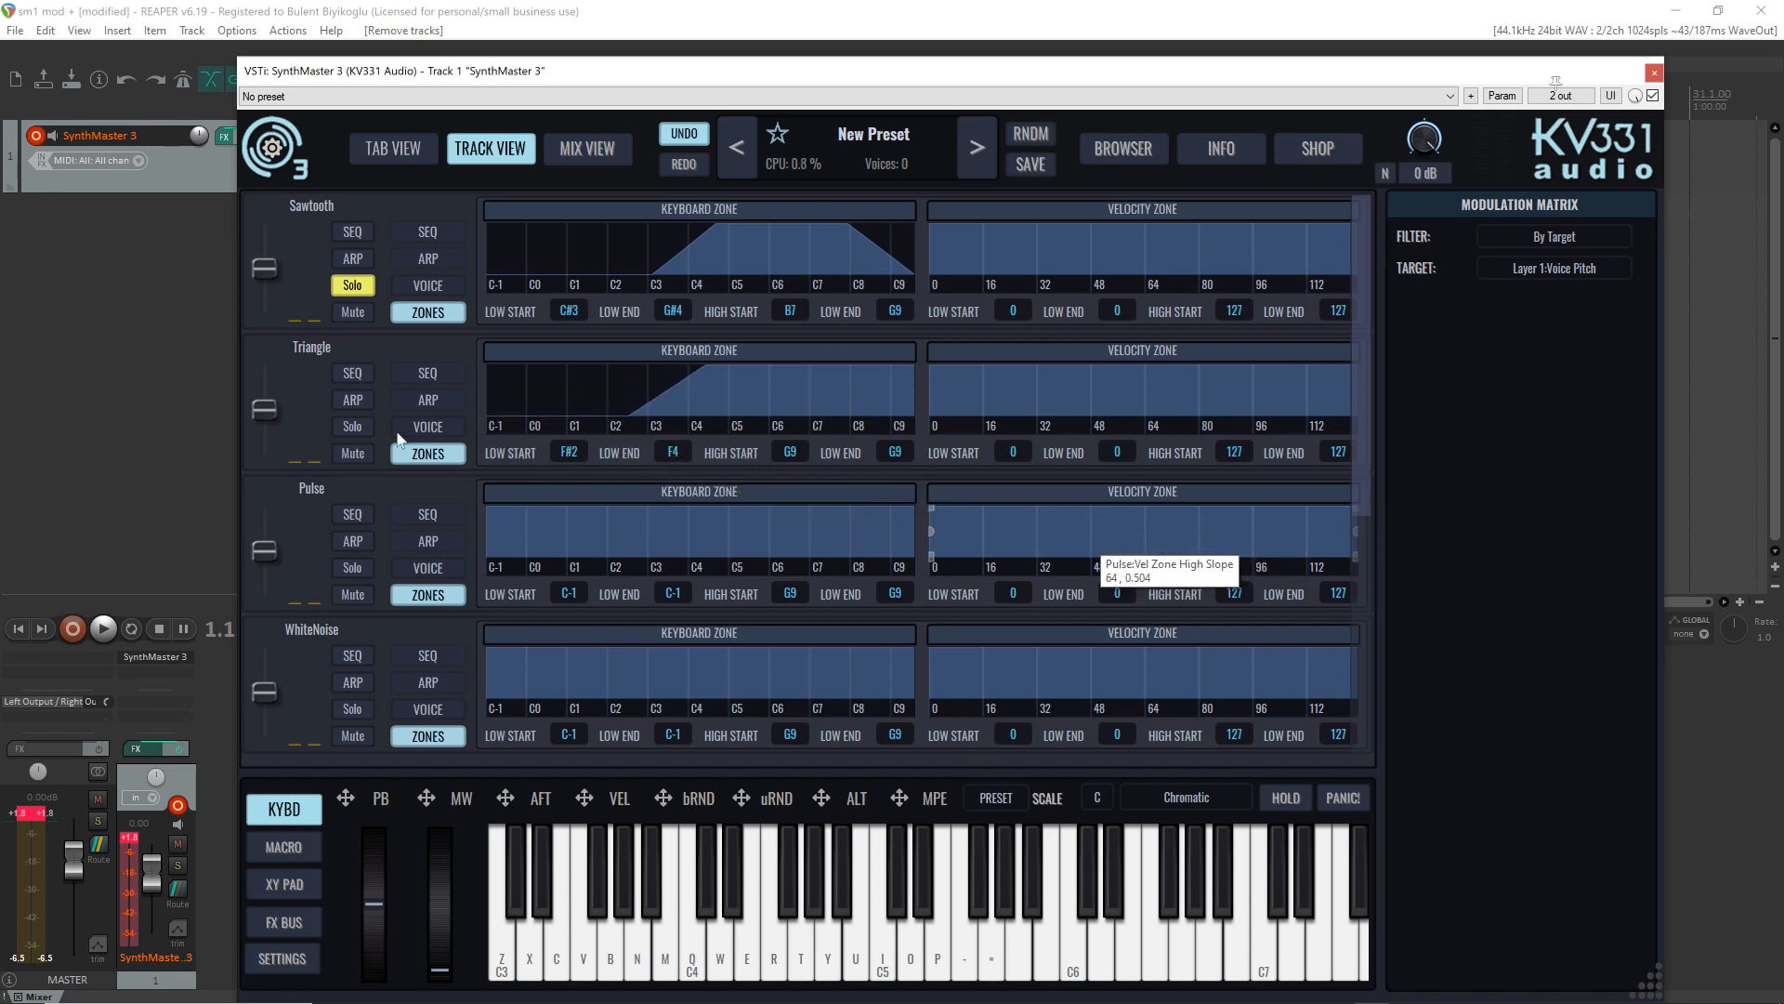
Step: Play notes up and down between C3 and C4 to hear the soloed Sawtooth layer's keyboard fade-in
{"action": "key", "text": "z"}
{"action": "key", "text": "x"}
{"action": "key", "text": "c"}
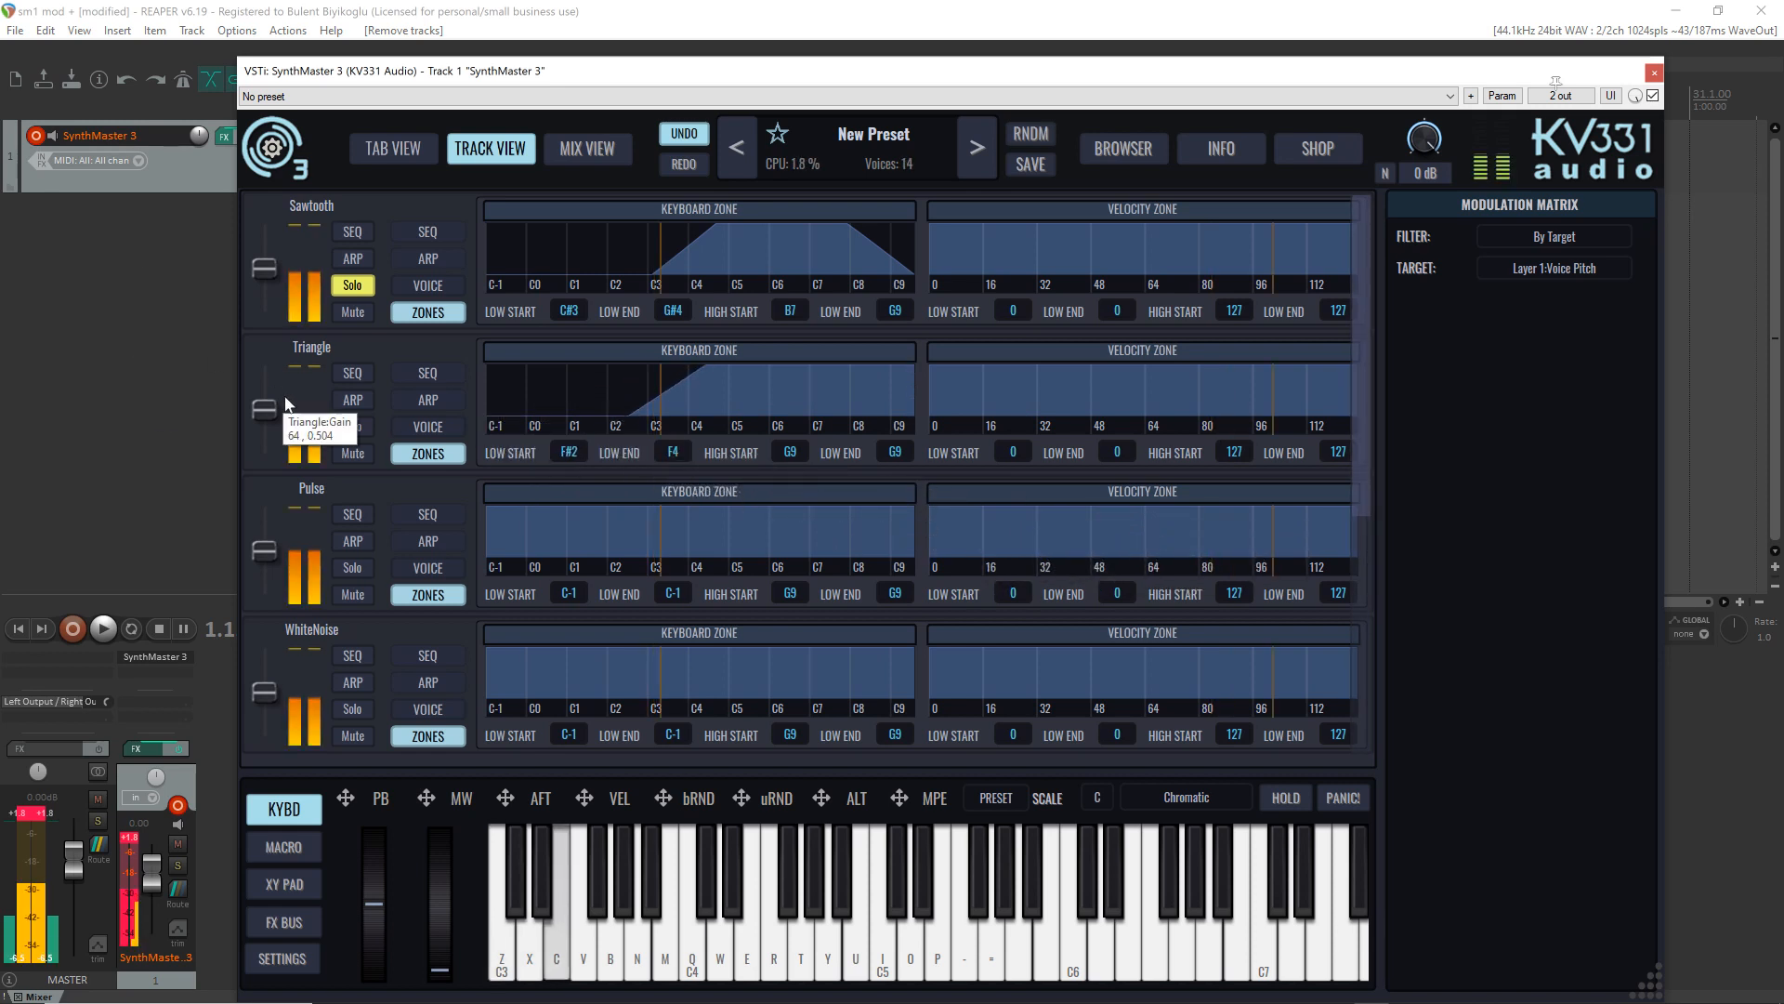
{"action": "key", "text": "v"}
{"action": "key", "text": "b"}
{"action": "key", "text": "n"}
{"action": "key", "text": "m"}
{"action": "key", "text": "q"}
{"action": "key", "text": "m"}
{"action": "key", "text": "b"}
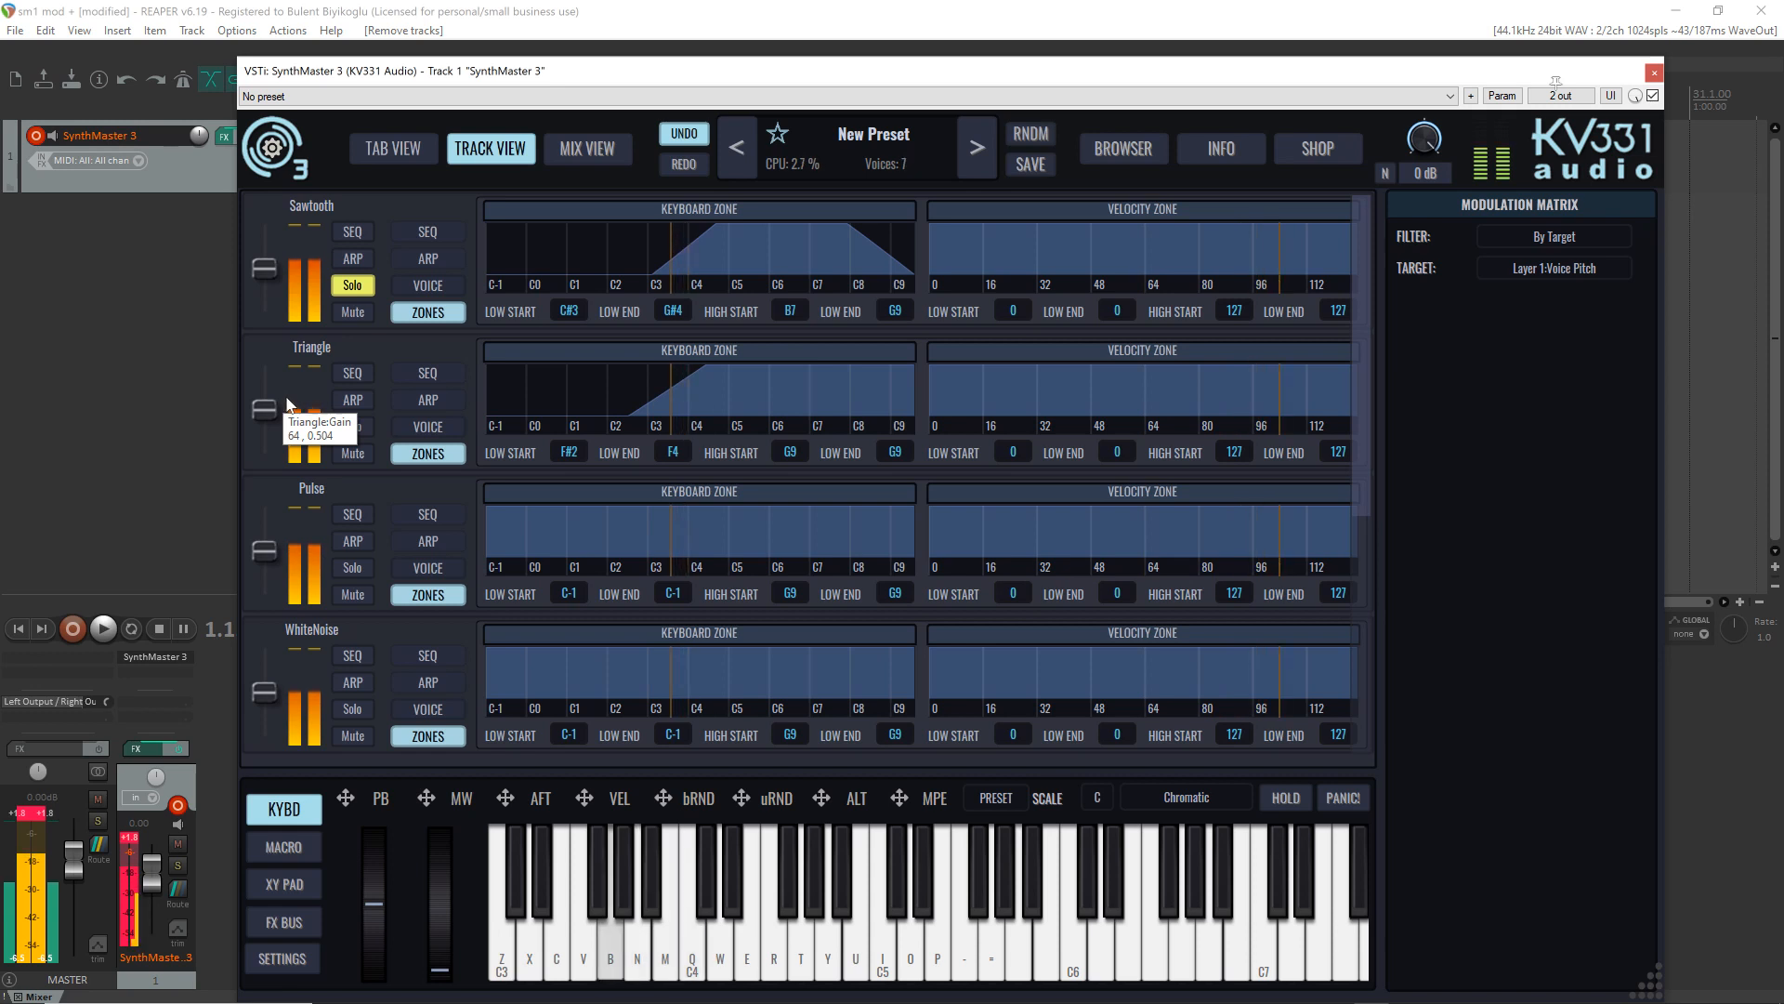
{"action": "key", "text": "v"}
Step: Turn off Sawtooth's solo and set both the high start and high end of Pulse's keyboard zone to C#3
{"action": "left_click", "coordinate": [347, 289]}
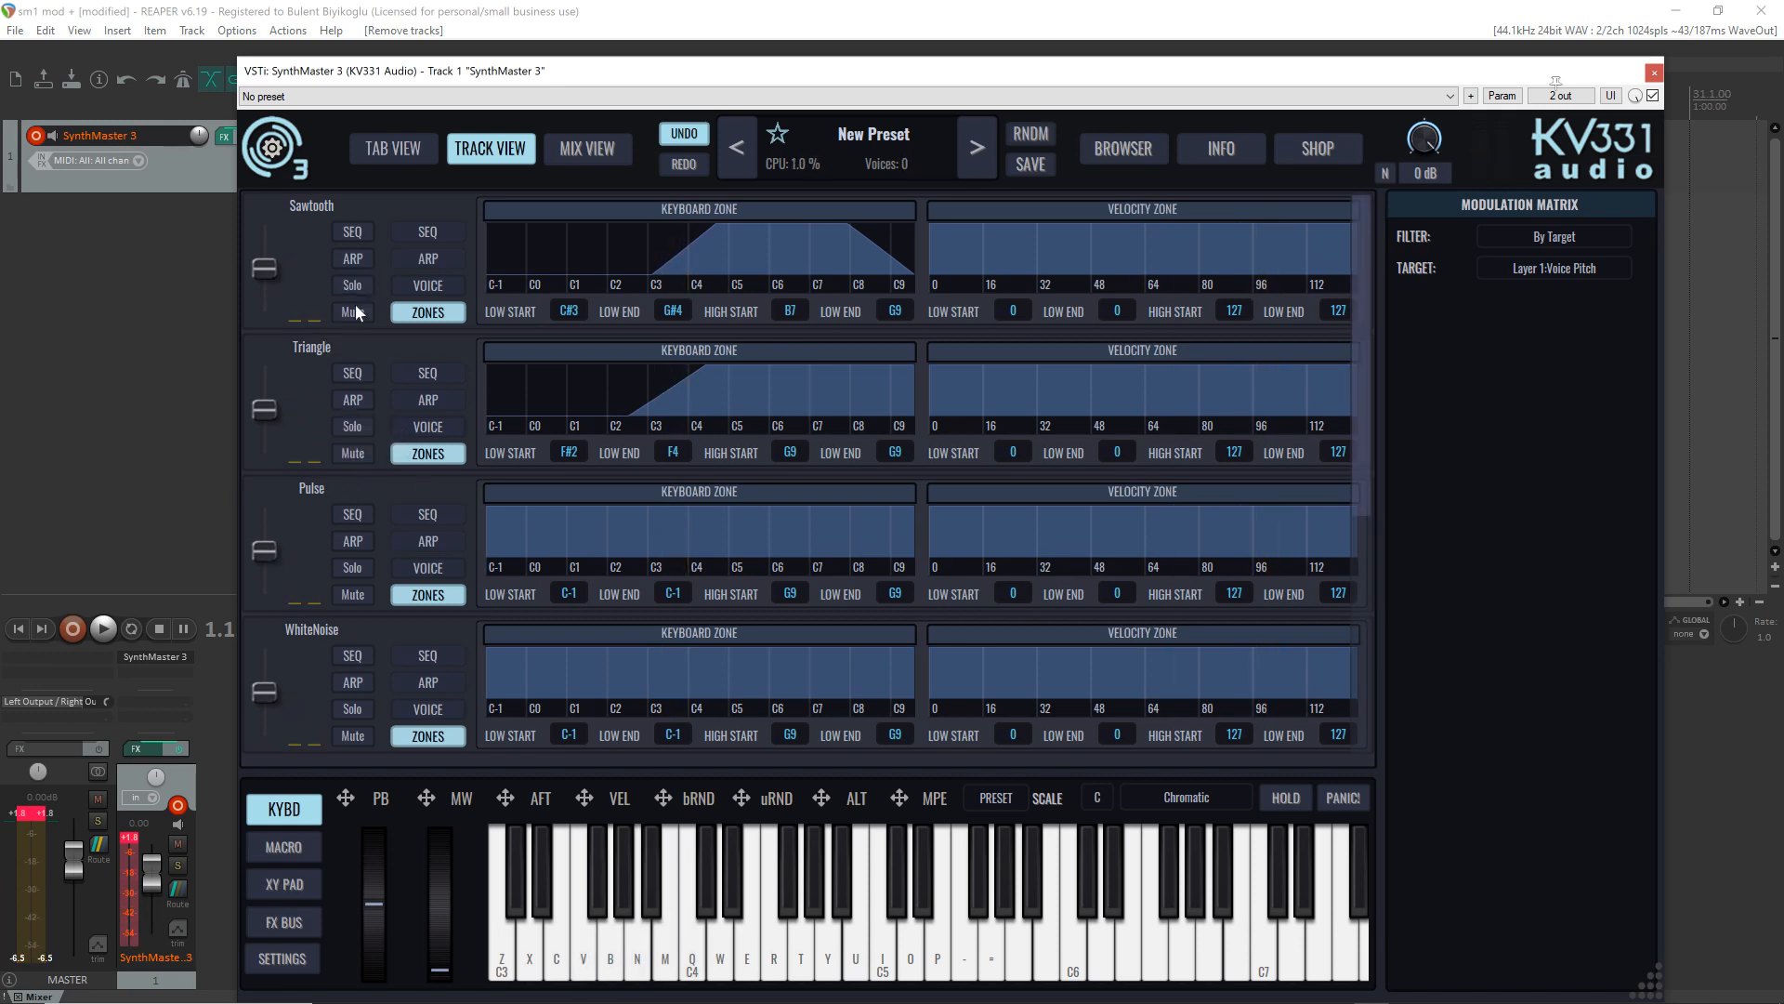
{"action": "left_click_drag", "start_coordinate": [911, 507], "coordinate": [462, 508]}
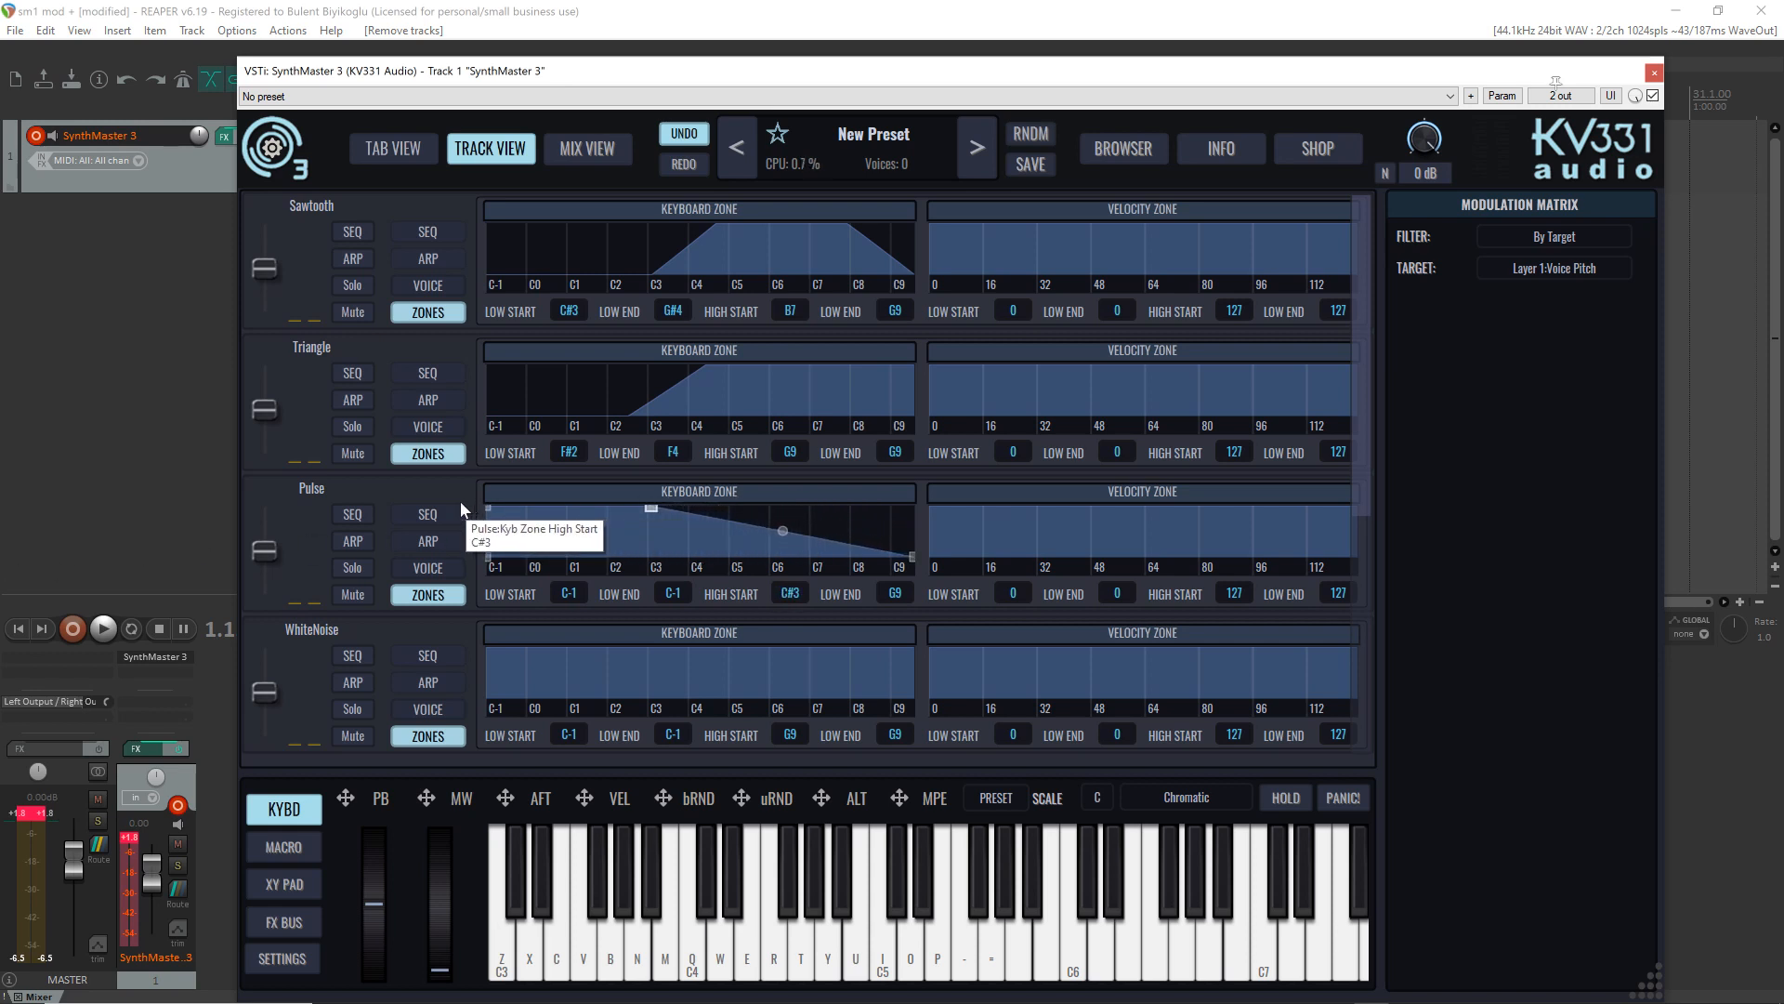
{"action": "left_click_drag", "start_coordinate": [911, 558], "coordinate": [727, 593]}
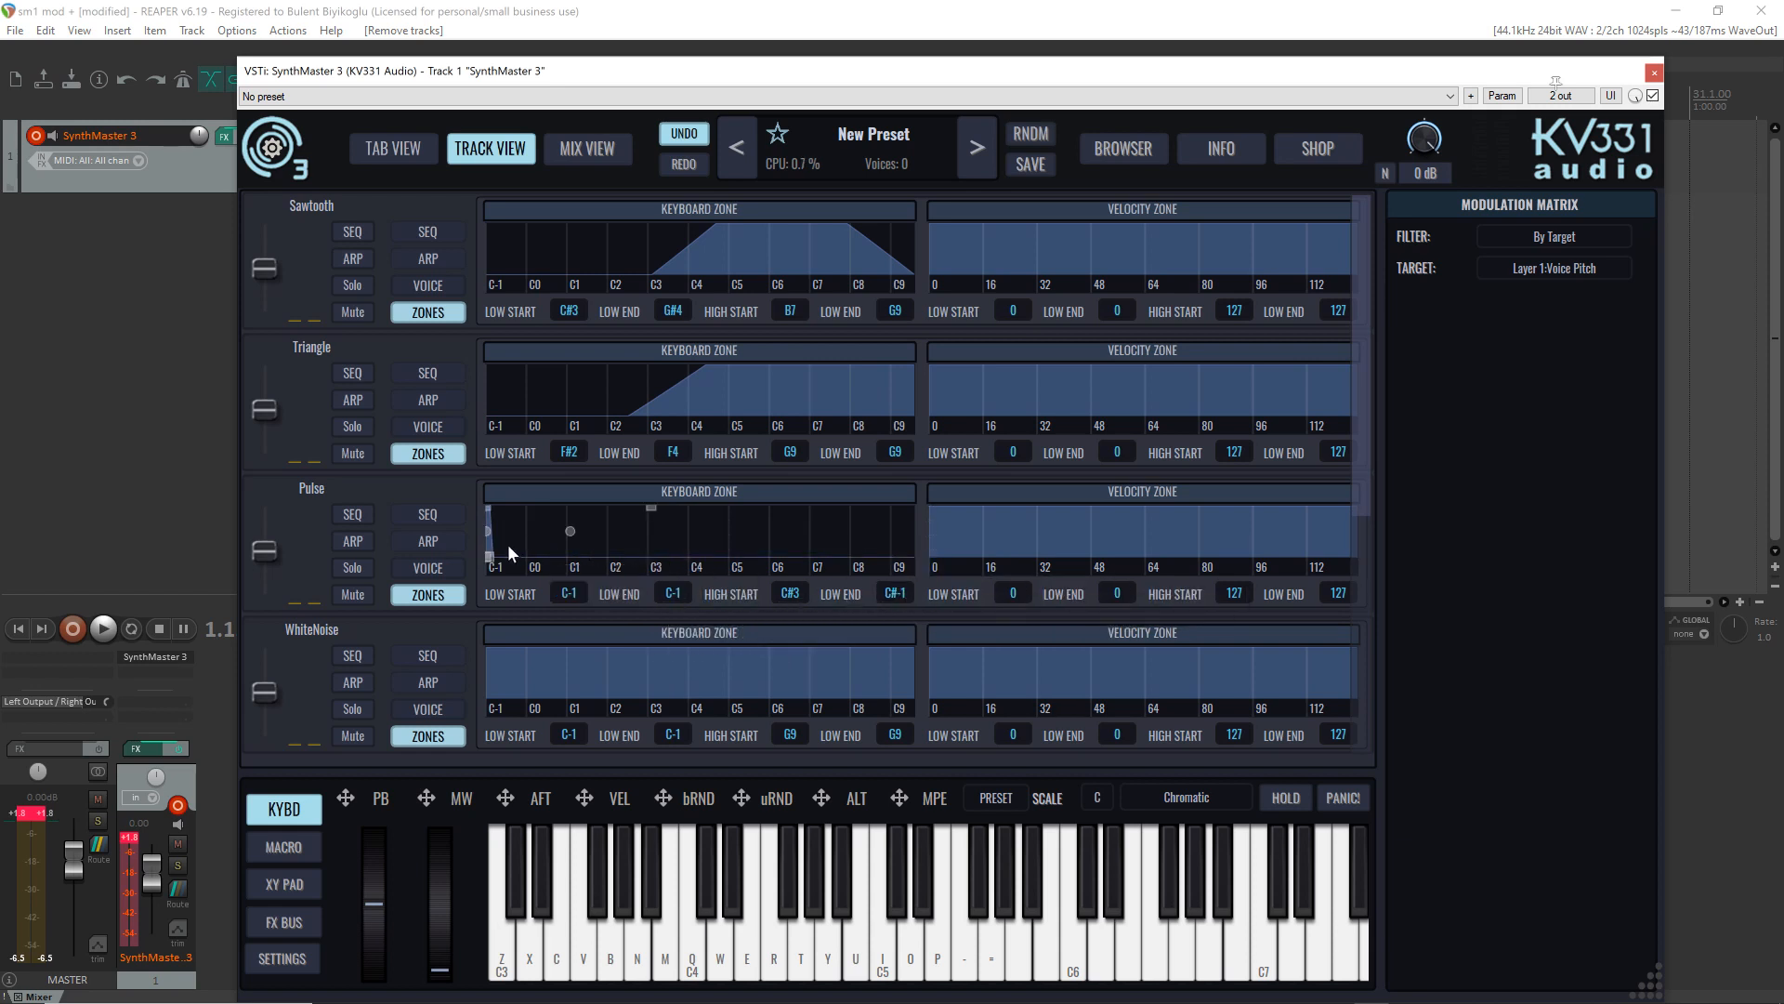
{"action": "left_click_drag", "start_coordinate": [493, 558], "coordinate": [717, 538]}
Step: Play notes between C3 and C4 to hear how the Pulse layer cuts off above C#3
{"action": "key", "text": "c"}
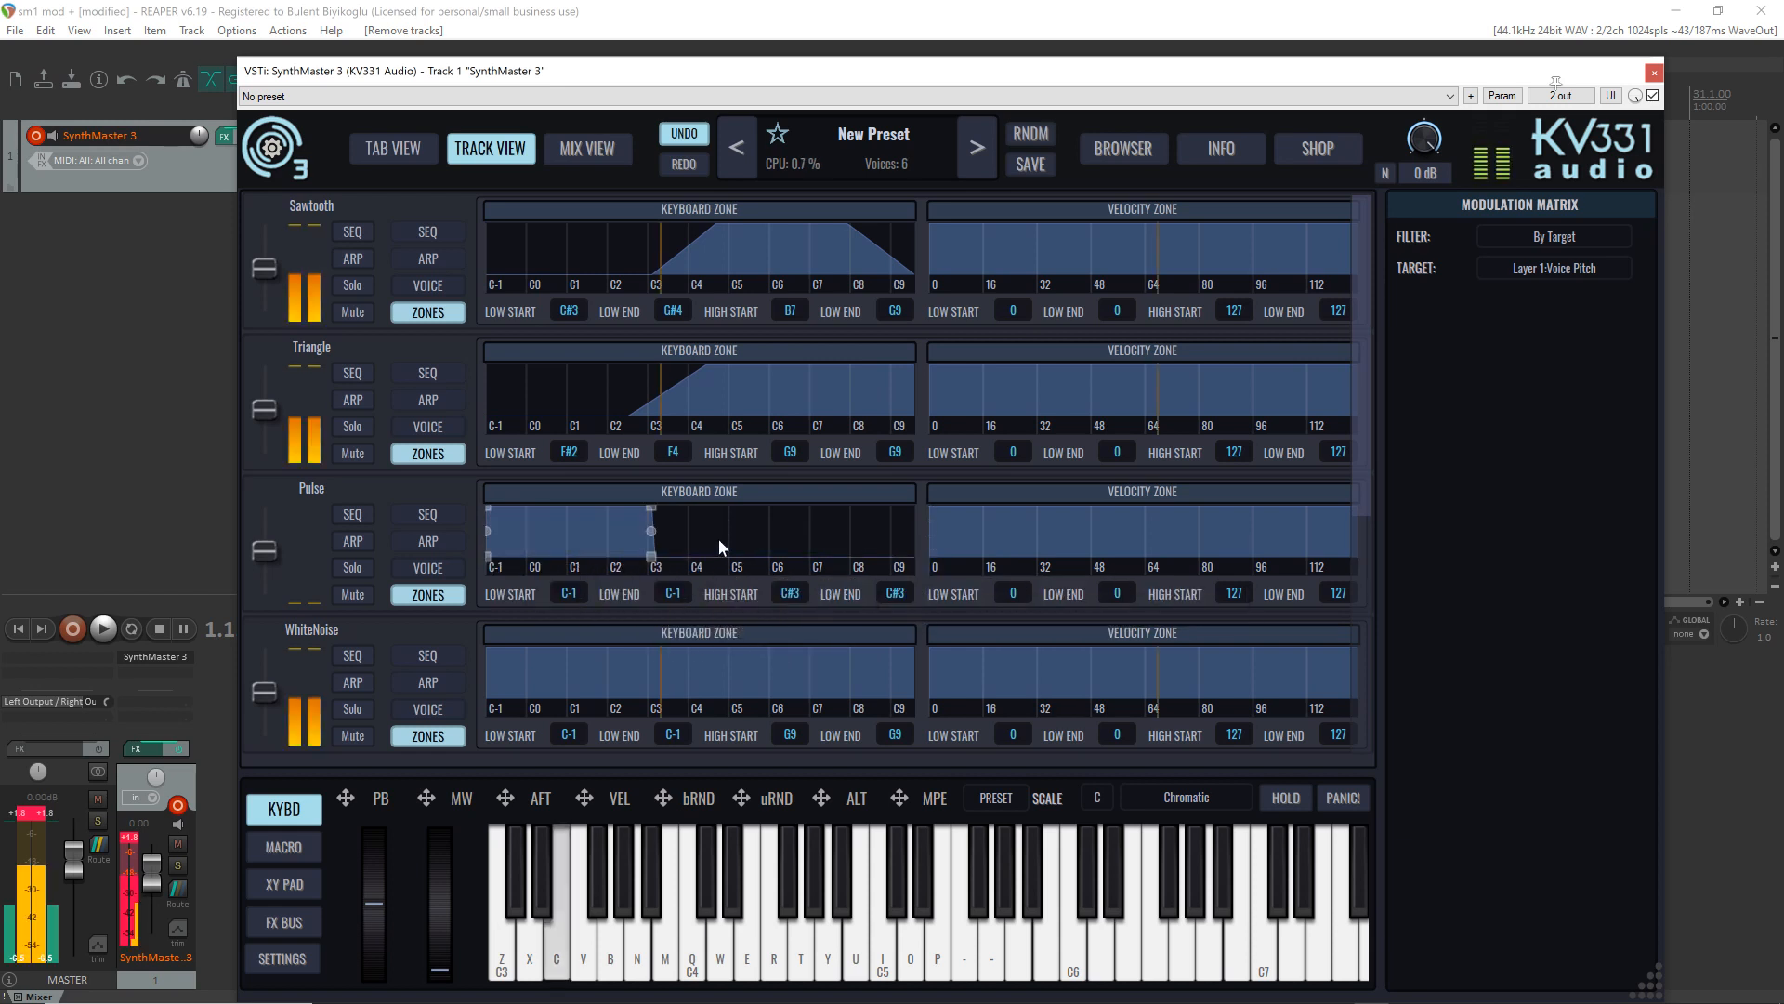
{"action": "key", "text": "x"}
{"action": "key", "text": "z"}
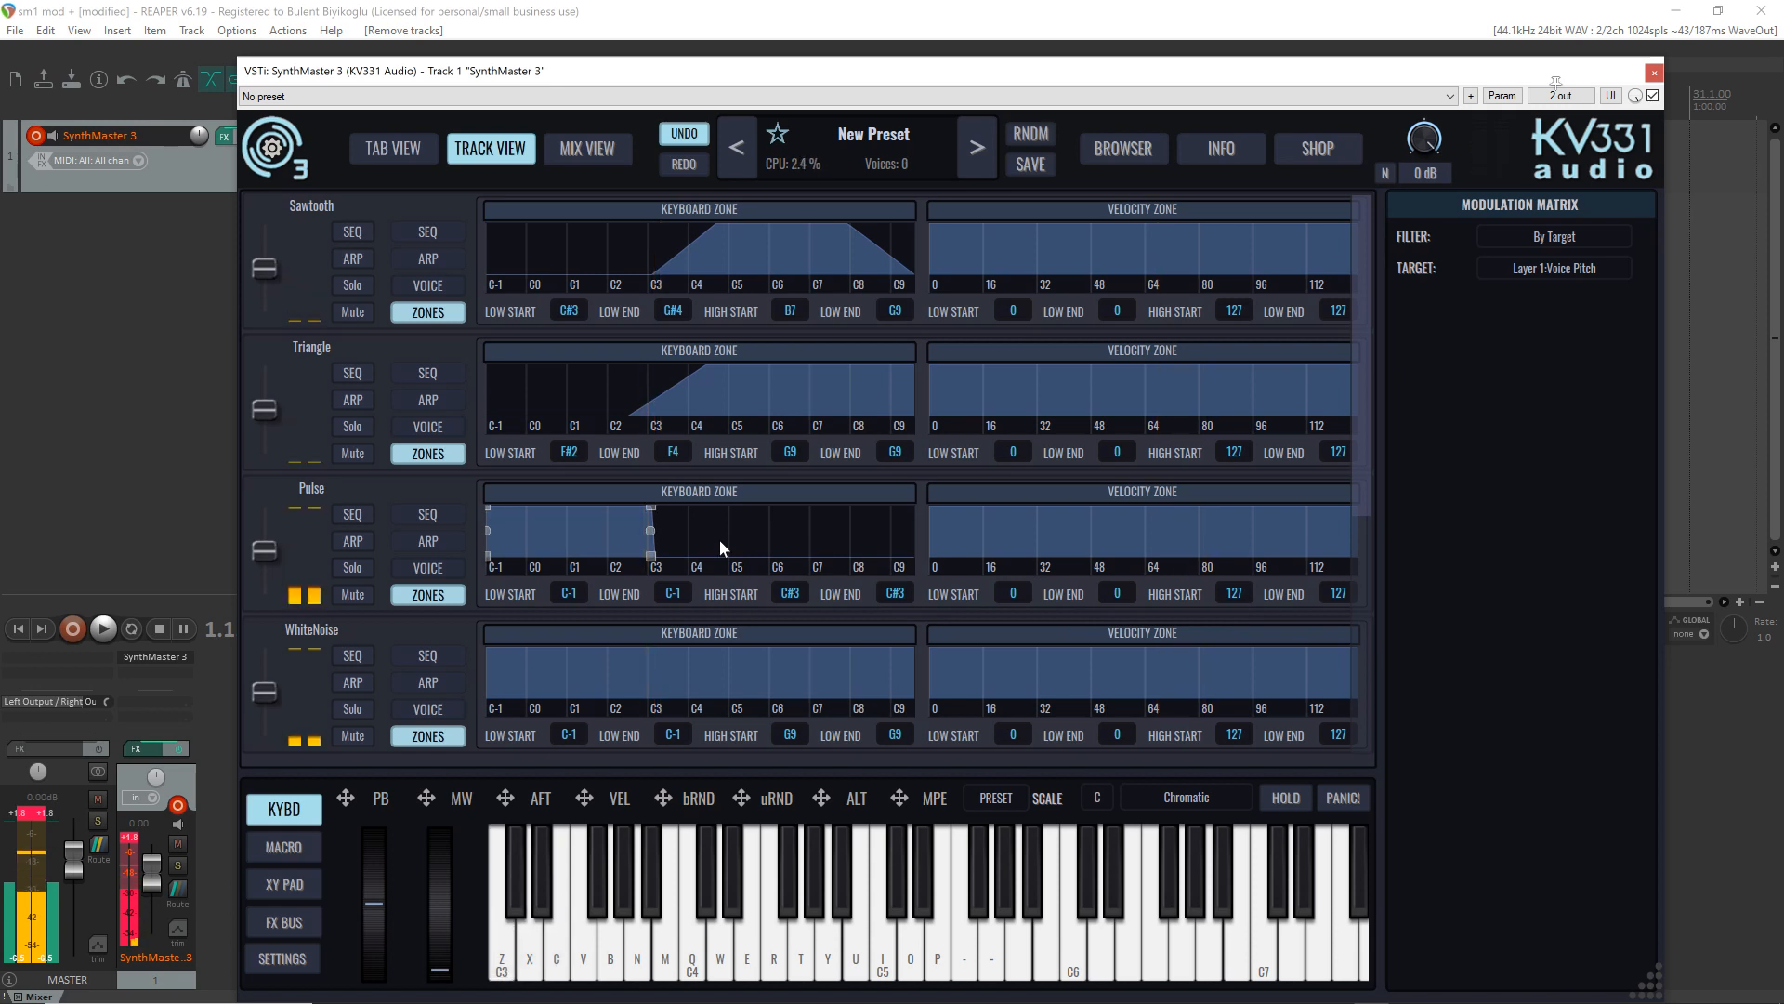
{"action": "key", "text": "z"}
{"action": "key", "text": "x"}
{"action": "key", "text": "c"}
{"action": "key", "text": "v"}
{"action": "key", "text": "b"}
{"action": "key", "text": "n"}
{"action": "key", "text": "m"}
{"action": "key", "text": "q"}
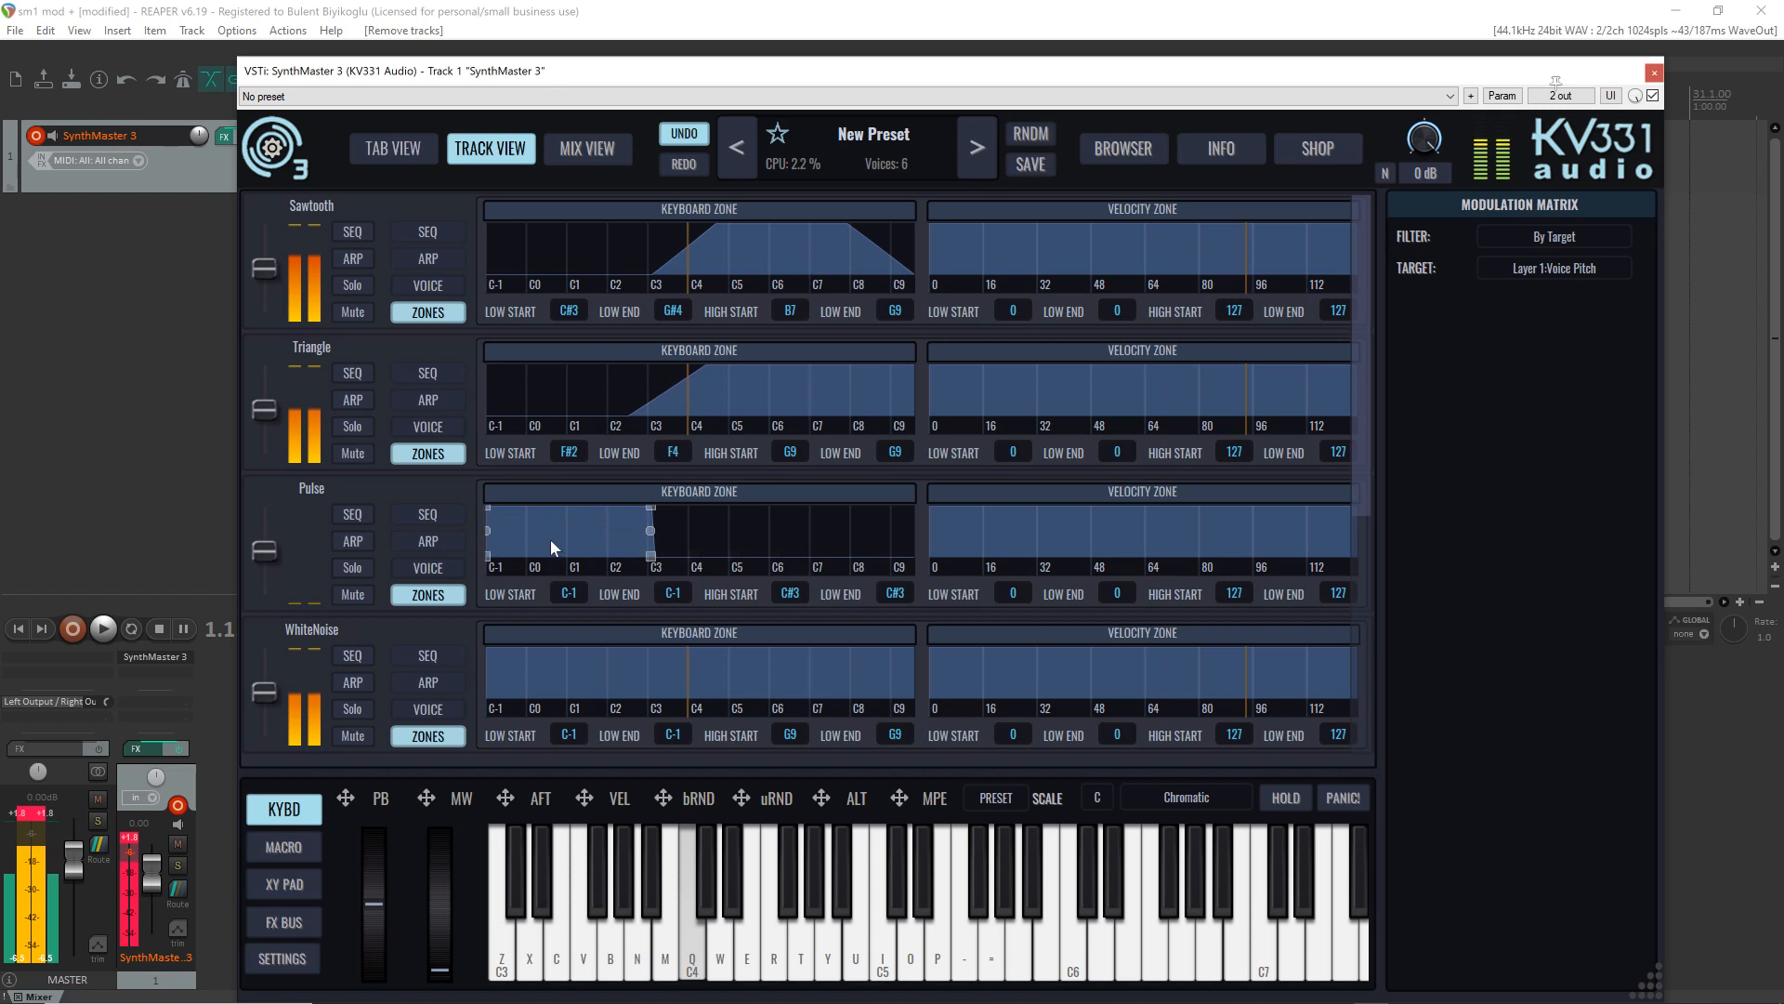
{"action": "key", "text": "q"}
{"action": "key", "text": "n"}
{"action": "key", "text": "v"}
{"action": "key", "text": "c"}
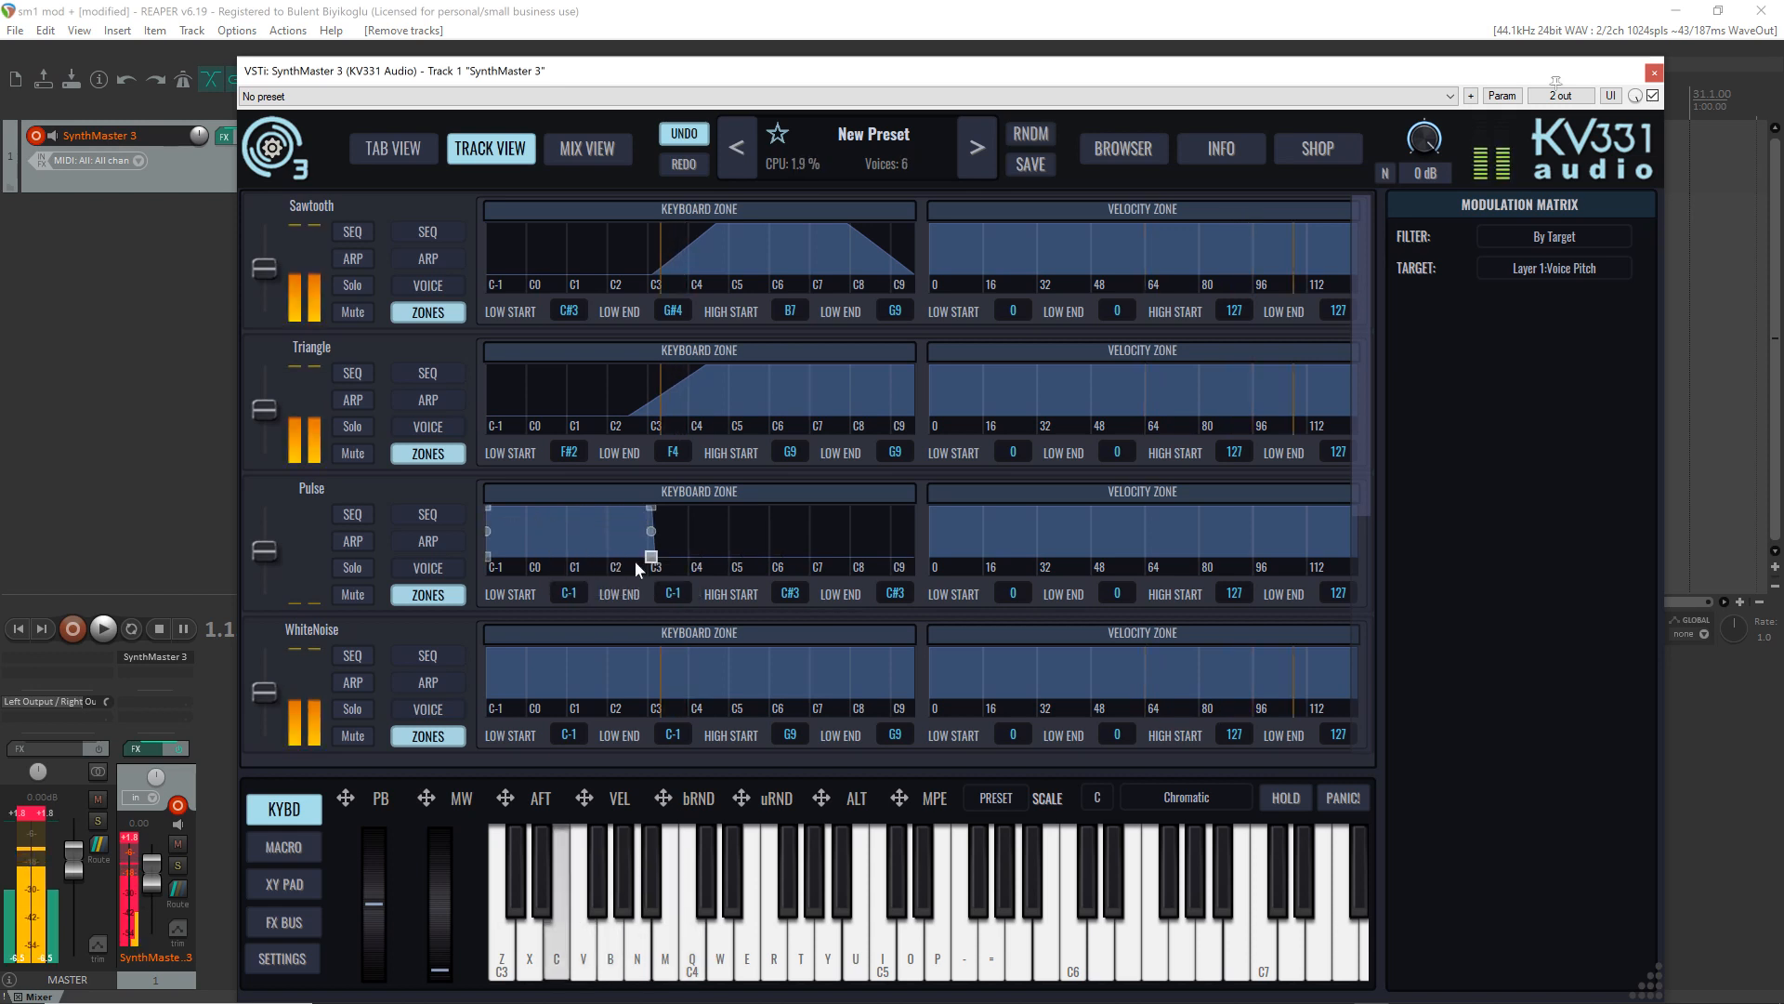
{"action": "key", "text": "z"}
{"action": "key", "text": "z"}
{"action": "key", "text": "x"}
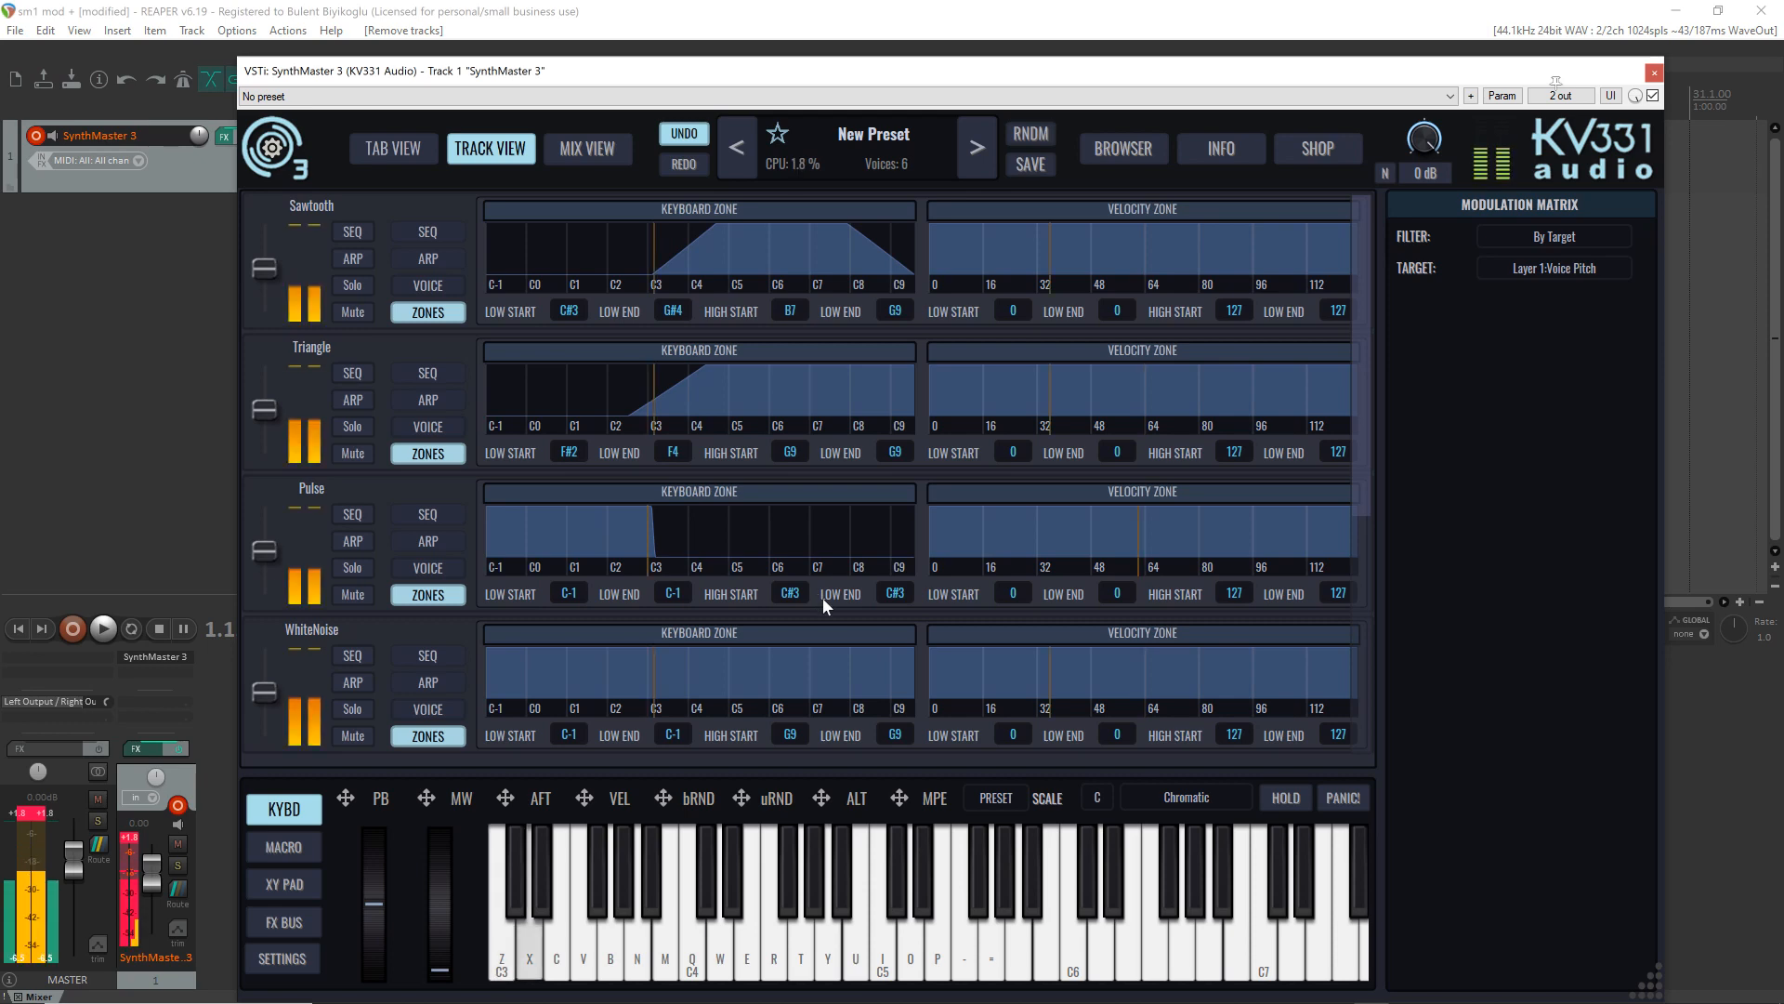
{"action": "key", "text": "c"}
{"action": "key", "text": "v"}
{"action": "key", "text": "b"}
{"action": "key", "text": "n"}
{"action": "key", "text": "m"}
{"action": "key", "text": "q"}
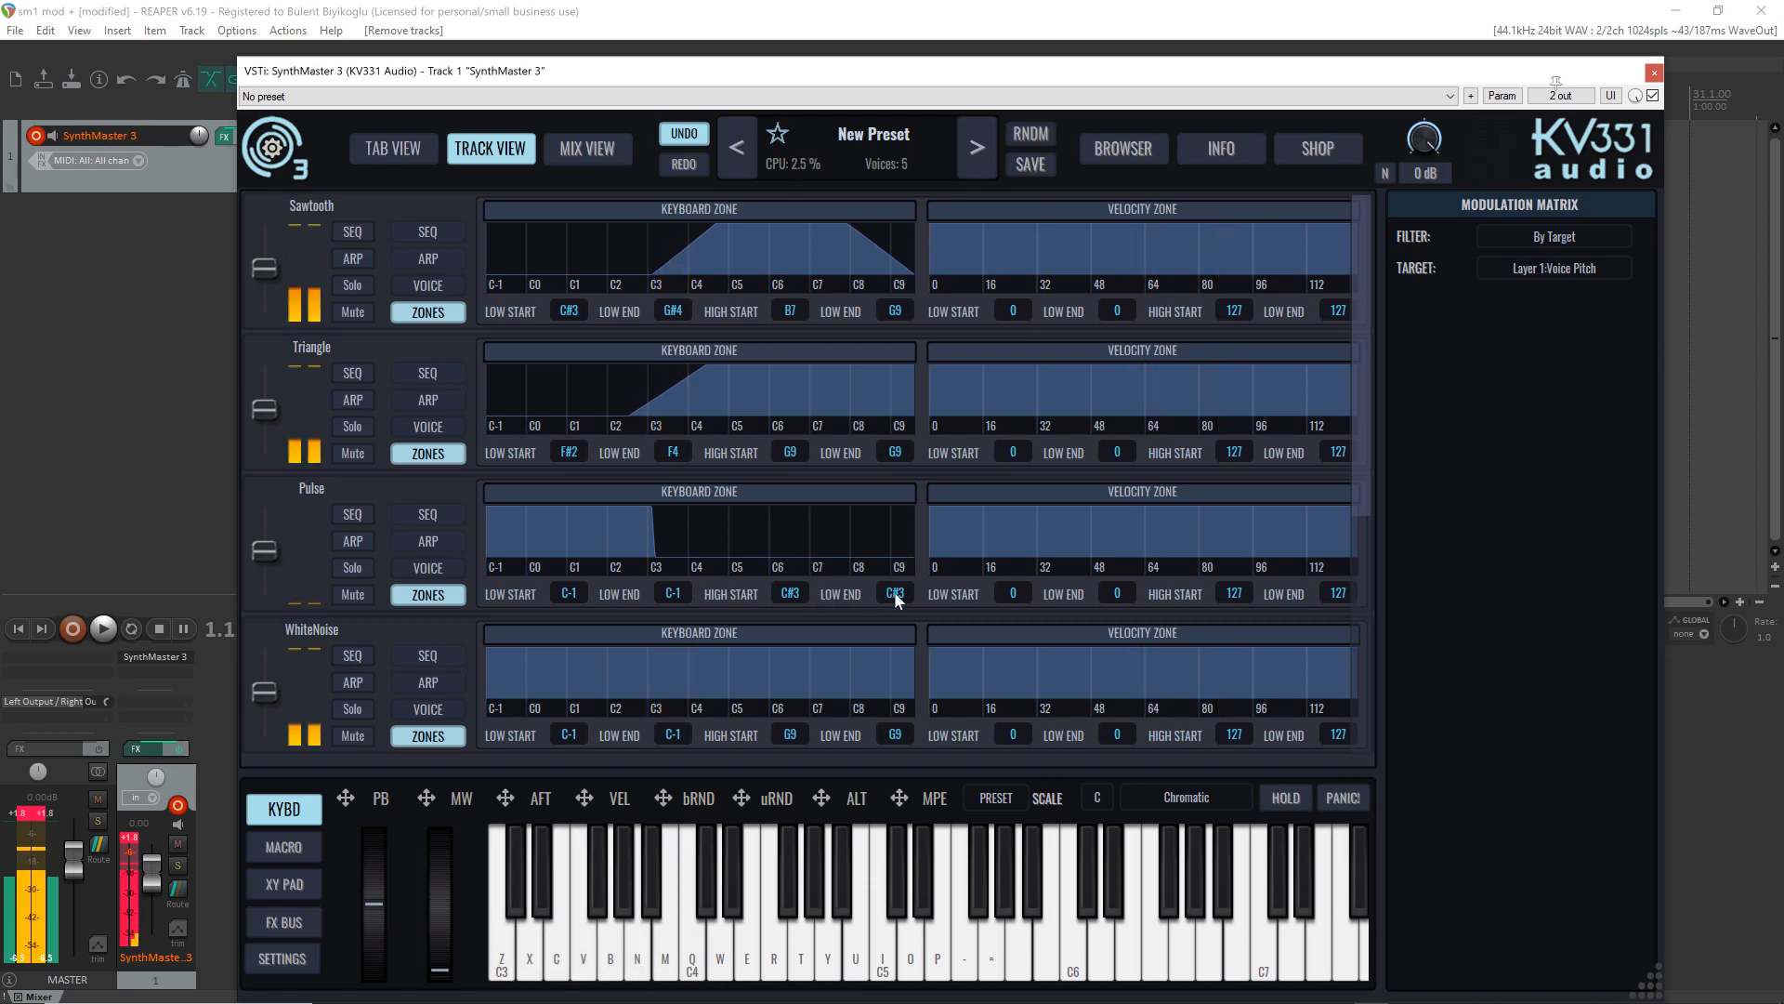
{"action": "left_click", "coordinate": [895, 593]}
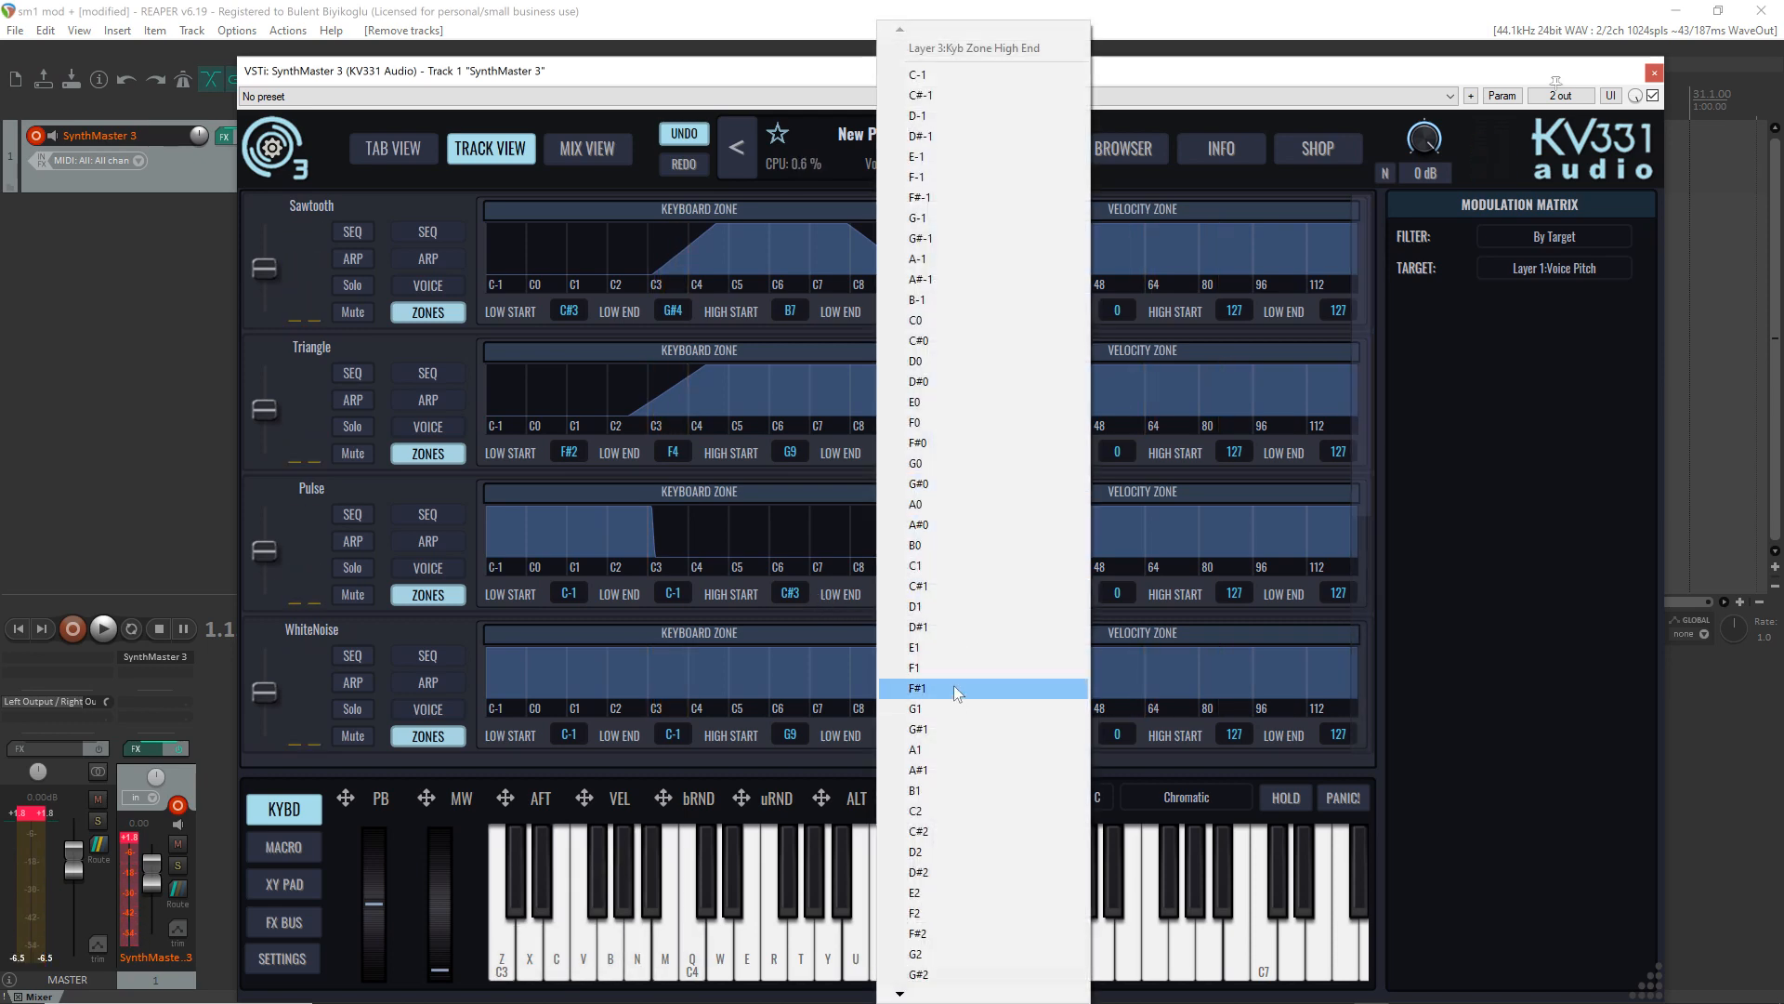
{"action": "scroll", "coordinate": [896, 995], "scroll_direction": "down", "scroll_amount": 2}
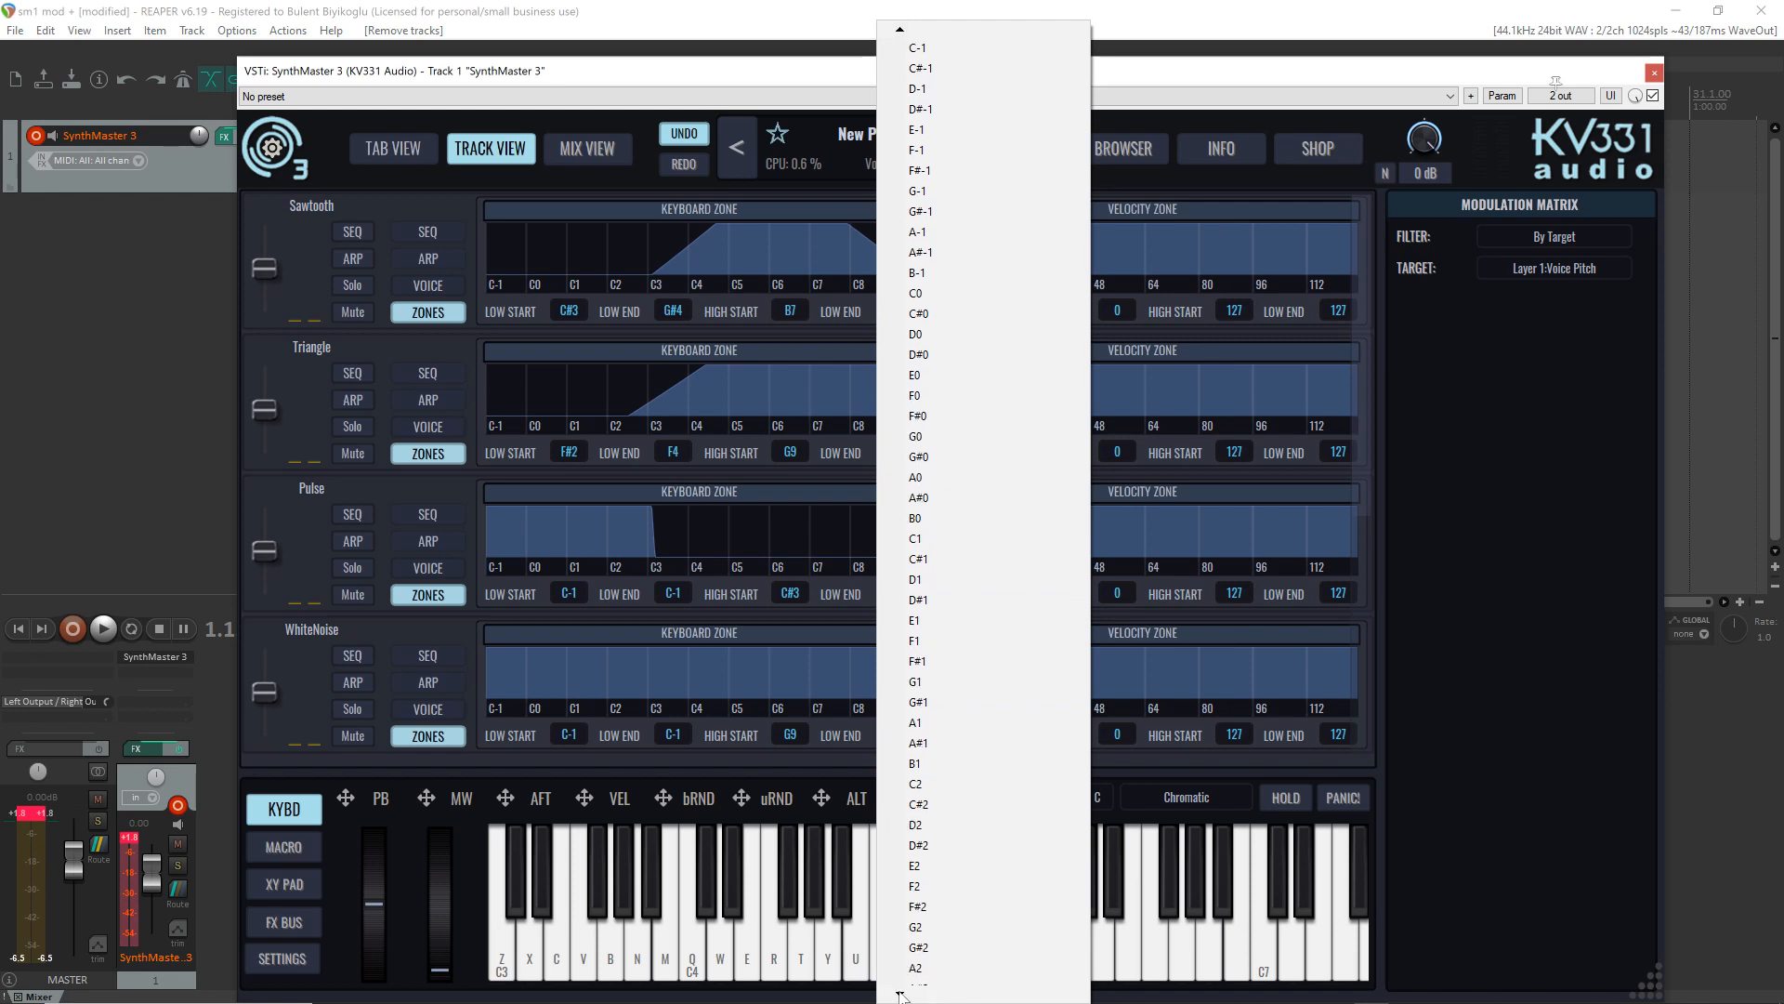
{"action": "left_click", "coordinate": [888, 595]}
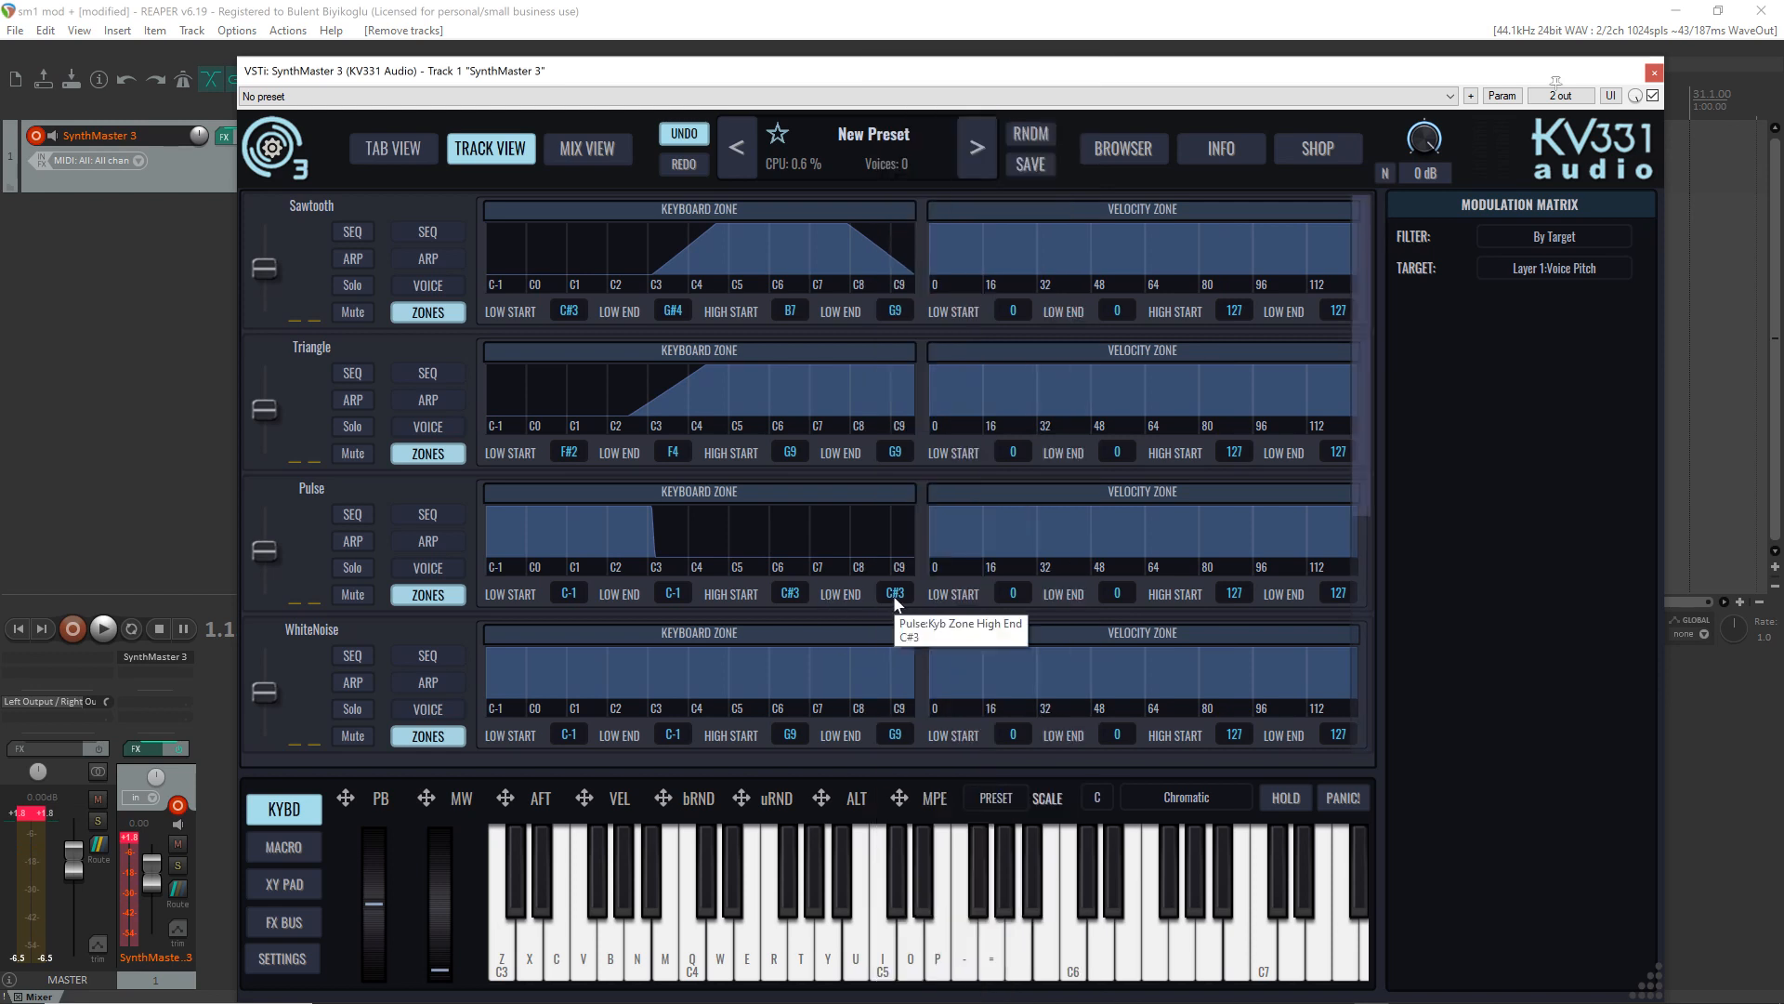
Step: Raise the high end of Pulse's keyboard zone to C#5
{"action": "scroll", "coordinate": [894, 595], "scroll_direction": "up", "scroll_amount": 3}
{"action": "scroll", "coordinate": [895, 595], "scroll_direction": "up", "scroll_amount": 20}
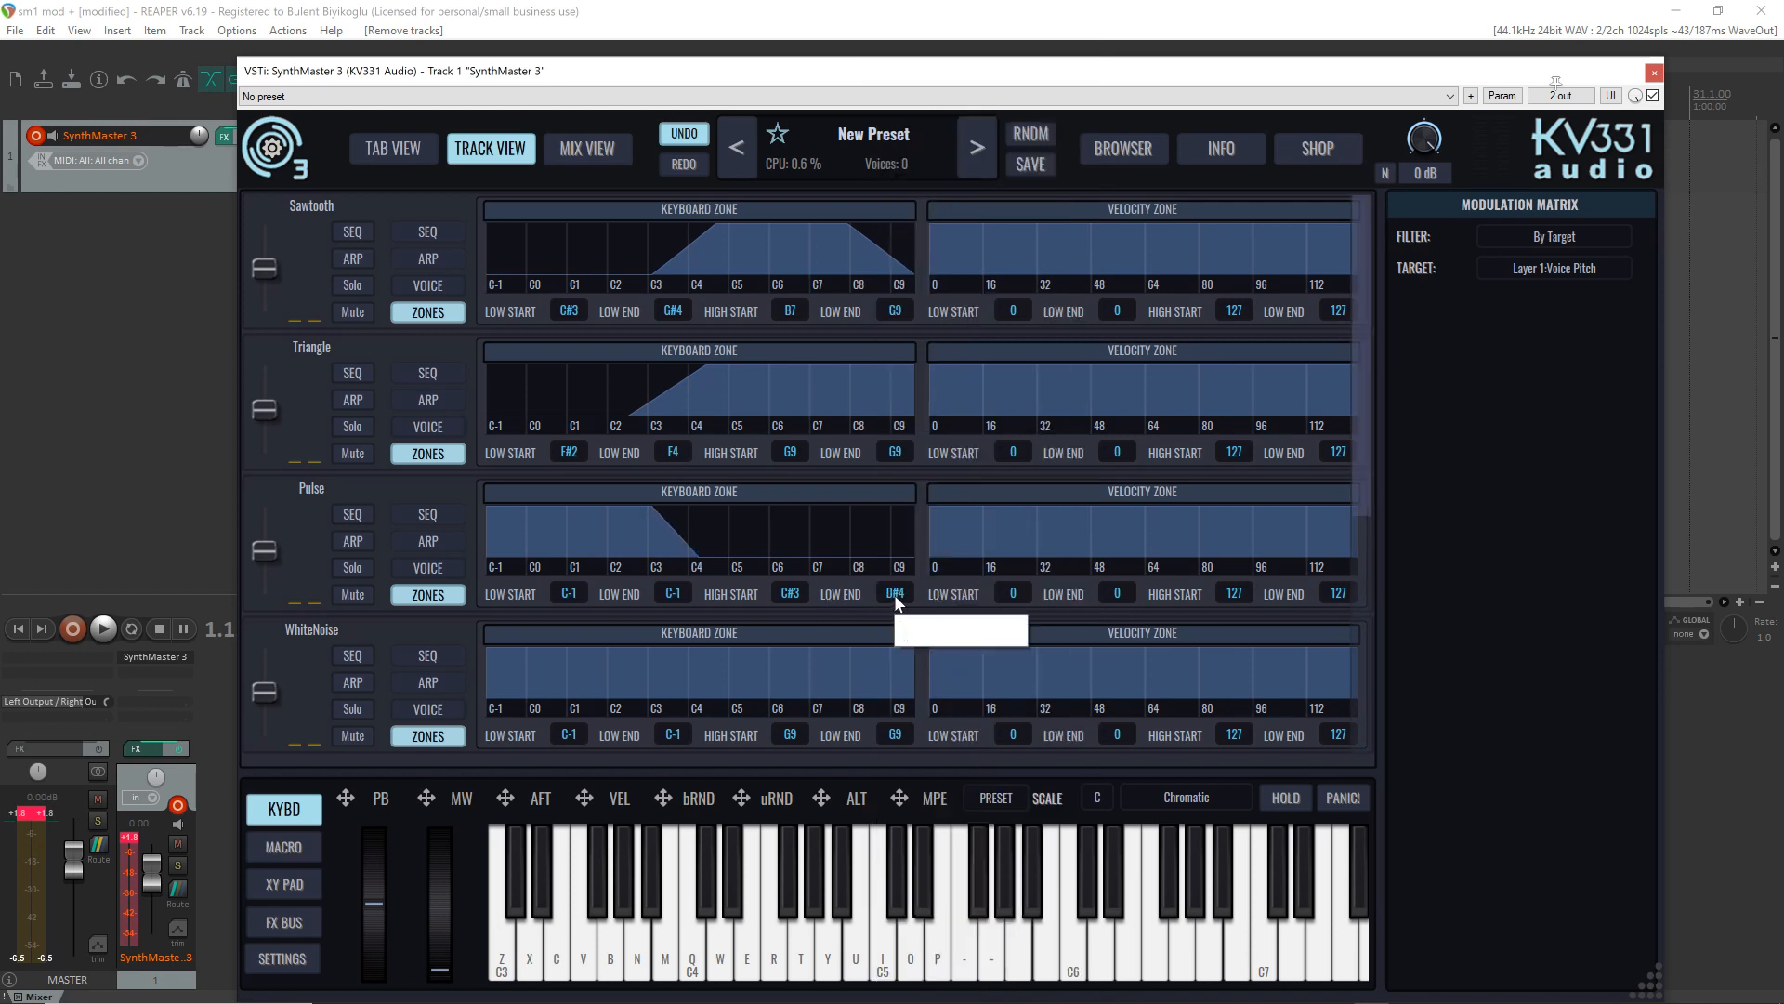
Step: Play notes from C3 up past C5 to hear the Pulse layer fade out across the keyboard
{"action": "key", "text": "q"}
{"action": "key", "text": "m"}
{"action": "key", "text": "n"}
{"action": "key", "text": "b"}
{"action": "key", "text": "v"}
{"action": "key", "text": "c"}
{"action": "key", "text": "x"}
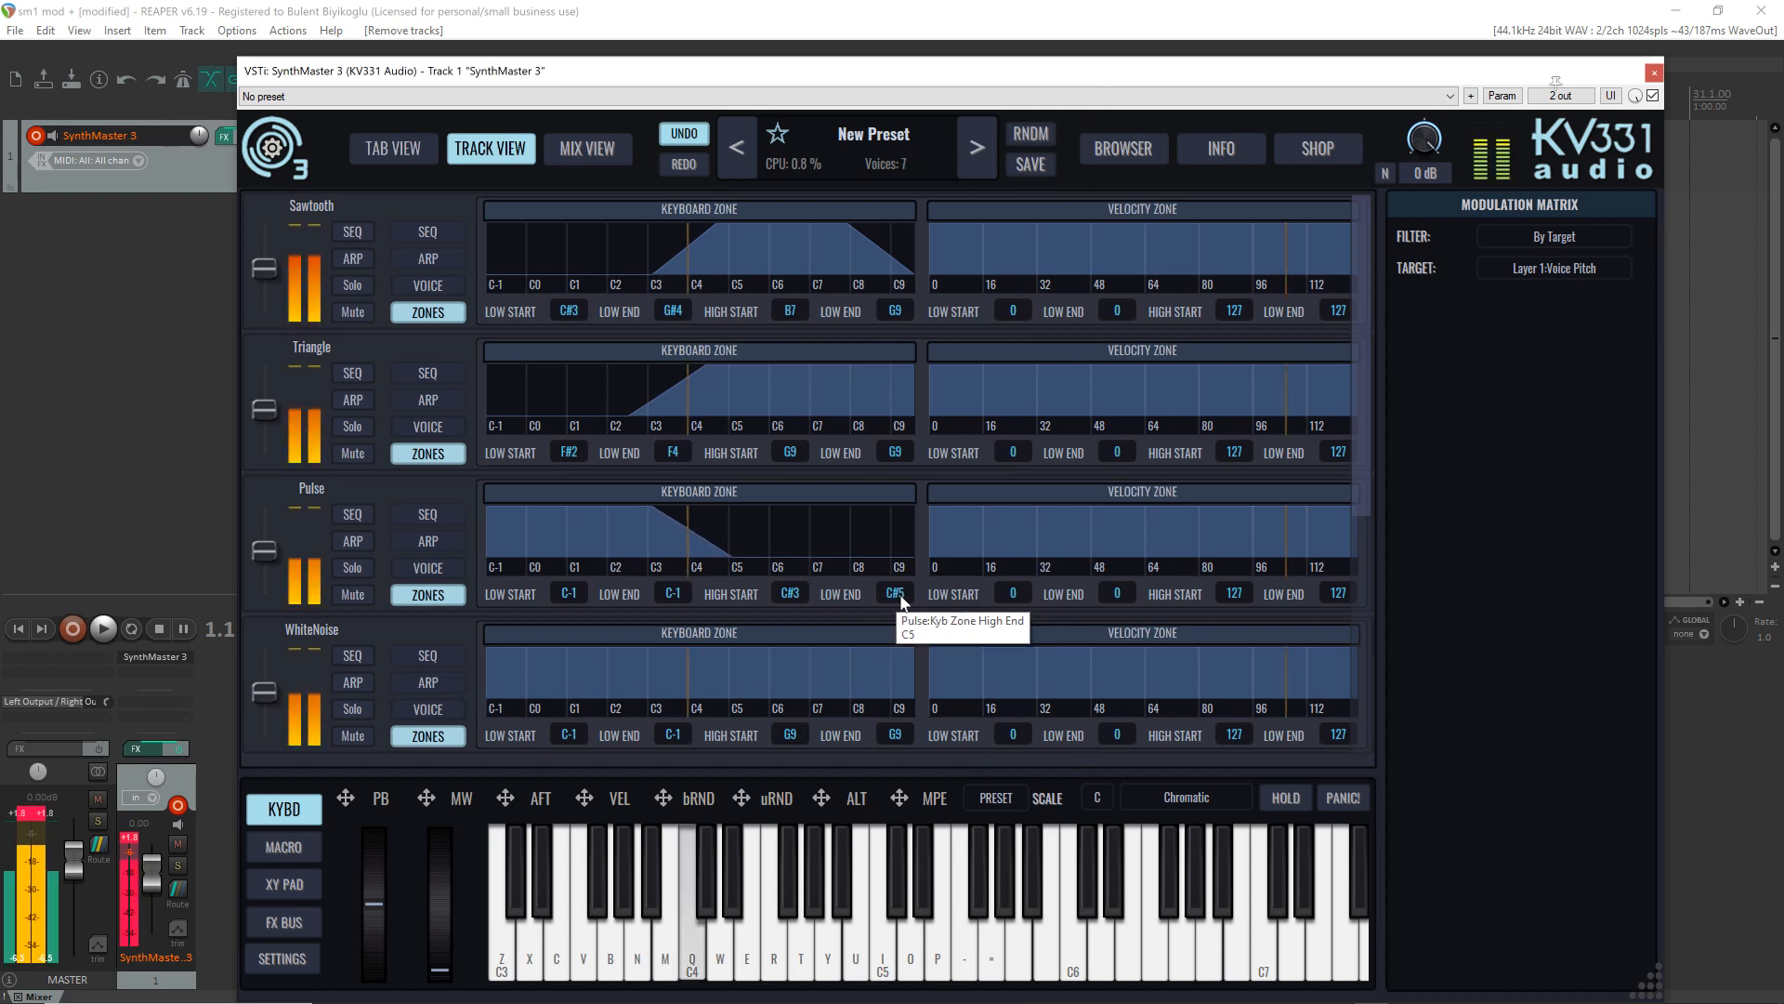
{"action": "key", "text": "z"}
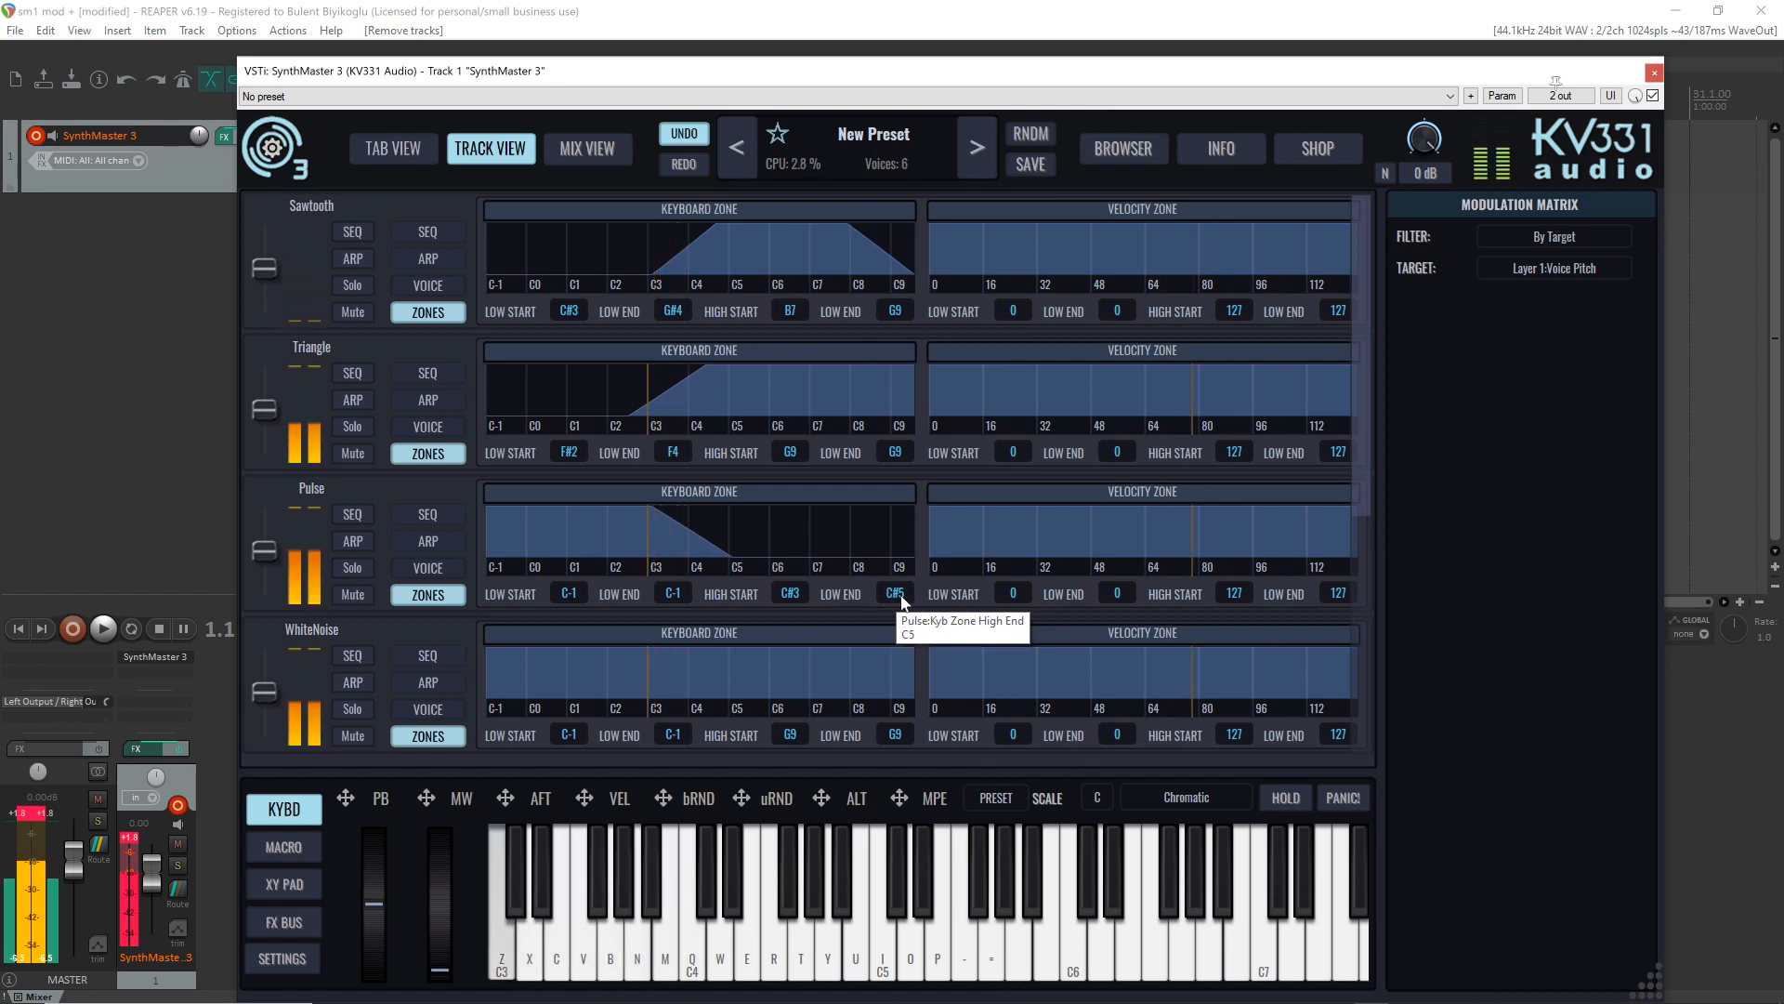
{"action": "key", "text": "i"}
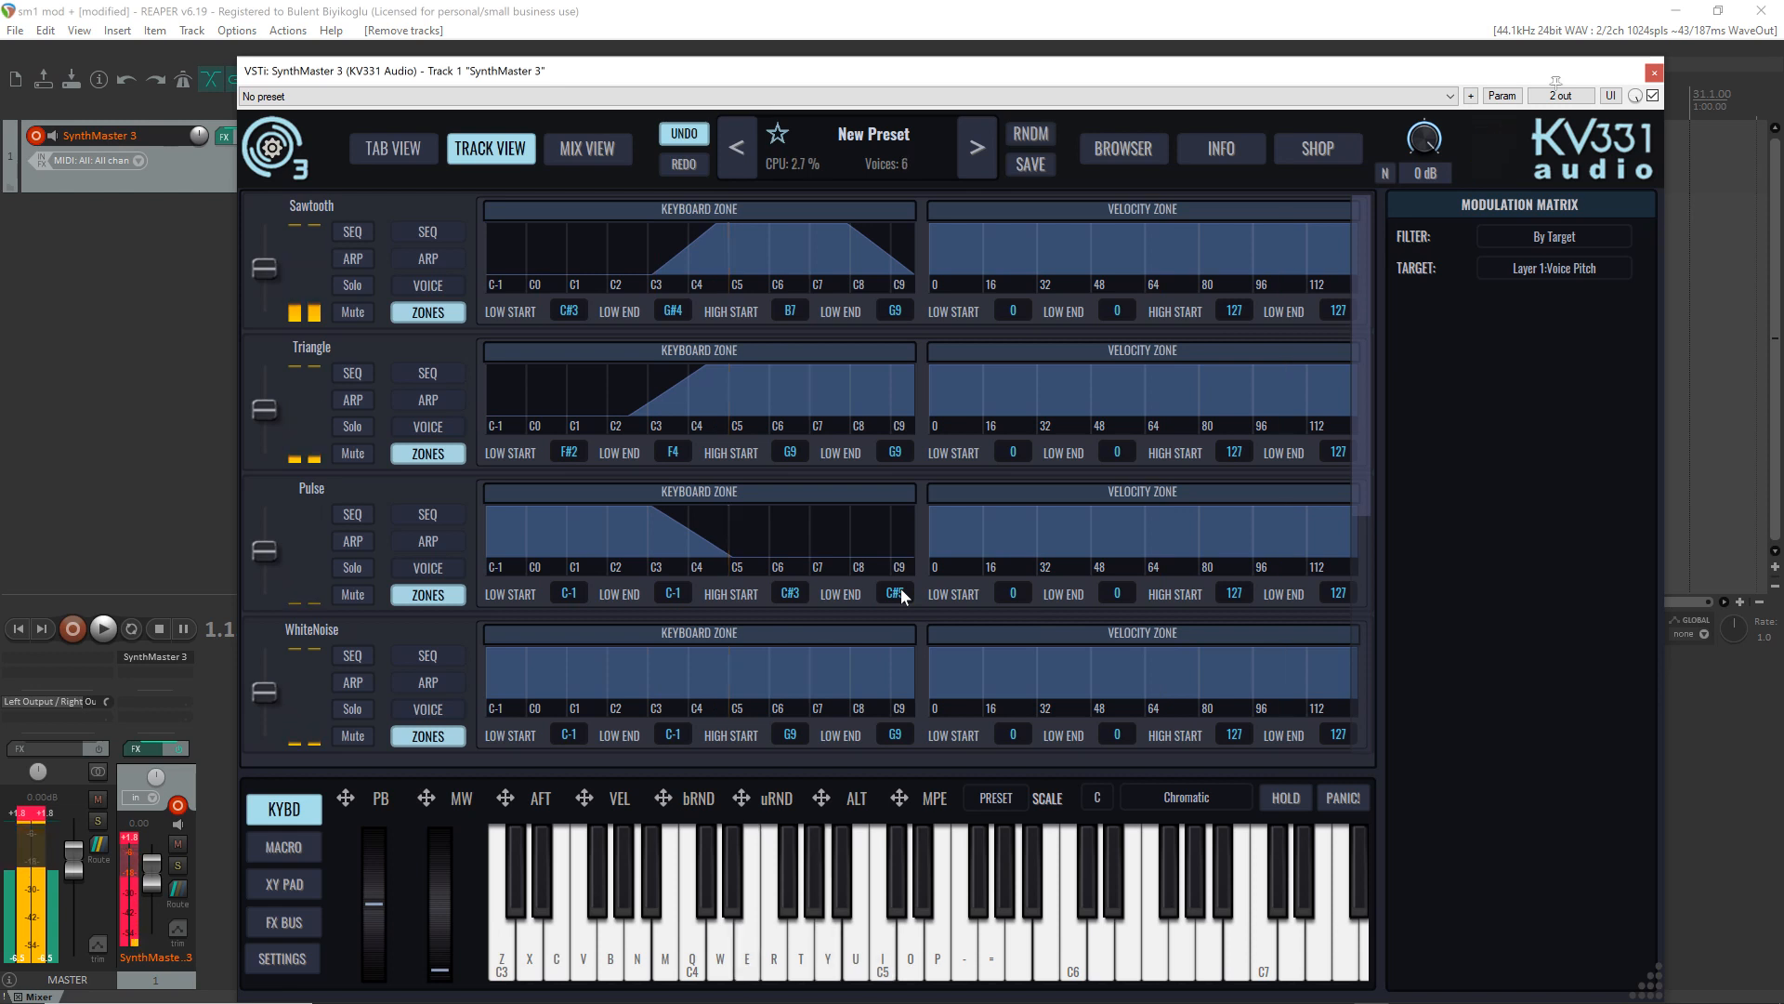
{"action": "key", "text": "e"}
{"action": "key", "text": "y"}
{"action": "key", "text": "i"}
{"action": "key", "text": "i"}
{"action": "key", "text": "r"}
{"action": "key", "text": "r"}
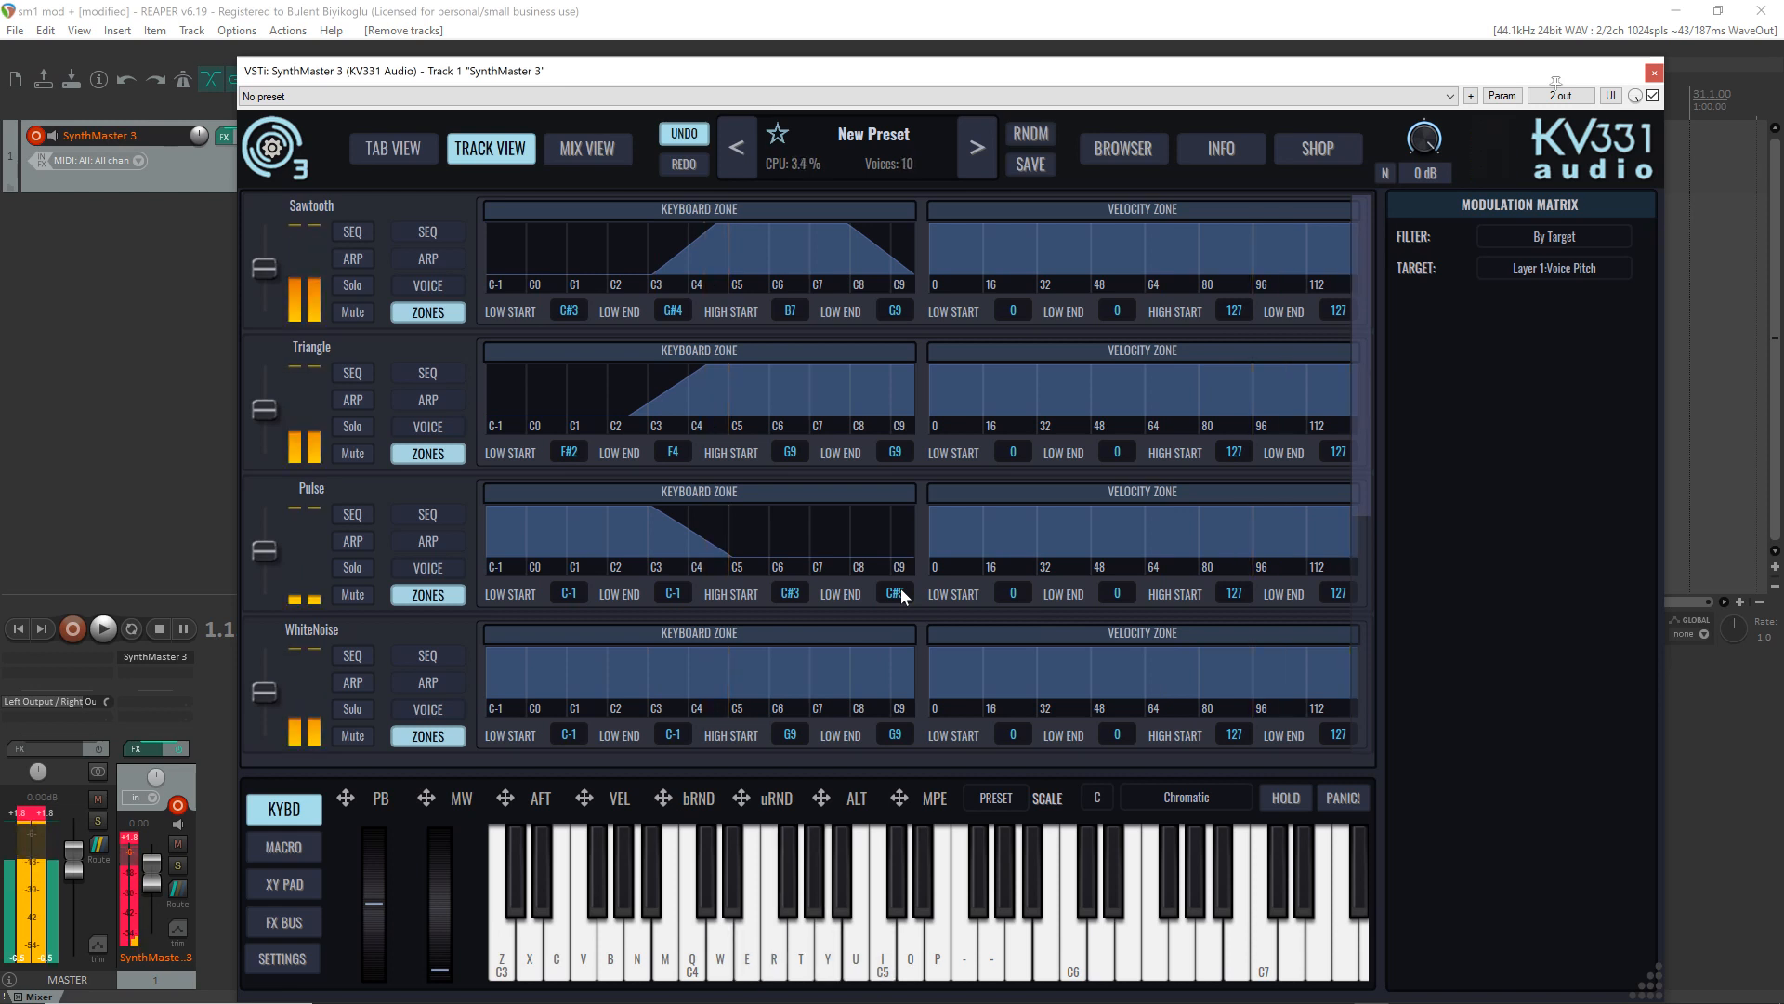
{"action": "key", "text": "t"}
{"action": "key", "text": "p"}
{"action": "key", "text": "i"}
{"action": "key", "text": "i"}
{"action": "key", "text": "p"}
{"action": "key", "text": "u"}
{"action": "key", "text": "o"}
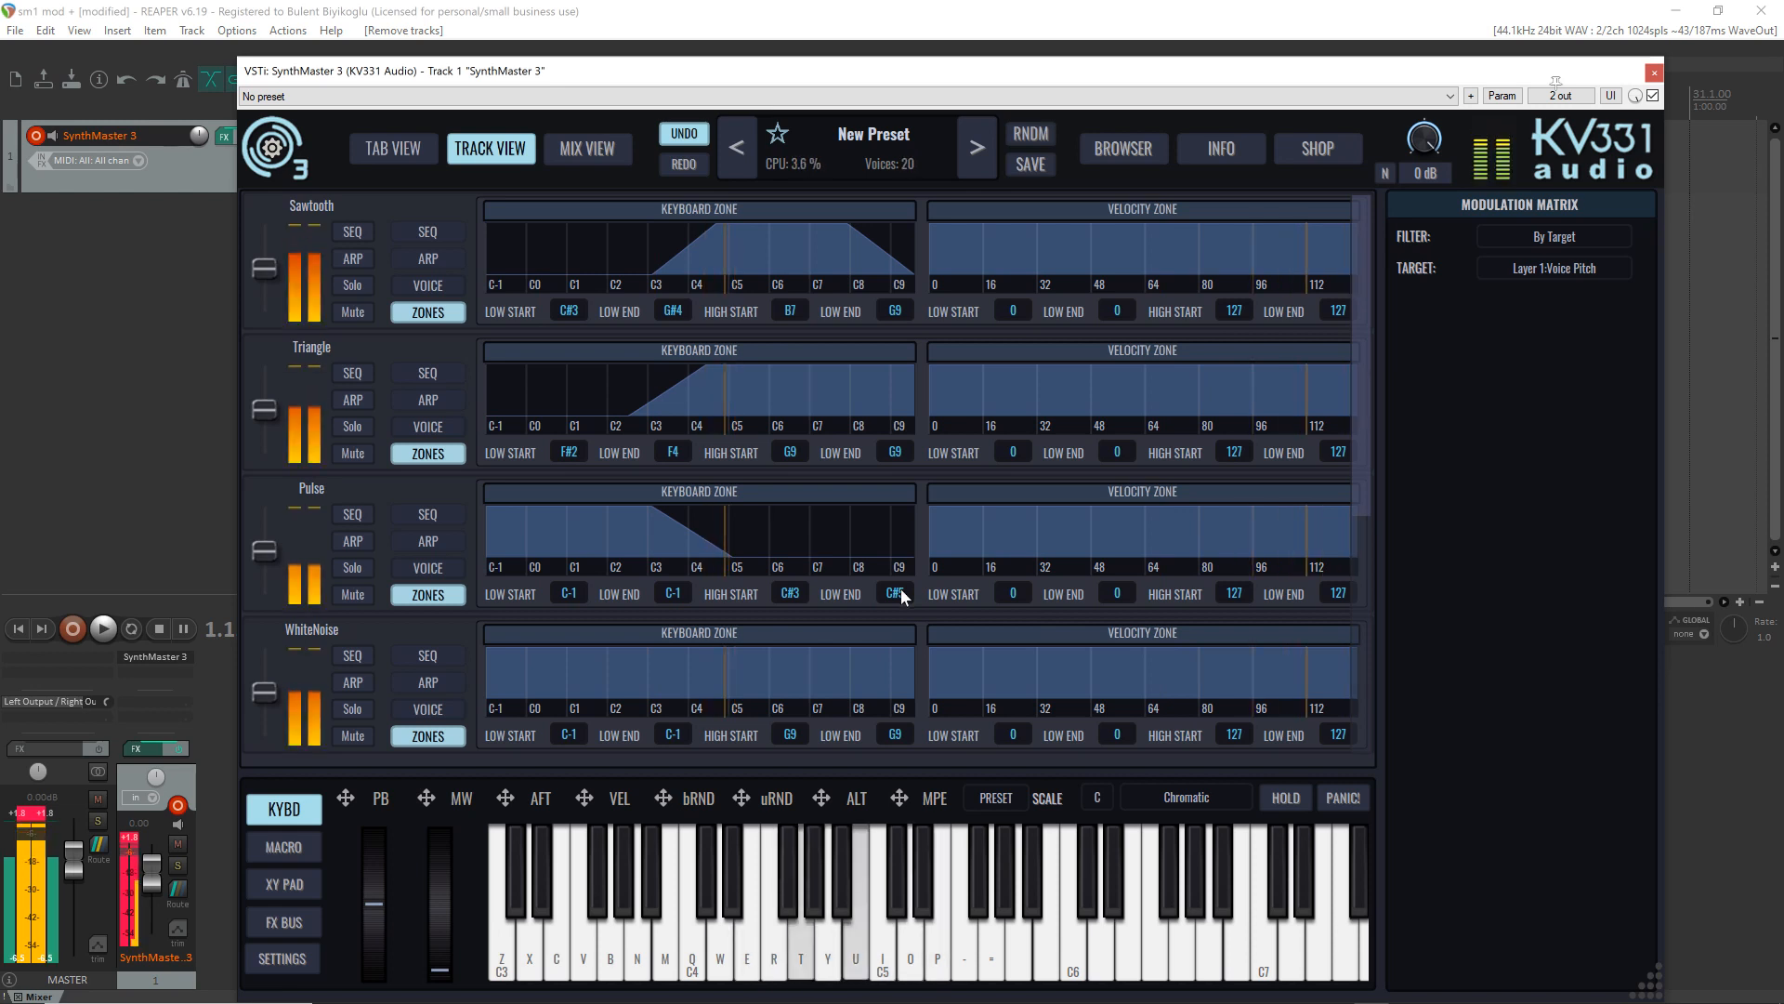
{"action": "key", "text": "i"}
{"action": "key", "text": "o"}
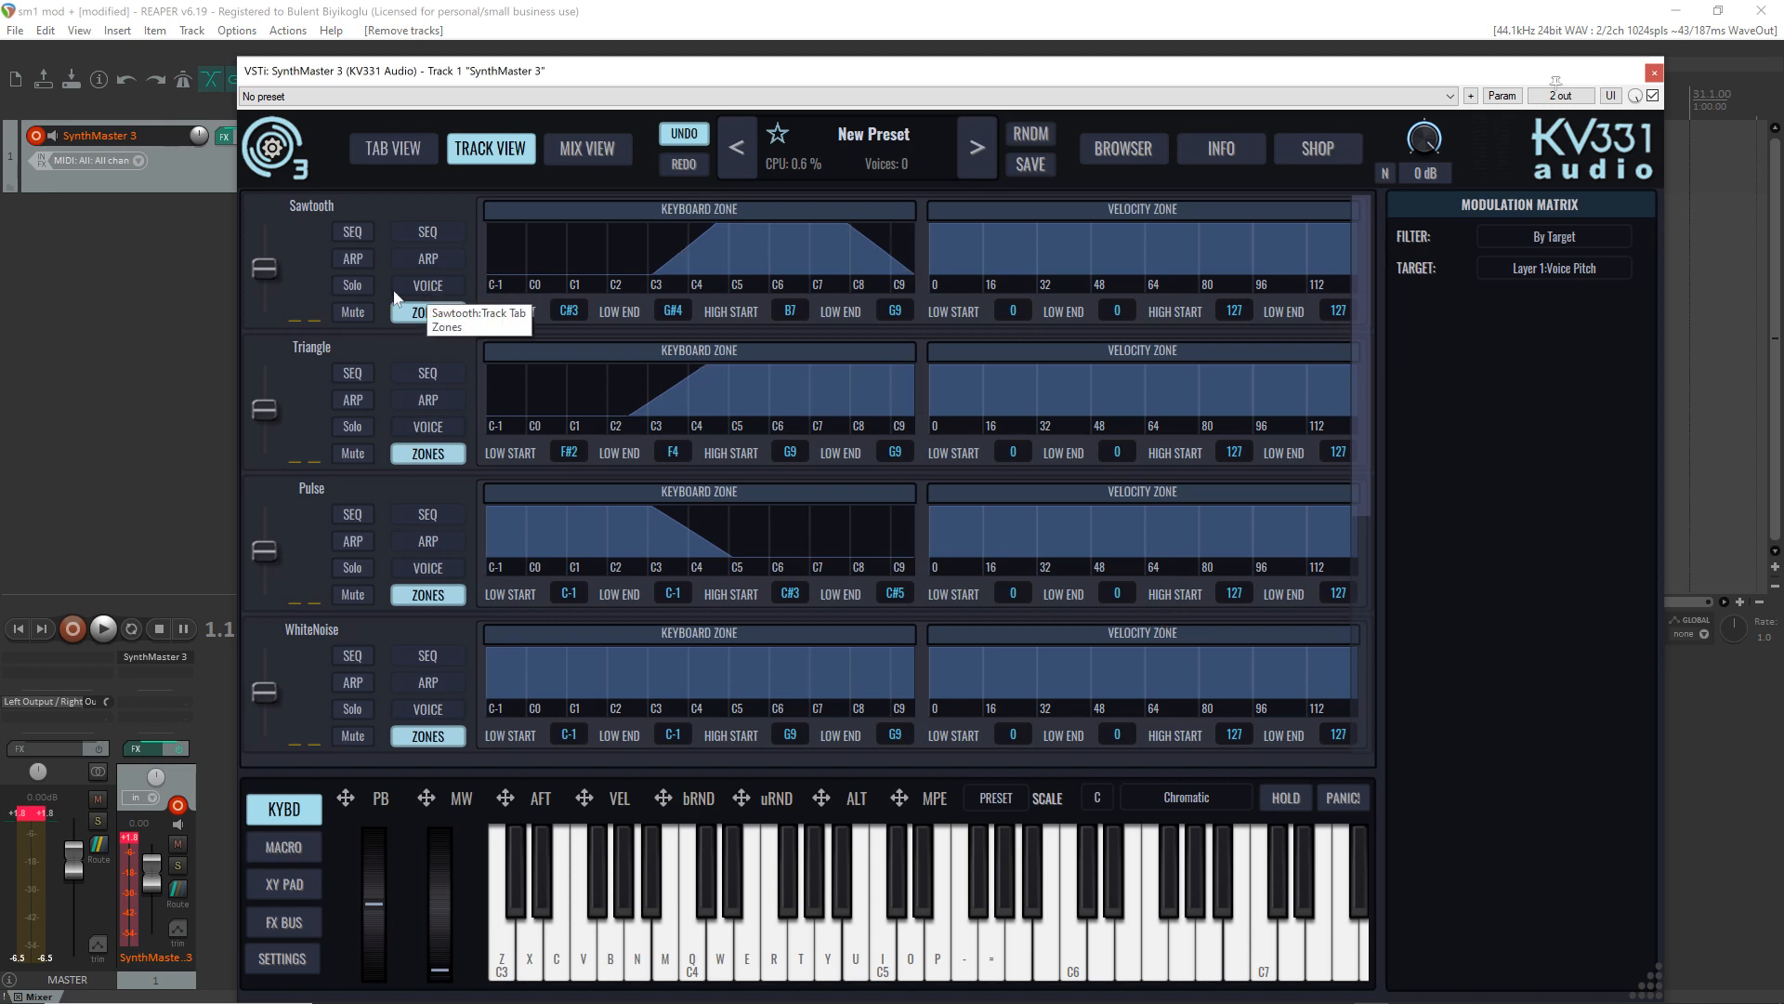
Step: Show the voice settings for all layers again
{"action": "left_click", "coordinate": [423, 288]}
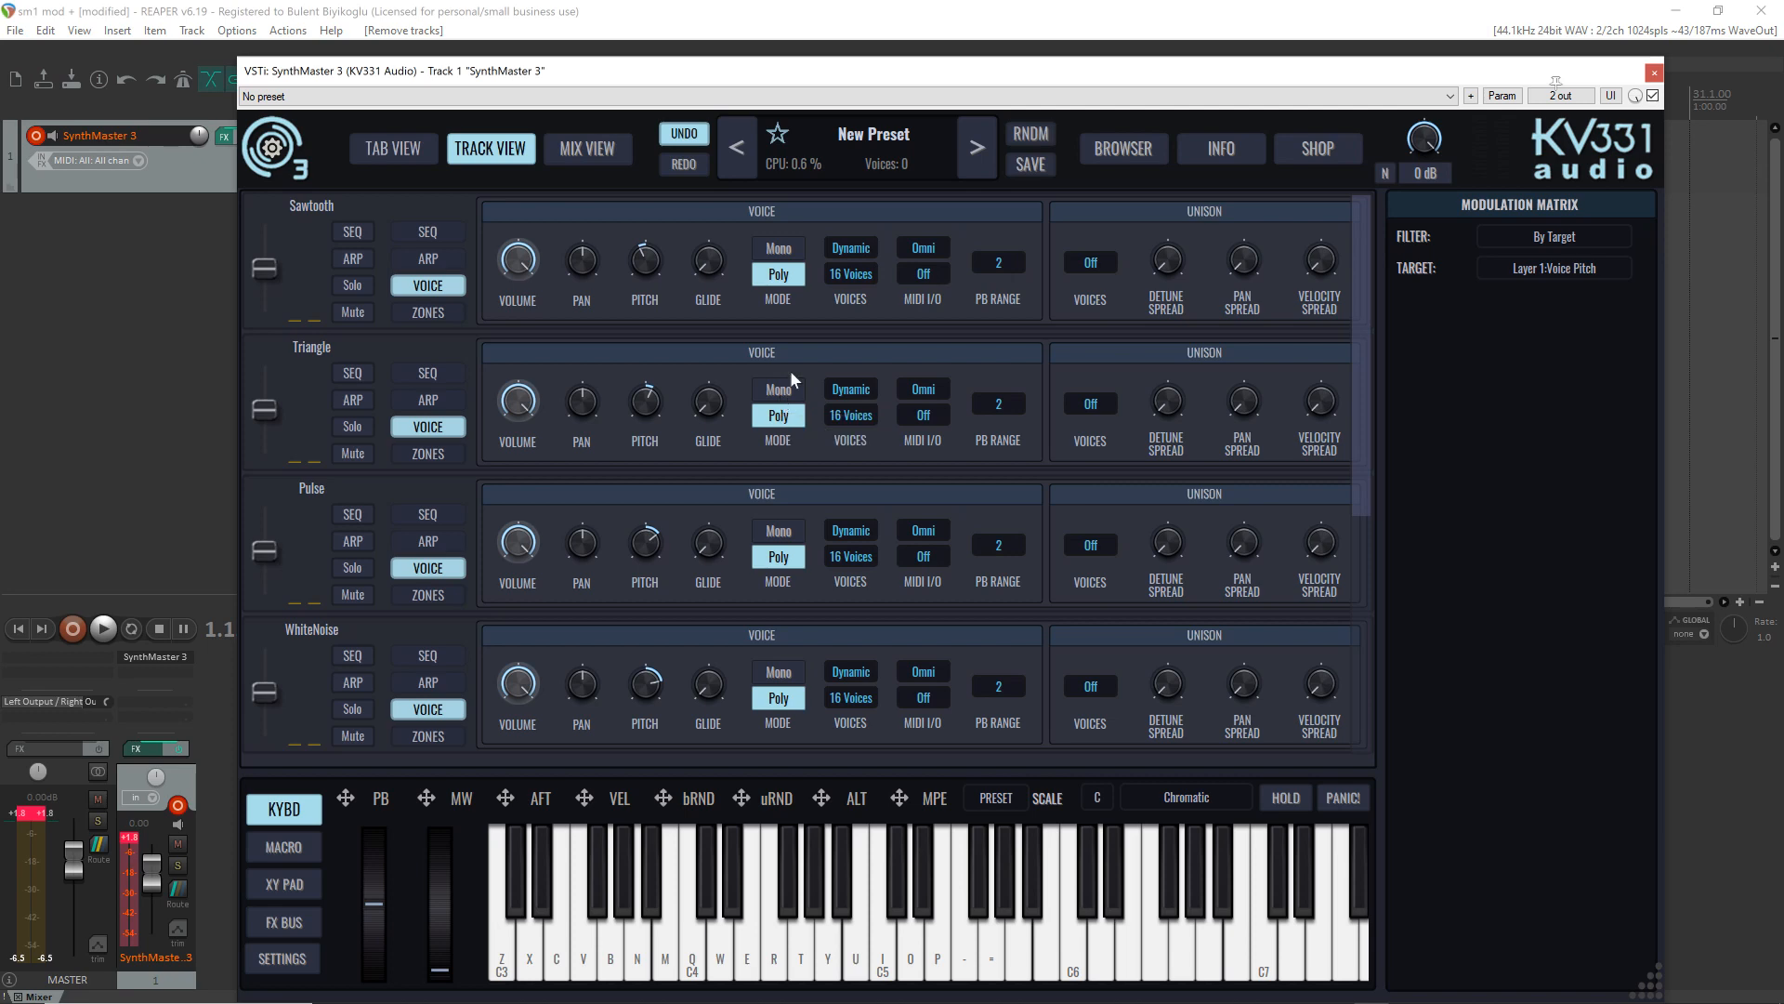
Step: Switch to the tabbed layer view and show the Triangle layer's module routing
{"action": "left_click", "coordinate": [398, 153]}
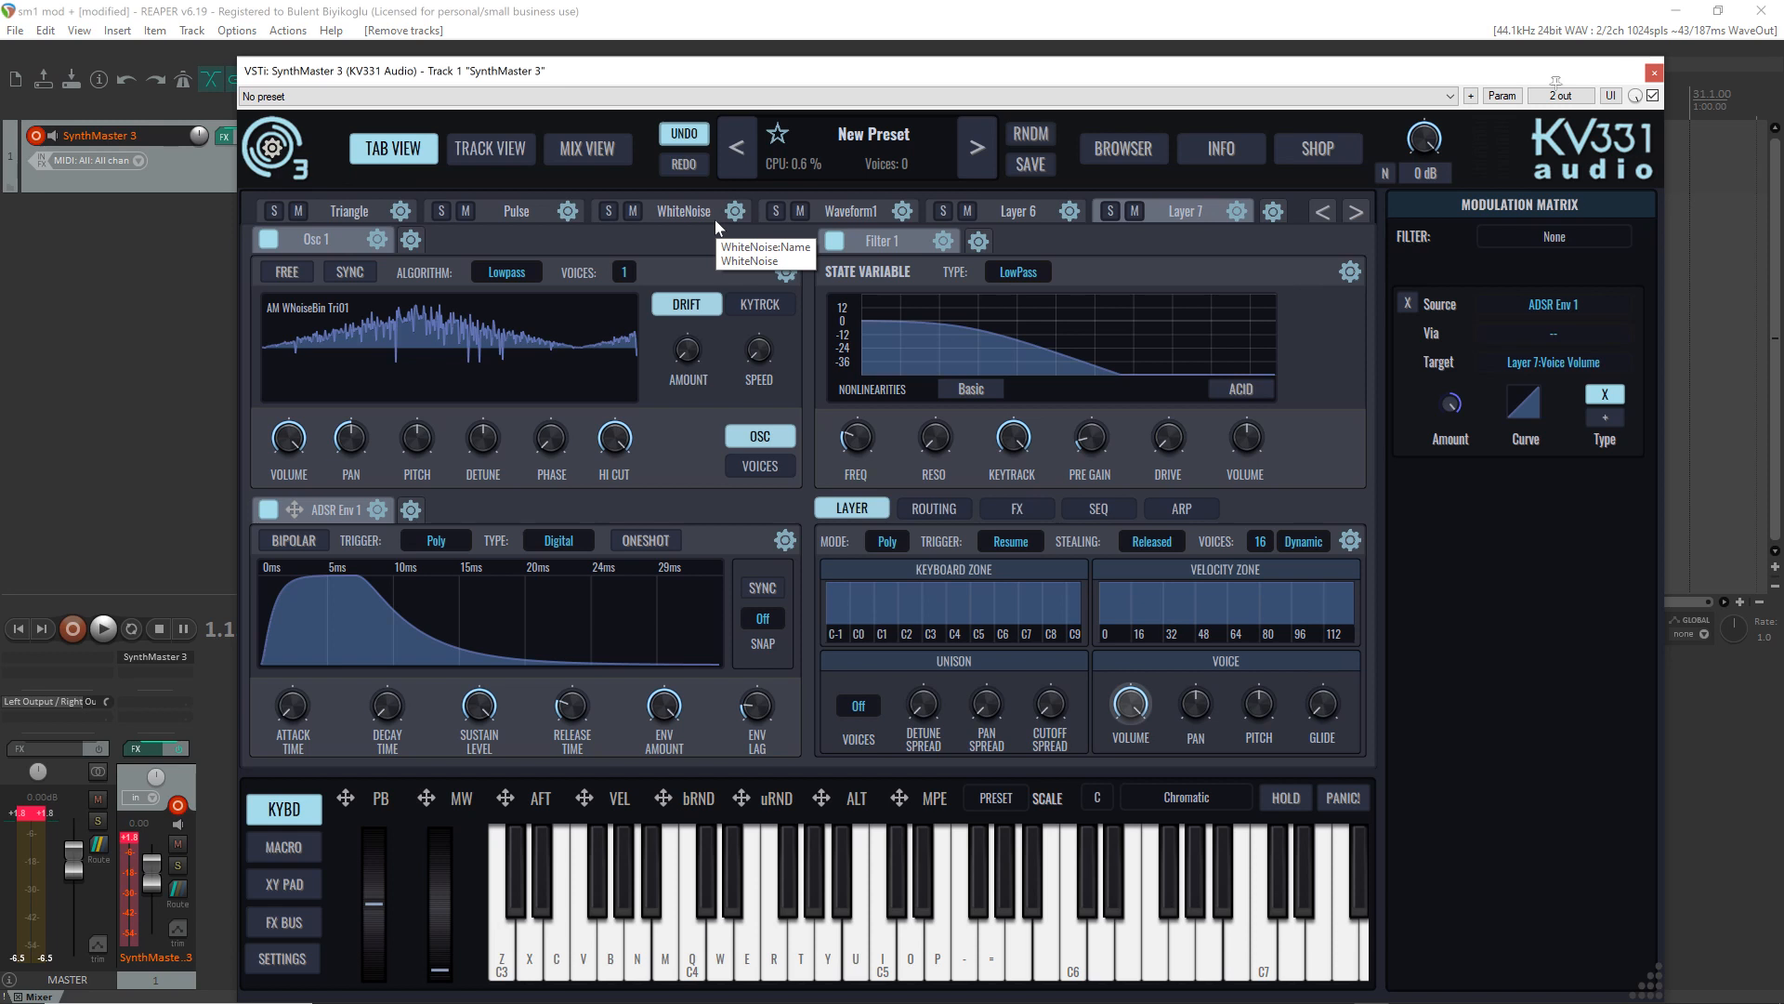
{"action": "left_click", "coordinate": [365, 211]}
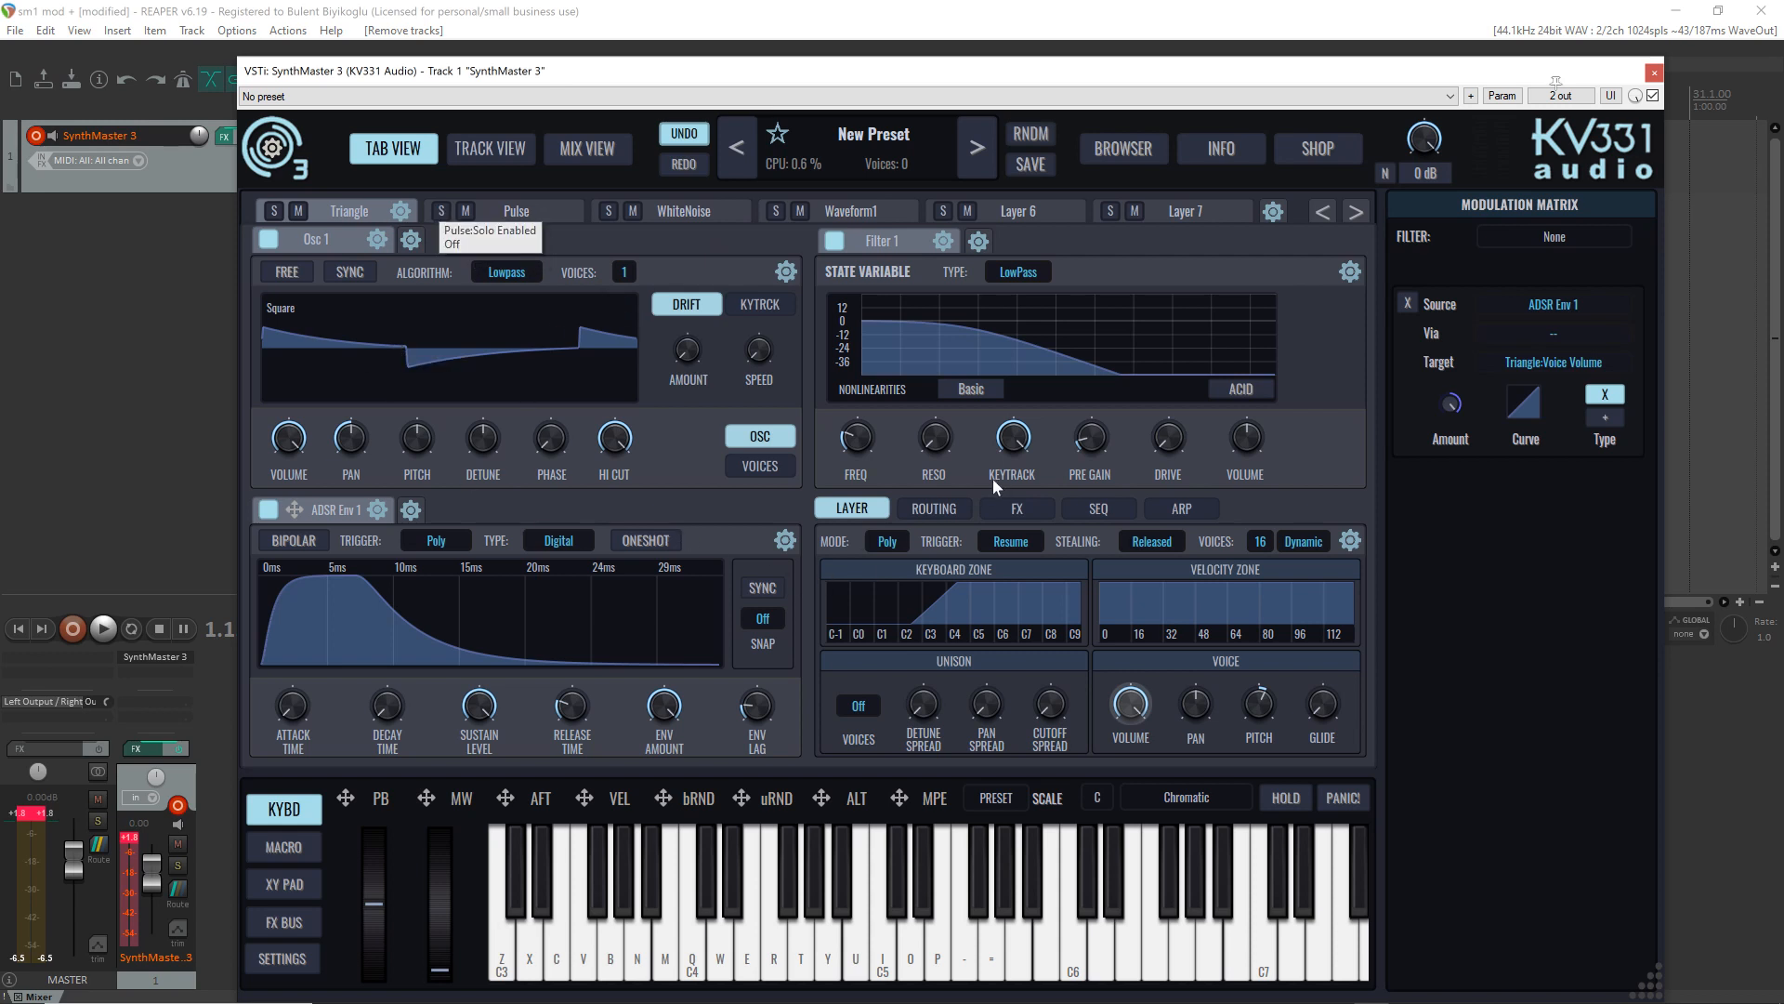
{"action": "left_click", "coordinate": [935, 511]}
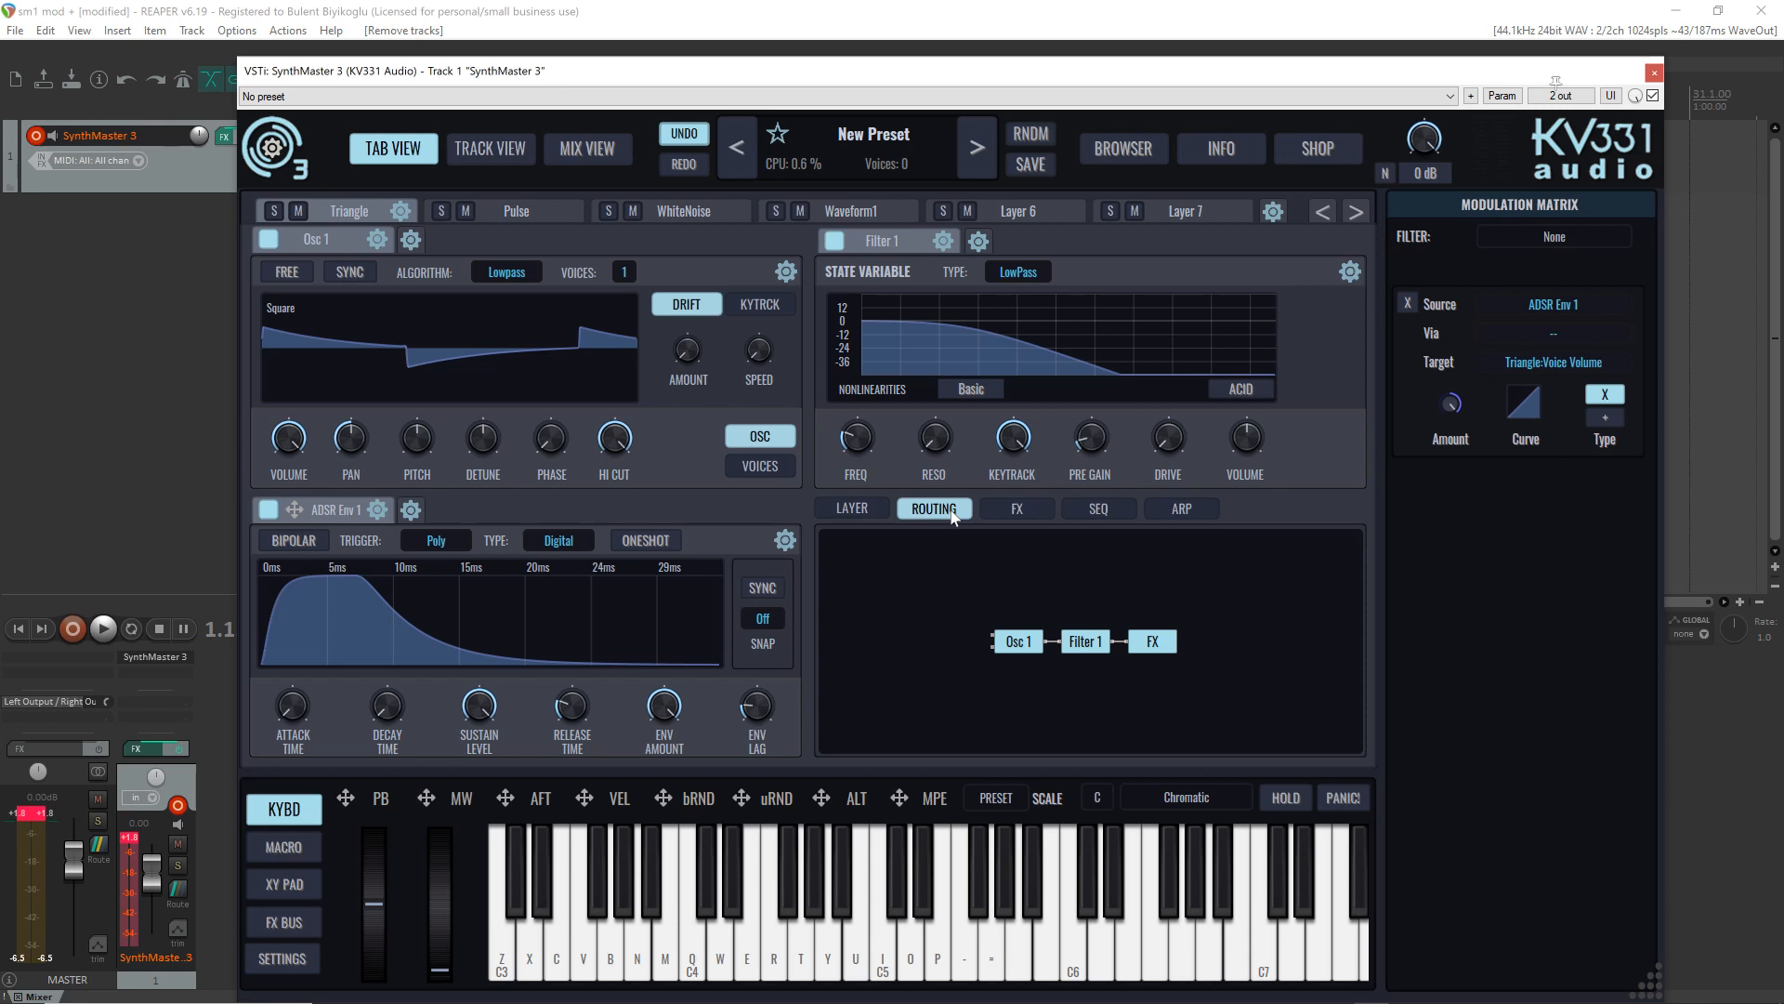
{"action": "left_click", "coordinate": [412, 240]}
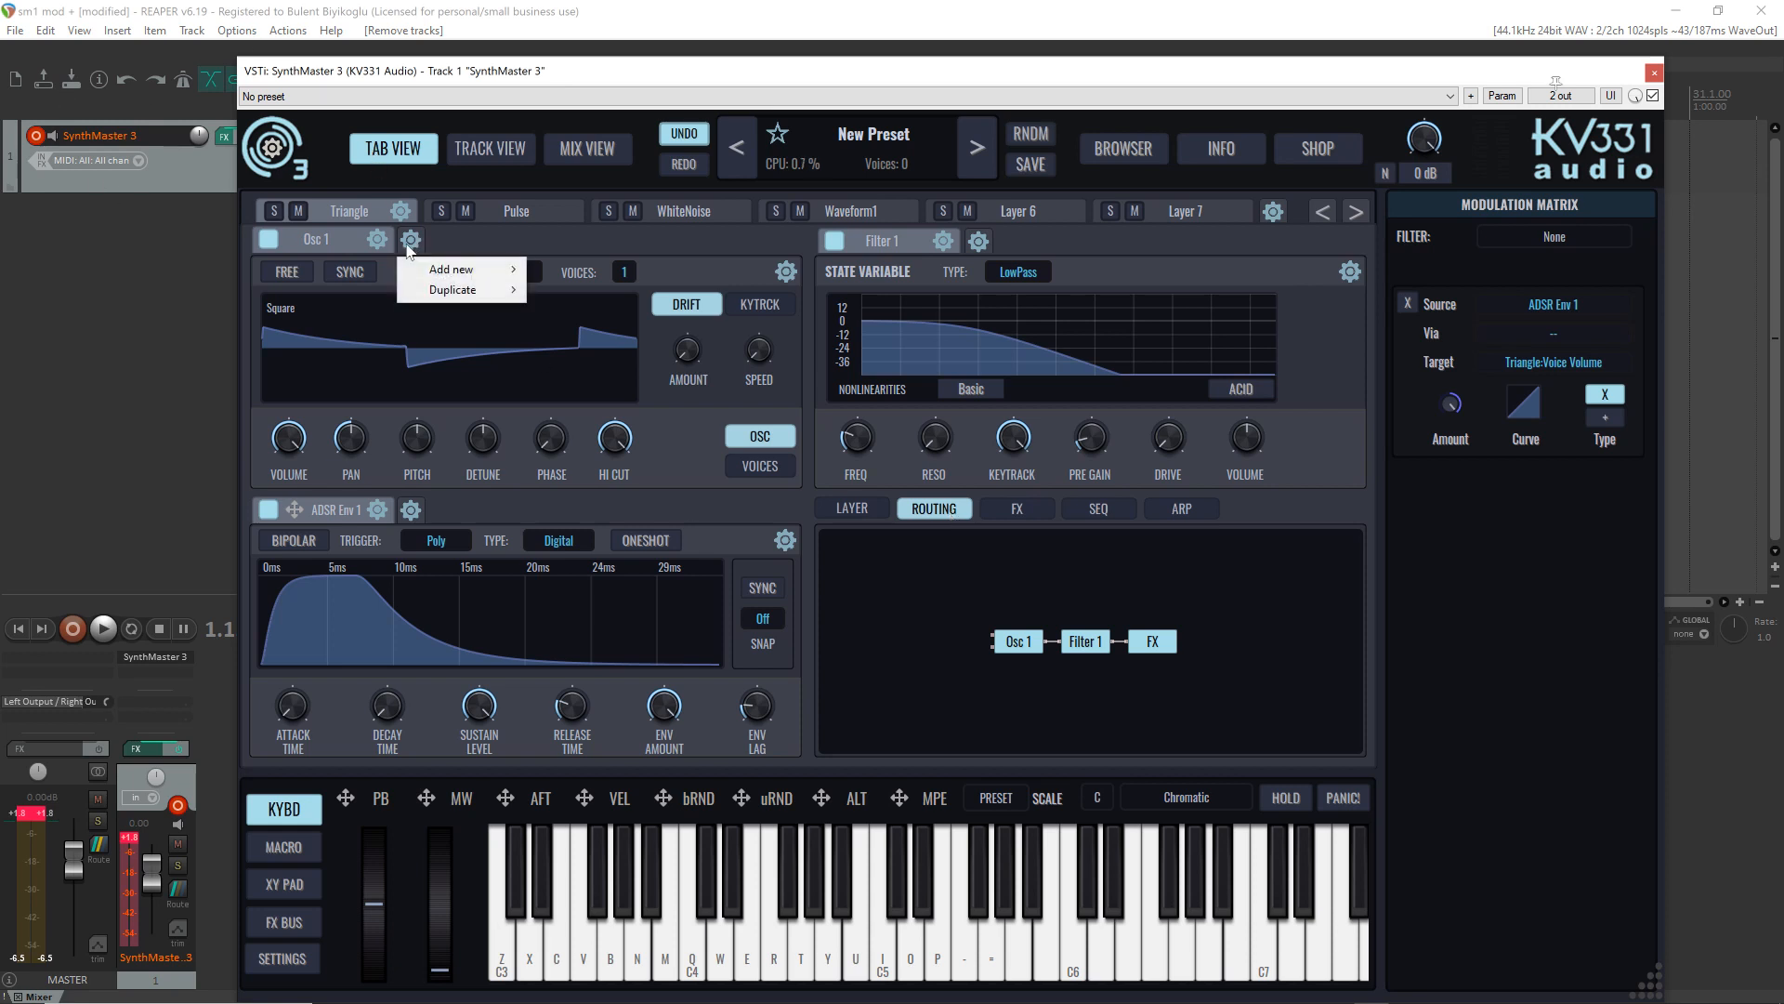
{"action": "mouse_move", "coordinate": [502, 269]}
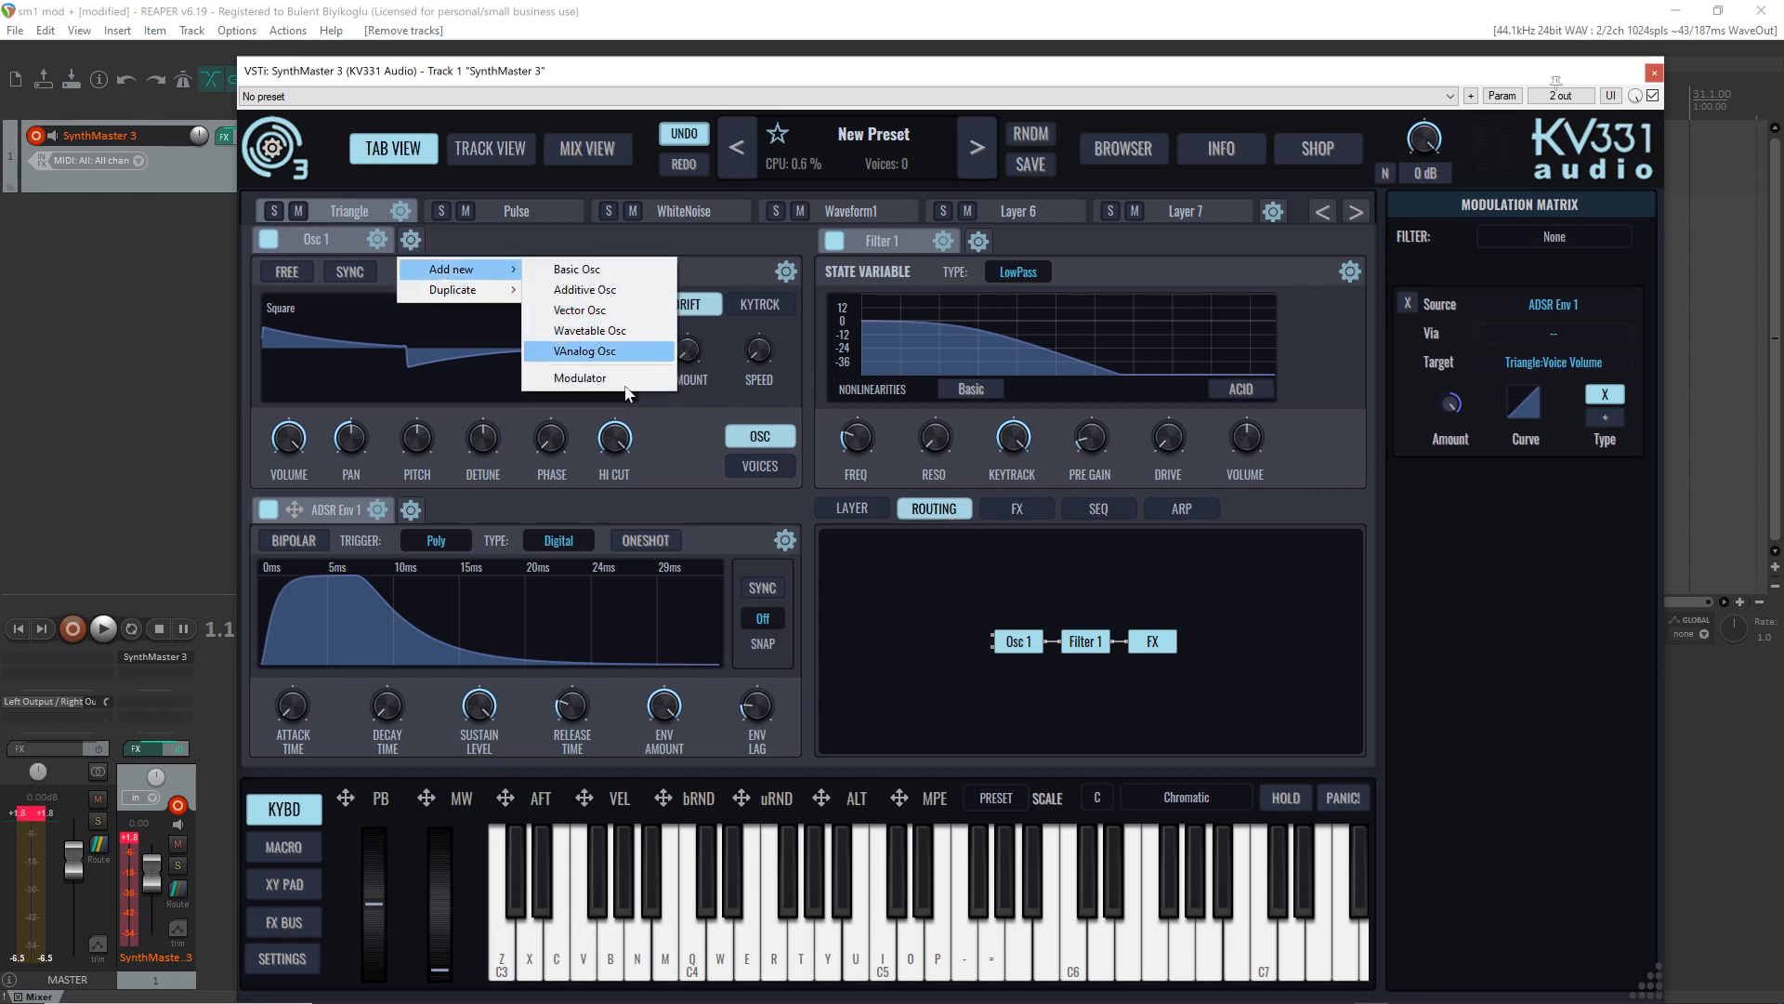
{"action": "left_click", "coordinate": [978, 244]}
{"action": "mouse_move", "coordinate": [1014, 271]}
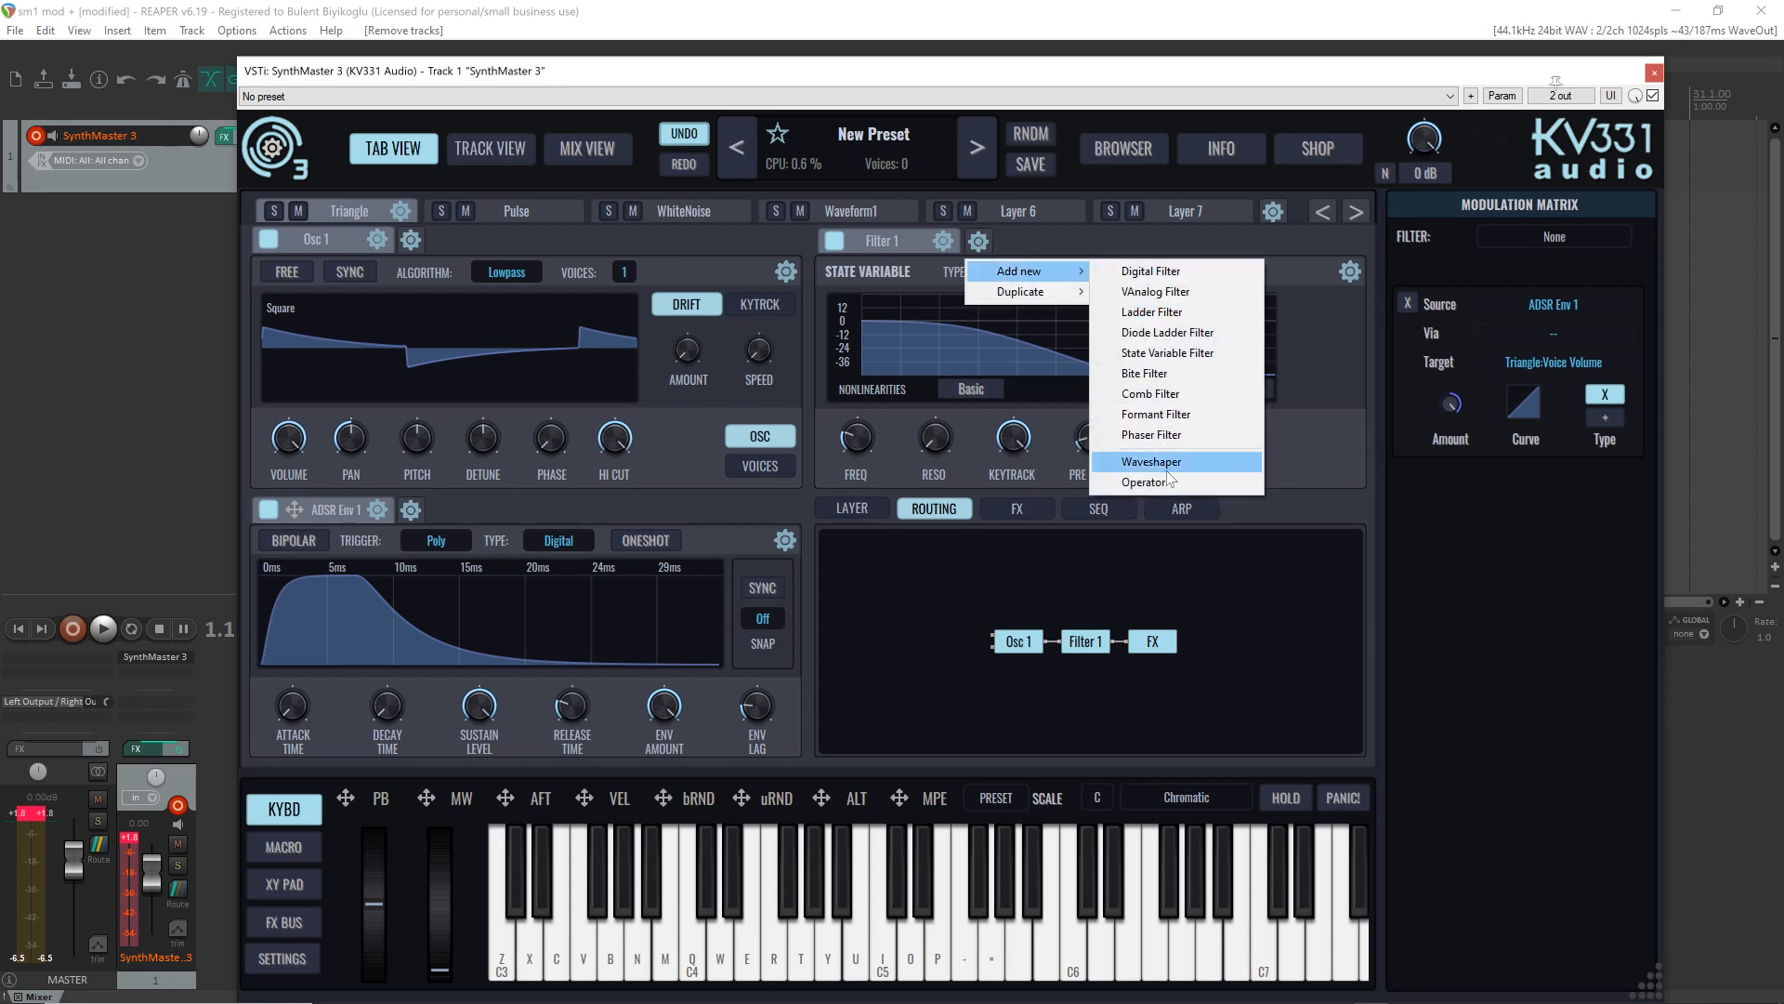
{"action": "left_click", "coordinate": [682, 253]}
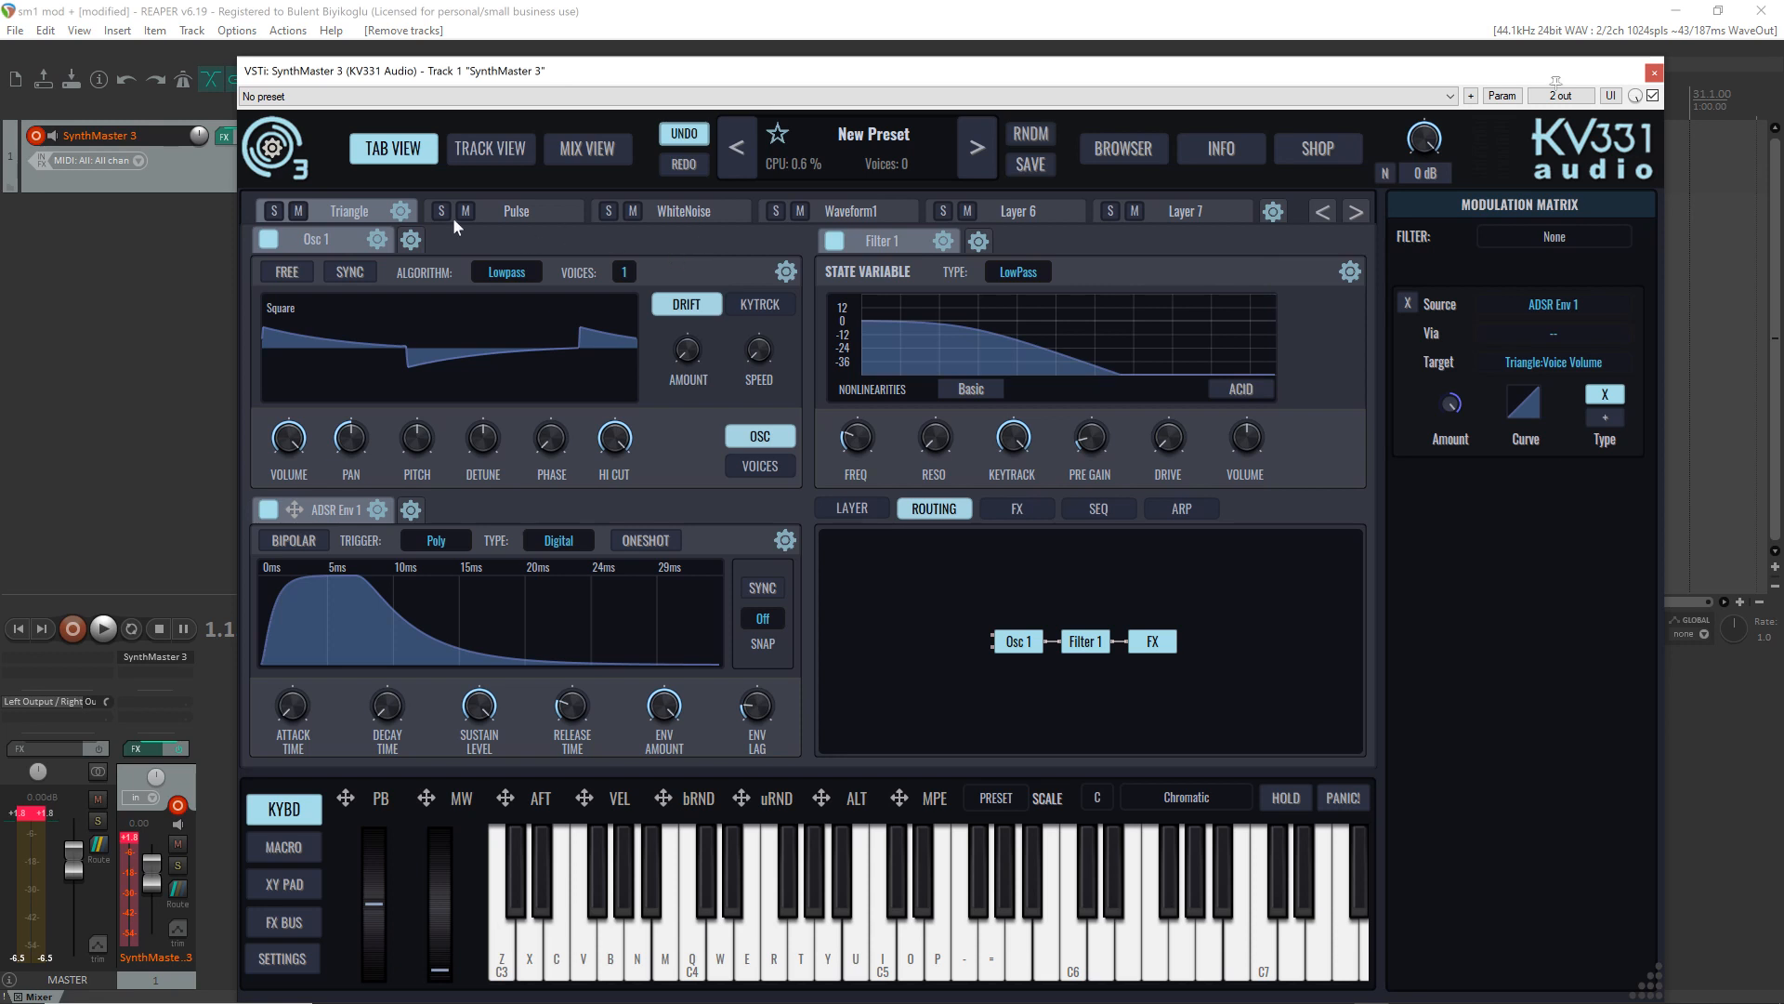
Step: Solo the Triangle layer and add a Waveshaper module to it
{"action": "left_click", "coordinate": [274, 211]}
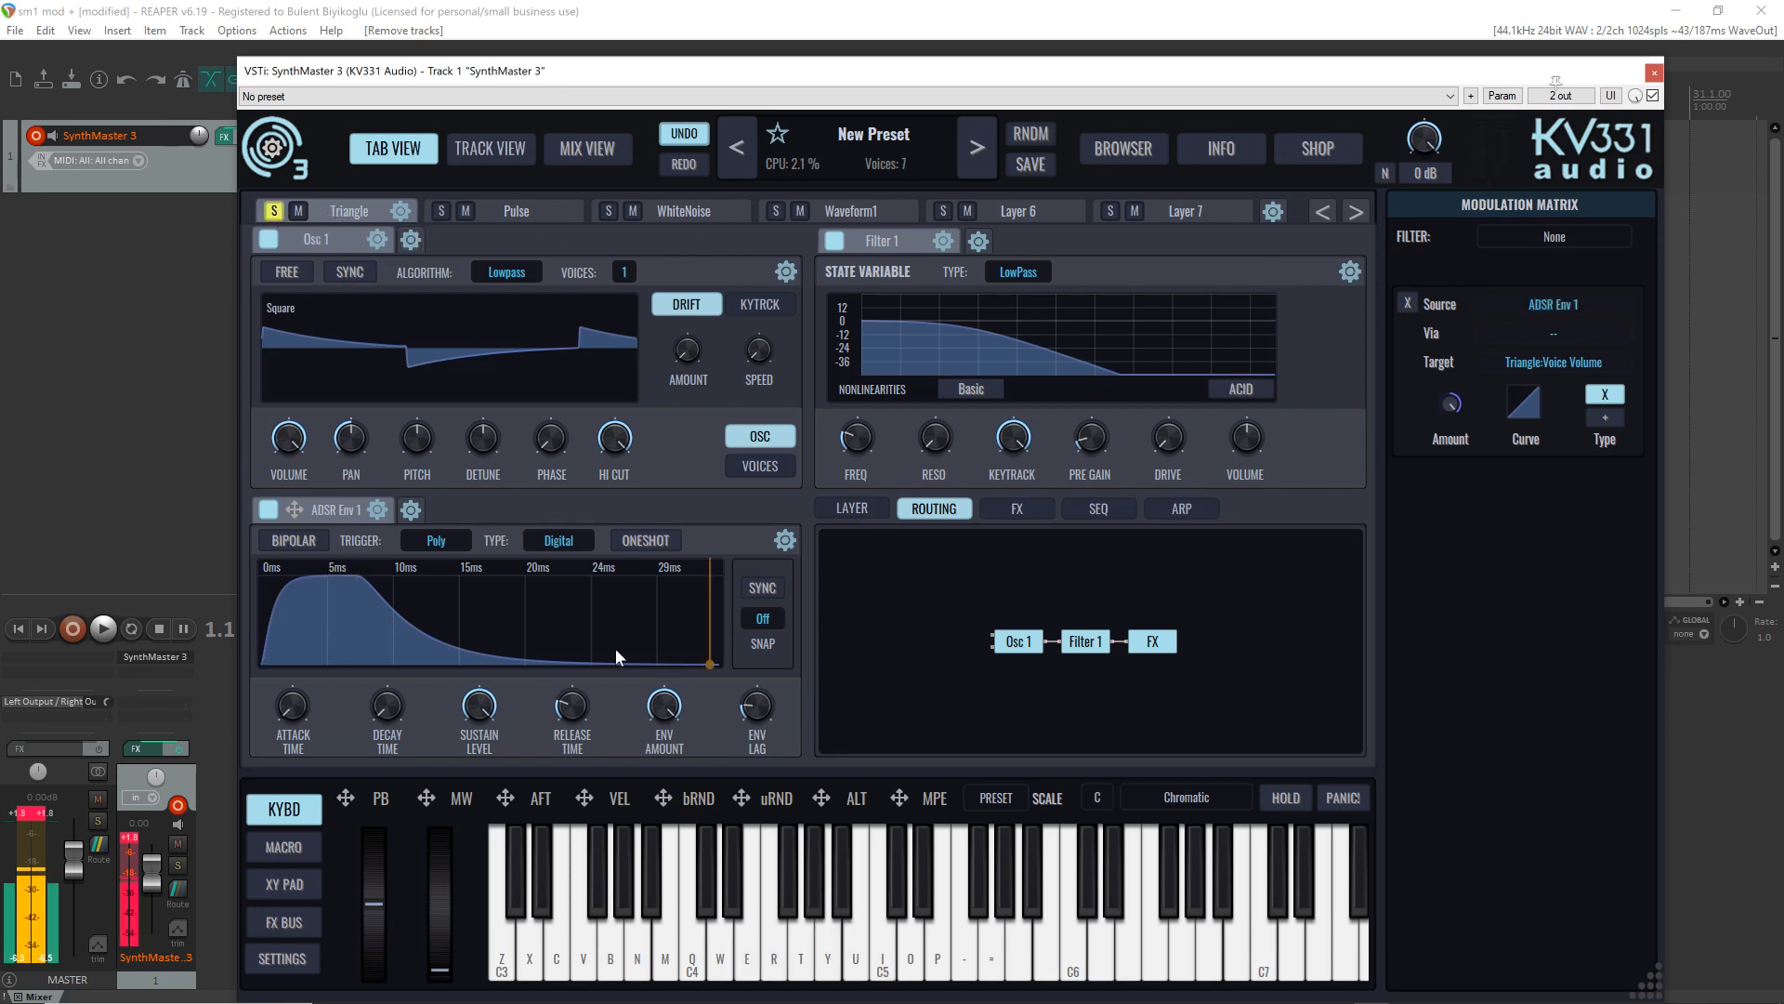
{"action": "left_click", "coordinate": [980, 246]}
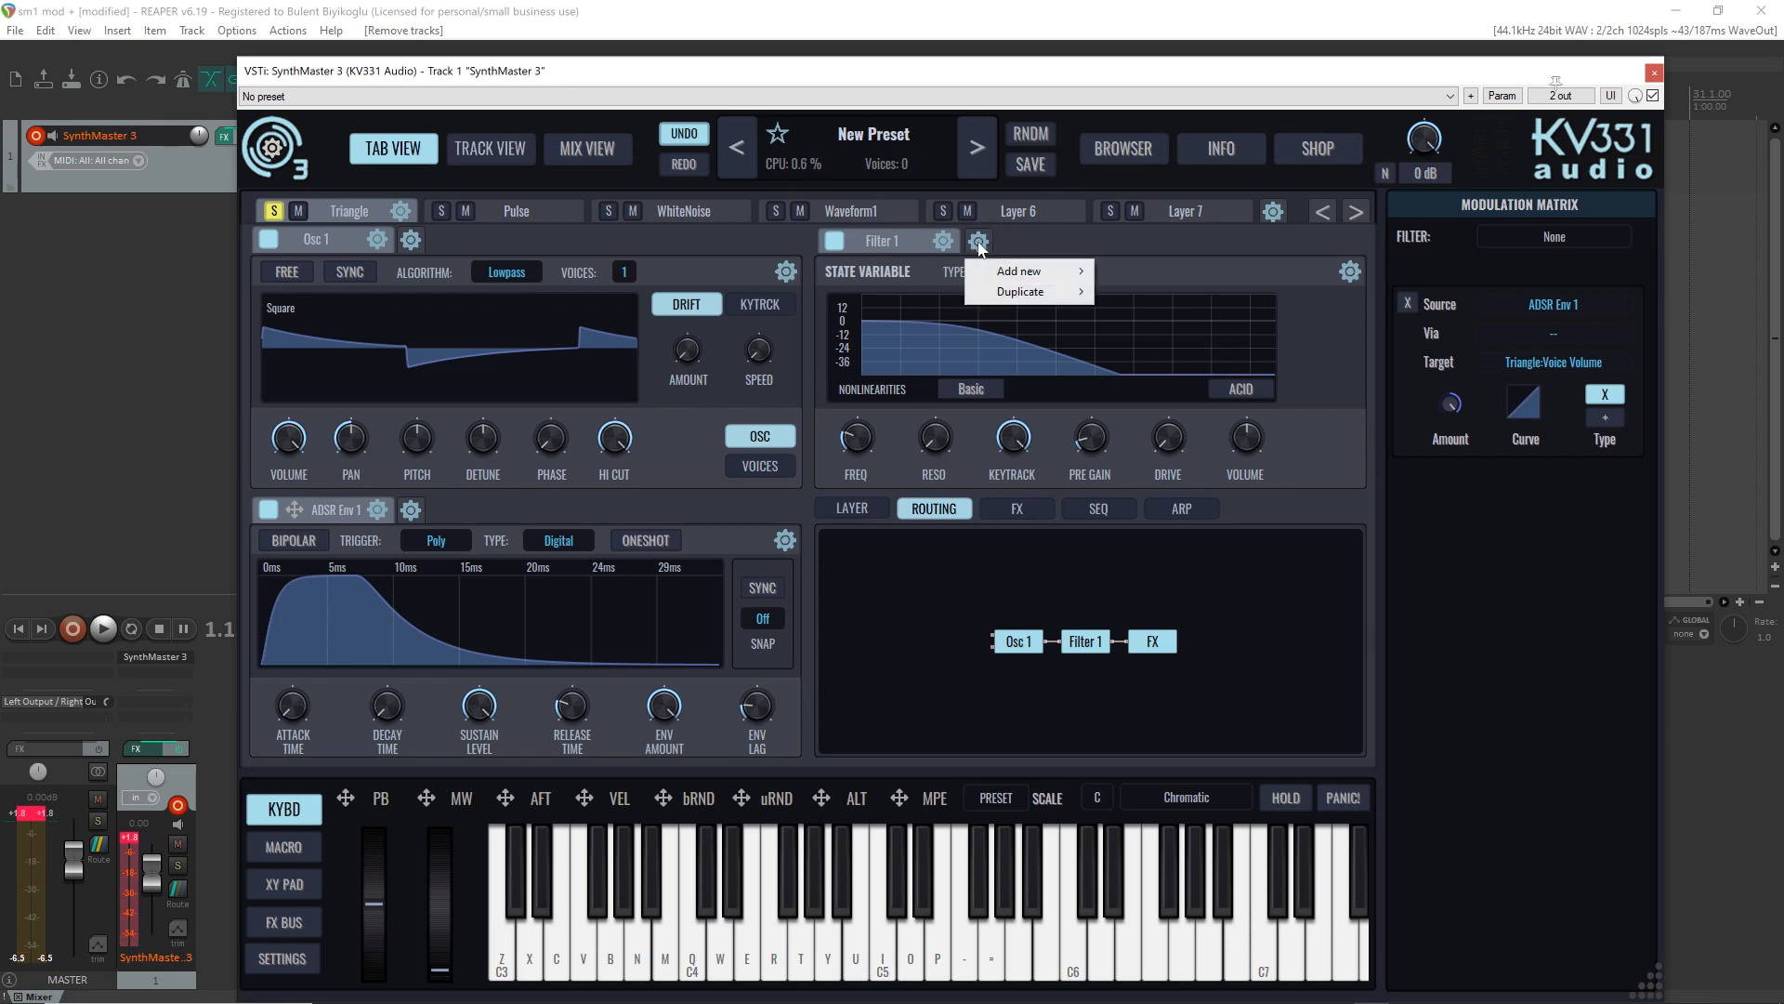
{"action": "mouse_move", "coordinate": [1005, 277]}
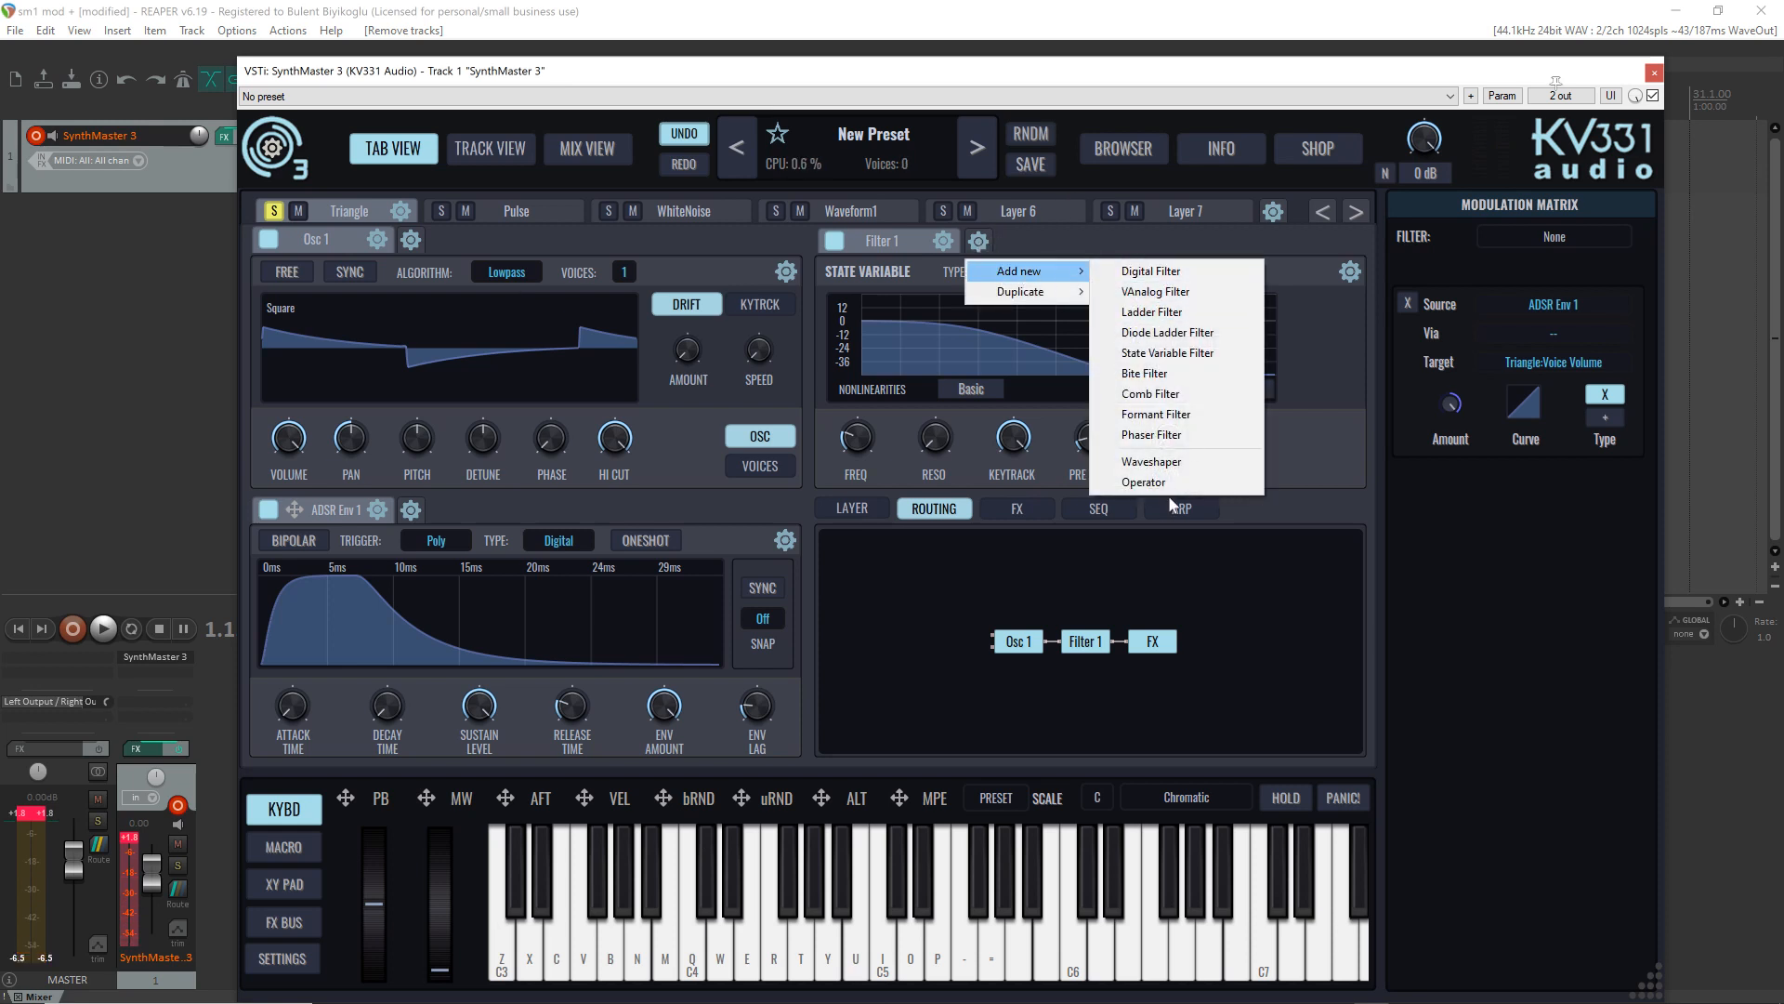
{"action": "left_click", "coordinate": [1151, 462]}
Step: Insert Shaper 1 between Filter 1 and FX in the routing and raise its drive
{"action": "left_click_drag", "start_coordinate": [852, 554], "coordinate": [1271, 638]}
{"action": "left_click", "coordinate": [1161, 646]}
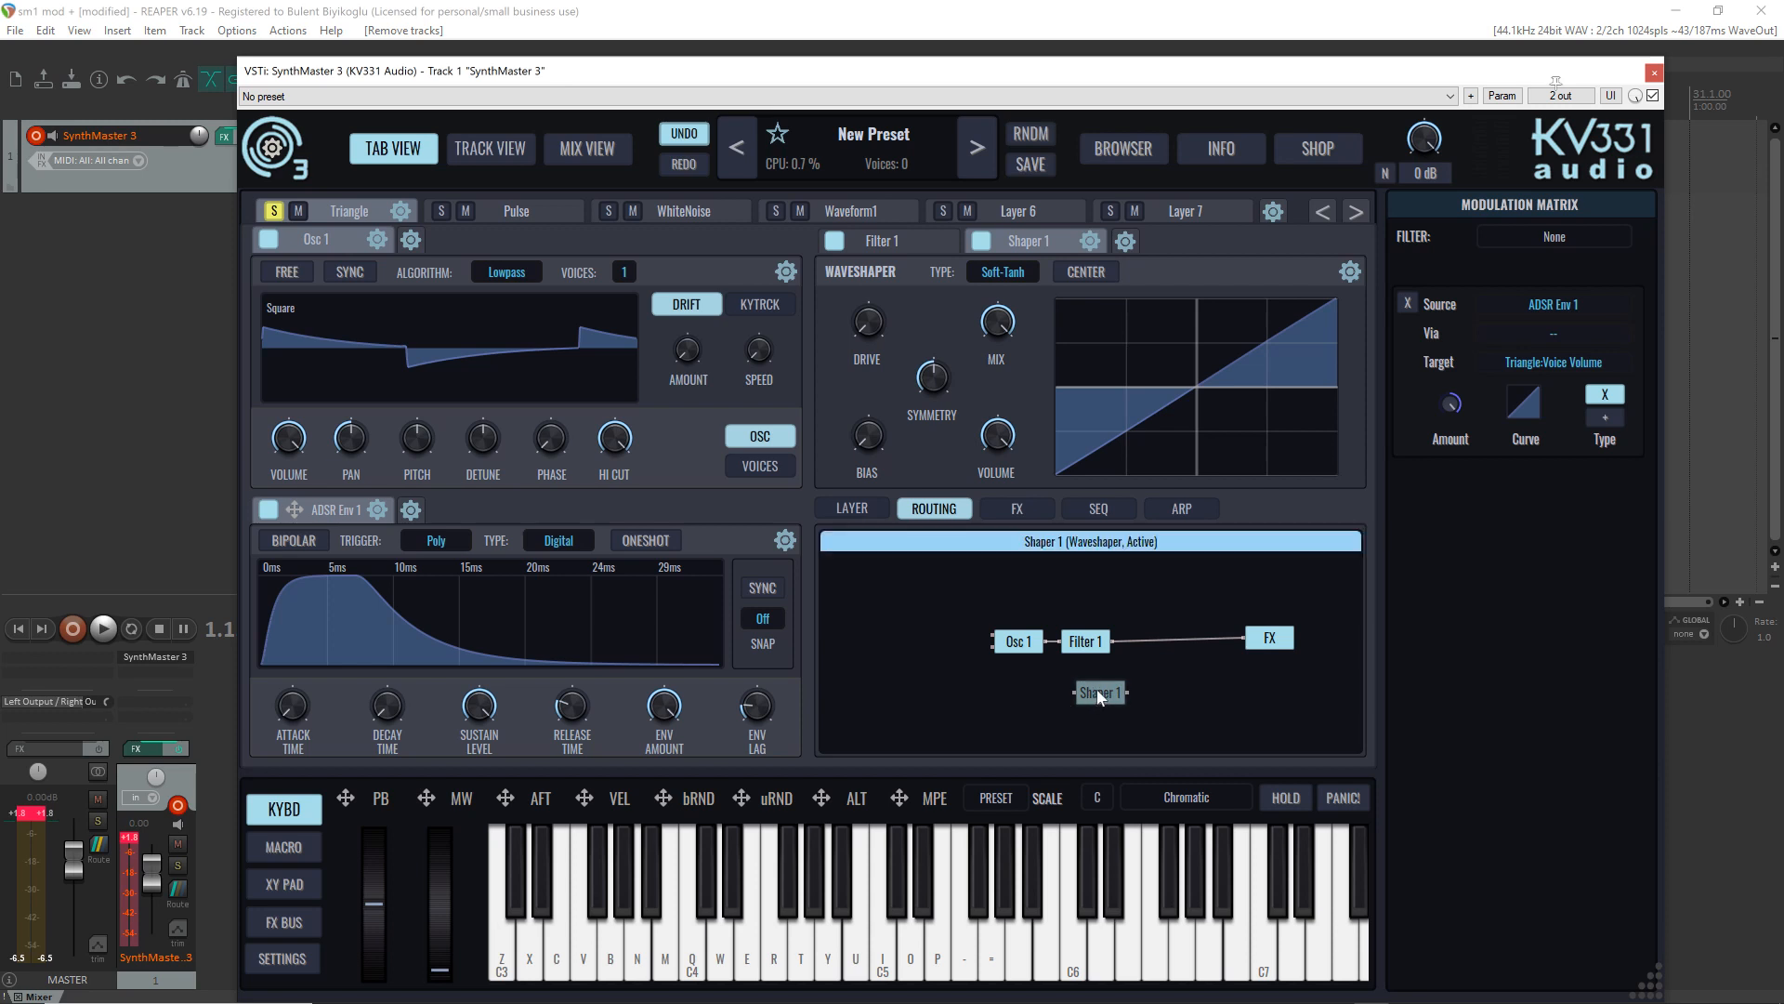
{"action": "left_click_drag", "start_coordinate": [1100, 695], "coordinate": [1186, 639]}
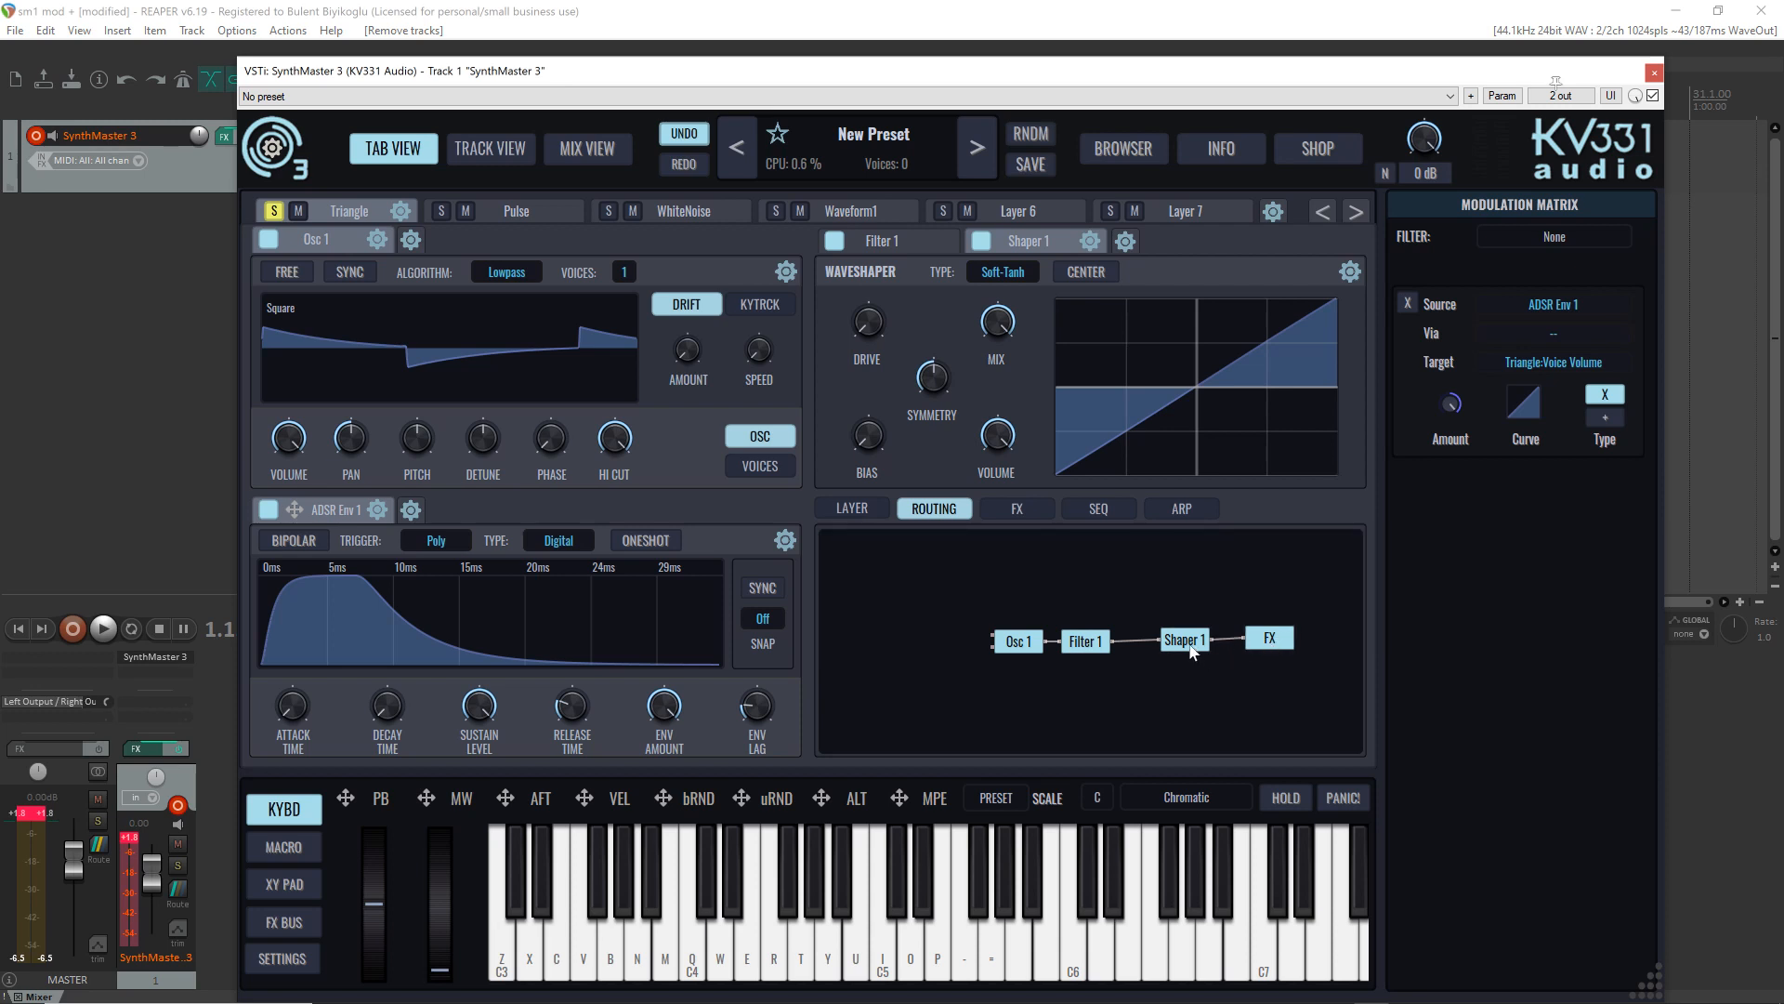
{"action": "left_click_drag", "start_coordinate": [1182, 645], "coordinate": [1223, 649]}
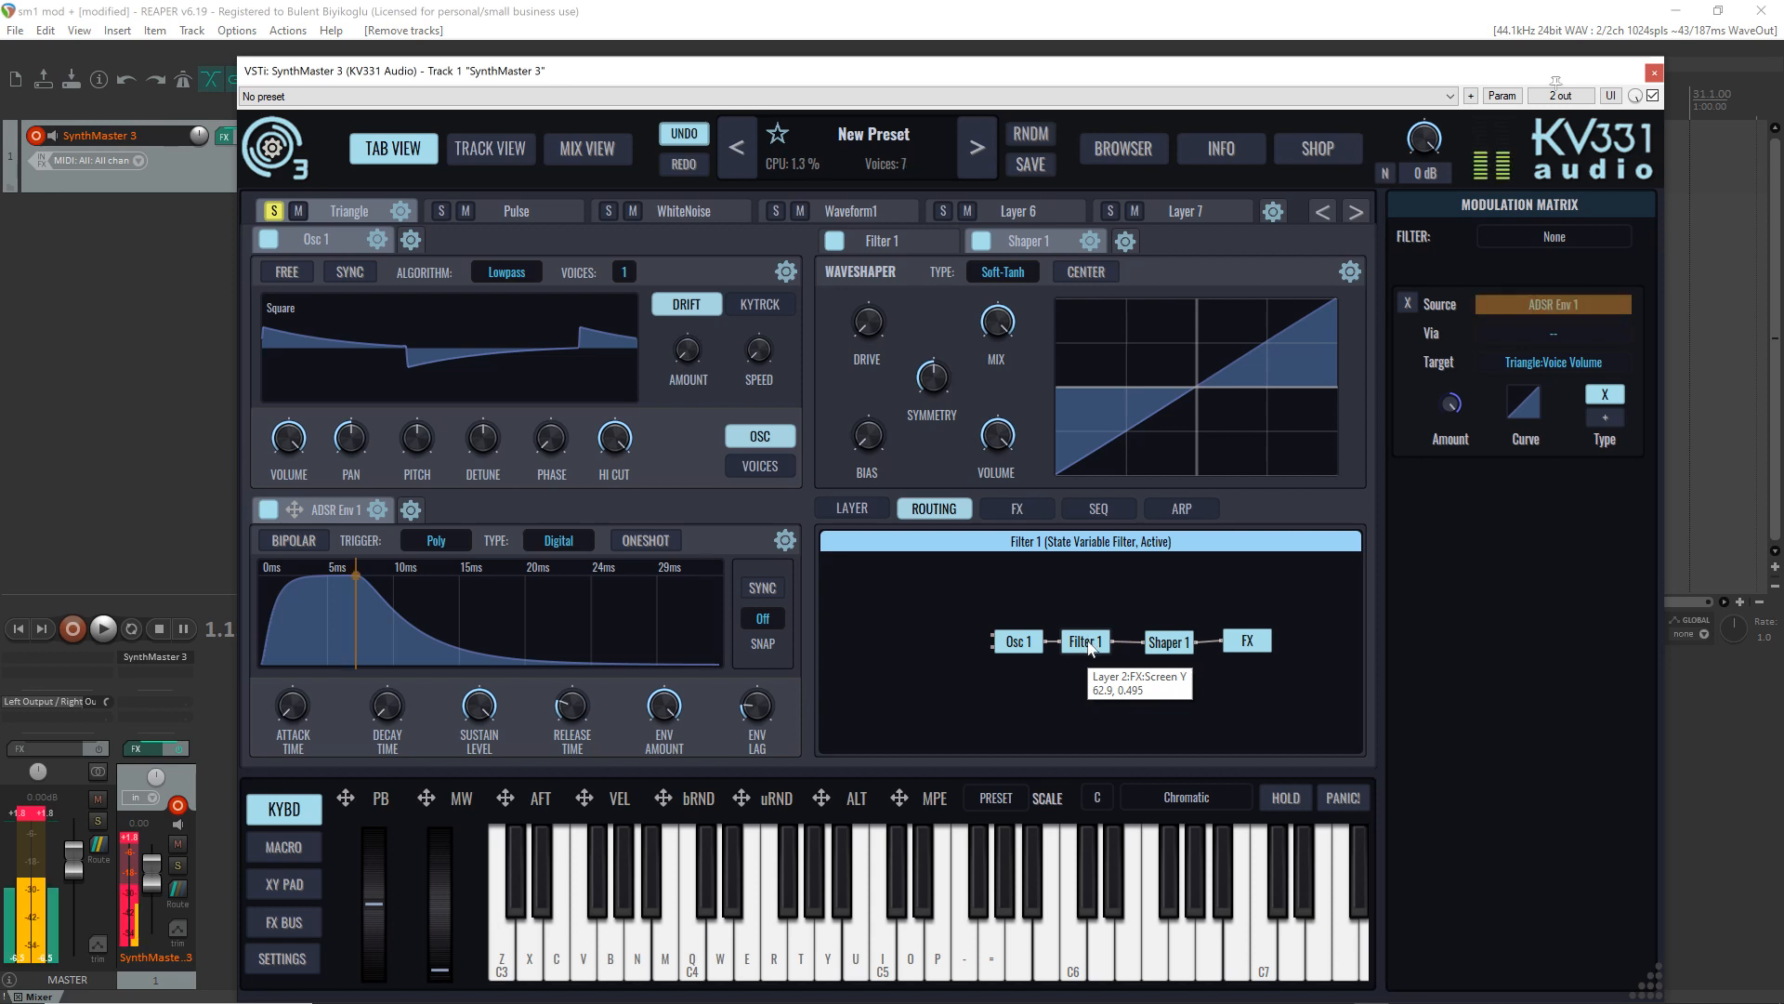
{"action": "left_click_drag", "start_coordinate": [868, 325], "coordinate": [862, 244]}
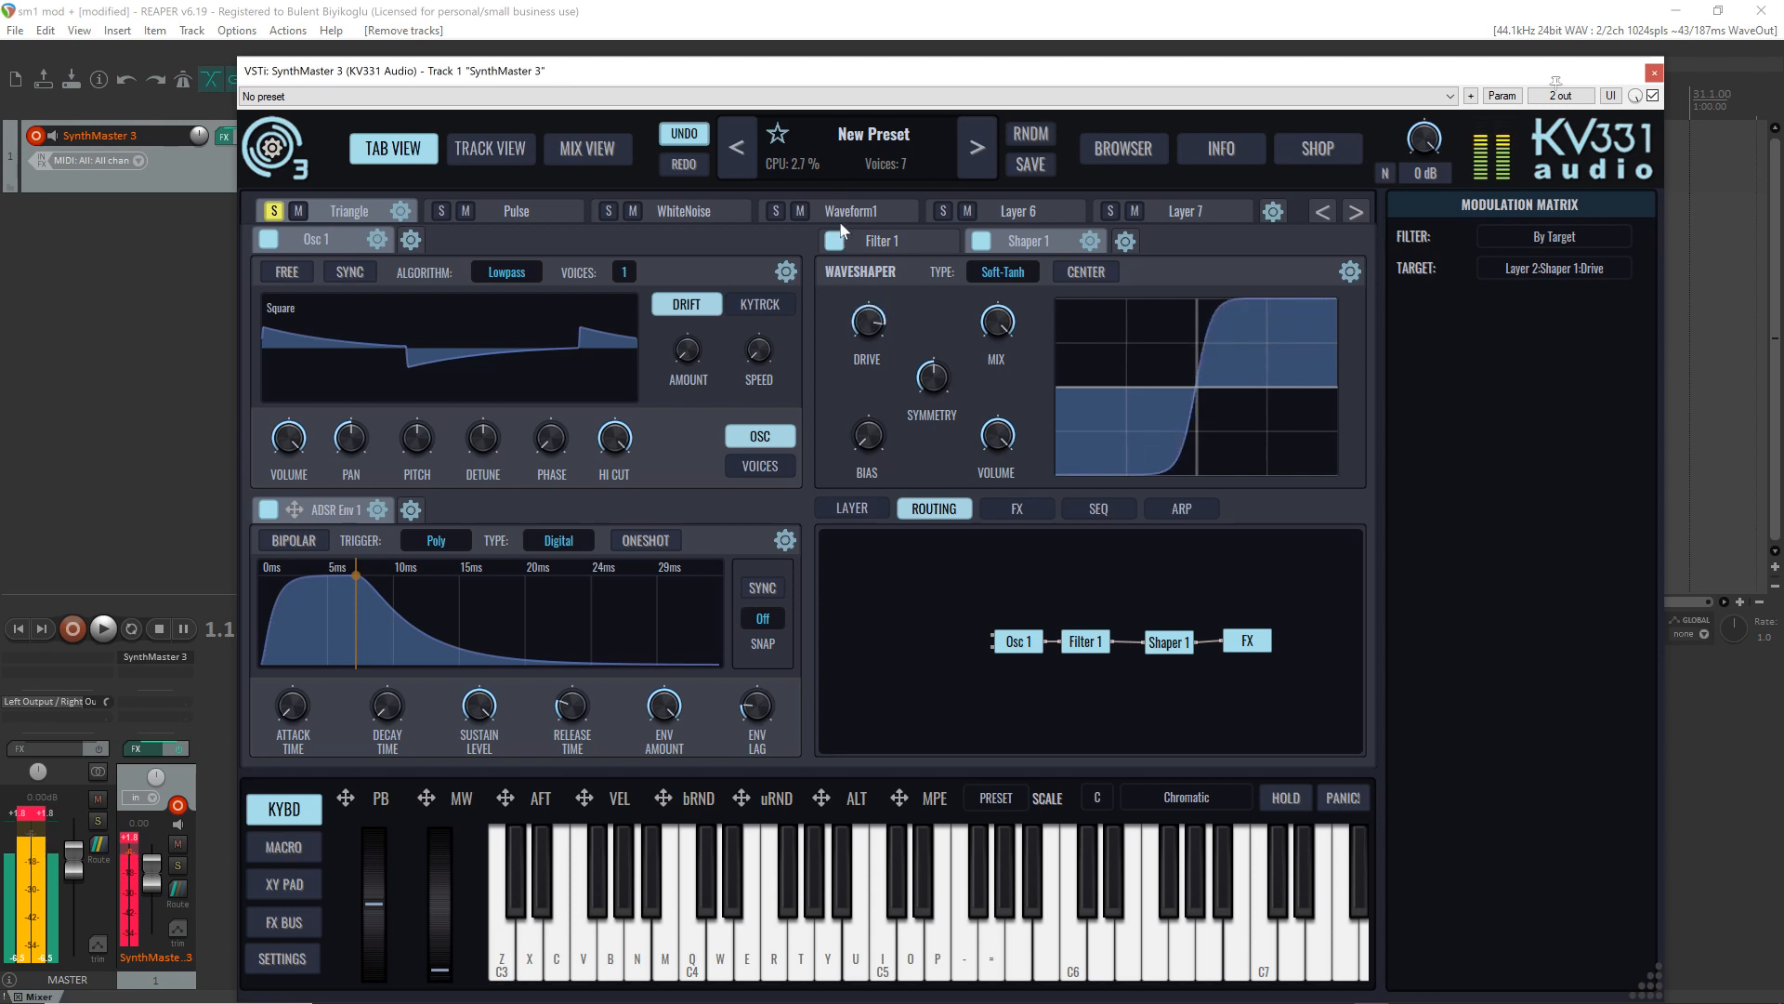
Step: Add an Additive oscillator to the Triangle layer's routing and adjust the volume of its fourth wave
{"action": "right_click", "coordinate": [841, 546]}
{"action": "mouse_move", "coordinate": [870, 559]}
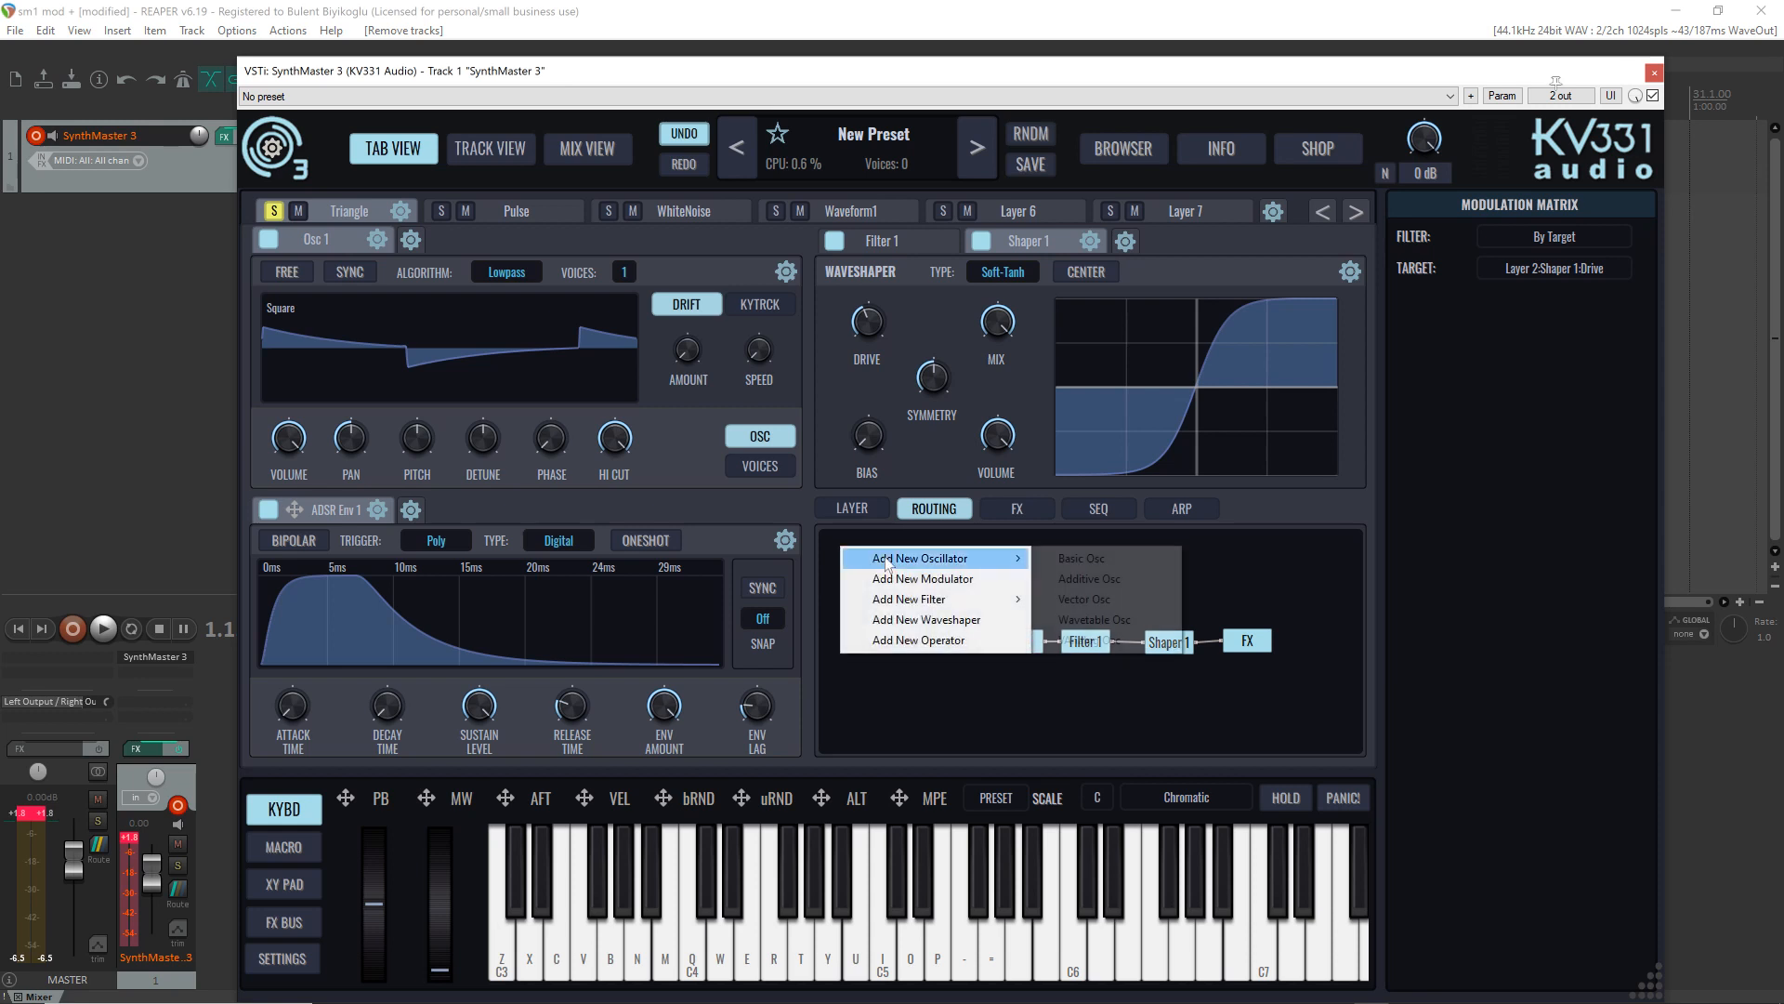
{"action": "left_click", "coordinate": [1083, 578]}
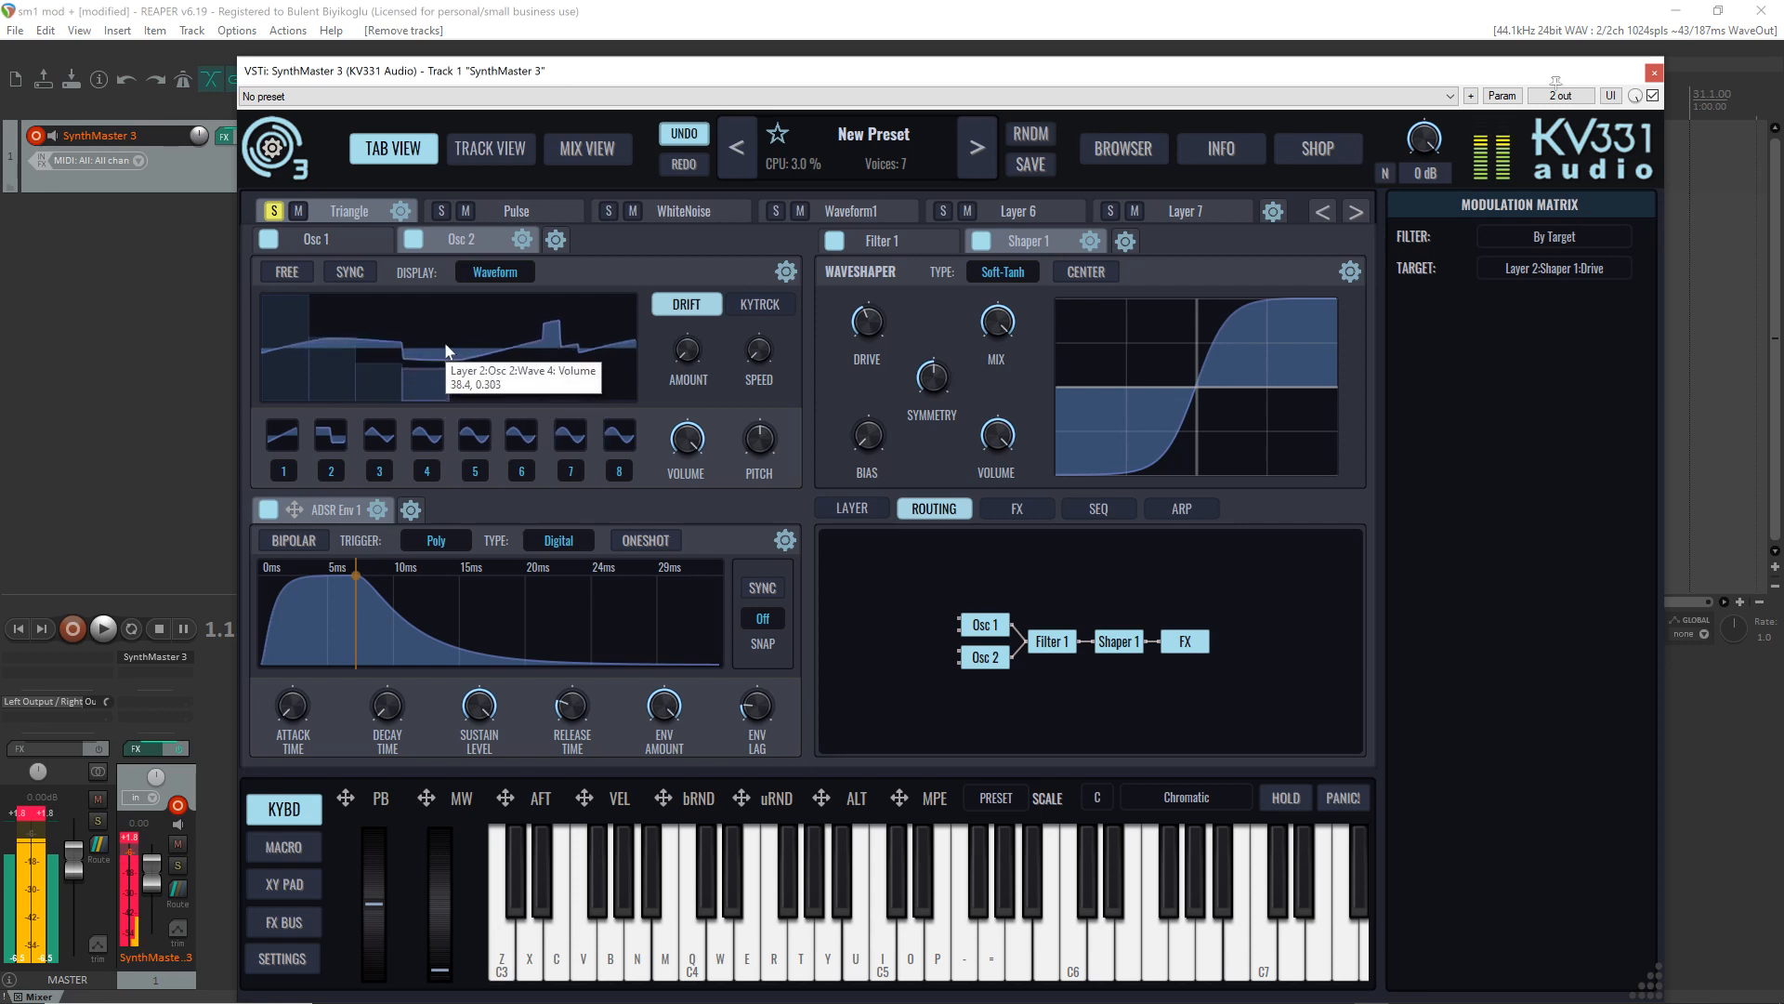
{"action": "left_click", "coordinate": [426, 368]}
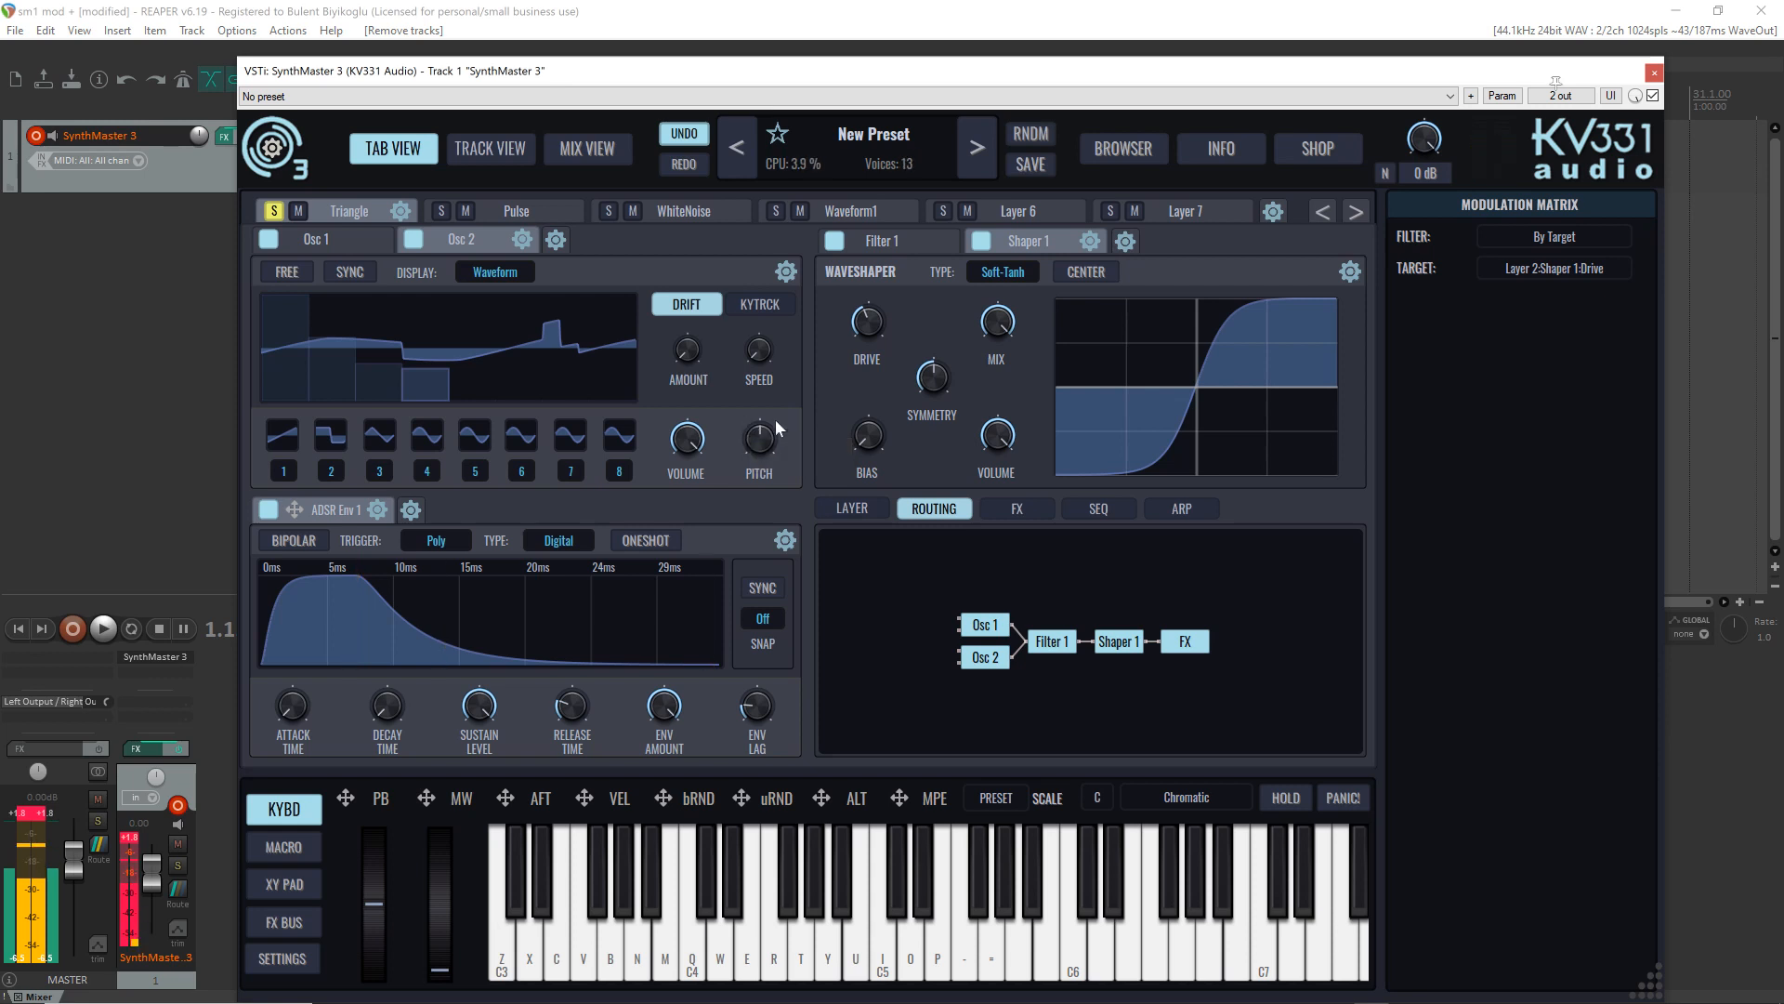
Step: Add a Basic oscillator to the Triangle layer's routing and set its waveform to Sawtooth
{"action": "right_click", "coordinate": [856, 562]}
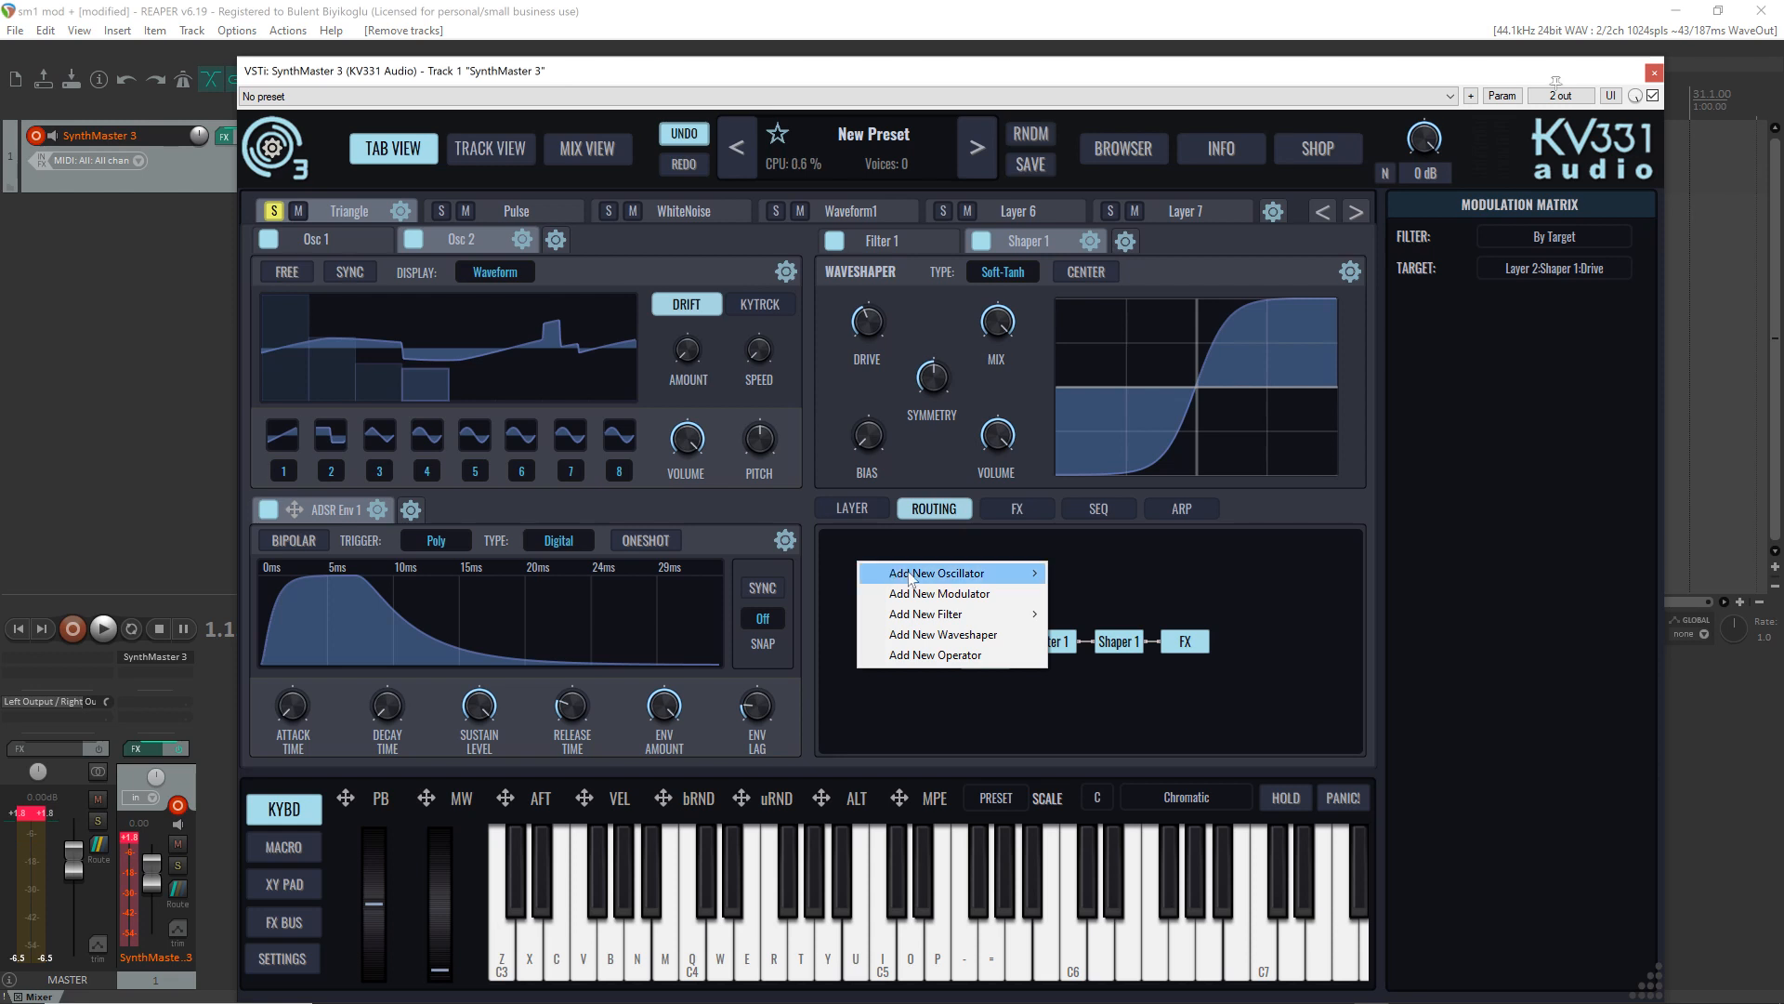
{"action": "mouse_move", "coordinate": [909, 574]}
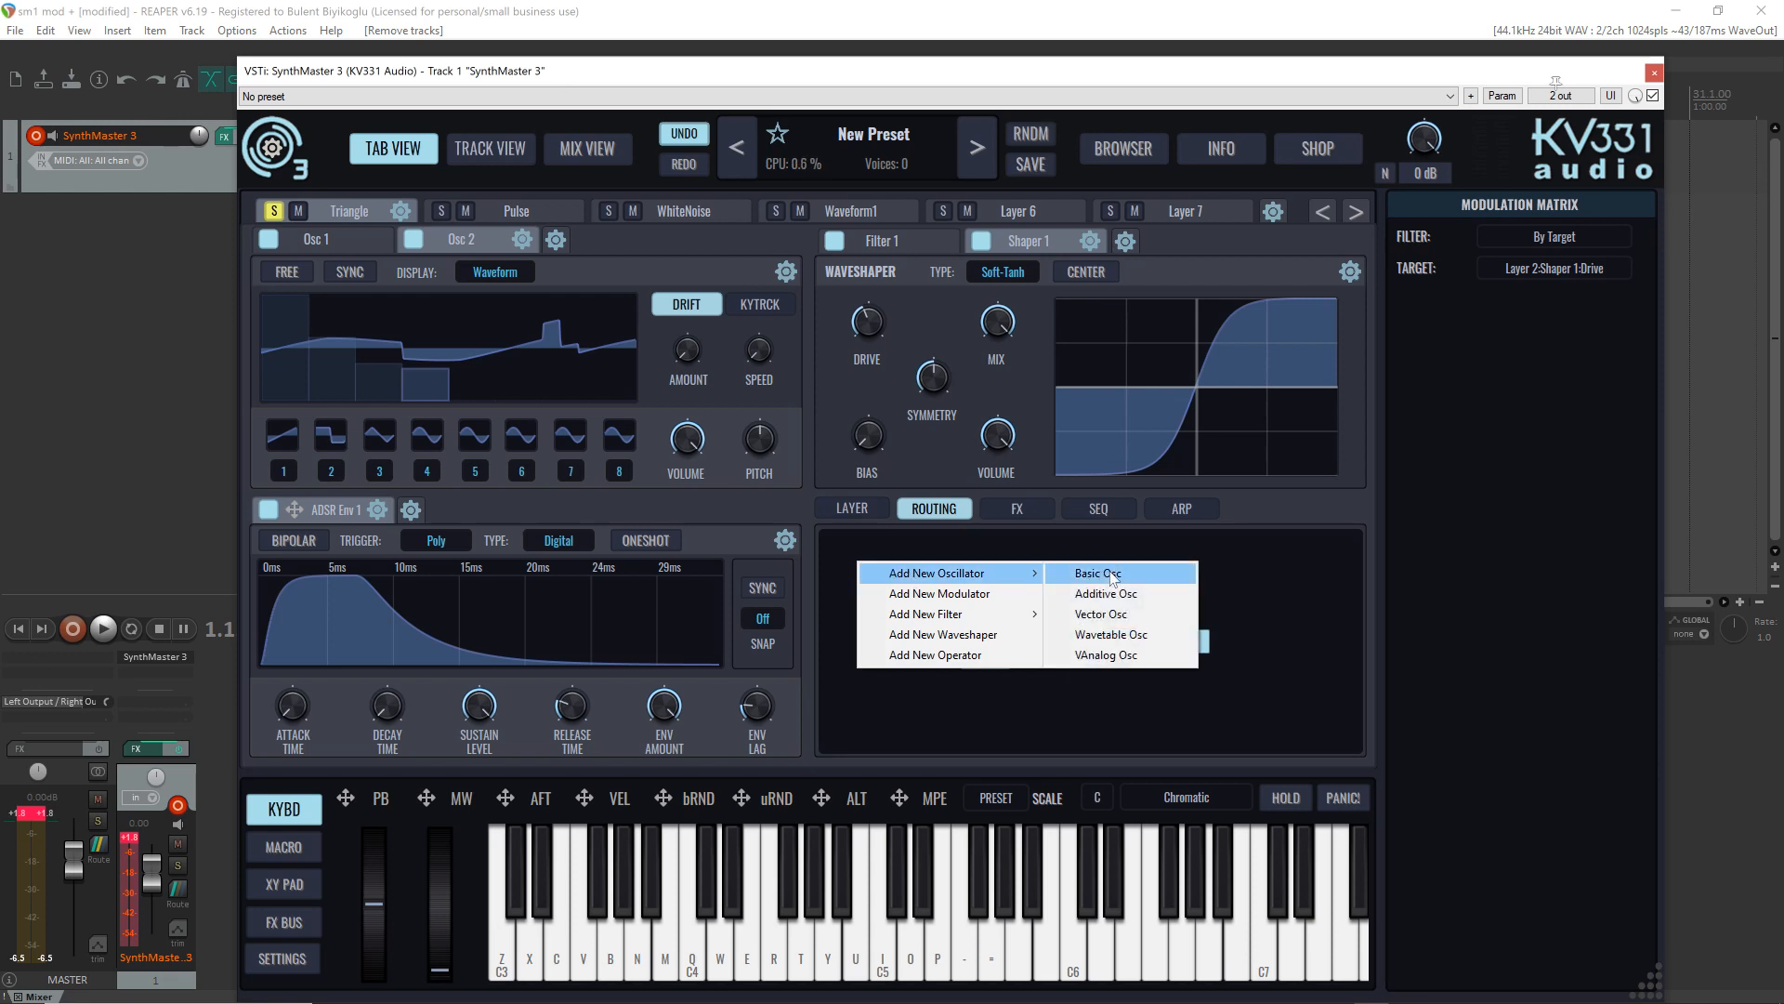
{"action": "left_click", "coordinate": [1113, 577]}
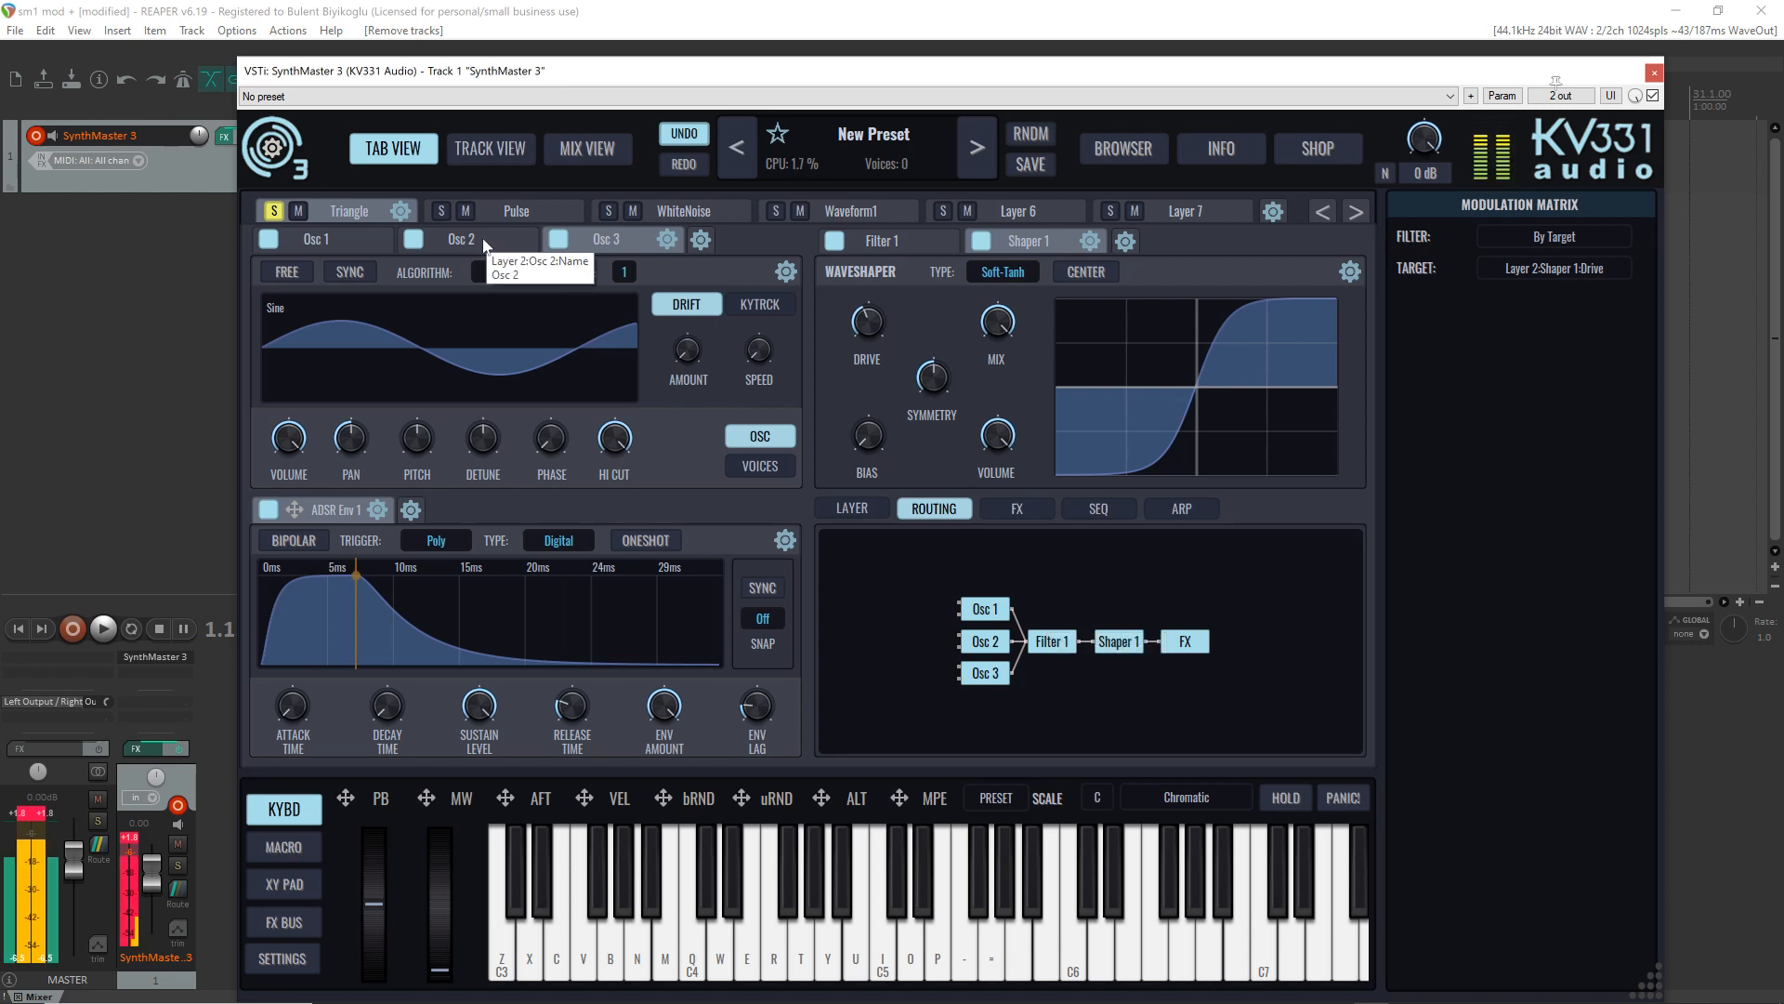
{"action": "left_click", "coordinate": [327, 333]}
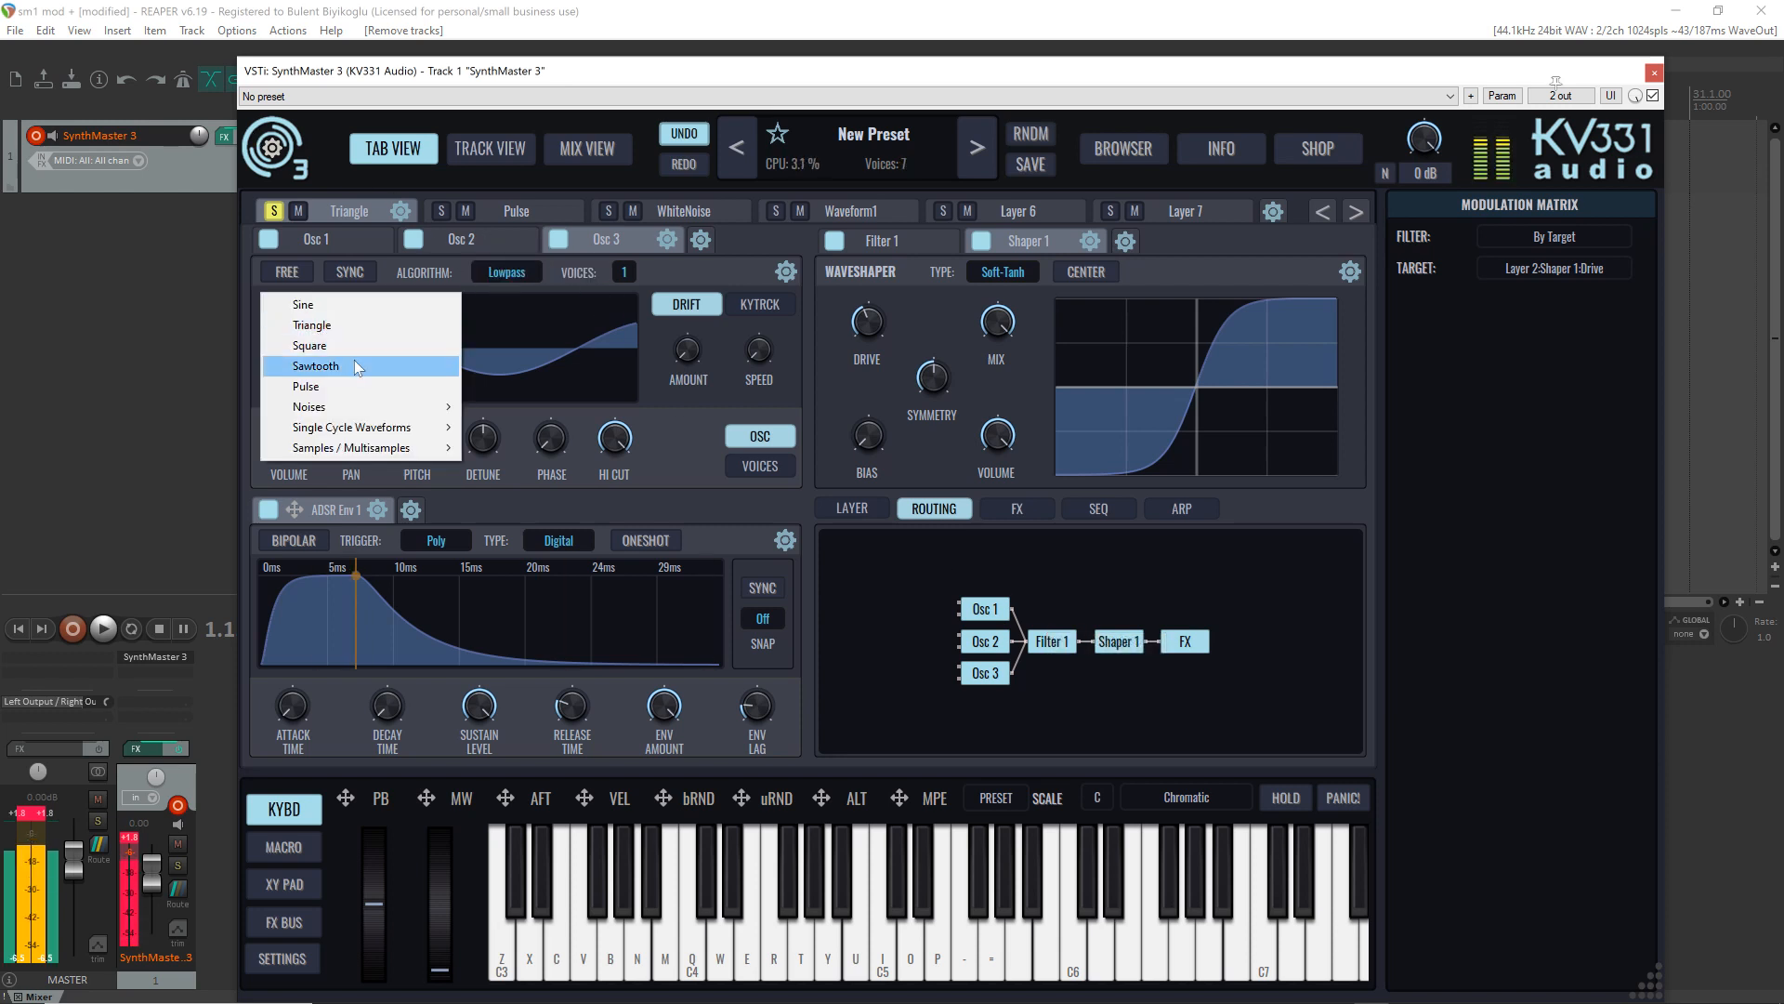
{"action": "left_click", "coordinate": [354, 365]}
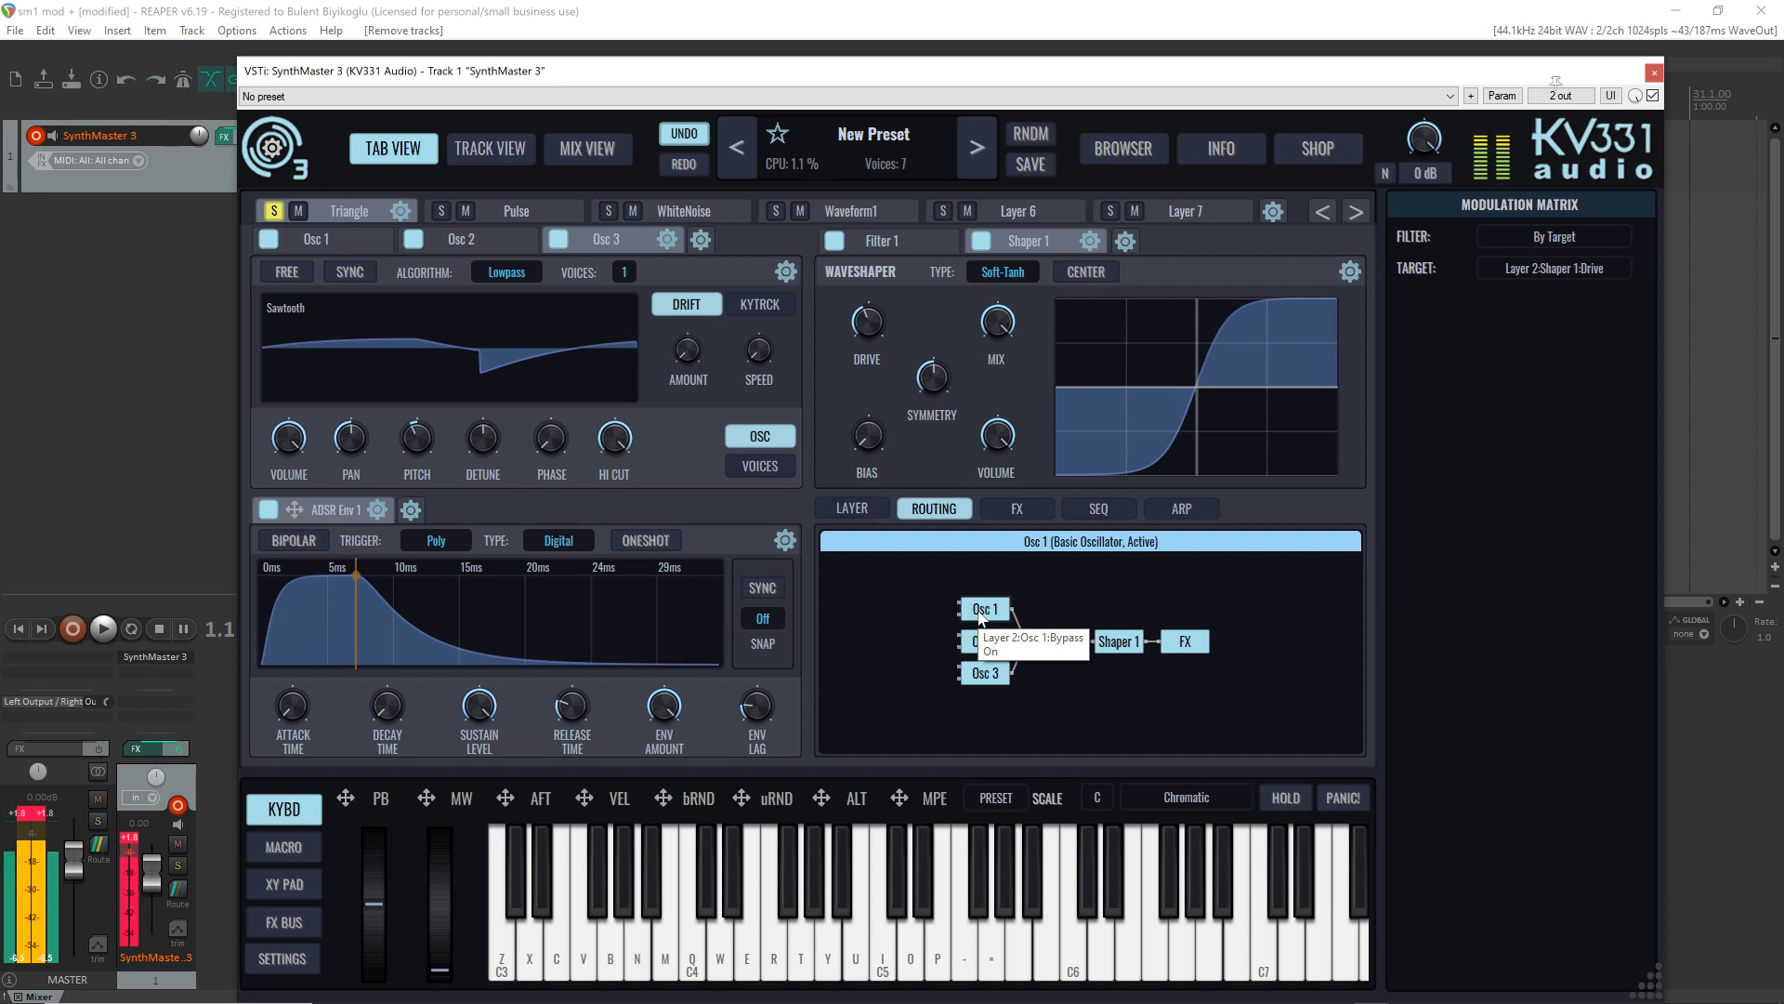
Step: Bypass and re-enable the oscillators, Filter 1 and Shaper 1 in the routing to compare the sound with and without them
{"action": "left_click", "coordinate": [986, 642]}
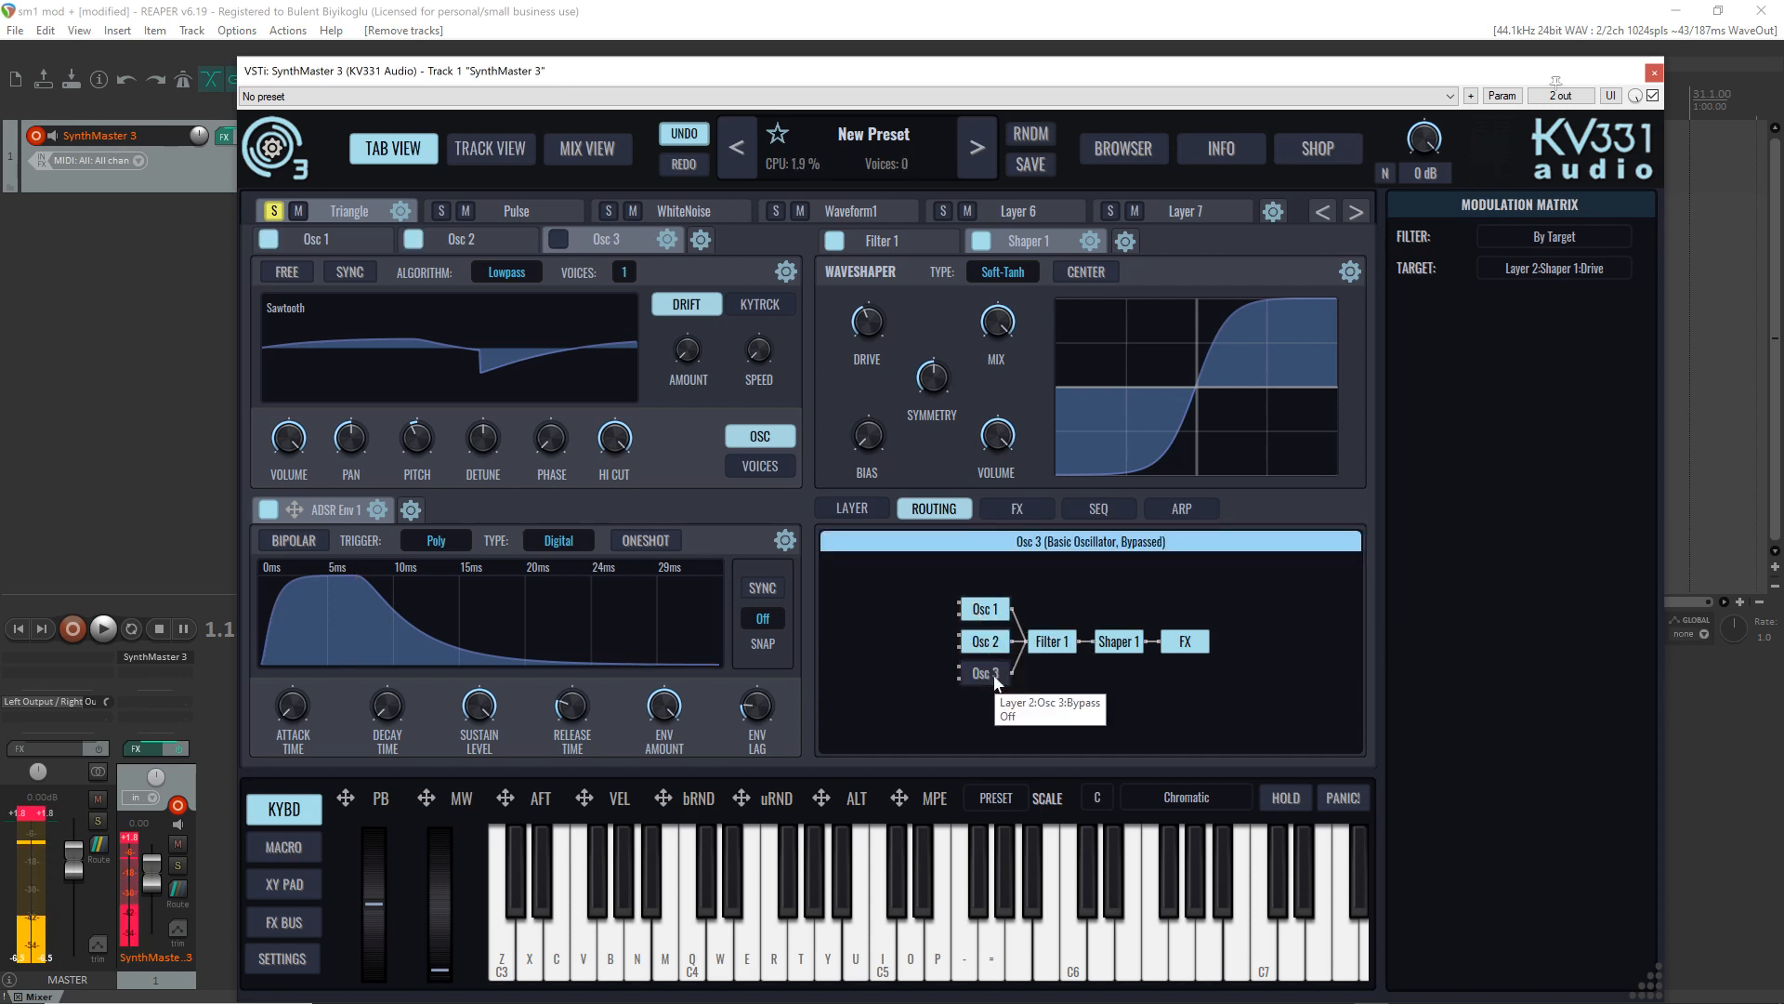
{"action": "left_click", "coordinate": [1059, 642]}
{"action": "left_click", "coordinate": [1065, 643]}
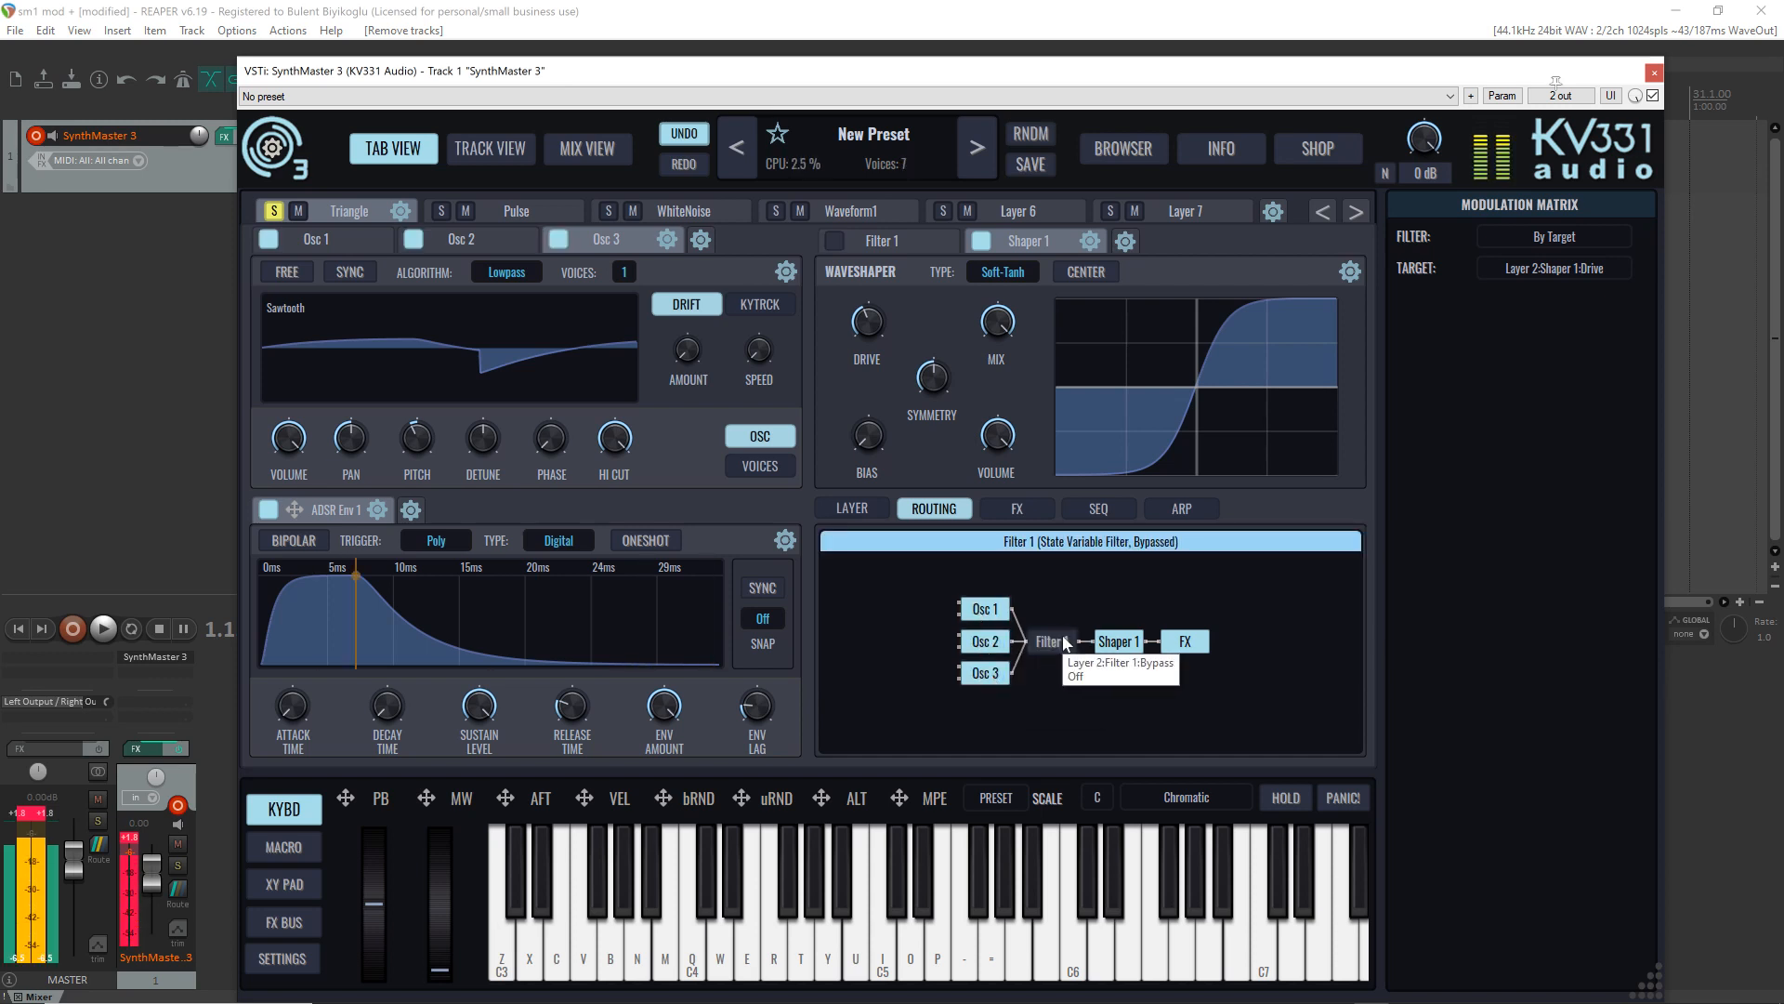
{"action": "left_click", "coordinate": [1066, 644]}
{"action": "left_click", "coordinate": [1118, 644]}
{"action": "left_click", "coordinate": [1118, 644]}
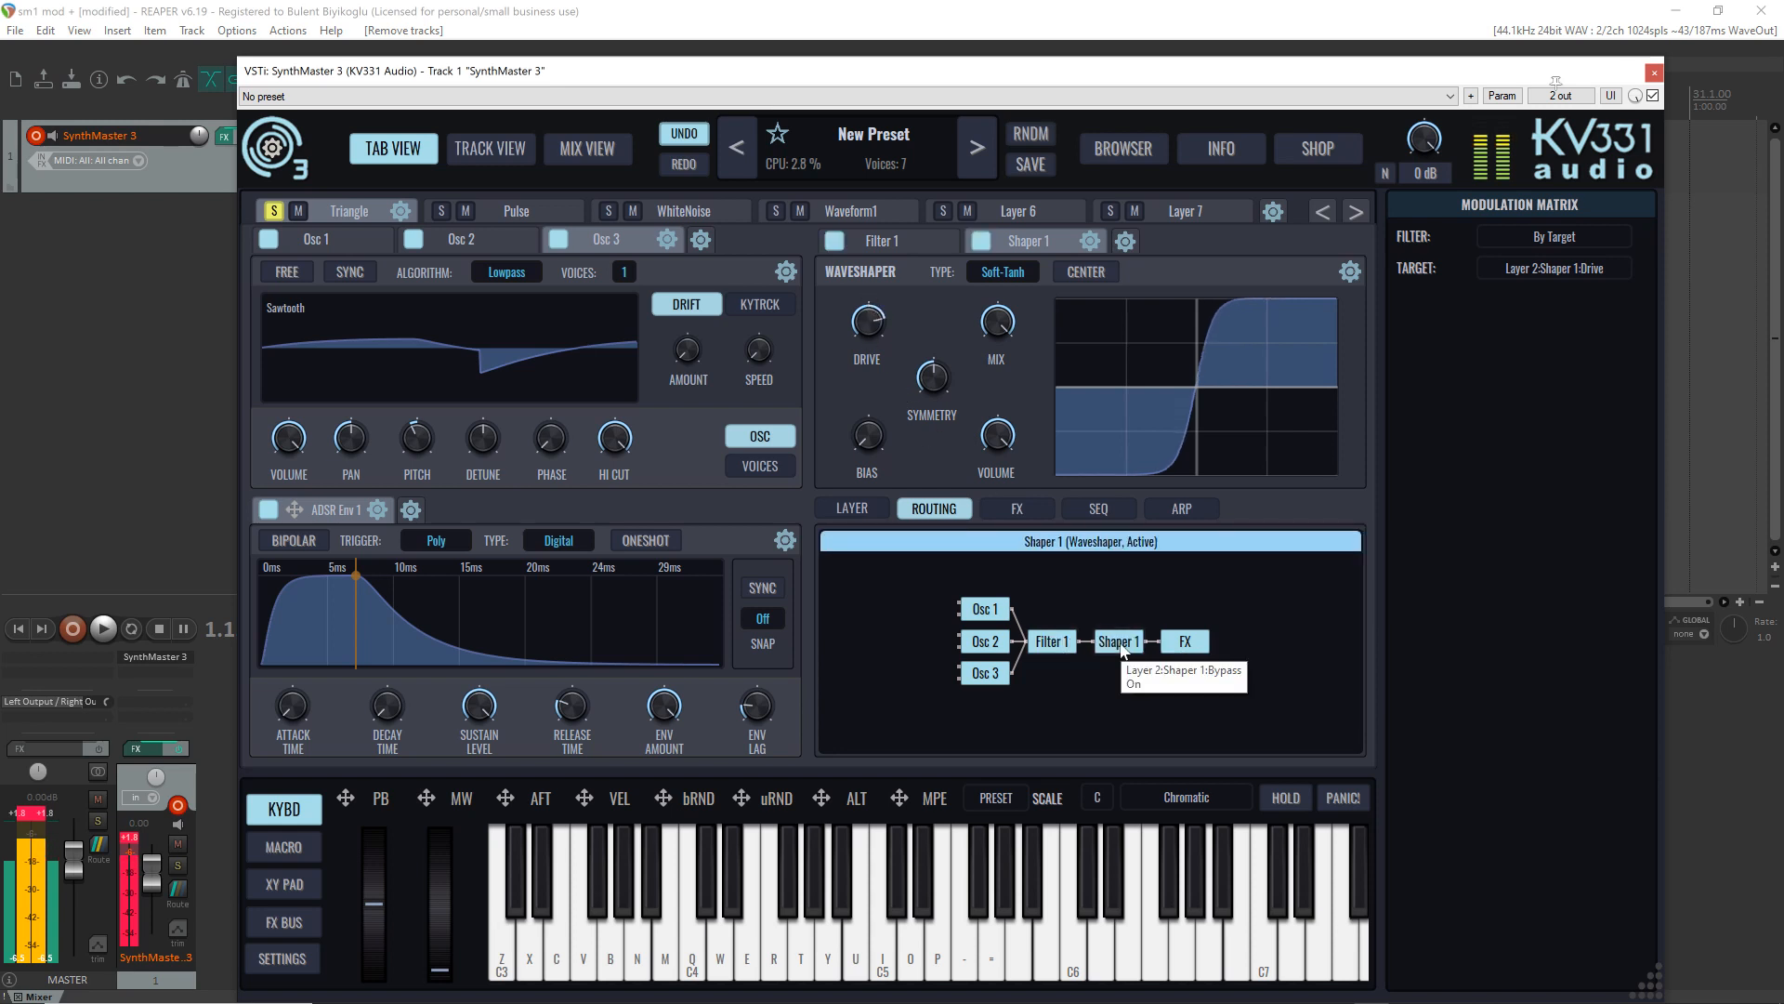
{"action": "left_click", "coordinate": [1165, 640]}
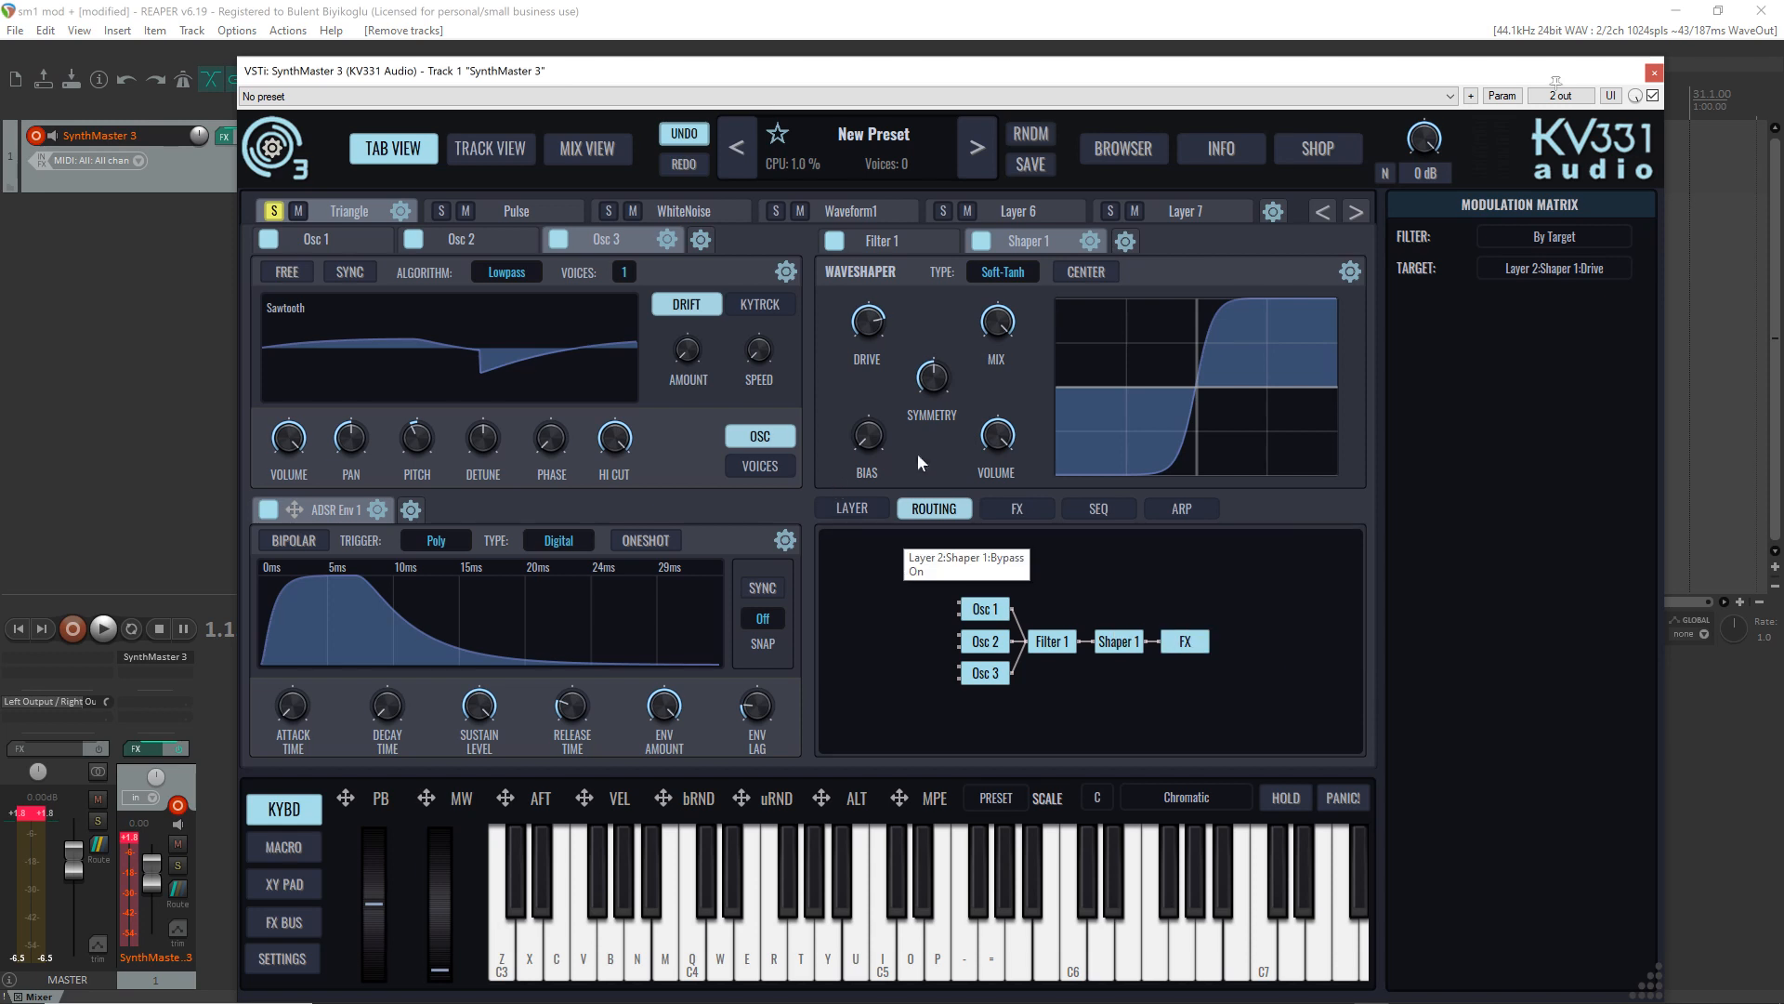
{"action": "left_click", "coordinate": [1188, 647]}
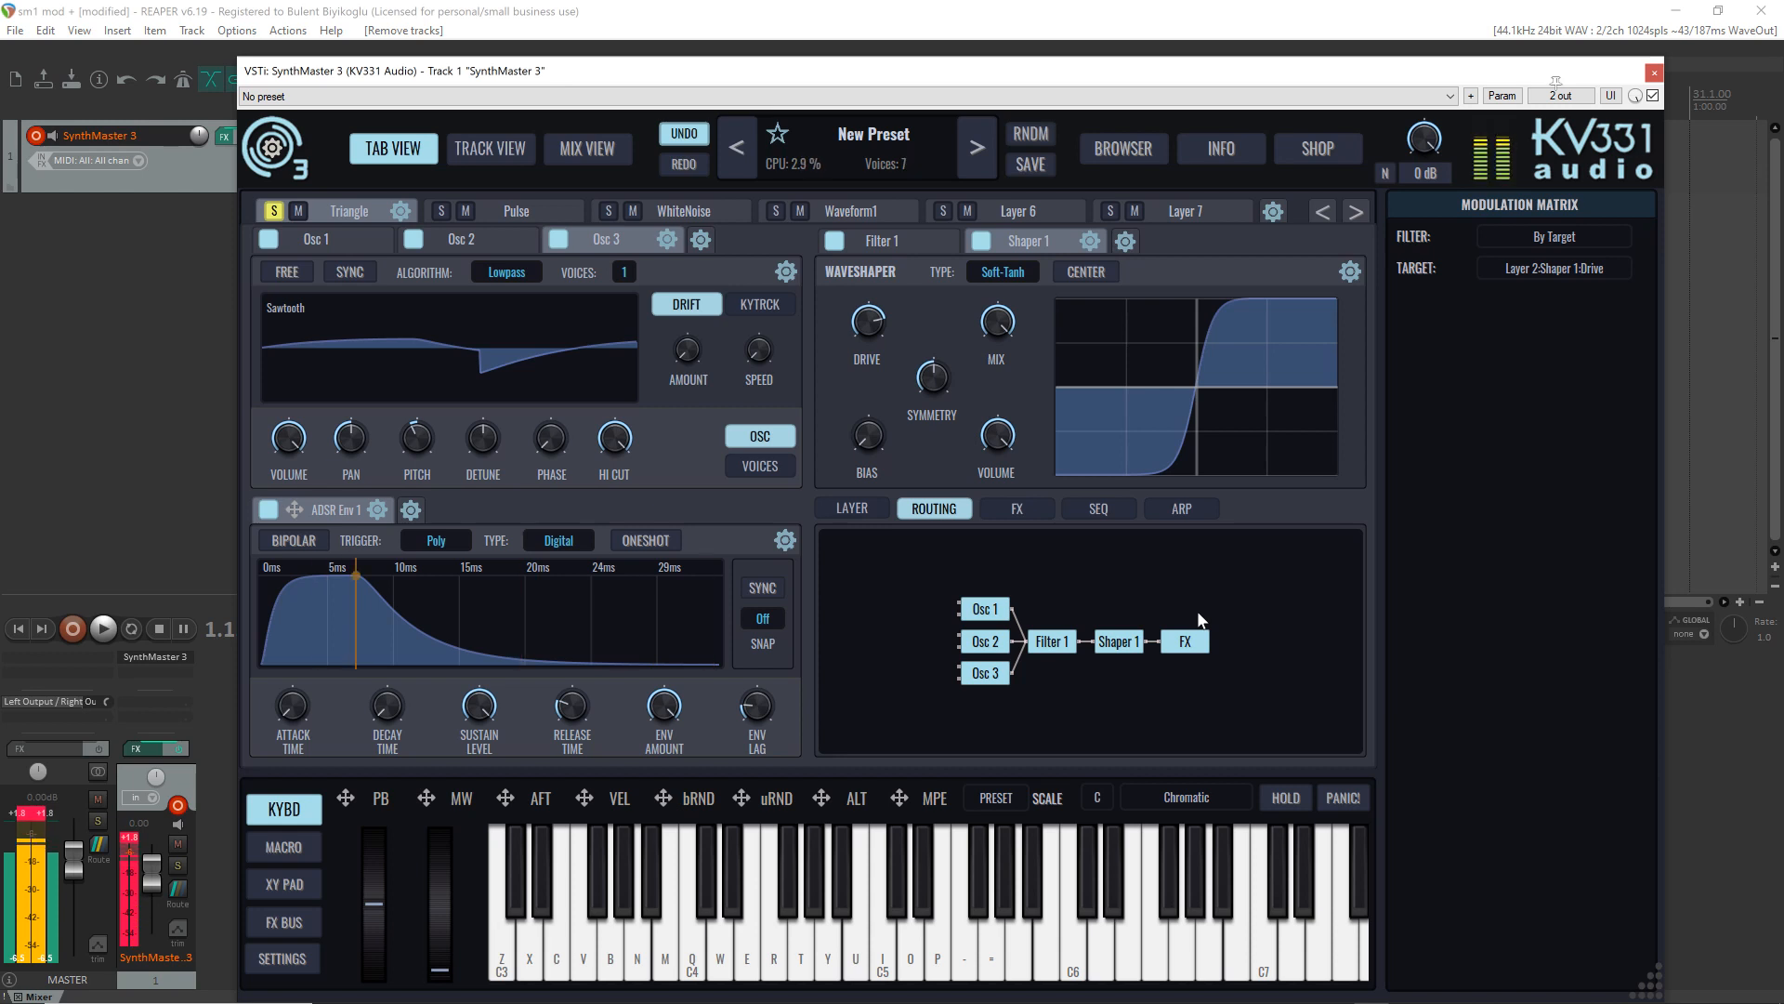
{"action": "right_click", "coordinate": [991, 602]}
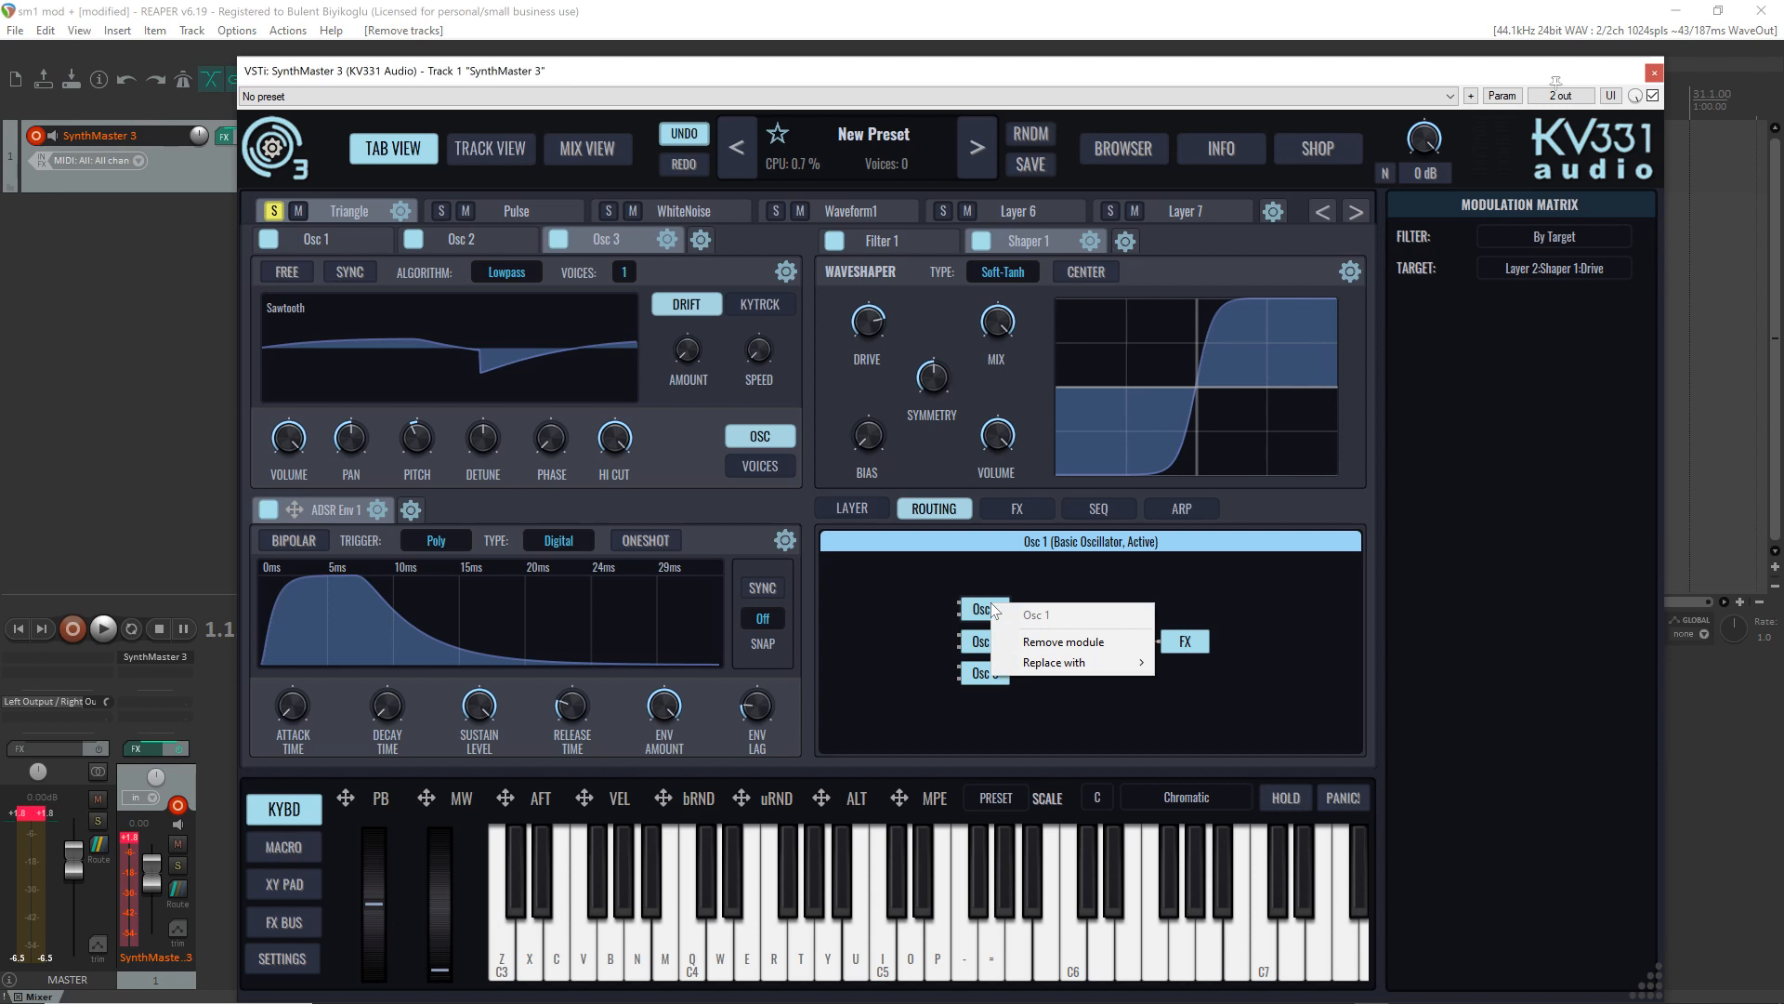
{"action": "mouse_move", "coordinate": [1076, 668]}
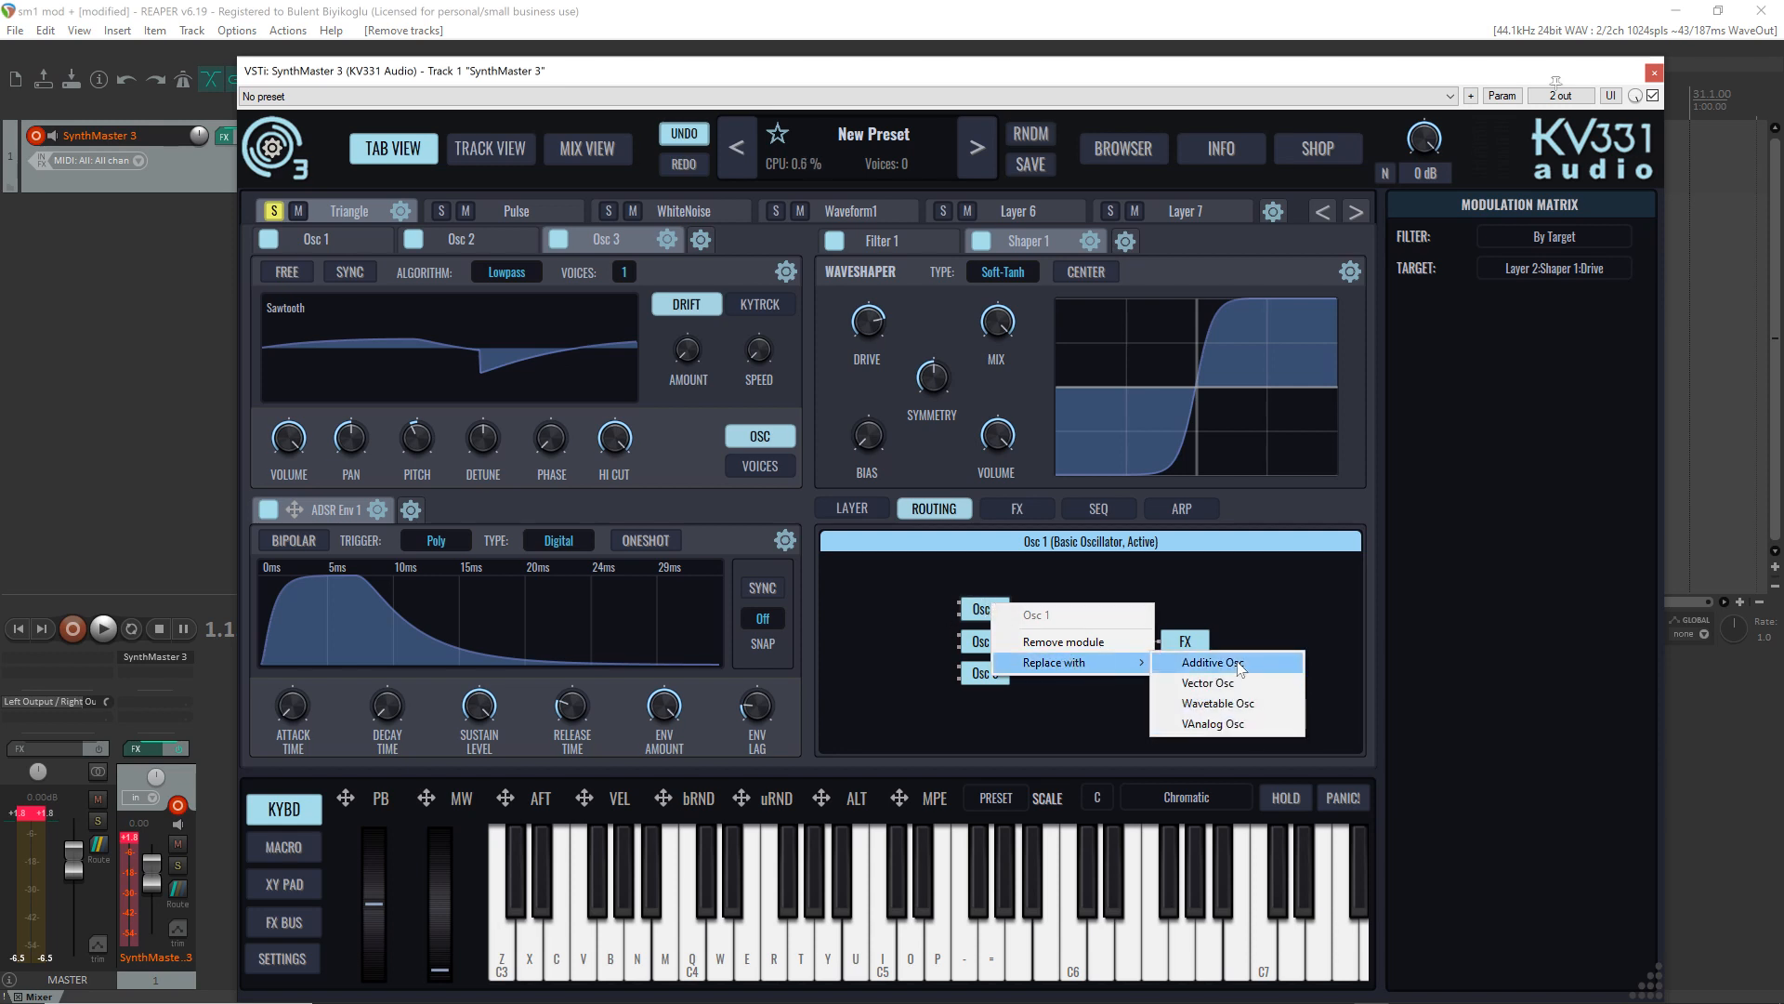
{"action": "left_click", "coordinate": [1068, 651]}
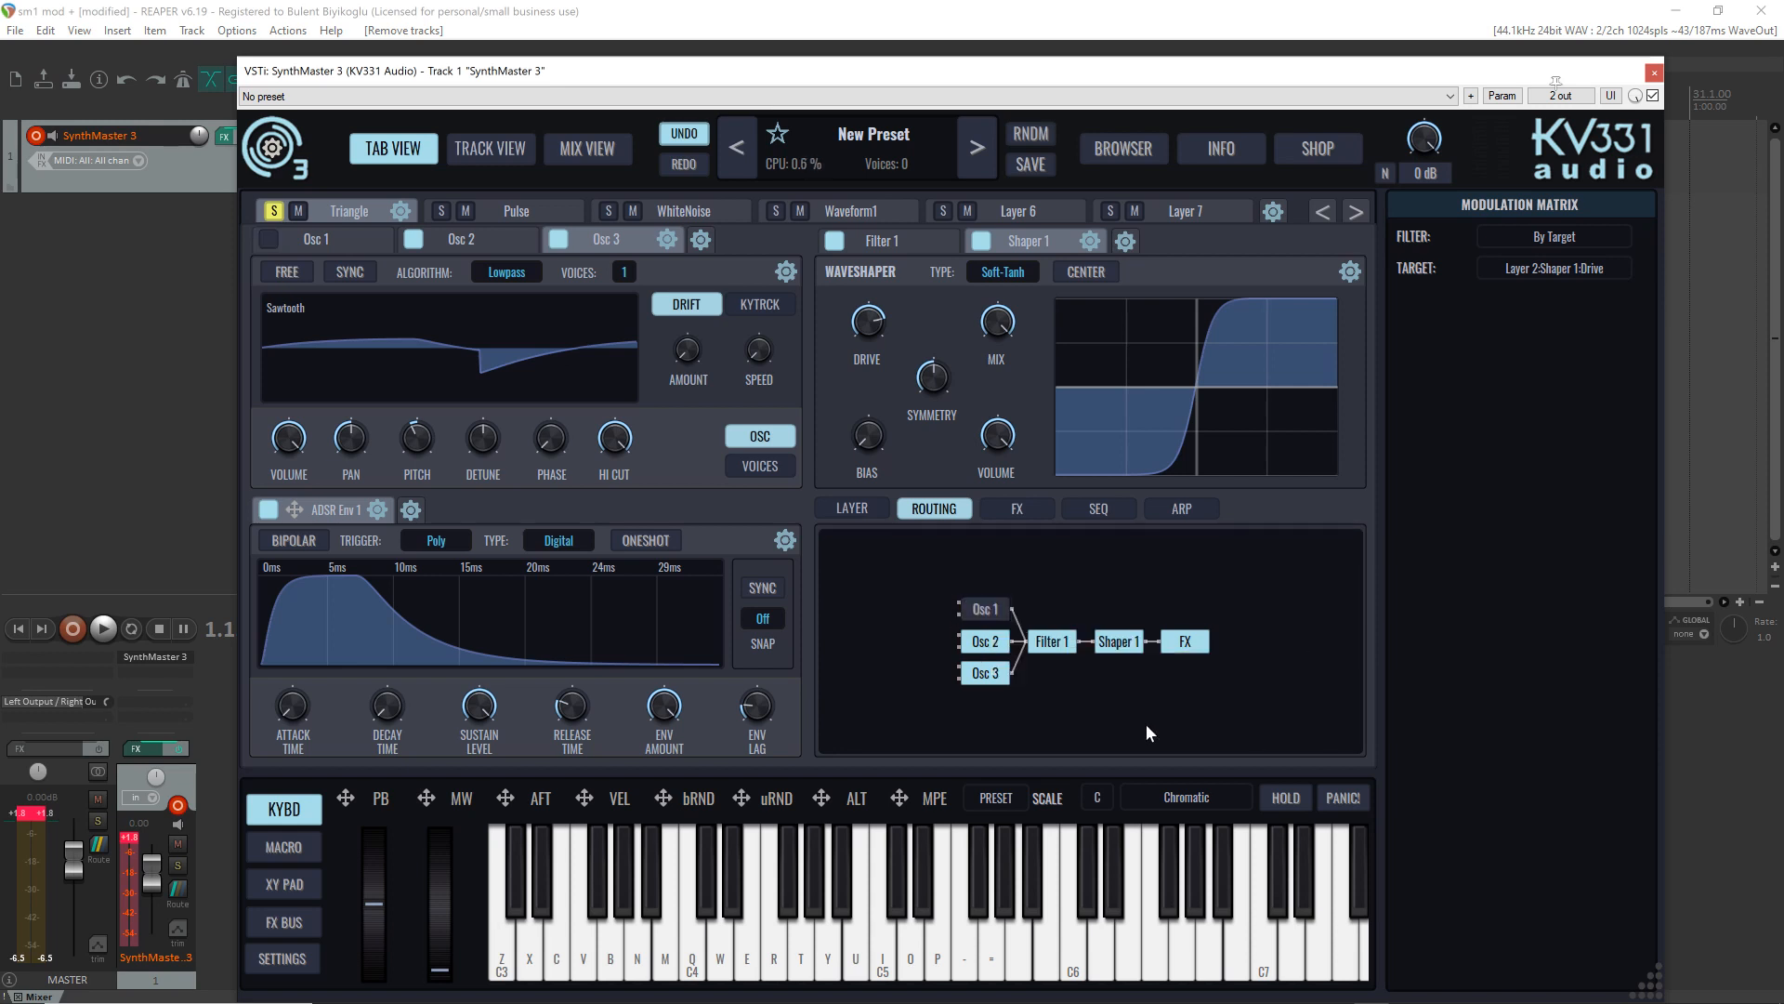
{"action": "left_click", "coordinate": [994, 606]}
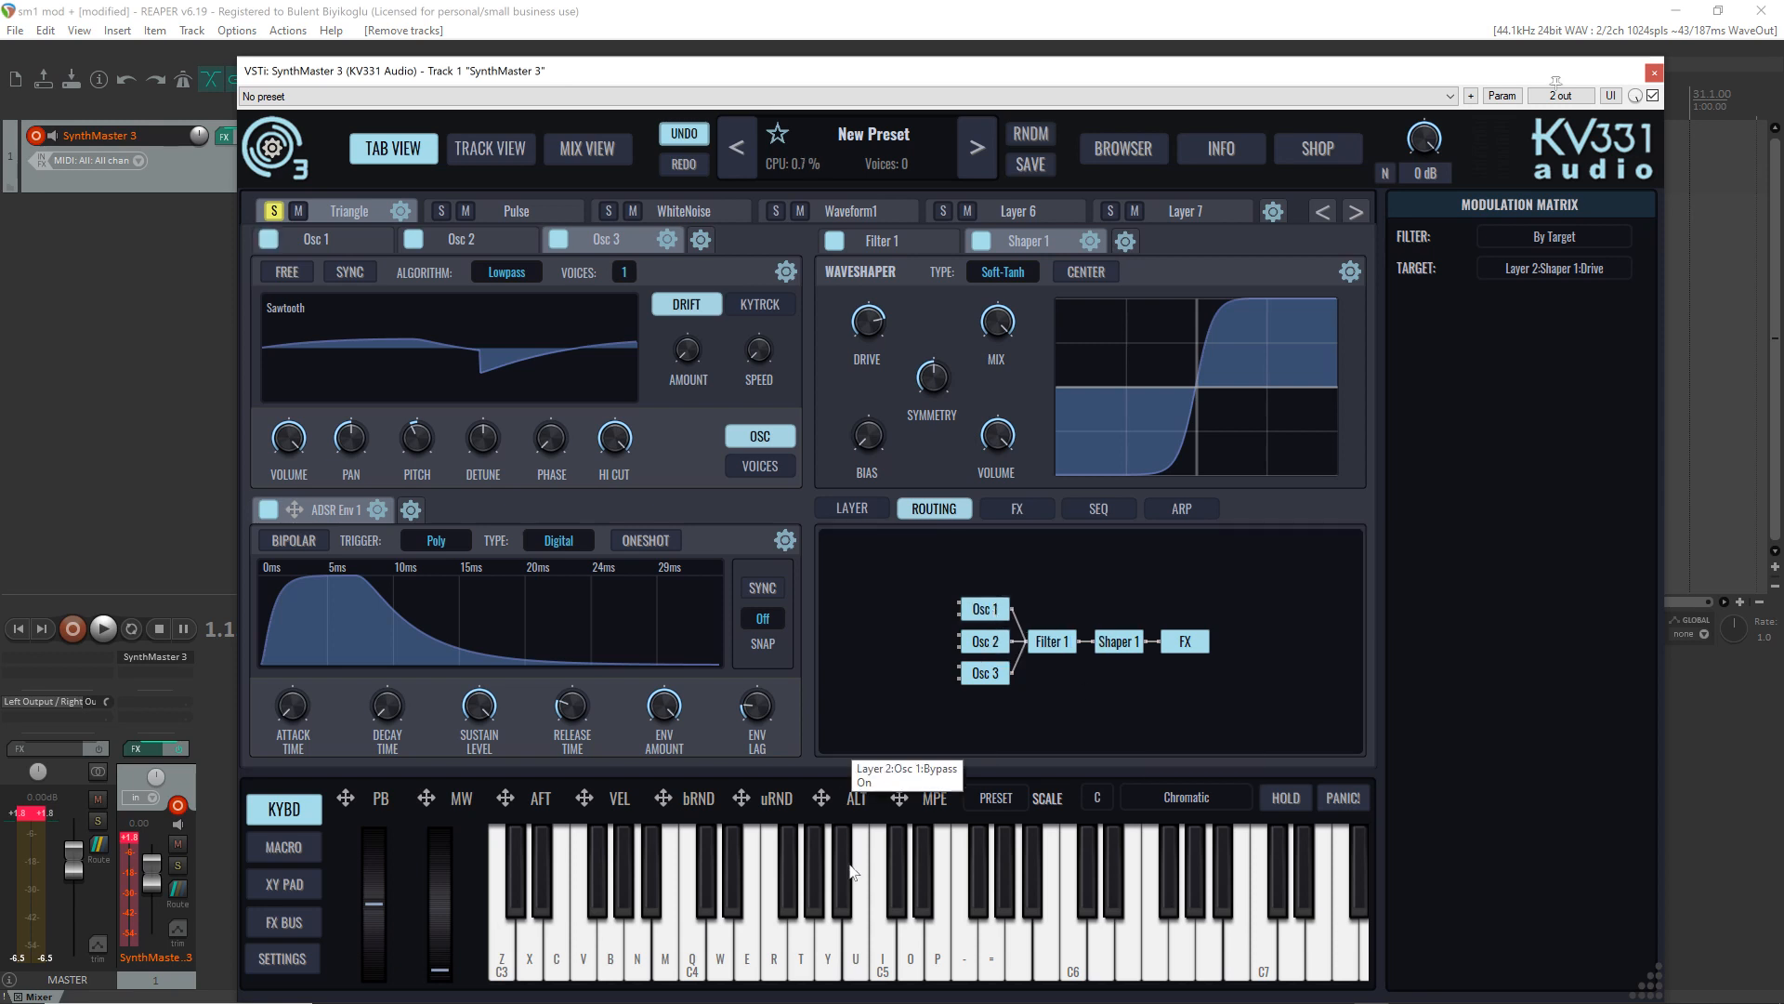
Step: Add a Modulator to the Triangle layer's routing and place it beside Osc 1, ahead of the oscillators
{"action": "right_click", "coordinate": [853, 574]}
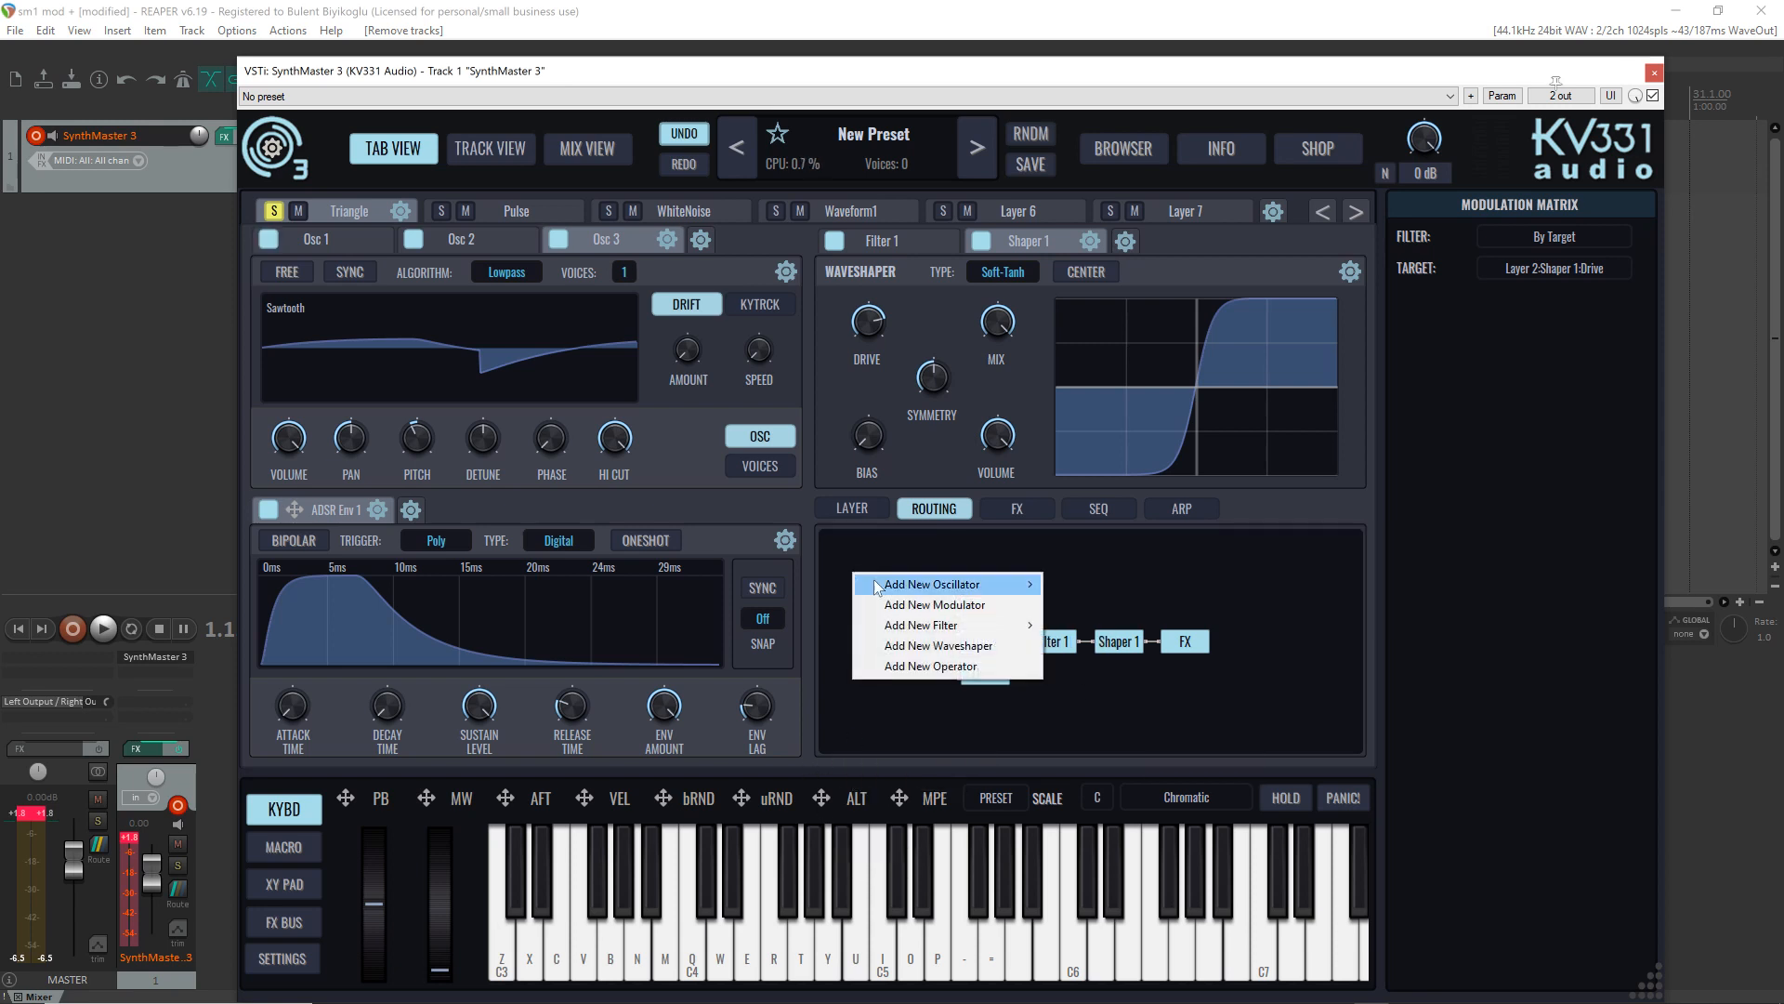
{"action": "mouse_move", "coordinate": [876, 586]}
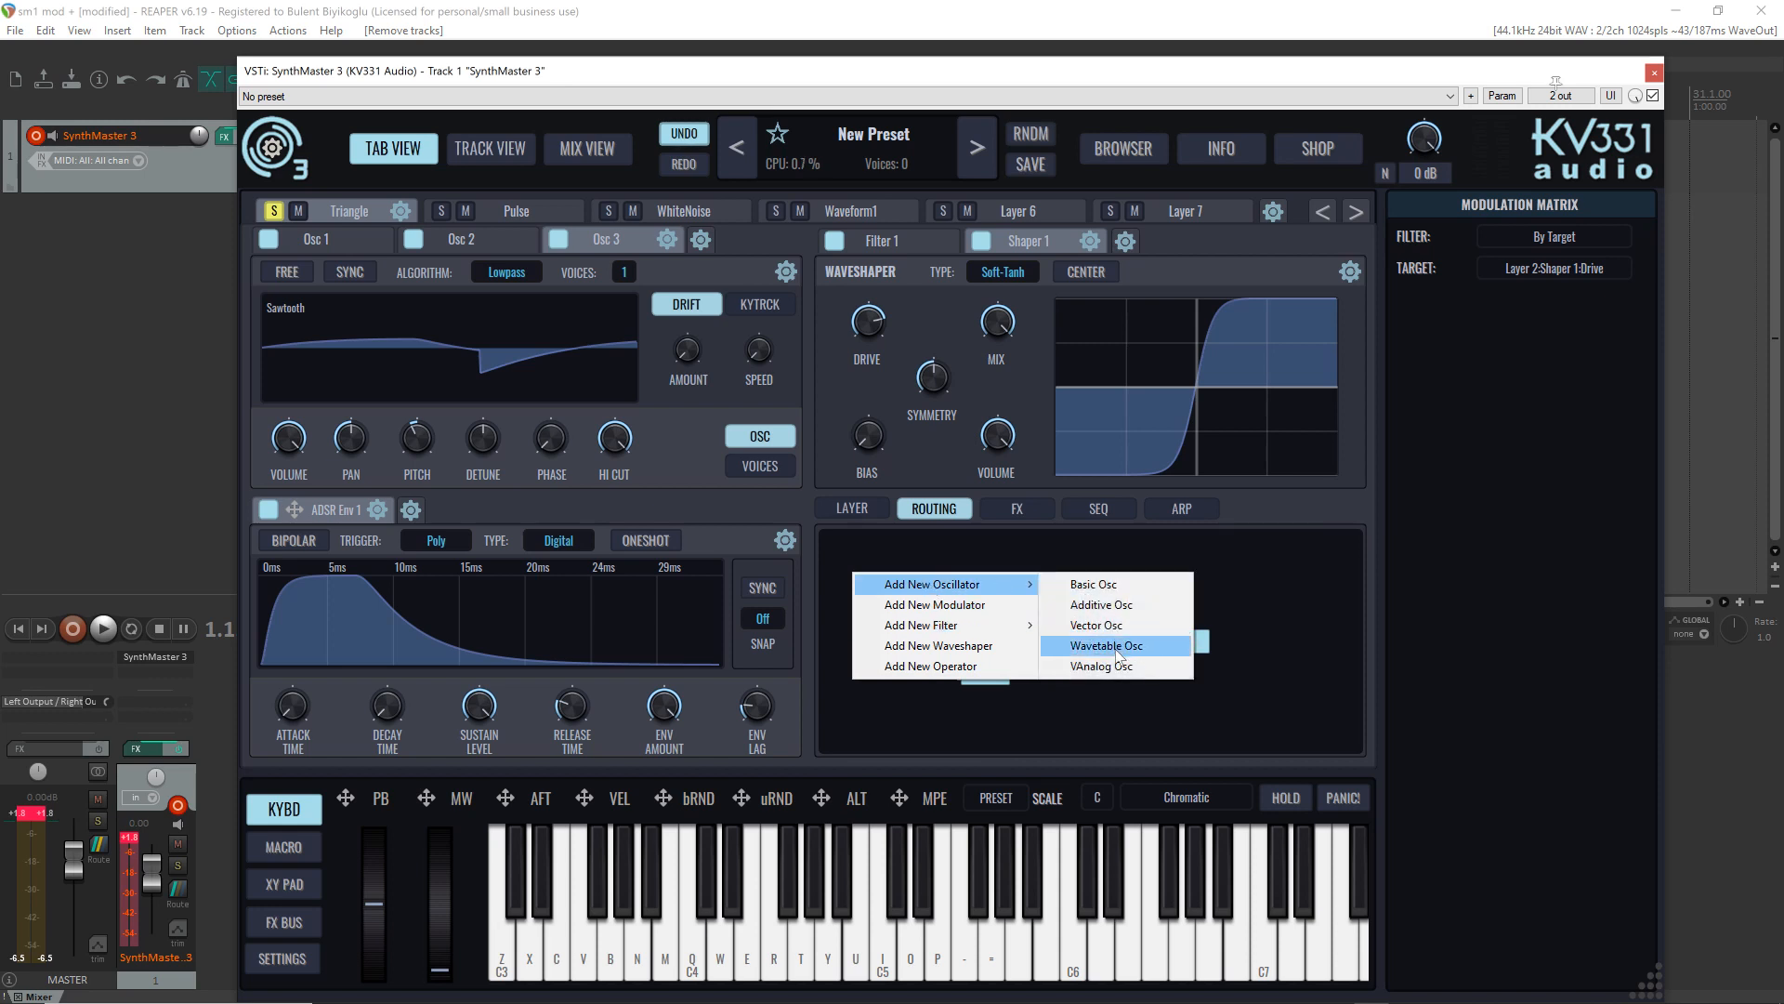
{"action": "left_click", "coordinate": [929, 604]}
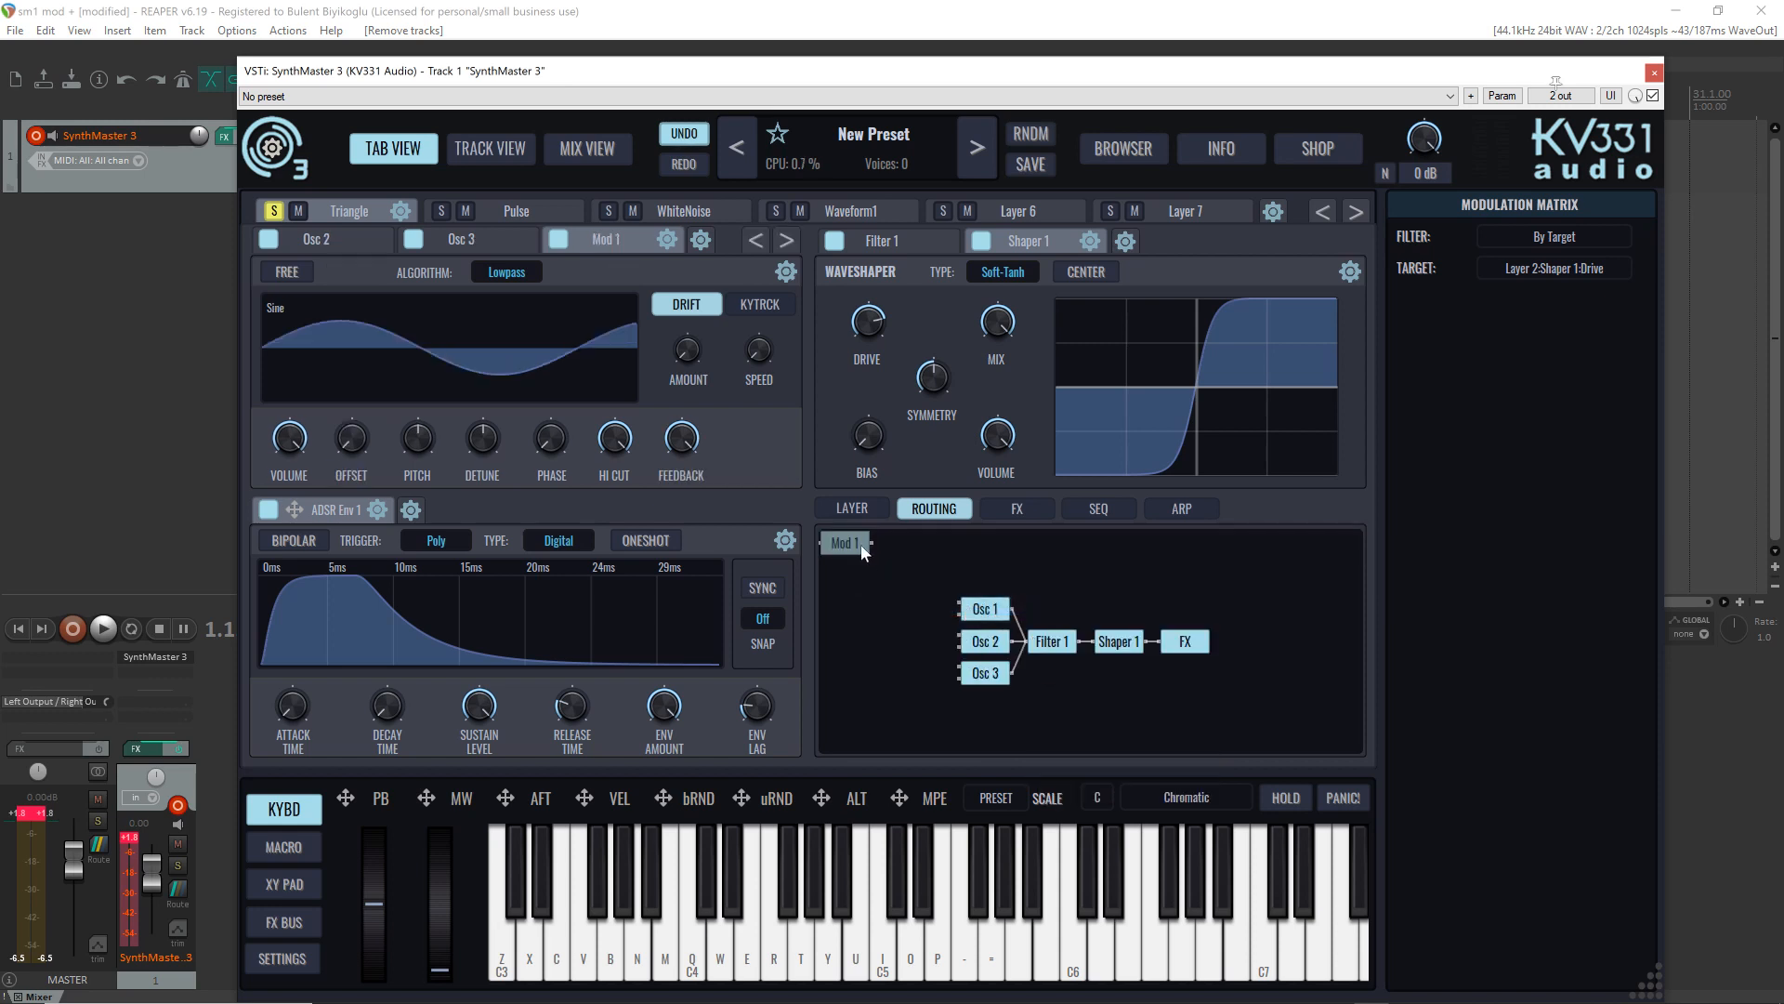
{"action": "left_click_drag", "start_coordinate": [884, 618], "coordinate": [904, 614]}
{"action": "left_click_drag", "start_coordinate": [903, 604], "coordinate": [1158, 646]}
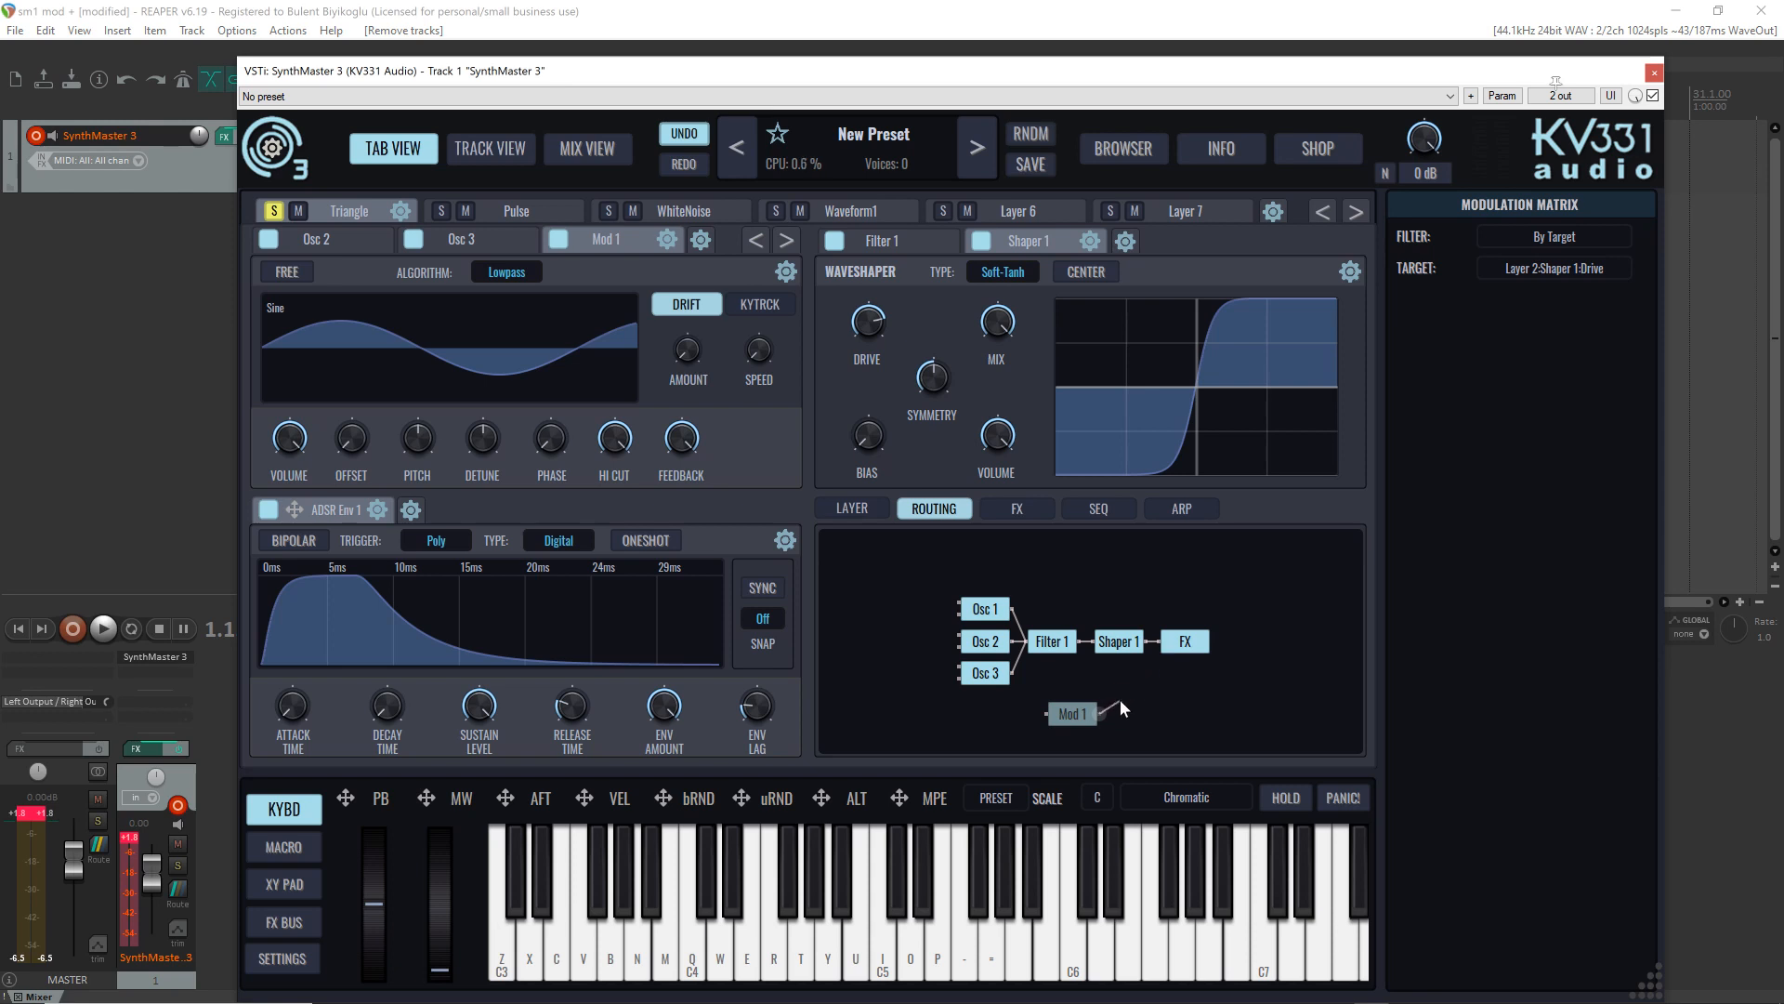
{"action": "left_click_drag", "start_coordinate": [1068, 712], "coordinate": [905, 580]}
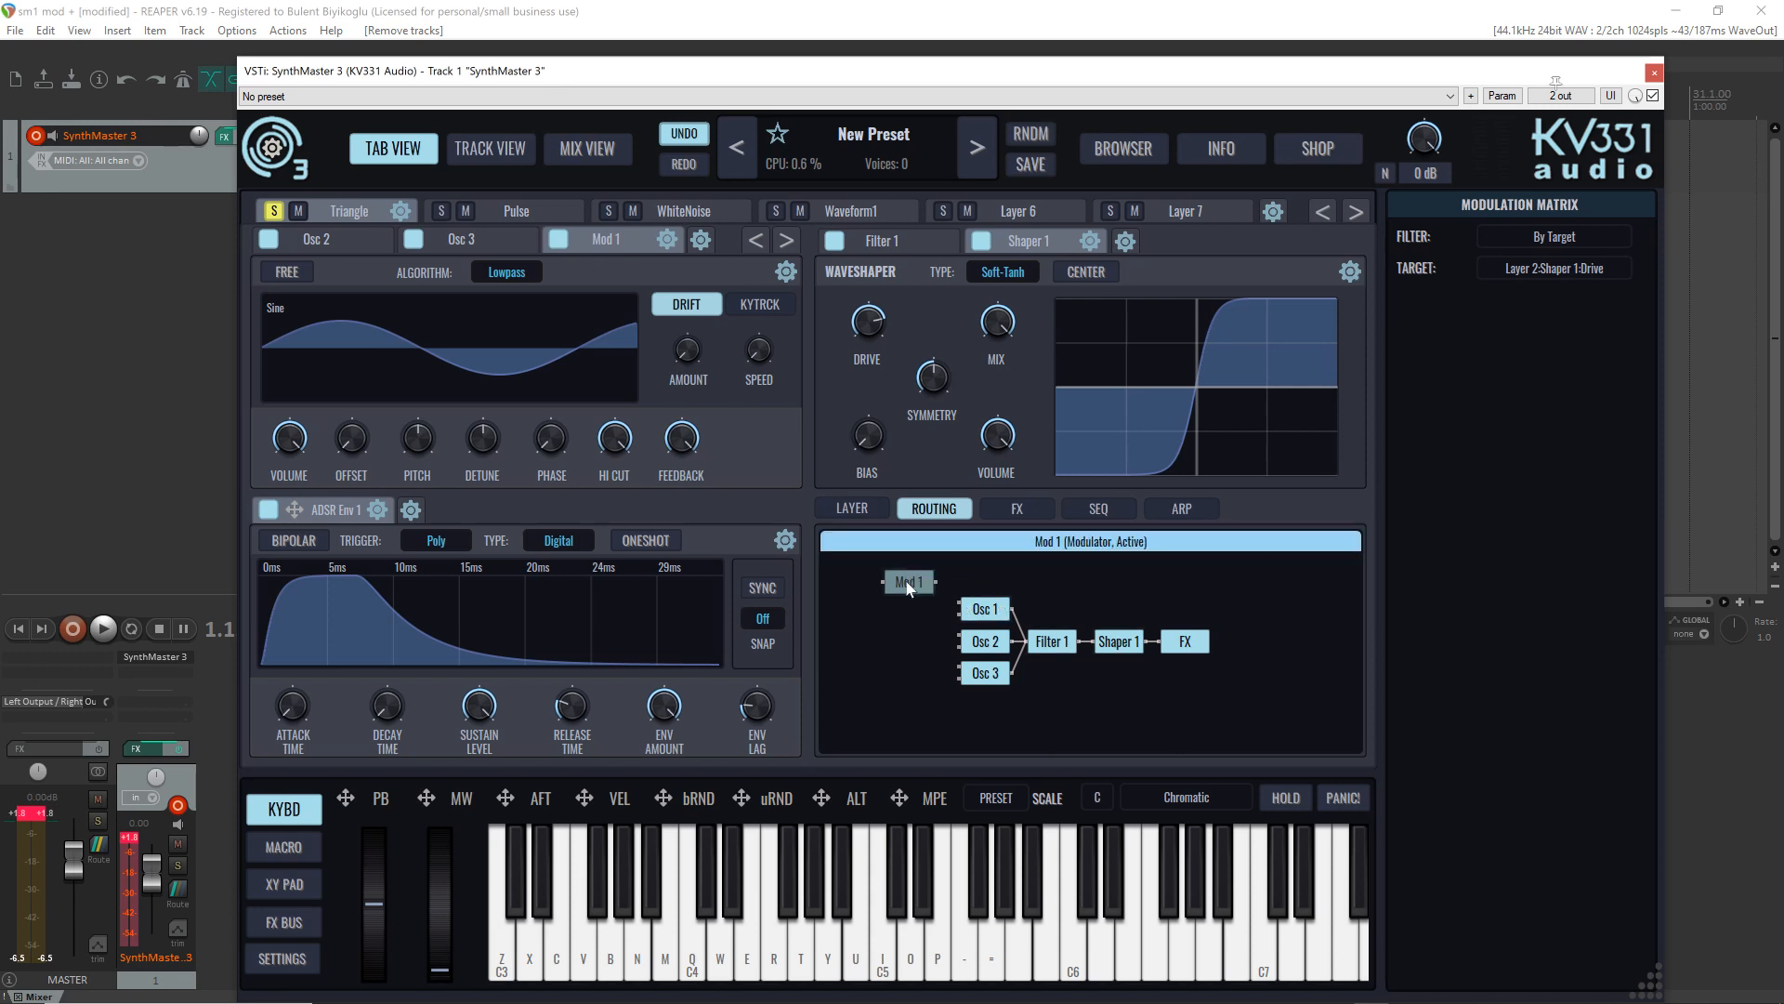
{"action": "mouse_move", "coordinate": [909, 589]}
{"action": "left_mouse_down"}
{"action": "mouse_move", "coordinate": [878, 596]}
{"action": "mouse_move", "coordinate": [893, 599]}
{"action": "left_mouse_up"}
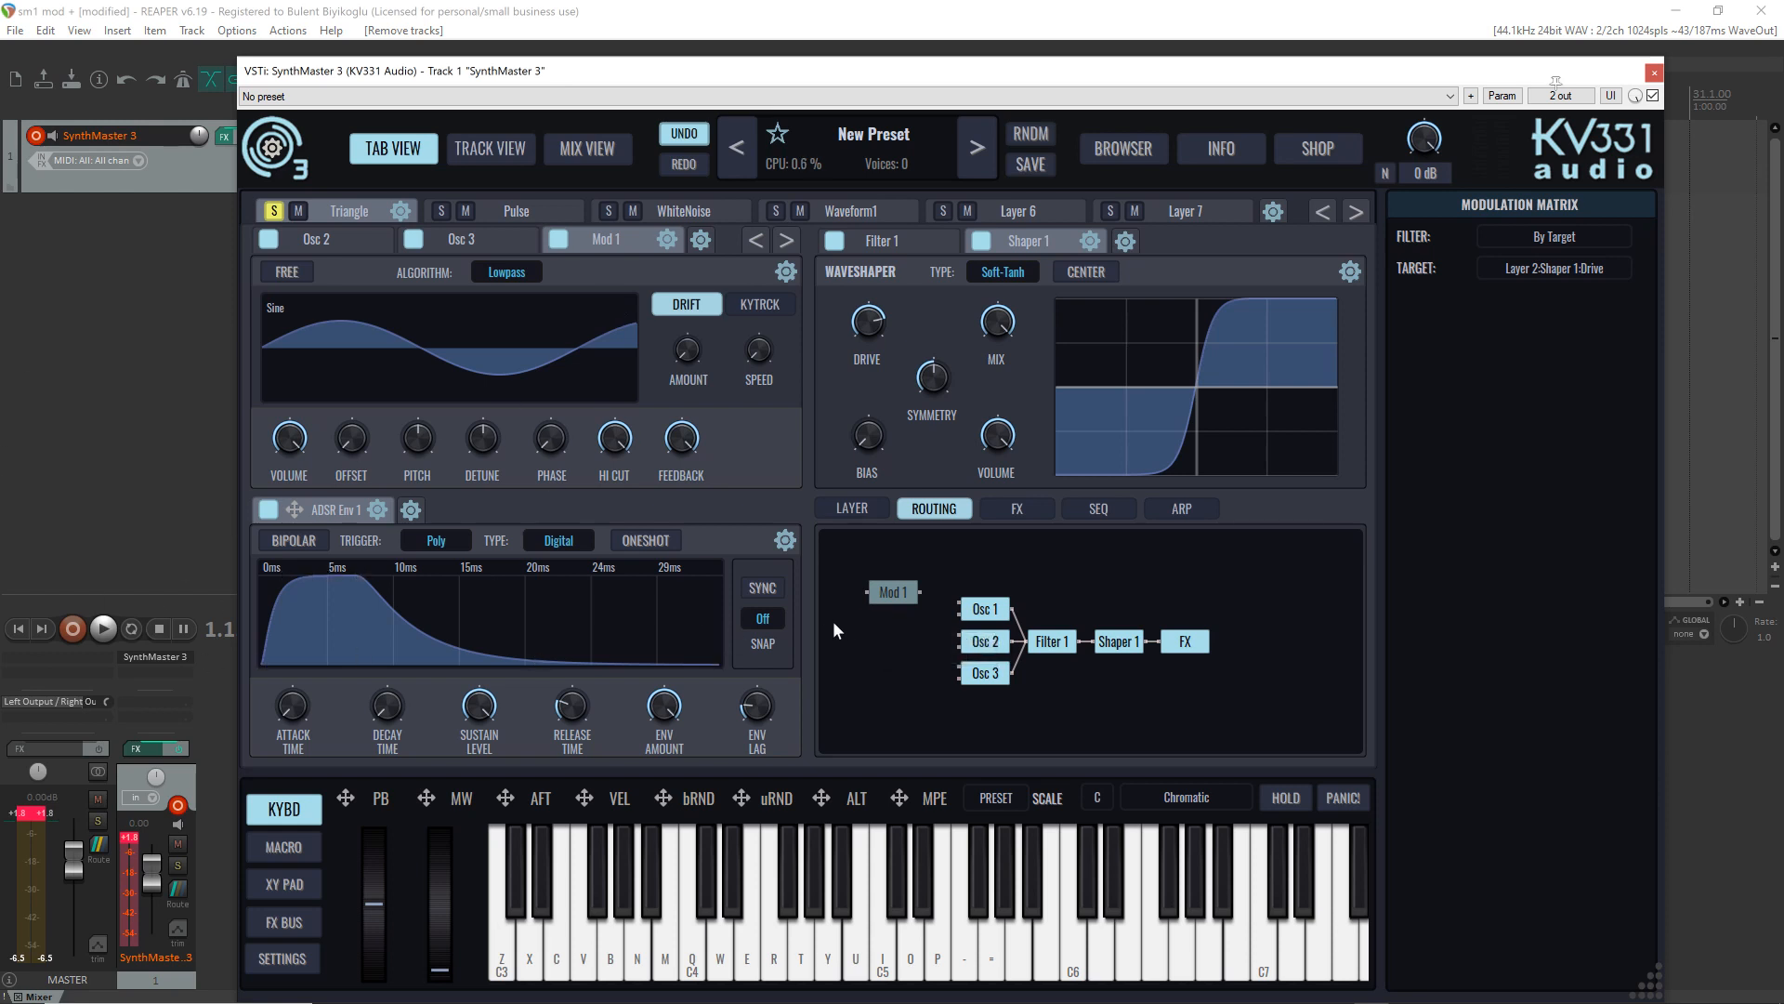
Step: Check the modulation types available for Osc 1's FM input and connect Mod 1's output to that input
{"action": "mouse_move", "coordinate": [895, 572]}
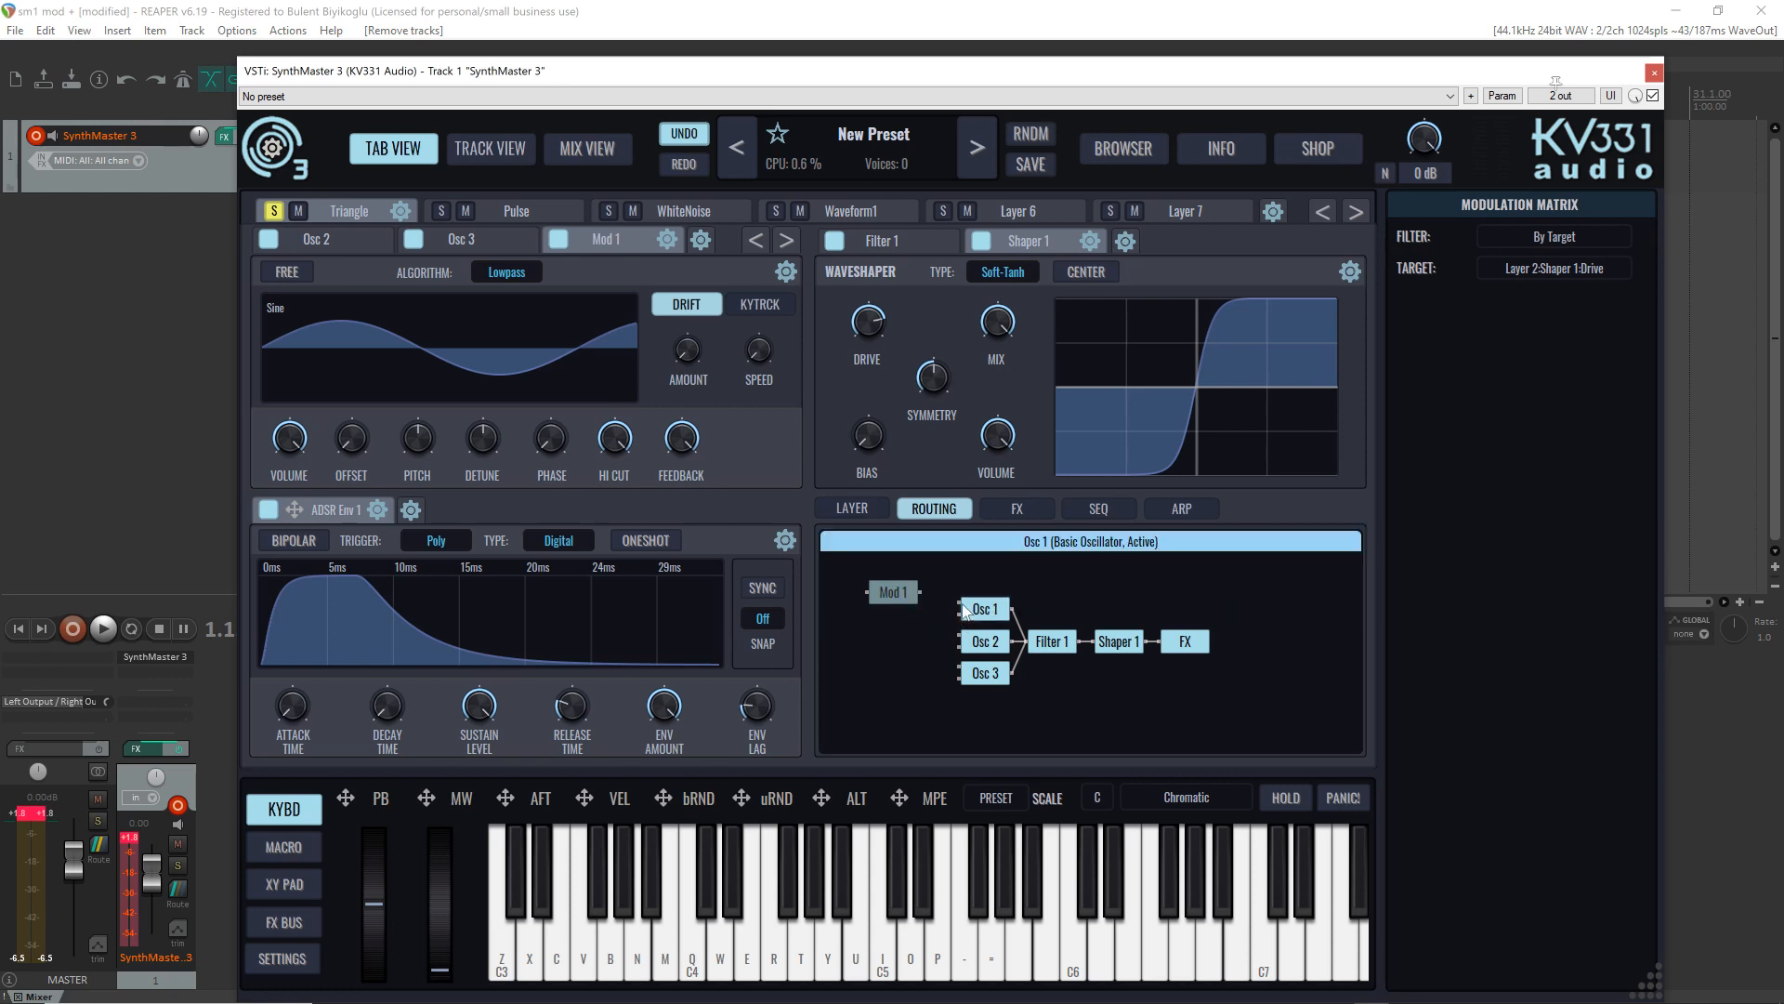
{"action": "right_click", "coordinate": [962, 610]}
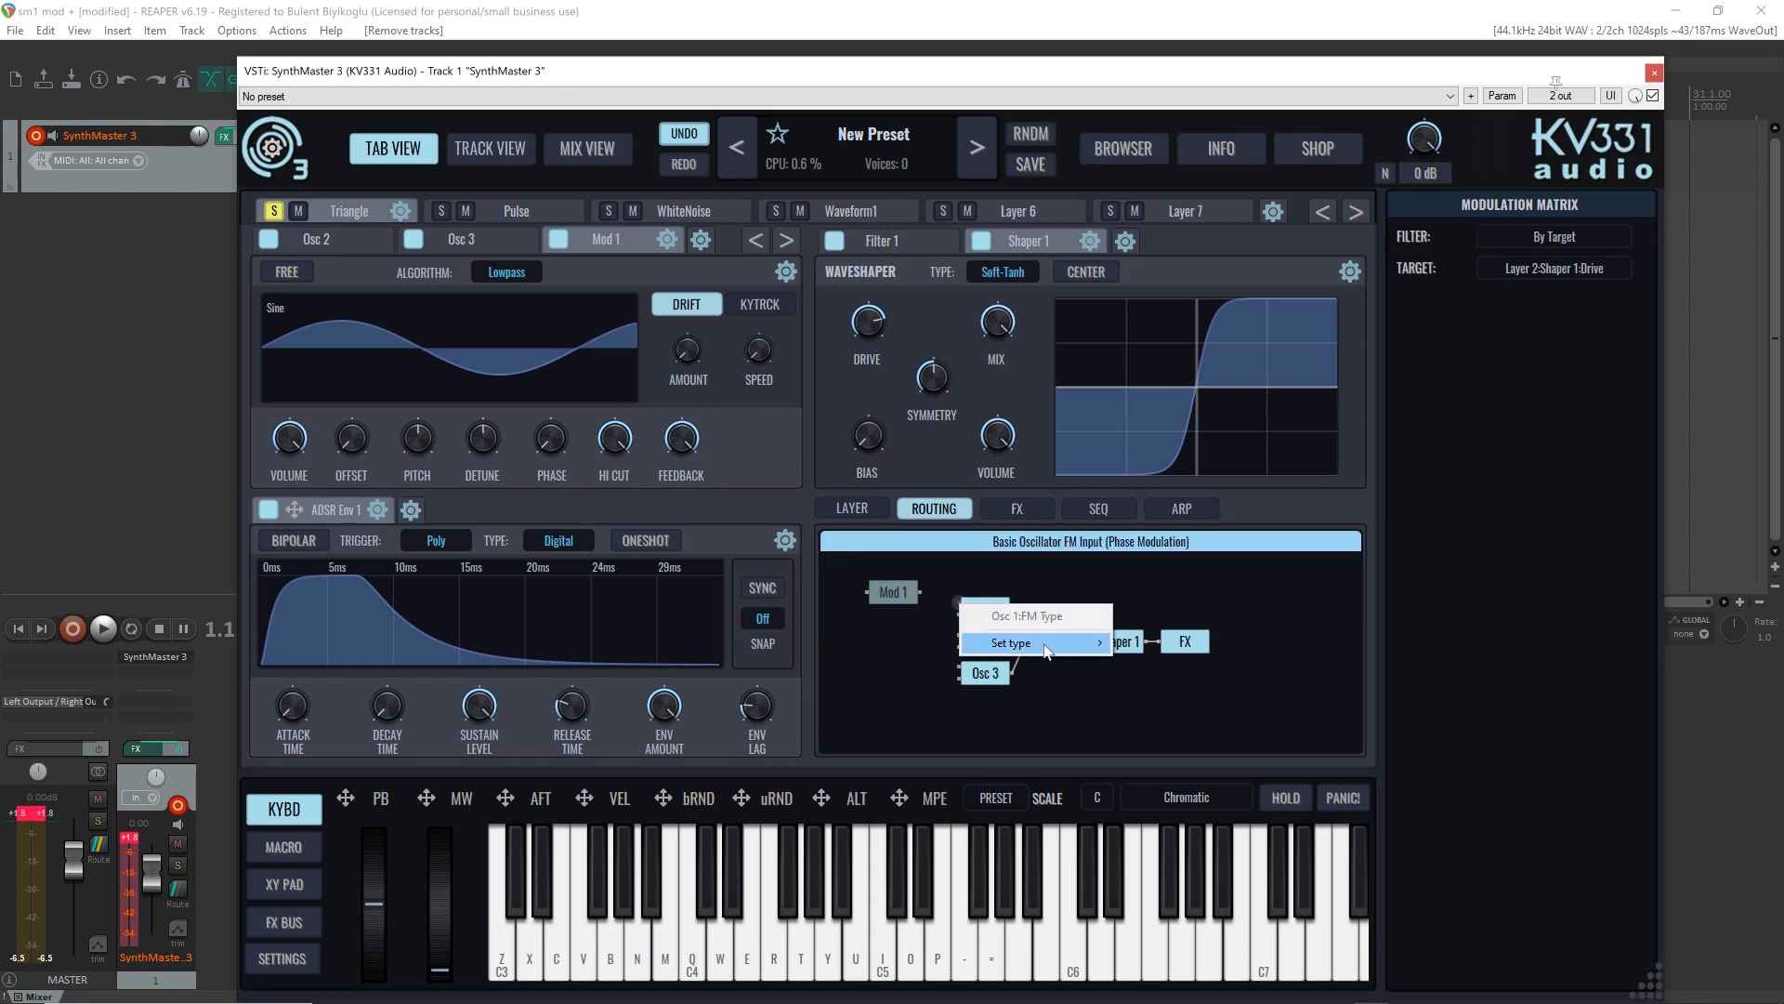
{"action": "mouse_move", "coordinate": [1047, 651]}
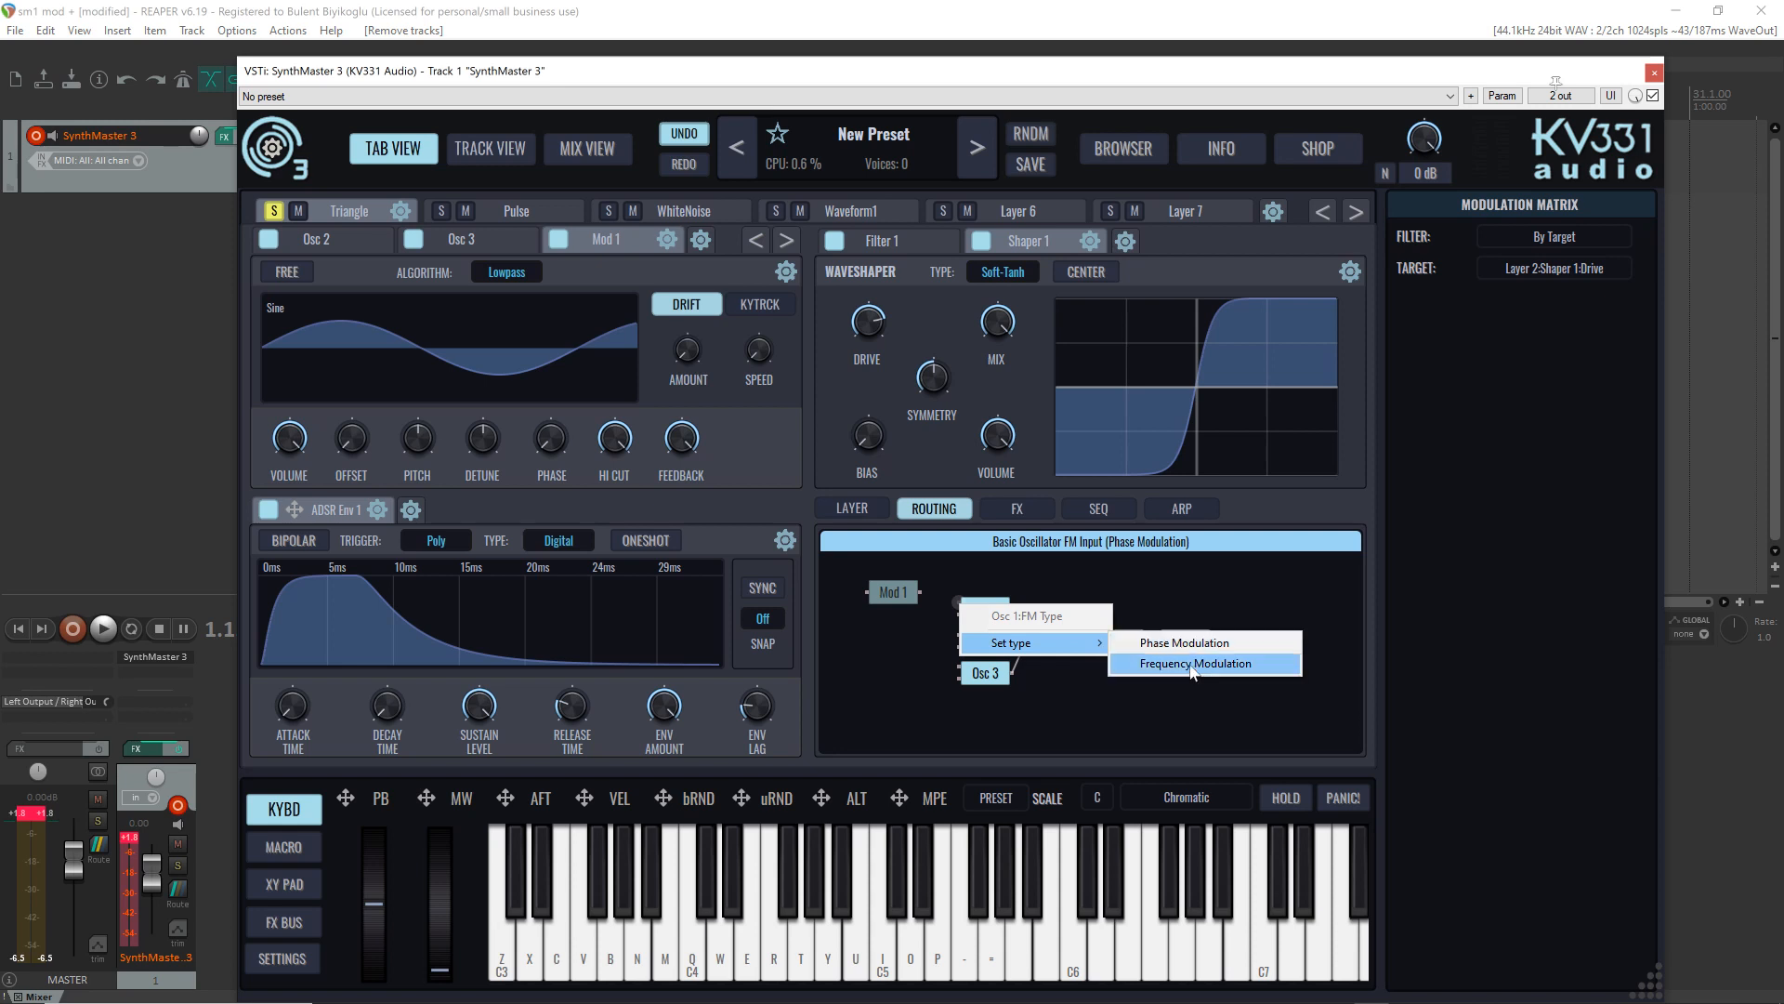
{"action": "left_click", "coordinate": [925, 712]}
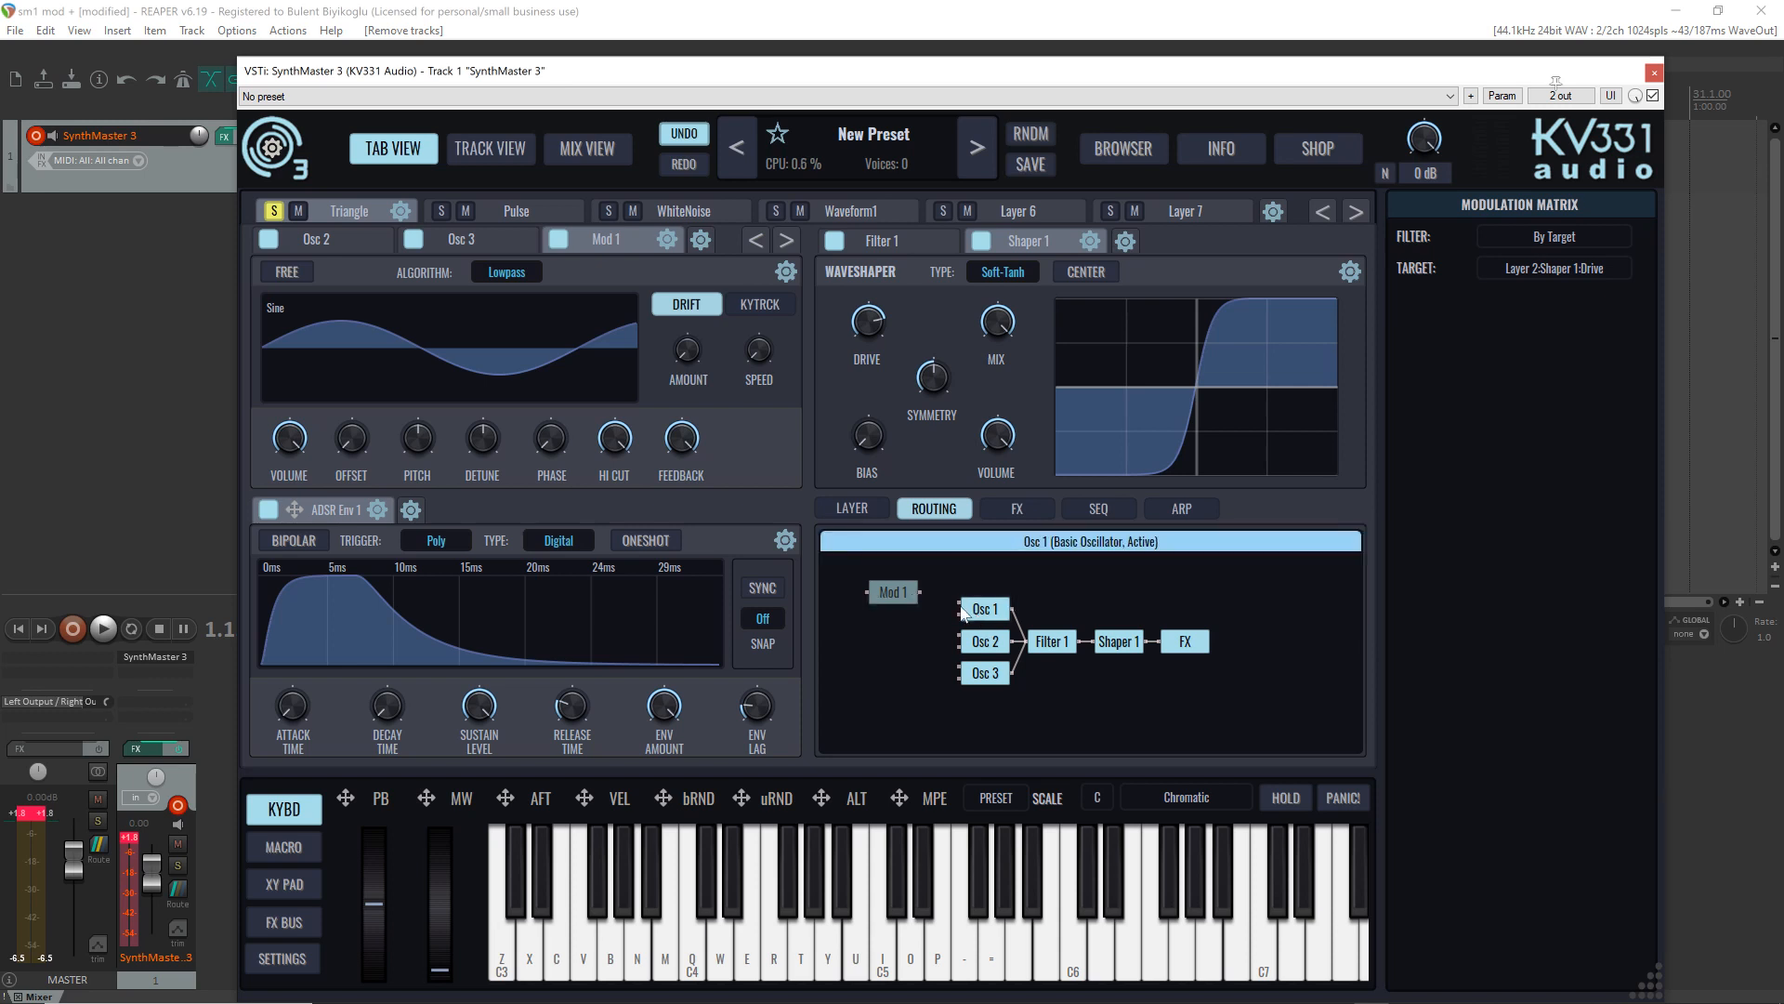
{"action": "left_click_drag", "start_coordinate": [959, 608], "coordinate": [922, 598]}
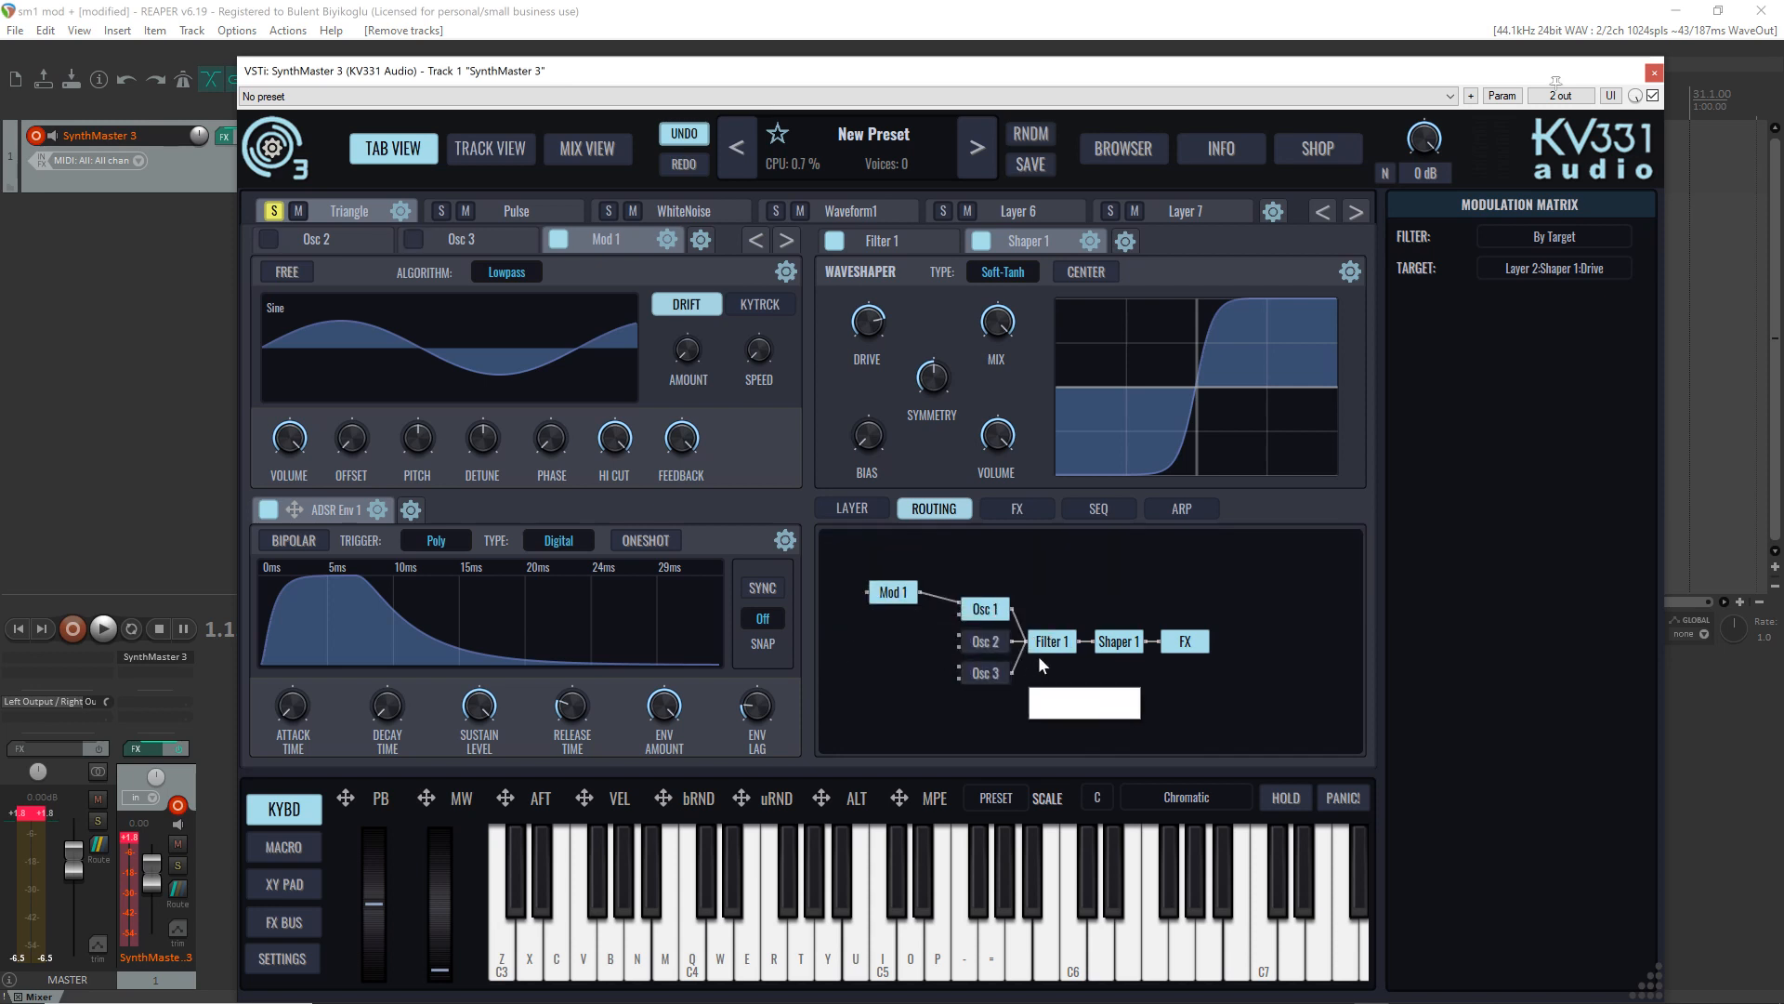
Step: Bypass Filter 1 and Shaper 1, then bypass and re-enable Mod 1 and Osc 1 in the routing
{"action": "left_click", "coordinate": [1121, 643]}
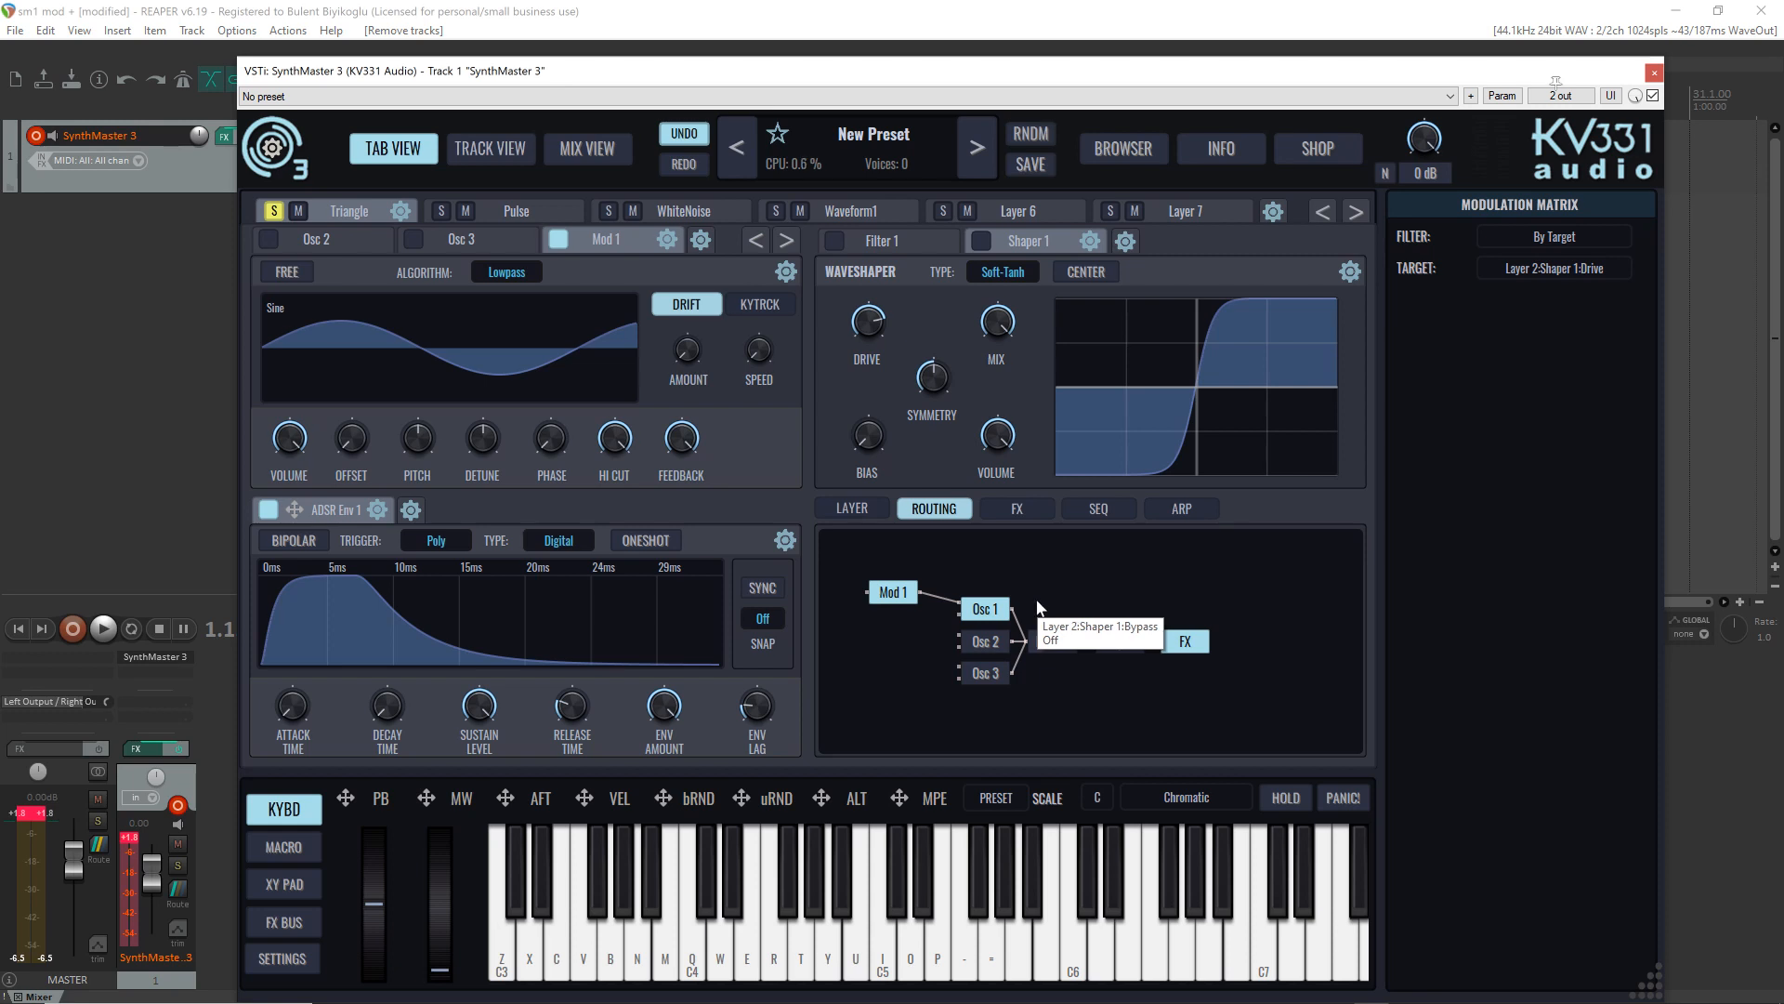
{"action": "left_click", "coordinate": [890, 592]}
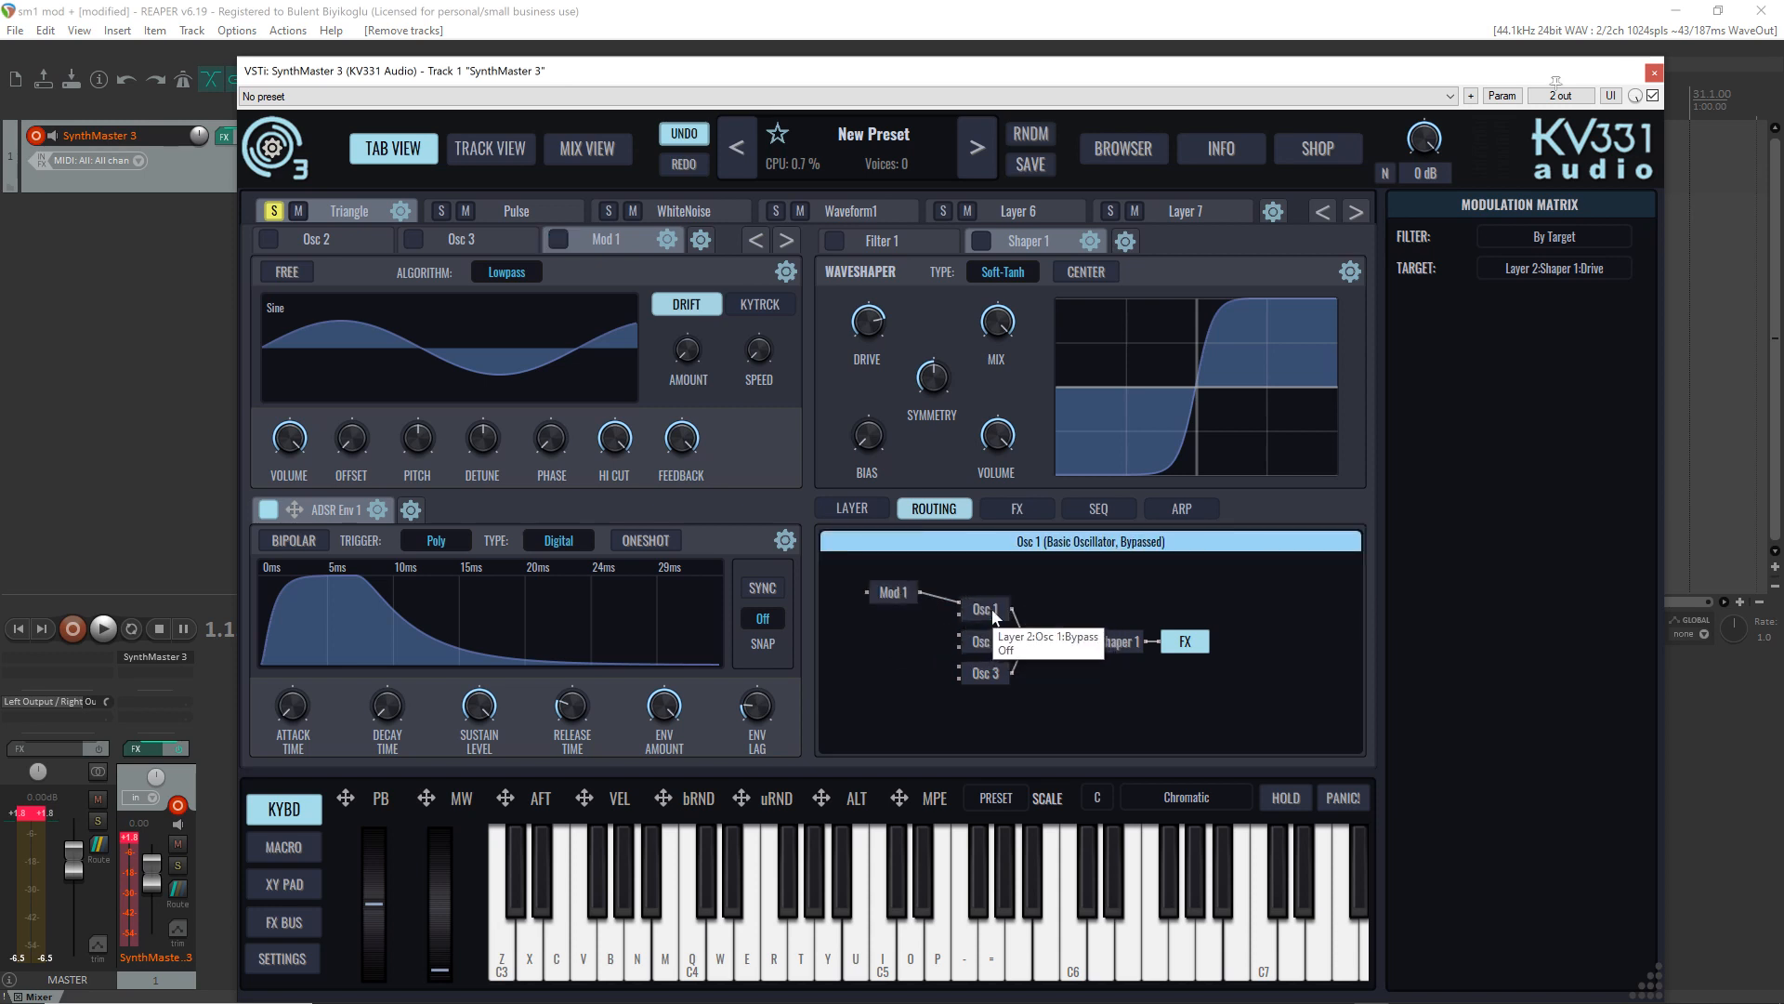
{"action": "left_click", "coordinate": [889, 595]}
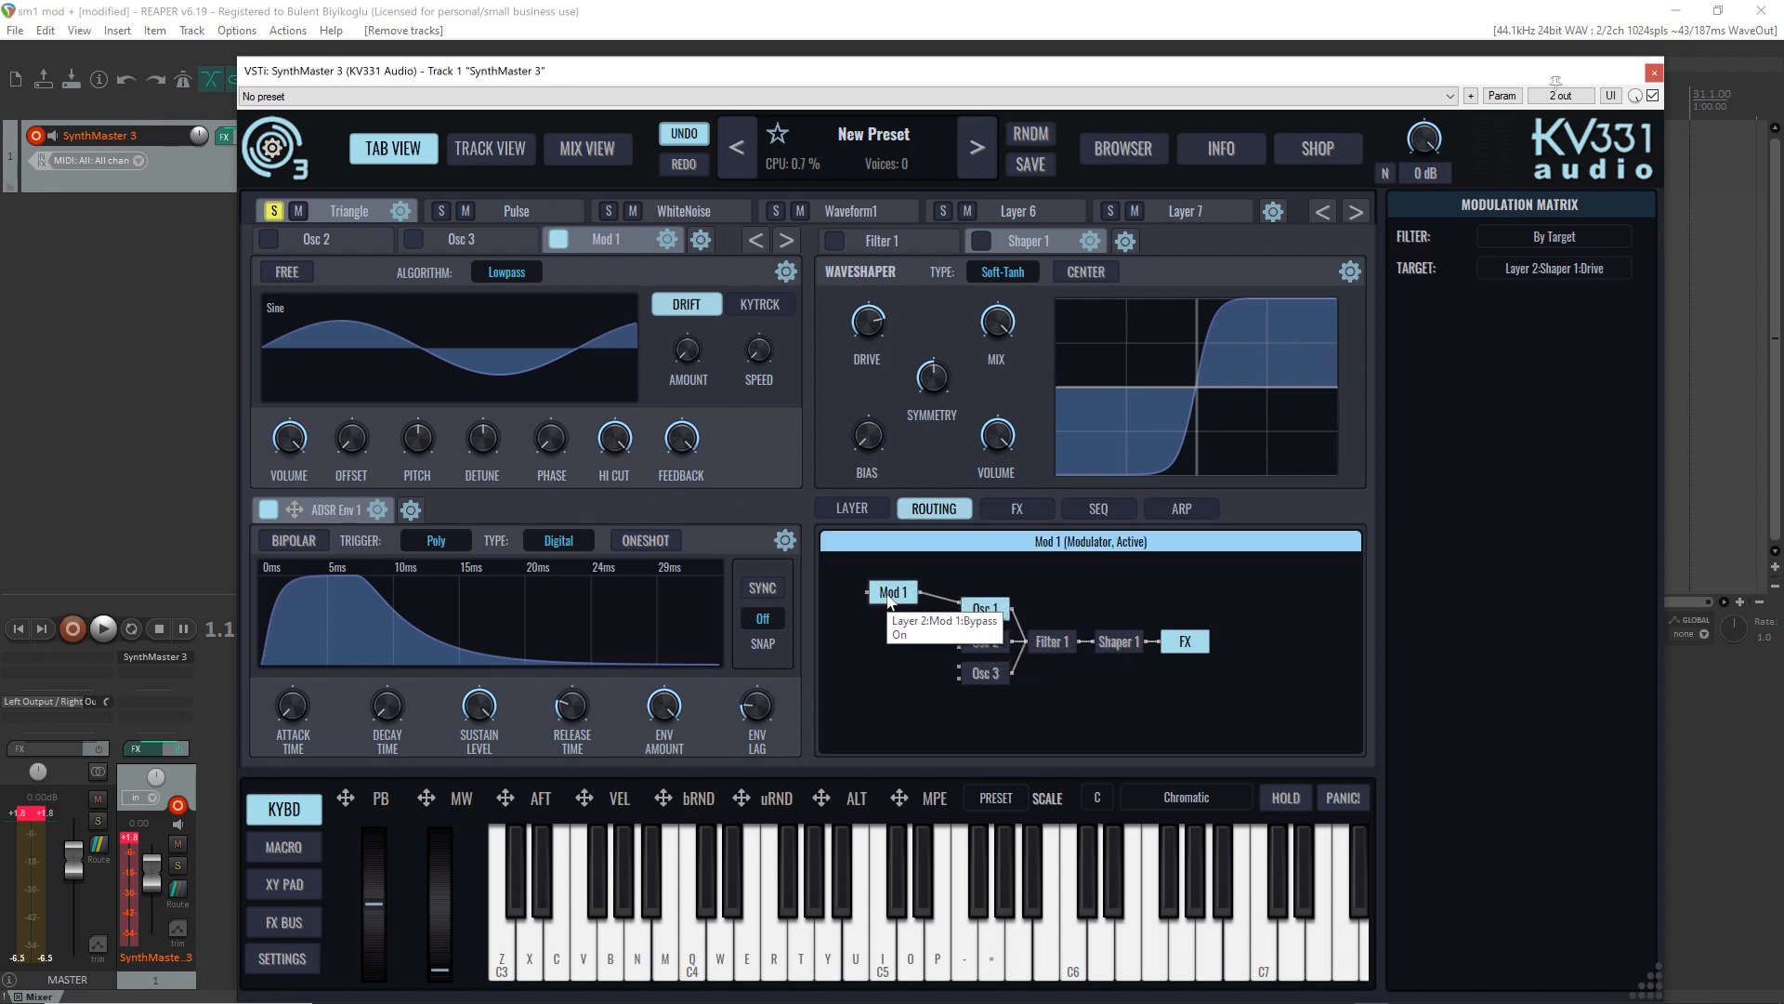
{"action": "left_click", "coordinate": [987, 611]}
Step: Examine the settings of each oscillator, Filter 1, Shaper 1 and Mod 1 by selecting them in the routing
{"action": "left_click", "coordinate": [984, 641]}
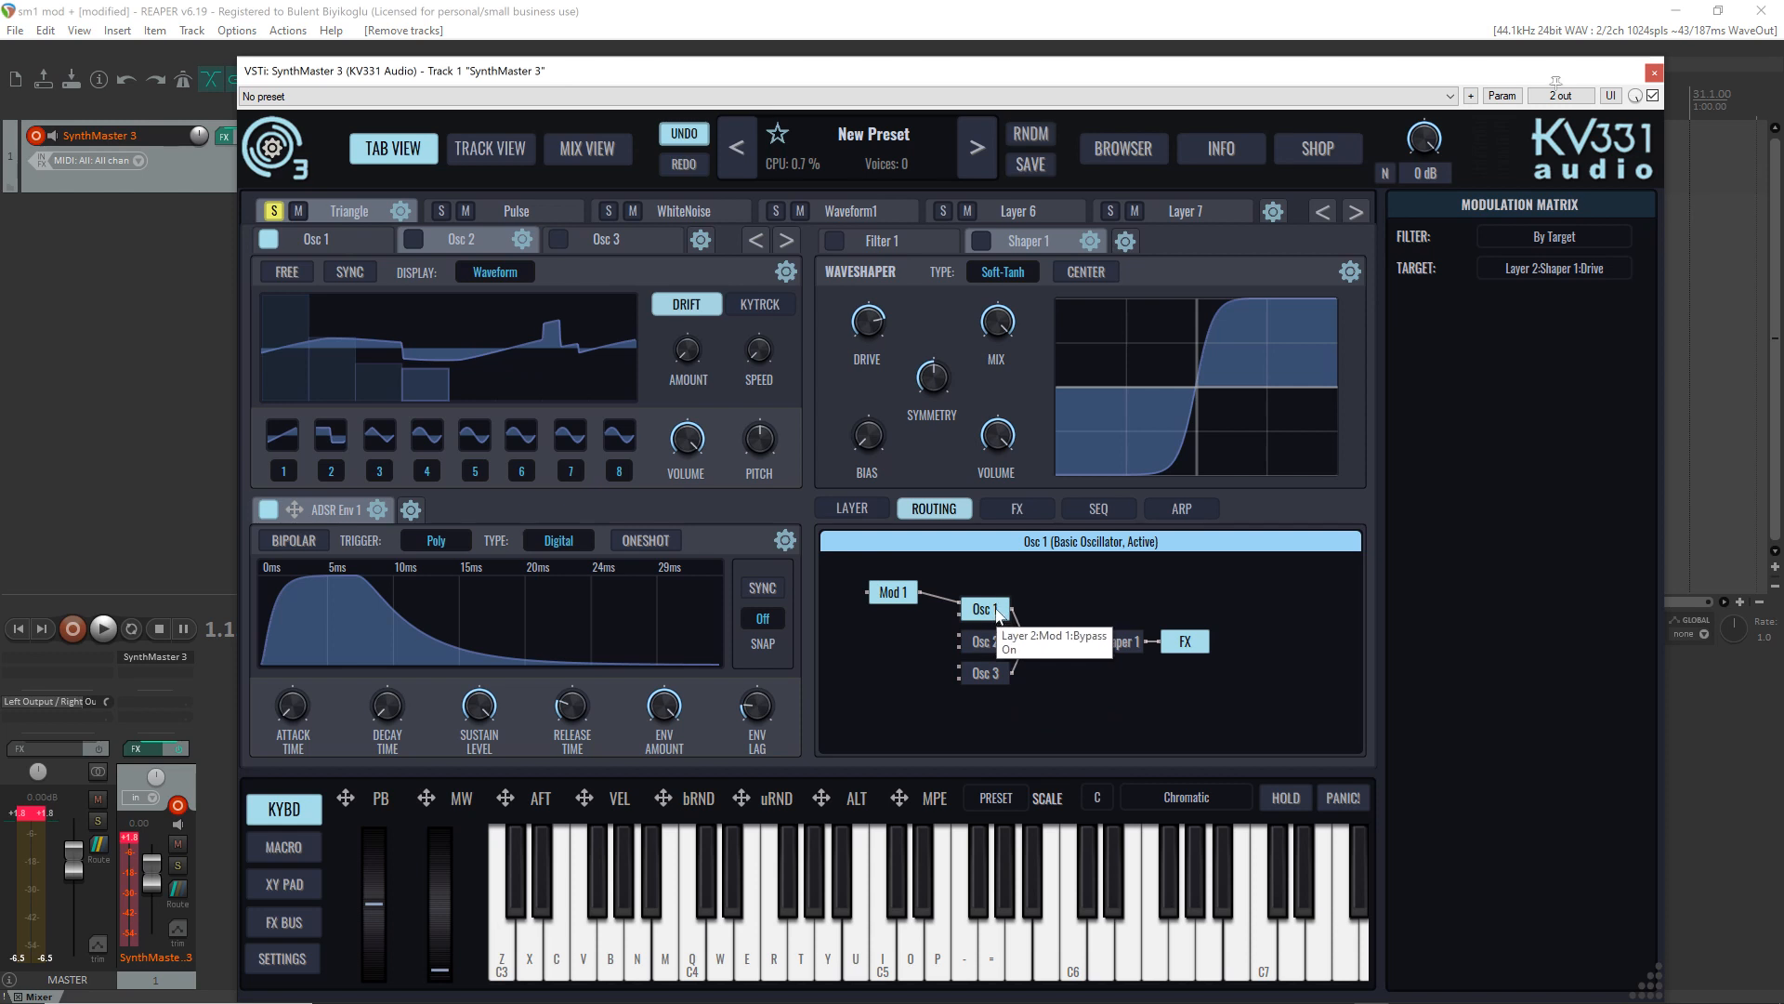
{"action": "left_click", "coordinate": [990, 611]}
{"action": "left_click", "coordinate": [987, 641]}
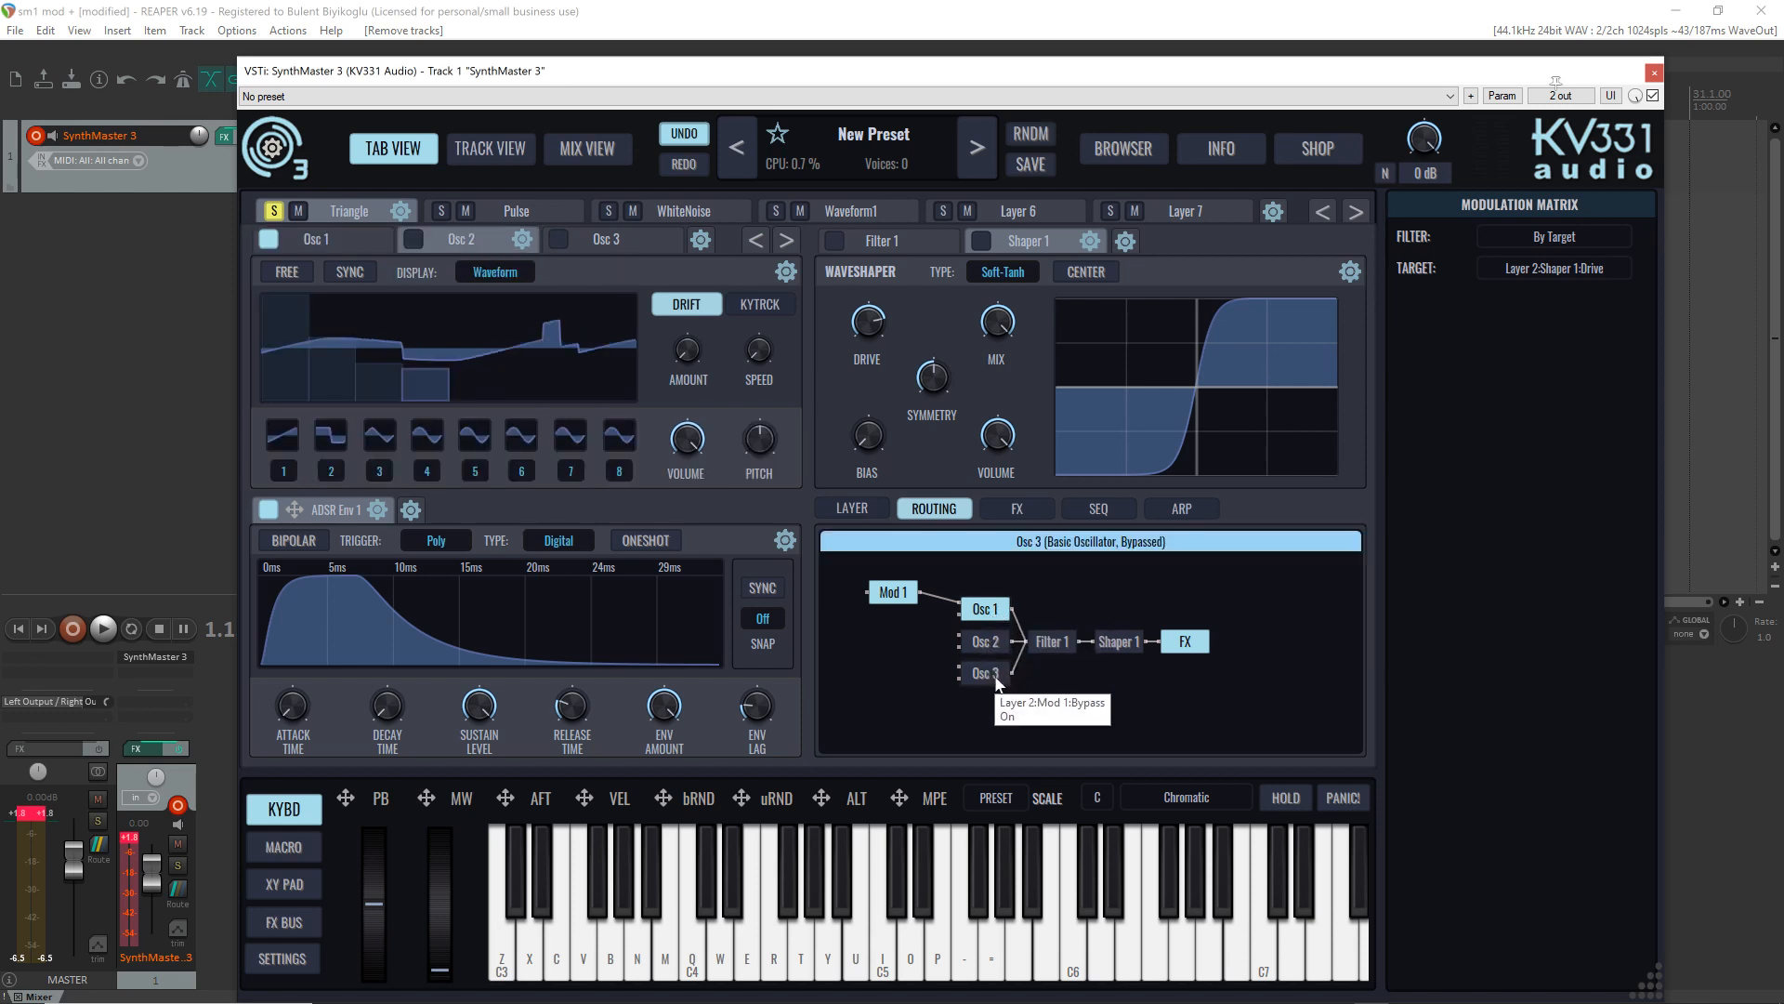
{"action": "left_click", "coordinate": [992, 678]}
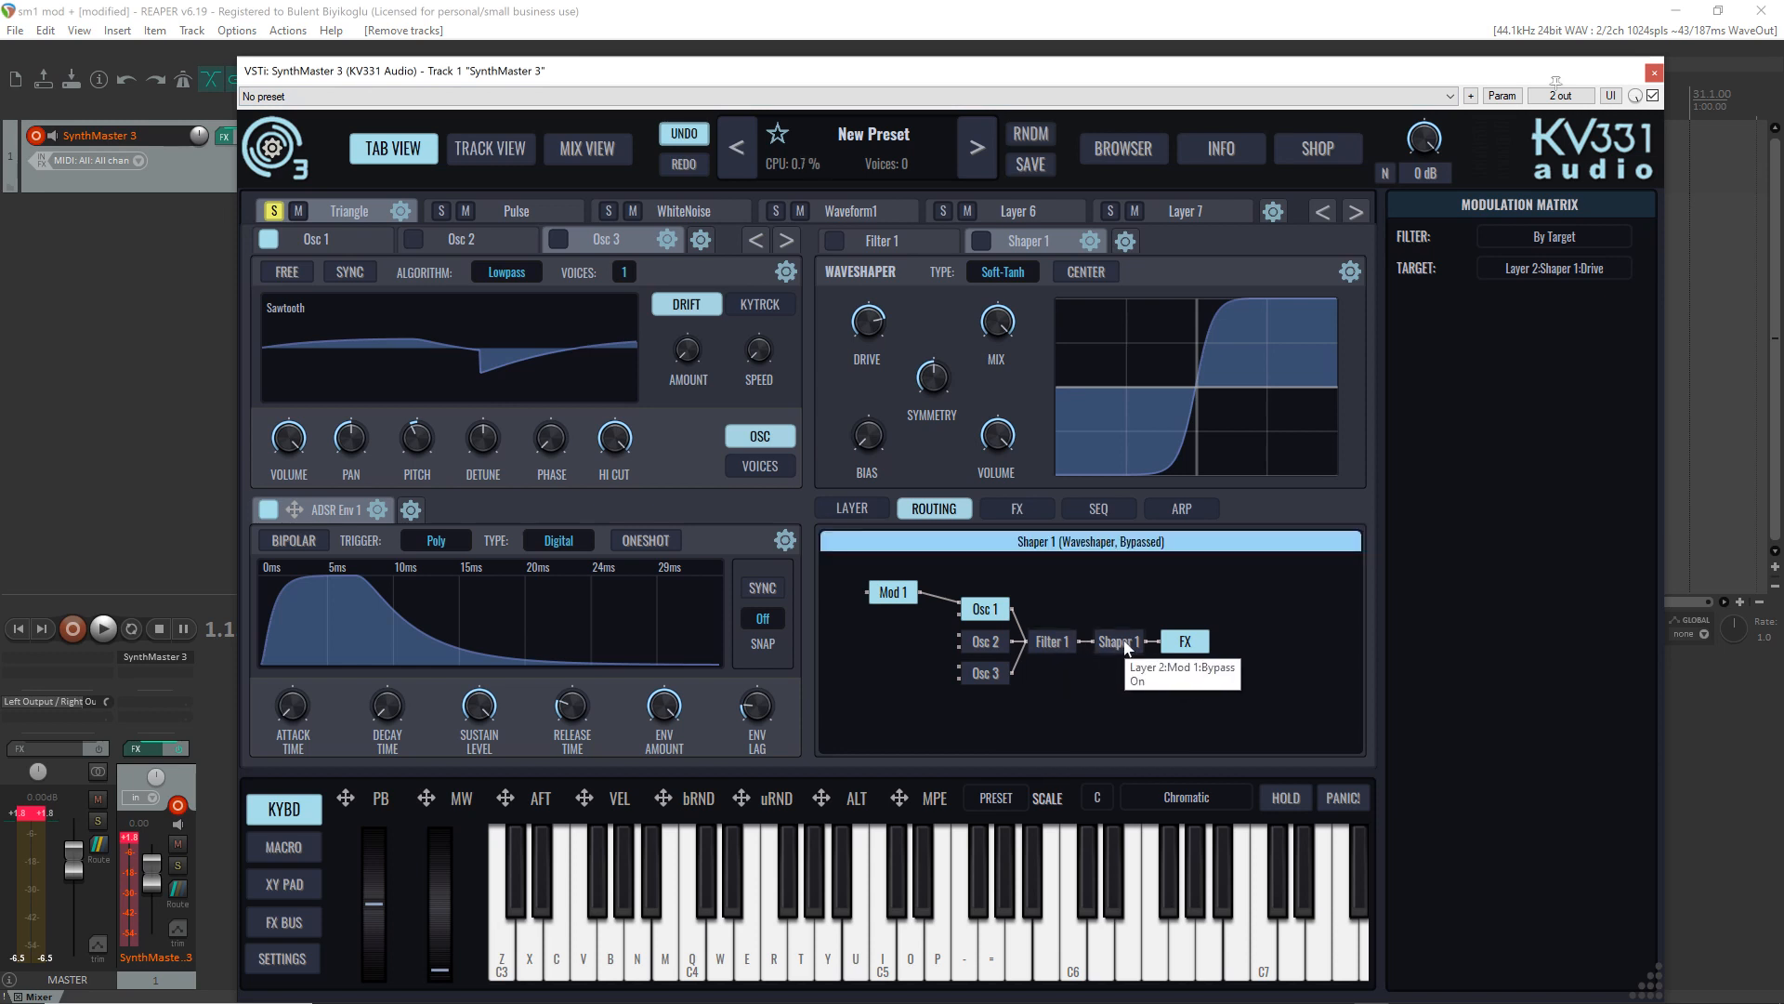
{"action": "left_click", "coordinate": [1057, 643]}
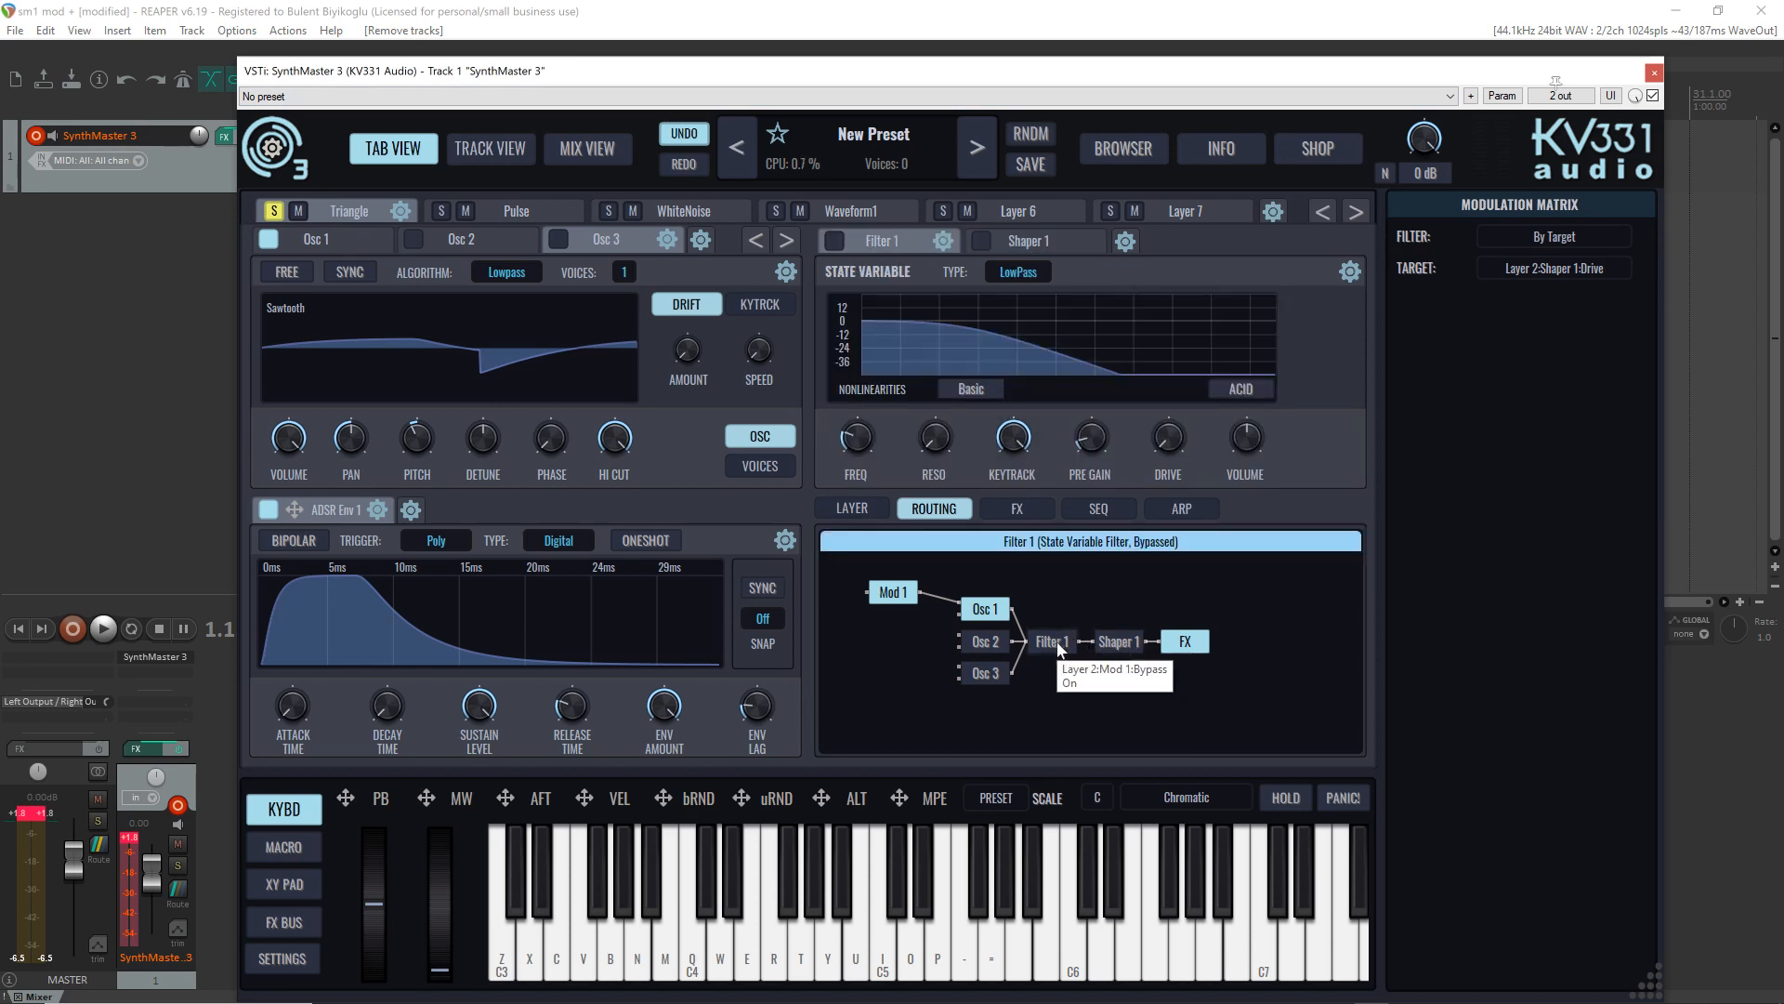
{"action": "left_click", "coordinate": [1126, 642]}
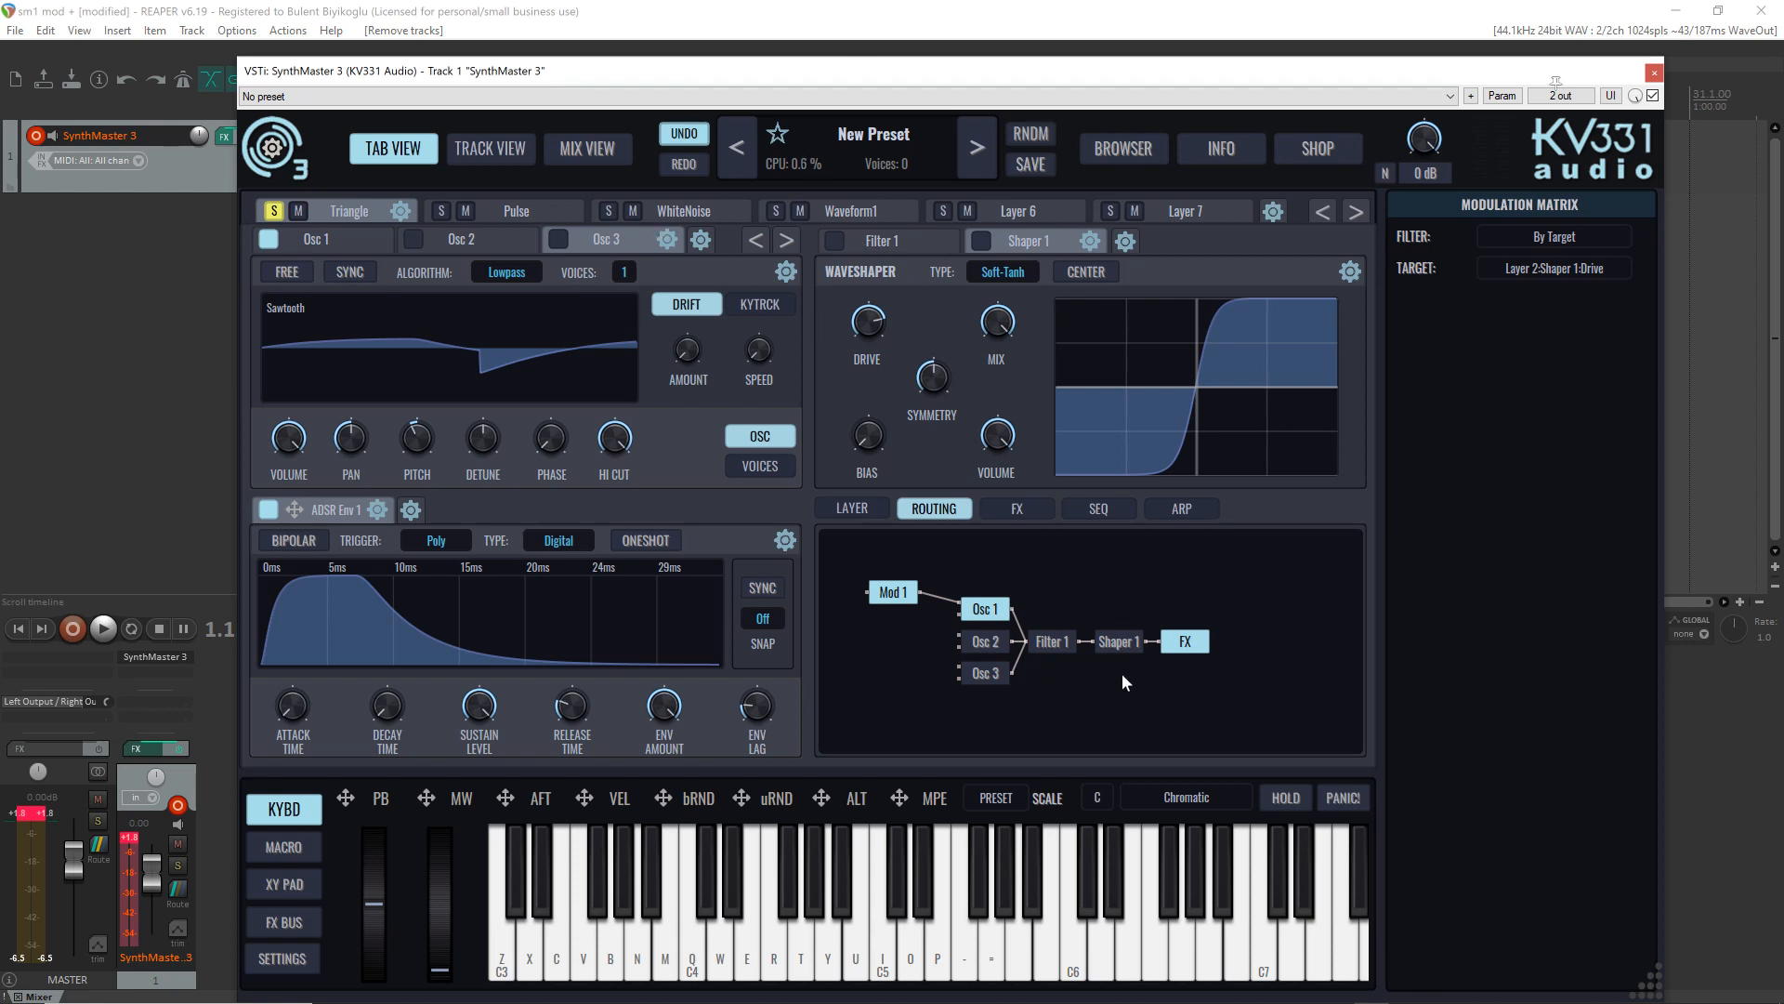
{"action": "left_click", "coordinate": [1054, 644]}
{"action": "left_click", "coordinate": [1115, 643]}
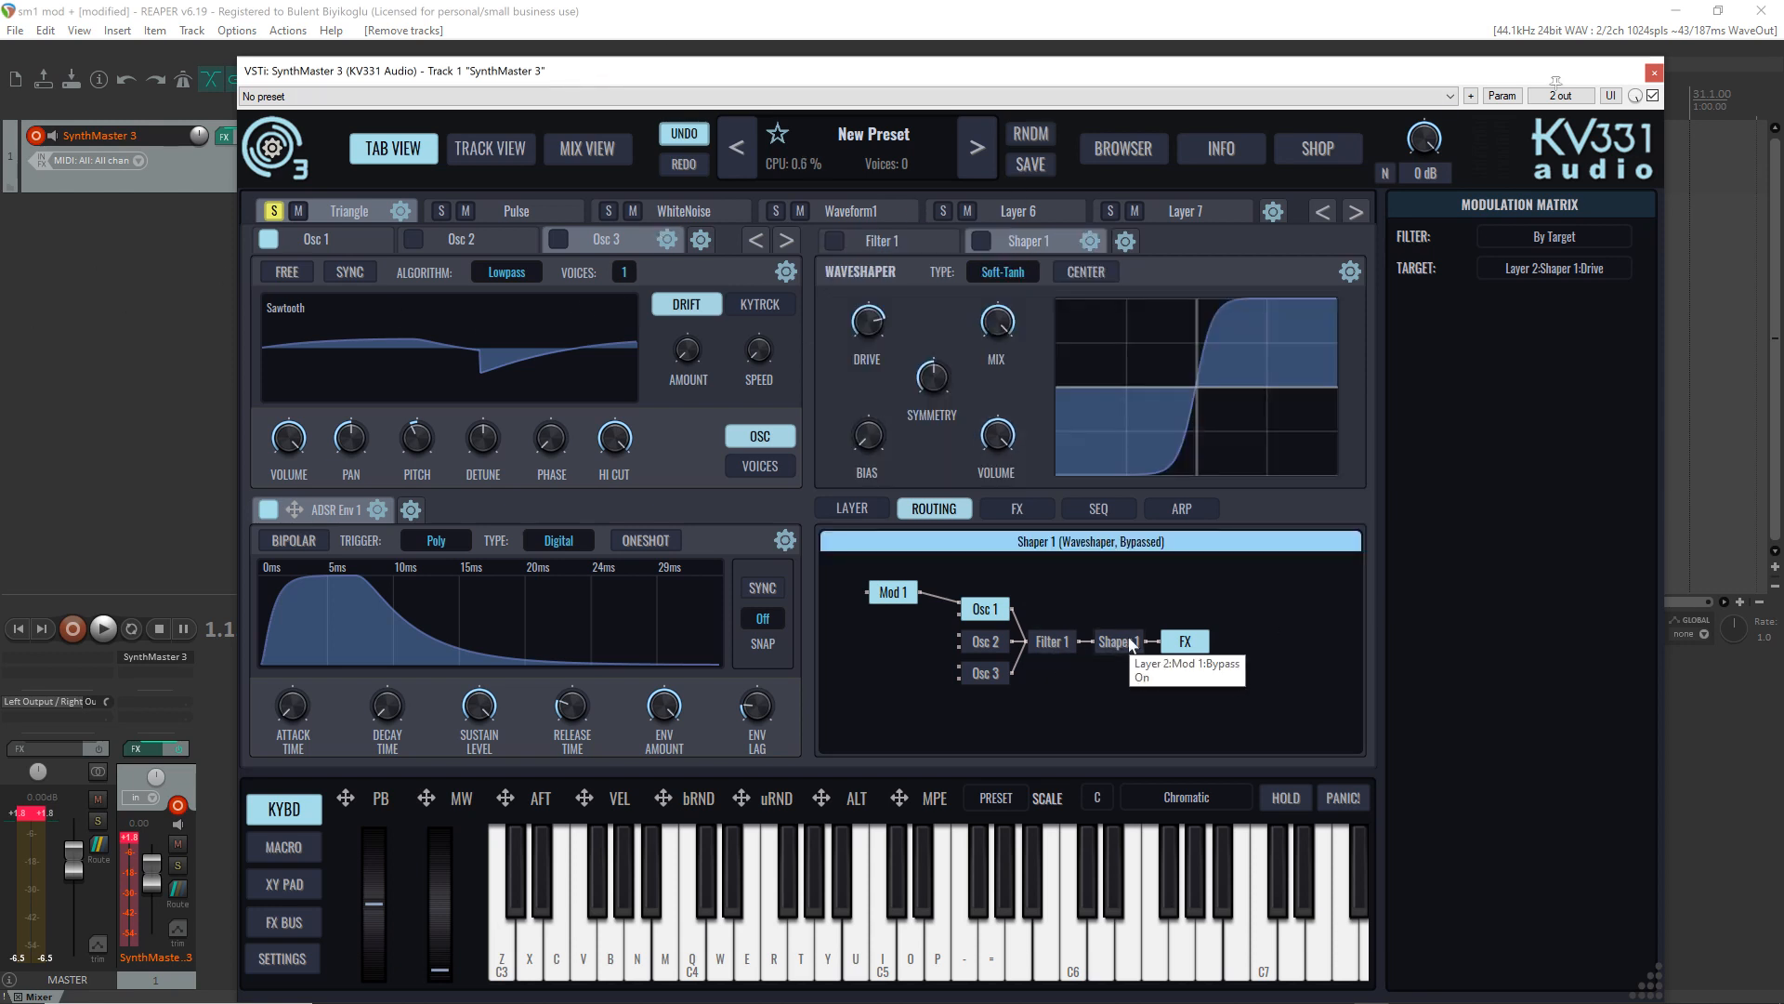
{"action": "left_click", "coordinate": [1054, 643]}
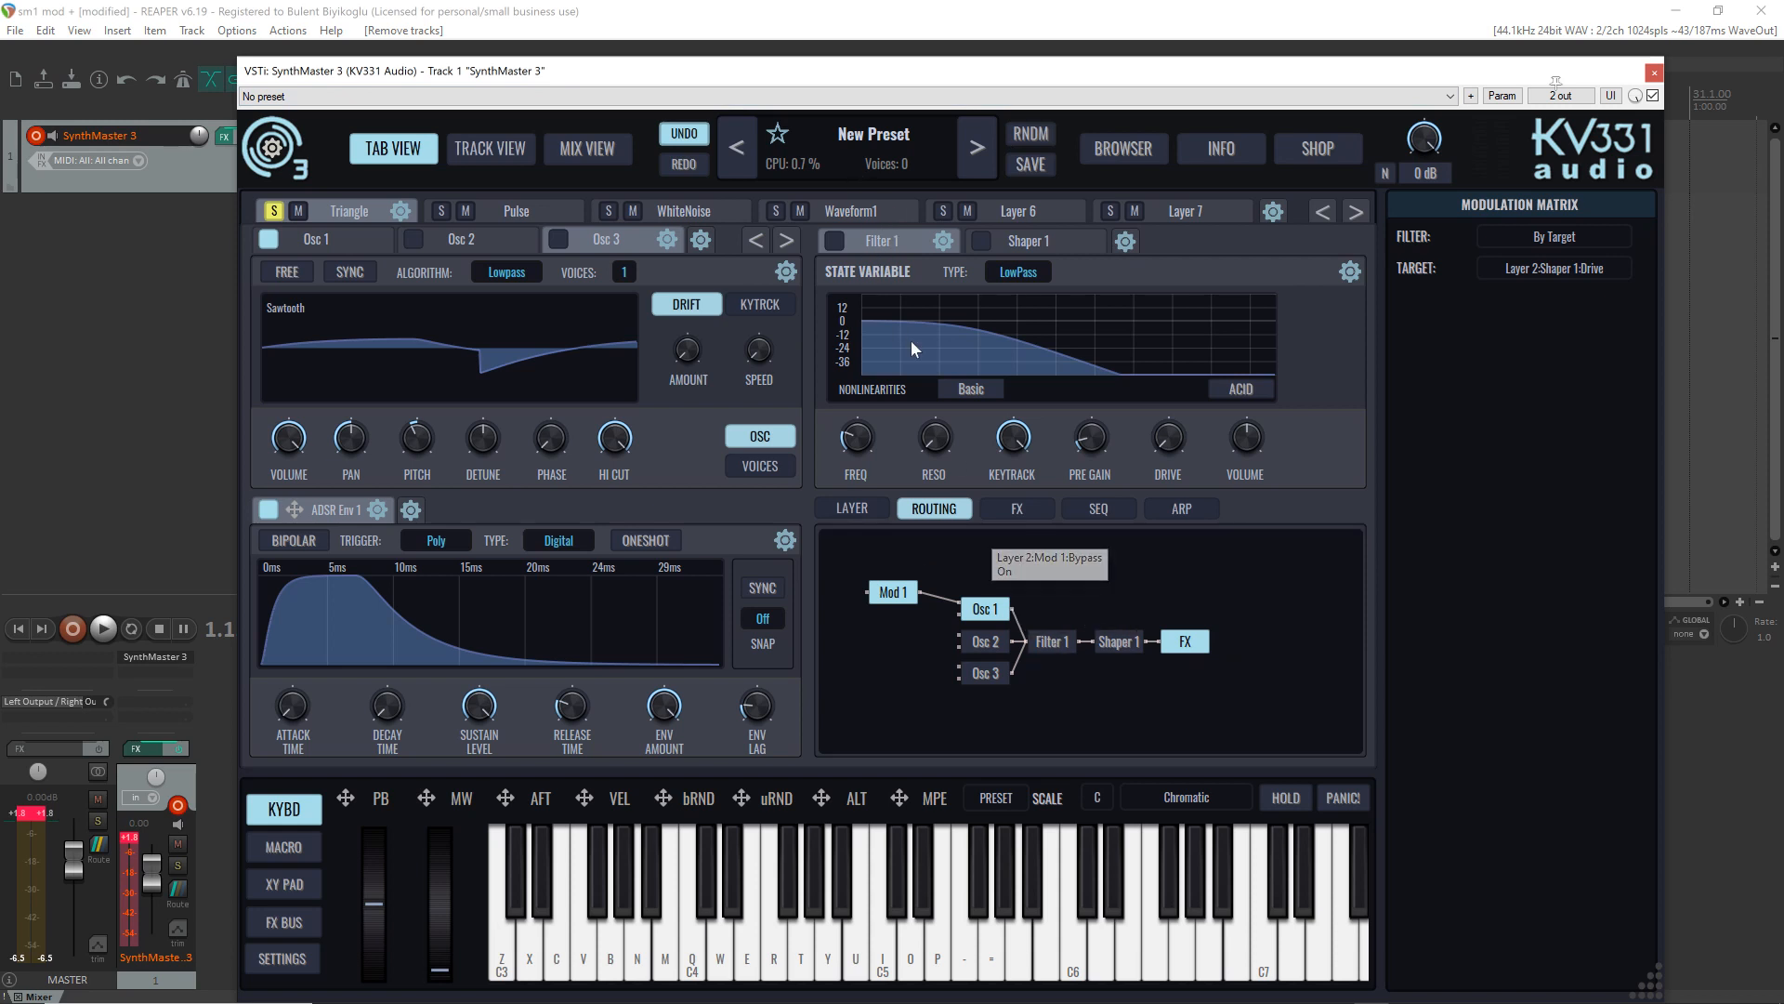
{"action": "left_click", "coordinate": [1120, 641]}
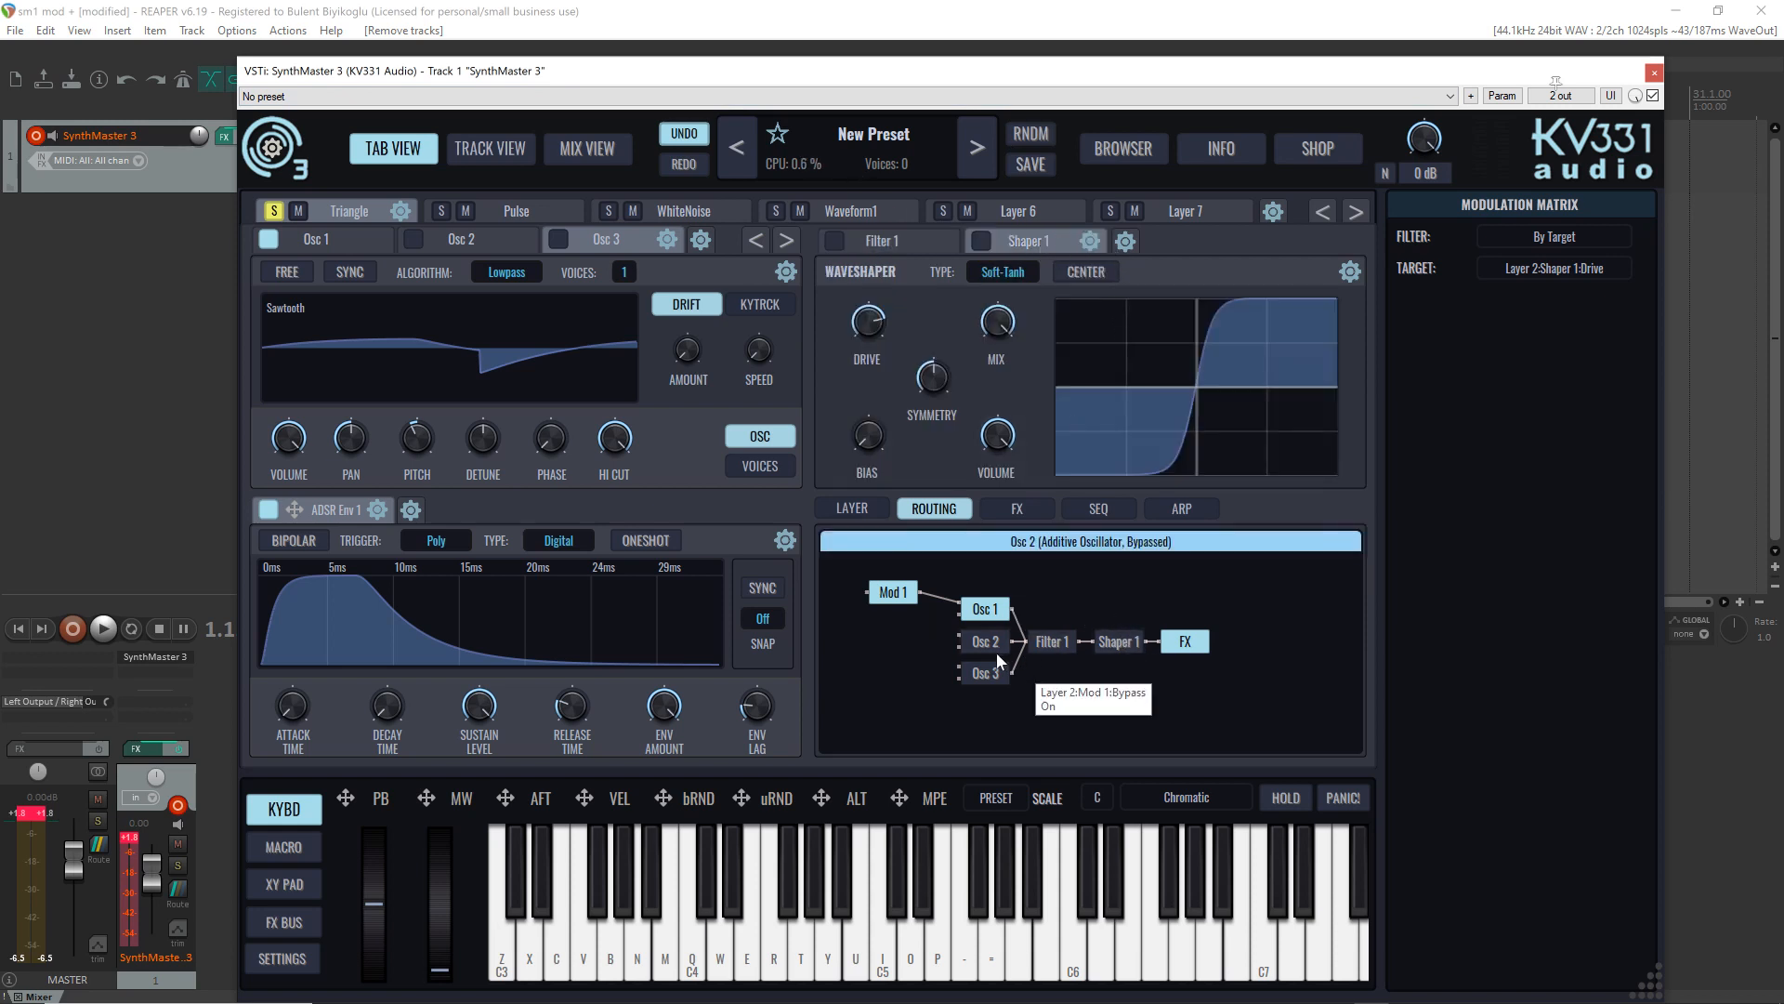
{"action": "left_click", "coordinate": [890, 596]}
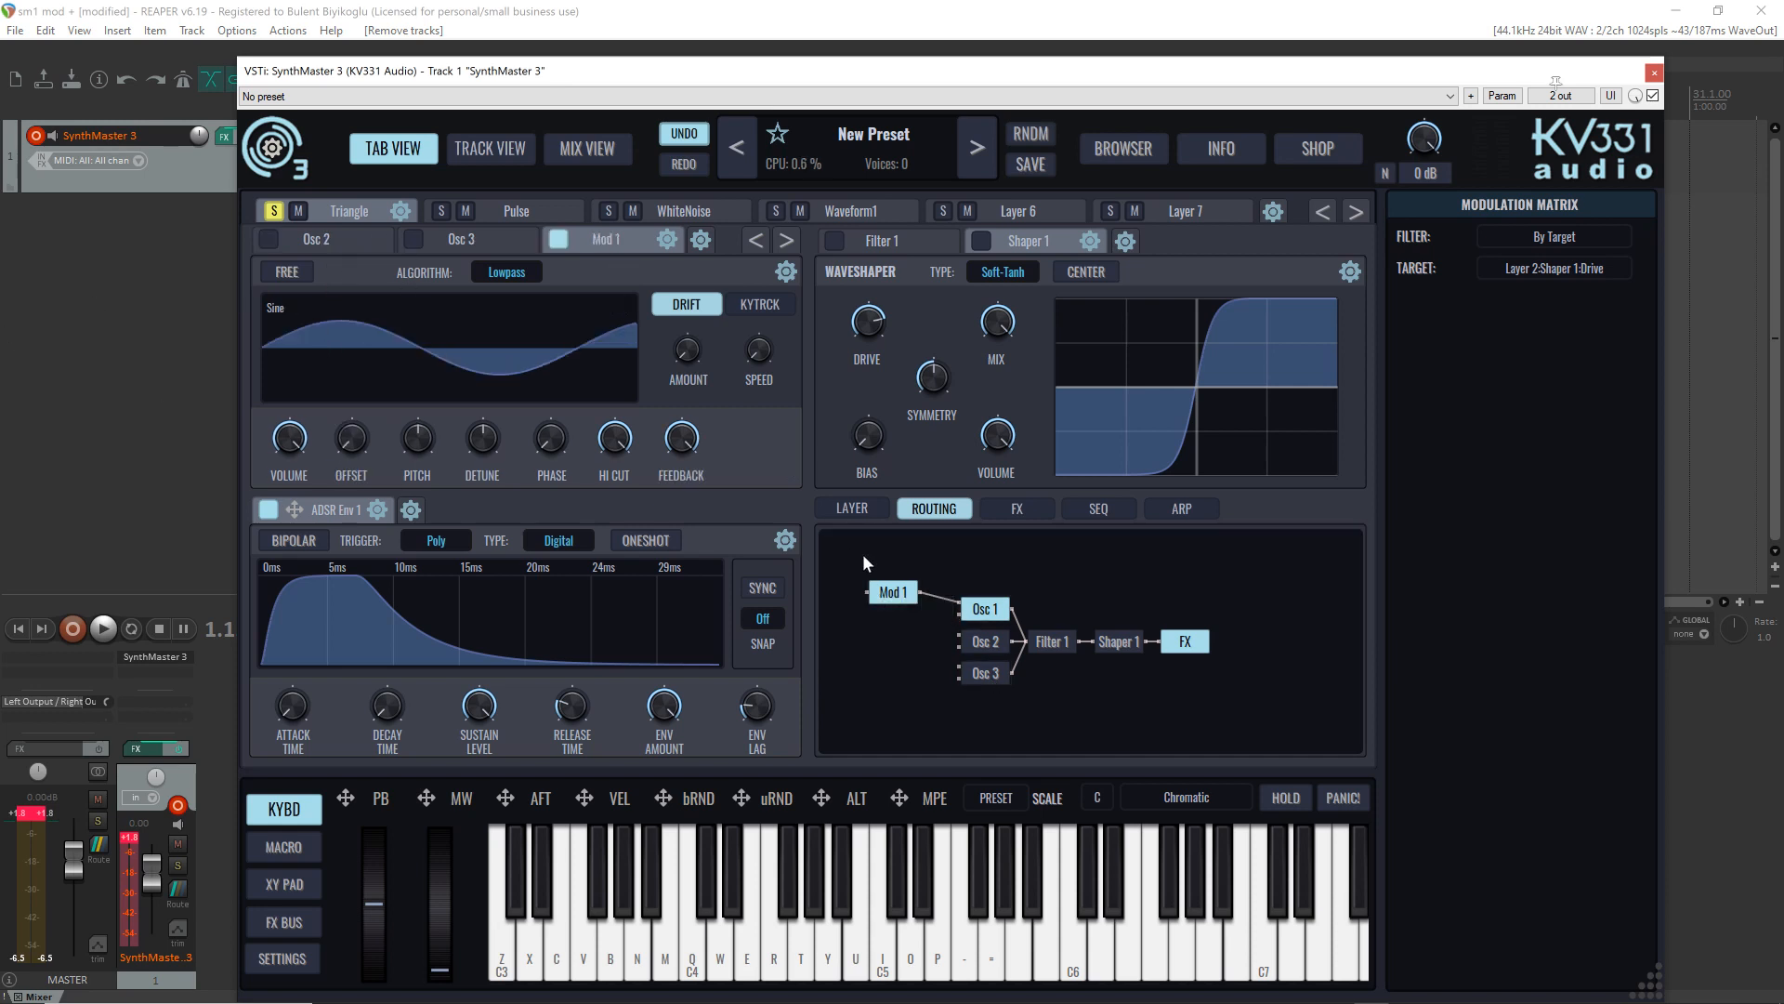
{"action": "left_click", "coordinate": [984, 610]}
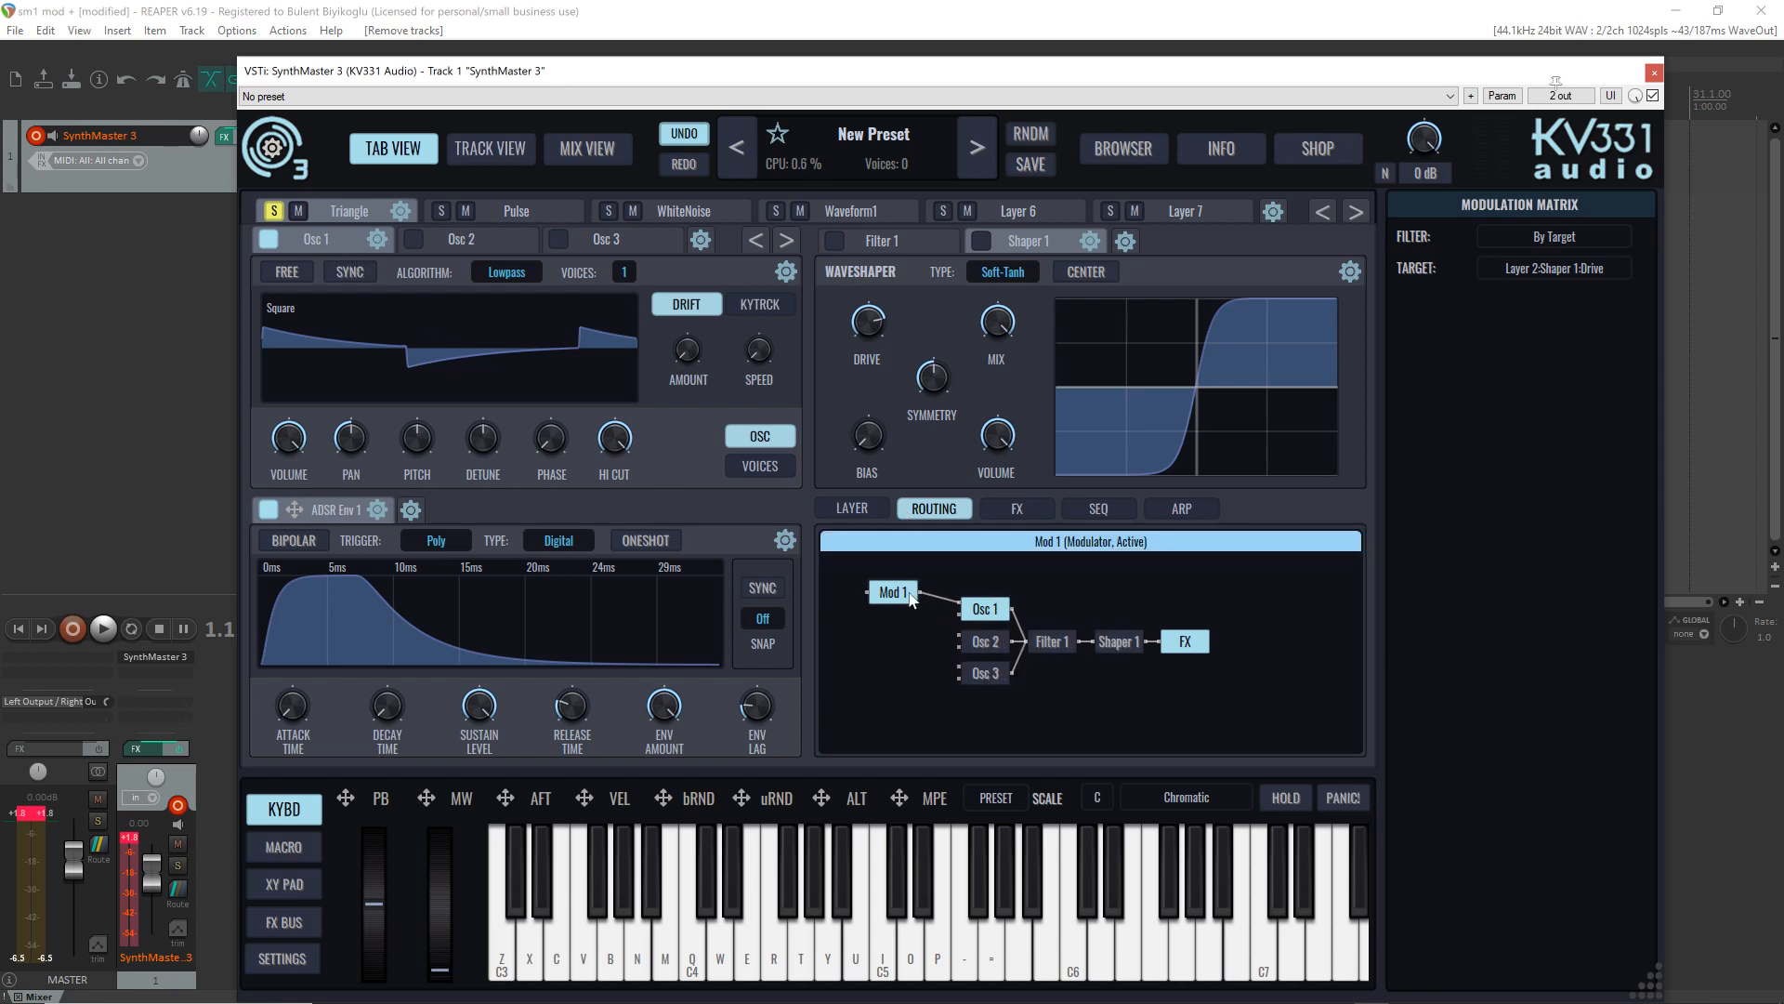
{"action": "left_click", "coordinate": [892, 594]}
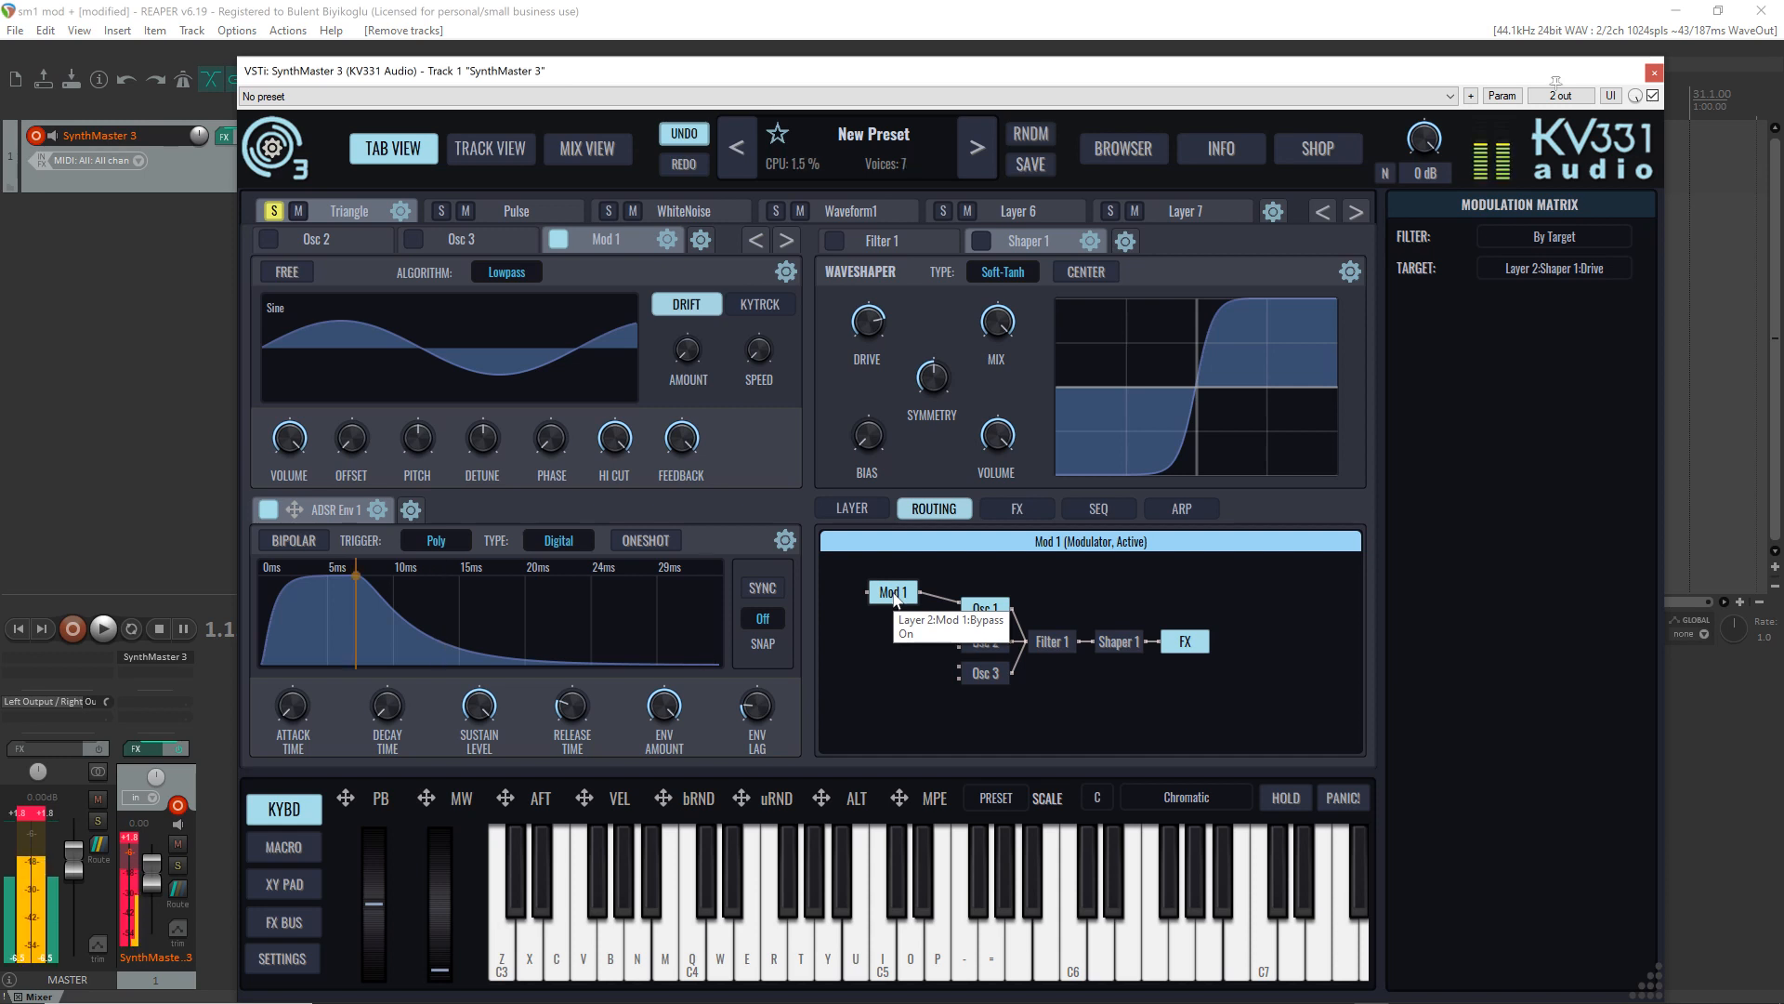
Step: Set Osc 1's waveform to Sine, keep its FM type at Phase Modulation and play a test note
{"action": "left_click", "coordinate": [987, 610]}
{"action": "left_click", "coordinate": [340, 318]}
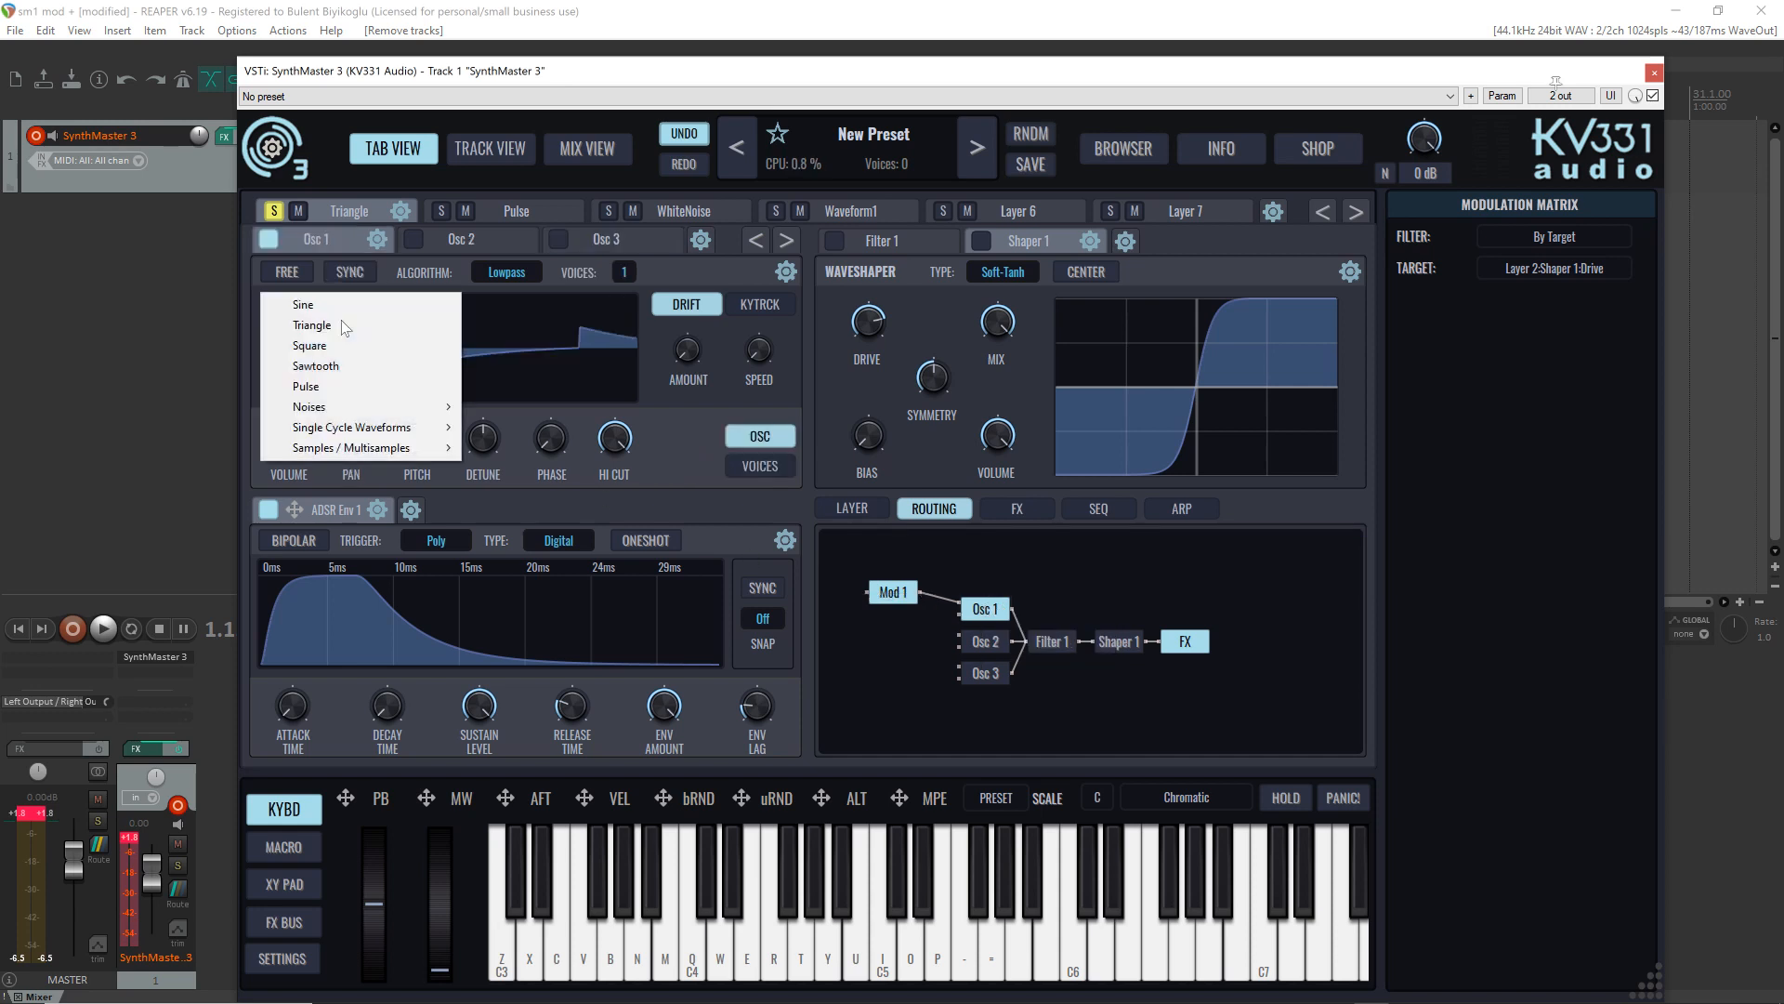
{"action": "left_click", "coordinate": [343, 309]}
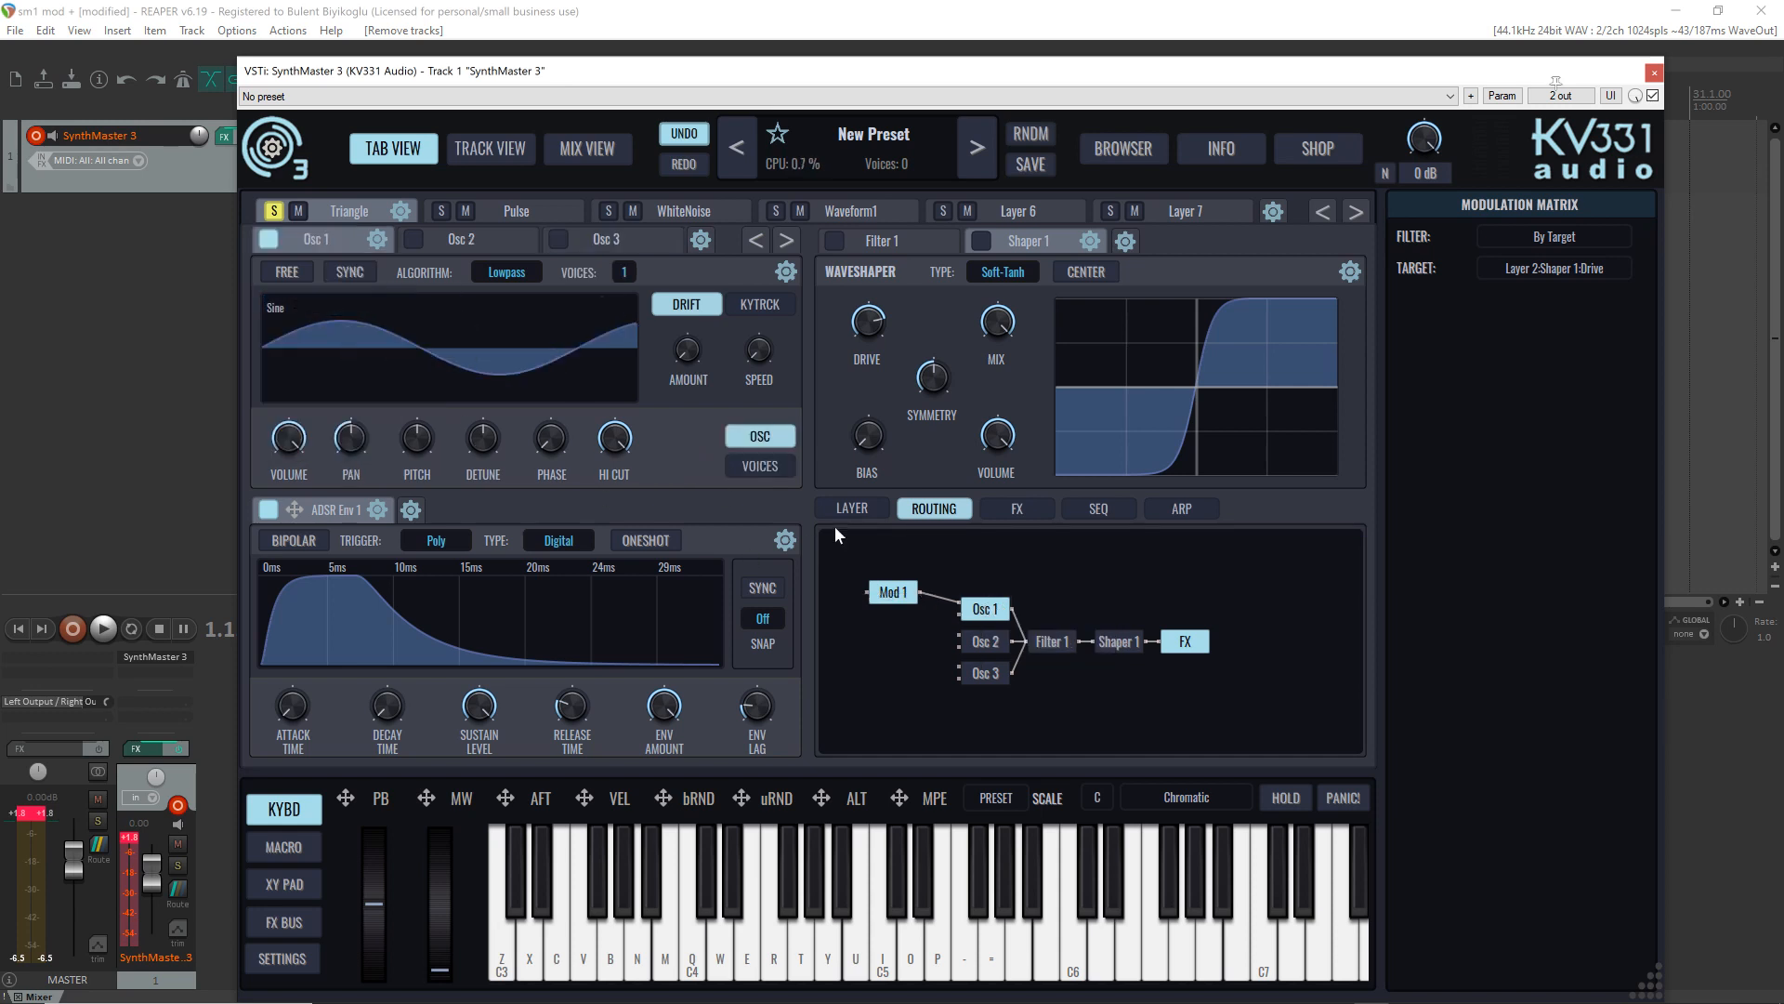
{"action": "left_click", "coordinate": [961, 609]}
{"action": "mouse_move", "coordinate": [1031, 643]}
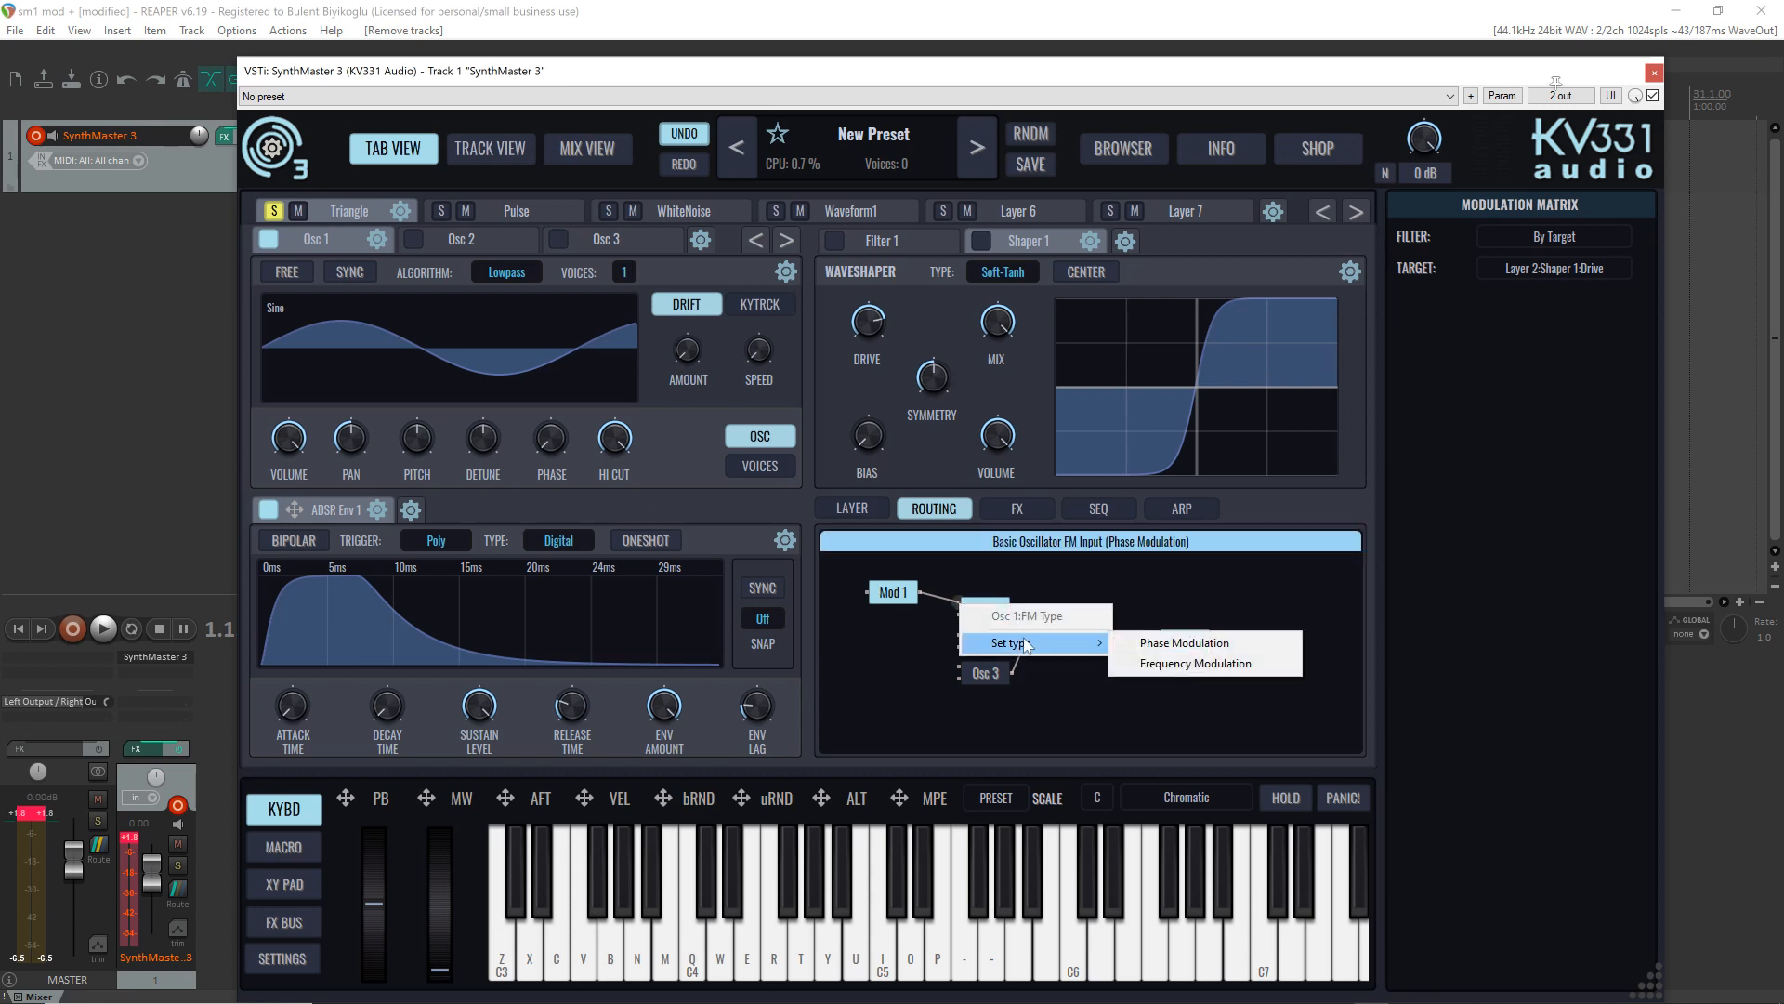
{"action": "left_click", "coordinate": [1147, 651]}
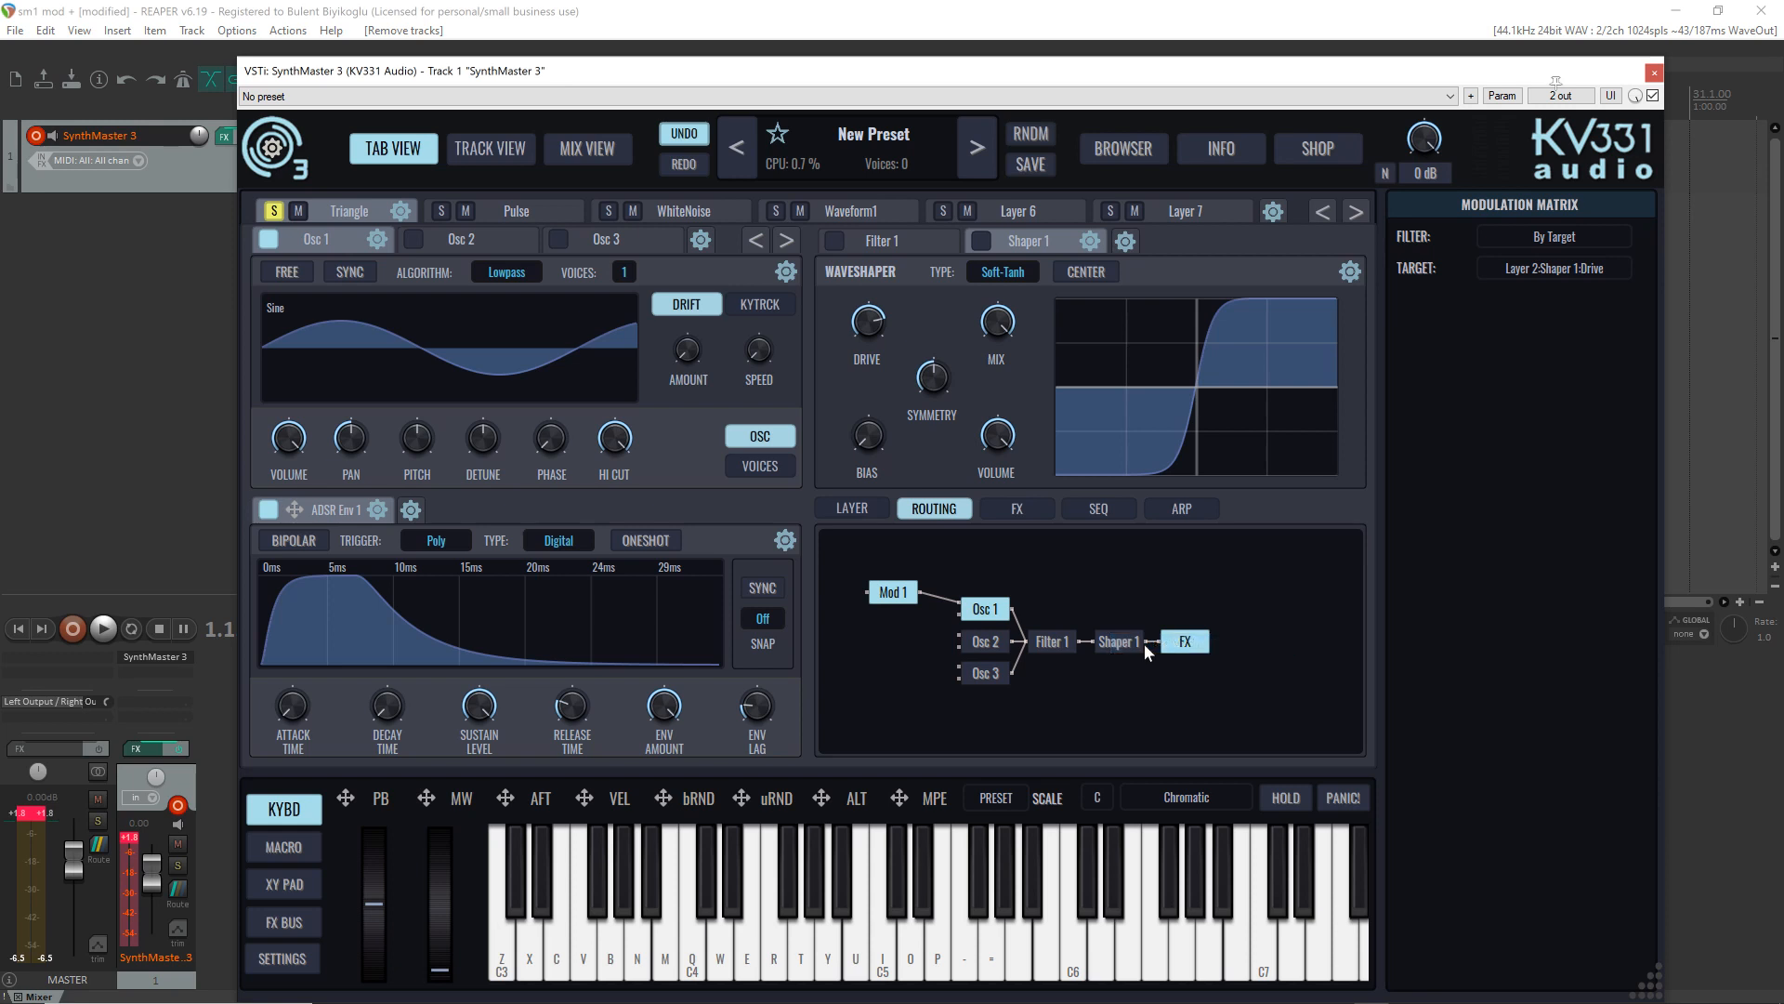
{"action": "left_click", "coordinate": [881, 943]}
Step: Route Mod 1's output back into its own input and assign the mod wheel to its Feedback amount
{"action": "left_click", "coordinate": [895, 594]}
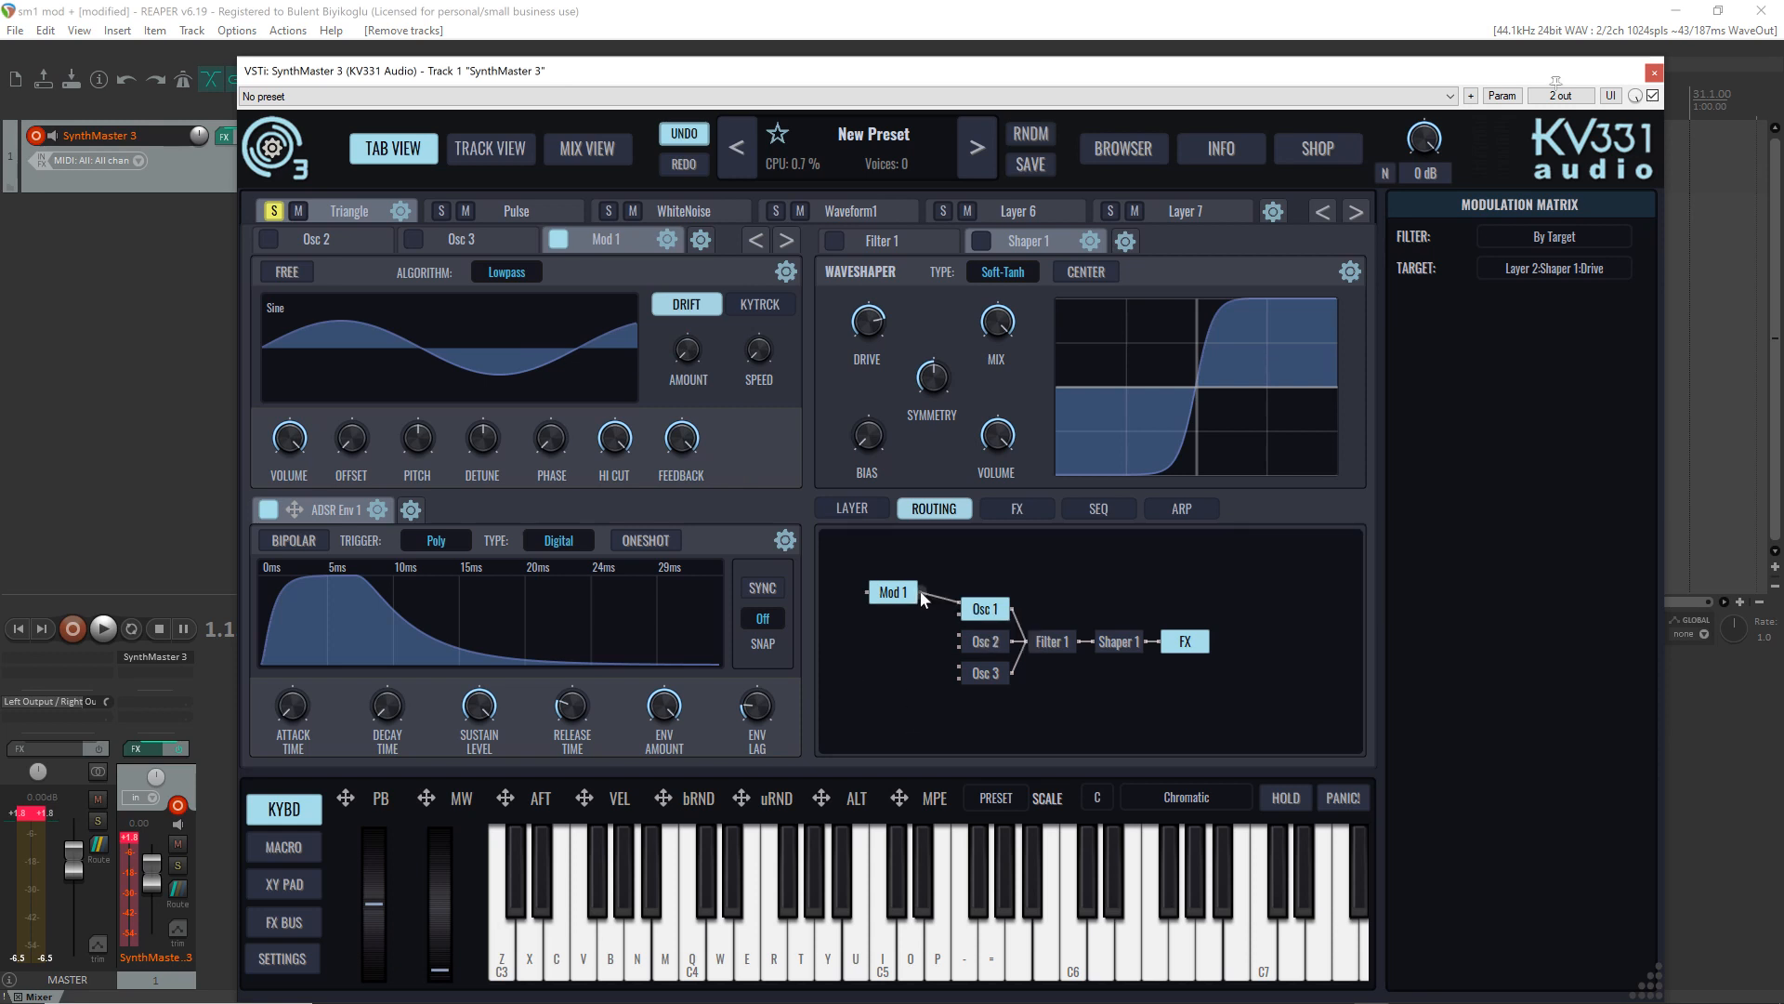
{"action": "left_click_drag", "start_coordinate": [918, 589], "coordinate": [864, 609]}
{"action": "left_click_drag", "start_coordinate": [426, 798], "coordinate": [660, 475]}
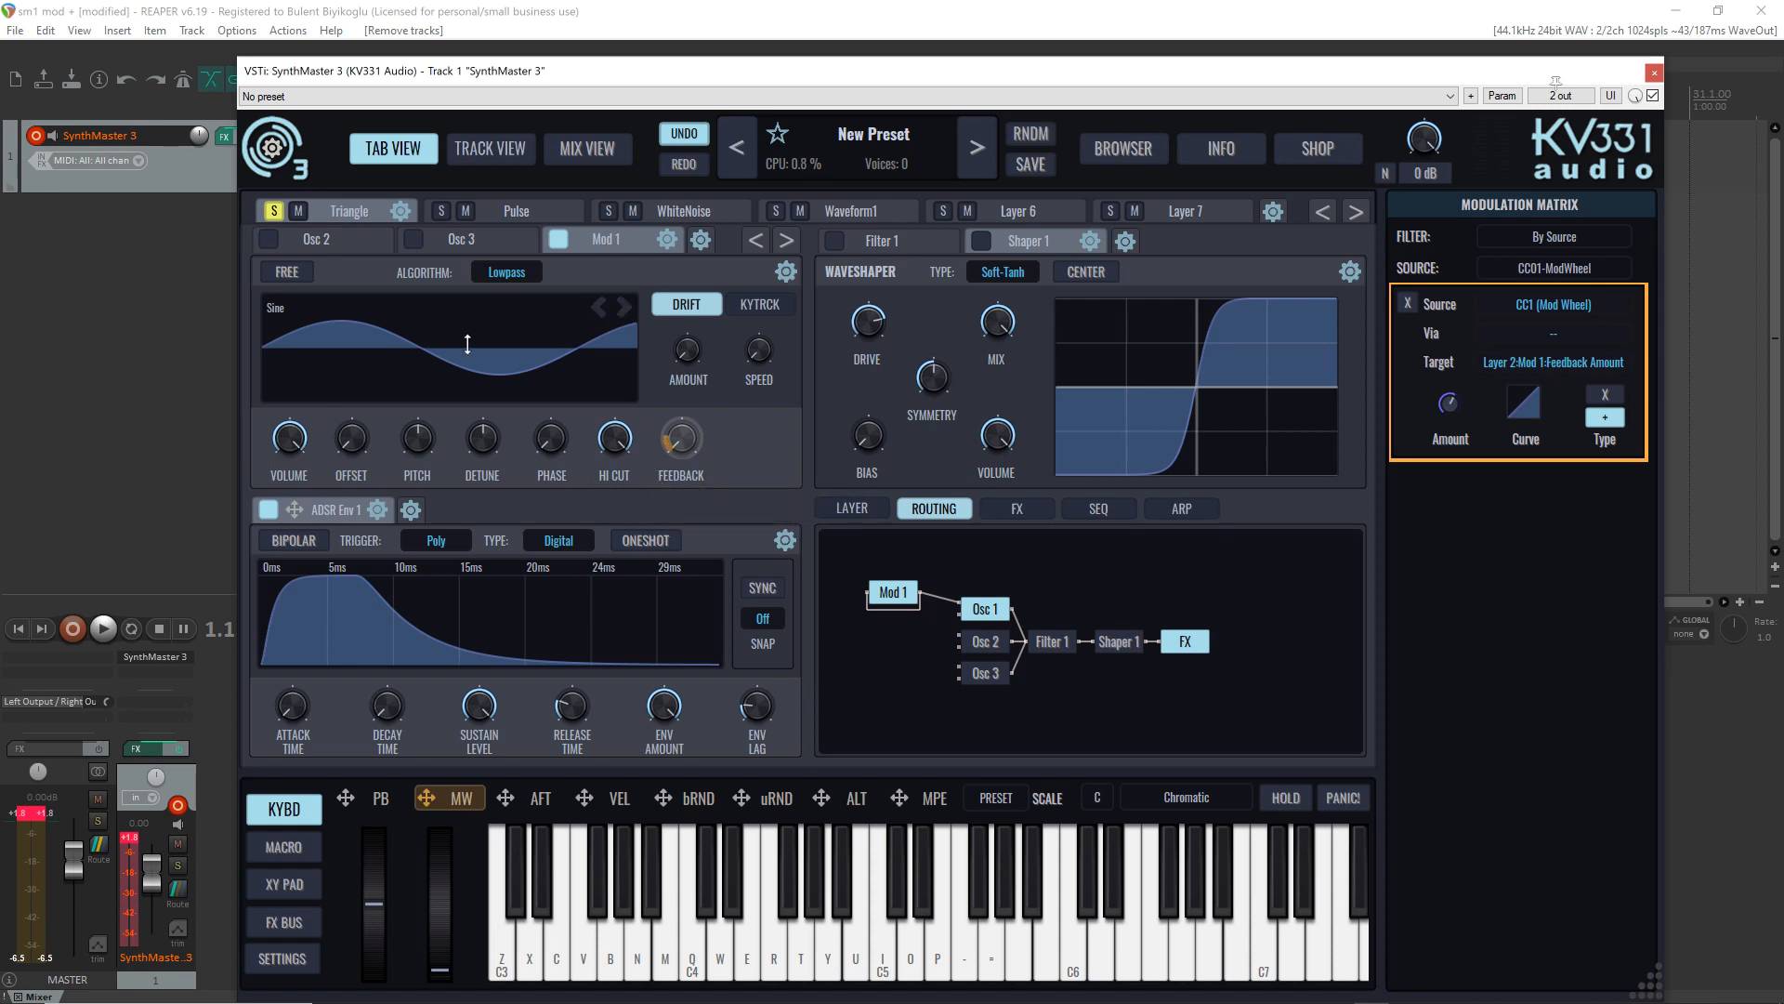
Step: Turn down Mod 1's volume, assign Velocity to modulate it, and display the mod wheel's entry in the modulation matrix
{"action": "left_click", "coordinate": [290, 439]}
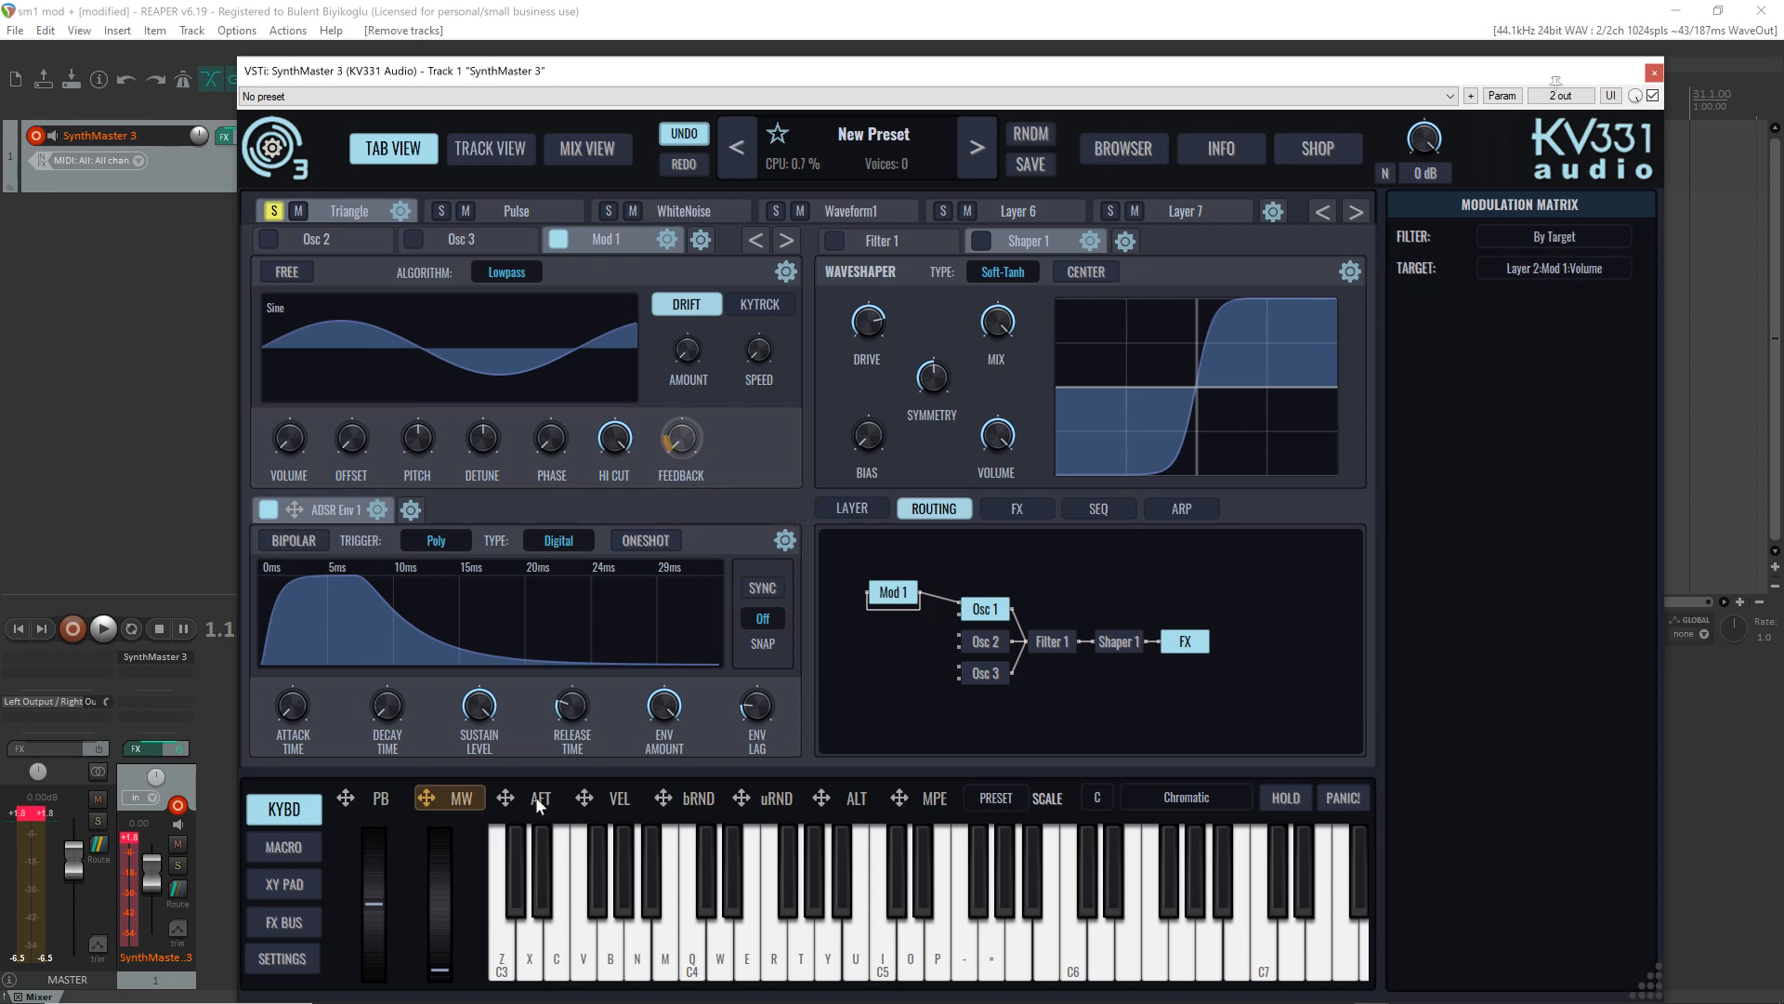
{"action": "left_click_drag", "start_coordinate": [584, 797], "coordinate": [288, 200]}
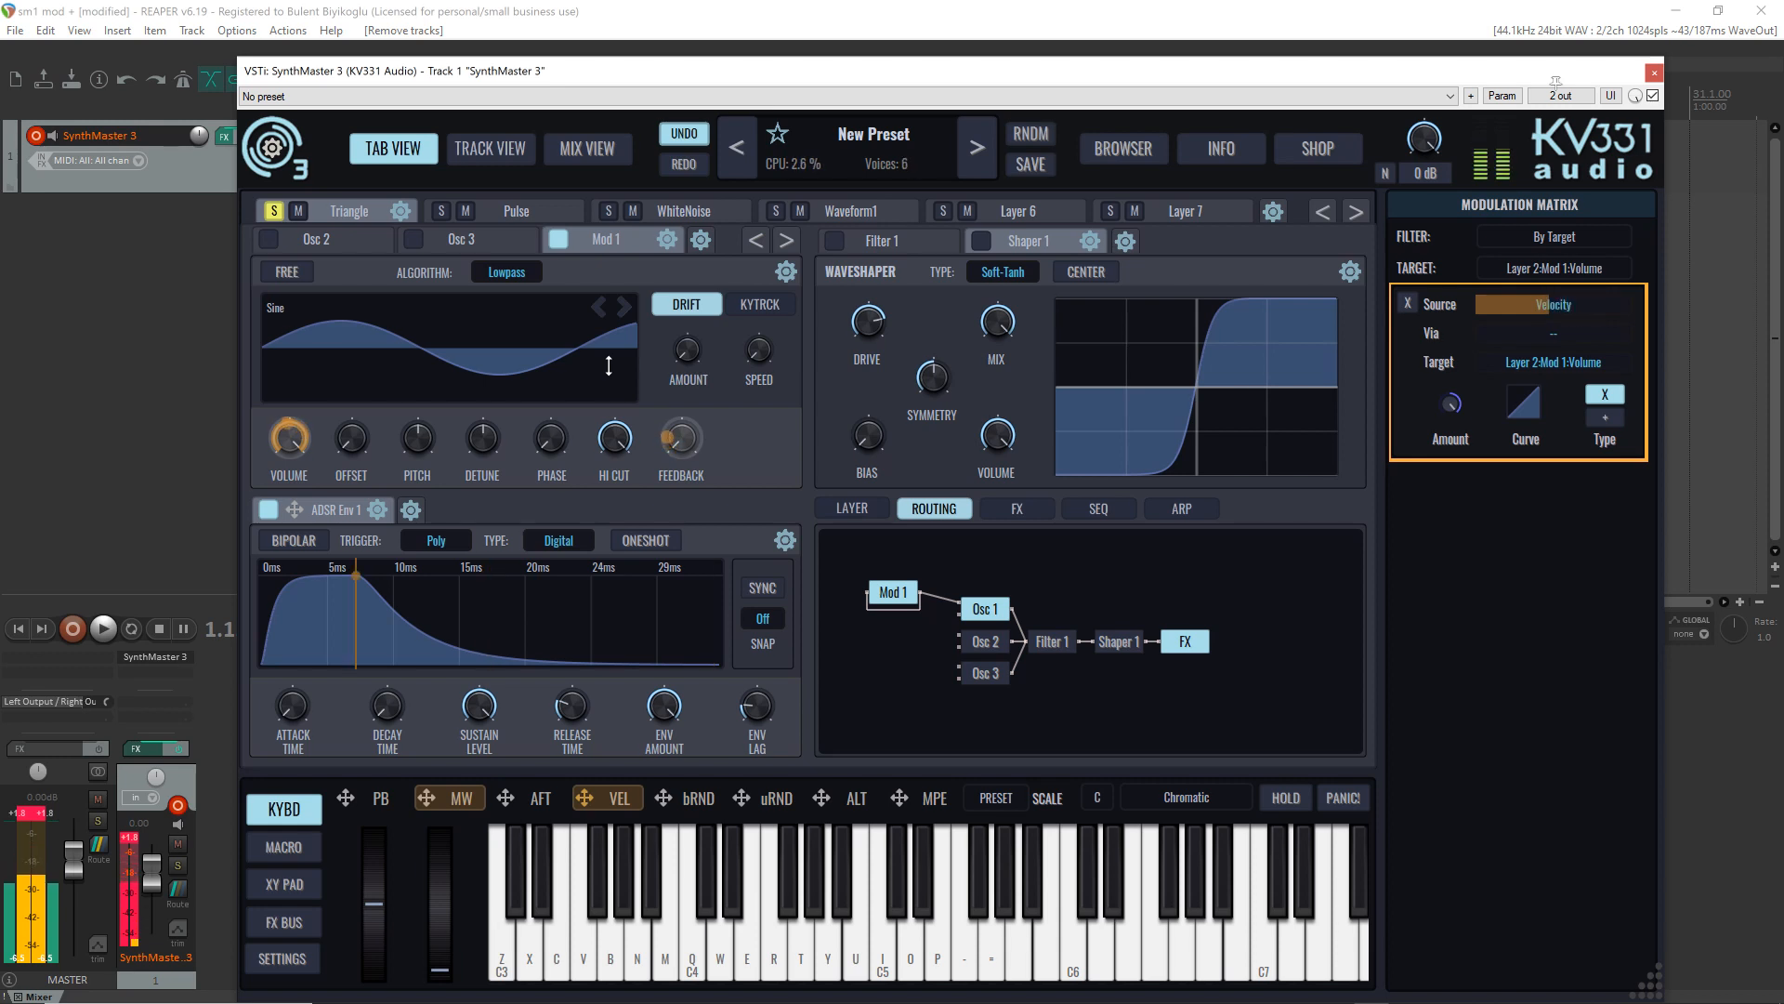
{"action": "left_click", "coordinate": [441, 801]}
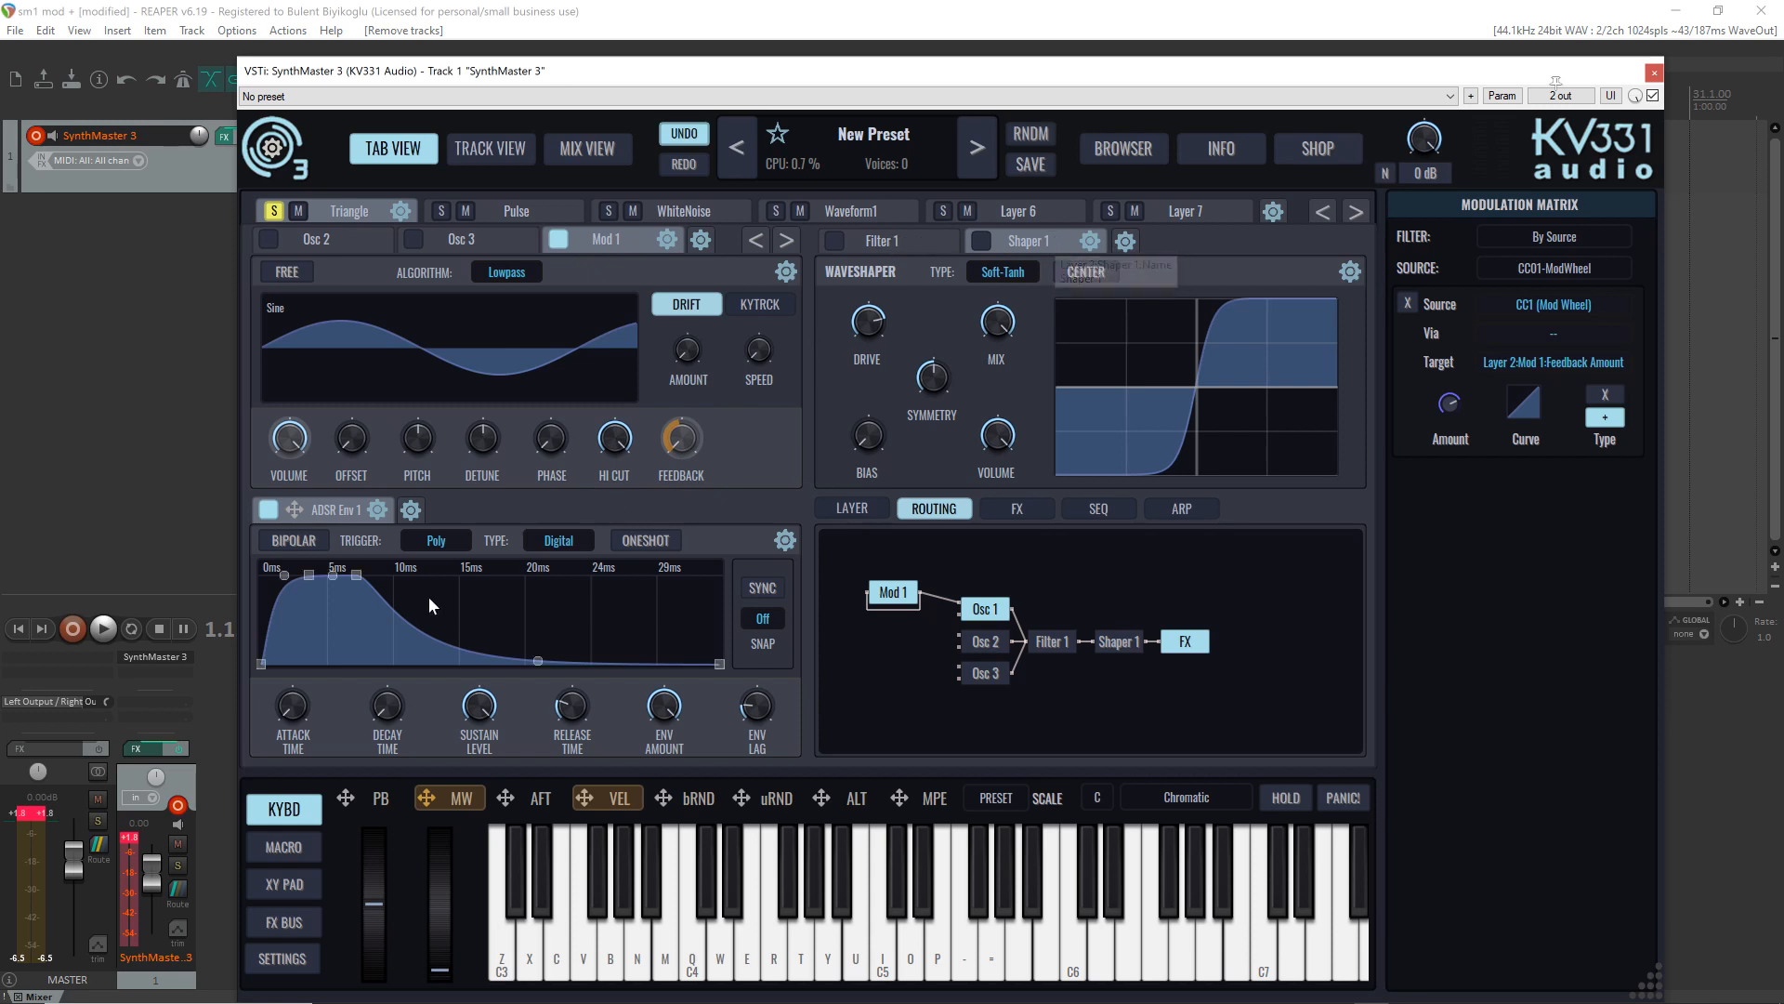
{"action": "mouse_move", "coordinate": [661, 659]}
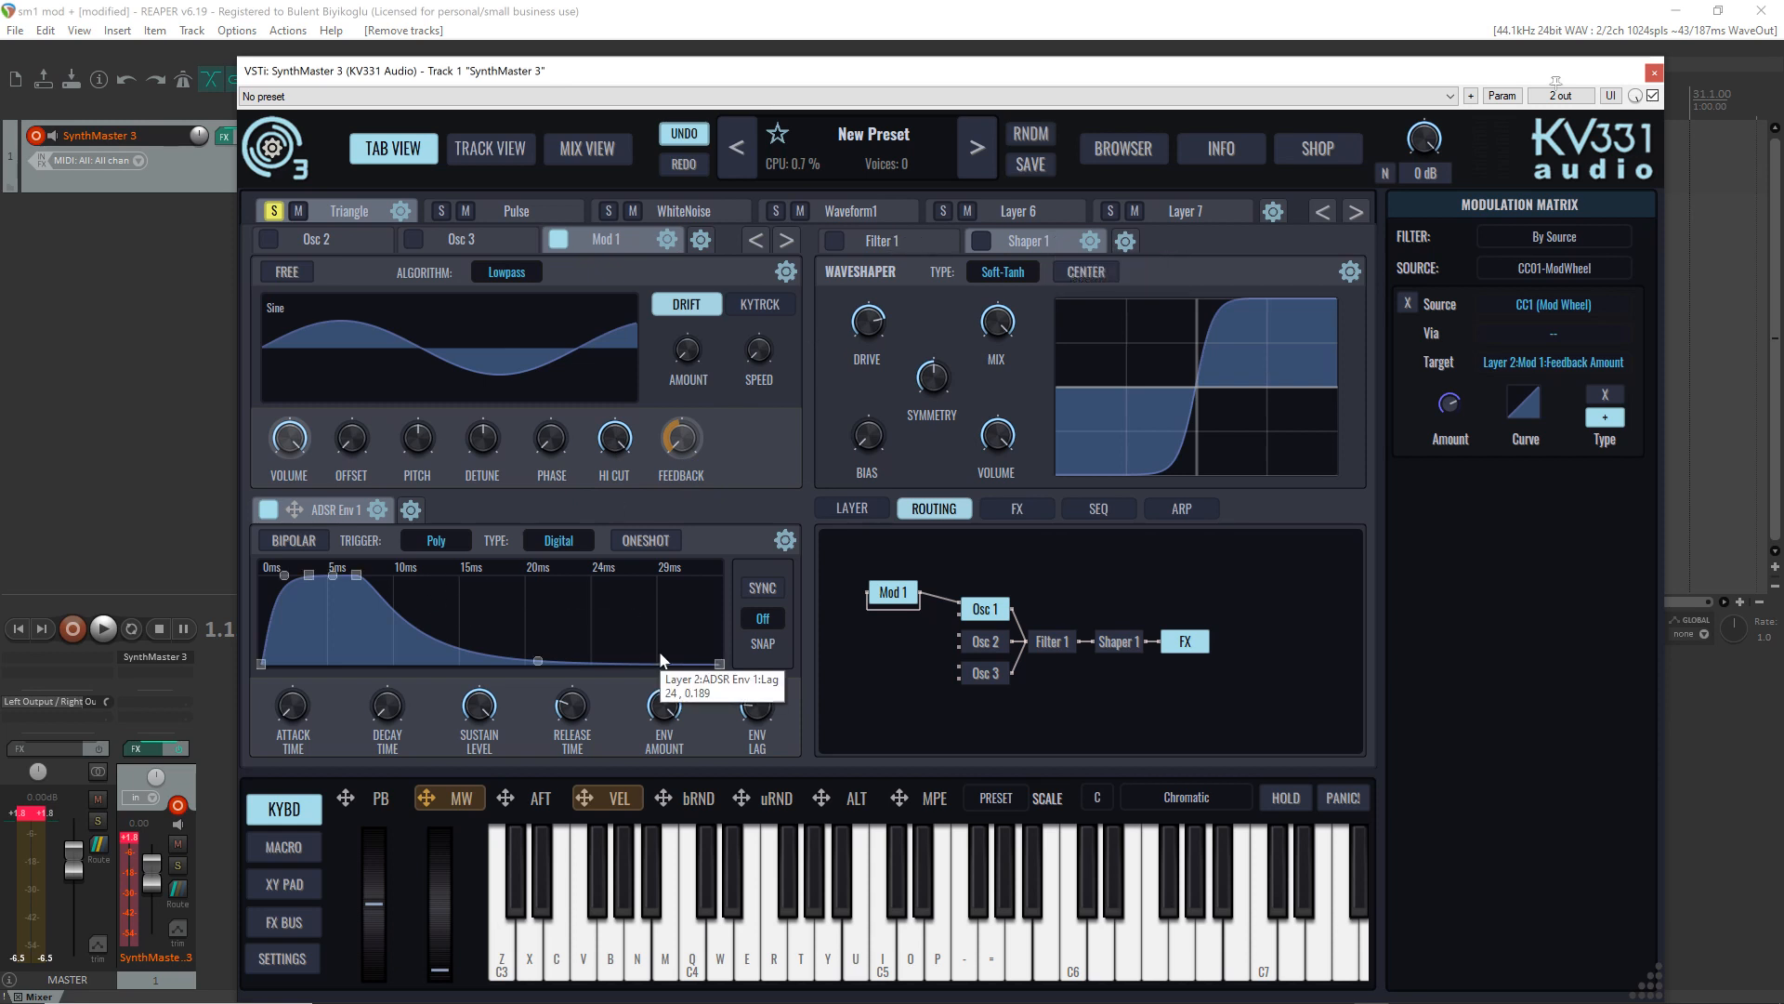
Step: Add an LFO to the Triangle layer and assign LFO 1 as a modulator of the layer's voice pitch
{"action": "left_click", "coordinate": [412, 513]}
{"action": "mouse_move", "coordinate": [456, 545]}
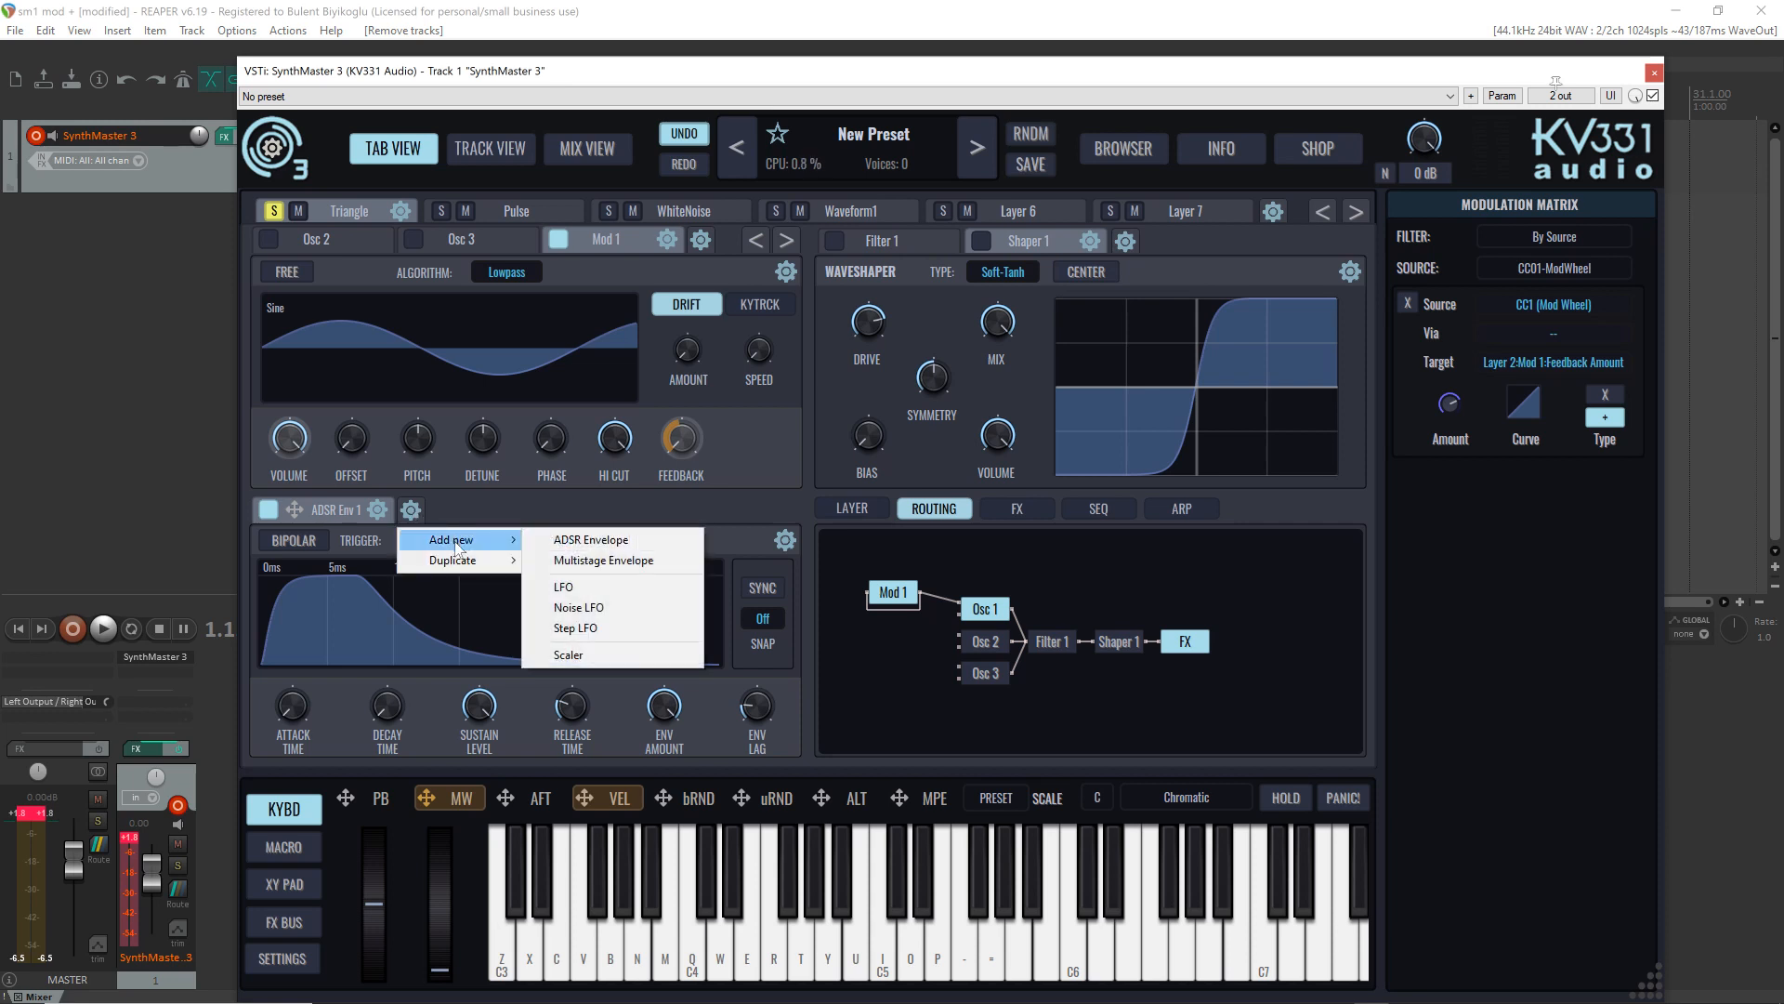
{"action": "left_click", "coordinate": [604, 587]}
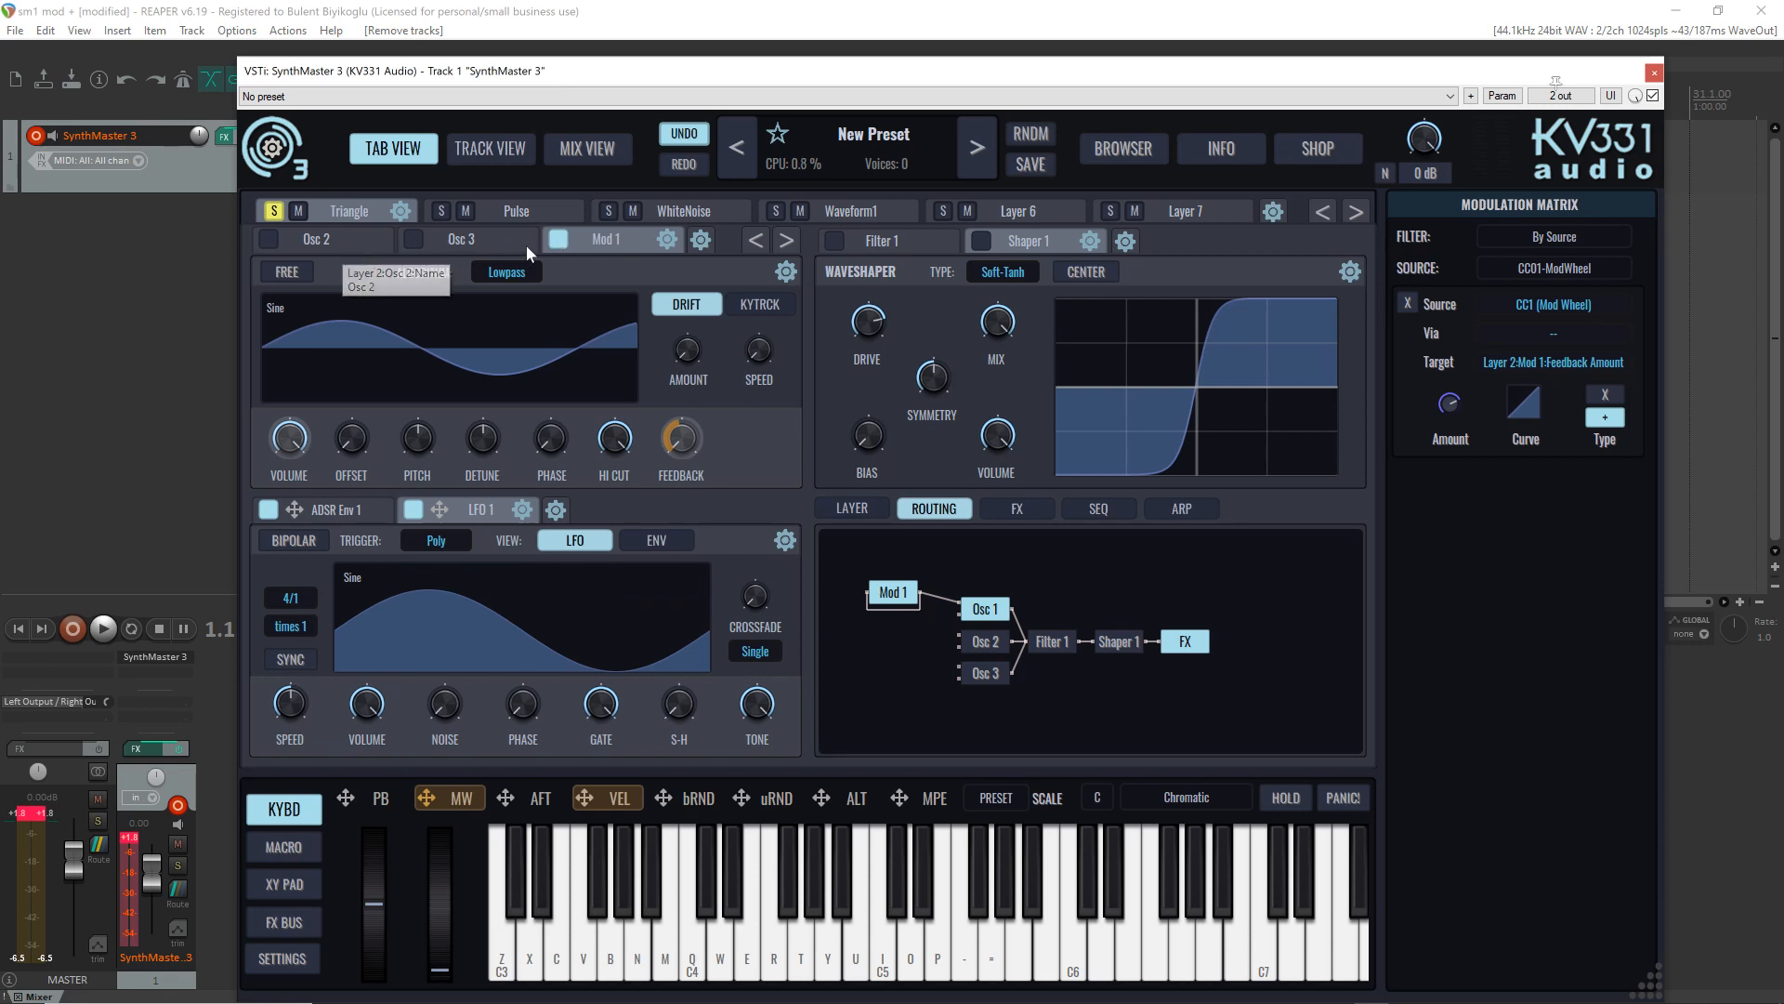
{"action": "left_click", "coordinate": [852, 508]}
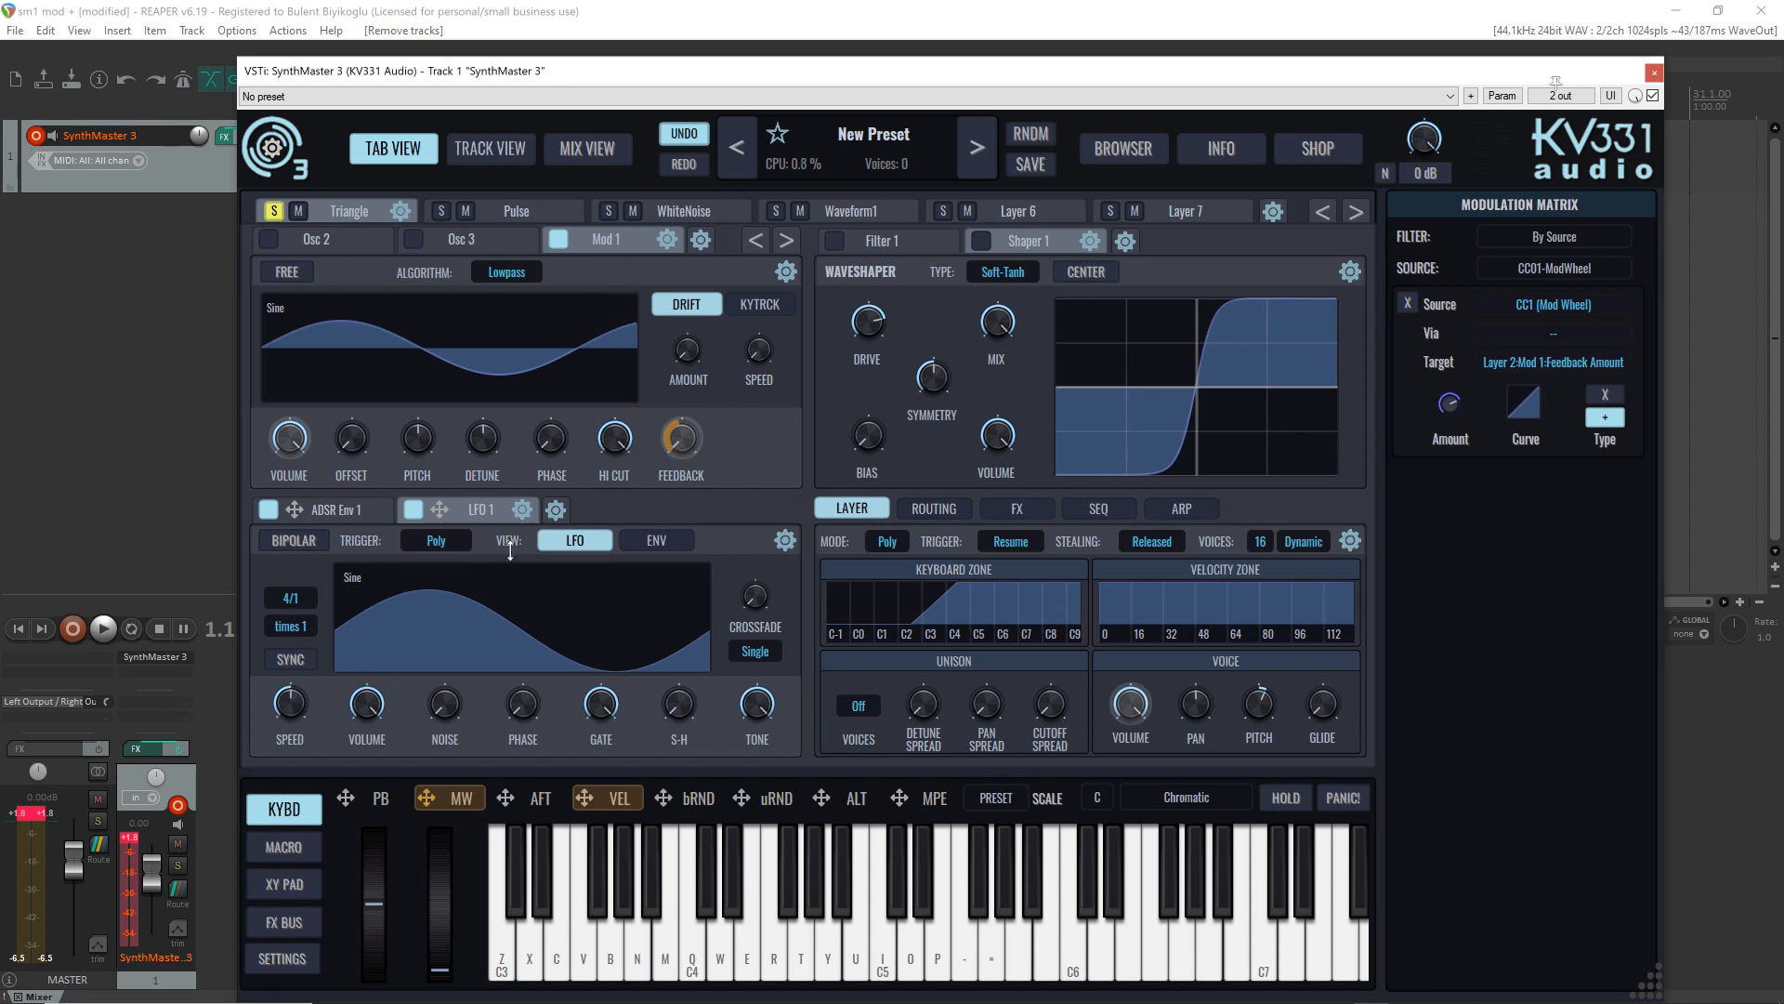
{"action": "left_click", "coordinate": [481, 510]}
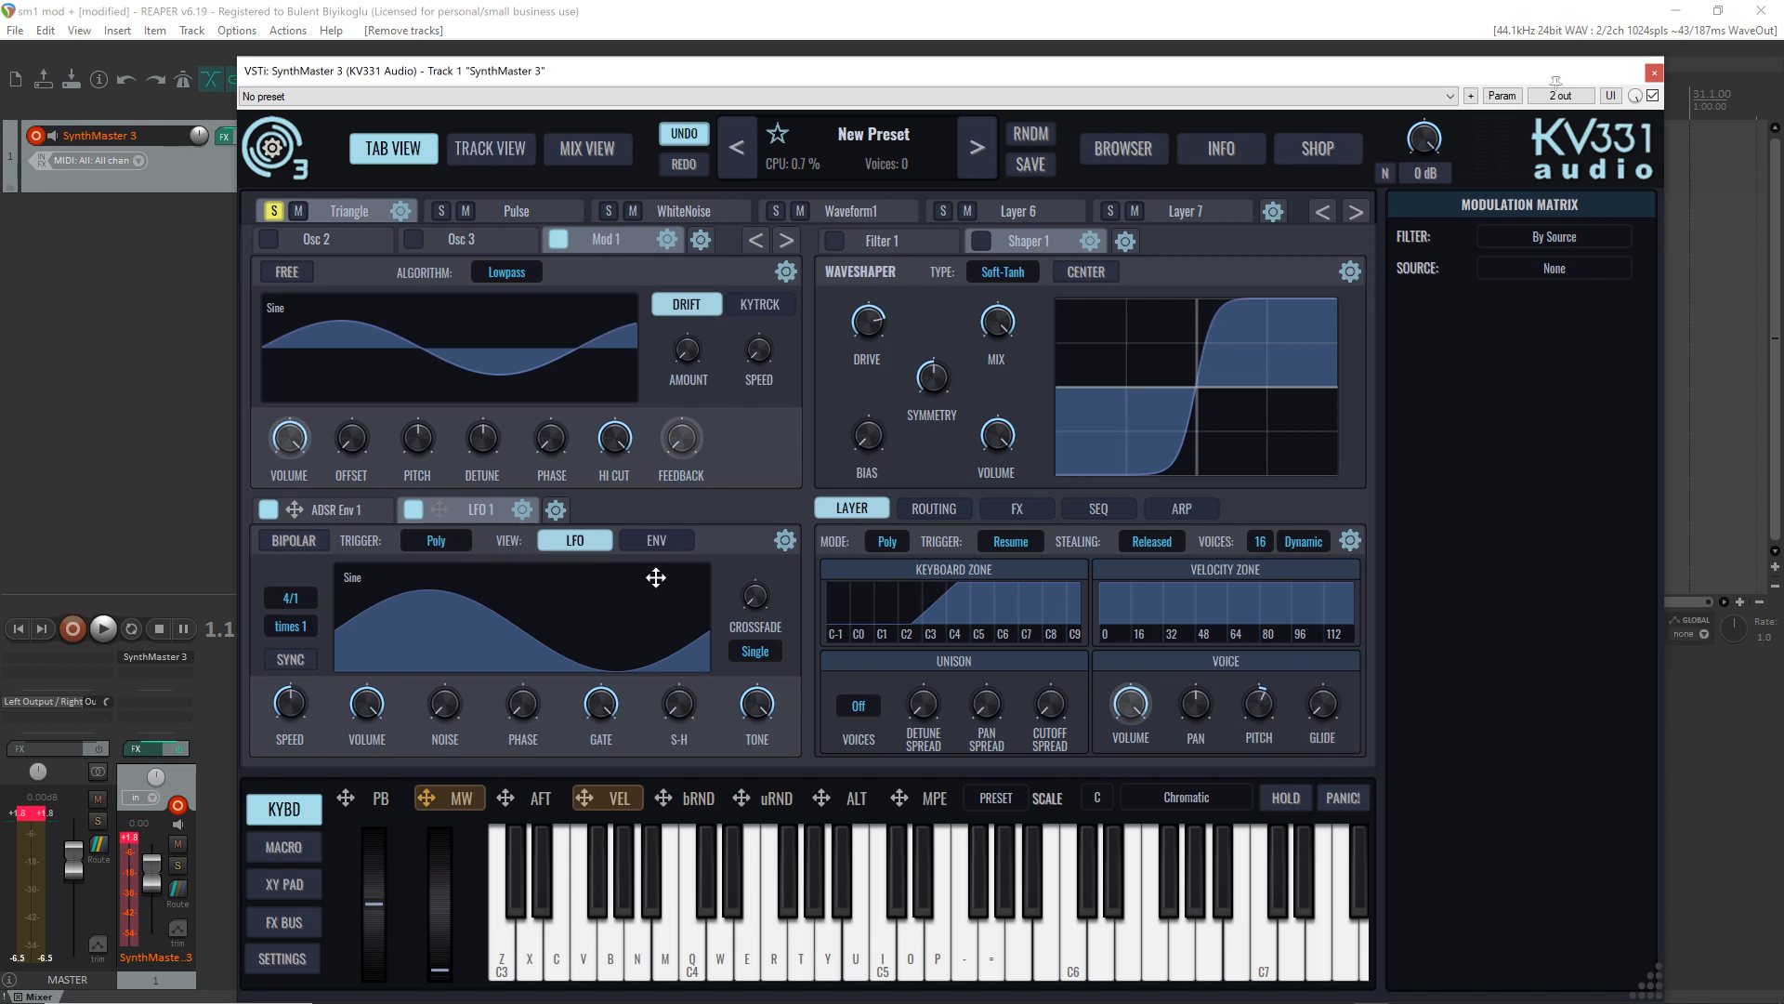
{"action": "left_click_drag", "start_coordinate": [656, 578], "coordinate": [1259, 716]}
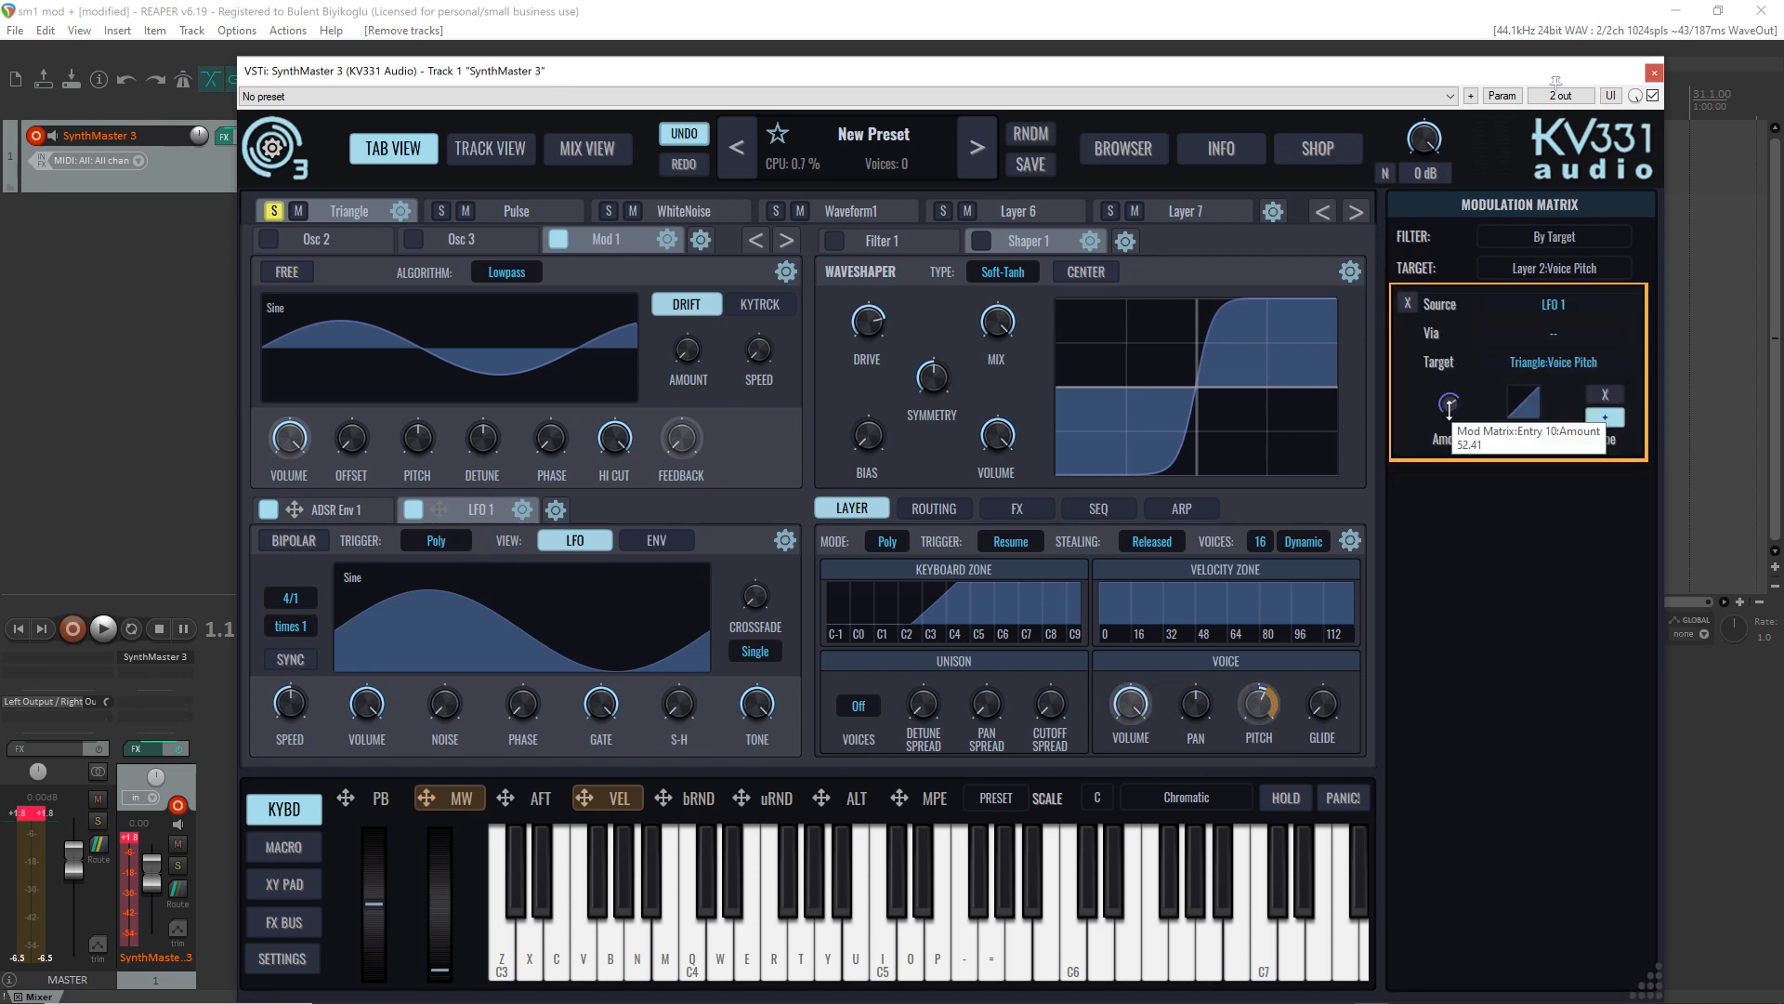
Step: Adjust the amount of LFO 1's voice pitch modulation in the modulation matrix while playing notes
{"action": "left_click_drag", "start_coordinate": [1450, 404], "coordinate": [1458, 423]}
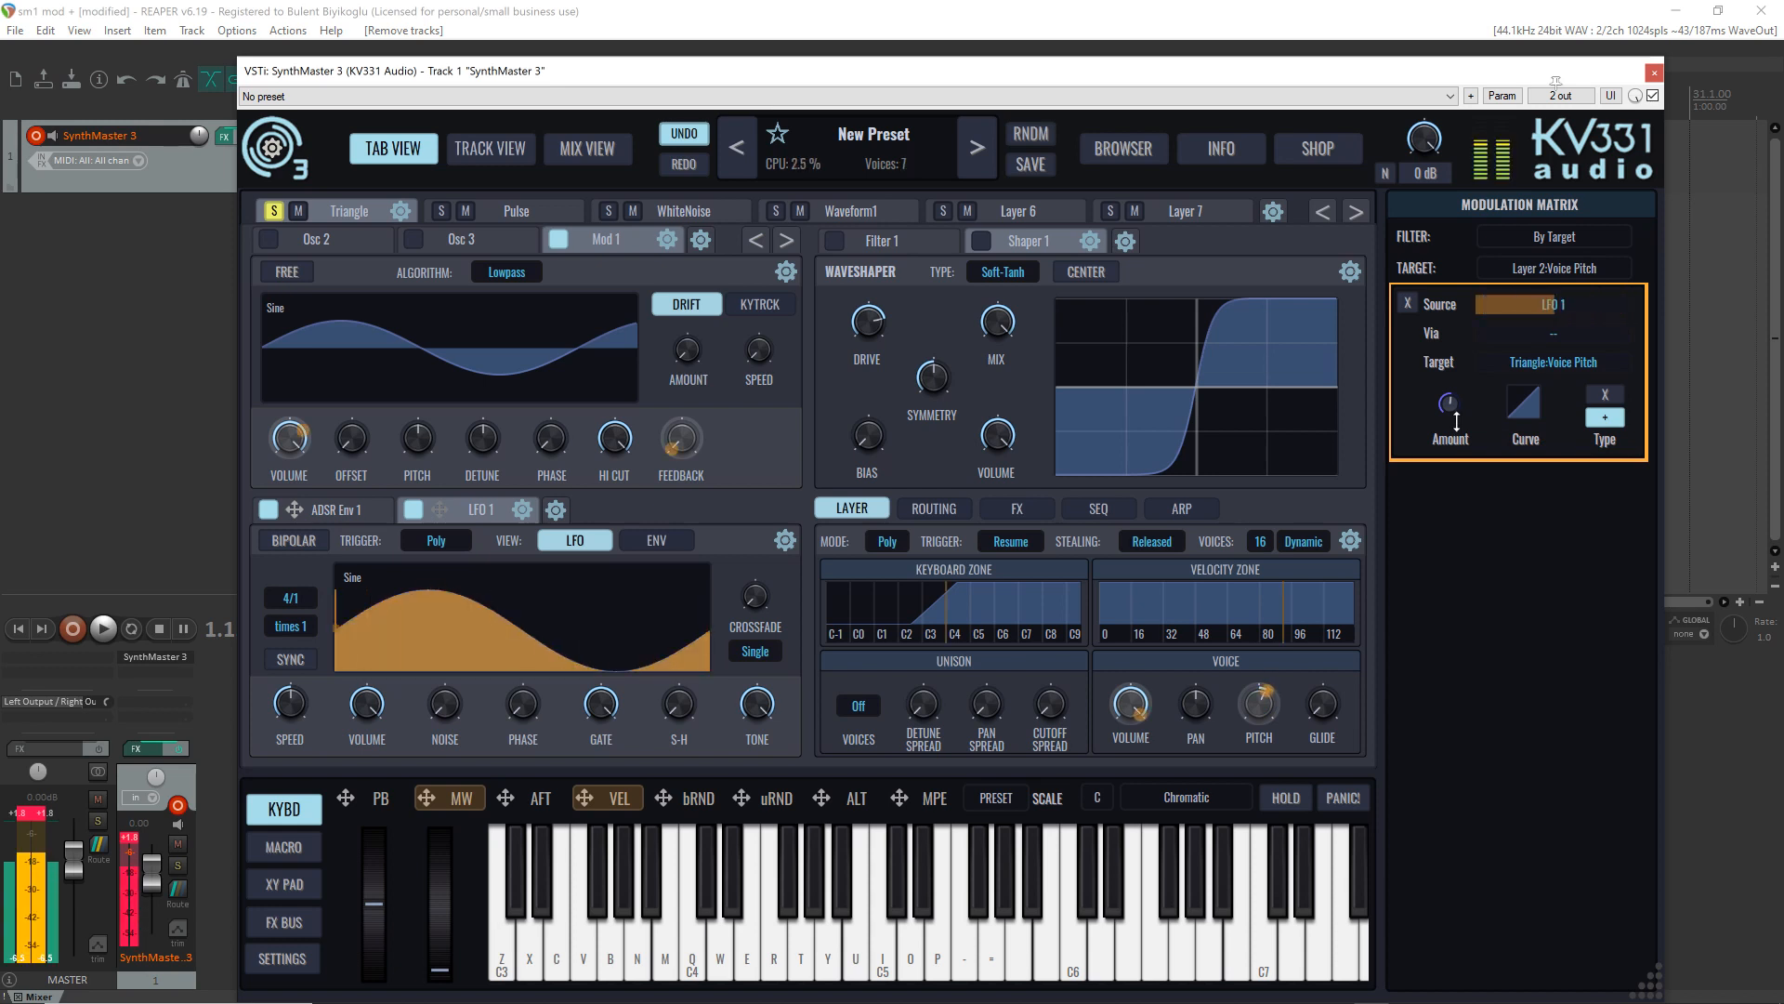
{"action": "double_click", "coordinate": [1450, 407]}
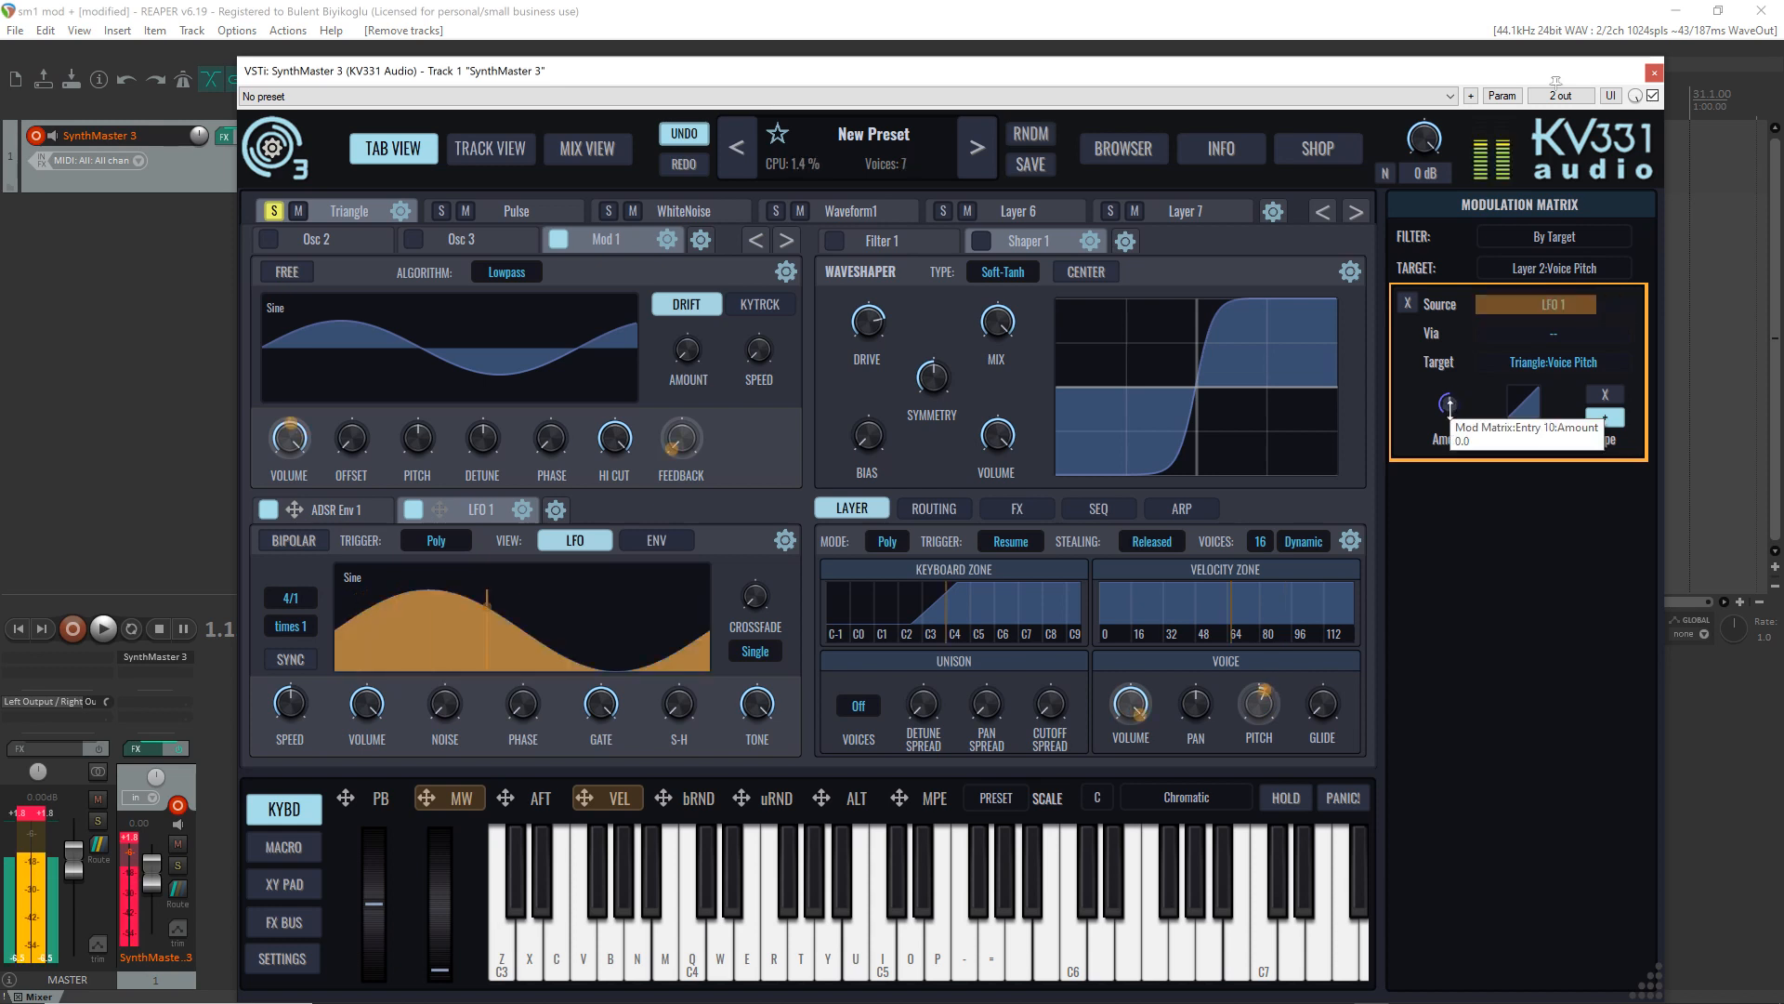
{"action": "left_click_drag", "start_coordinate": [1450, 407], "coordinate": [1471, 462]}
{"action": "double_click", "coordinate": [1458, 406]}
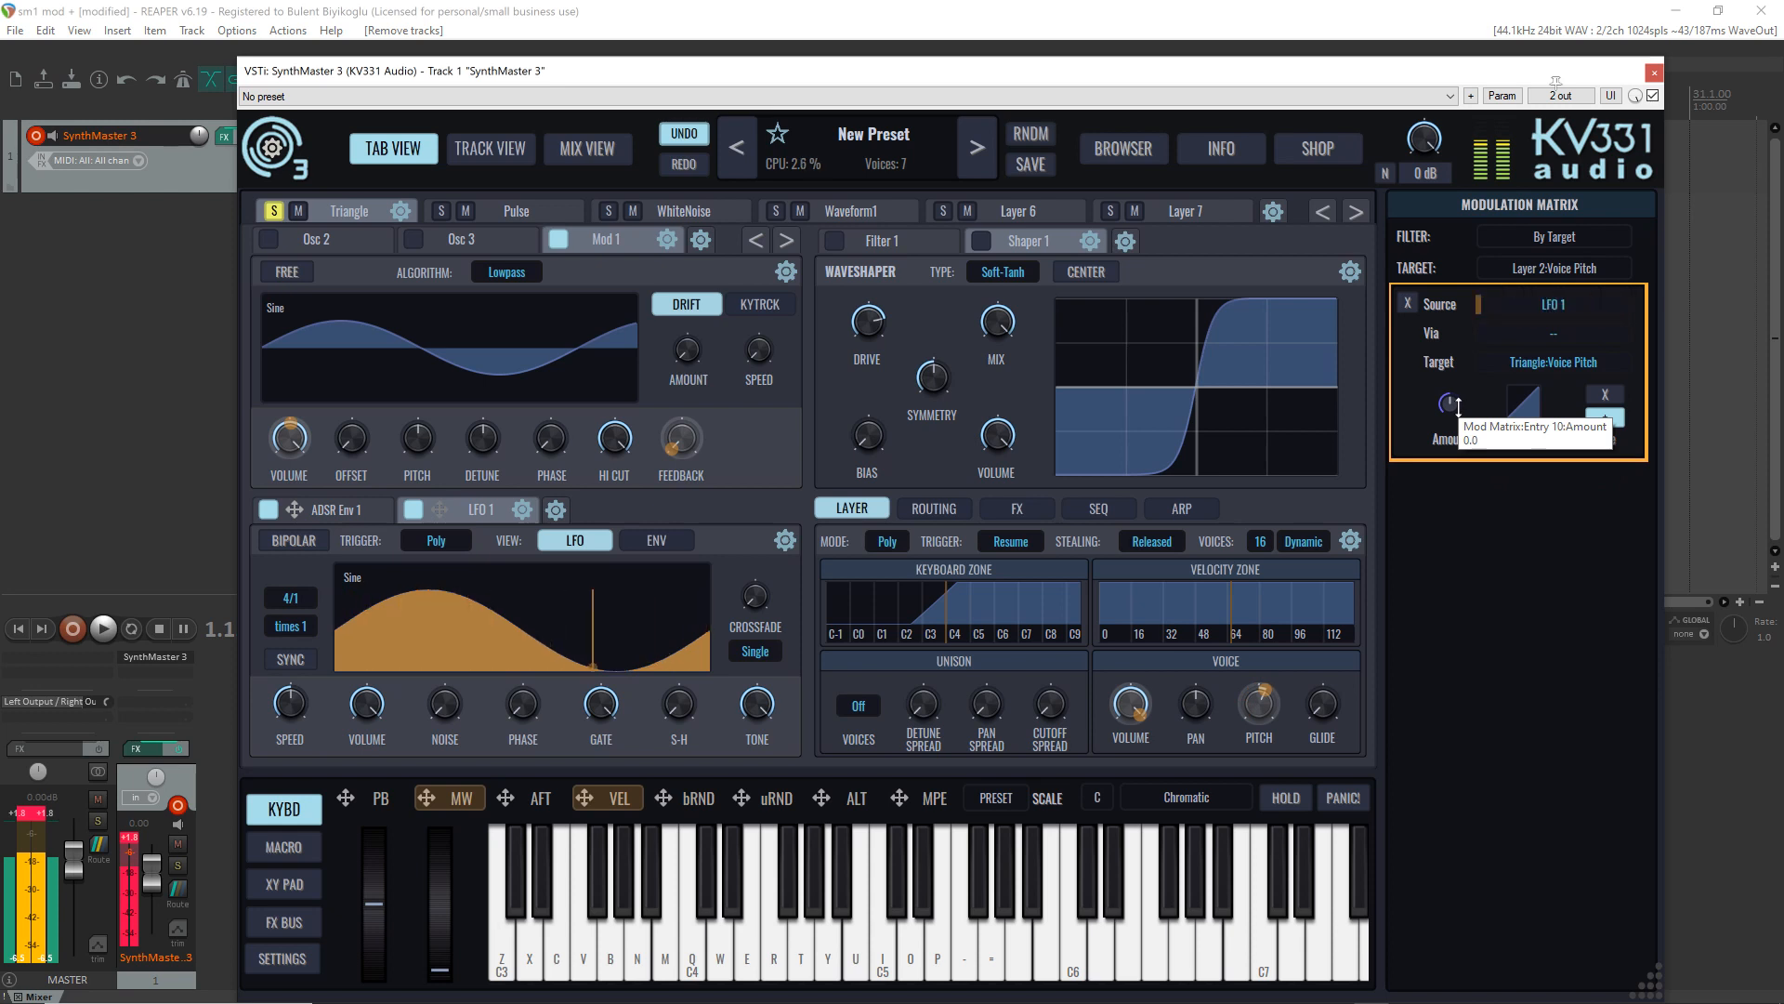
Step: Sync LFO 1 to tempo with a beat multiplier of 1/4 and a /3 division
{"action": "left_click", "coordinate": [290, 709]}
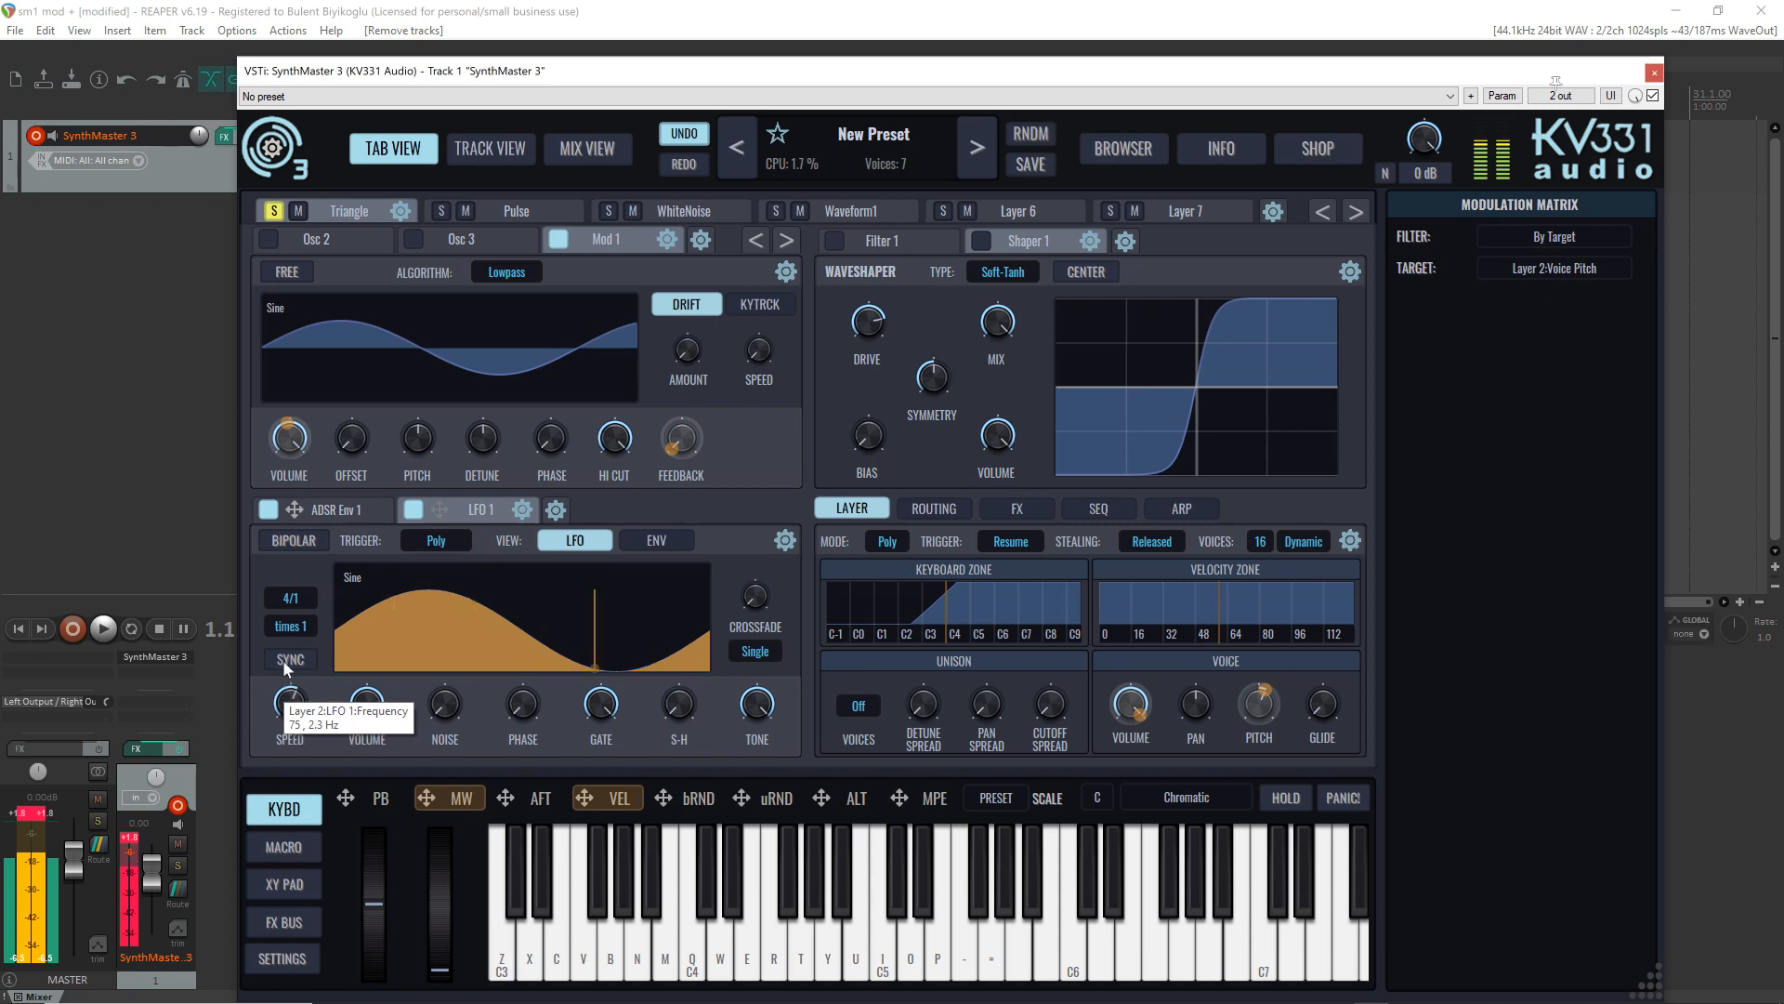
{"action": "left_click", "coordinate": [286, 660]}
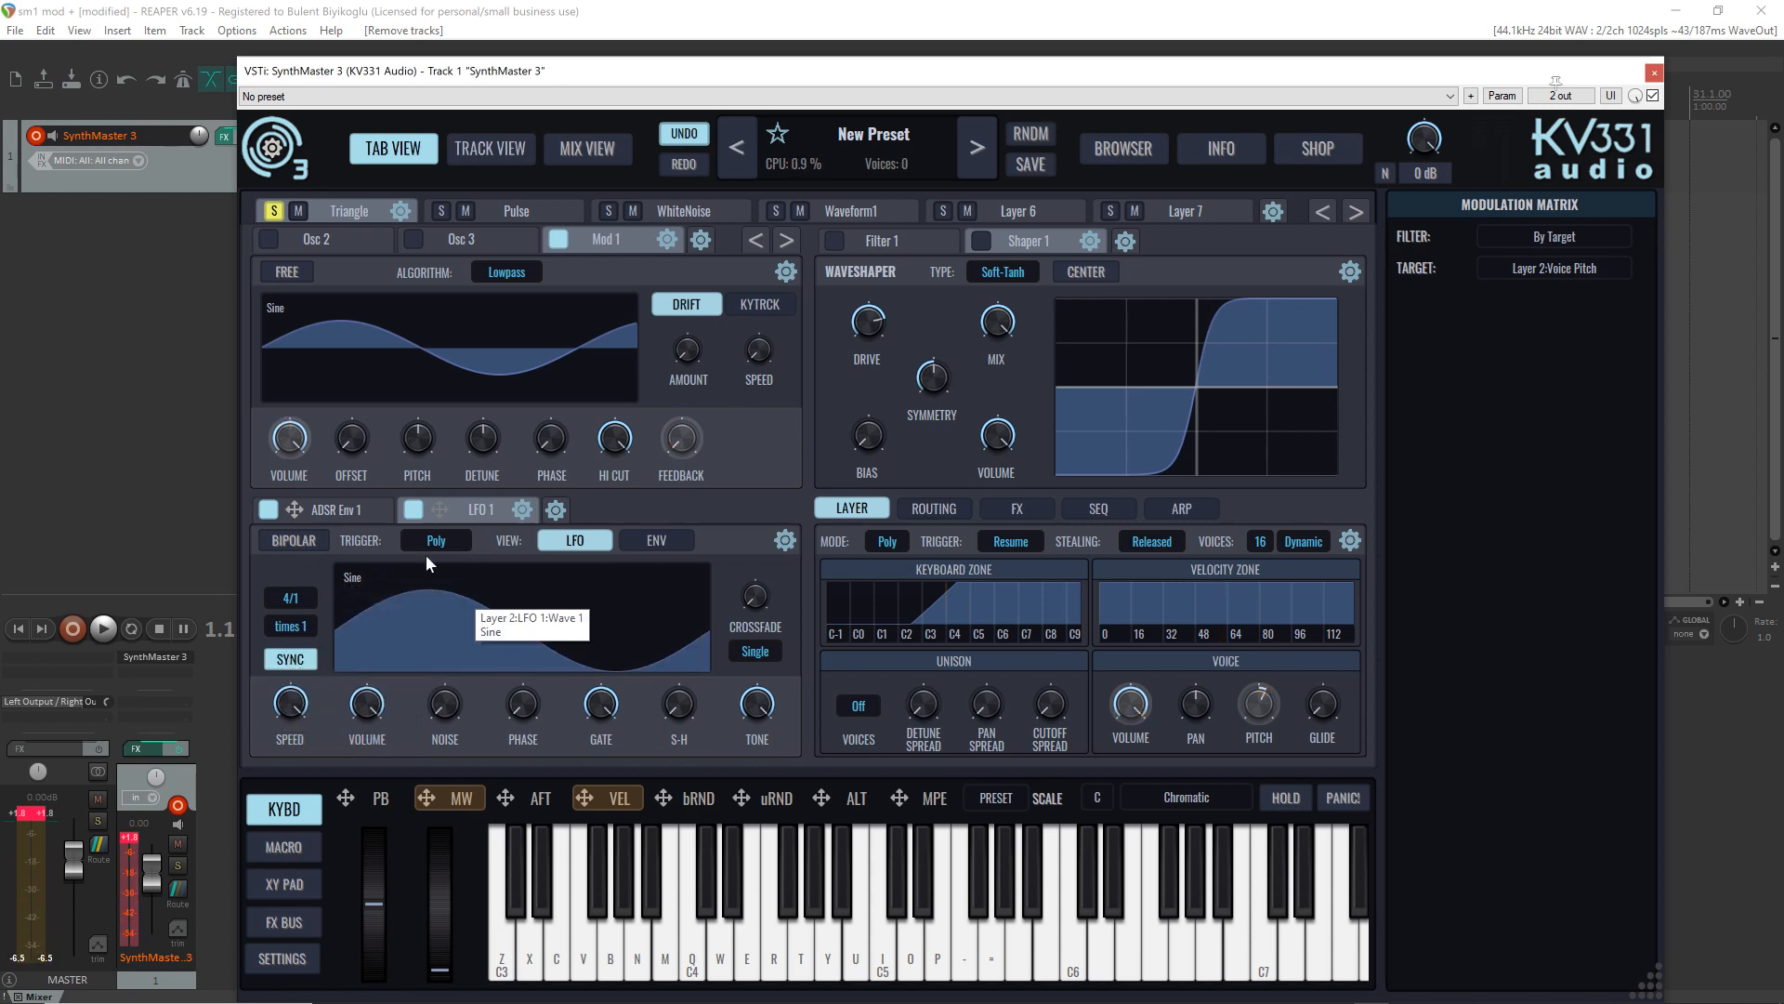
{"action": "left_click", "coordinate": [296, 599]}
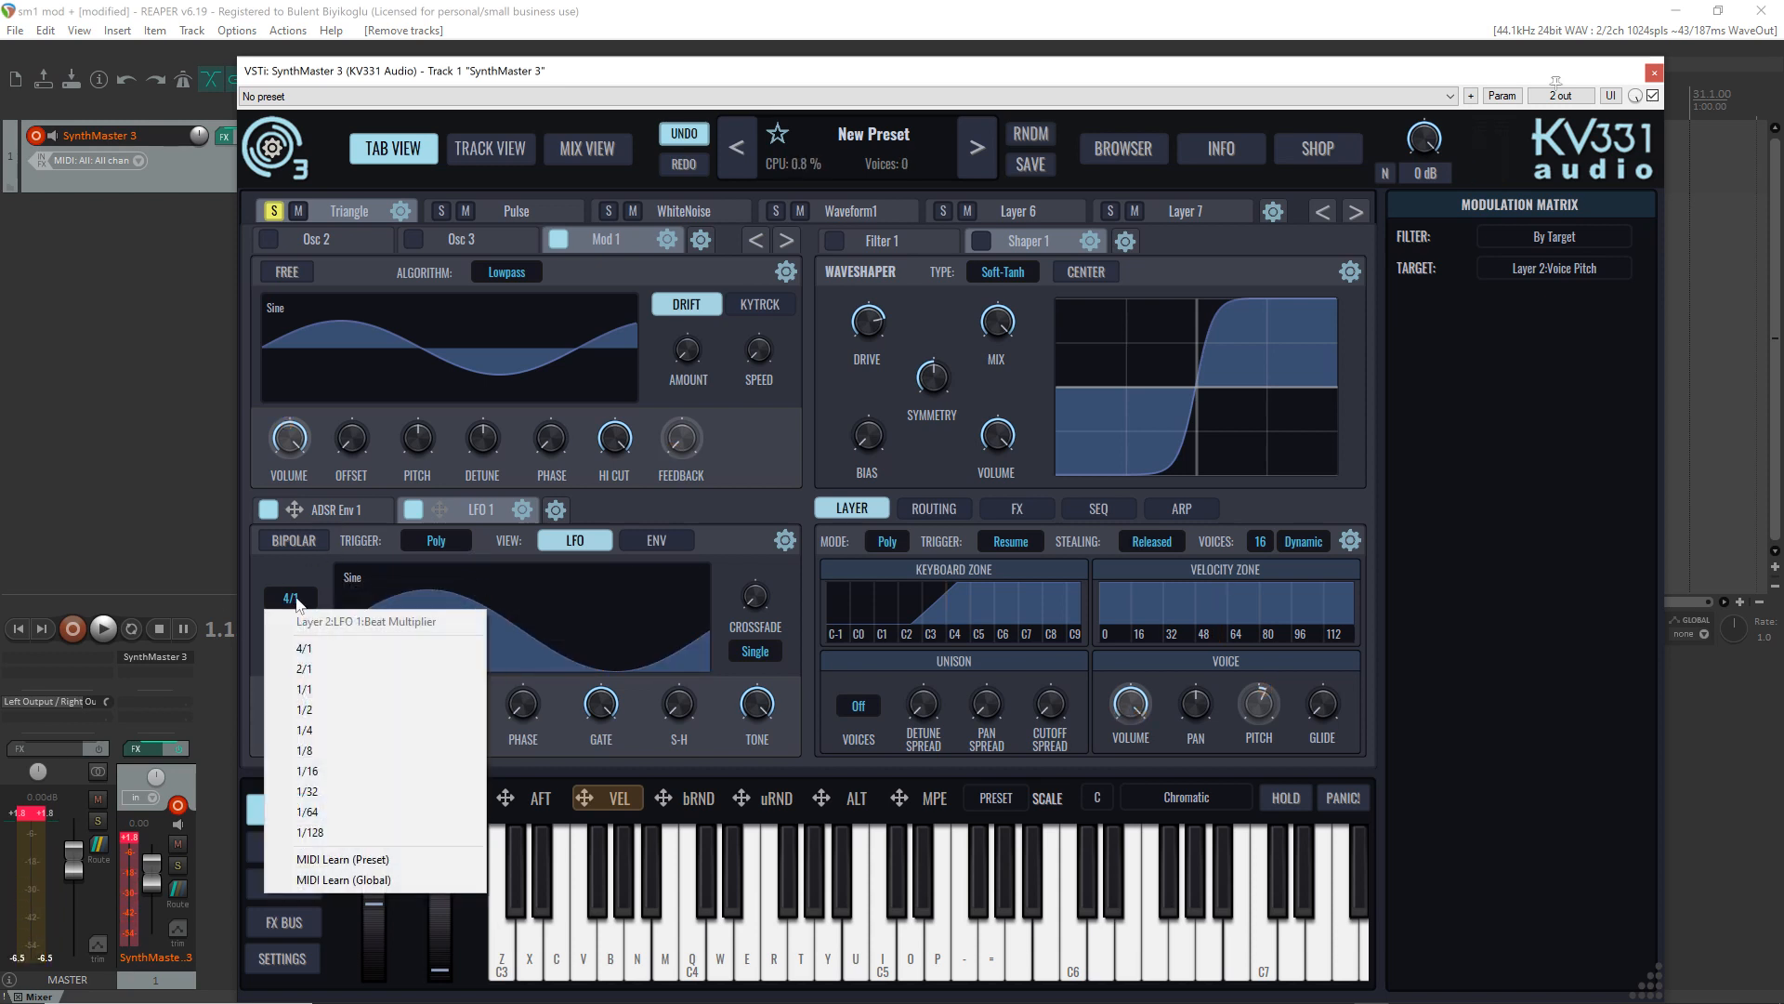
{"action": "left_click", "coordinate": [353, 731]}
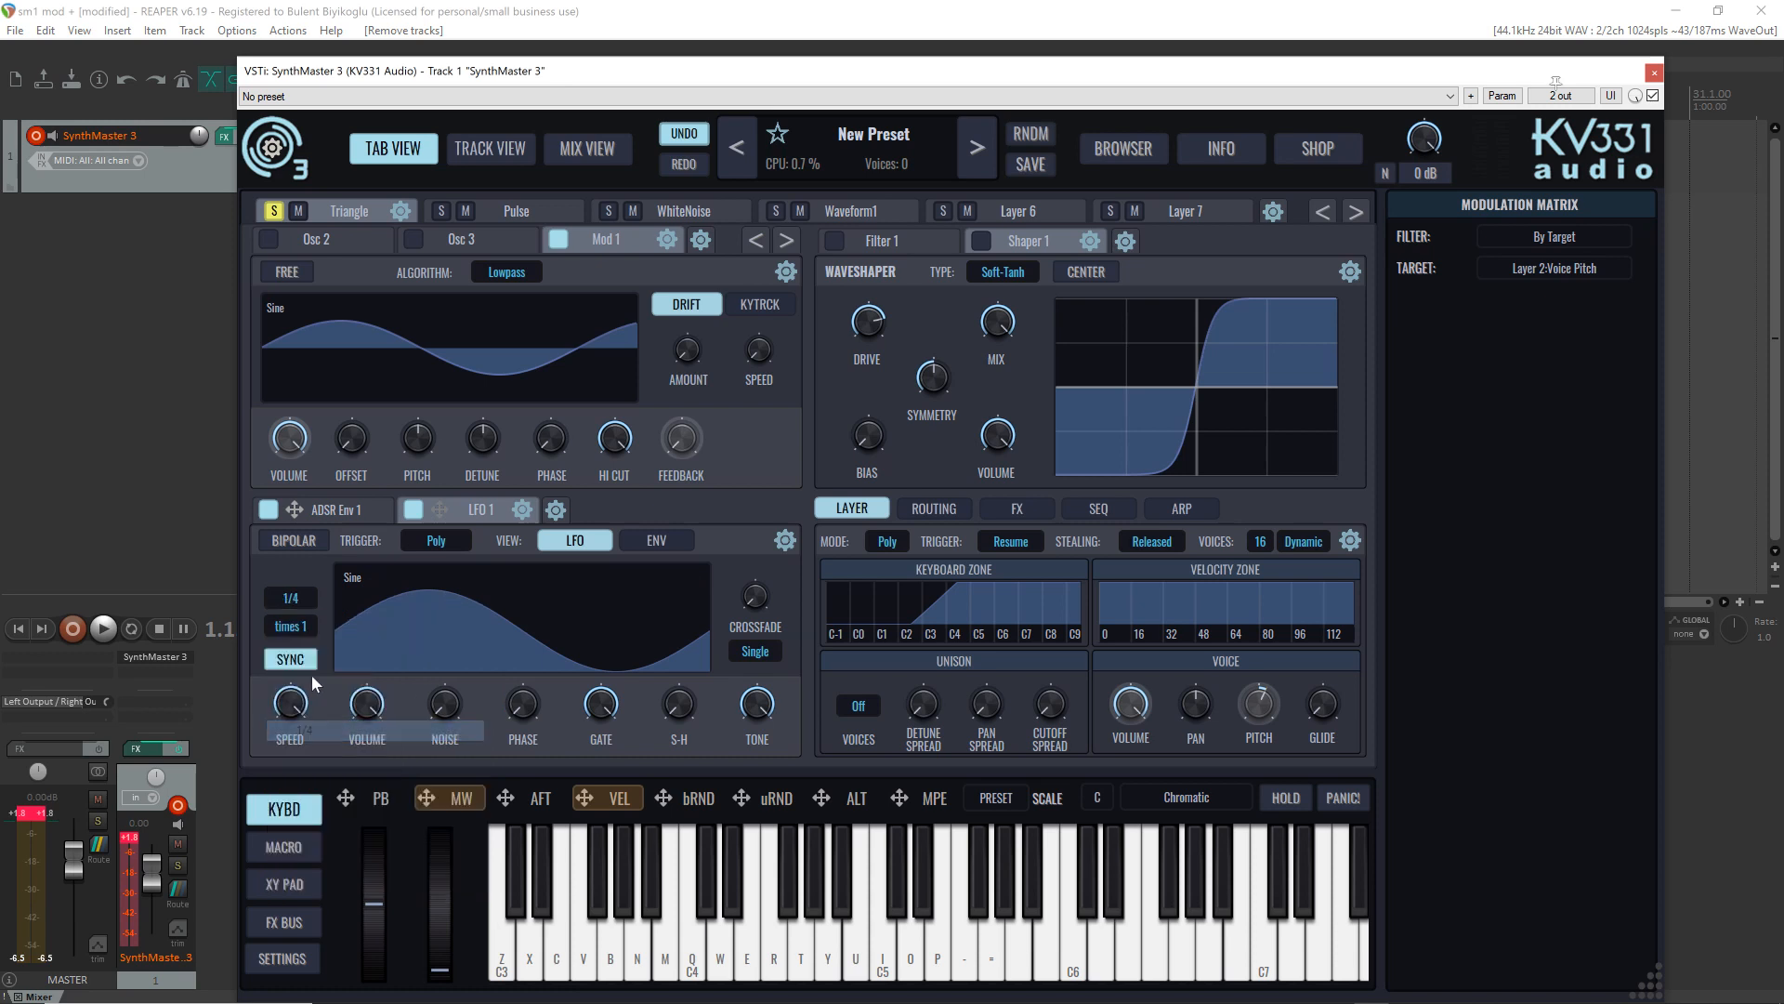
{"action": "left_click", "coordinate": [291, 627]}
{"action": "left_click", "coordinate": [342, 716]}
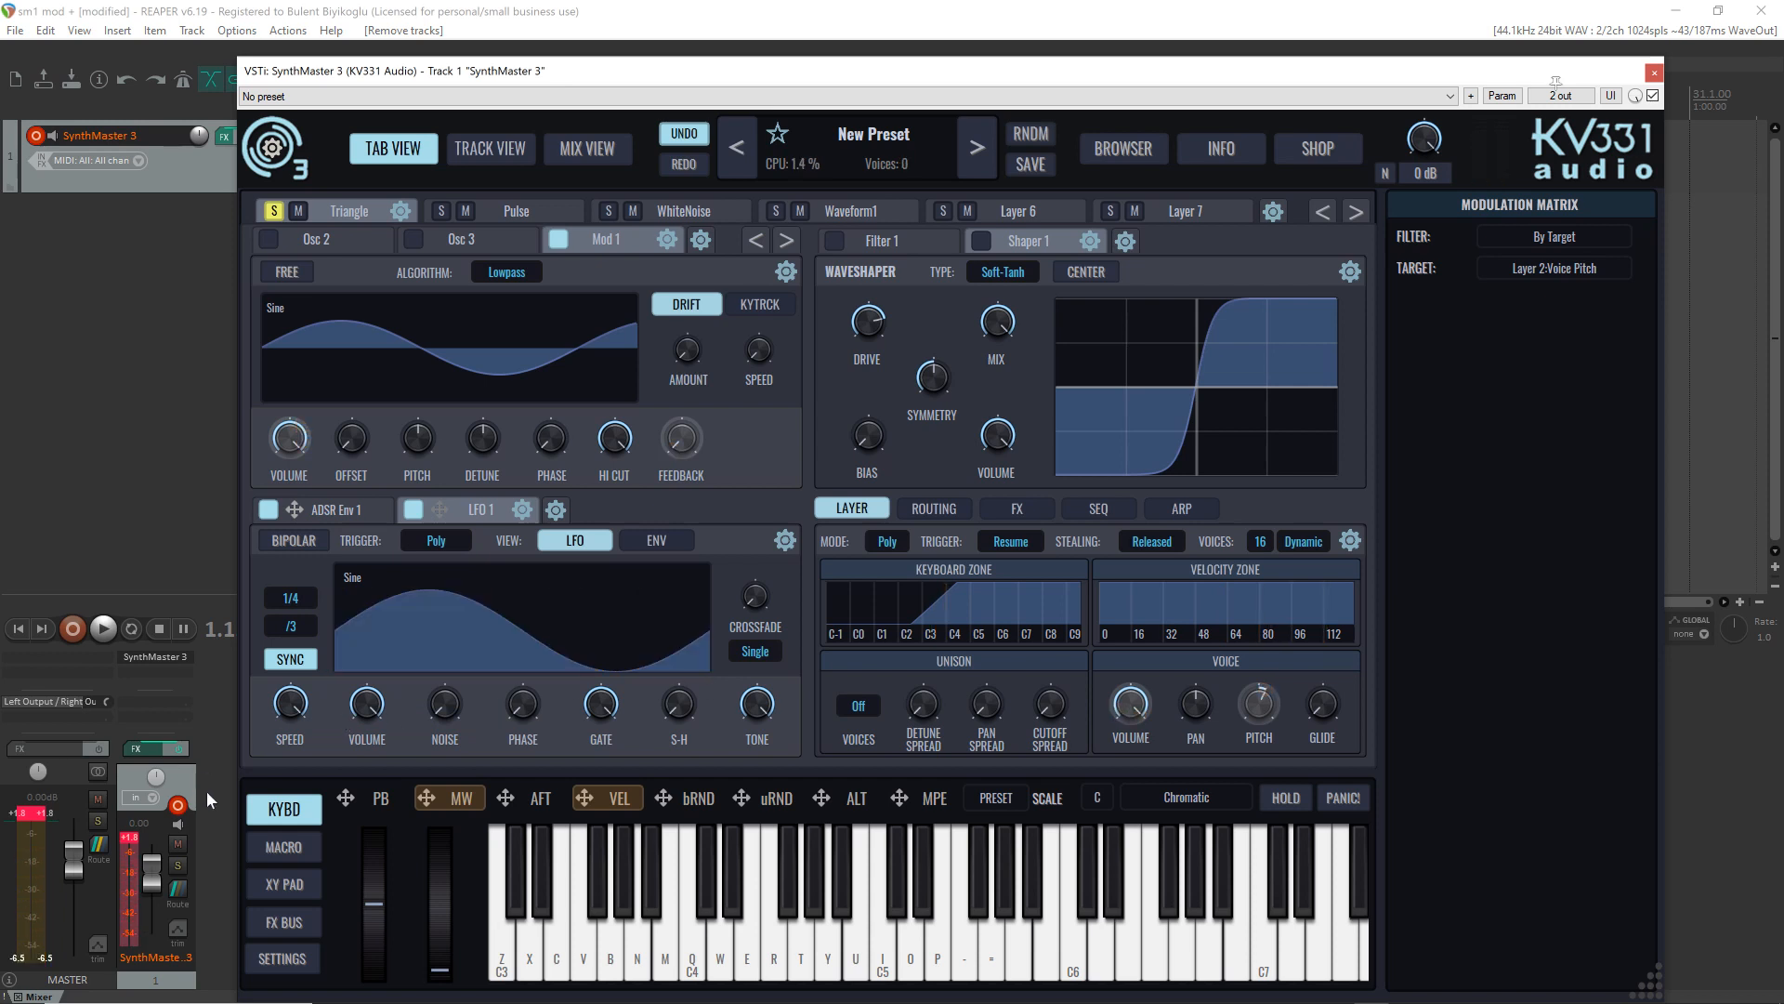
Step: Set CC1 (Mod Wheel) as the Via source for LFO 1's voice pitch modulation and assign the mod wheel to LFO 1's speed
{"action": "left_click", "coordinate": [1258, 722]}
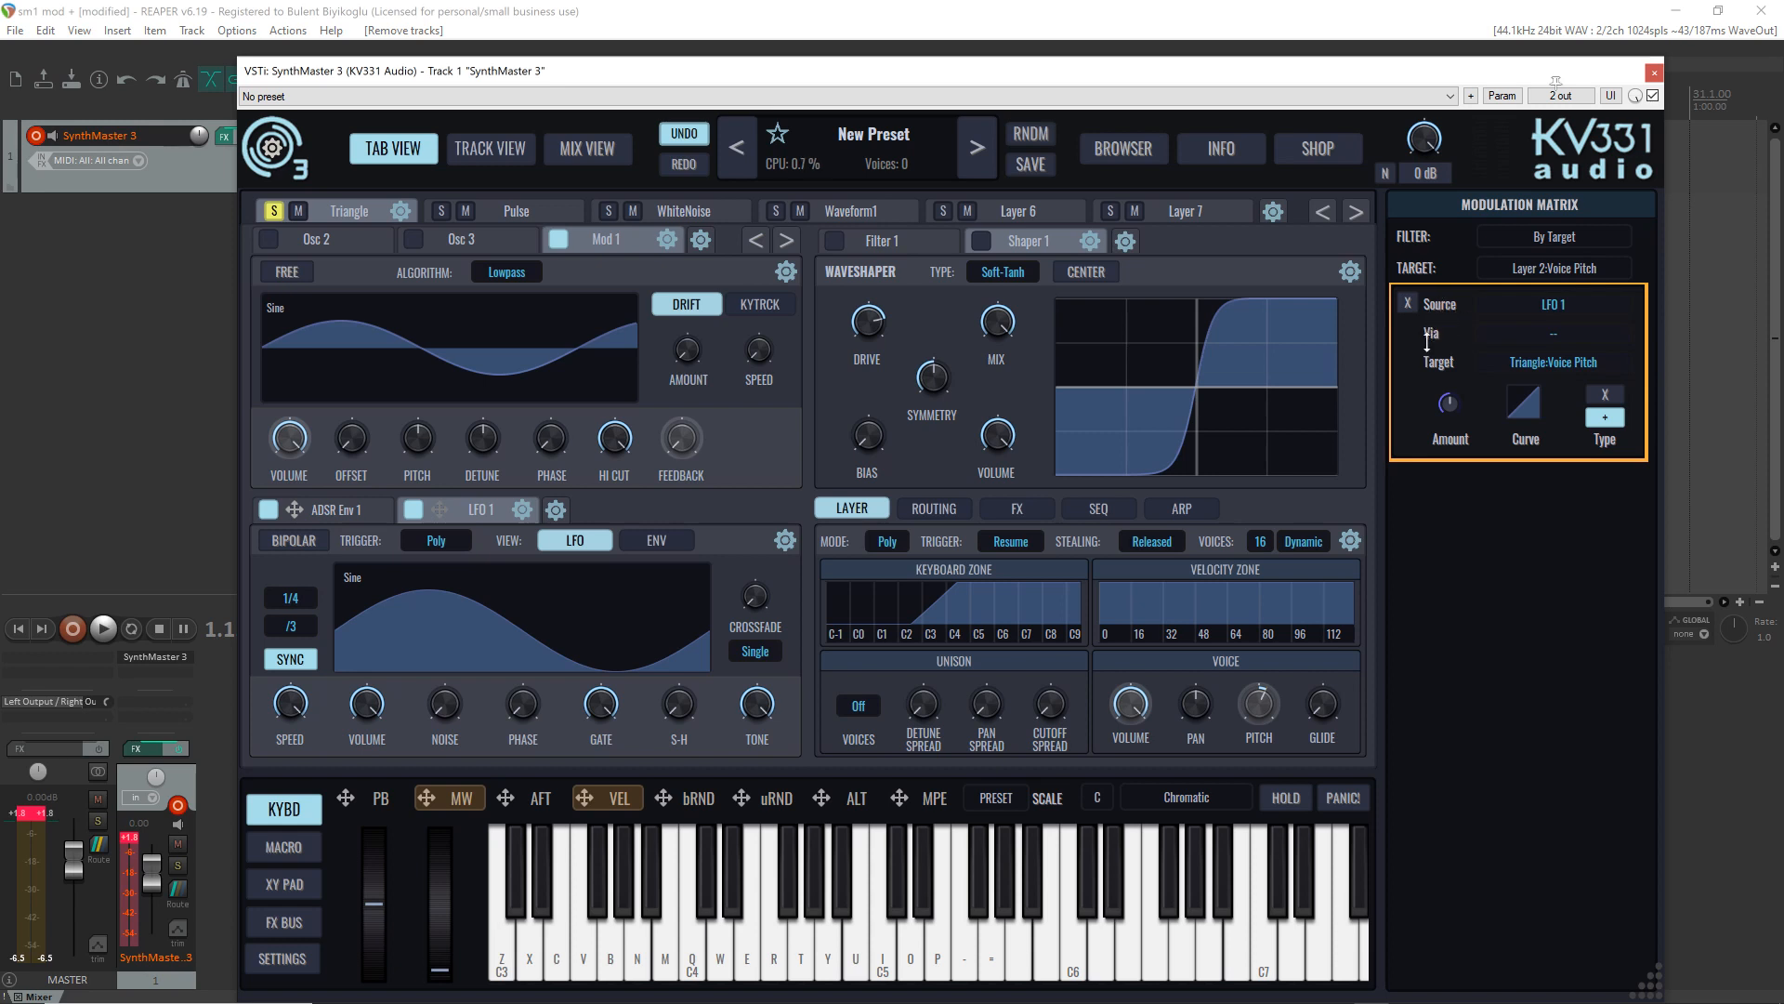
{"action": "left_click", "coordinate": [1551, 335]}
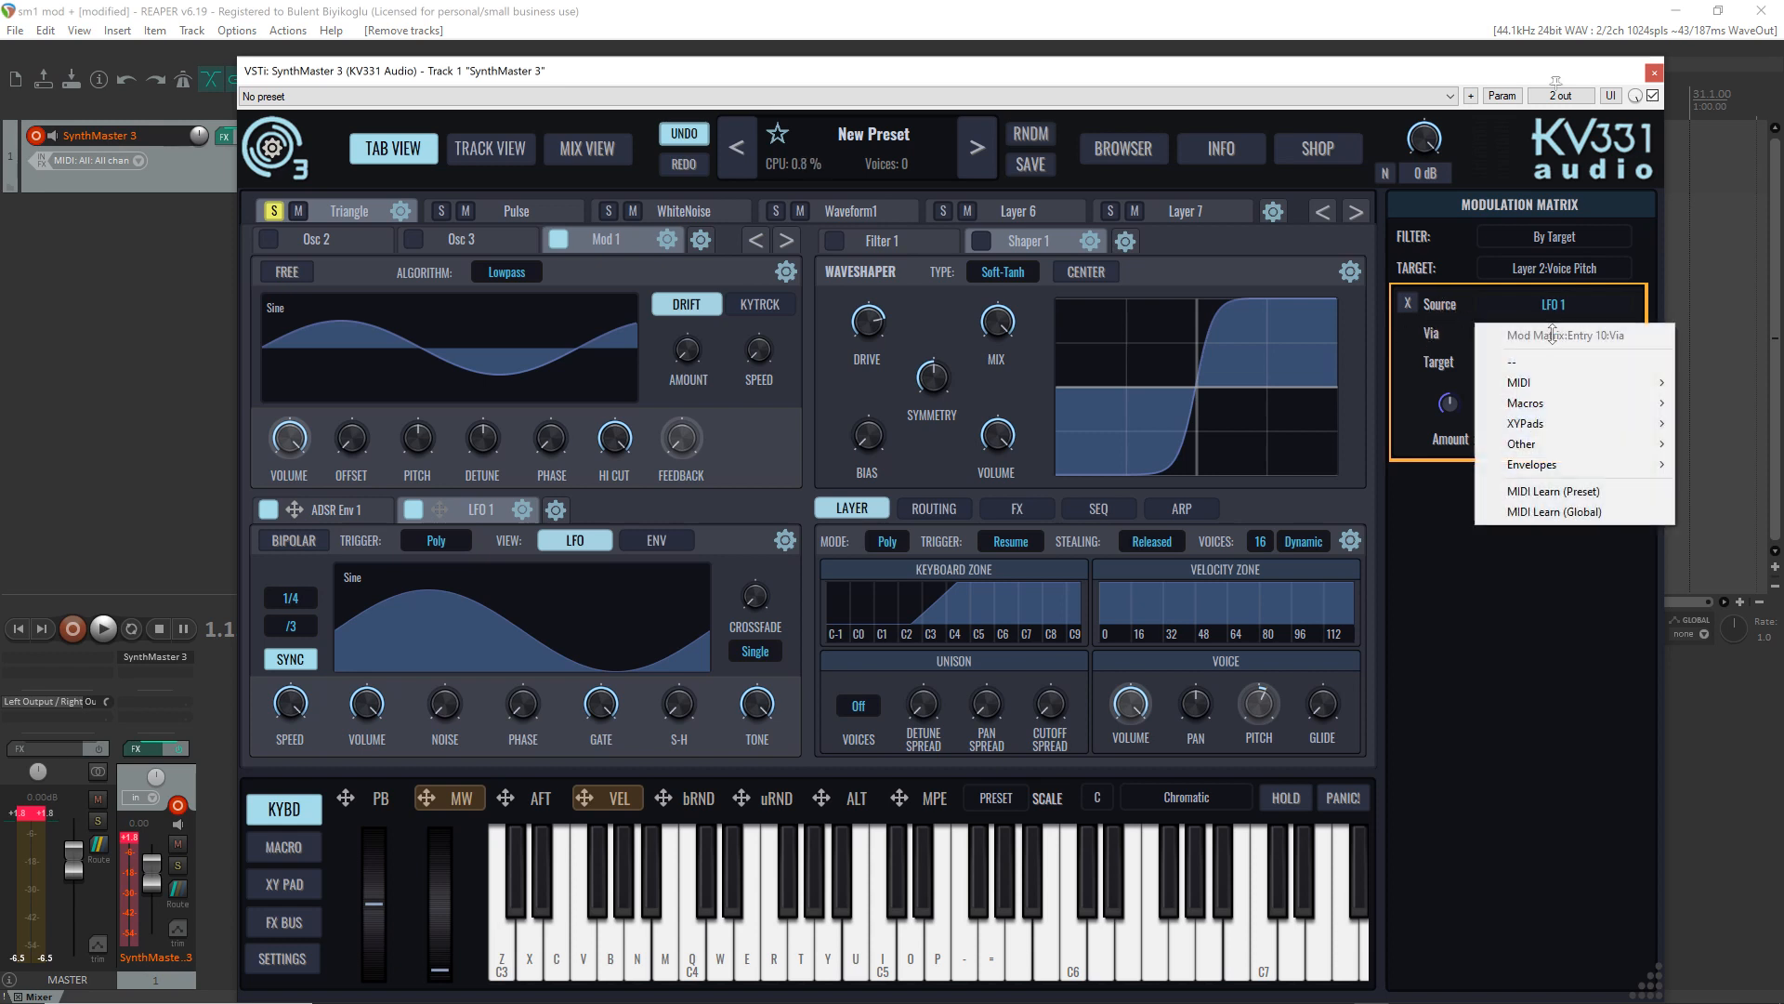
{"action": "mouse_move", "coordinate": [1547, 383]}
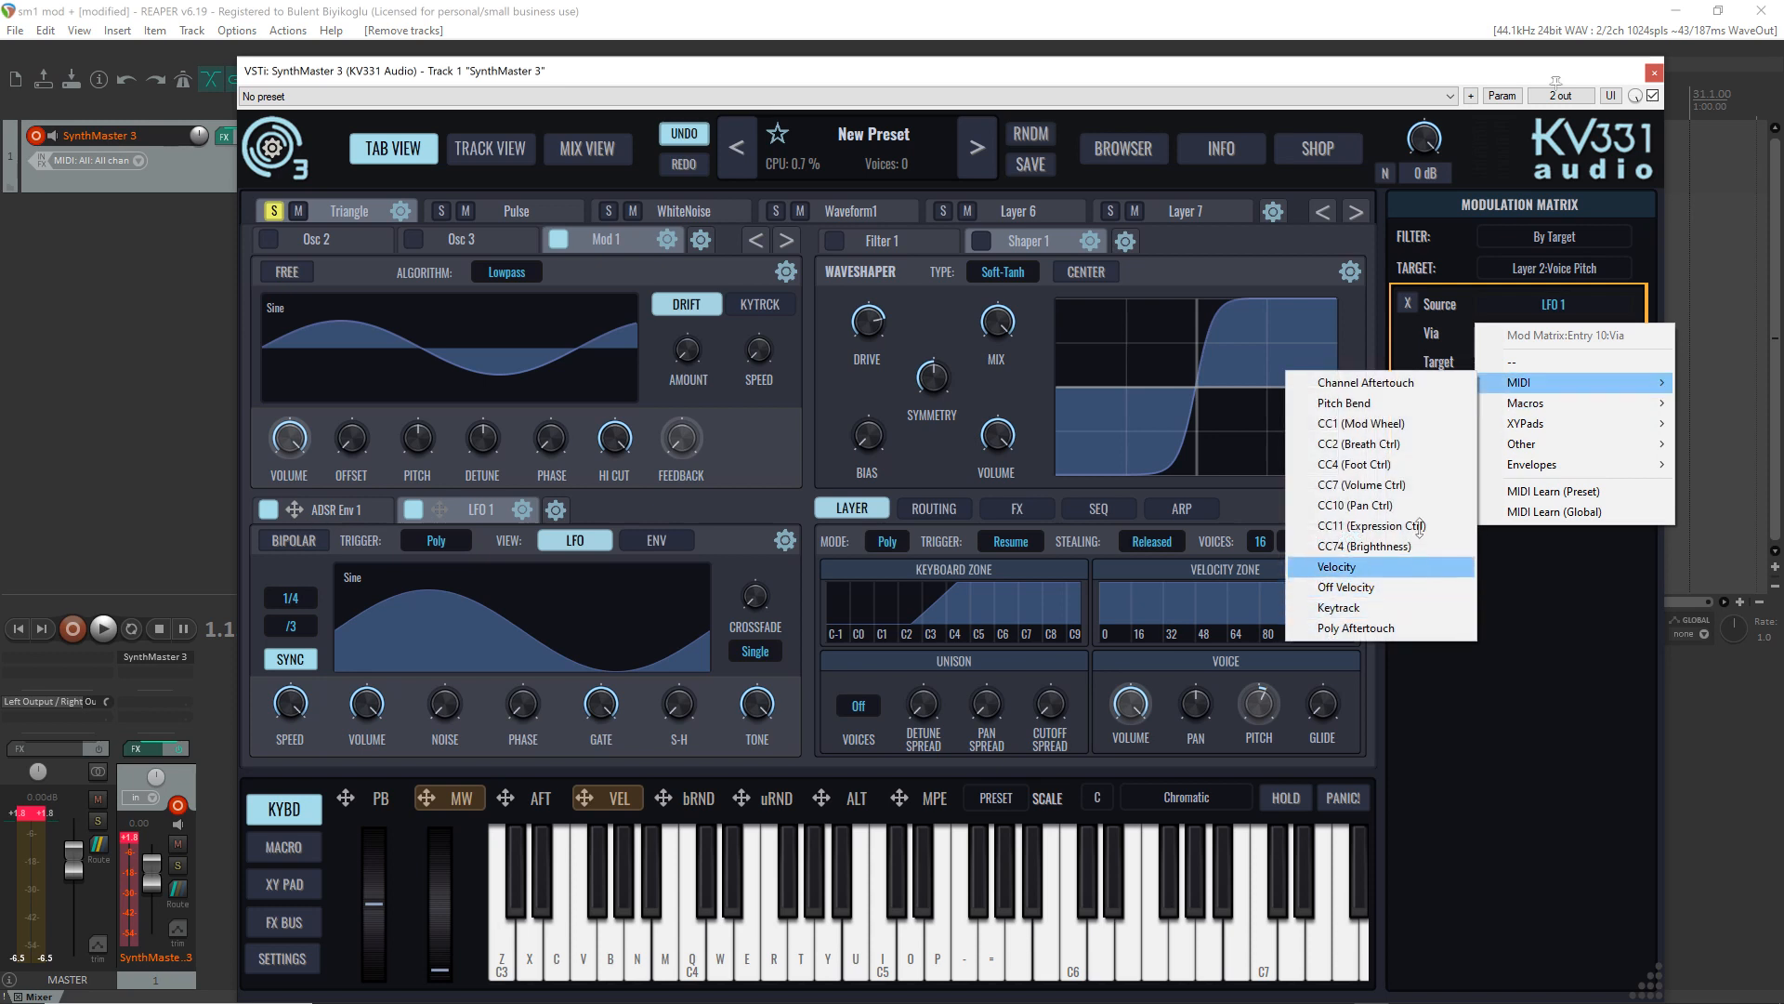
{"action": "left_click", "coordinate": [1372, 423]}
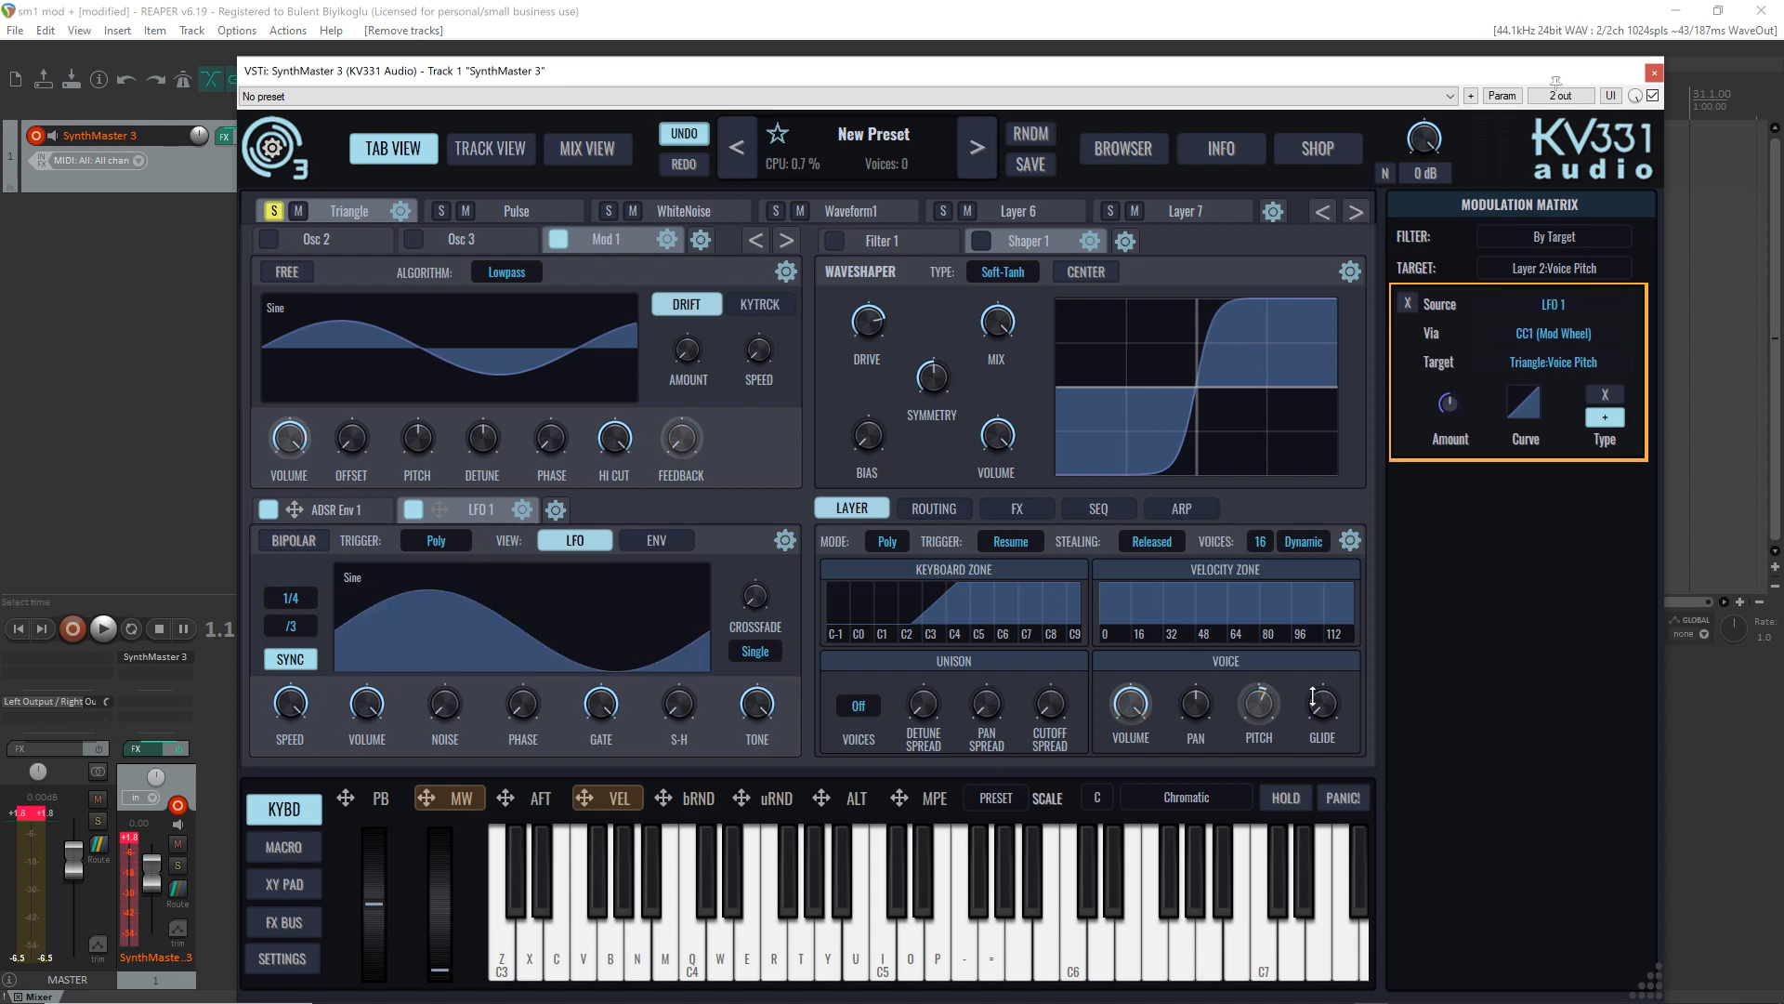
{"action": "mouse_move", "coordinate": [1261, 712]}
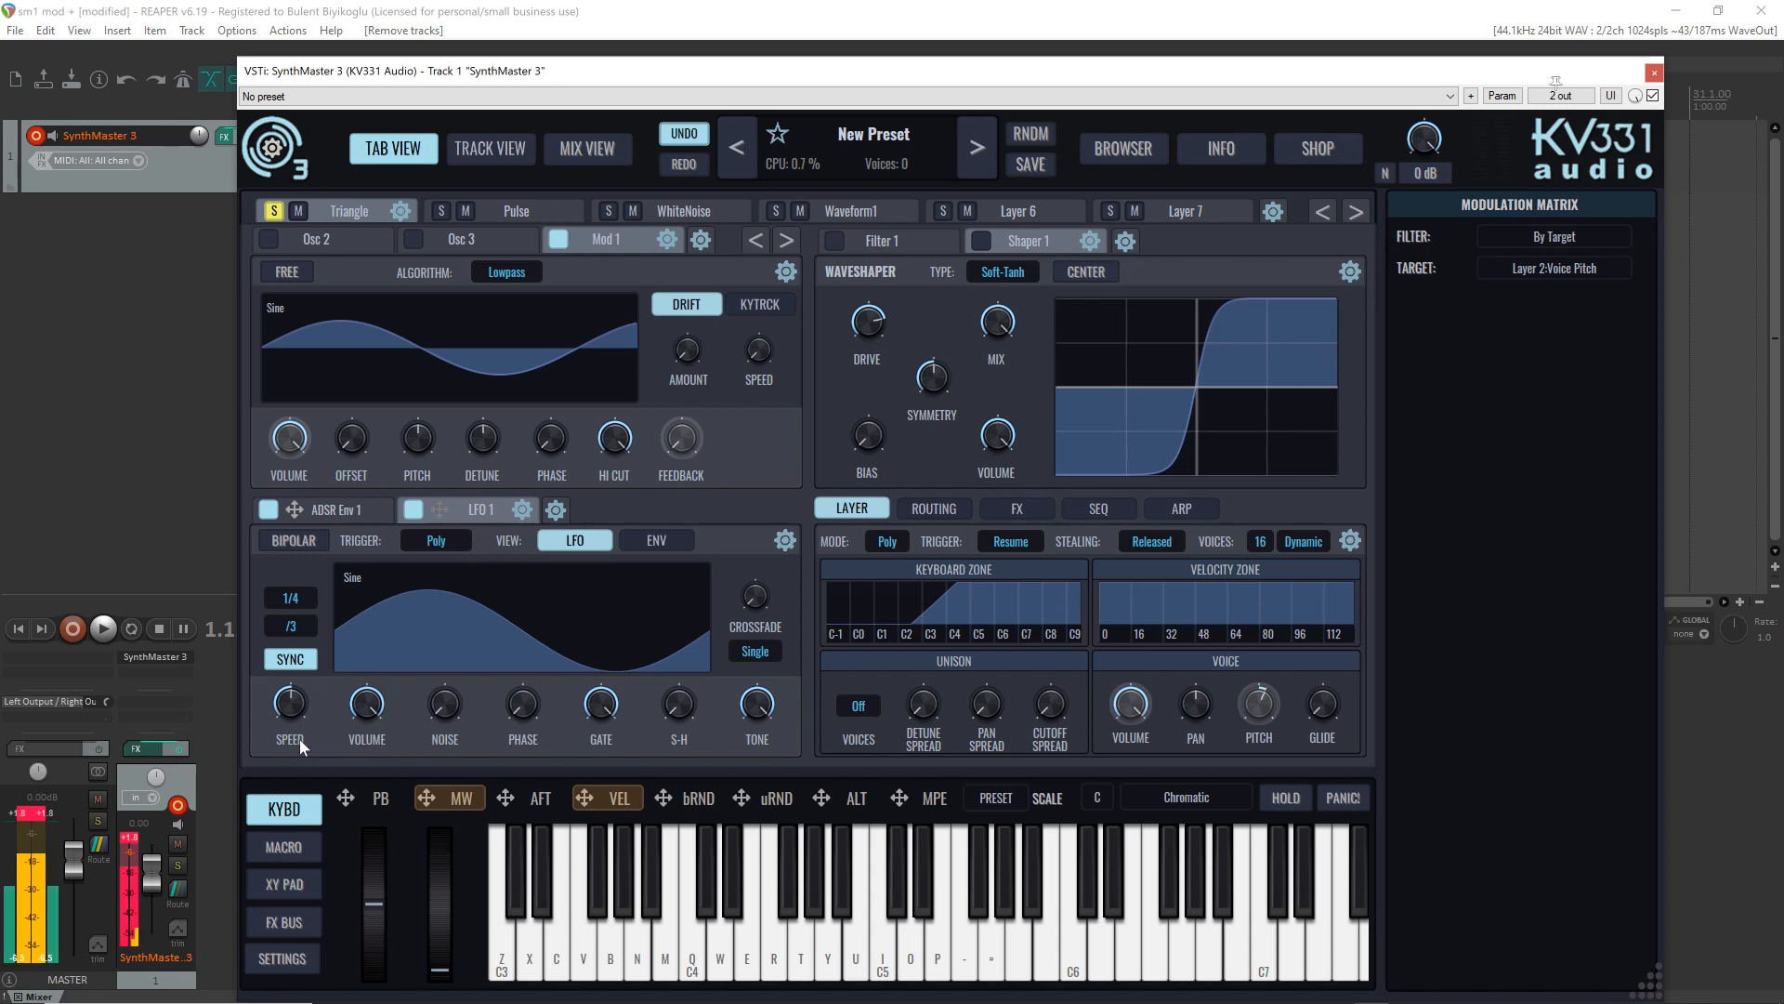
{"action": "left_click_drag", "start_coordinate": [428, 798], "coordinate": [289, 703]}
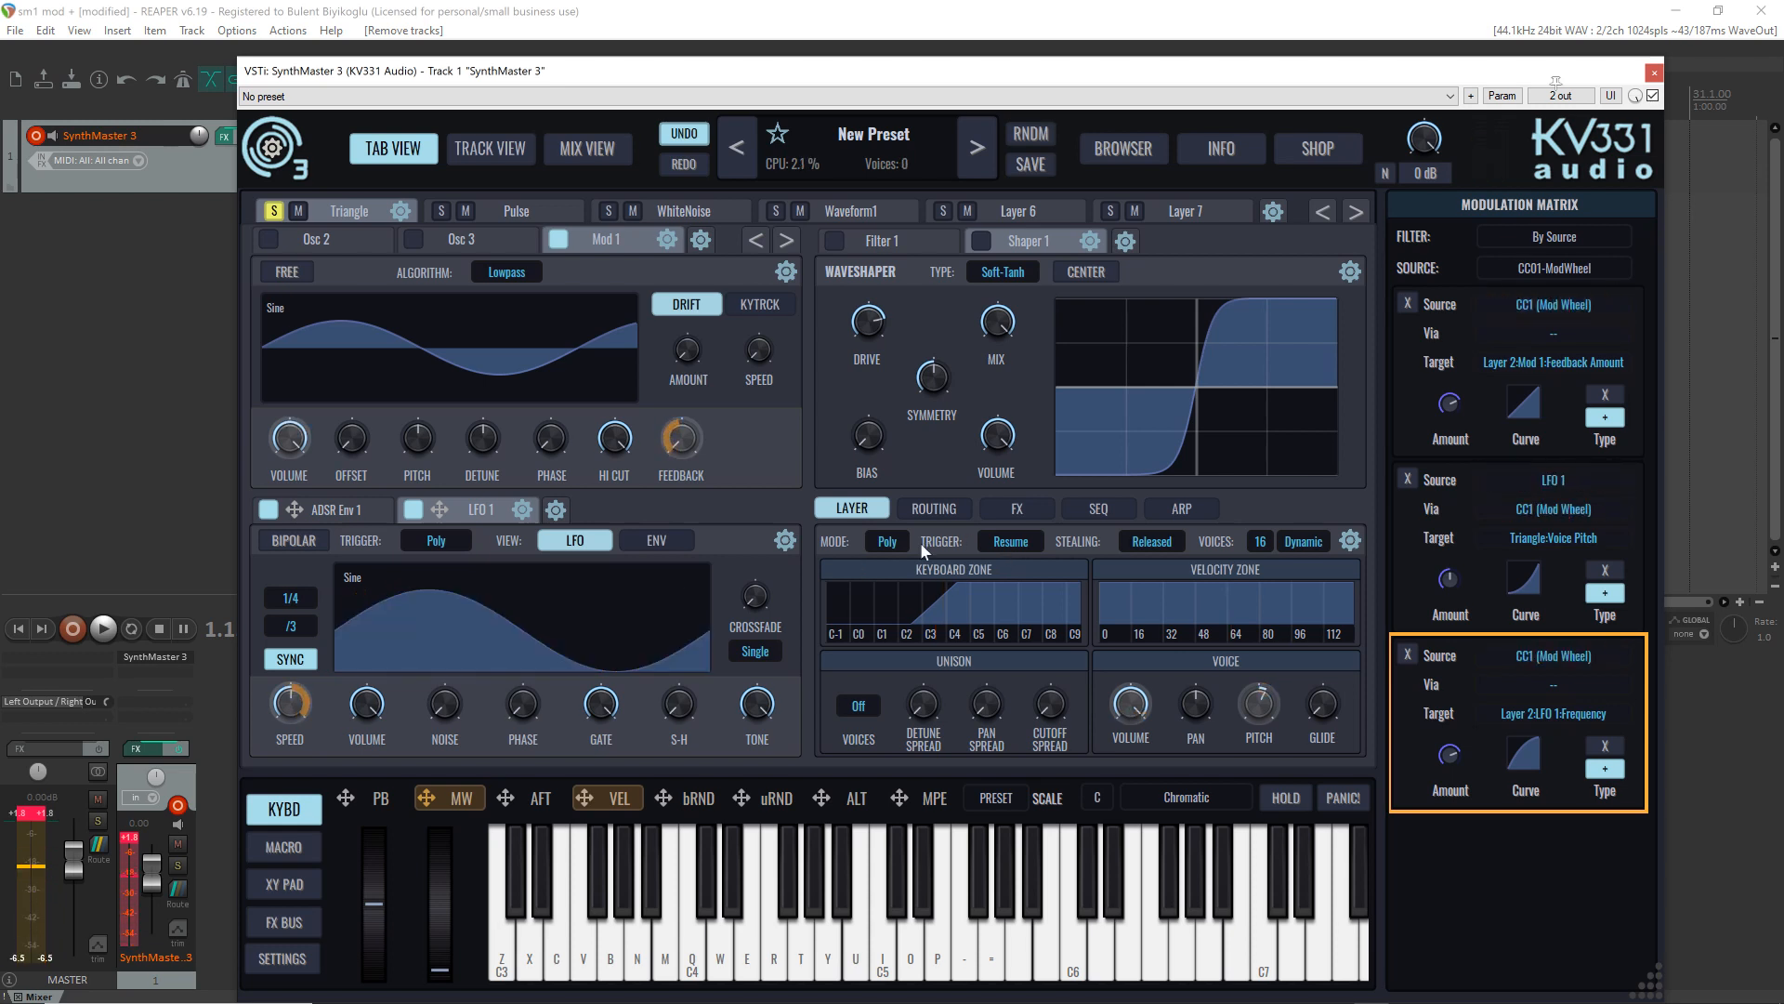
Step: Add a Scaler modulator to the Triangle layer and set its X grid to 8
{"action": "left_click", "coordinate": [555, 511]}
{"action": "mouse_move", "coordinate": [629, 544]}
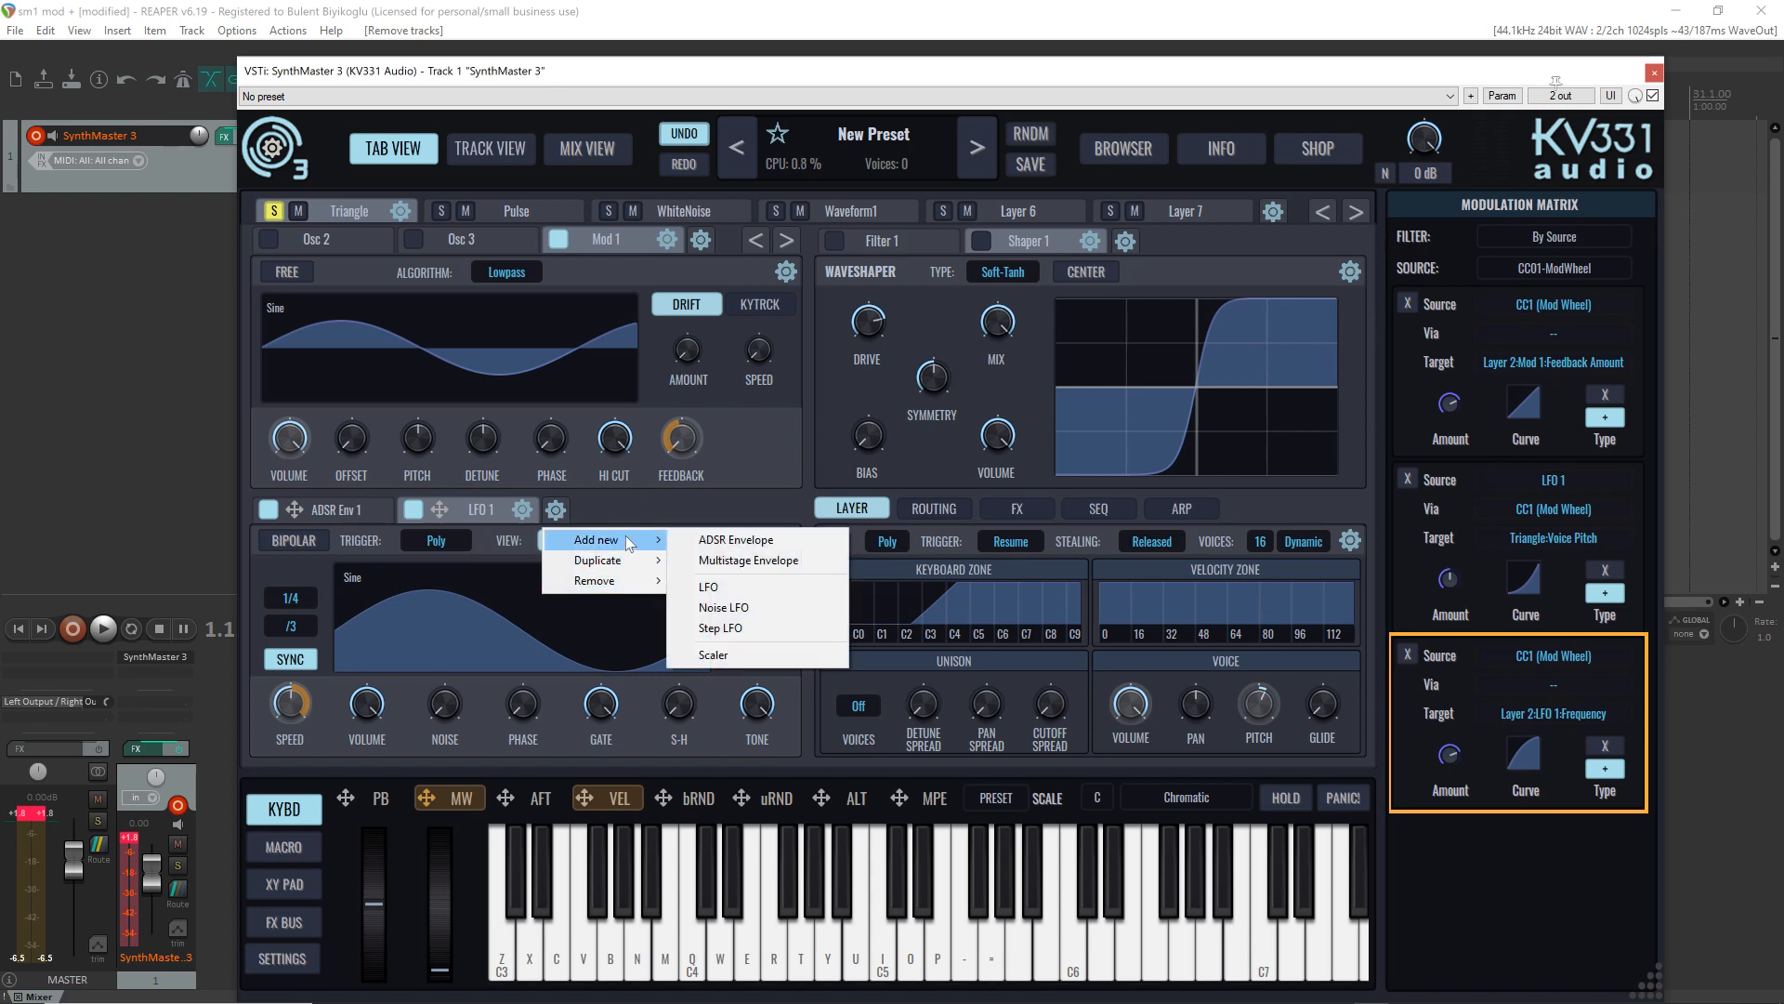
{"action": "left_click", "coordinate": [739, 653]}
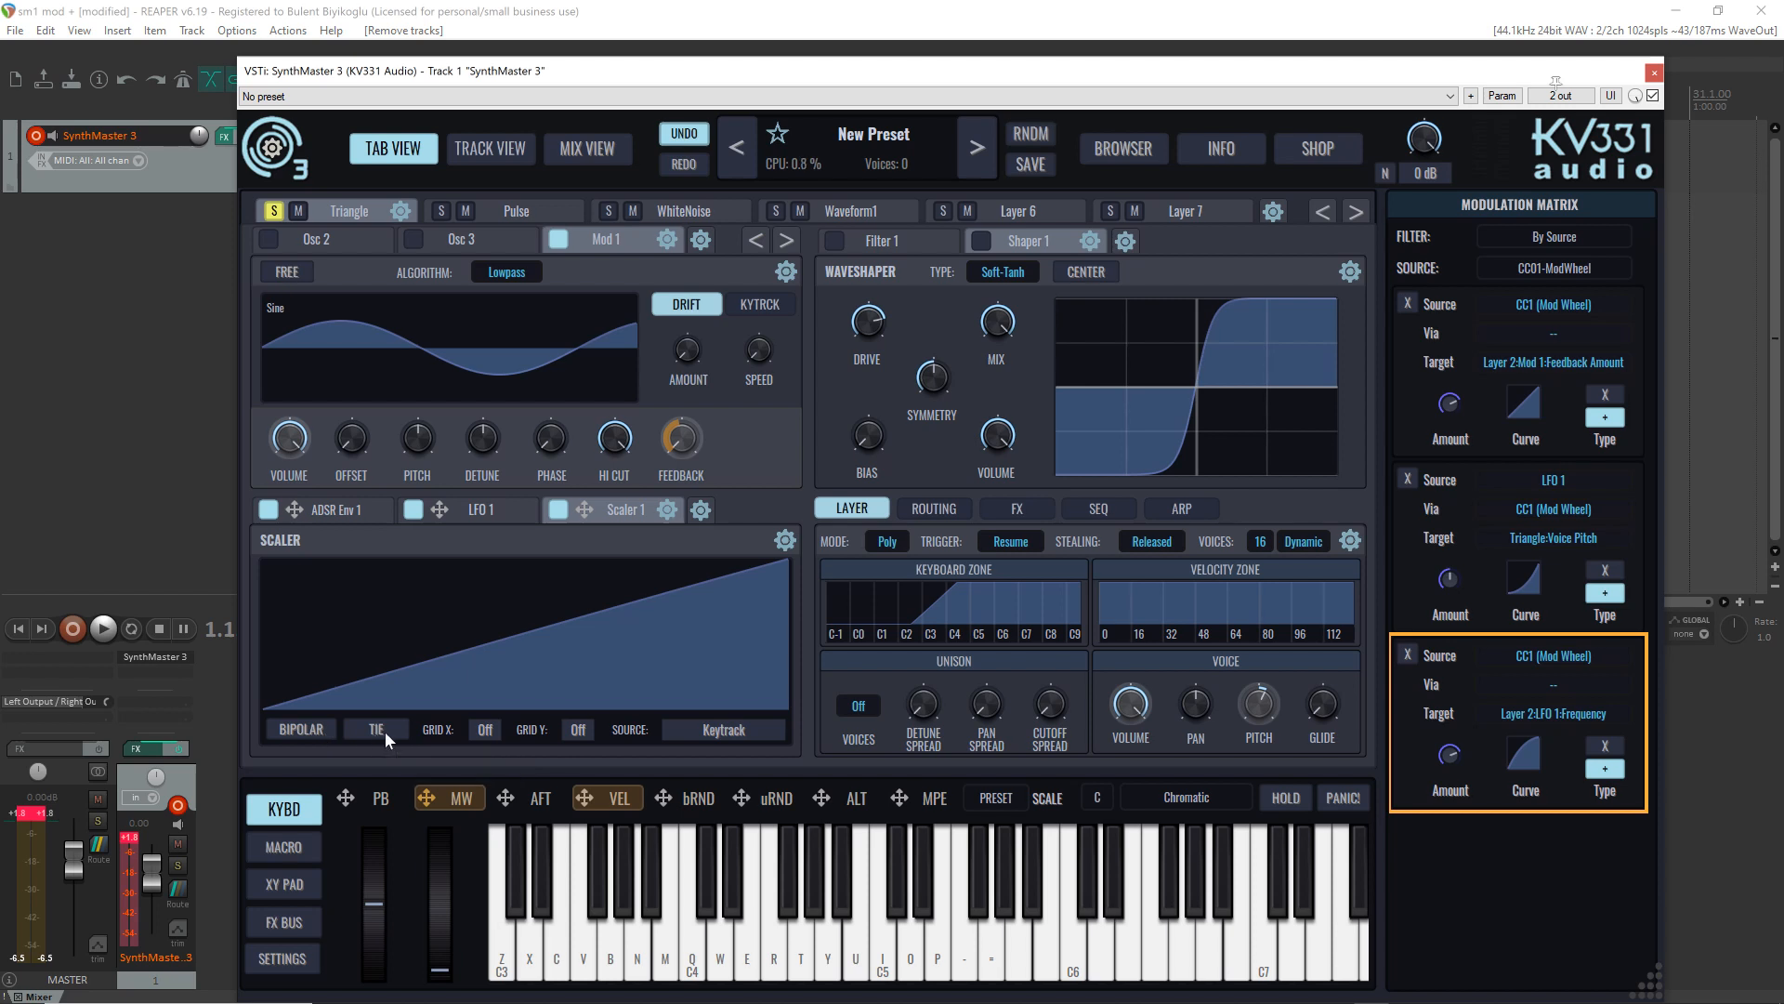
{"action": "left_click", "coordinate": [485, 729]}
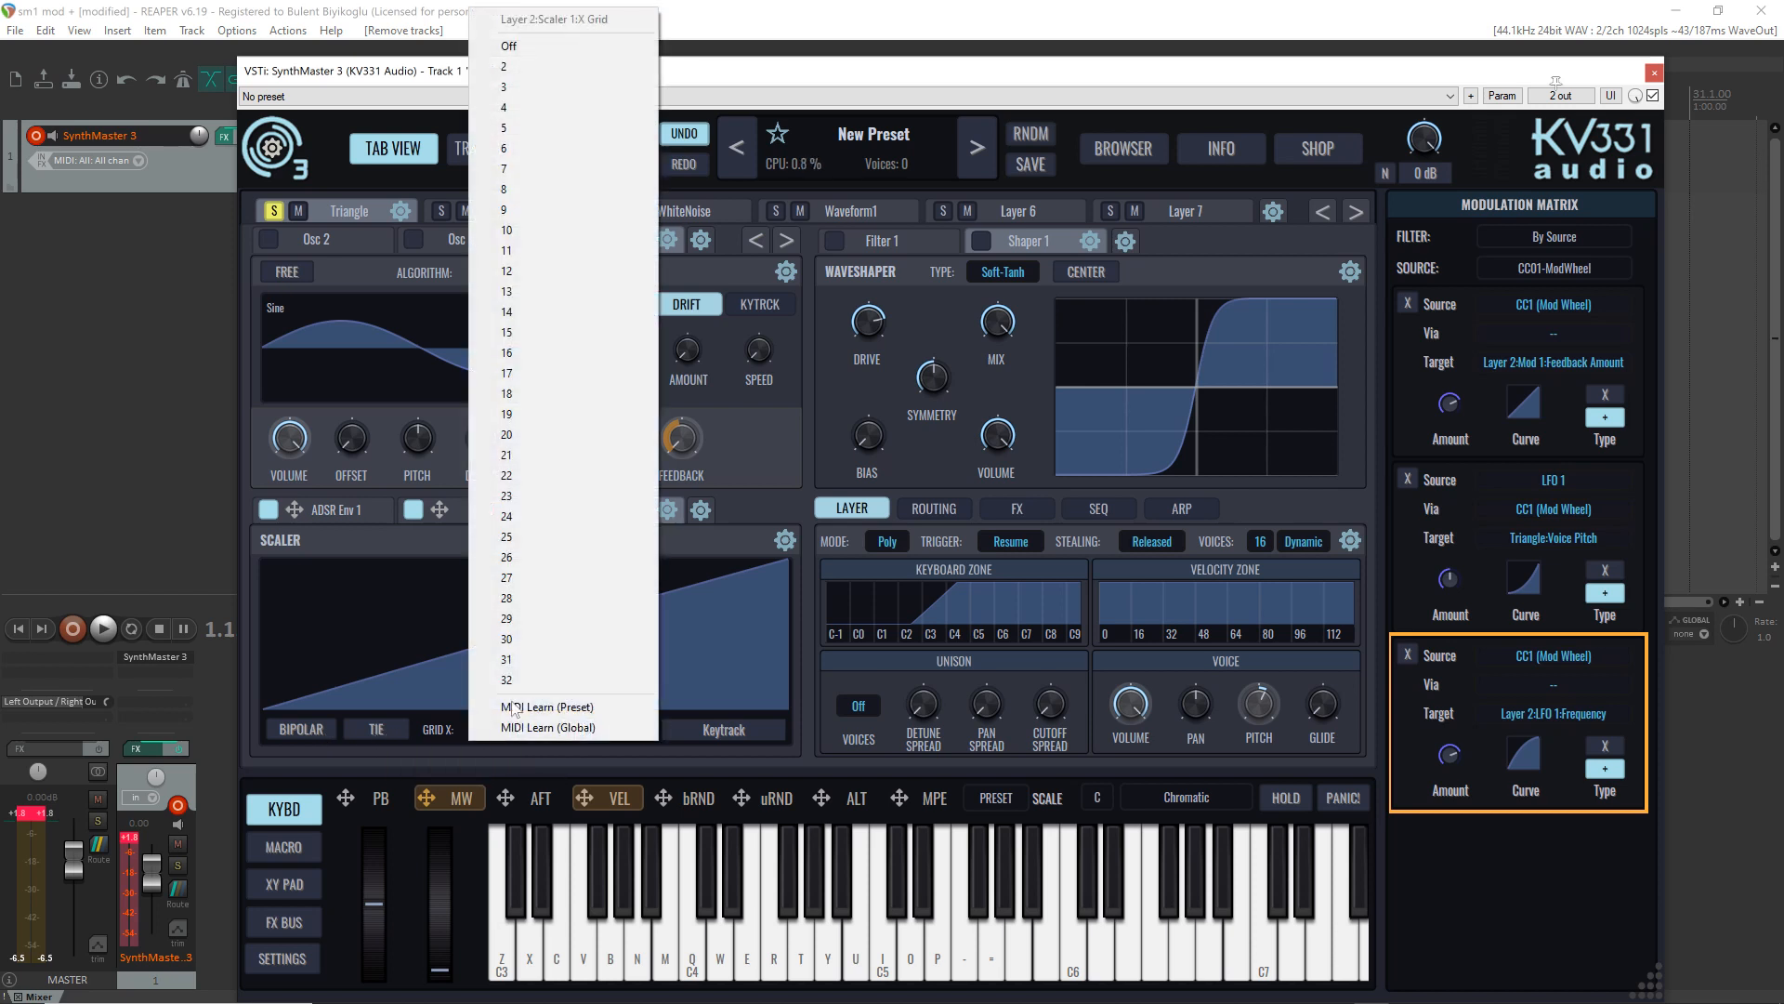
{"action": "left_click", "coordinate": [562, 191]}
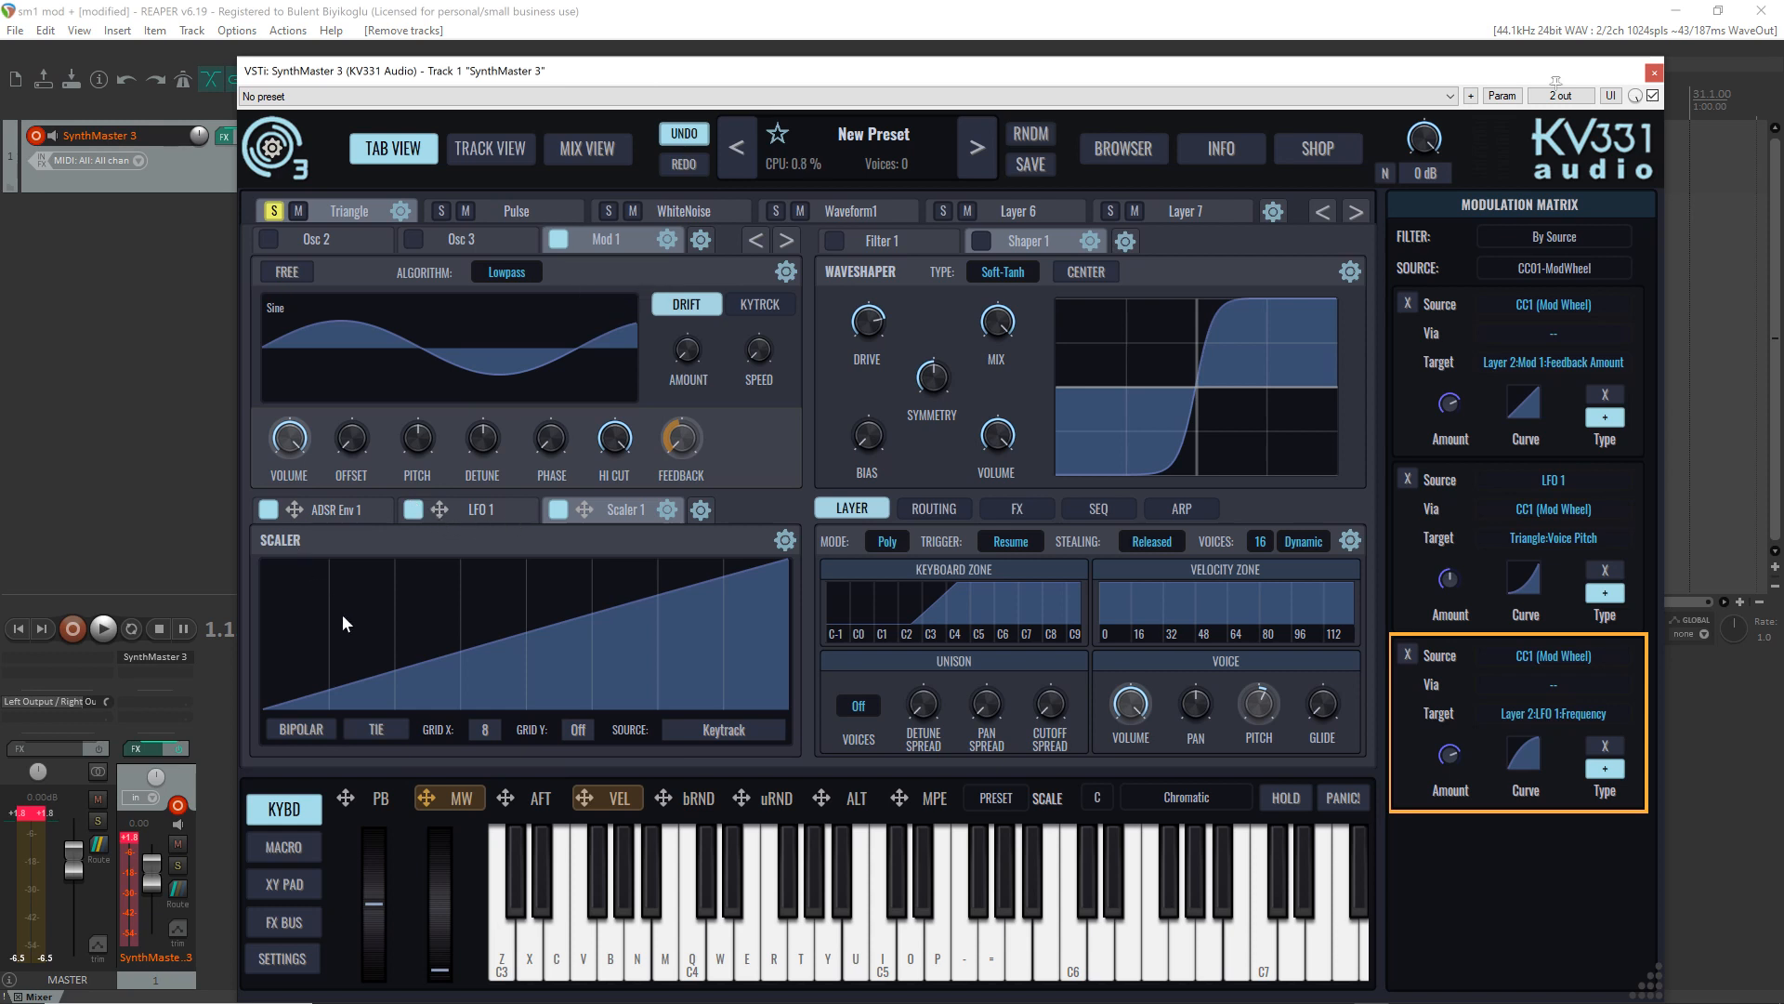
{"action": "mouse_move", "coordinate": [752, 704]}
{"action": "mouse_move", "coordinate": [548, 699]}
Step: Assign Scaler 1 to Mod 1's volume, set the matrix entry's type to multiply (X) and turn up its amount
{"action": "left_click", "coordinate": [580, 505]}
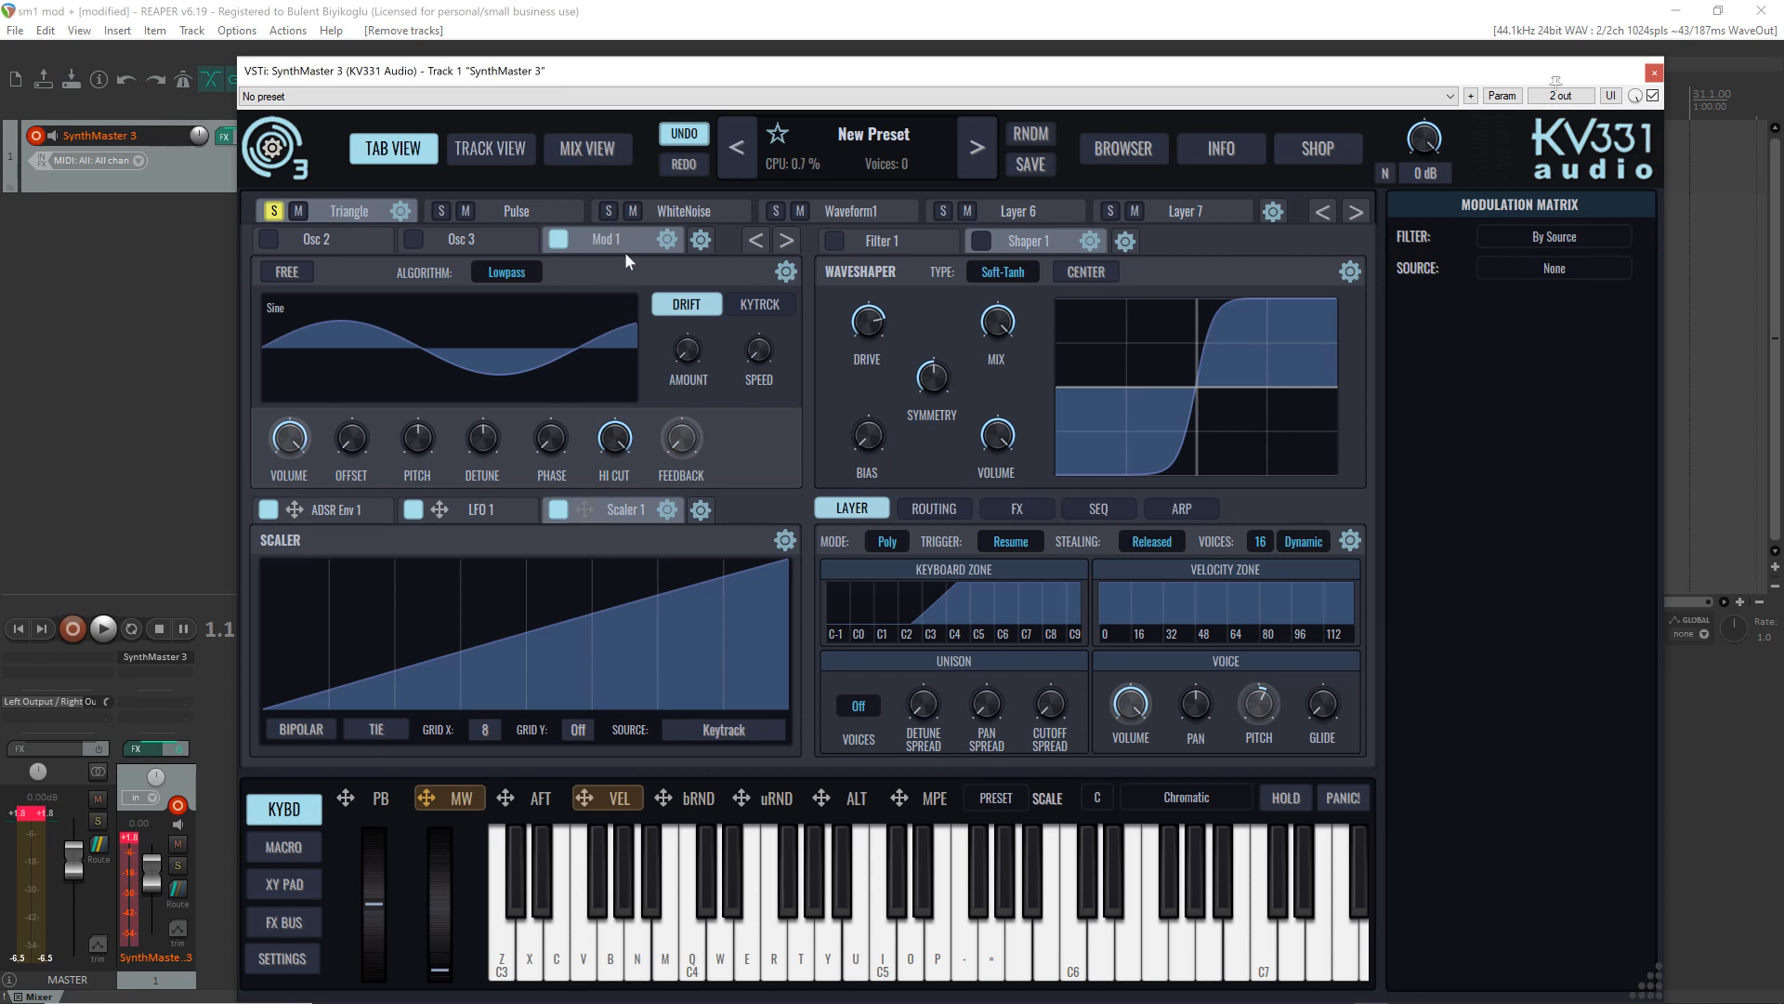
{"action": "left_click", "coordinate": [289, 444]}
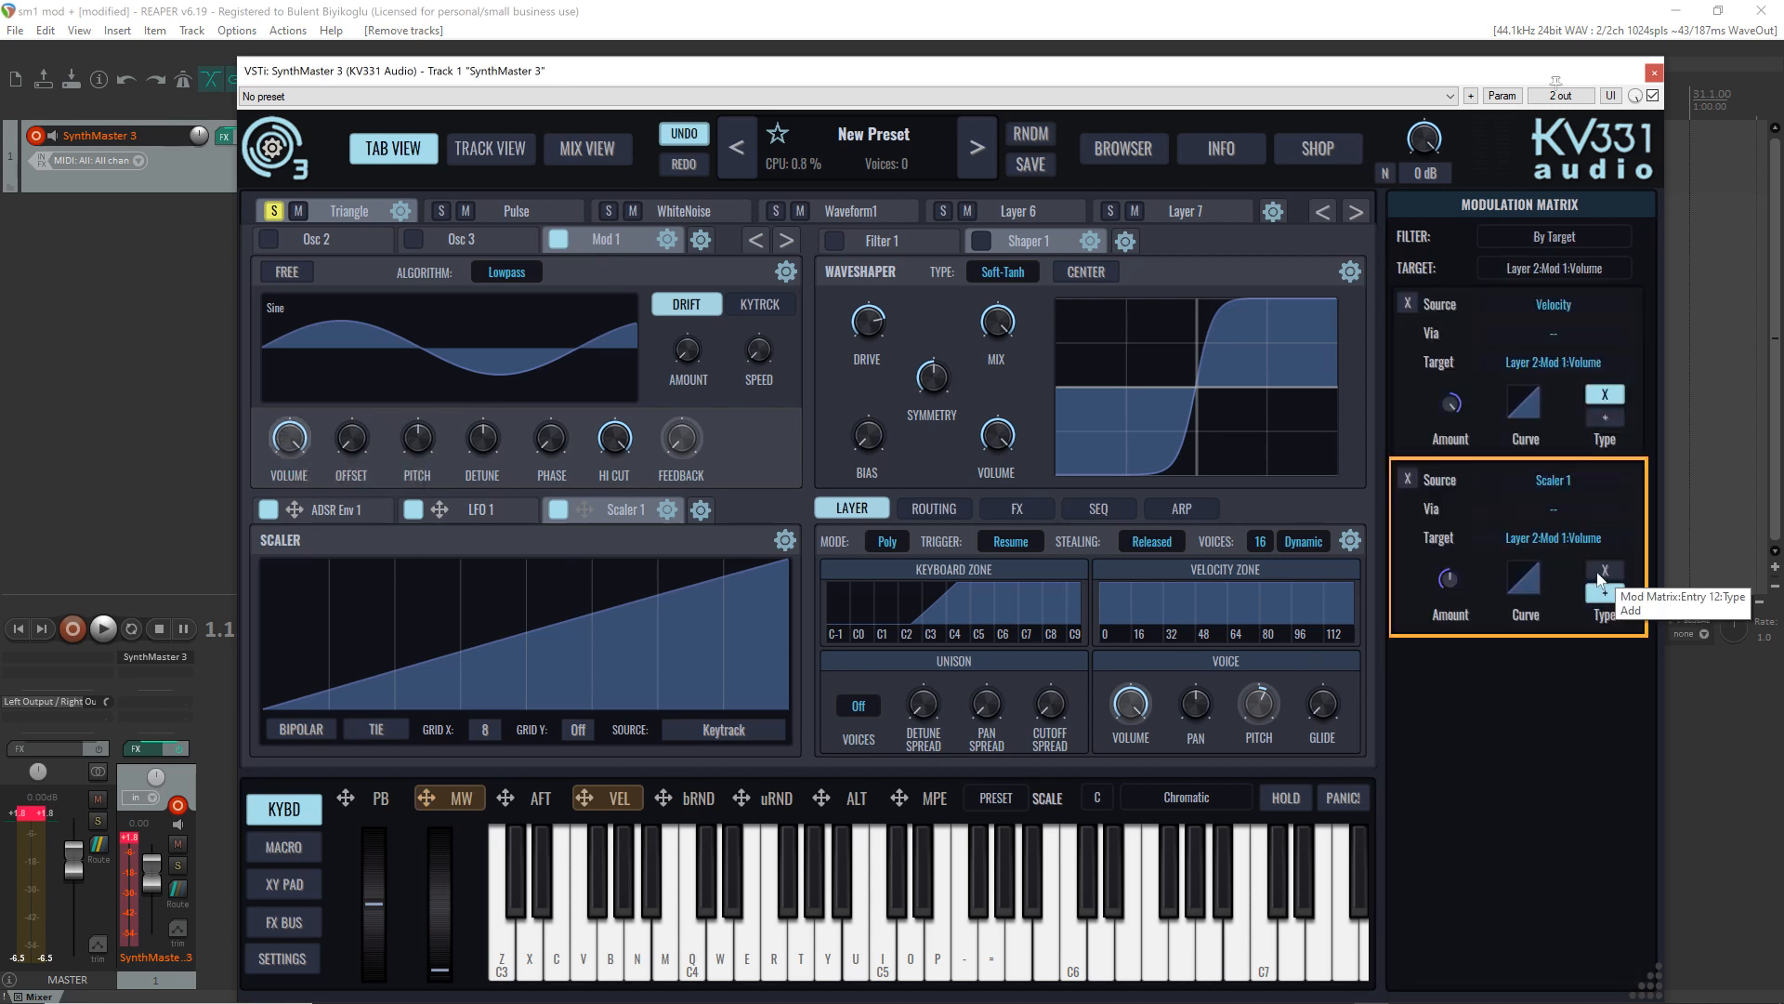
{"action": "left_click", "coordinate": [1605, 570]}
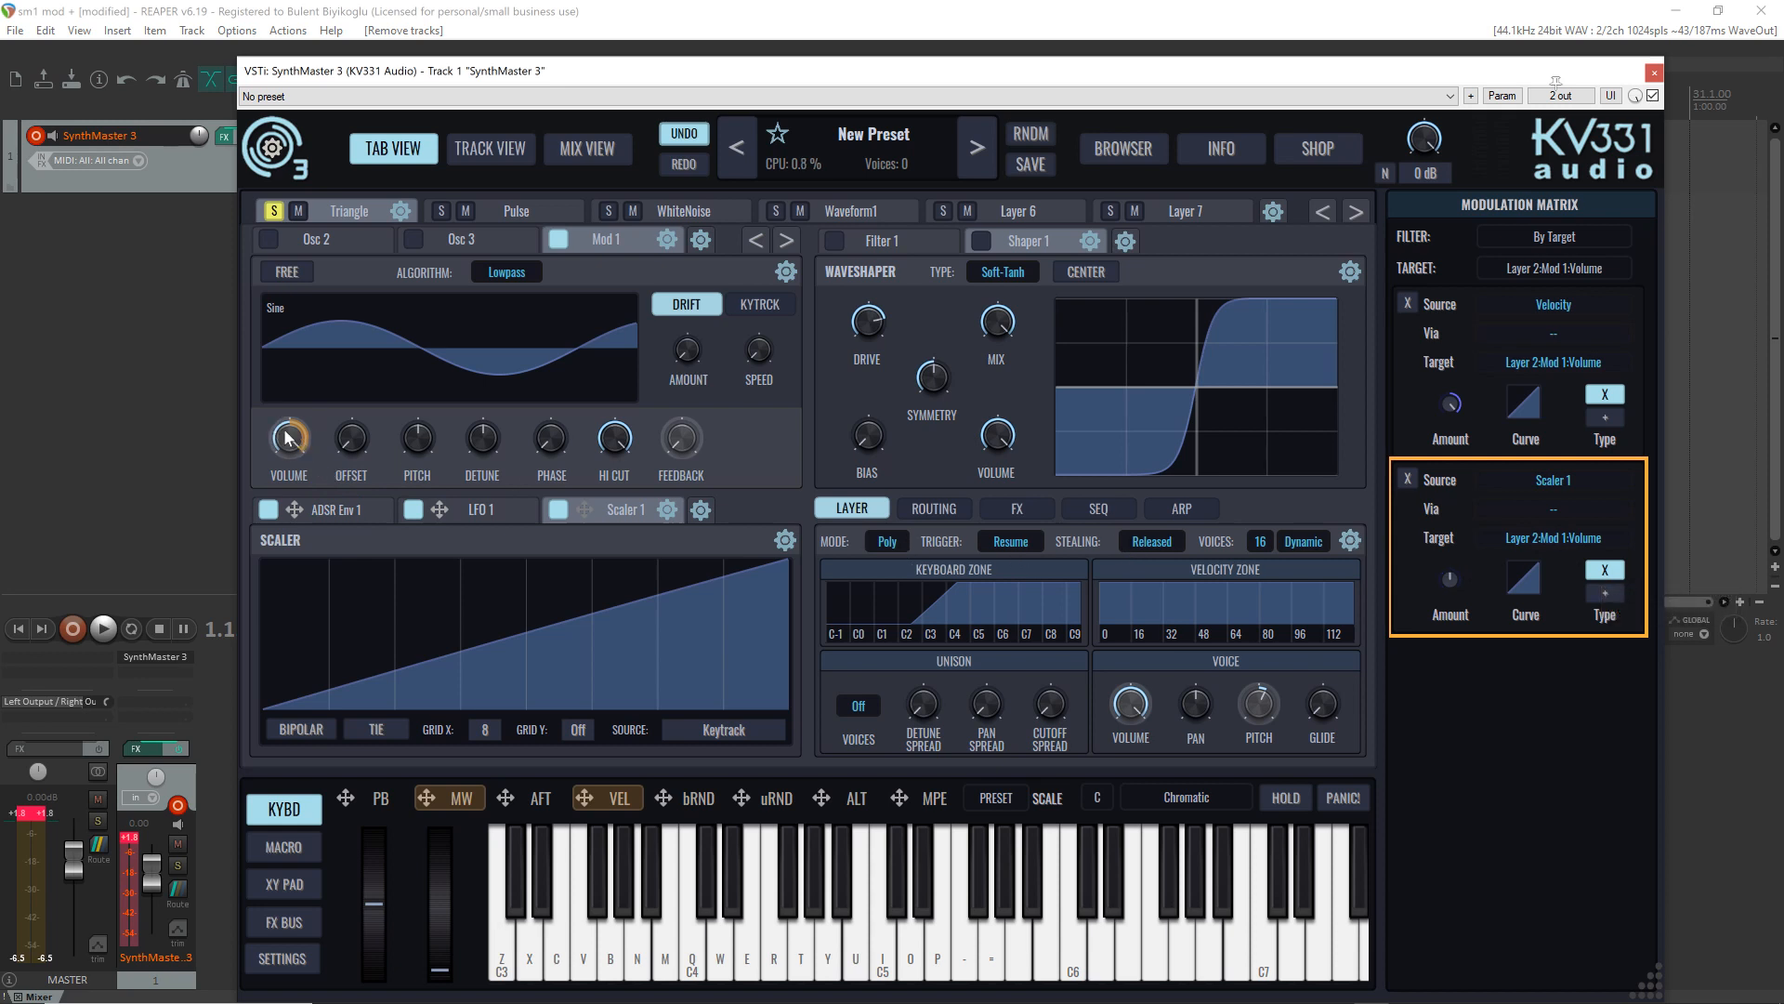
{"action": "mouse_move", "coordinate": [297, 452]}
Step: Set Scaler 1's X grid to 12 and shape its curve into a trapezoid peaking between the third and ninth grid lines, with Tie on
{"action": "left_click", "coordinate": [486, 729]}
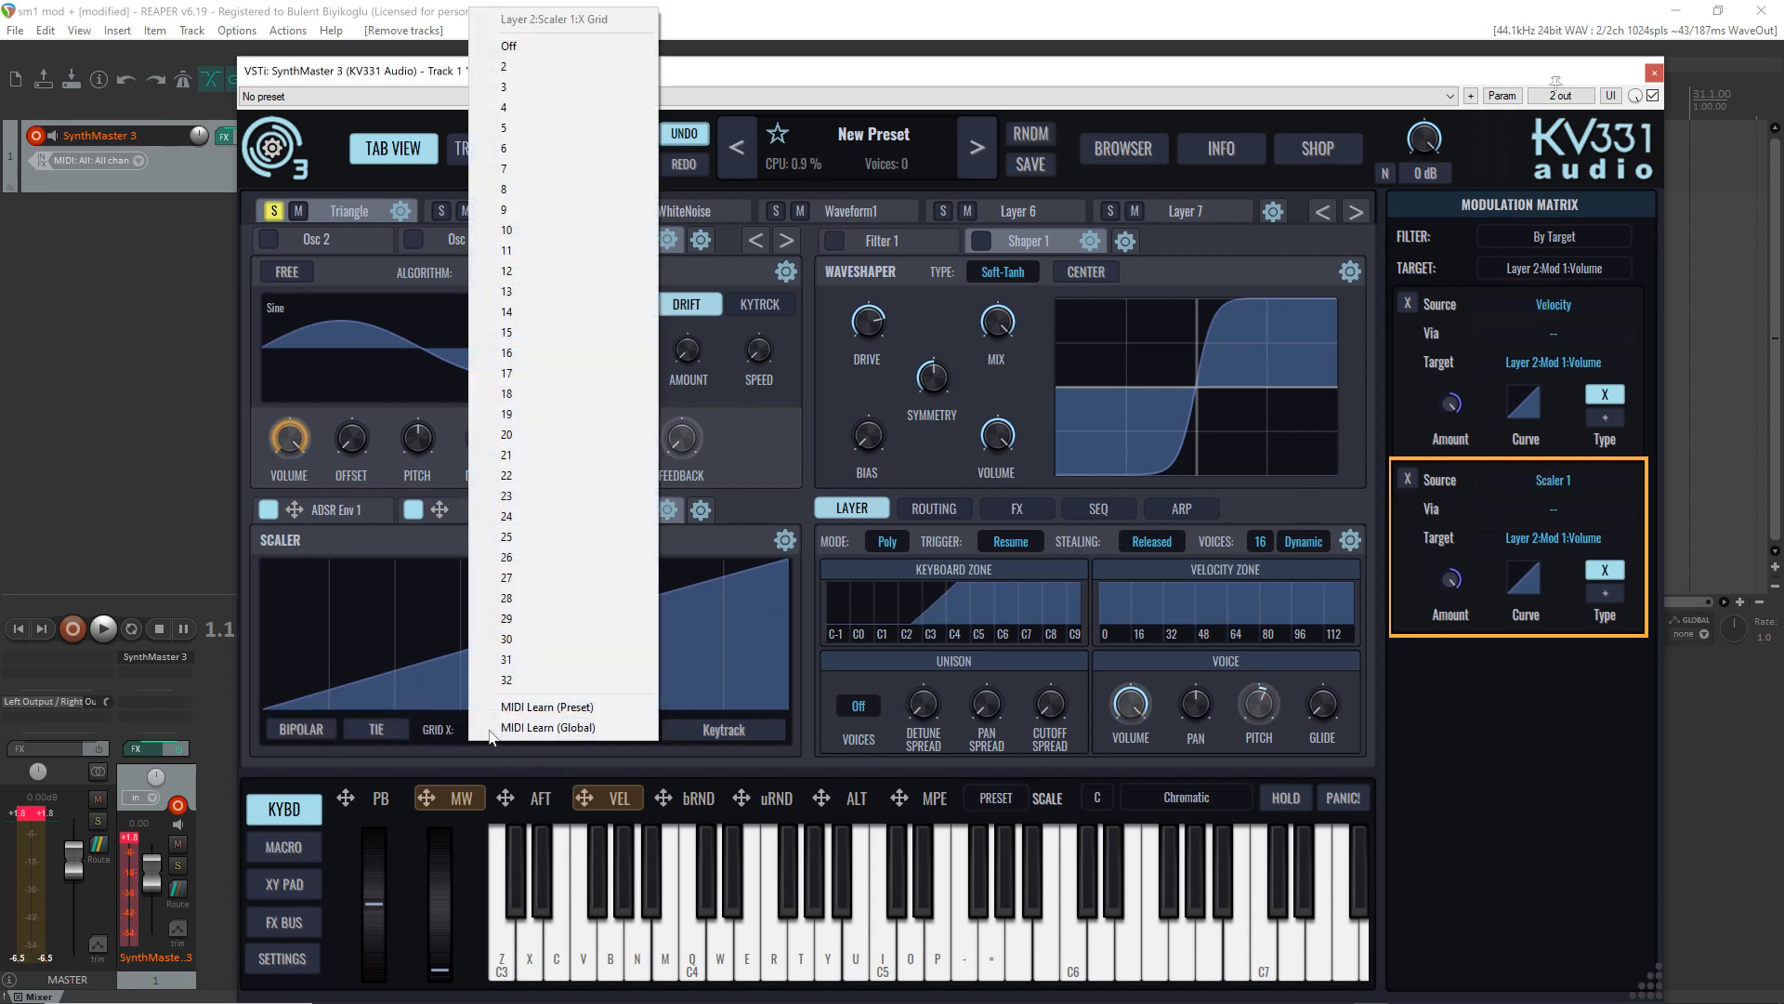
{"action": "left_click", "coordinate": [543, 274]}
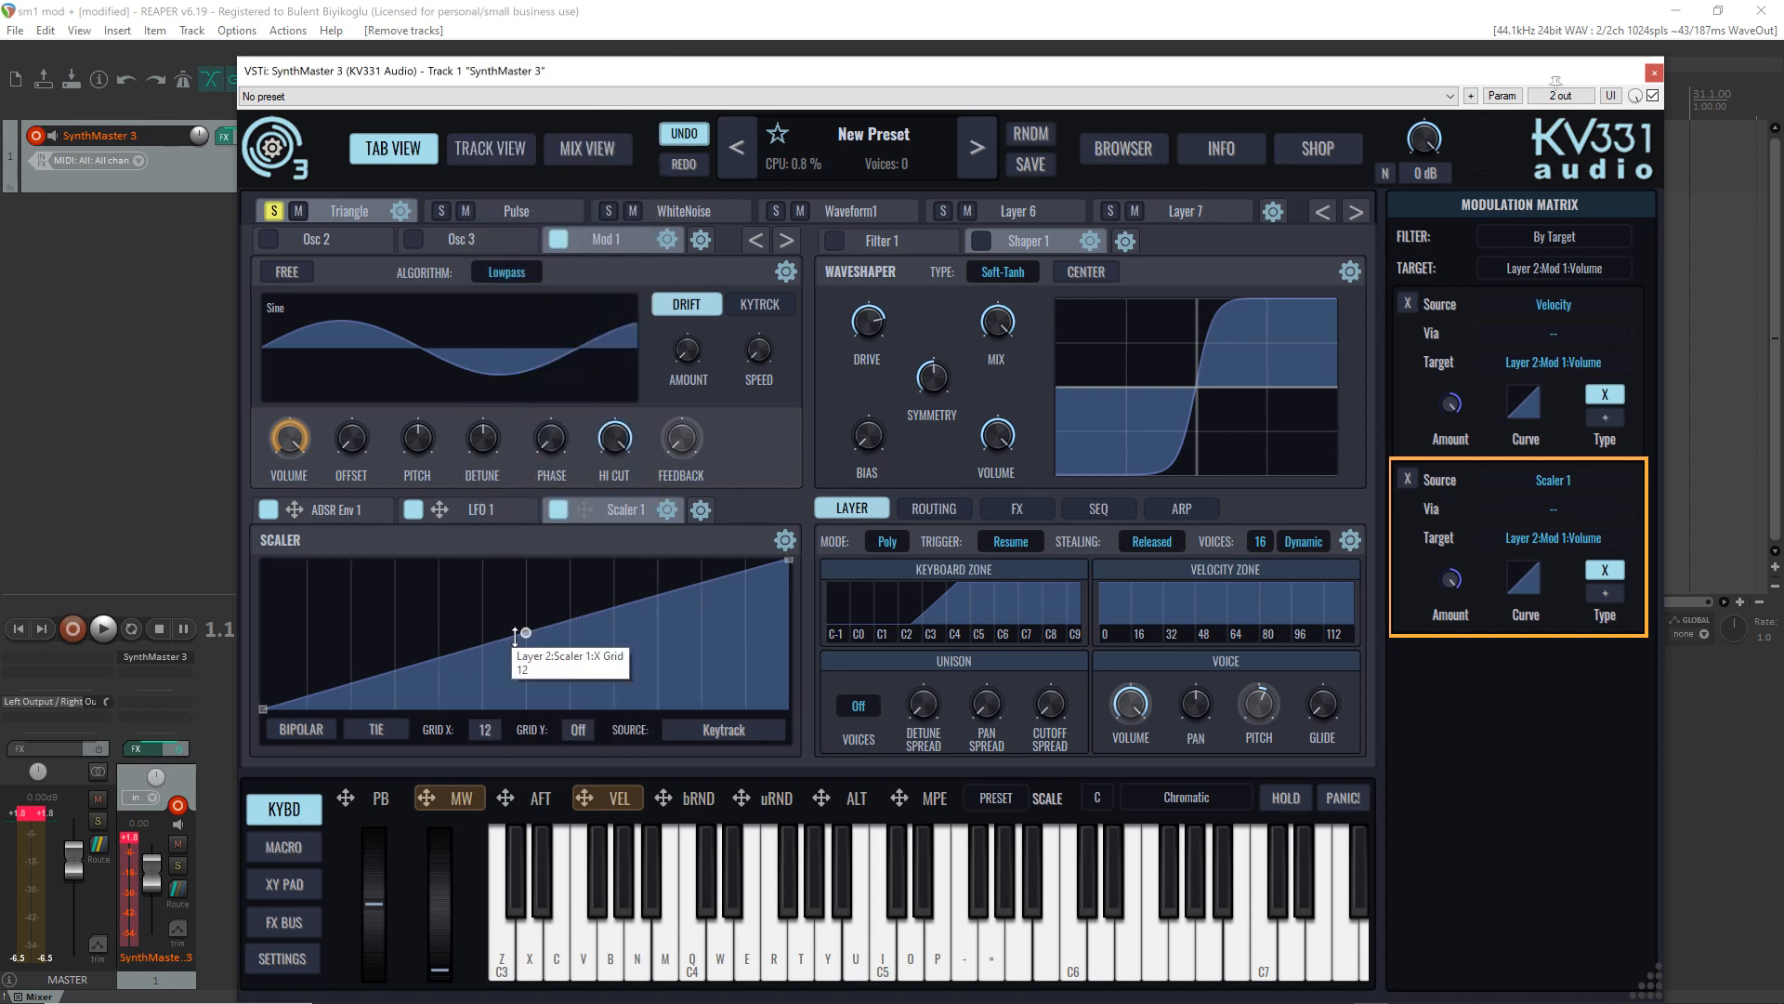
{"action": "left_click", "coordinate": [438, 561]}
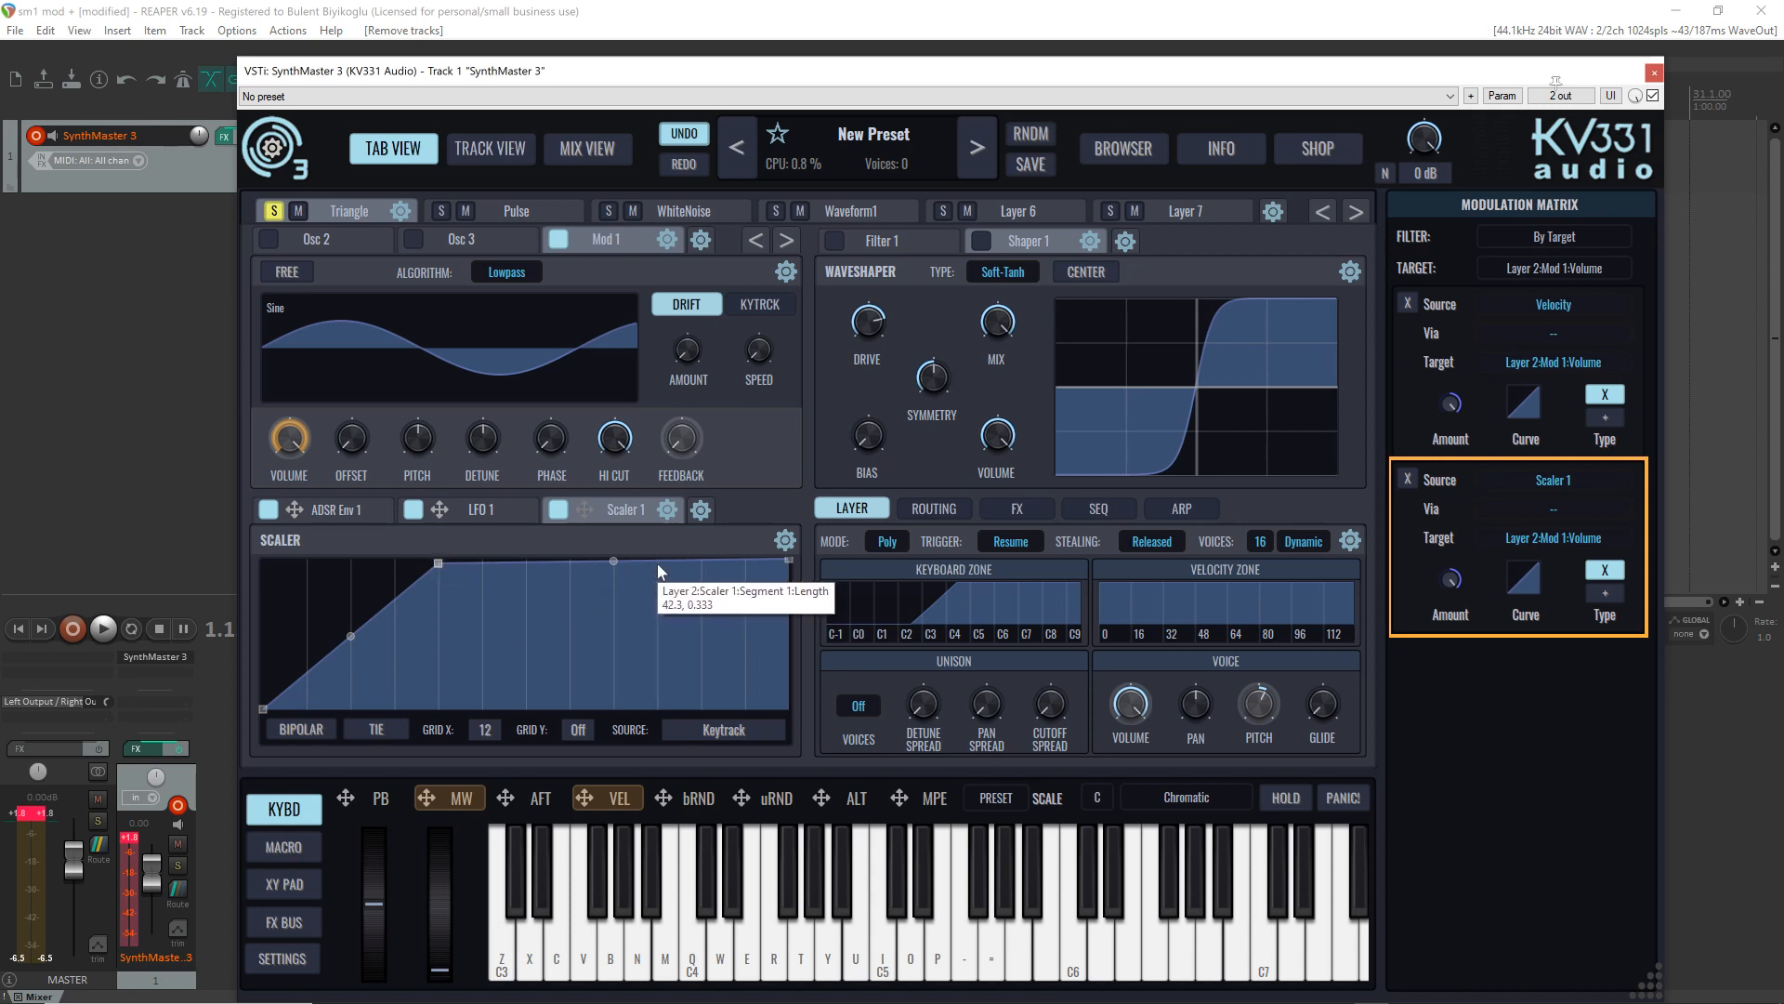
{"action": "left_click_drag", "start_coordinate": [789, 562], "coordinate": [784, 803]}
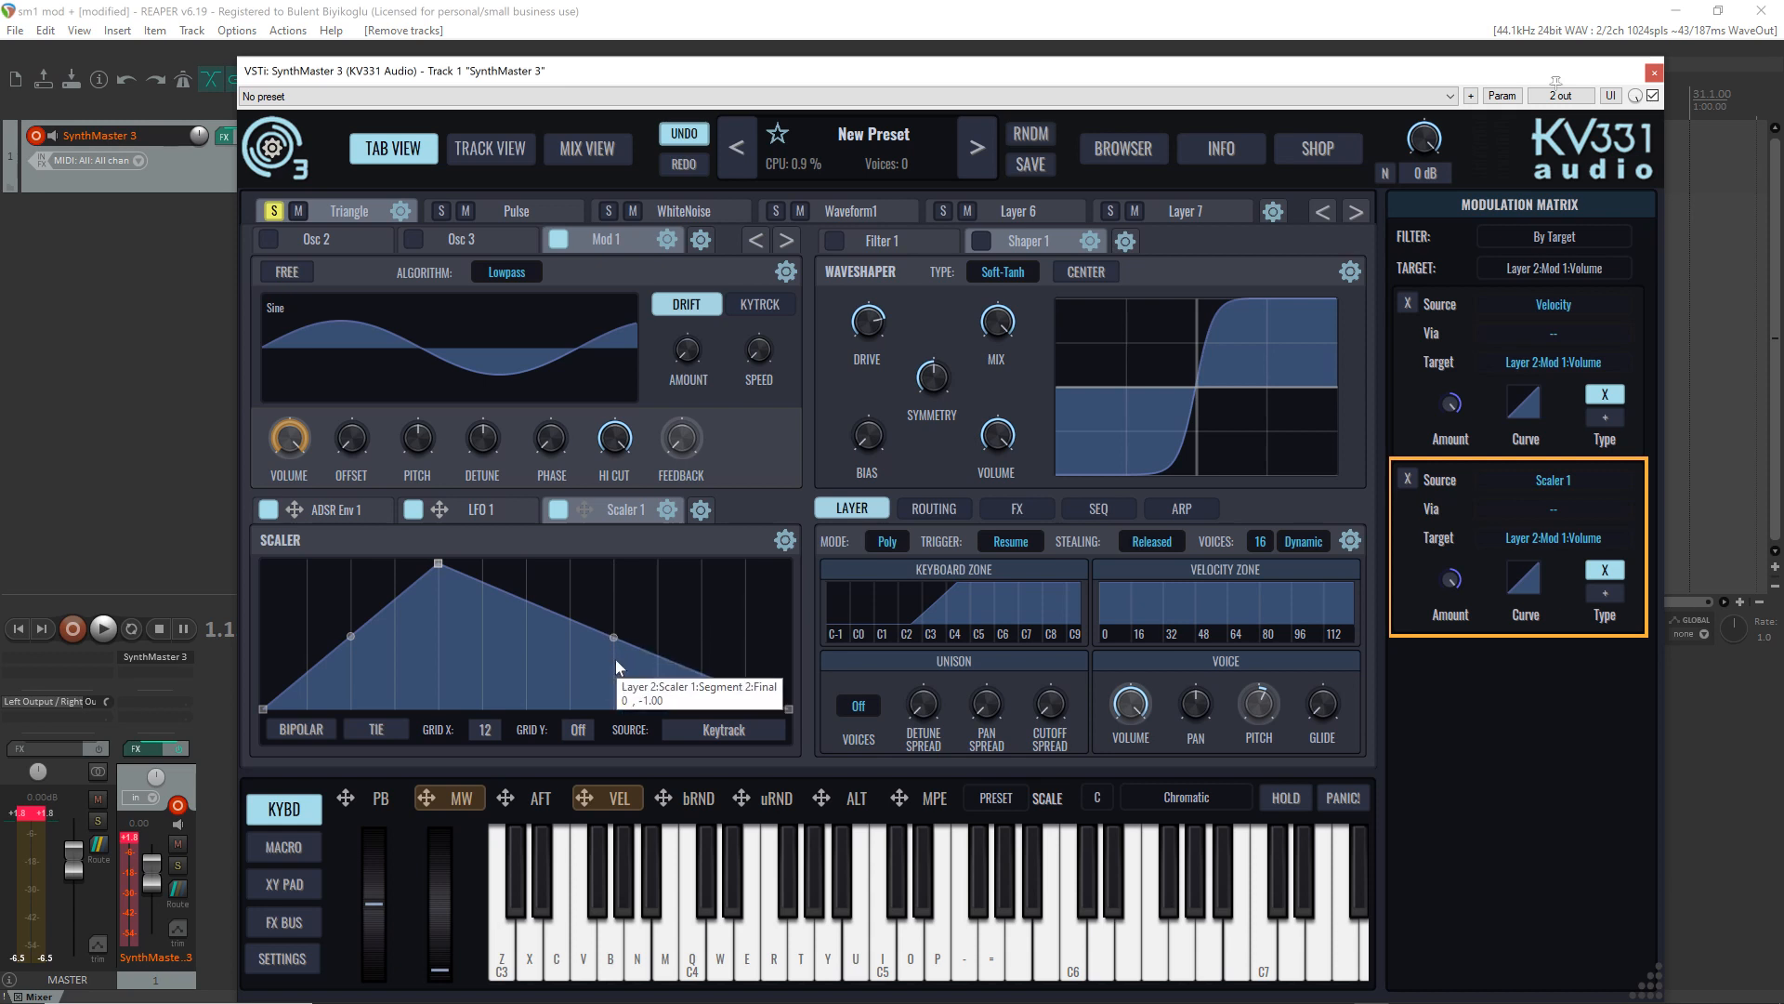
{"action": "left_click_drag", "start_coordinate": [657, 641], "coordinate": [654, 553]}
{"action": "left_click", "coordinate": [376, 729]}
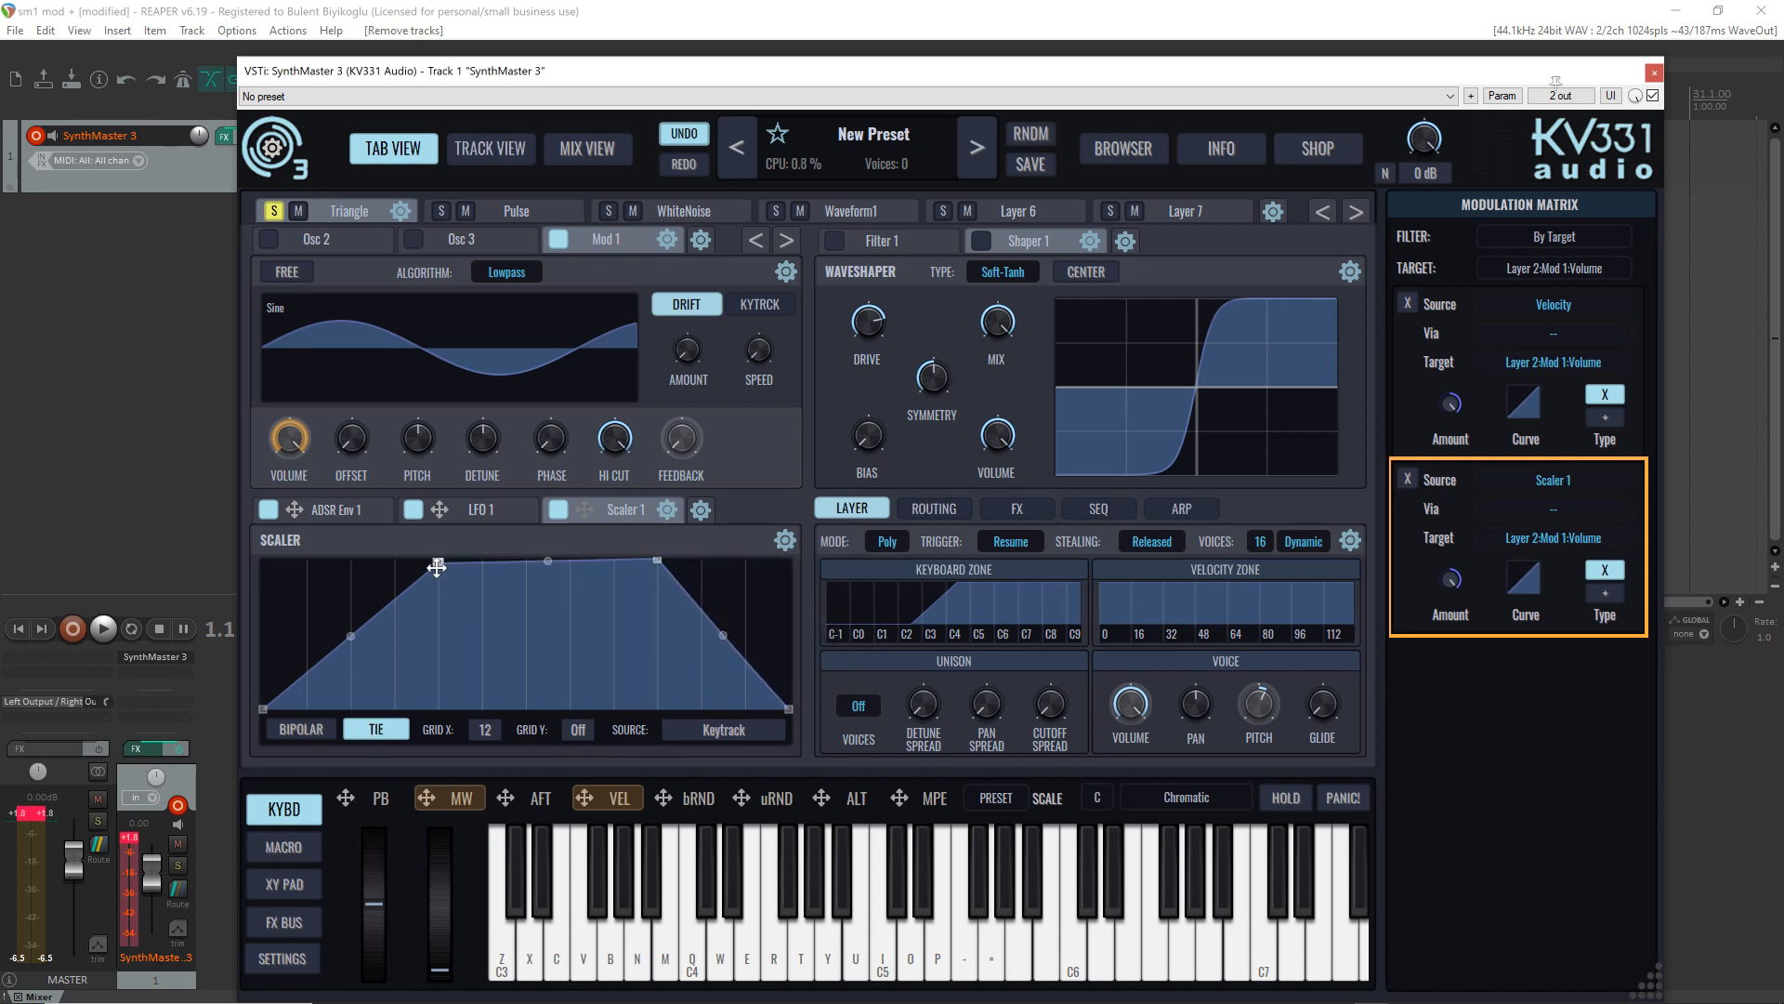
{"action": "left_click_drag", "start_coordinate": [436, 562], "coordinate": [389, 561]}
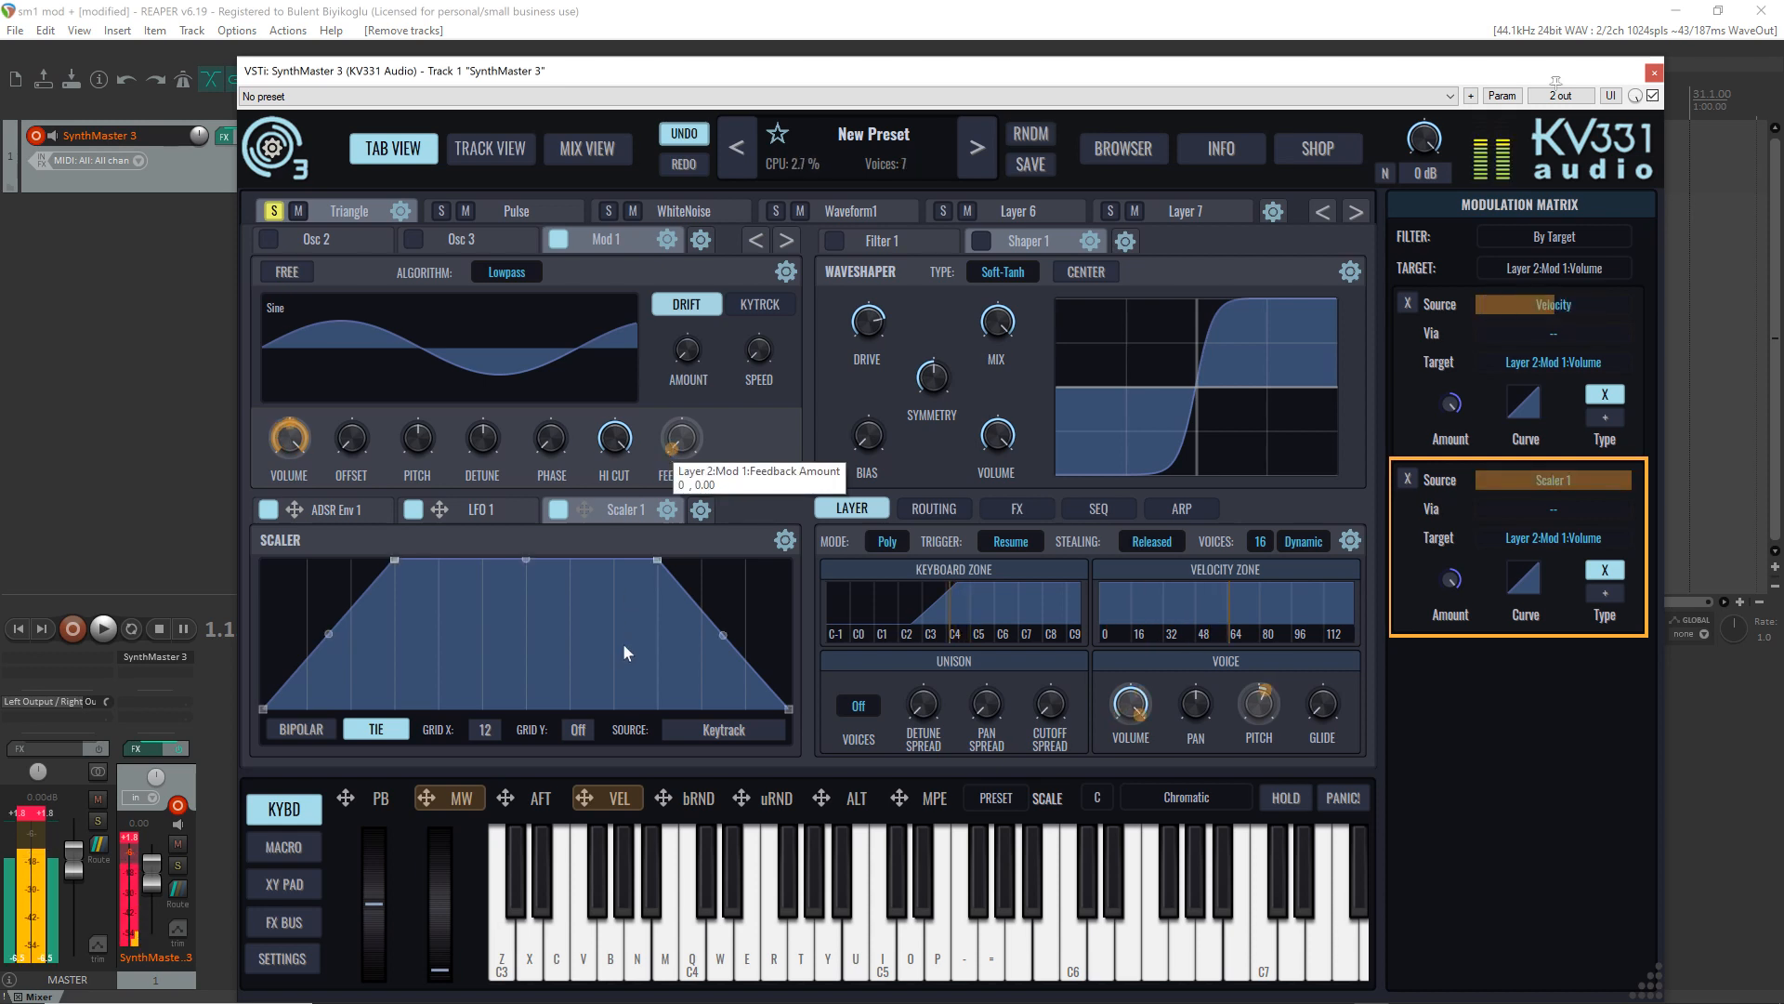
Step: Move Scaler 1's second peak point to the fourth grid line and bend the falling segment into a concave decay
{"action": "left_click", "coordinate": [526, 509]}
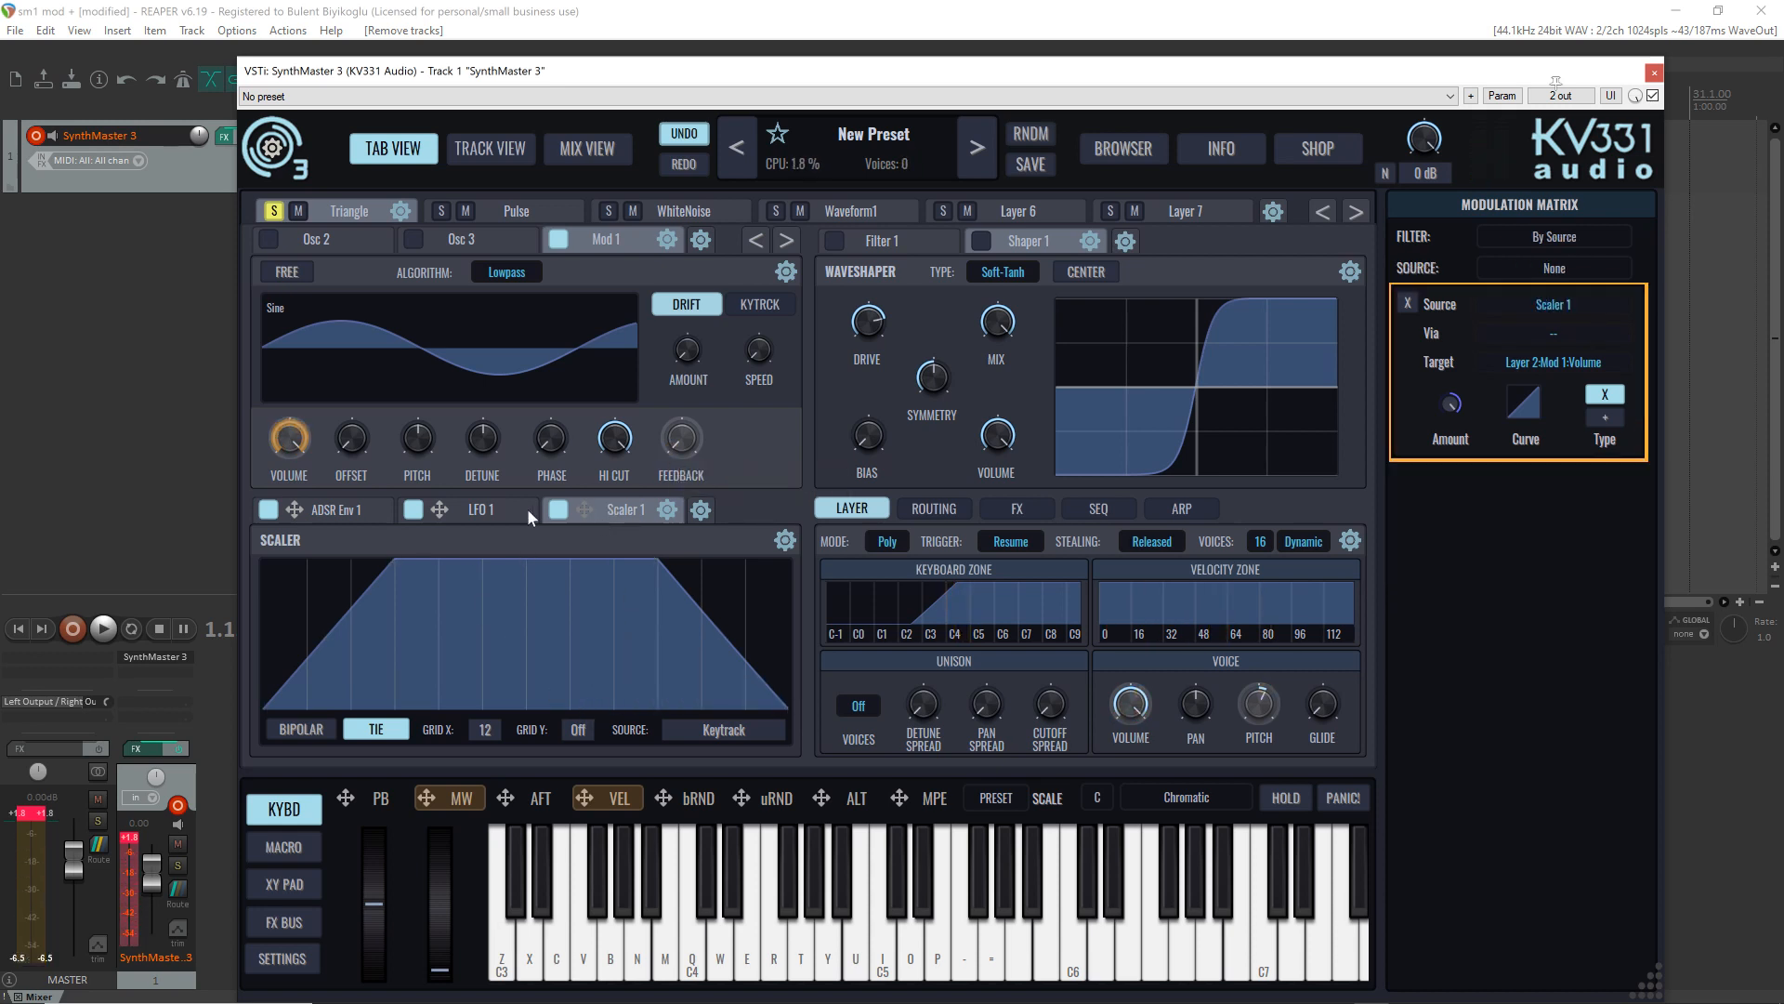
{"action": "left_click", "coordinate": [604, 511]}
{"action": "left_click_drag", "start_coordinate": [657, 559], "coordinate": [438, 560]}
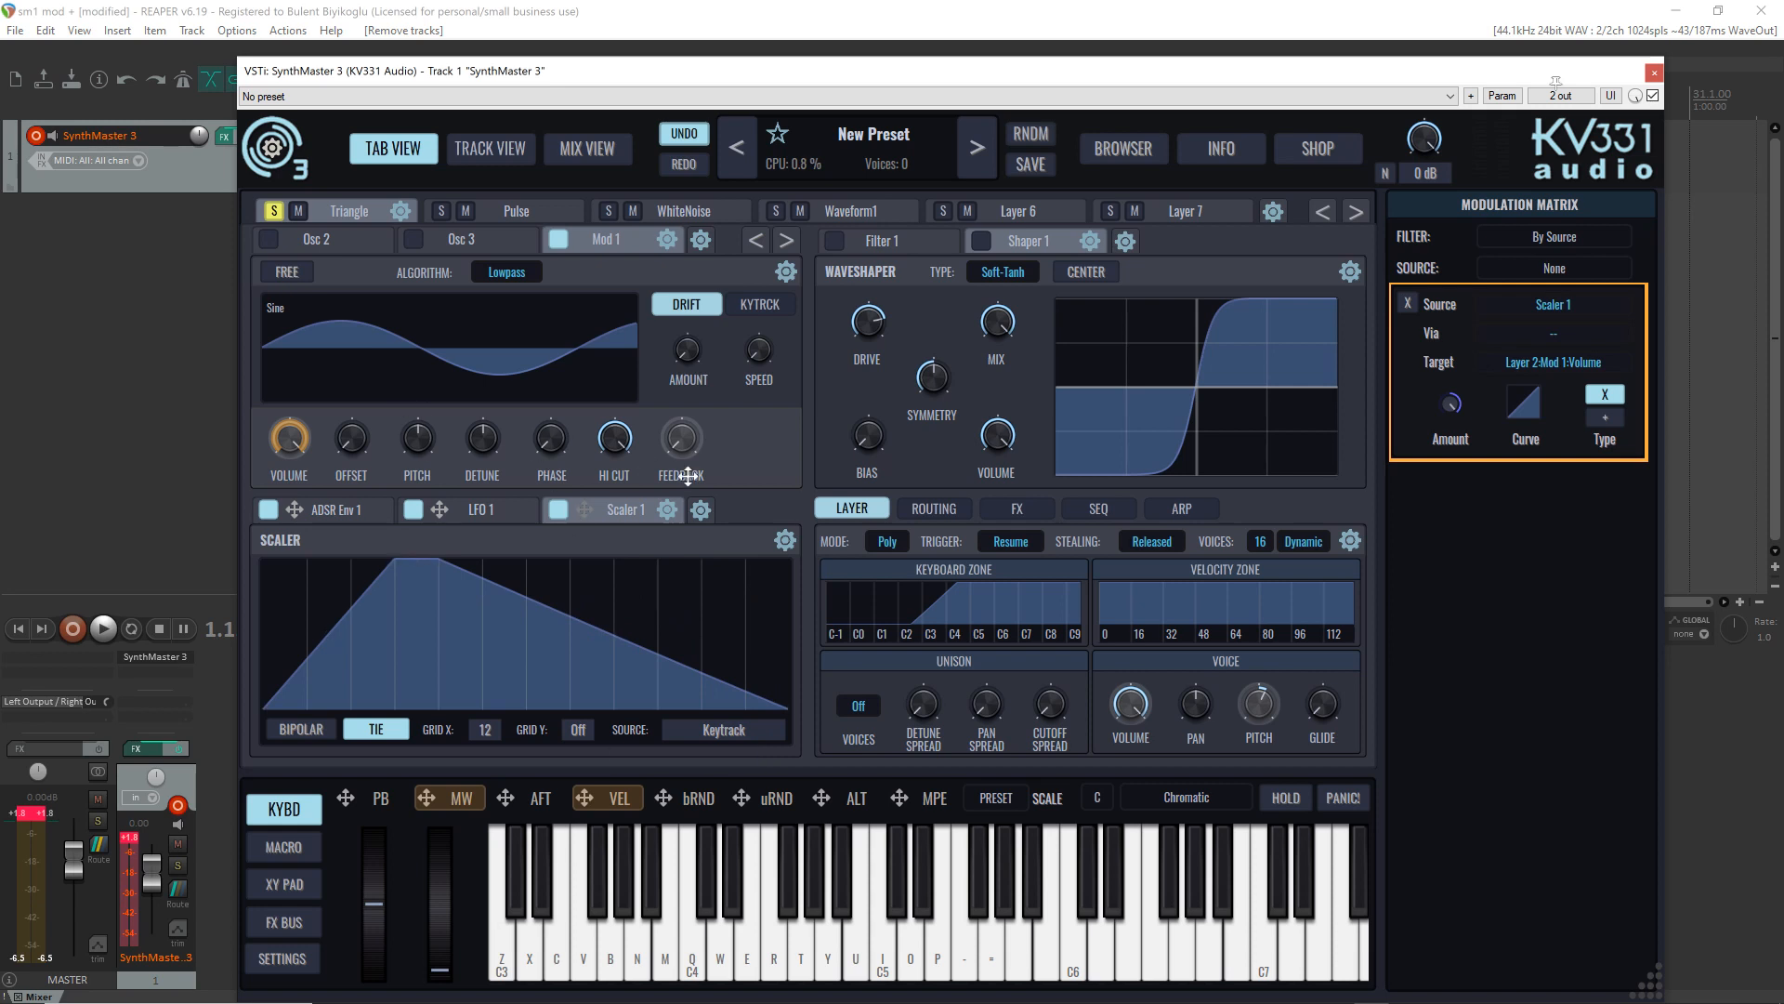
{"action": "mouse_move", "coordinate": [600, 630]}
{"action": "left_click_drag", "start_coordinate": [600, 630], "coordinate": [600, 662]}
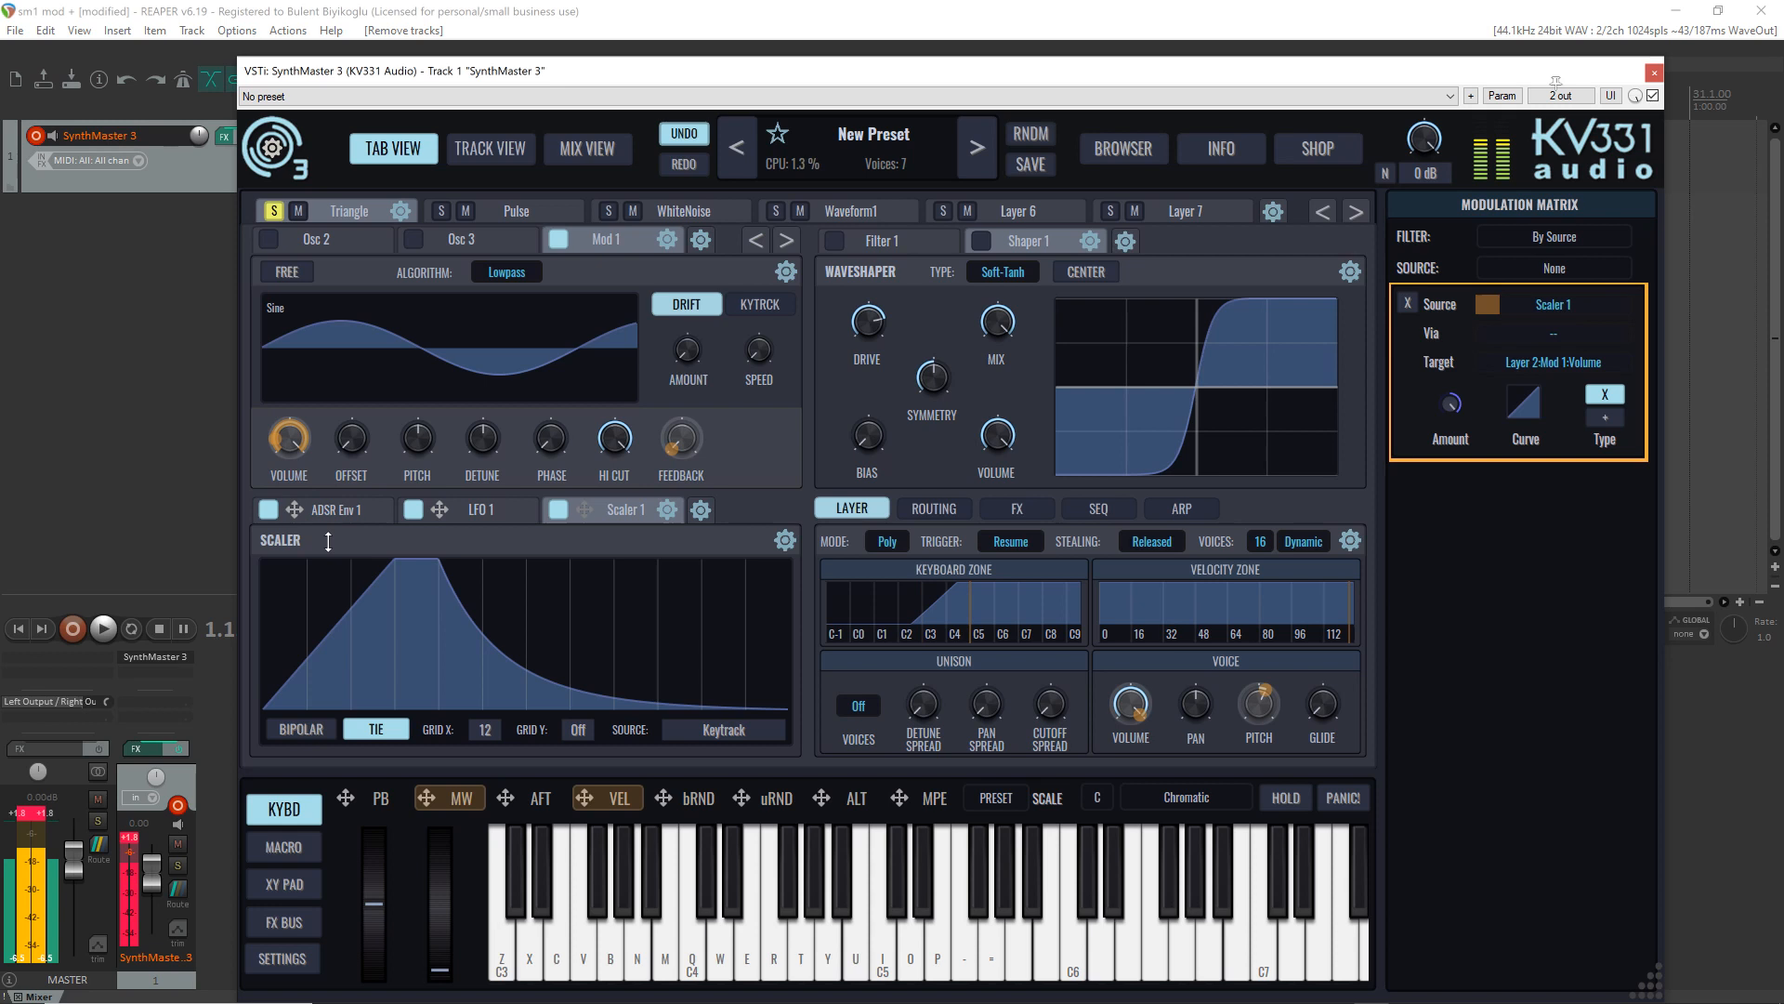
Step: Reshape the falling segment of Scaler 1's curve into a gentler concave decay
{"action": "mouse_move", "coordinate": [610, 688]}
{"action": "left_mouse_down"}
{"action": "mouse_move", "coordinate": [611, 641]}
{"action": "mouse_move", "coordinate": [630, 702]}
{"action": "left_mouse_up"}
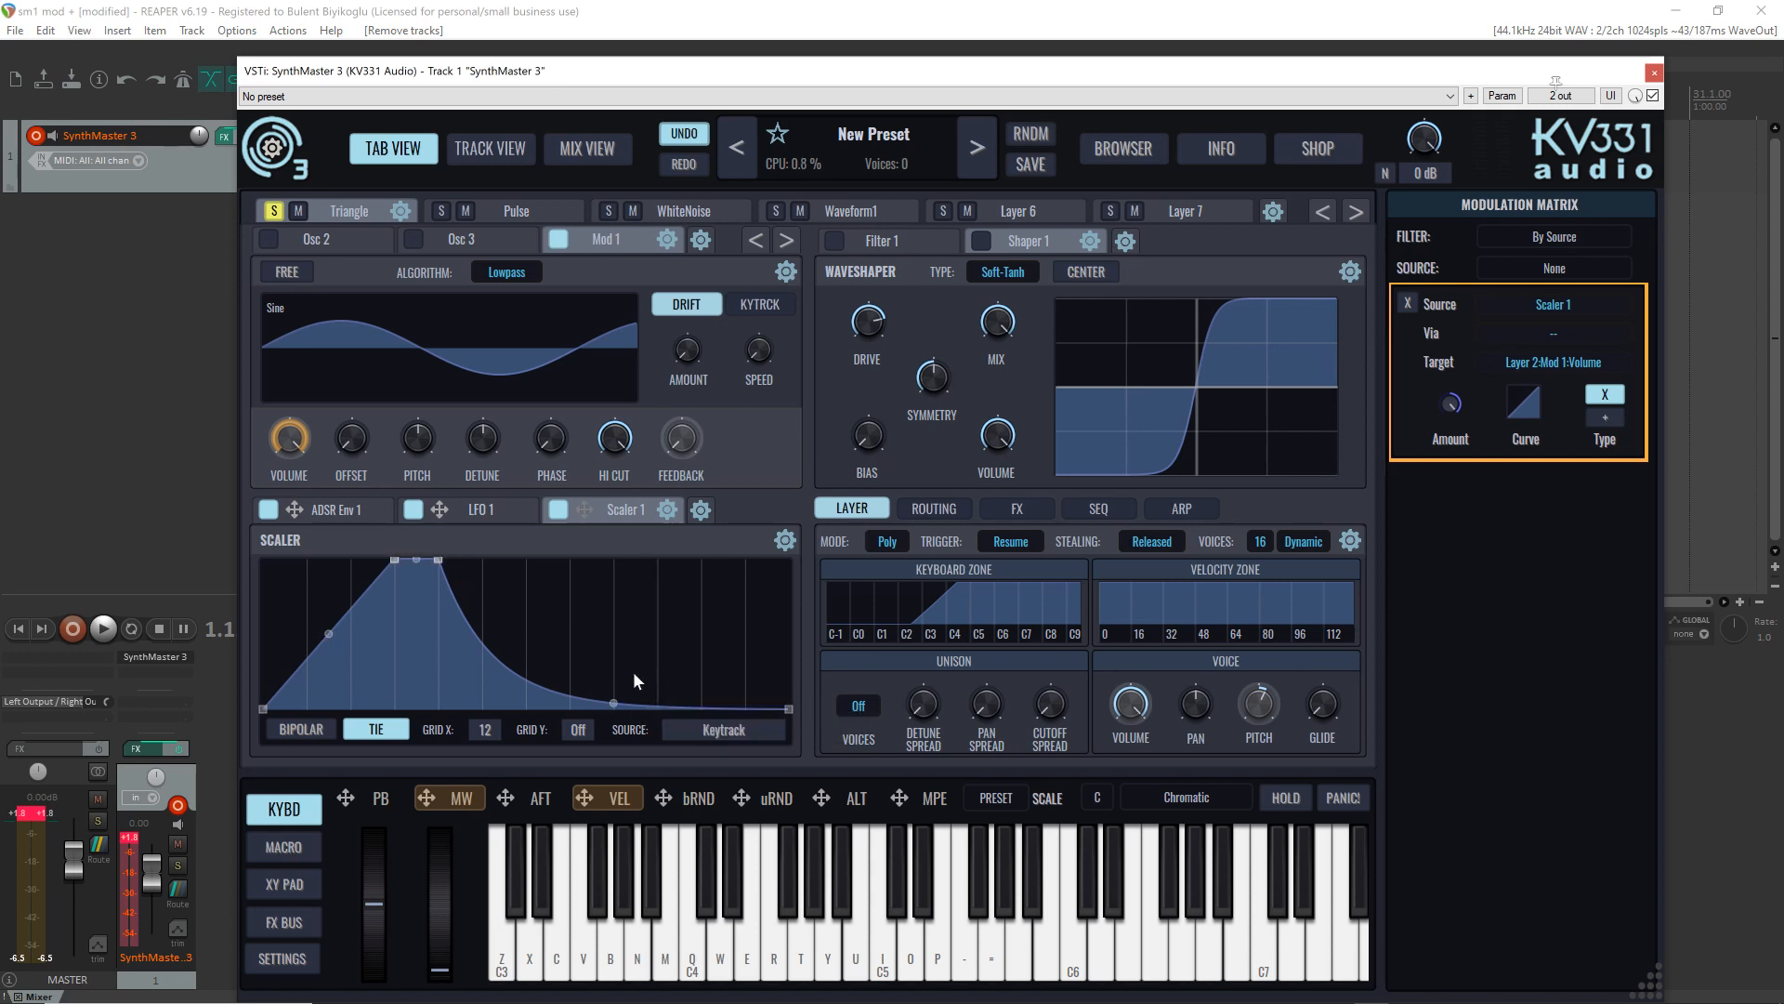
{"action": "mouse_move", "coordinate": [614, 704]}
{"action": "left_mouse_down"}
{"action": "mouse_move", "coordinate": [613, 674]}
{"action": "mouse_move", "coordinate": [611, 697]}
{"action": "left_mouse_up"}
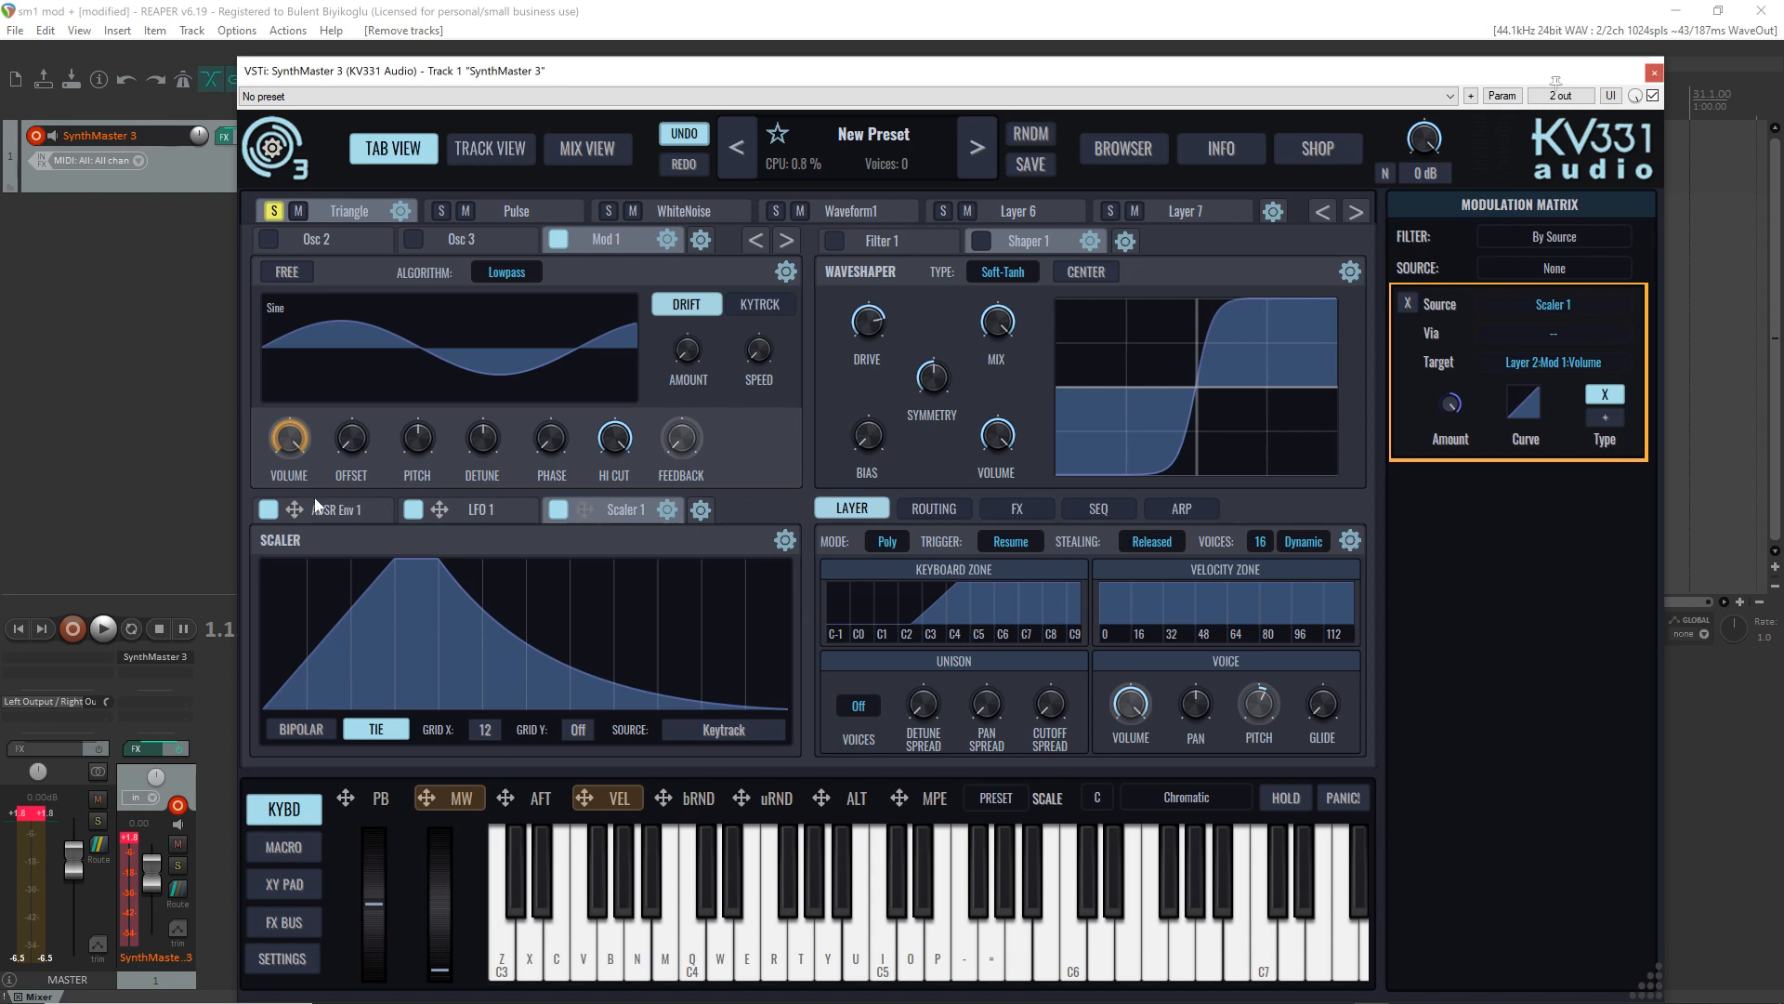
{"action": "left_click", "coordinate": [701, 509]}
{"action": "mouse_move", "coordinate": [749, 566]}
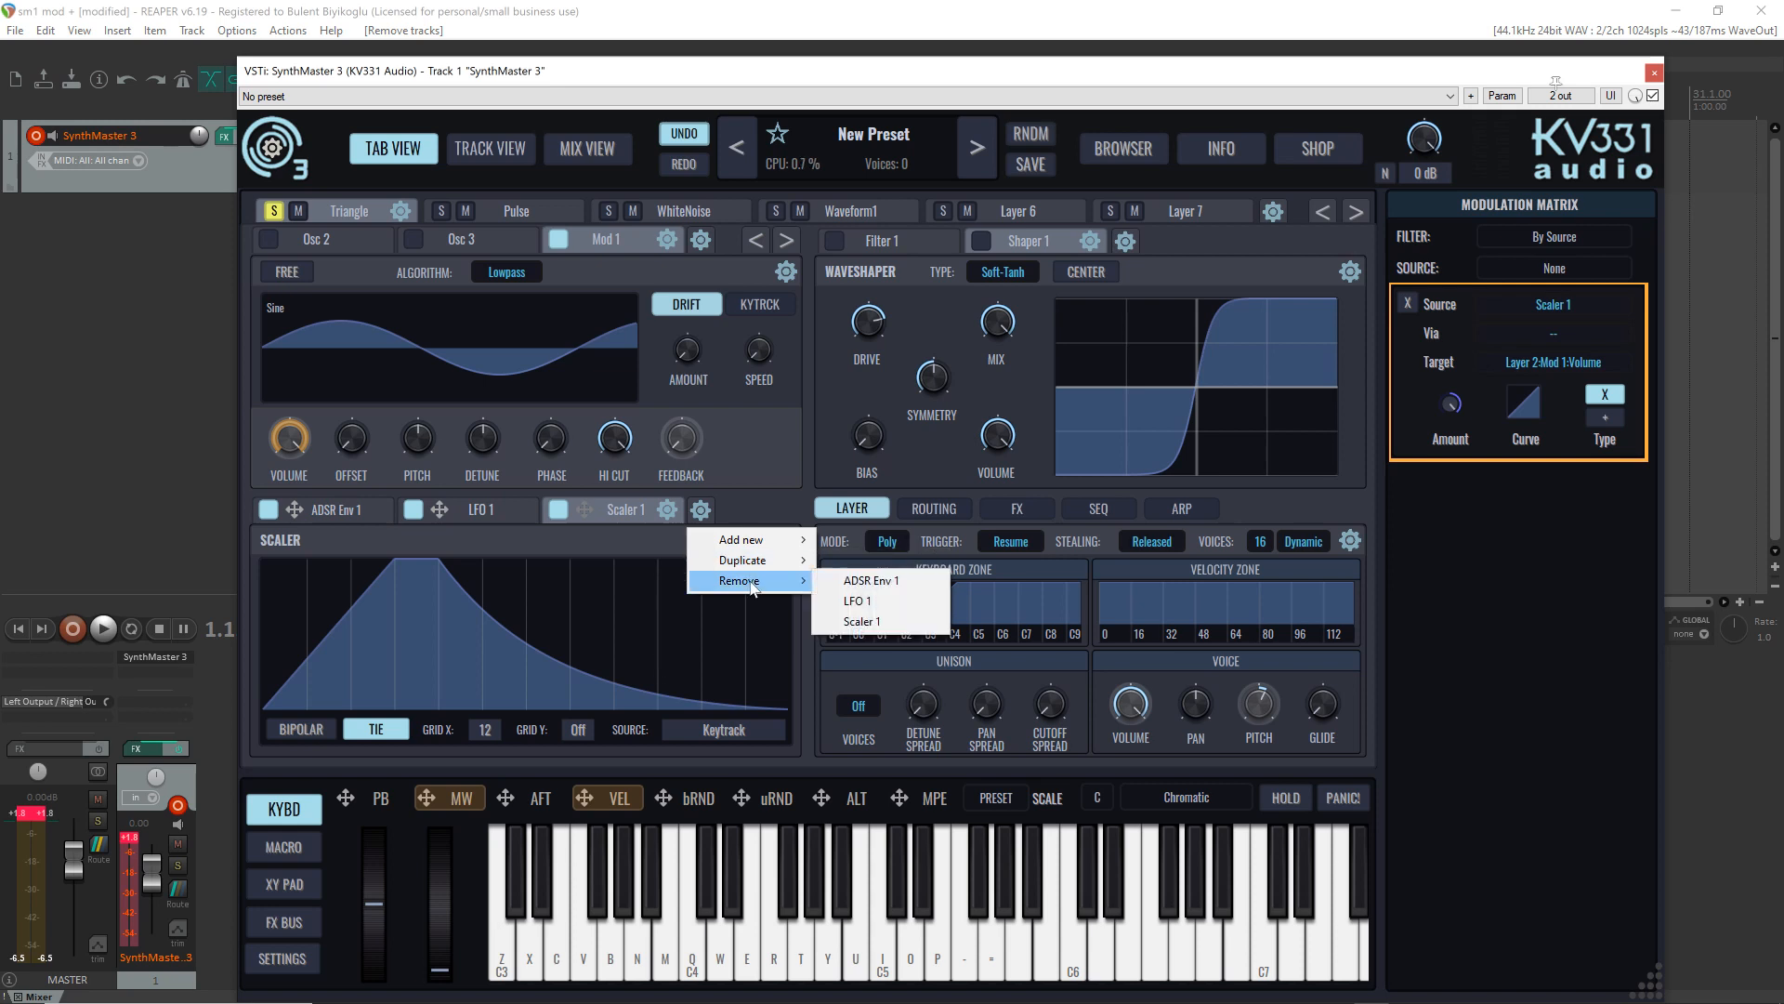
{"action": "left_click", "coordinate": [770, 508]}
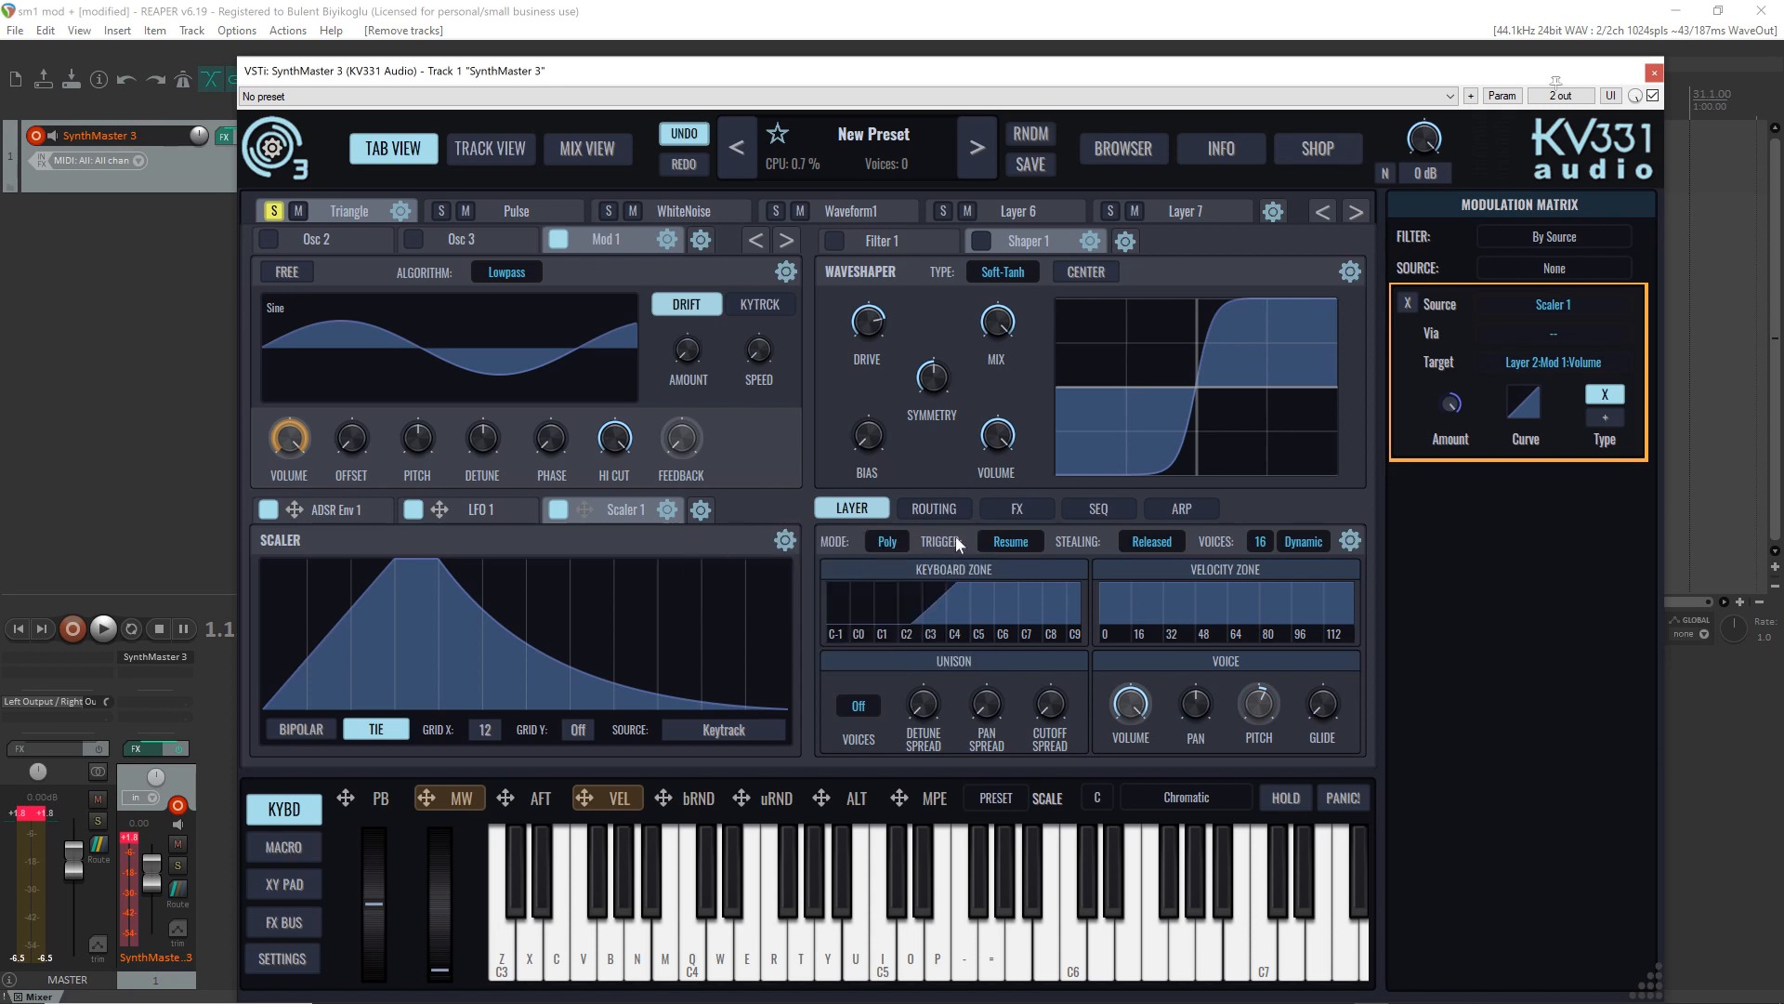
Step: Load a Chorus into the first insert slot of the Triangle layer's FX
{"action": "left_click", "coordinate": [1018, 509]}
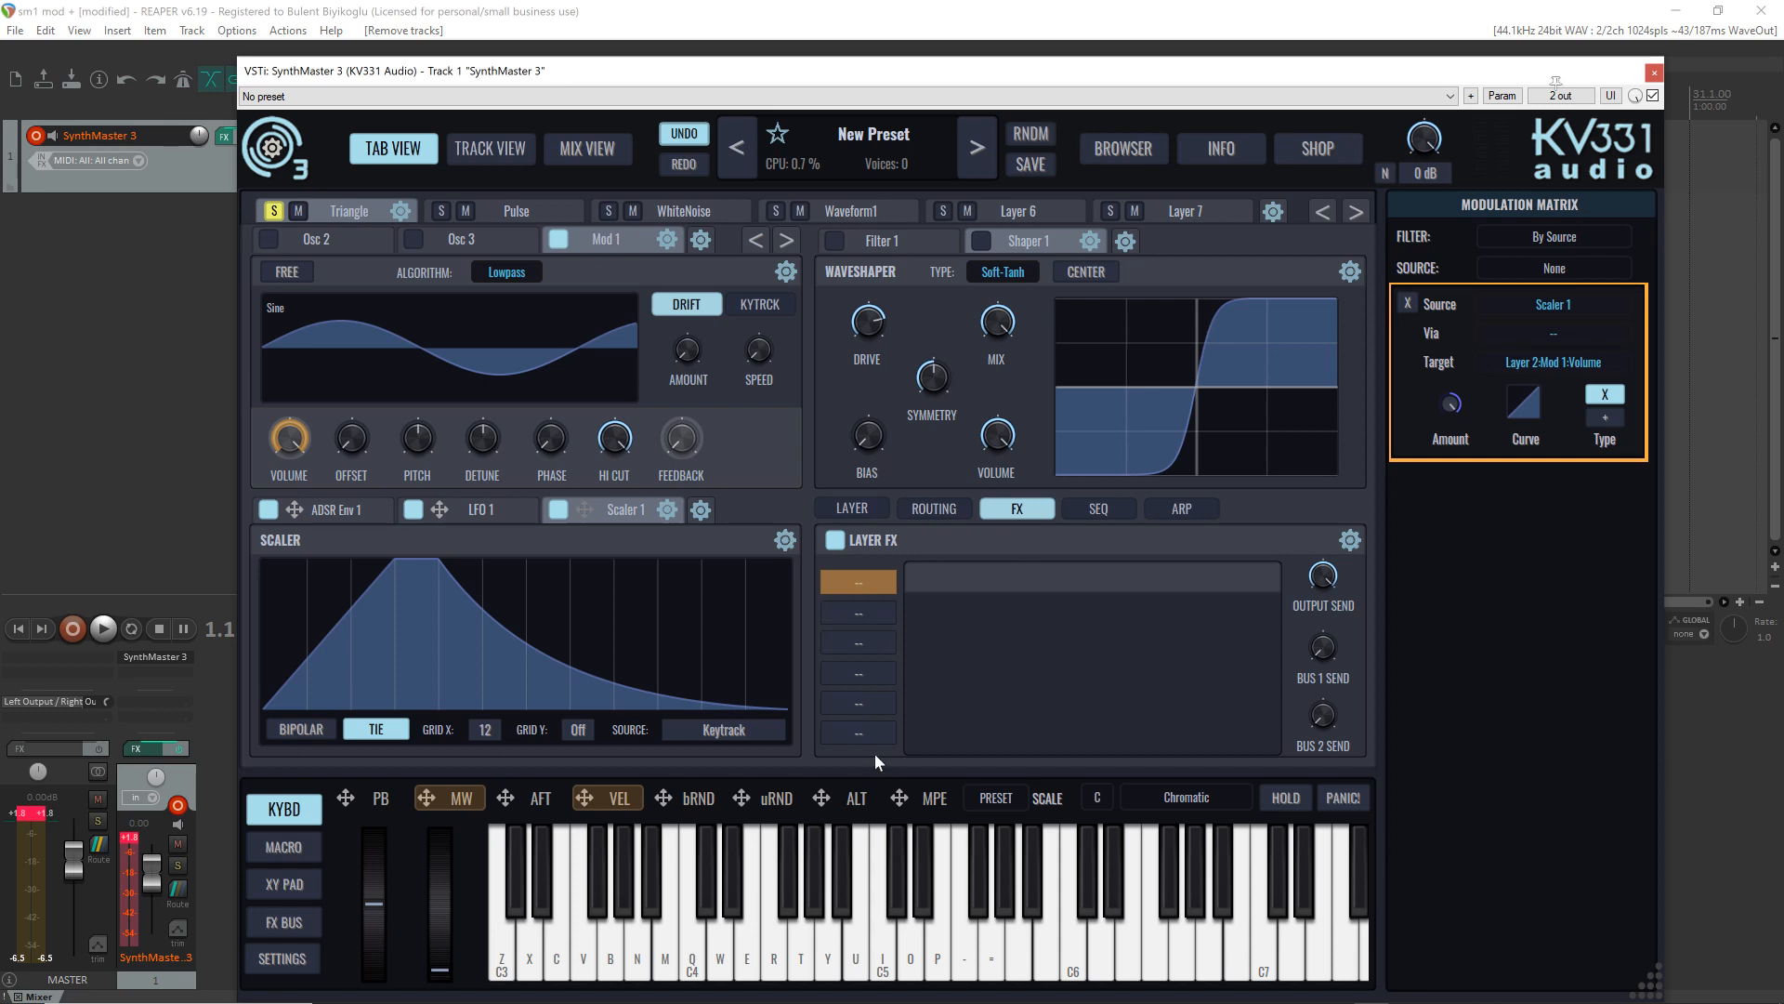
{"action": "left_click", "coordinate": [857, 585]}
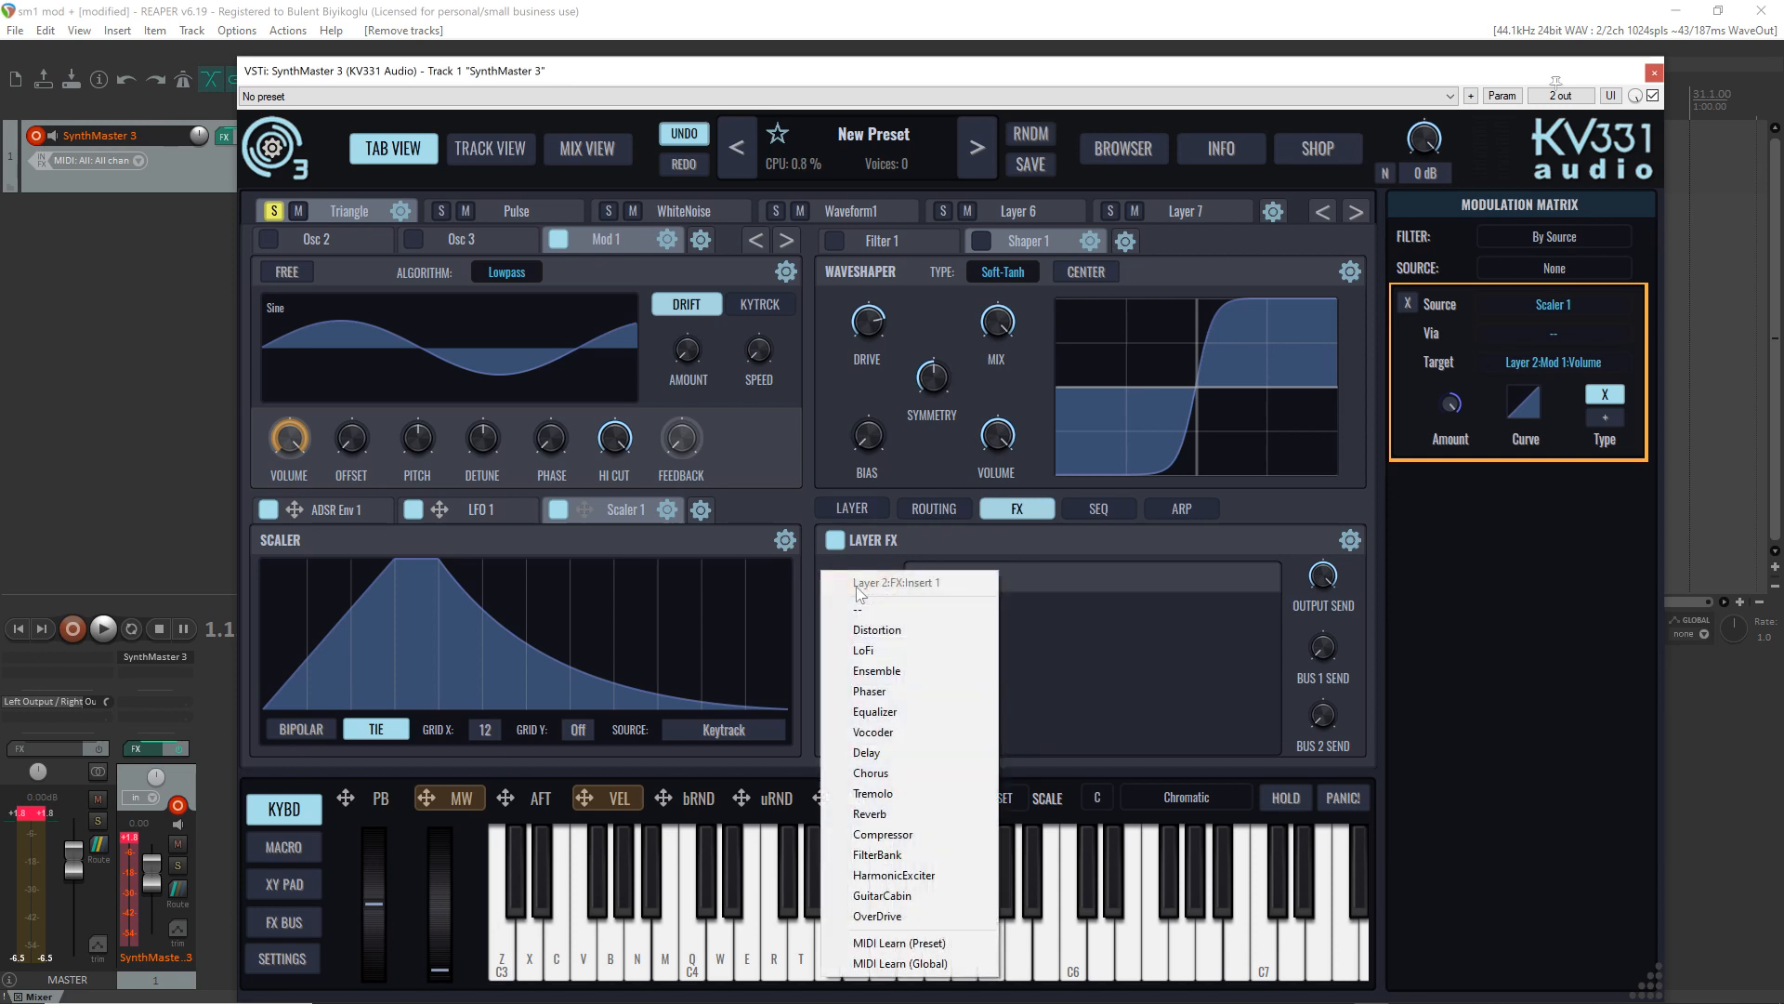
{"action": "left_click", "coordinate": [899, 769]}
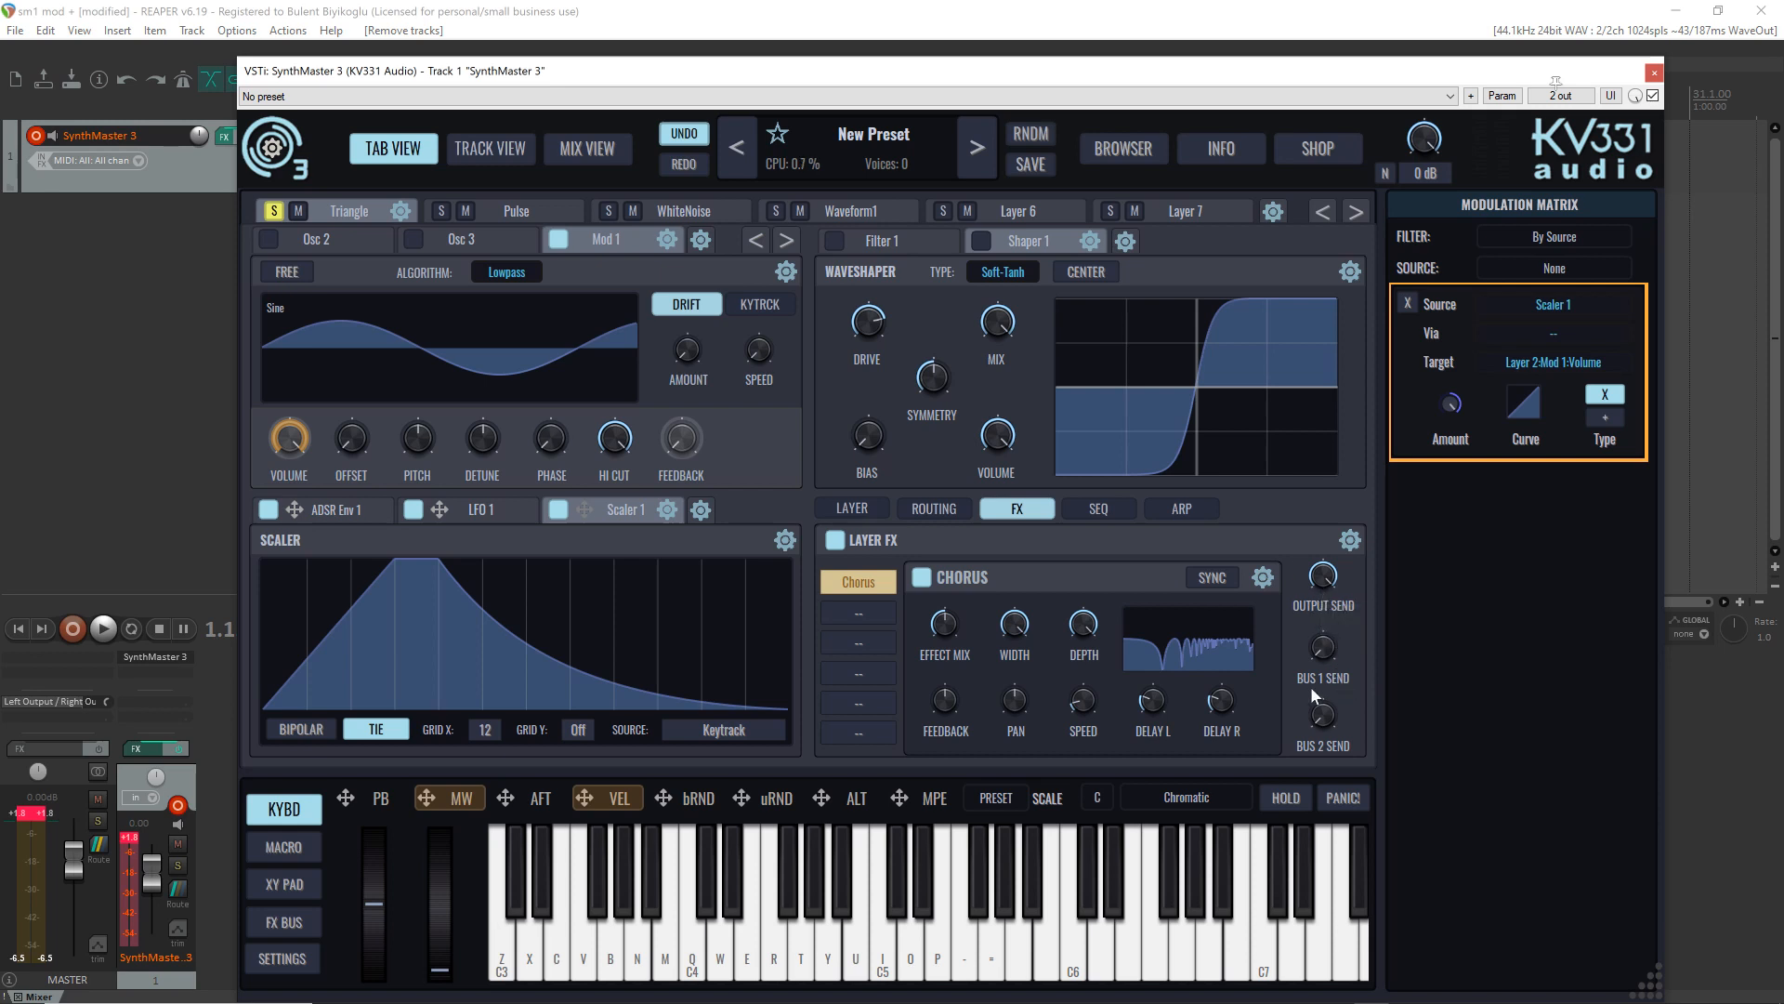
Step: Load Delay on FX Bus 1 and Reverb on FX Bus 2, and raise the Triangle layer's sends to both buses
{"action": "left_click", "coordinate": [275, 931]}
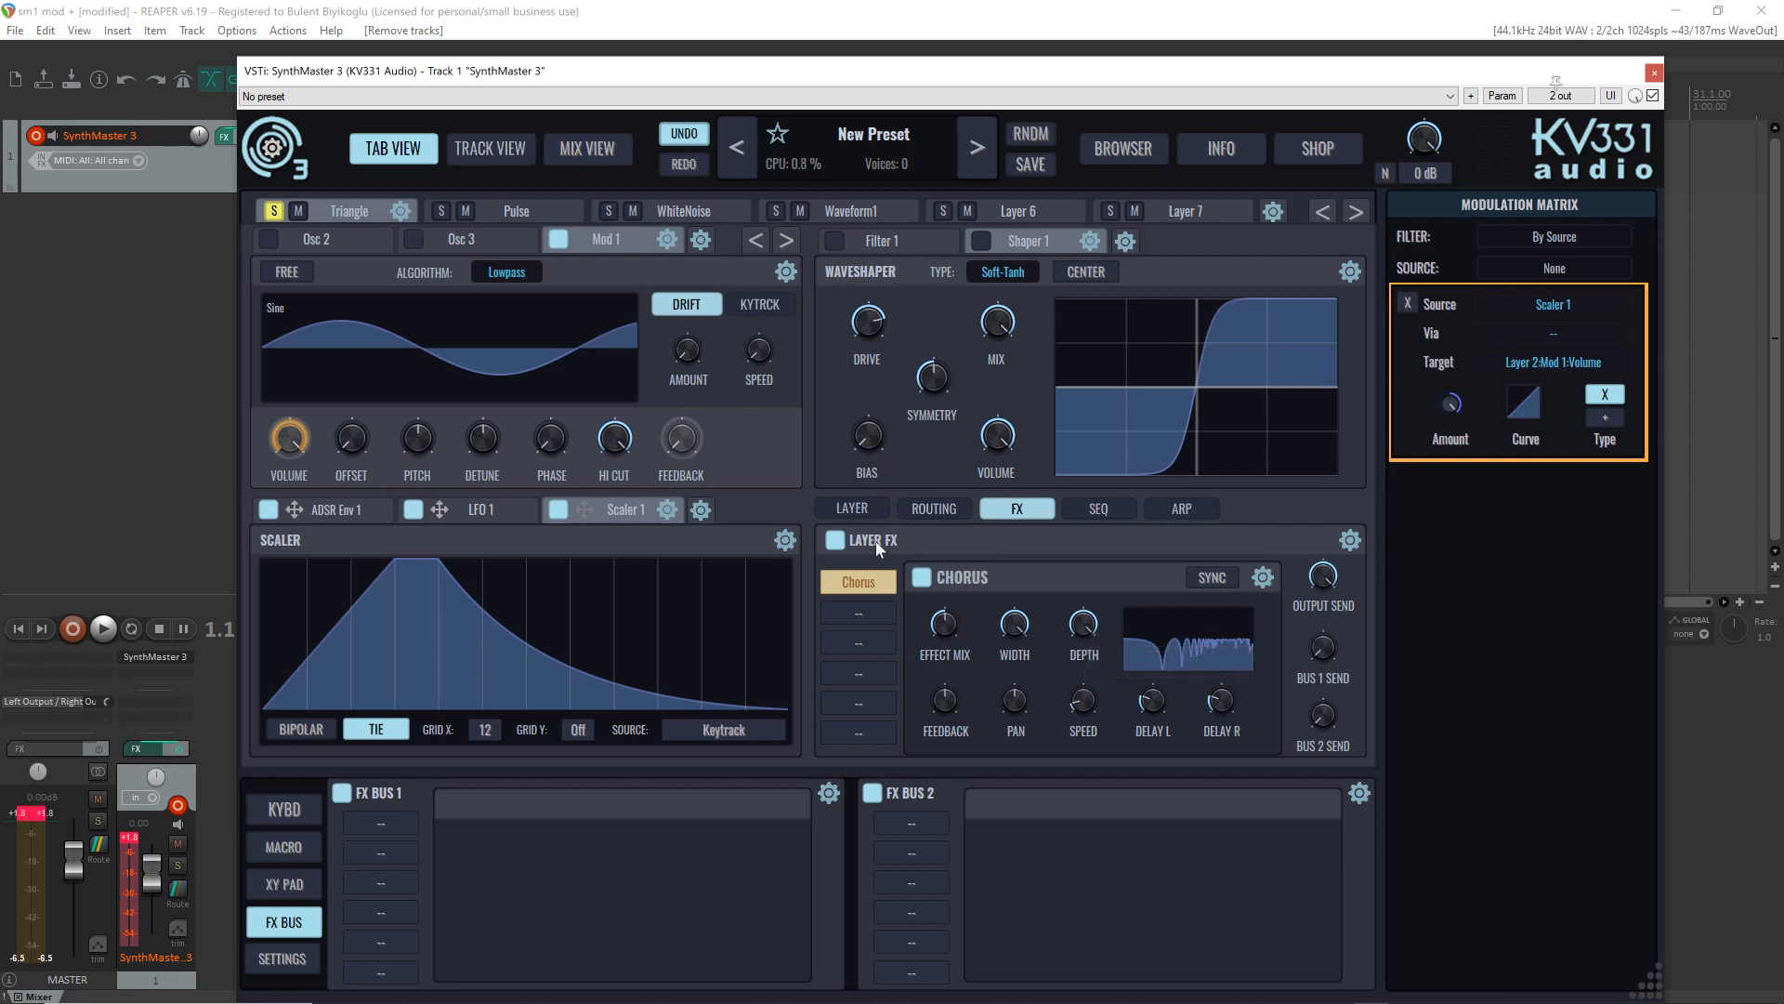
{"action": "left_click", "coordinate": [1325, 645]}
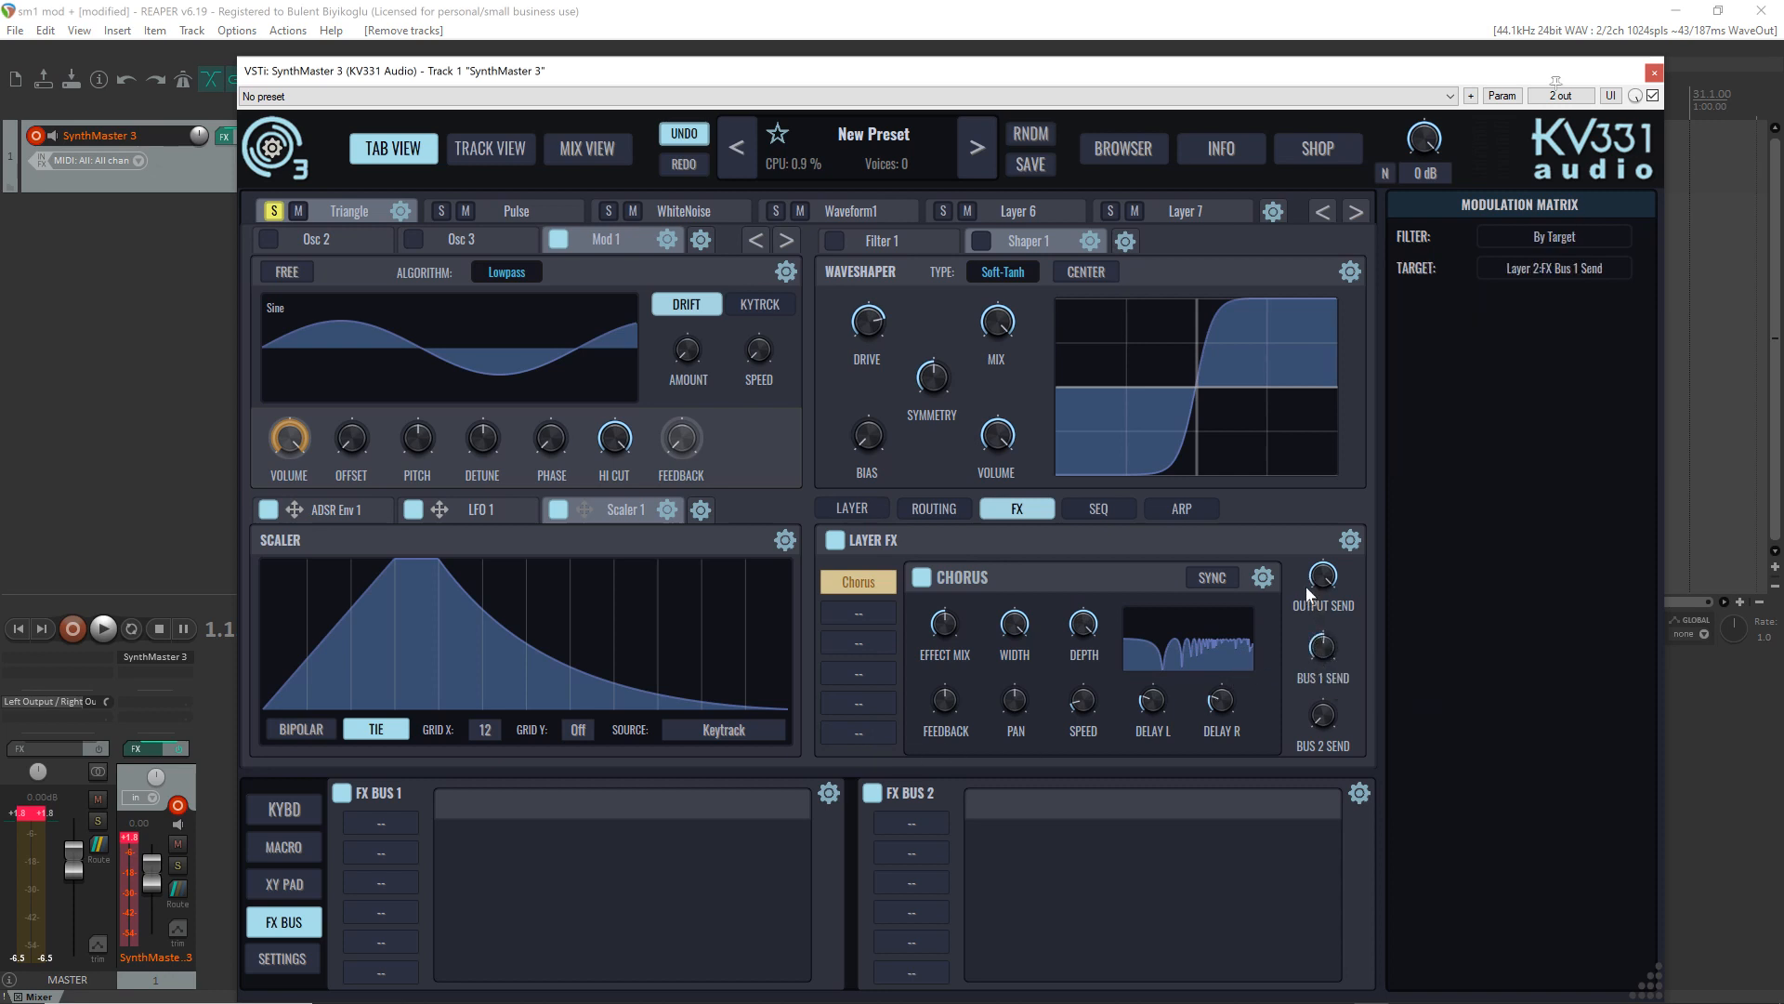
{"action": "left_click", "coordinate": [378, 822]}
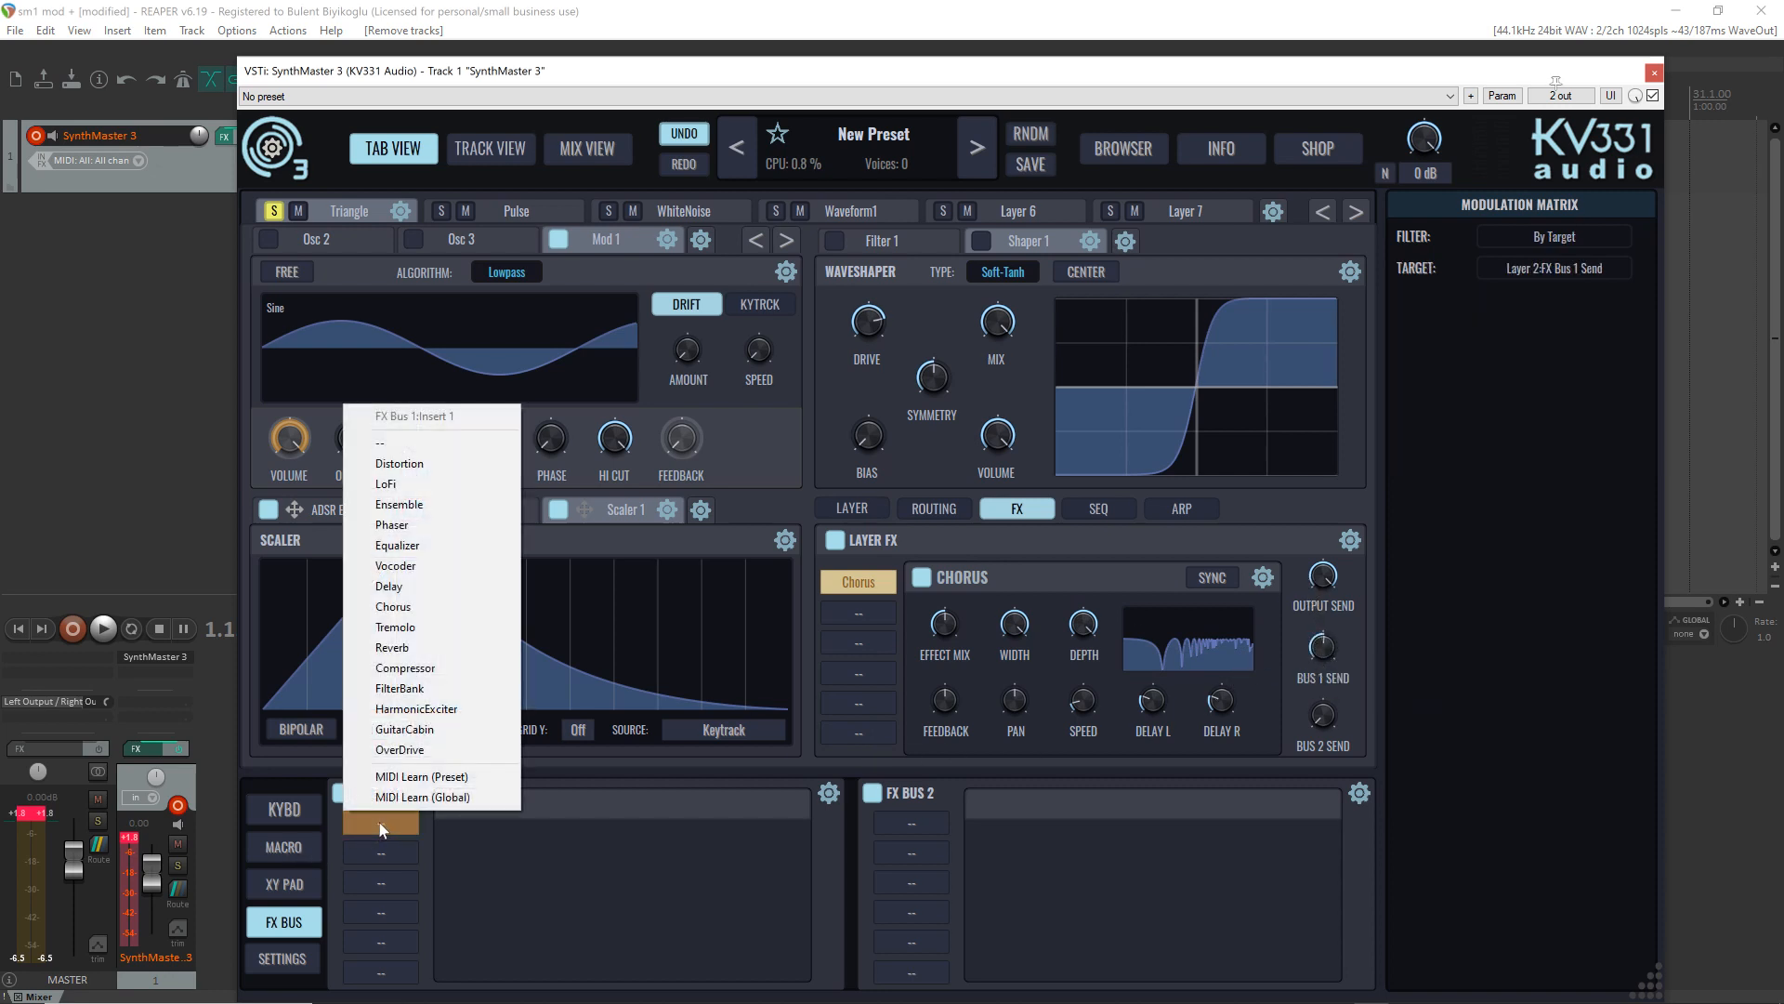
{"action": "left_click", "coordinate": [454, 586]}
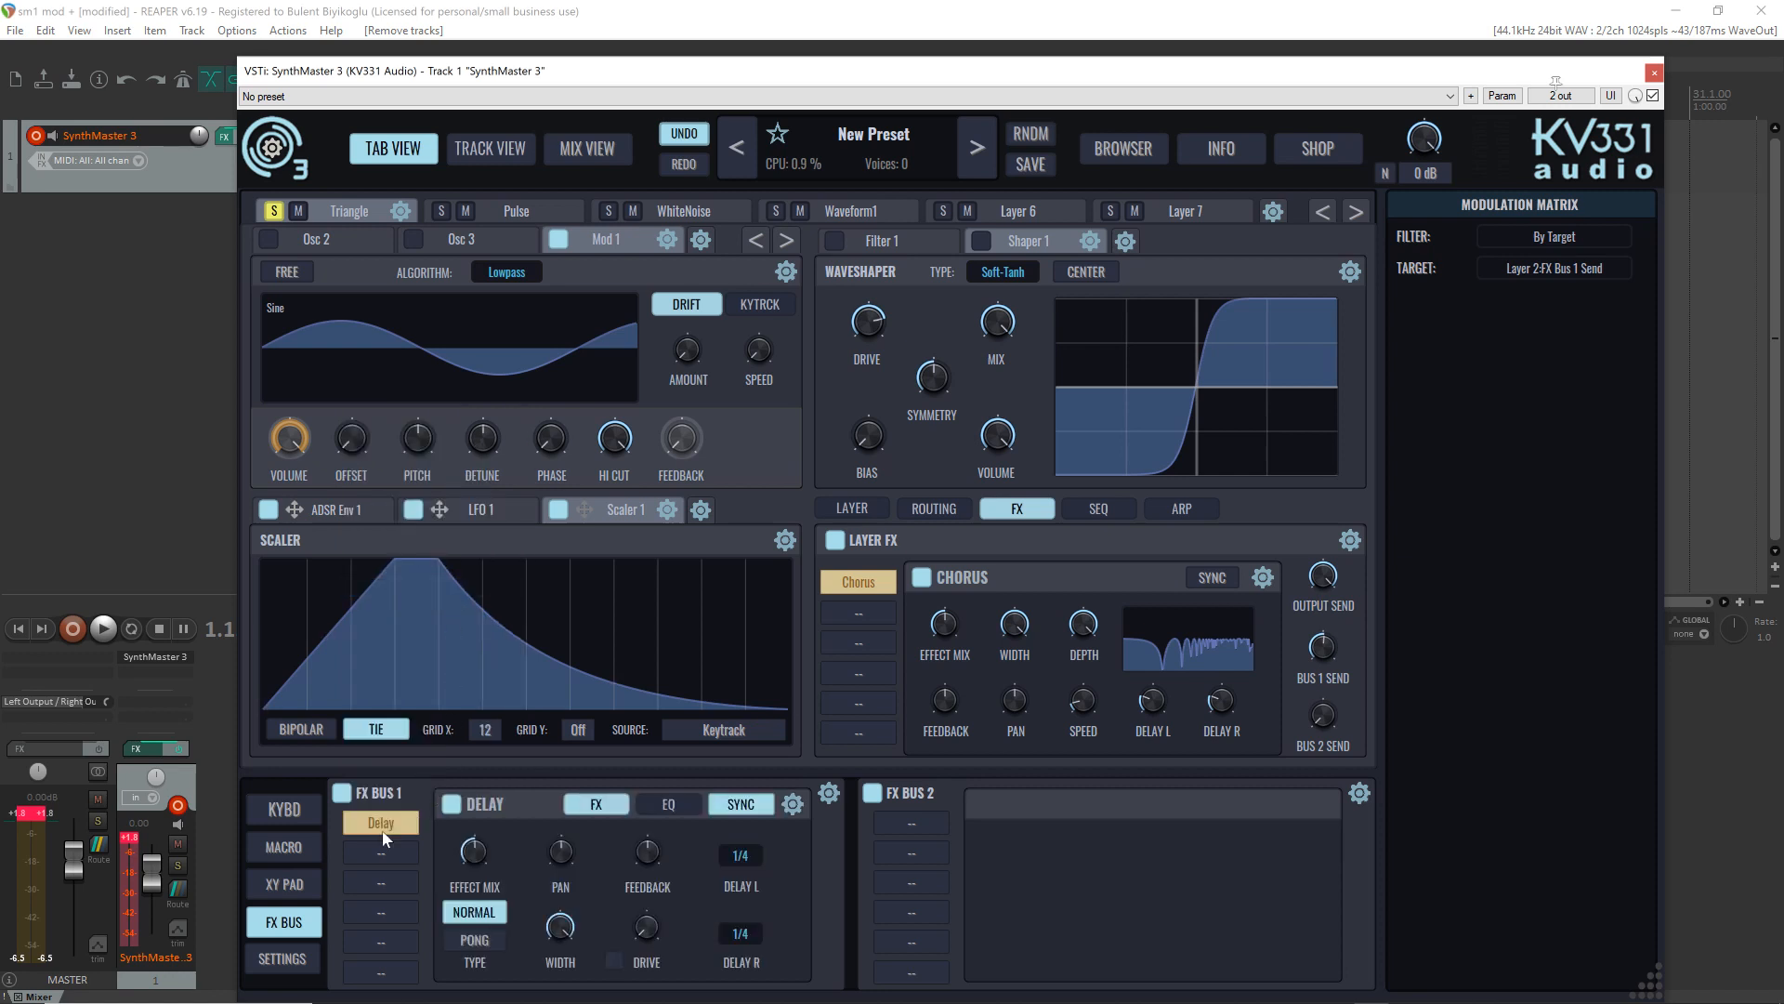
{"action": "left_click", "coordinate": [900, 825]}
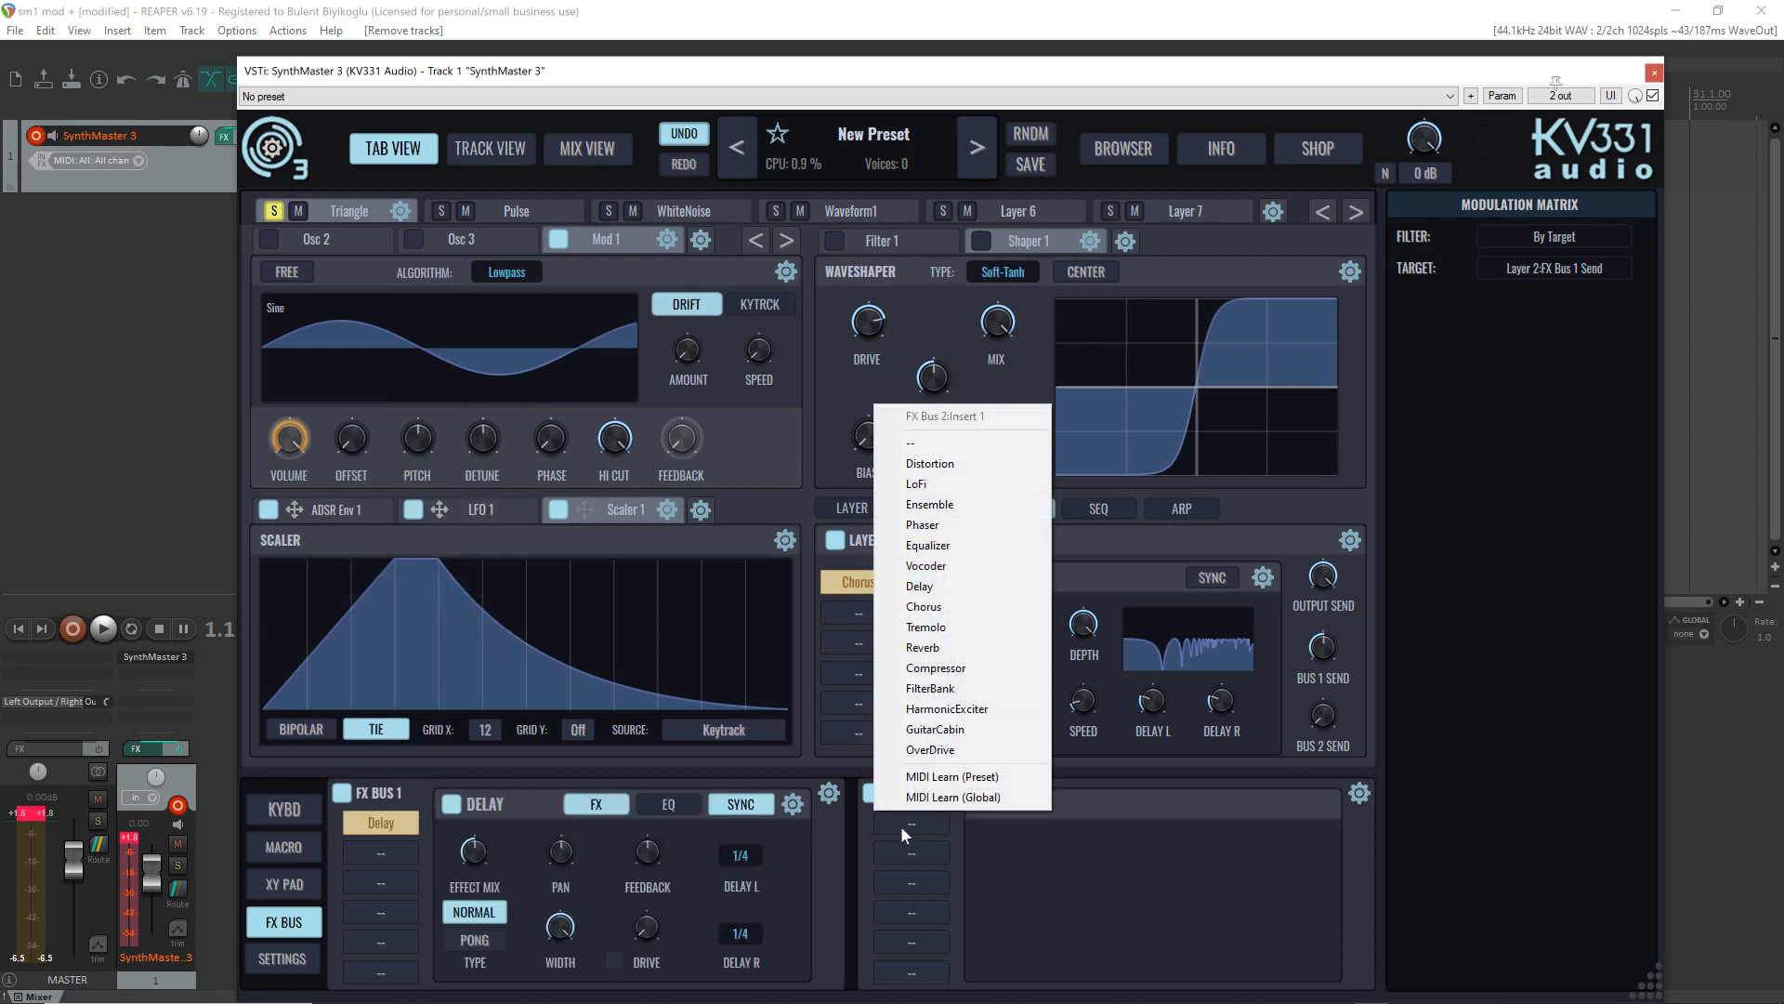
{"action": "left_click", "coordinate": [983, 647]}
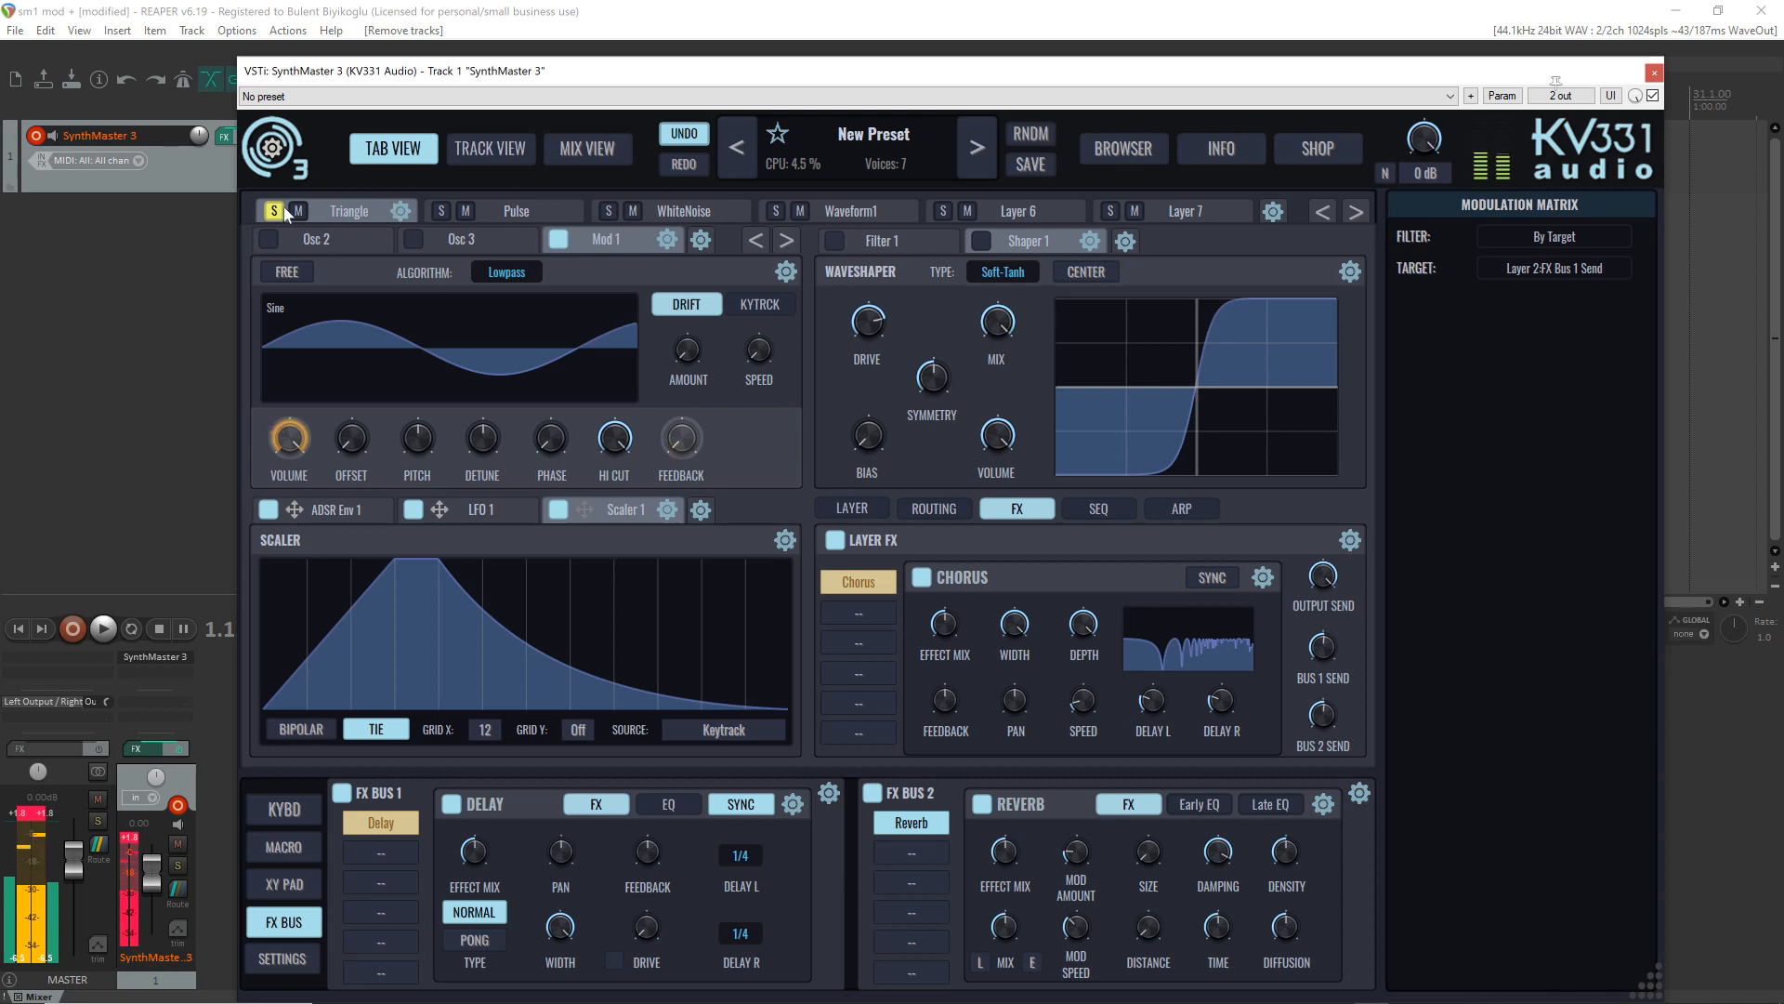
Step: Raise the FX Bus 1 and FX Bus 2 sends of all seven layers in the mixer at varying levels
{"action": "left_click", "coordinate": [584, 155]}
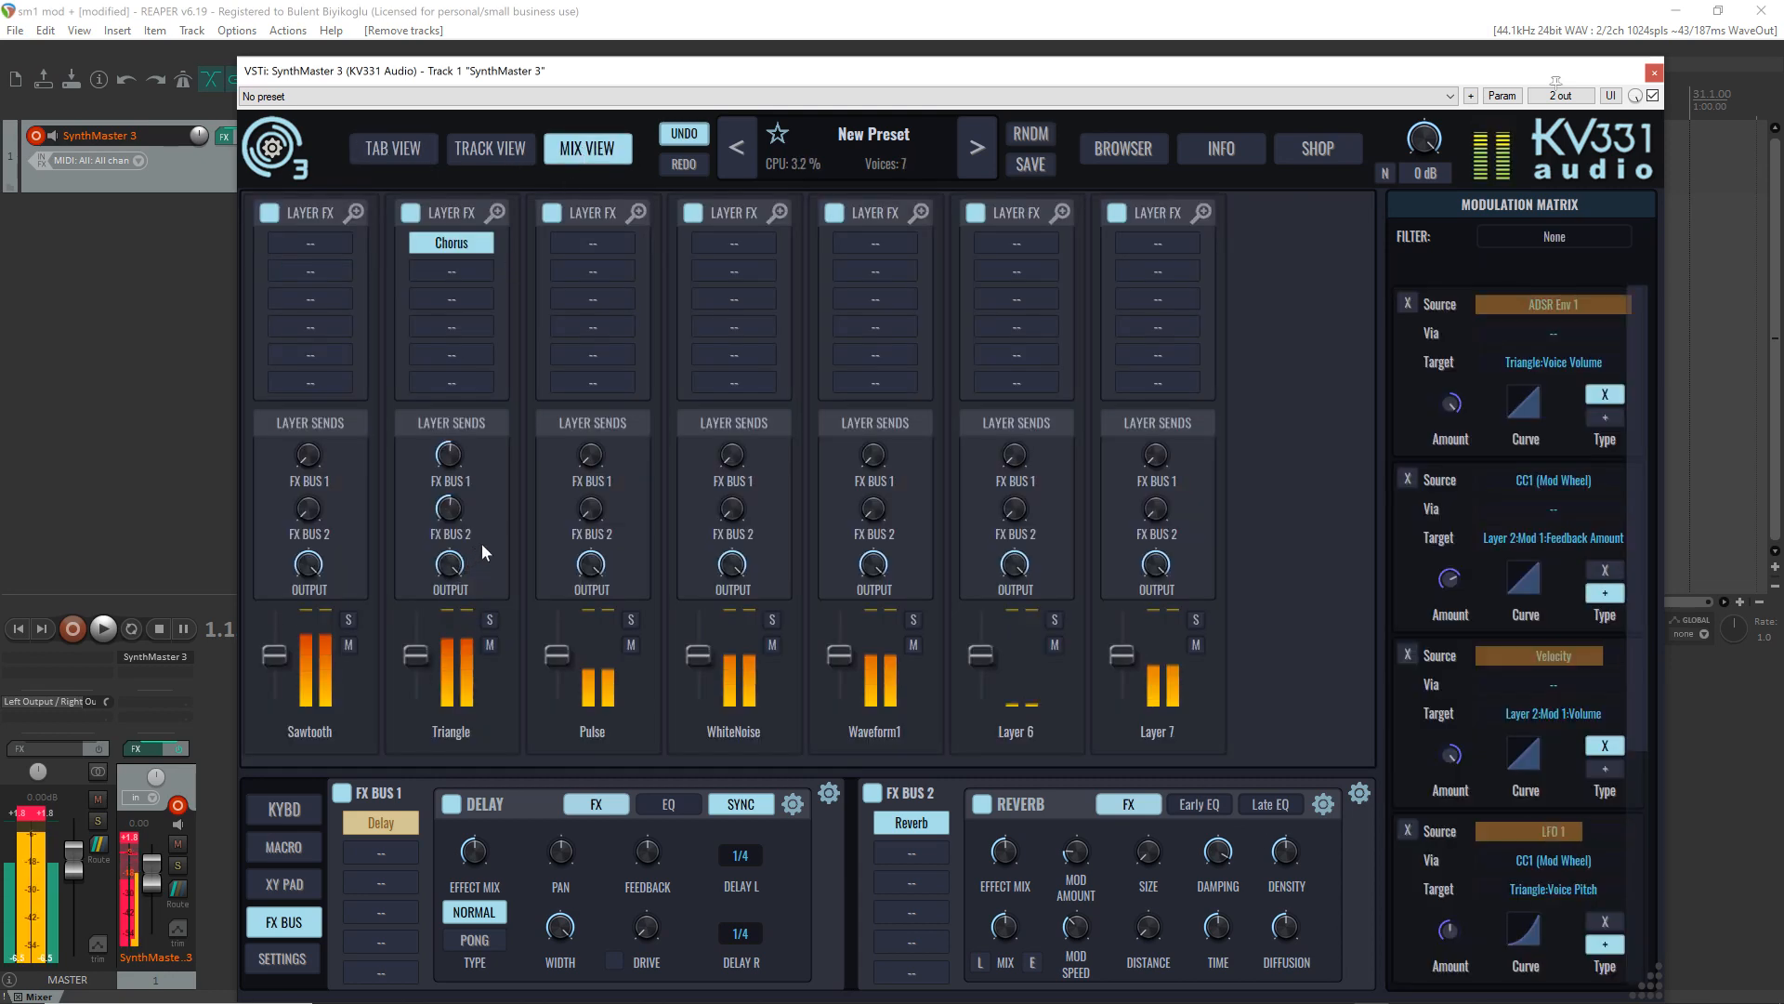
{"action": "left_click", "coordinate": [307, 455]}
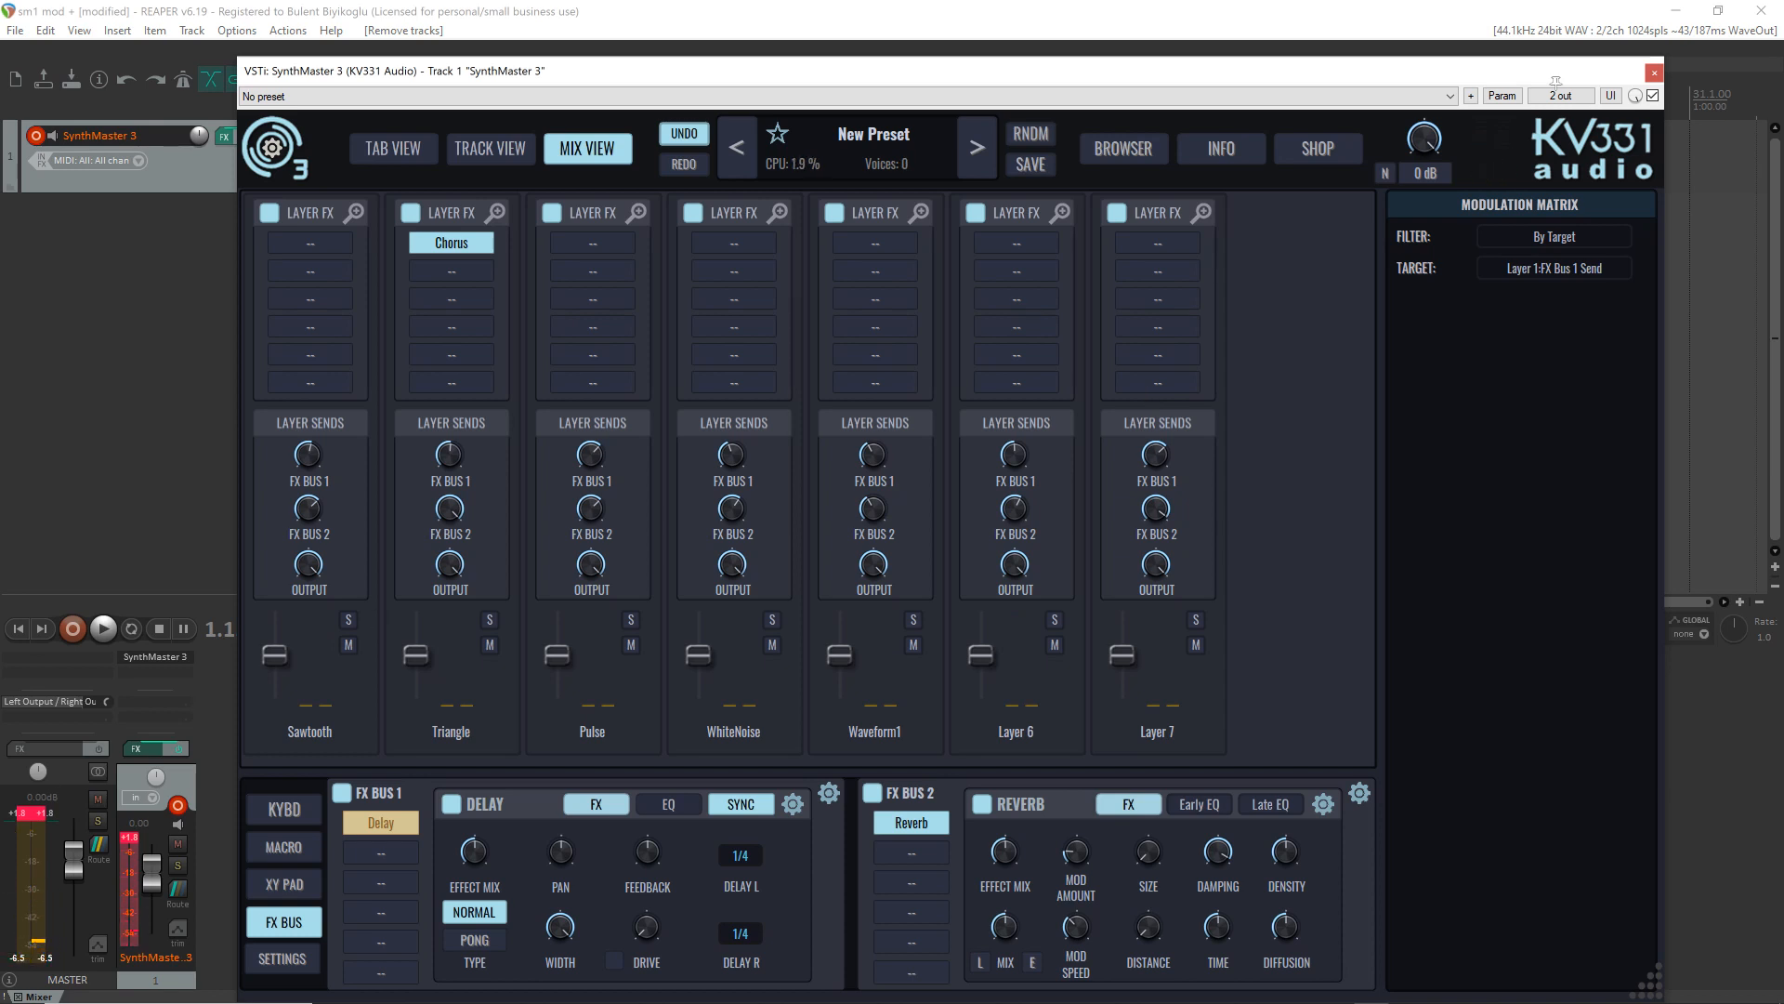
Step: Assign macro EZ1 as a modulation source to the FX Bus 1 send of all seven layers
{"action": "left_click", "coordinate": [294, 846]}
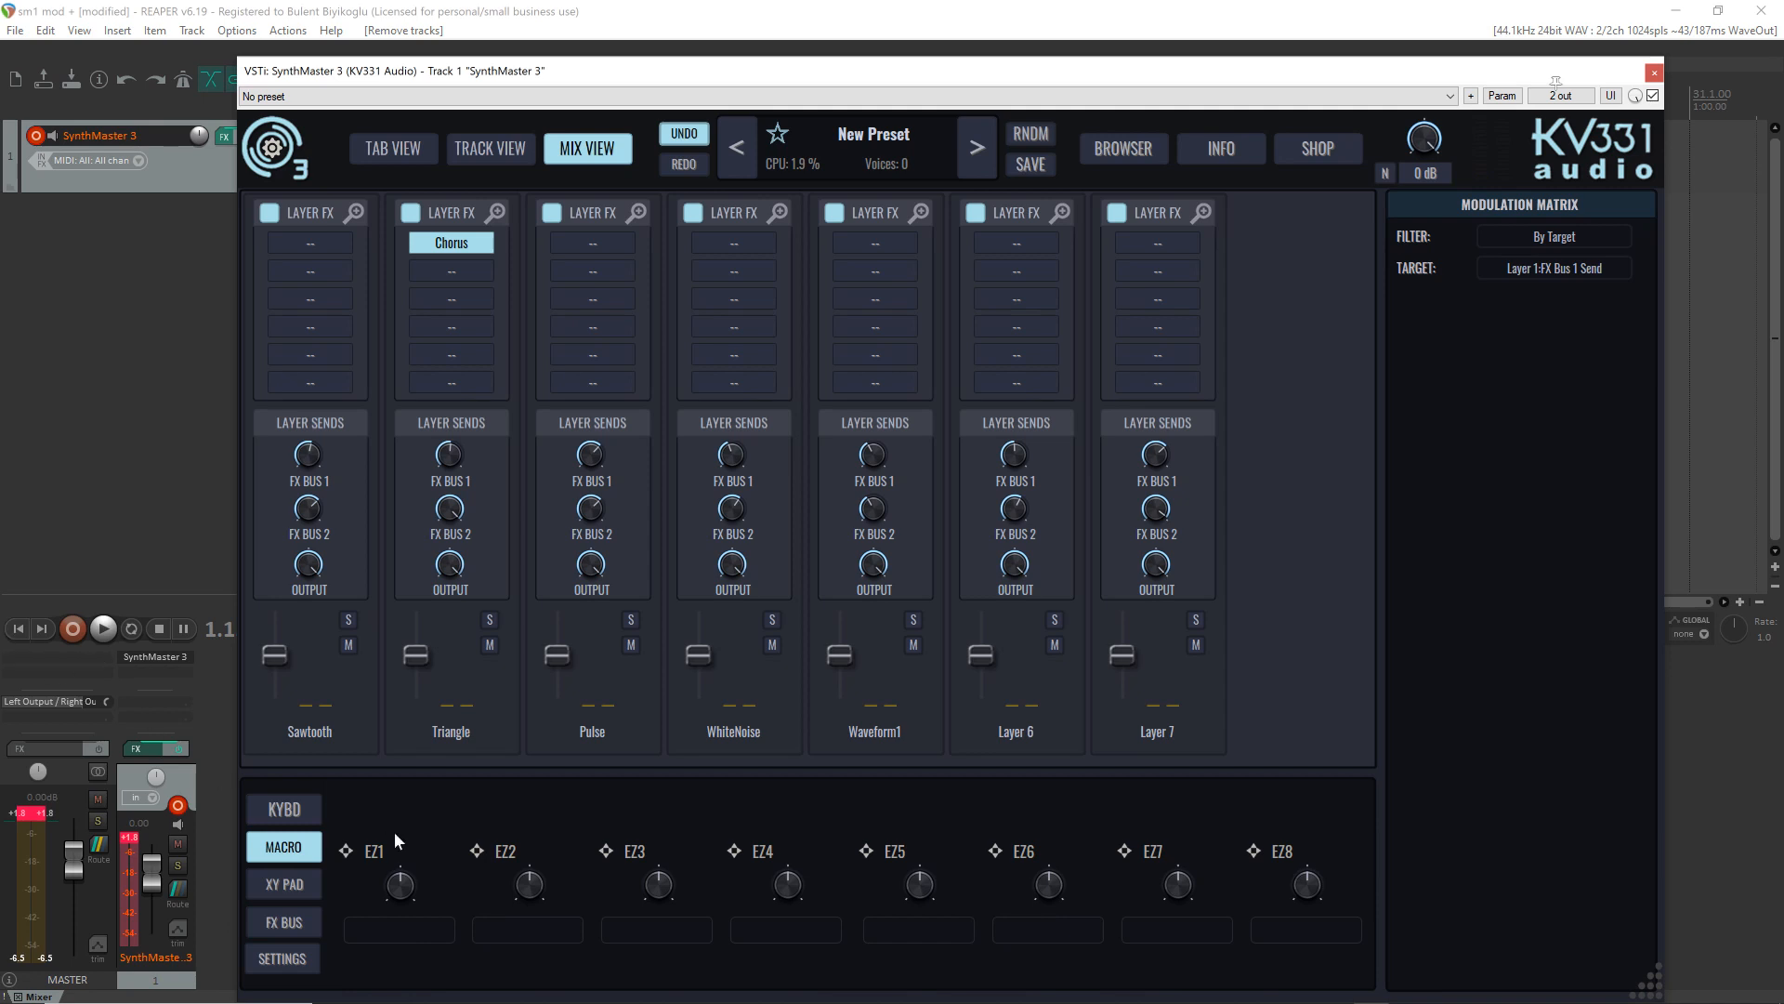
{"action": "left_click", "coordinate": [375, 849]}
{"action": "left_click_drag", "start_coordinate": [325, 500], "coordinate": [308, 455]}
{"action": "left_click_drag", "start_coordinate": [402, 644], "coordinate": [448, 456]}
{"action": "left_click_drag", "start_coordinate": [373, 851], "coordinate": [590, 455]}
{"action": "left_click_drag", "start_coordinate": [371, 852], "coordinate": [732, 455]}
{"action": "left_click_drag", "start_coordinate": [380, 847], "coordinate": [872, 455]}
{"action": "left_click_drag", "start_coordinate": [378, 847], "coordinate": [1014, 454]}
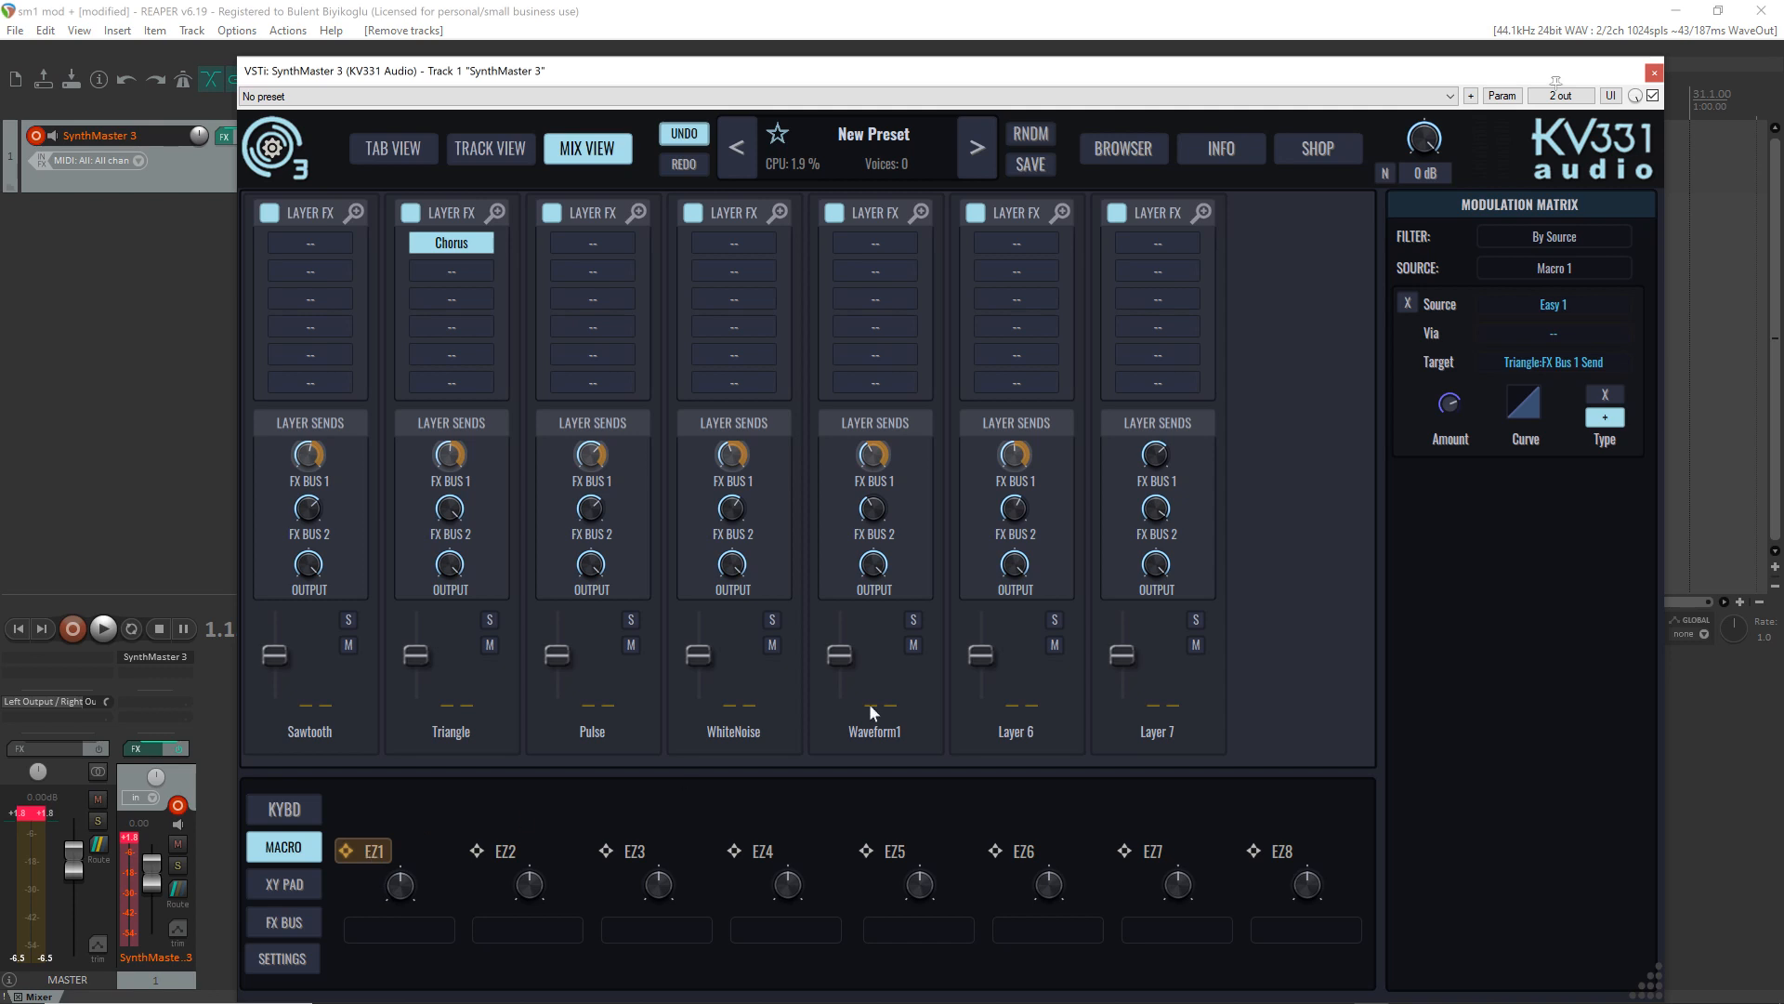
{"action": "left_click_drag", "start_coordinate": [872, 711], "coordinate": [1160, 462]}
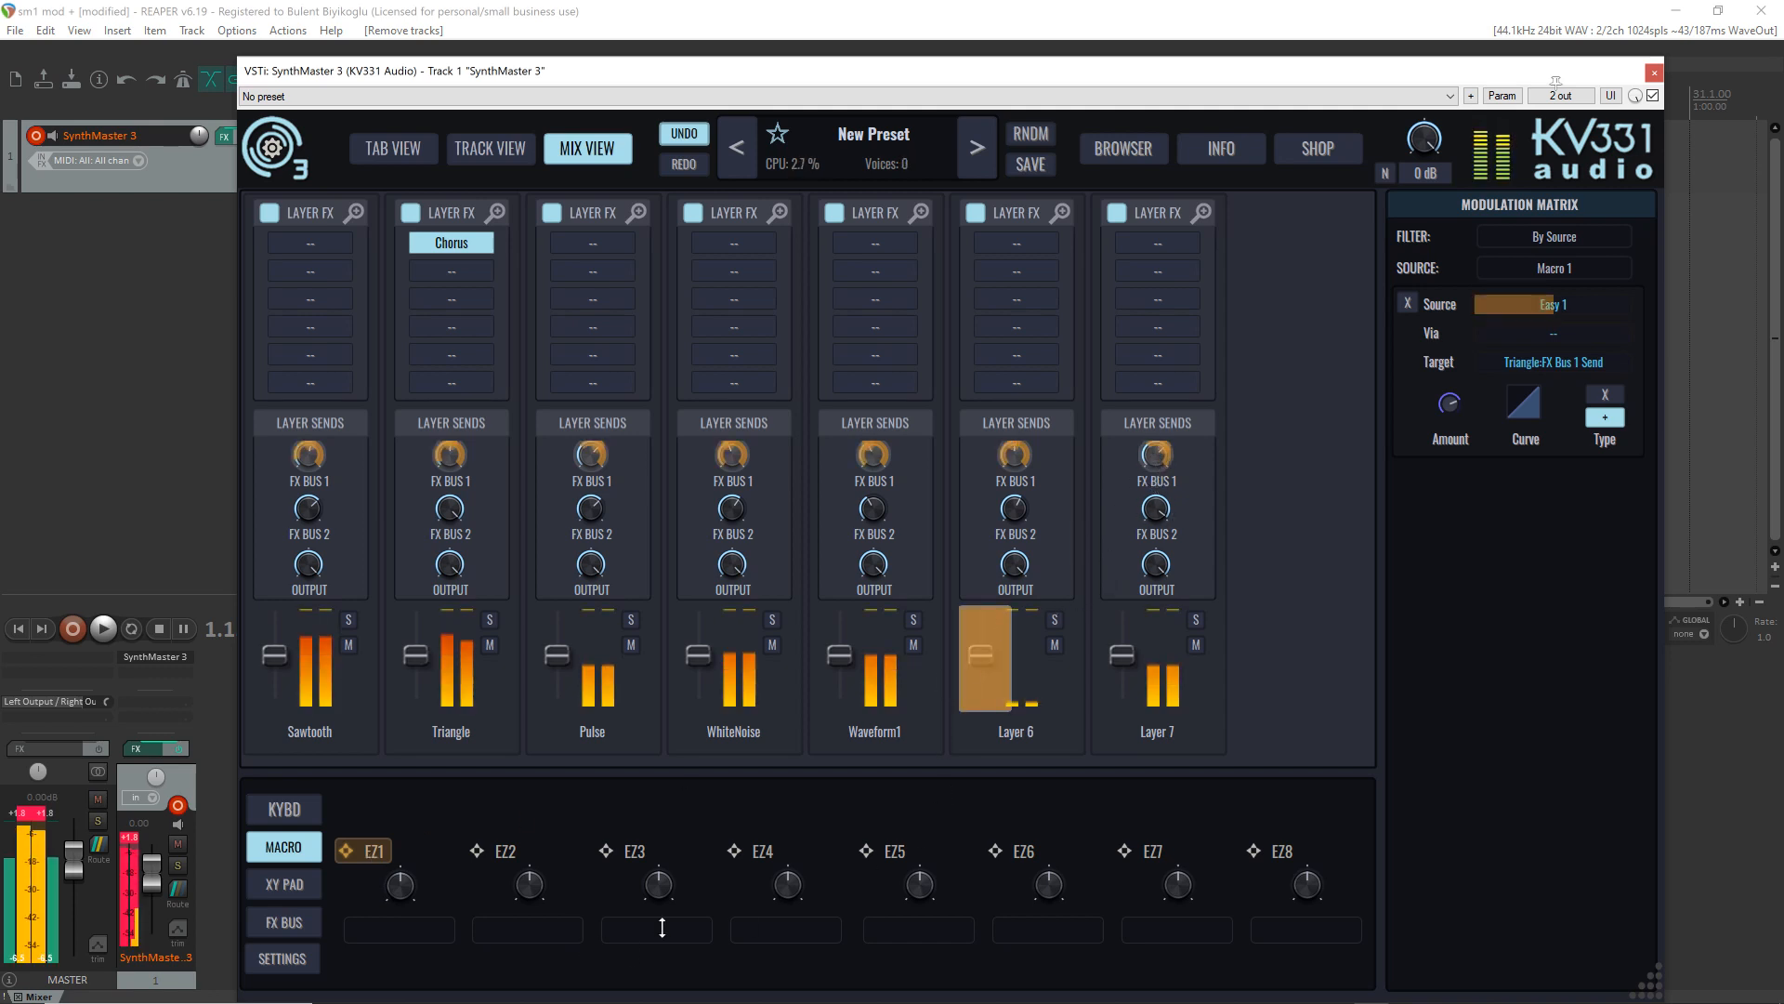
{"action": "right_click", "coordinate": [1001, 704]}
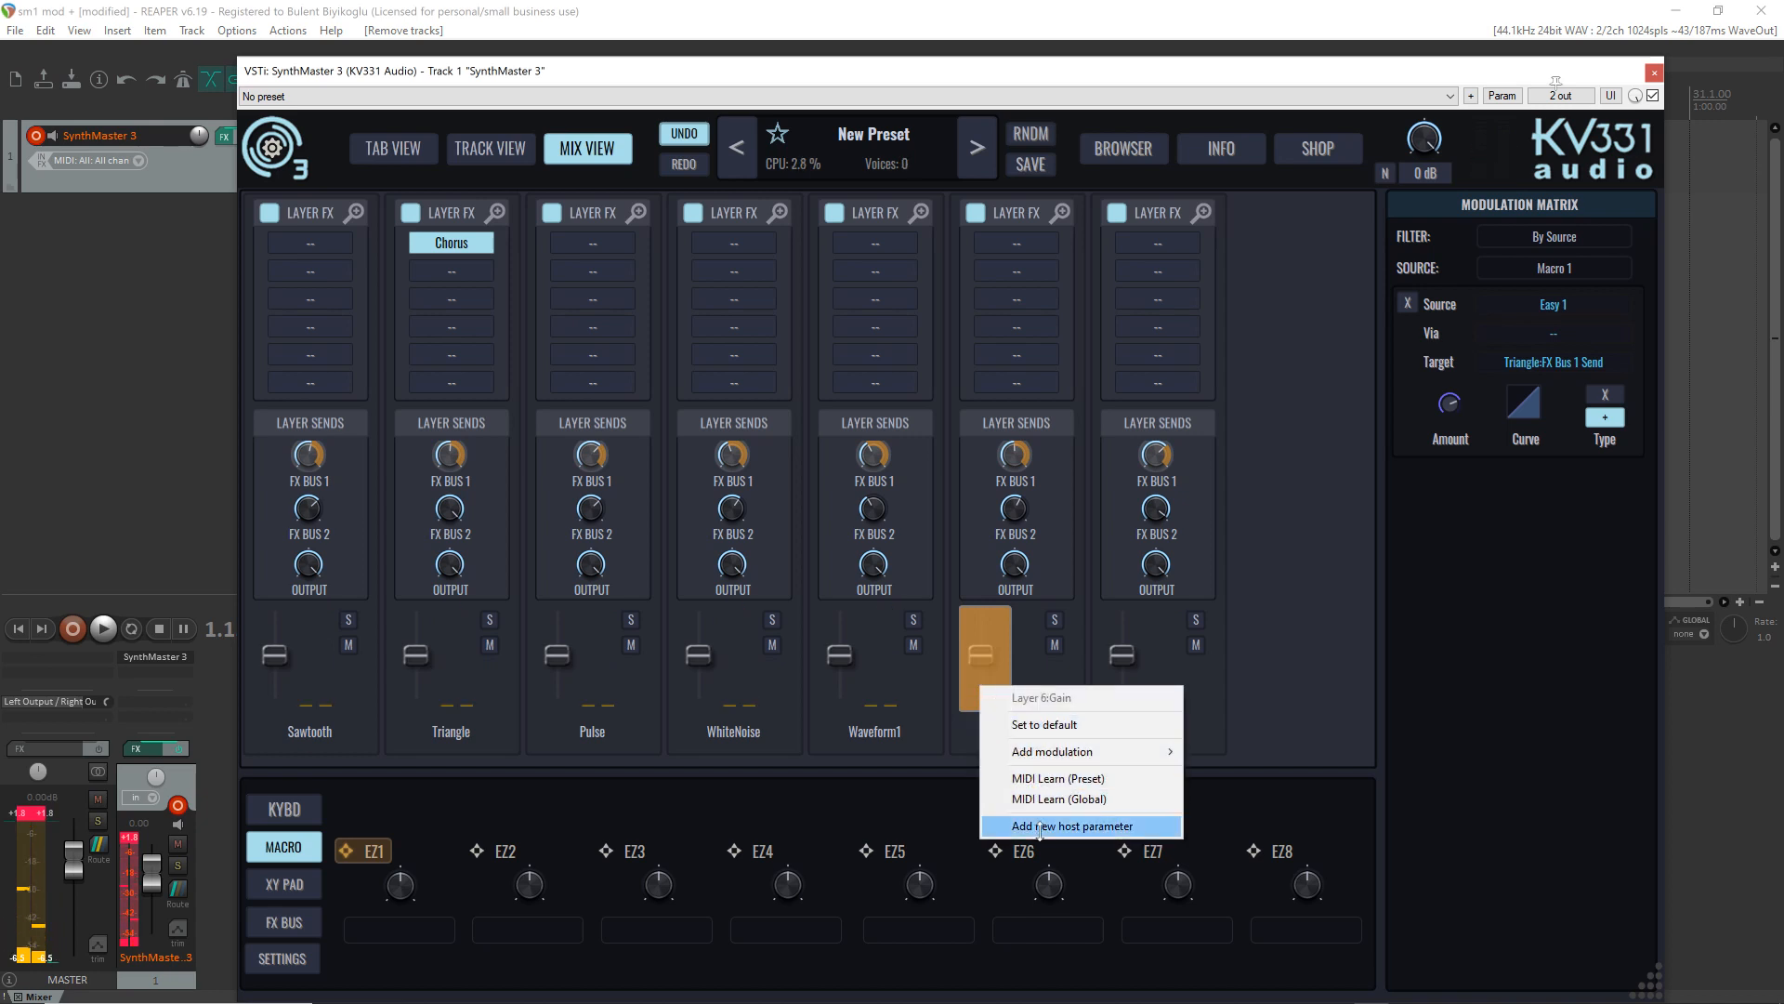
{"action": "left_click", "coordinate": [1027, 633]}
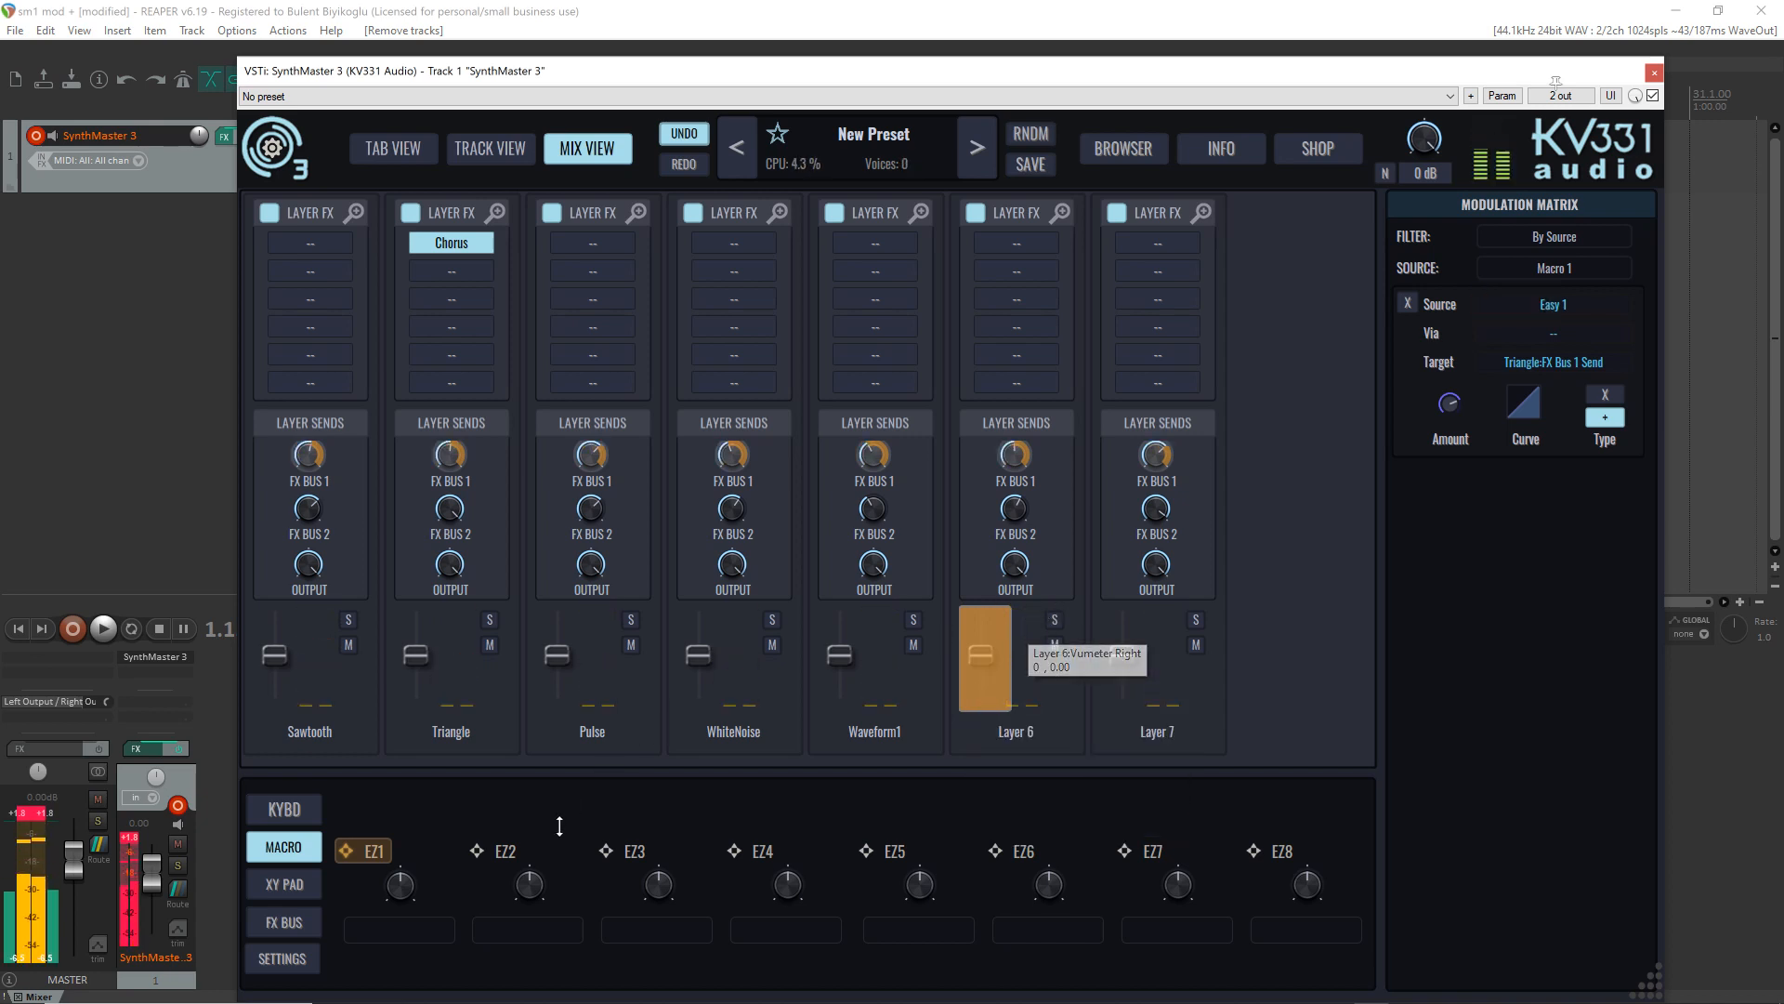
Step: Assign macro EZ2 to the FX Bus 2 send of all seven layers and turn up the modulation amount
{"action": "left_click", "coordinate": [509, 857]}
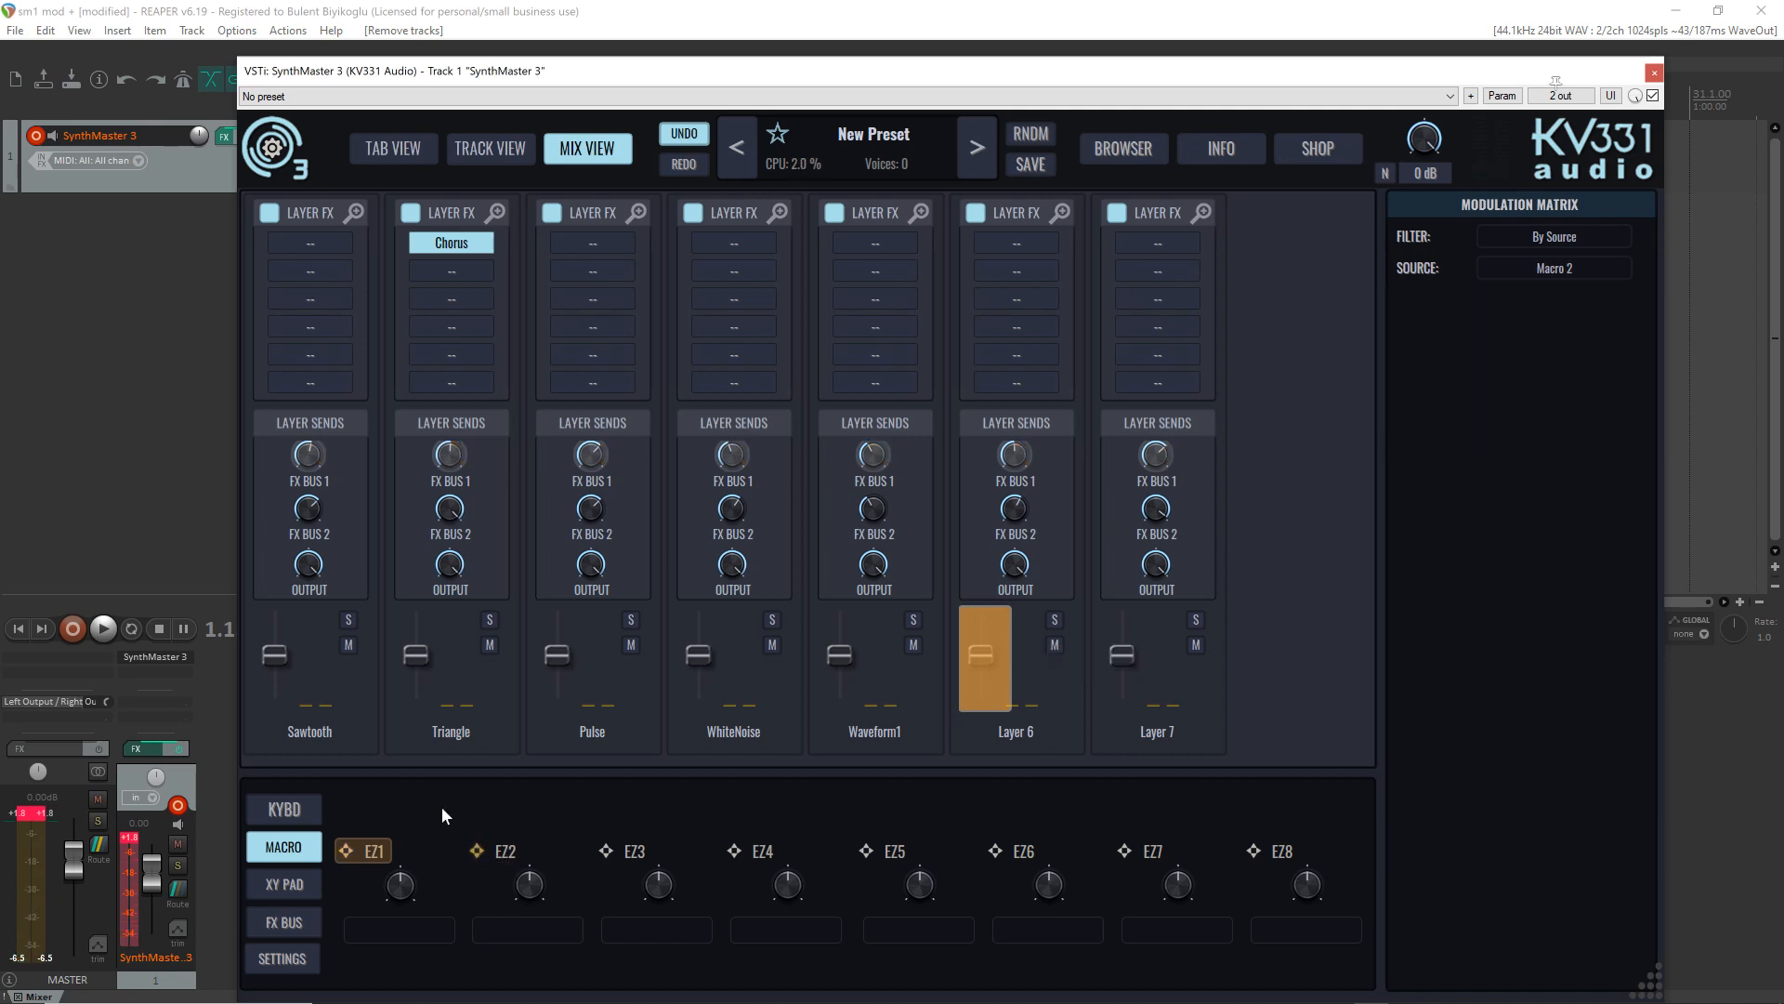
{"action": "left_click", "coordinate": [308, 510]}
{"action": "left_click", "coordinate": [450, 509]}
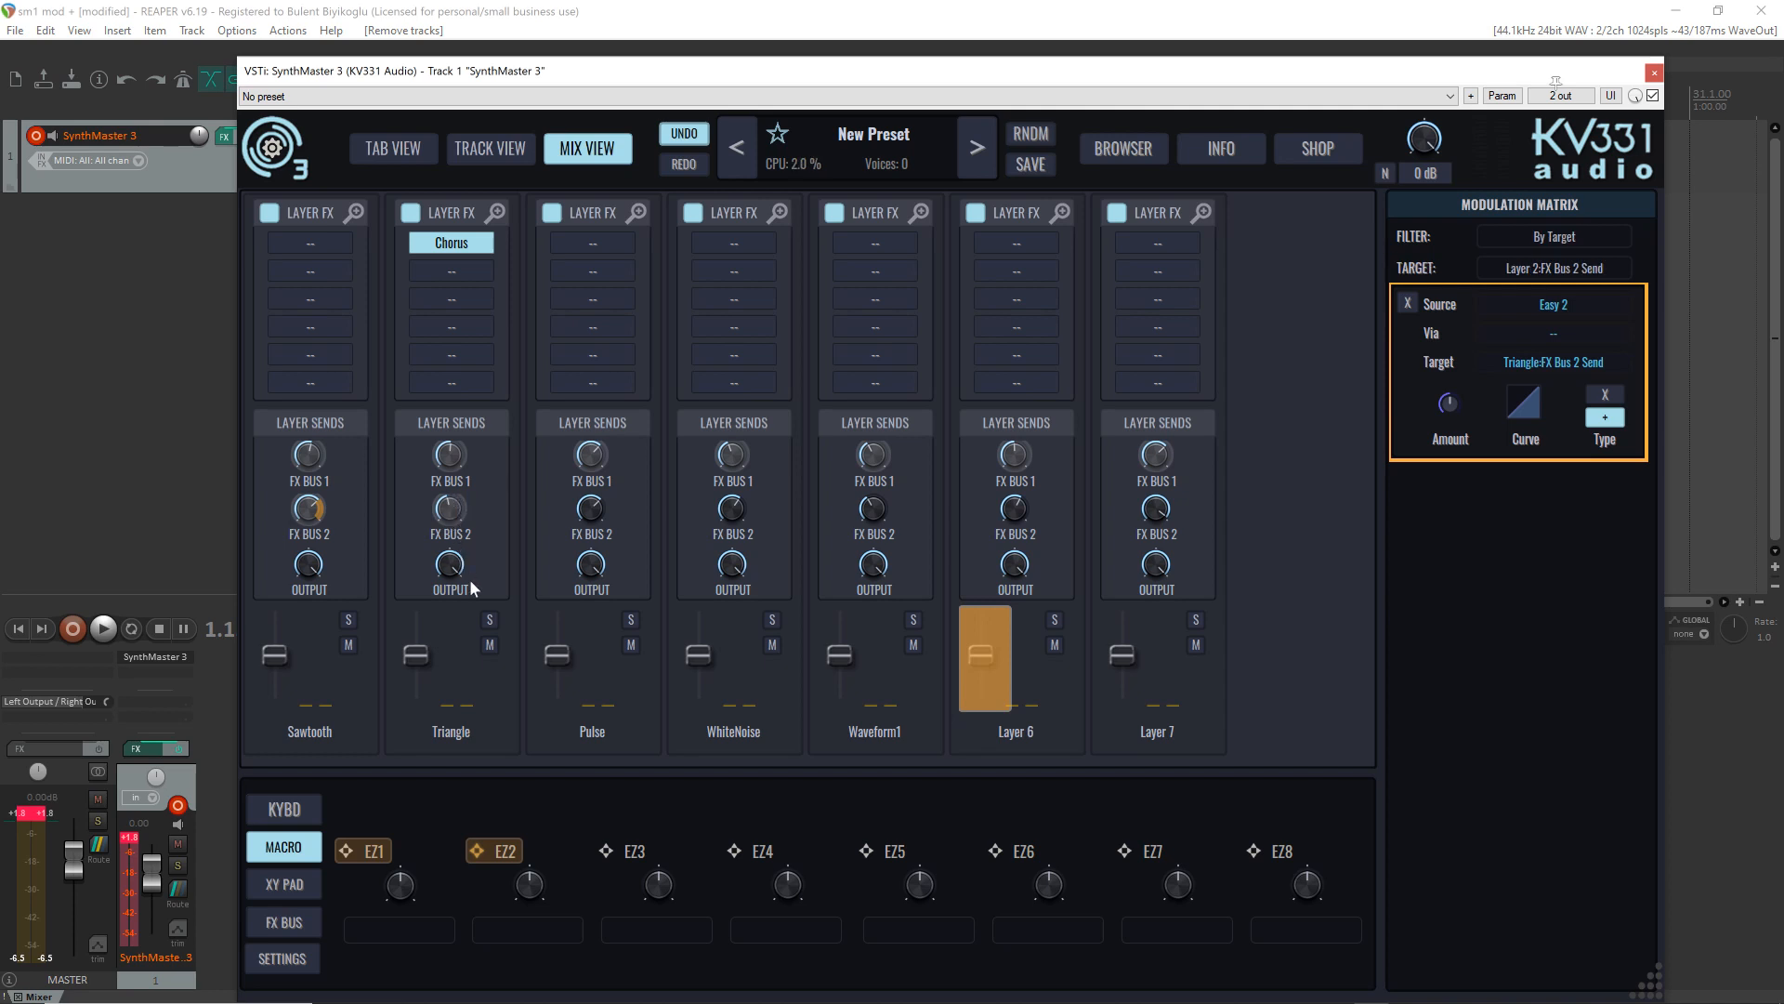
{"action": "left_click", "coordinate": [478, 850]}
{"action": "left_click", "coordinate": [591, 509]}
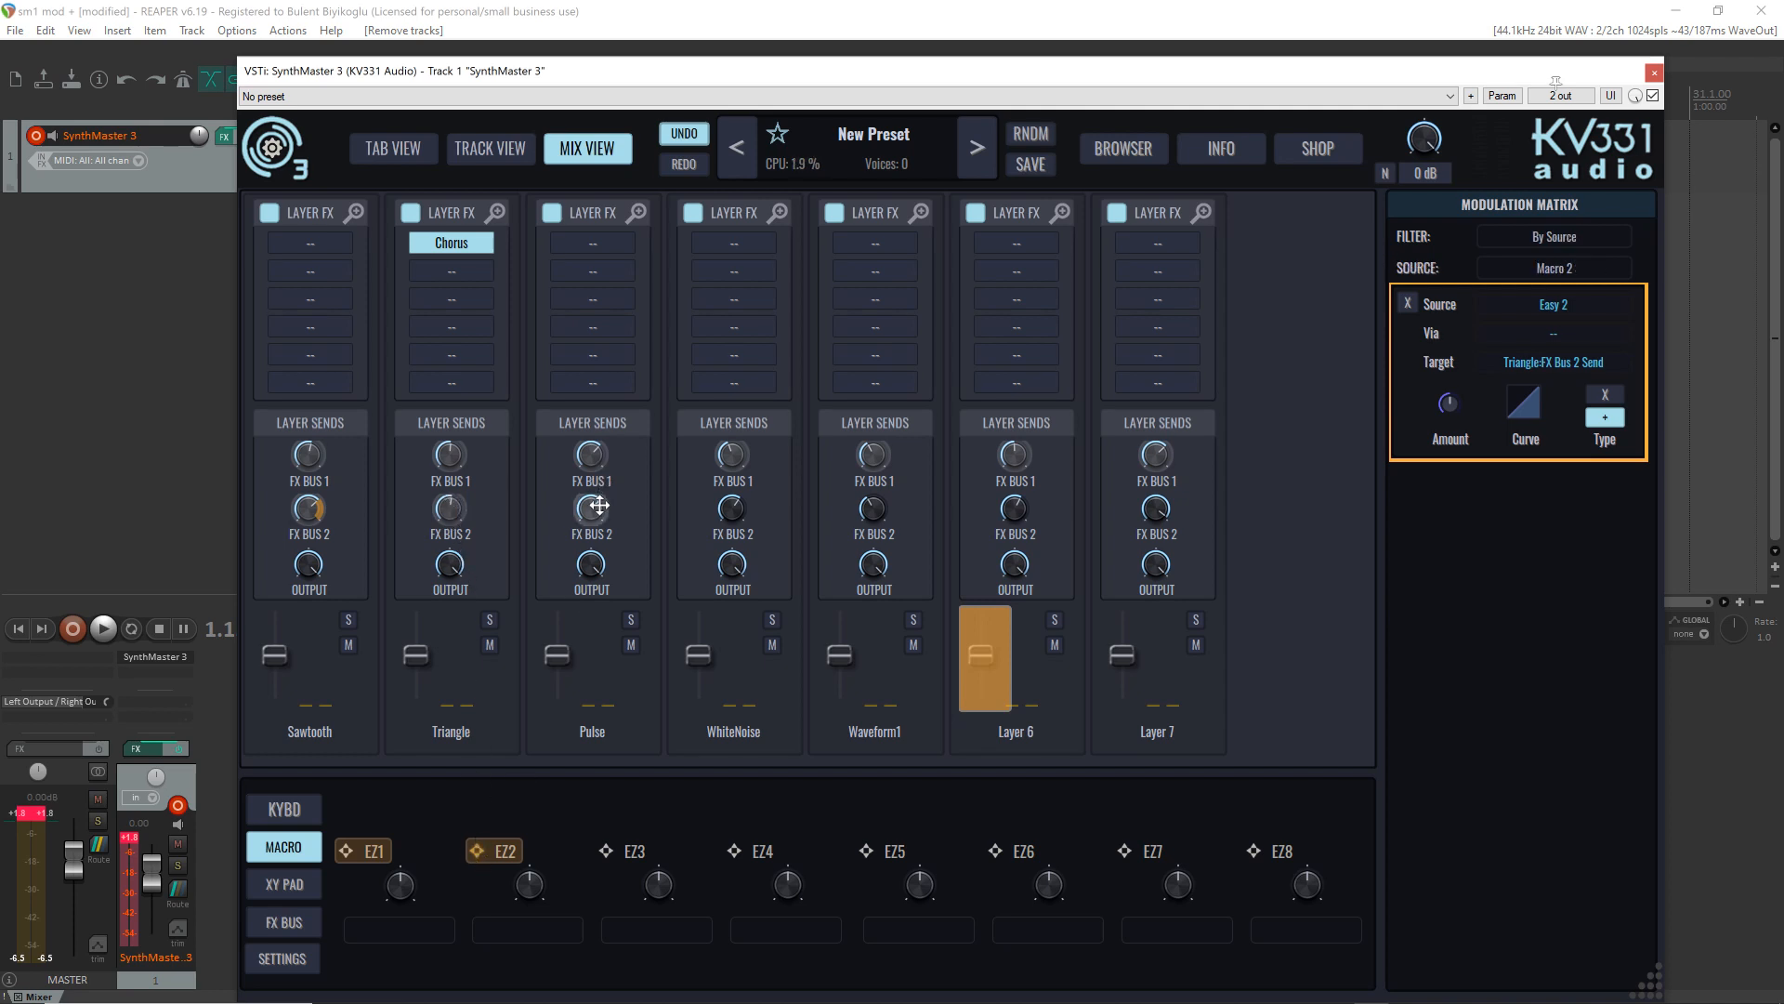
{"action": "left_click", "coordinate": [730, 509]}
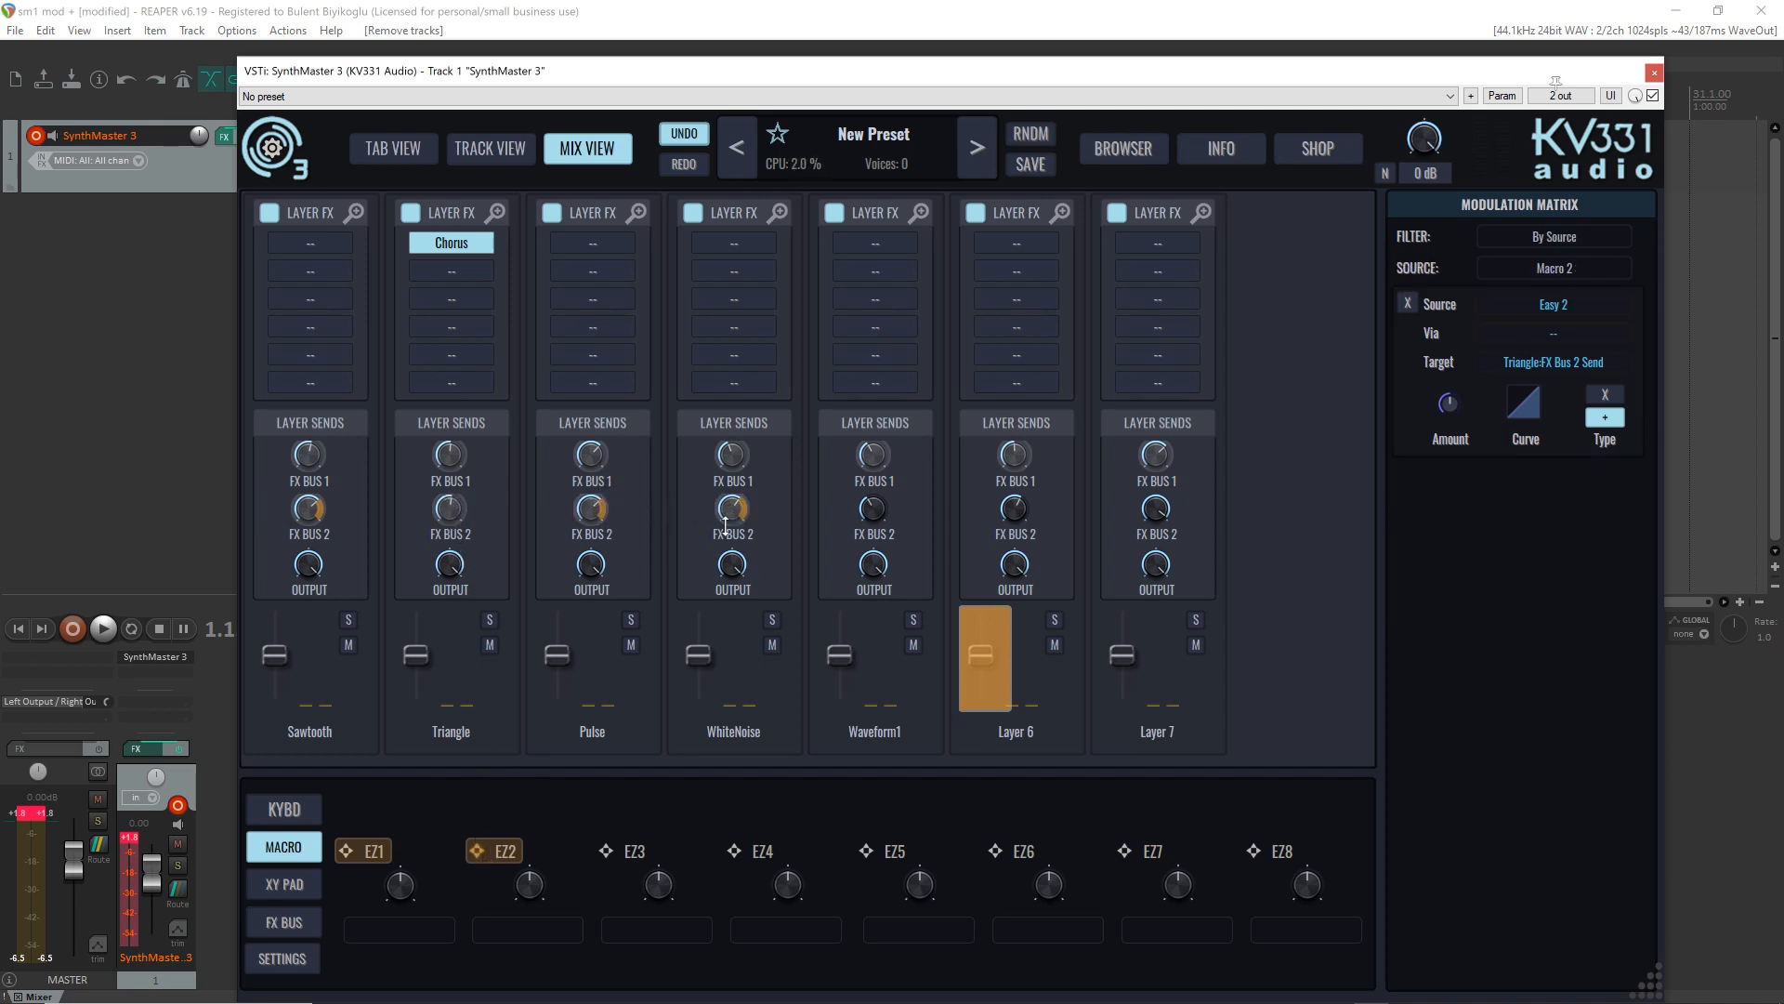
{"action": "left_click", "coordinate": [873, 509]}
{"action": "left_click", "coordinate": [1014, 509]}
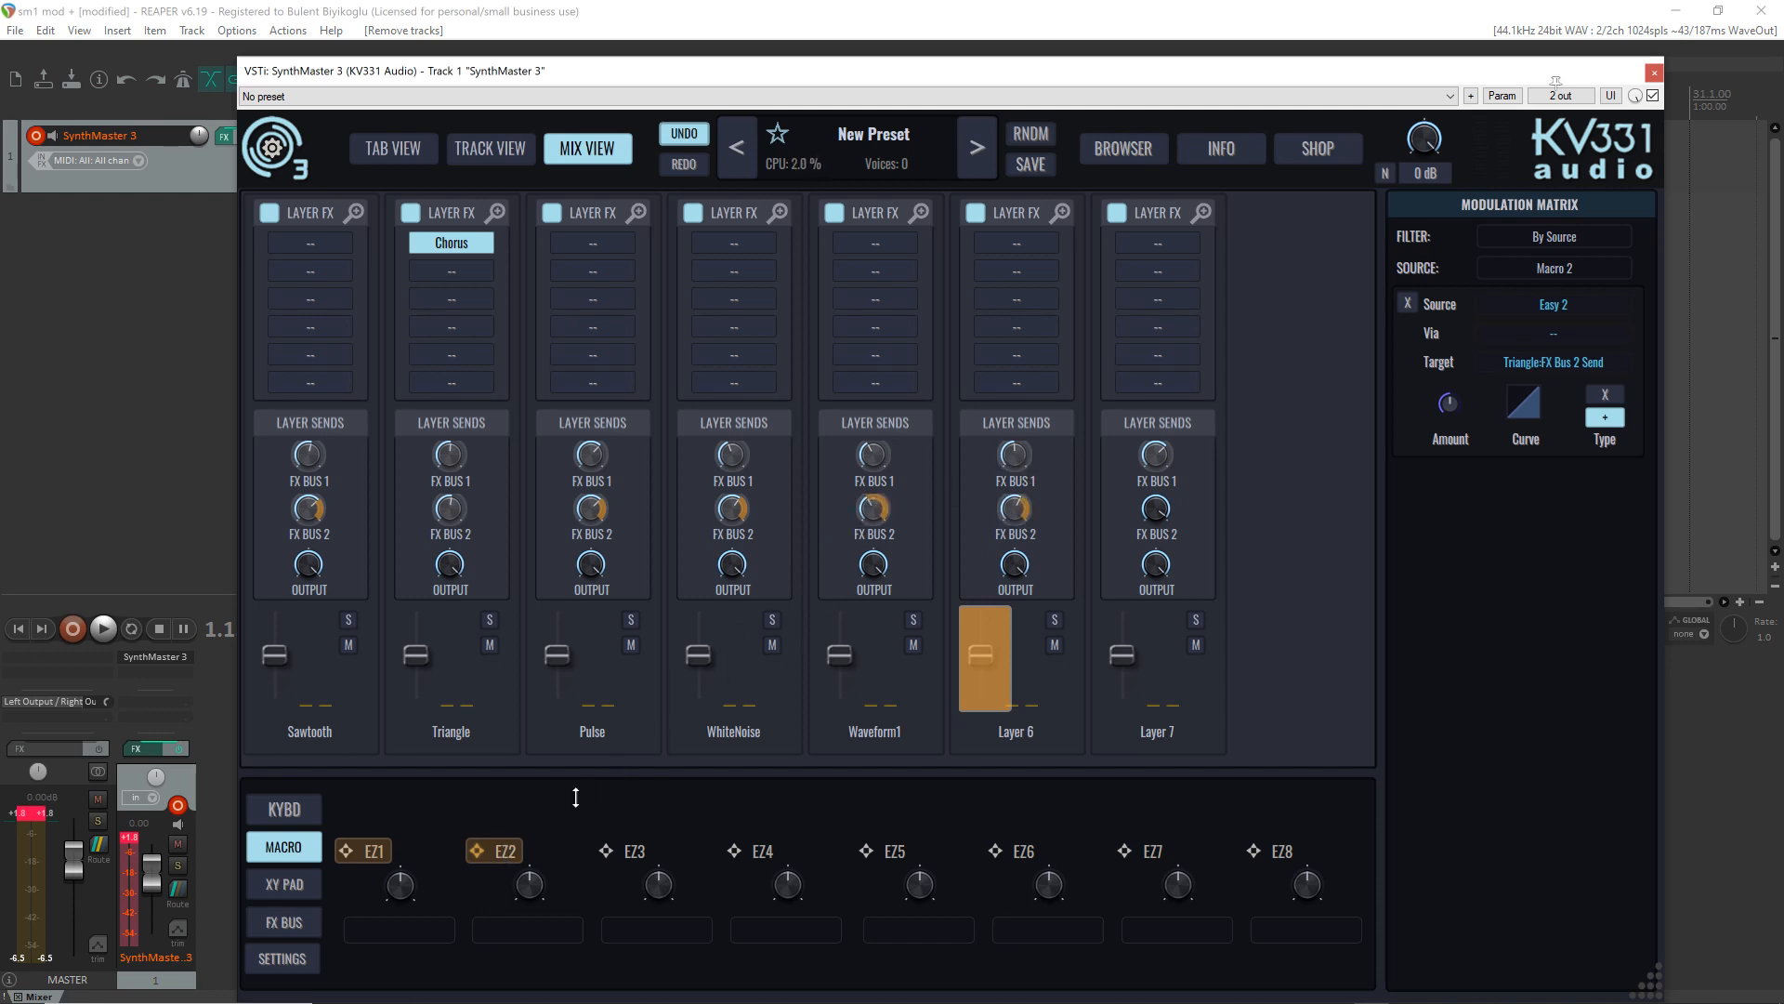
{"action": "left_click", "coordinate": [1155, 509]}
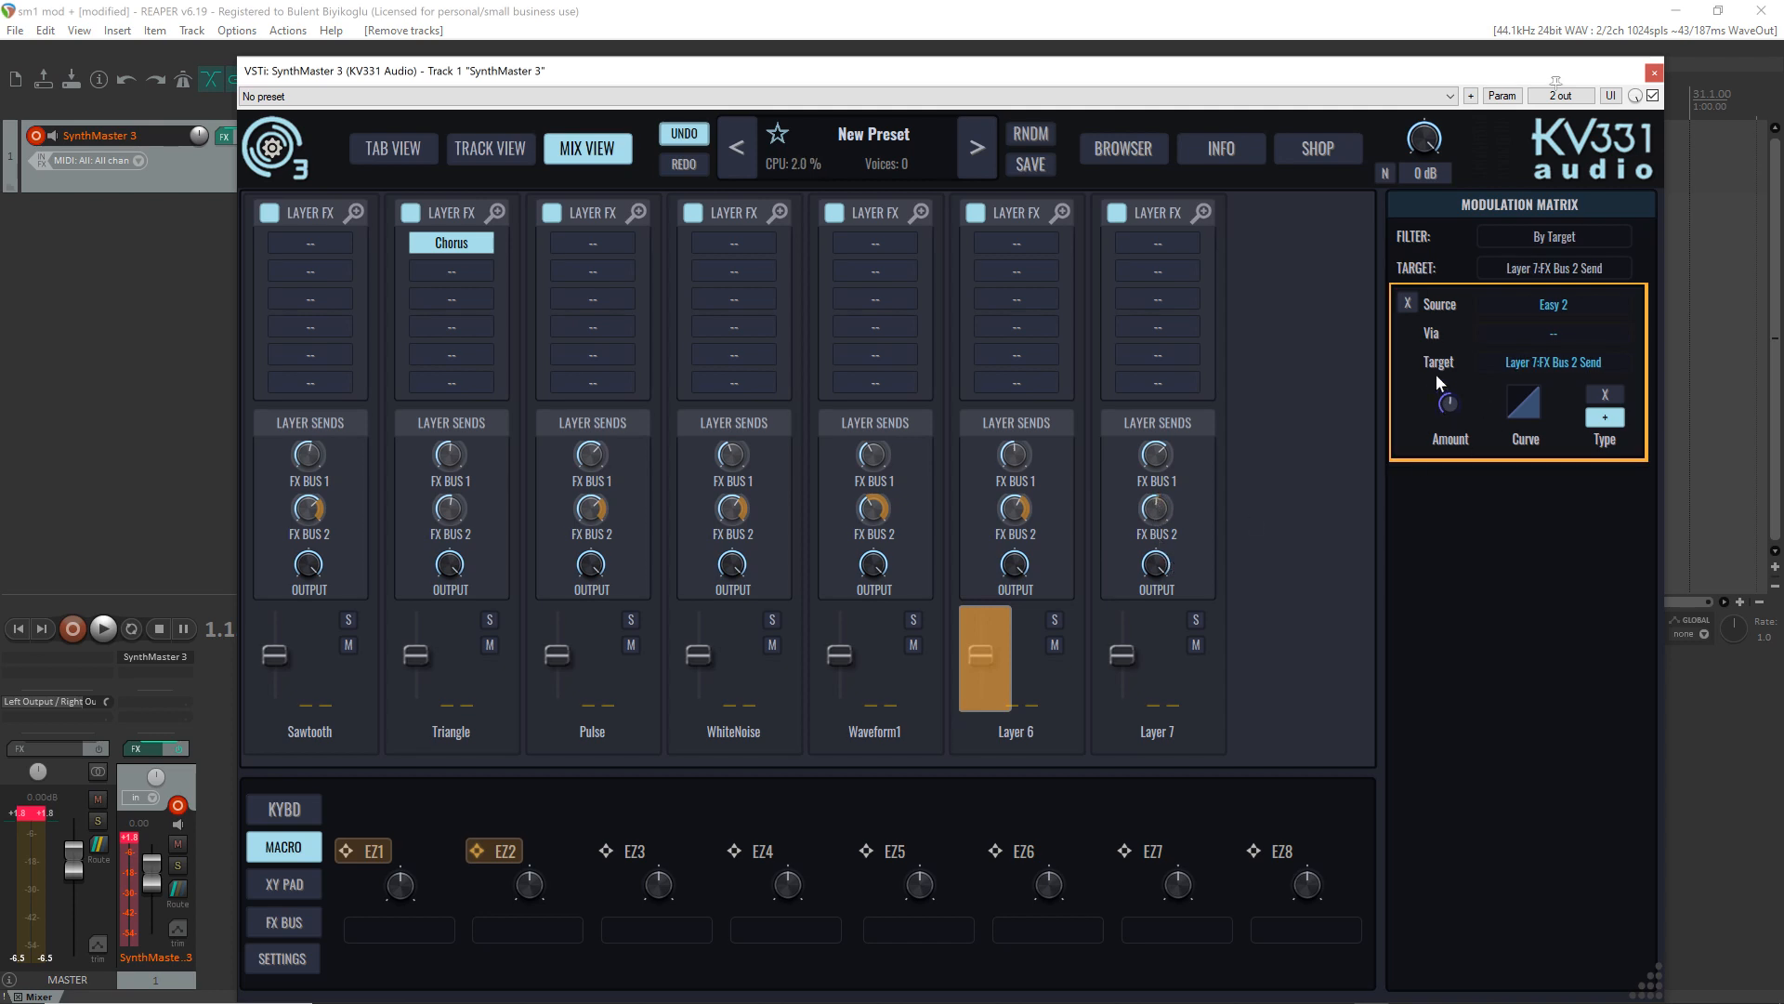
{"action": "left_click", "coordinate": [451, 509]}
{"action": "left_click_drag", "start_coordinate": [1448, 395], "coordinate": [1445, 376]}
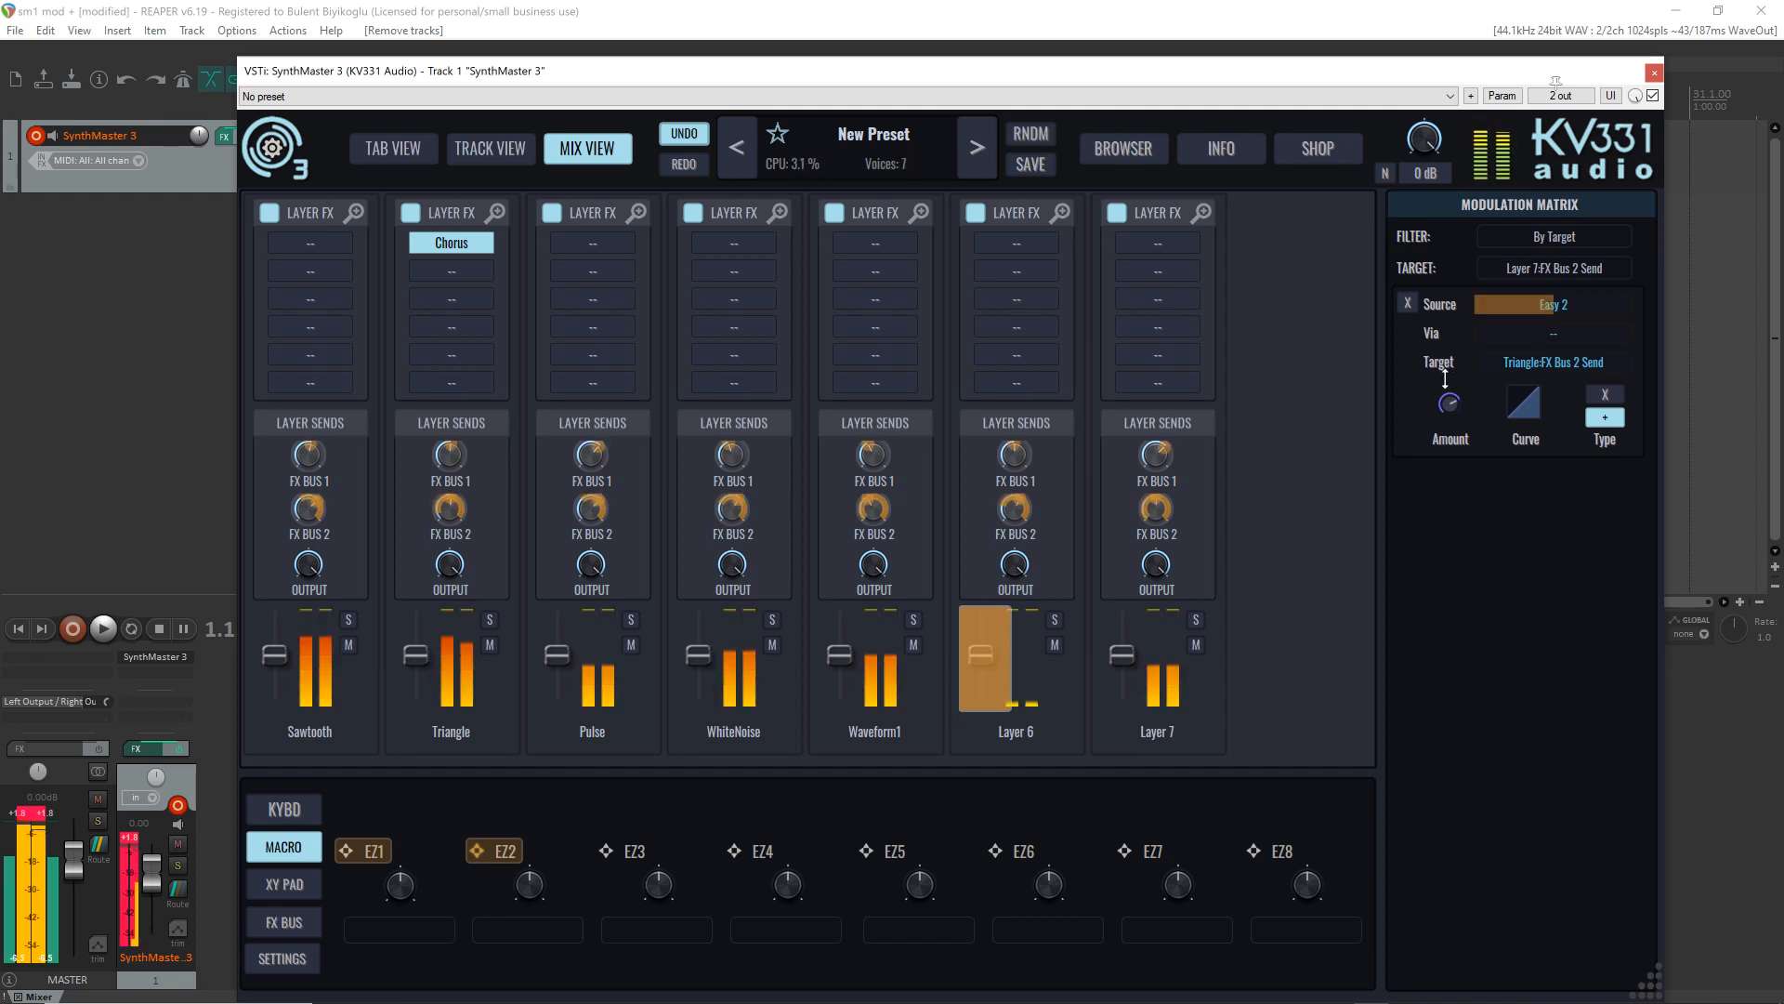
Step: Check the MIDI links of macros EZ1 and EZ2, and turn both macro knobs down
{"action": "right_click", "coordinate": [403, 883]}
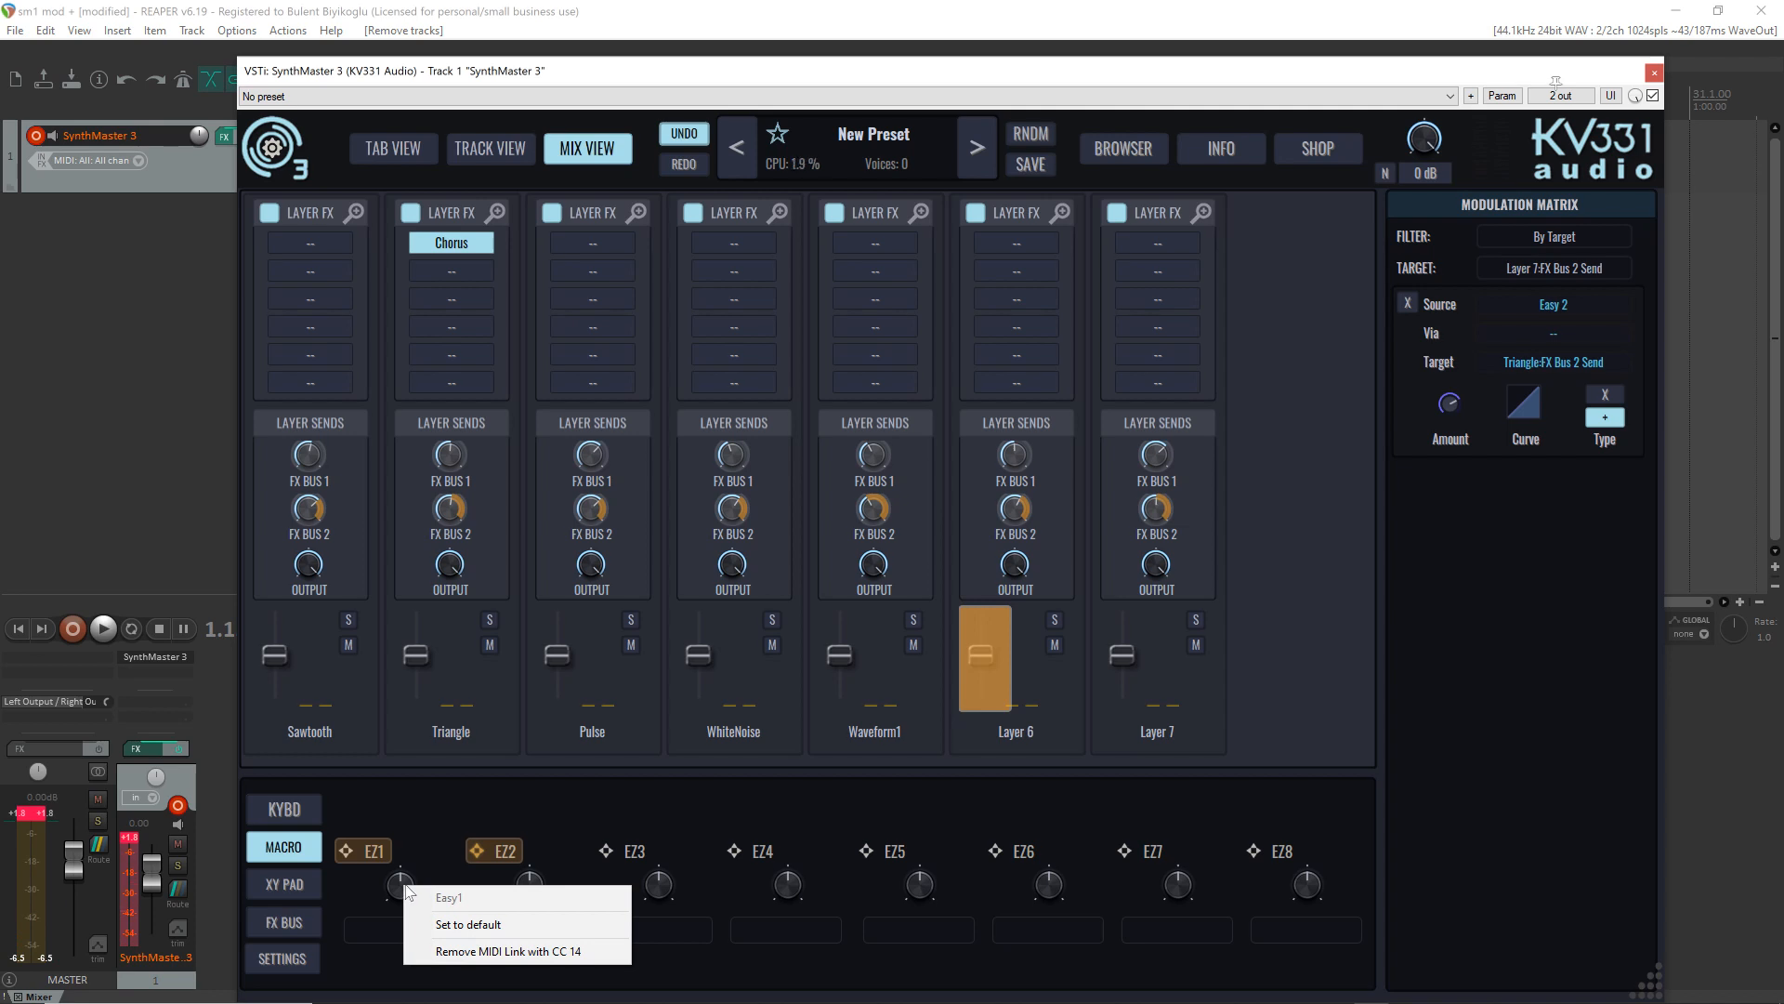
{"action": "left_click", "coordinate": [425, 820]}
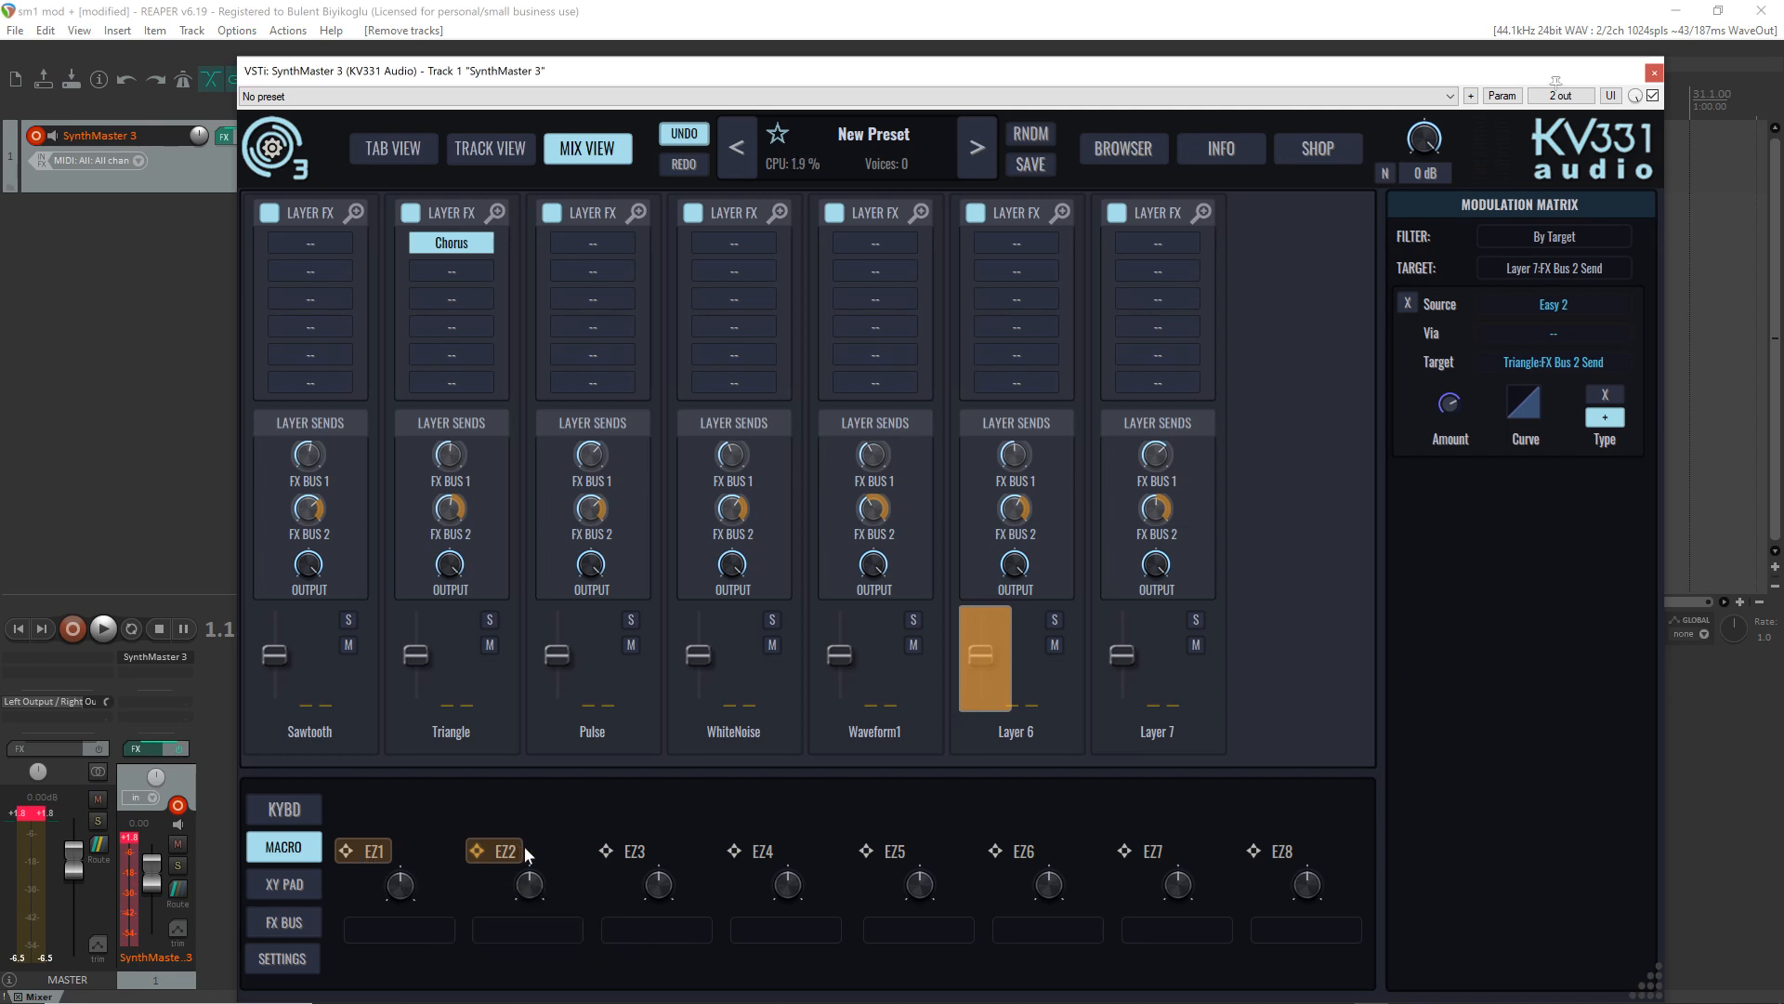
{"action": "mouse_move", "coordinate": [402, 892]}
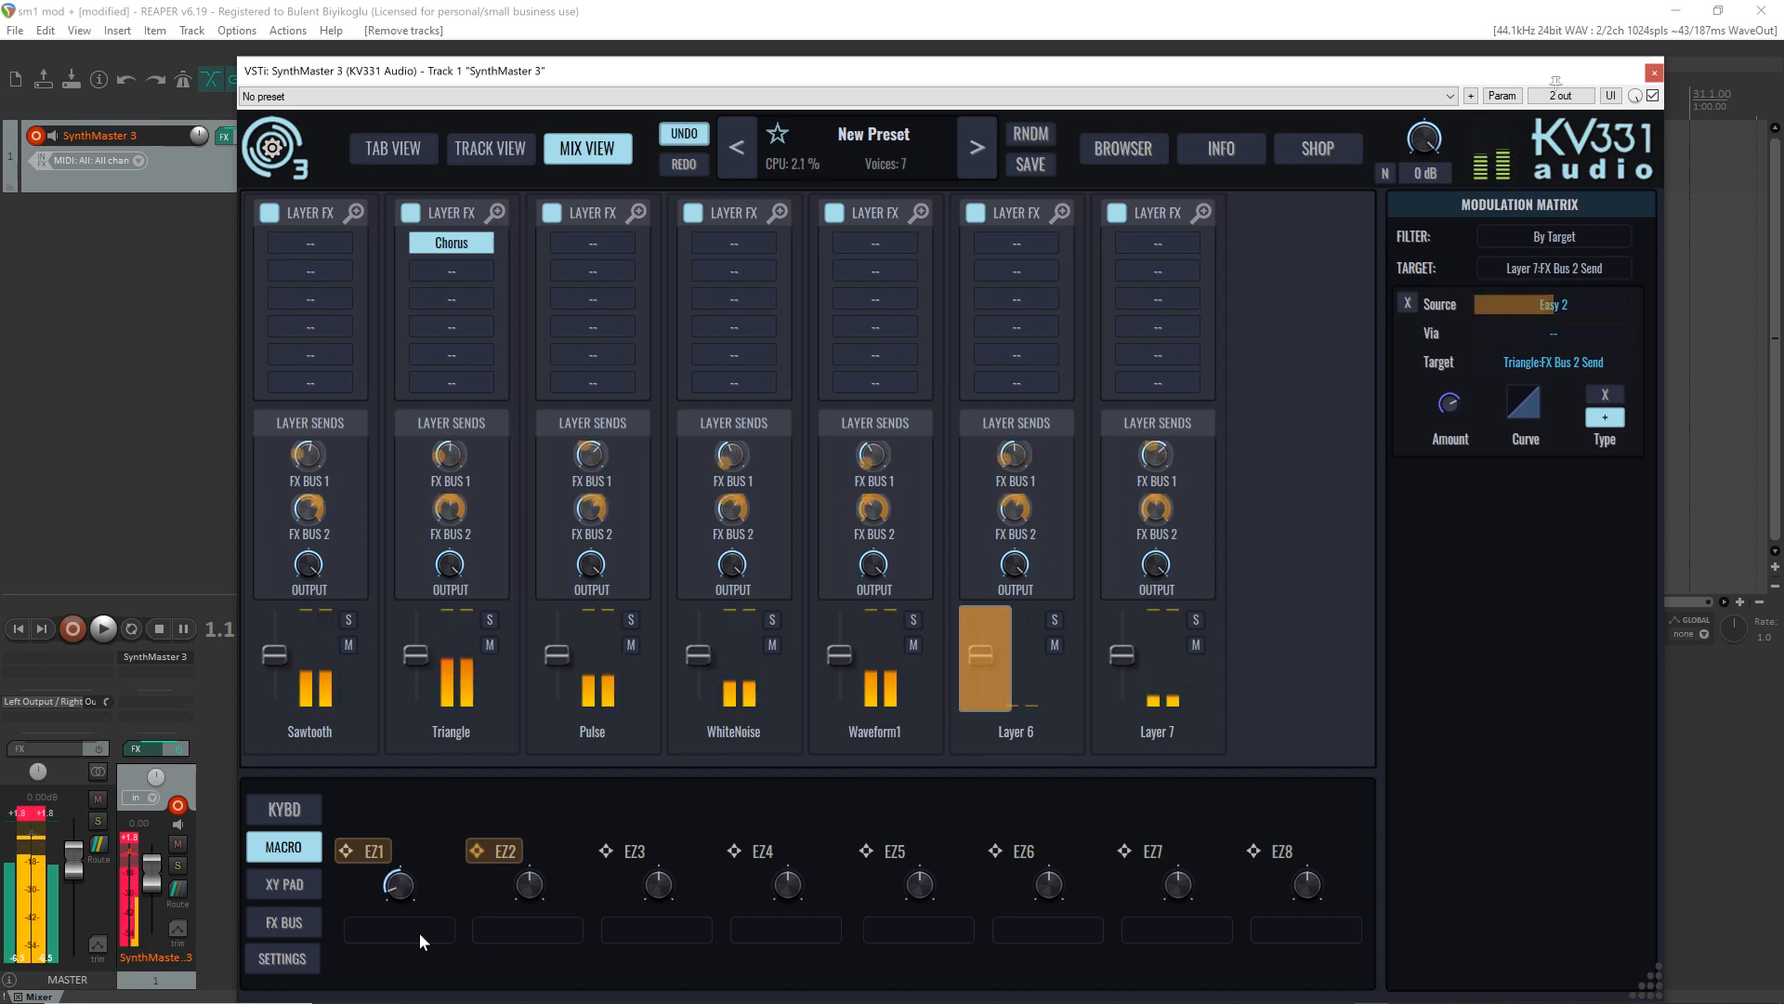
{"action": "right_click", "coordinate": [528, 884]}
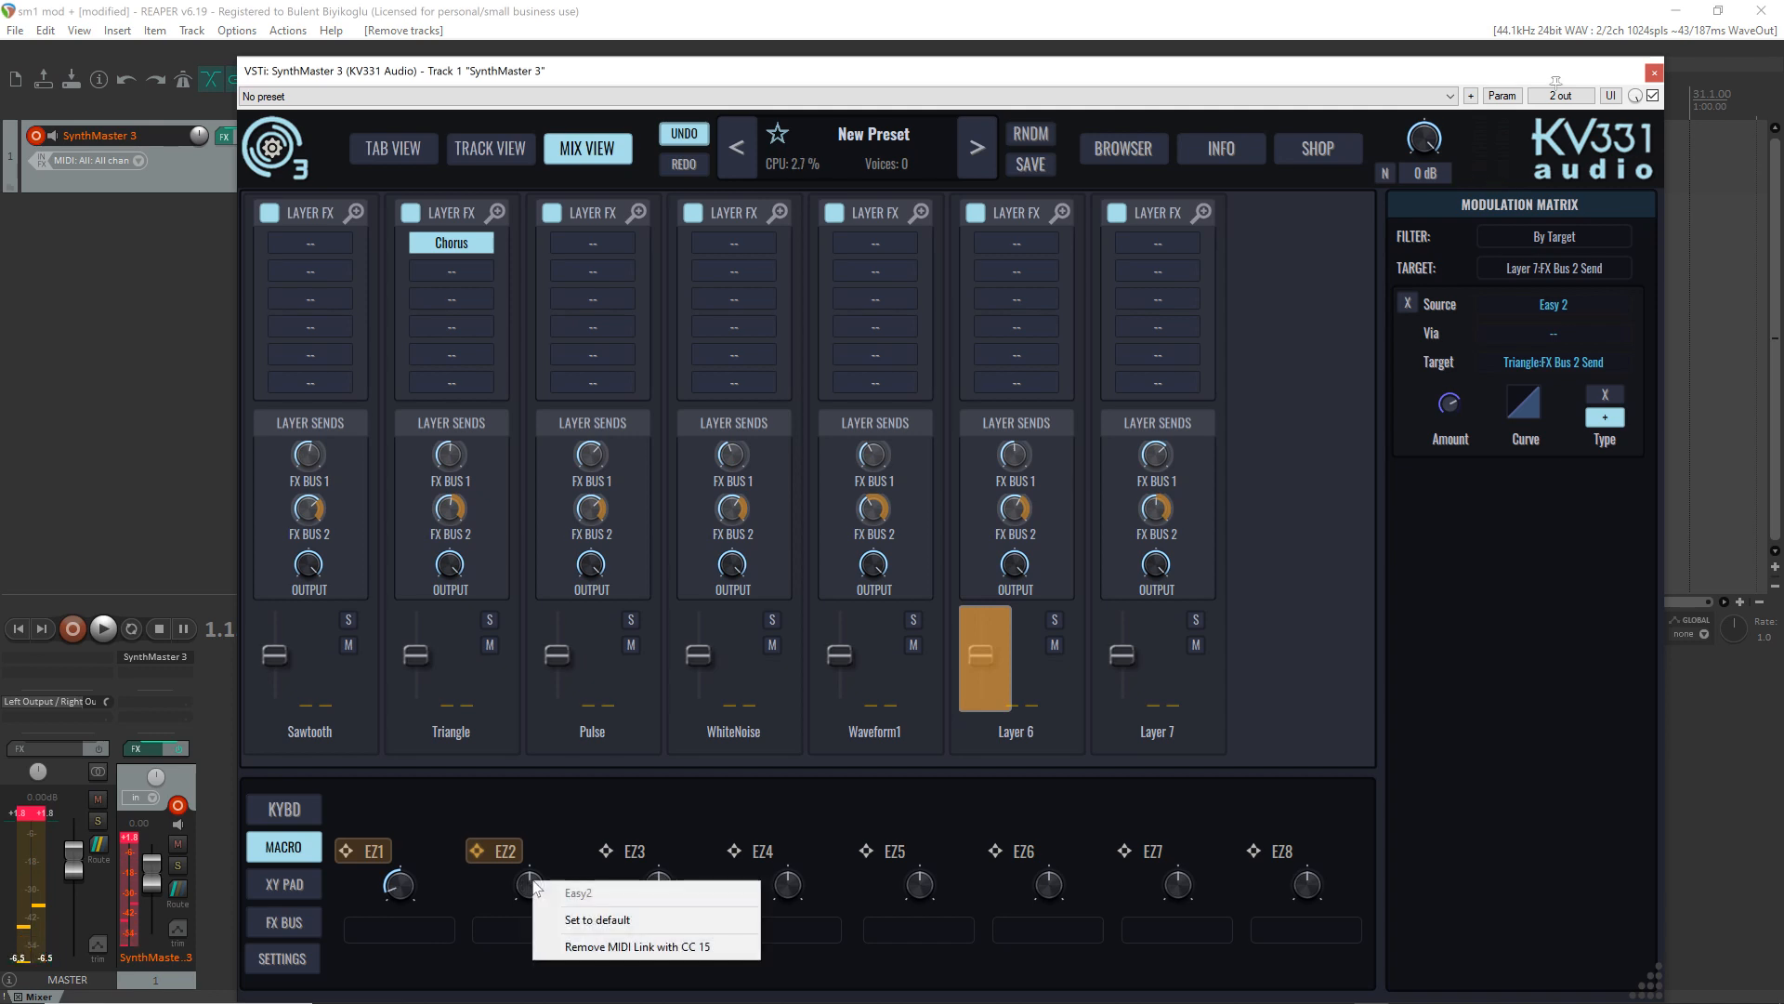
{"action": "left_click", "coordinate": [559, 828]}
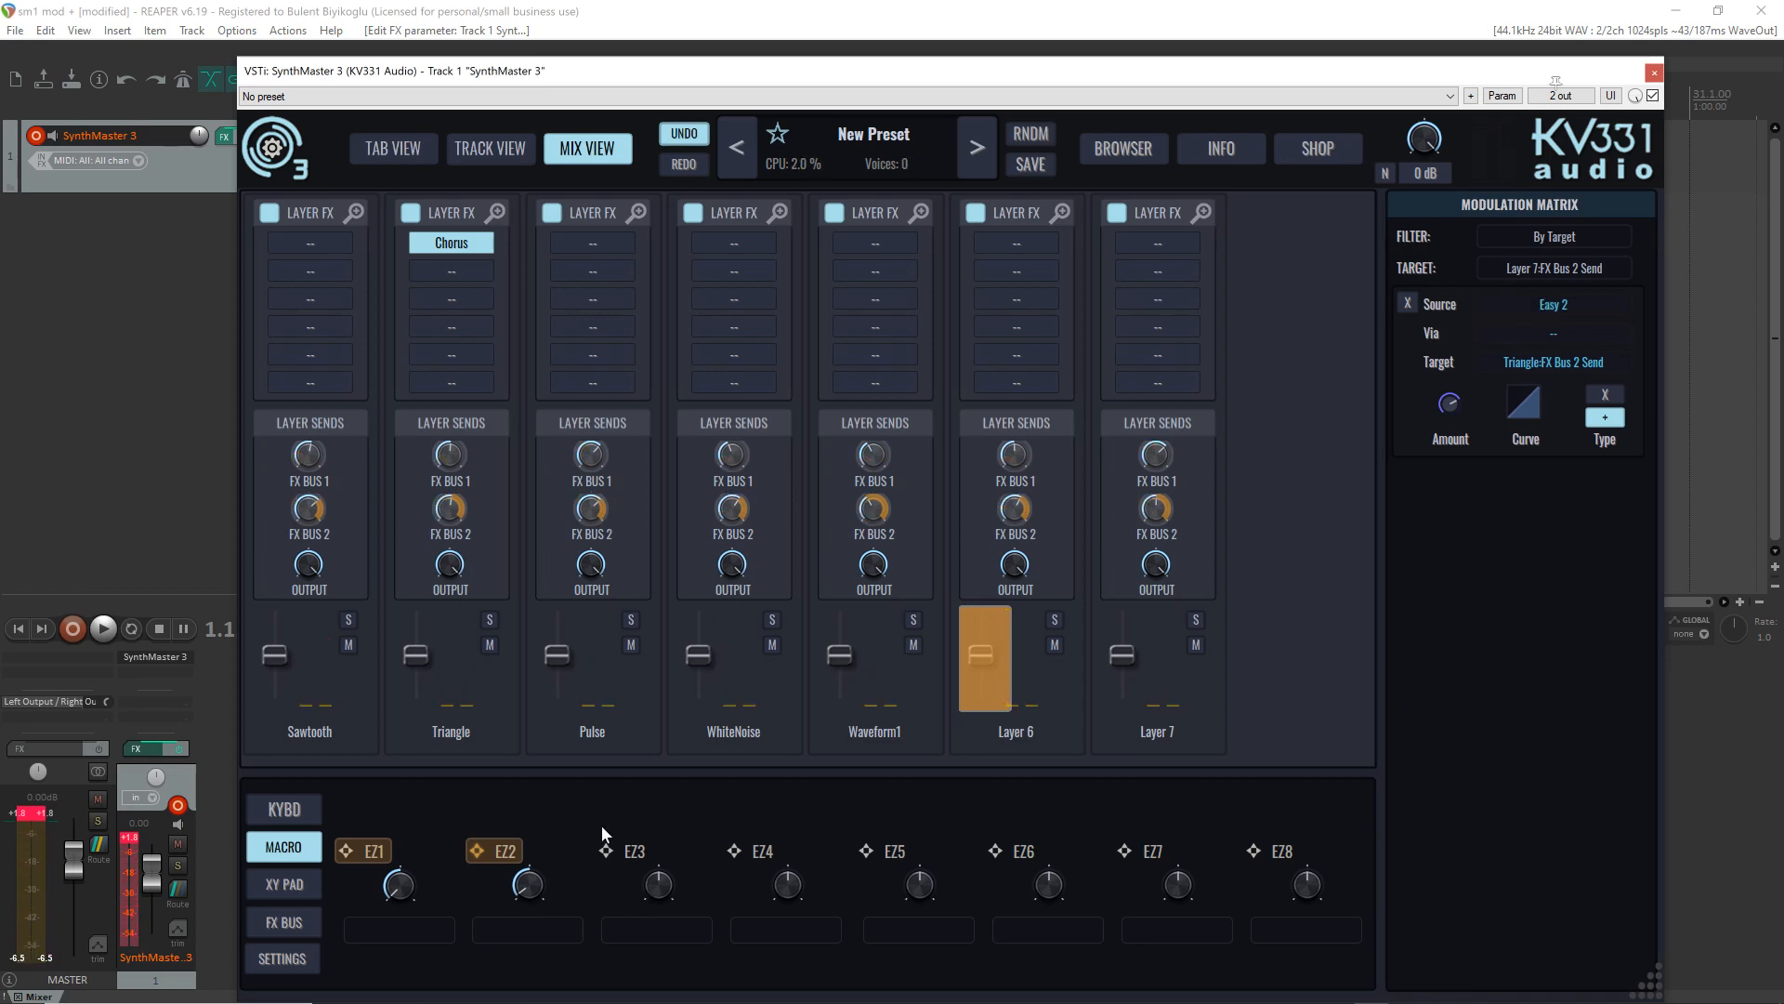
Step: Solo the Triangle layer and add a Phaser to its layer effects, placed ahead of the Chorus
{"action": "left_click", "coordinate": [390, 151]}
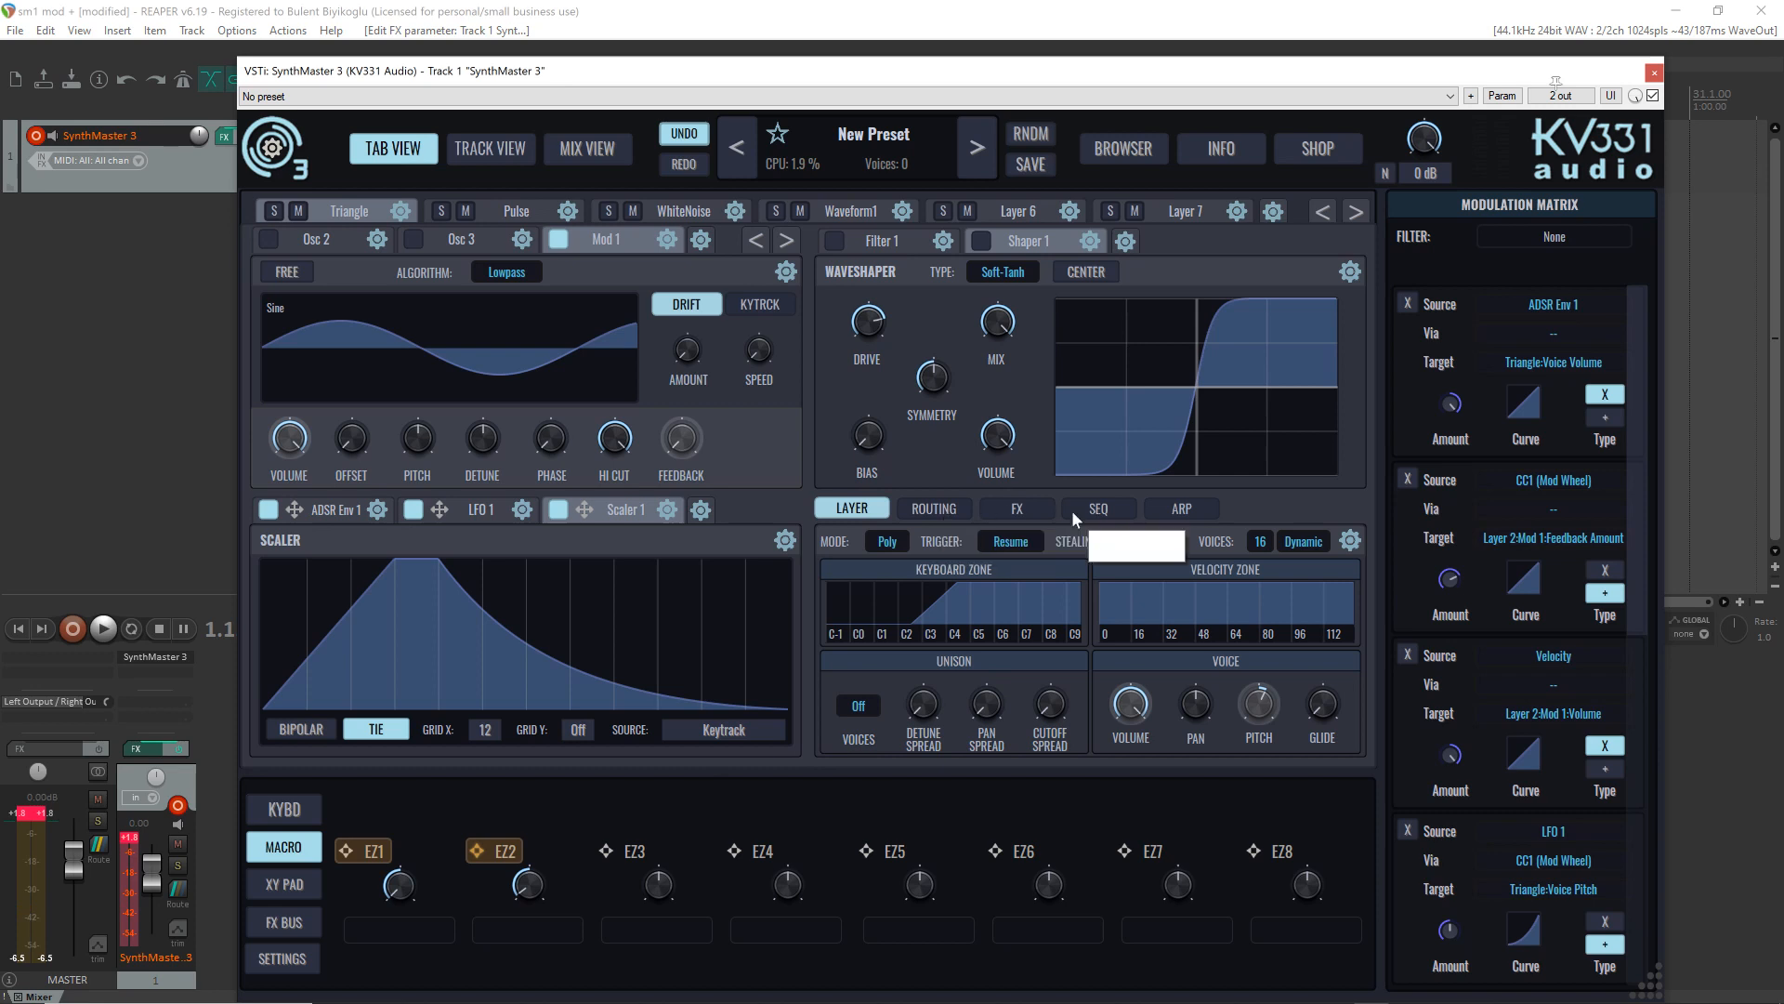
{"action": "left_click", "coordinate": [1017, 511]}
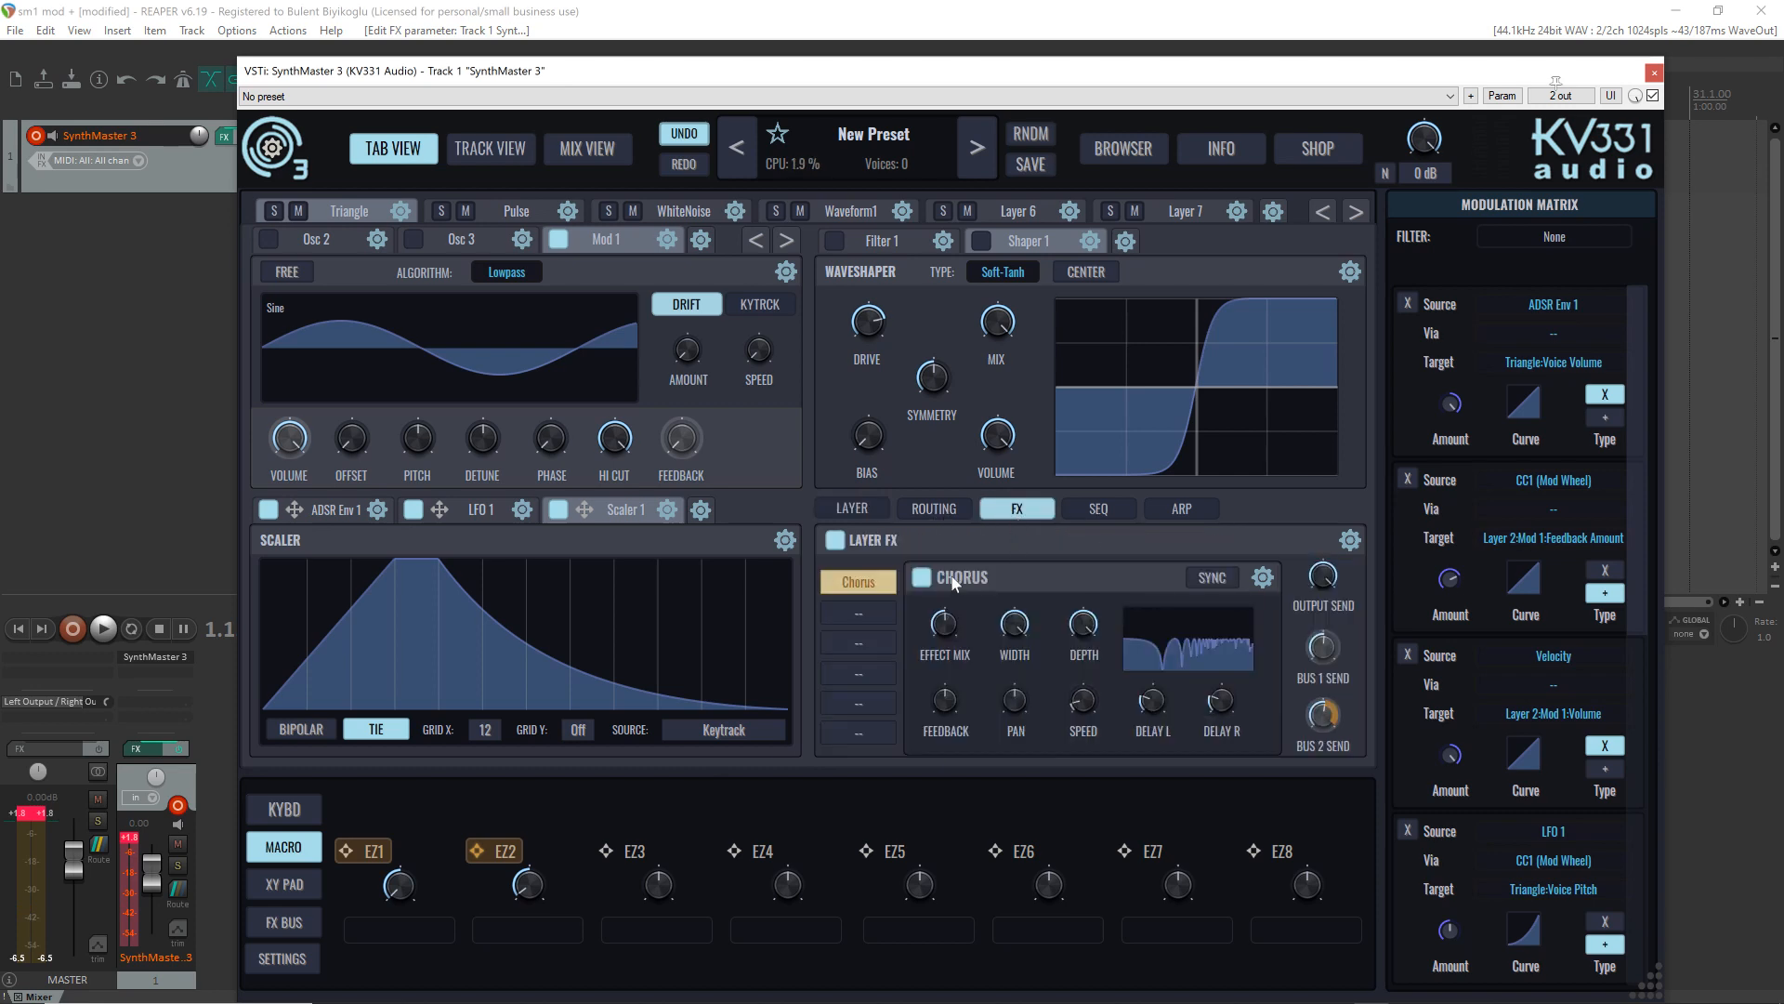
{"action": "left_click", "coordinate": [856, 615]}
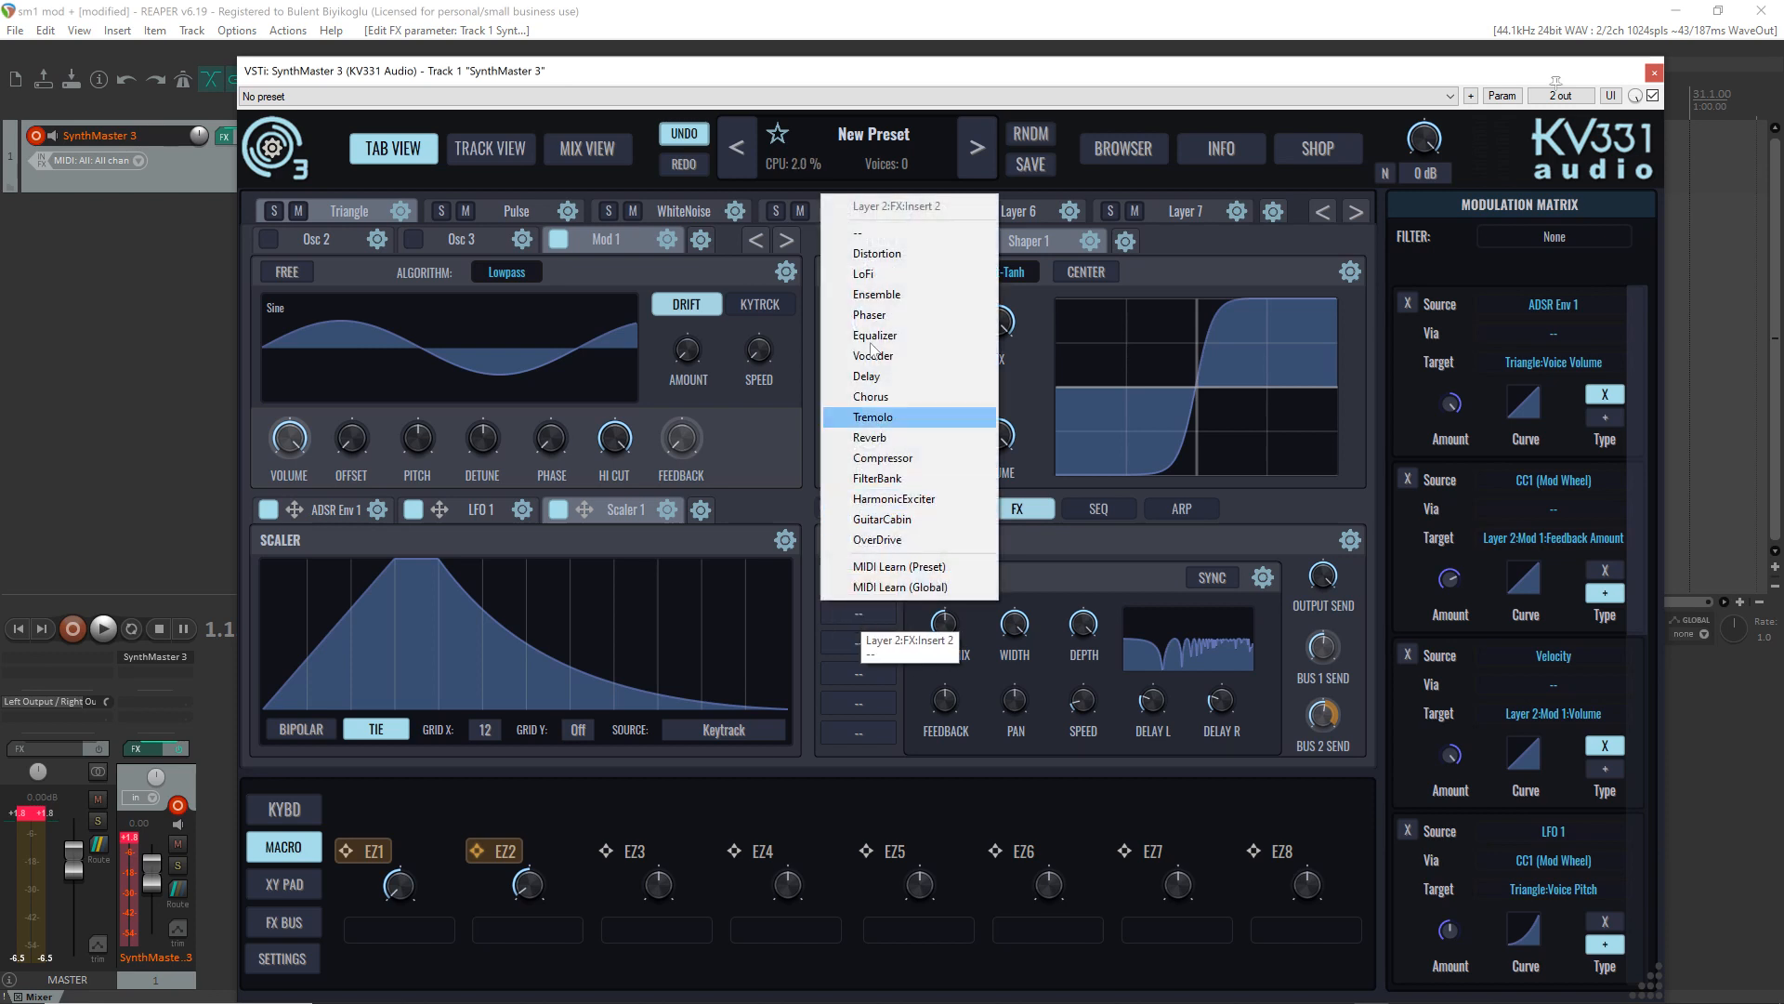
{"action": "left_click", "coordinate": [894, 324]}
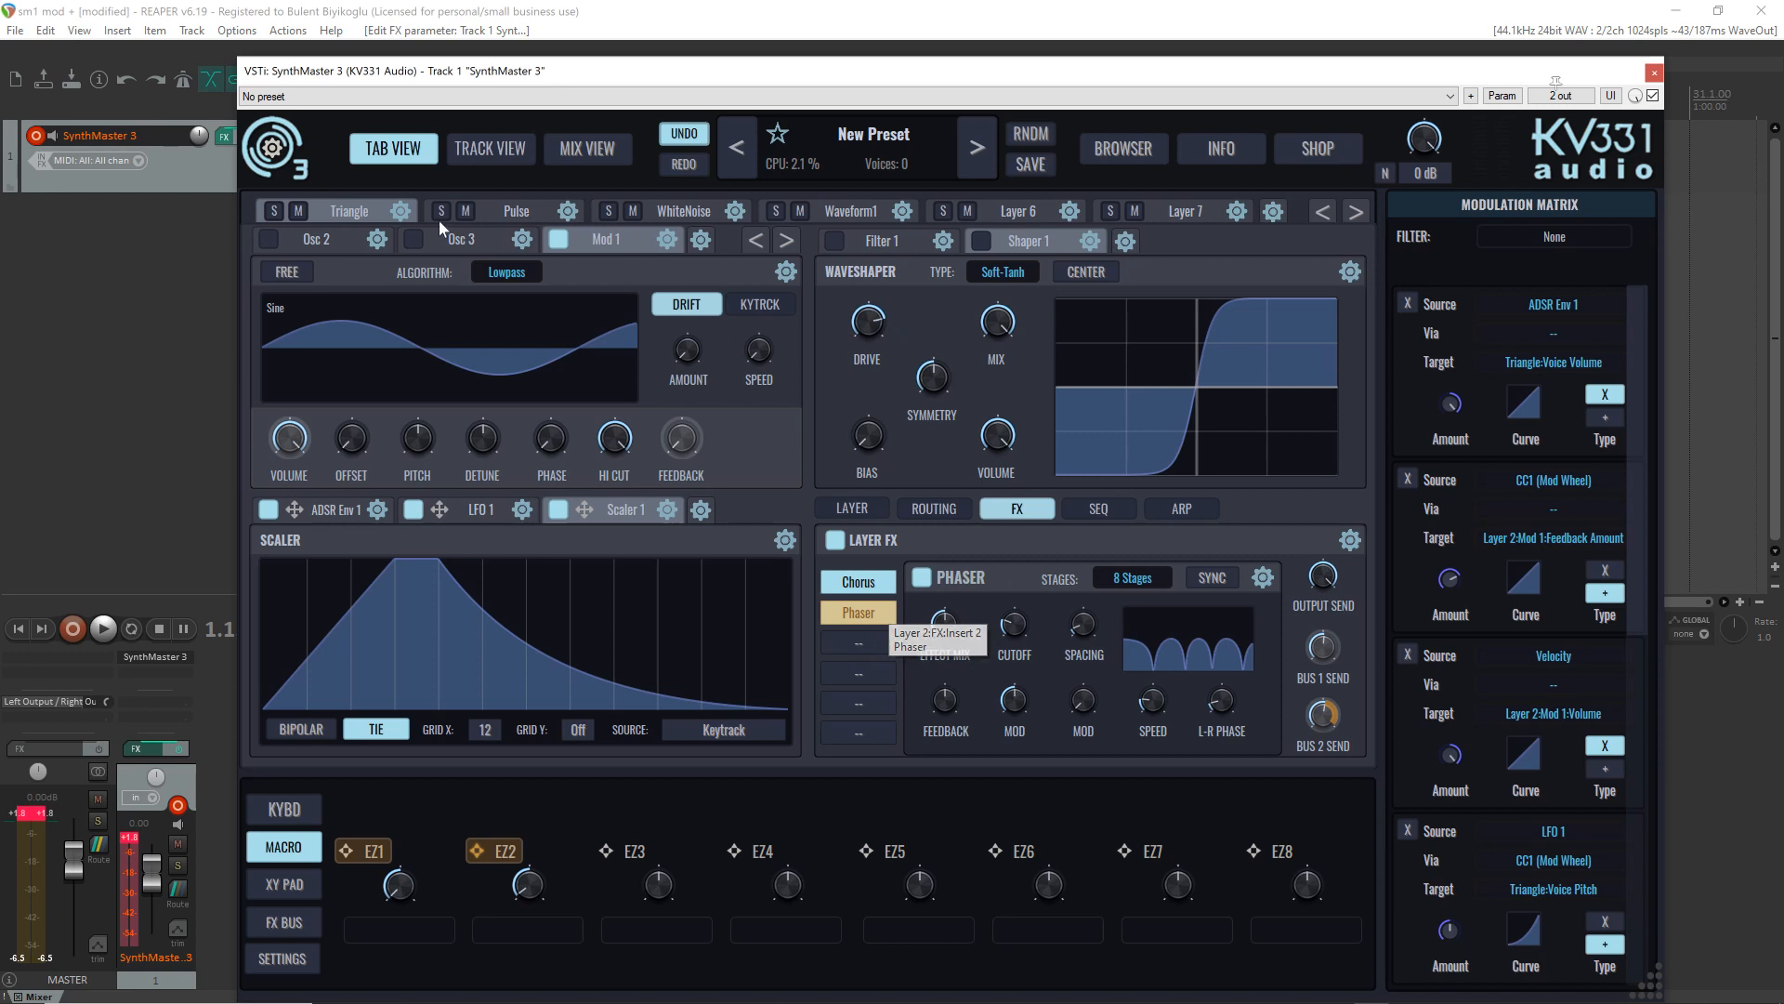
{"action": "left_click", "coordinate": [273, 212]}
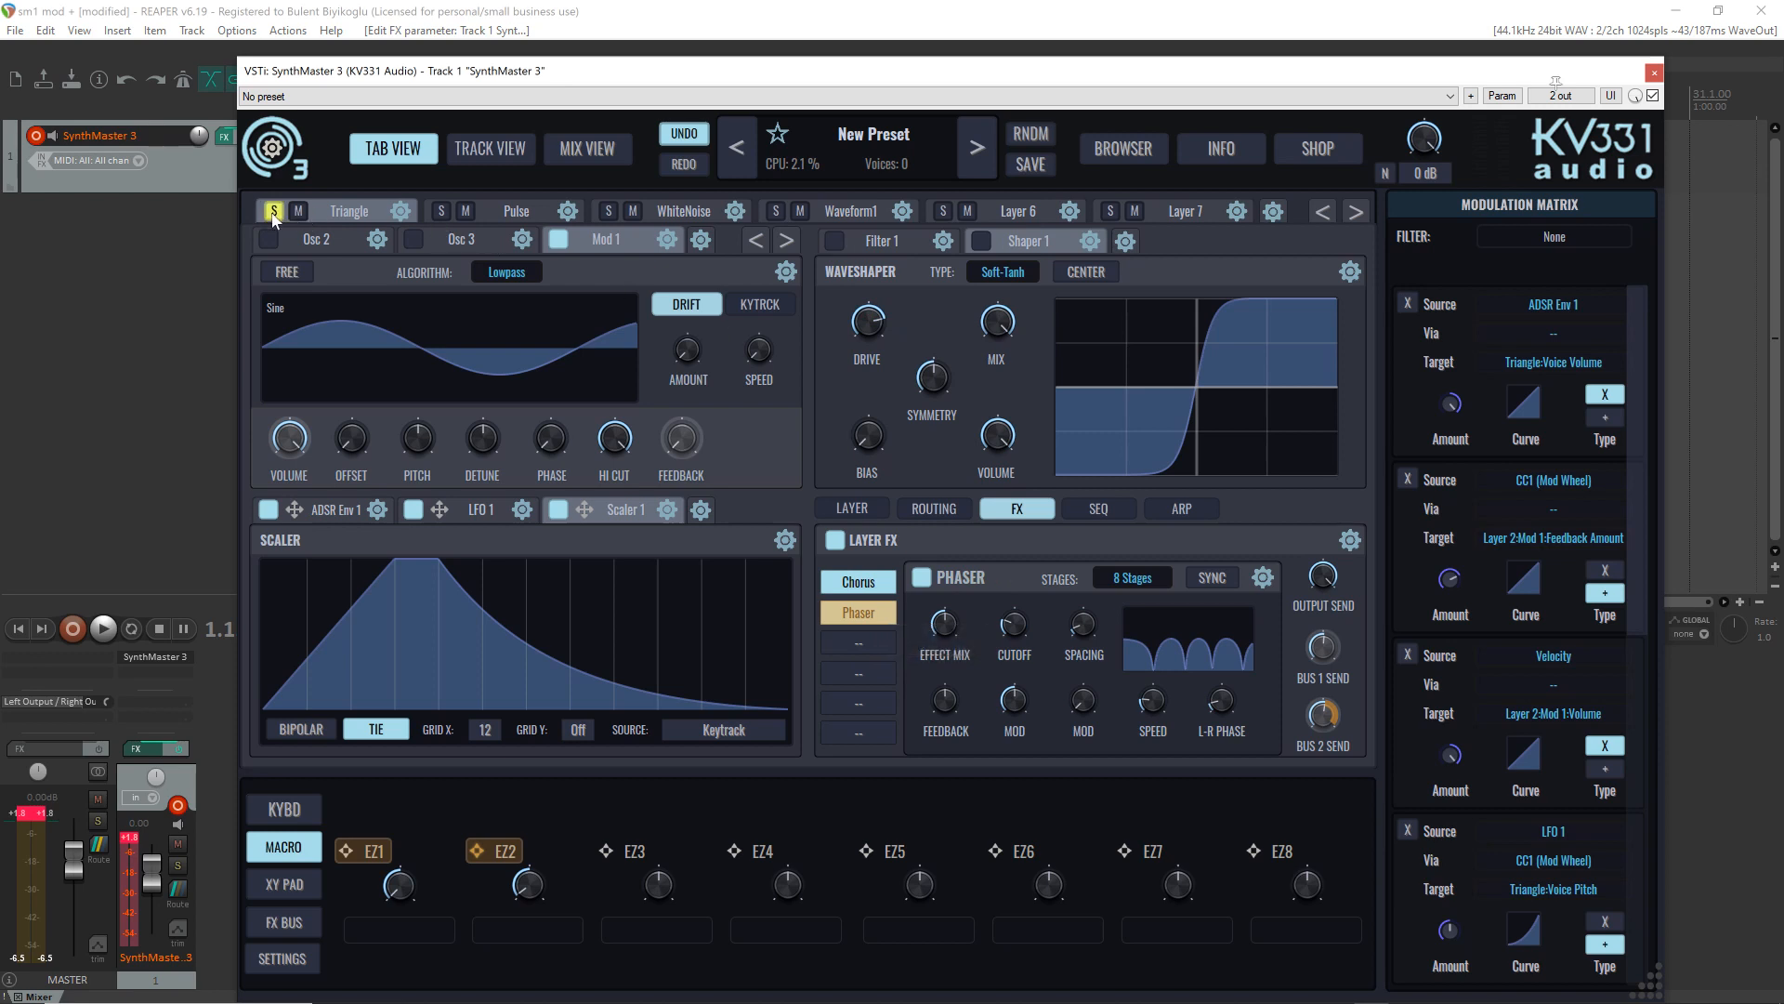
{"action": "left_click", "coordinate": [881, 580]}
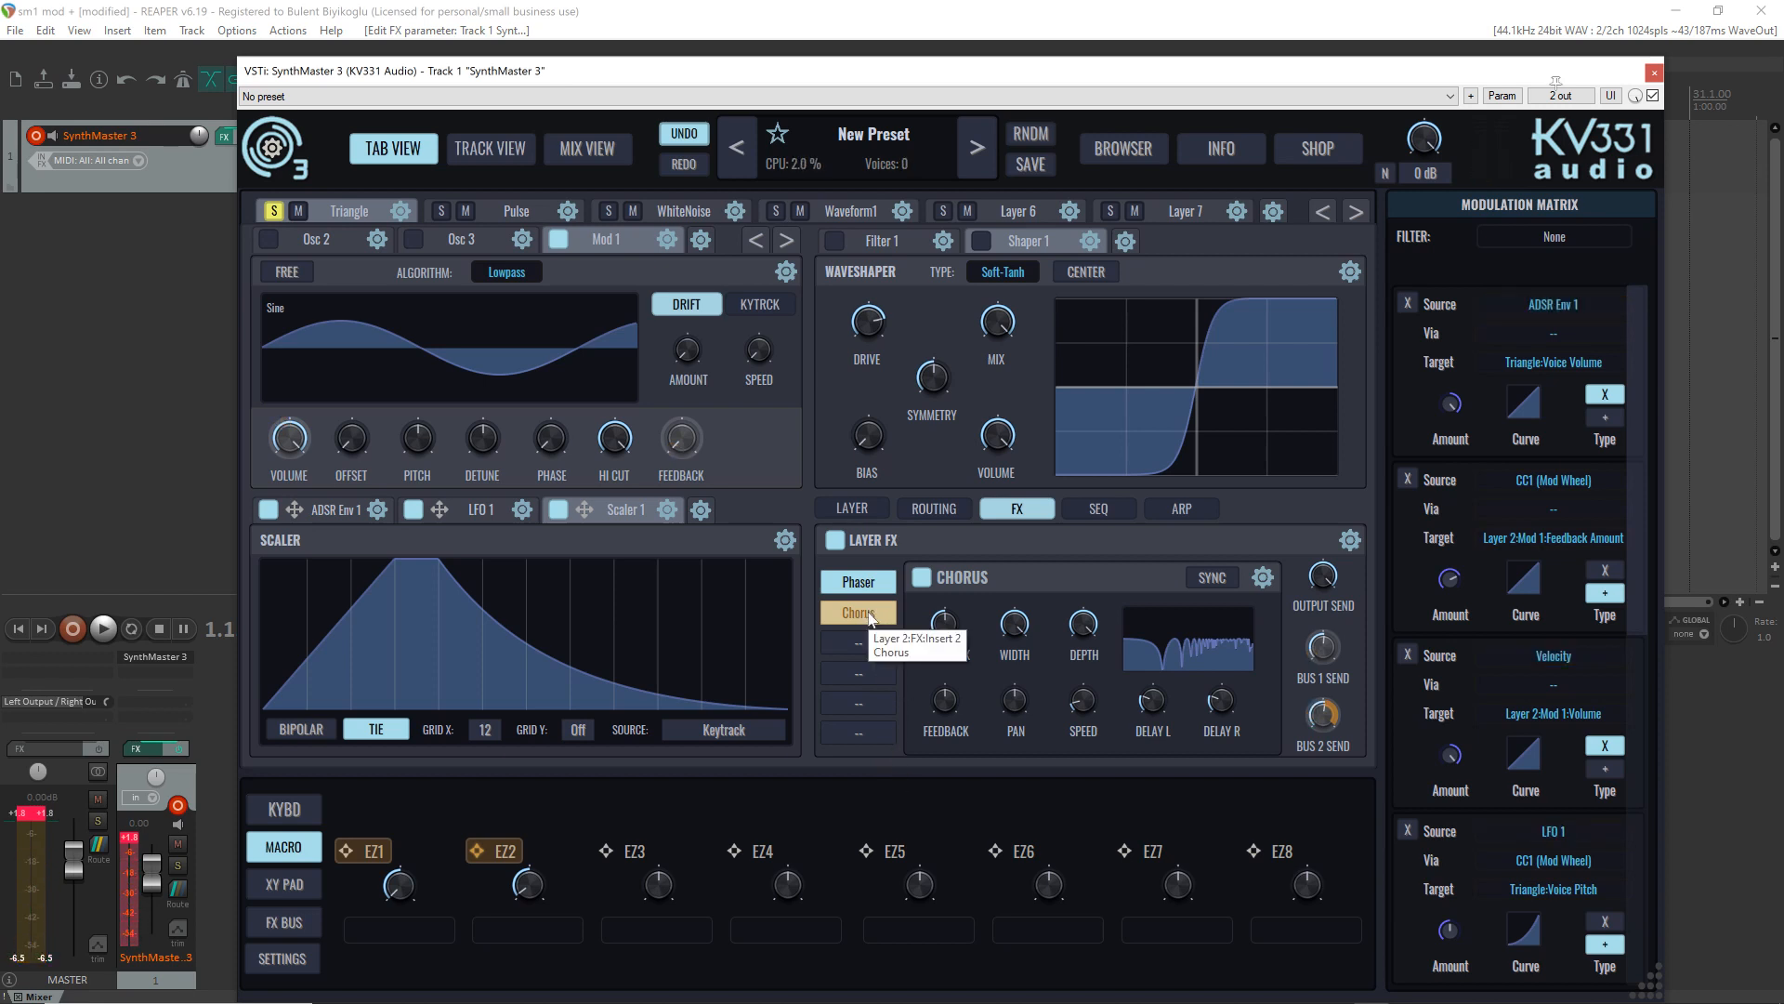
Step: Add a Distortion with raised drive in the Triangle layer's third effect slot and swap it with the Phaser in the first slot
{"action": "left_click", "coordinate": [859, 641]}
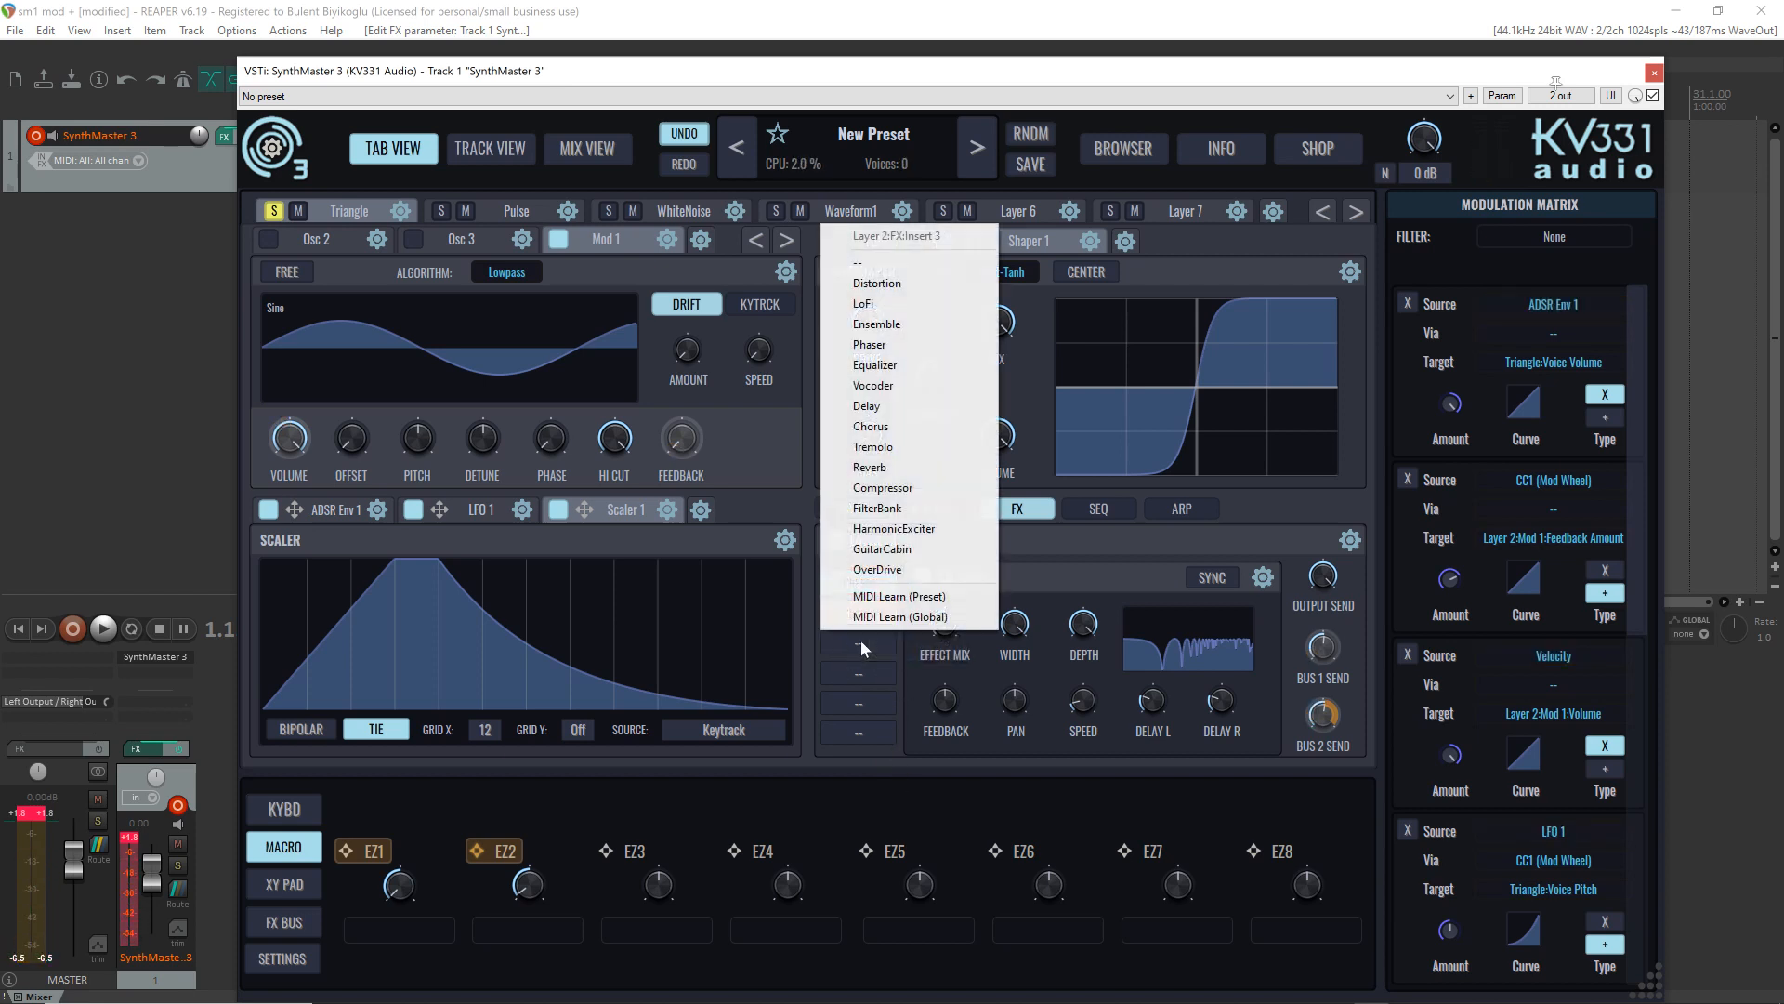
{"action": "left_click", "coordinate": [926, 288]}
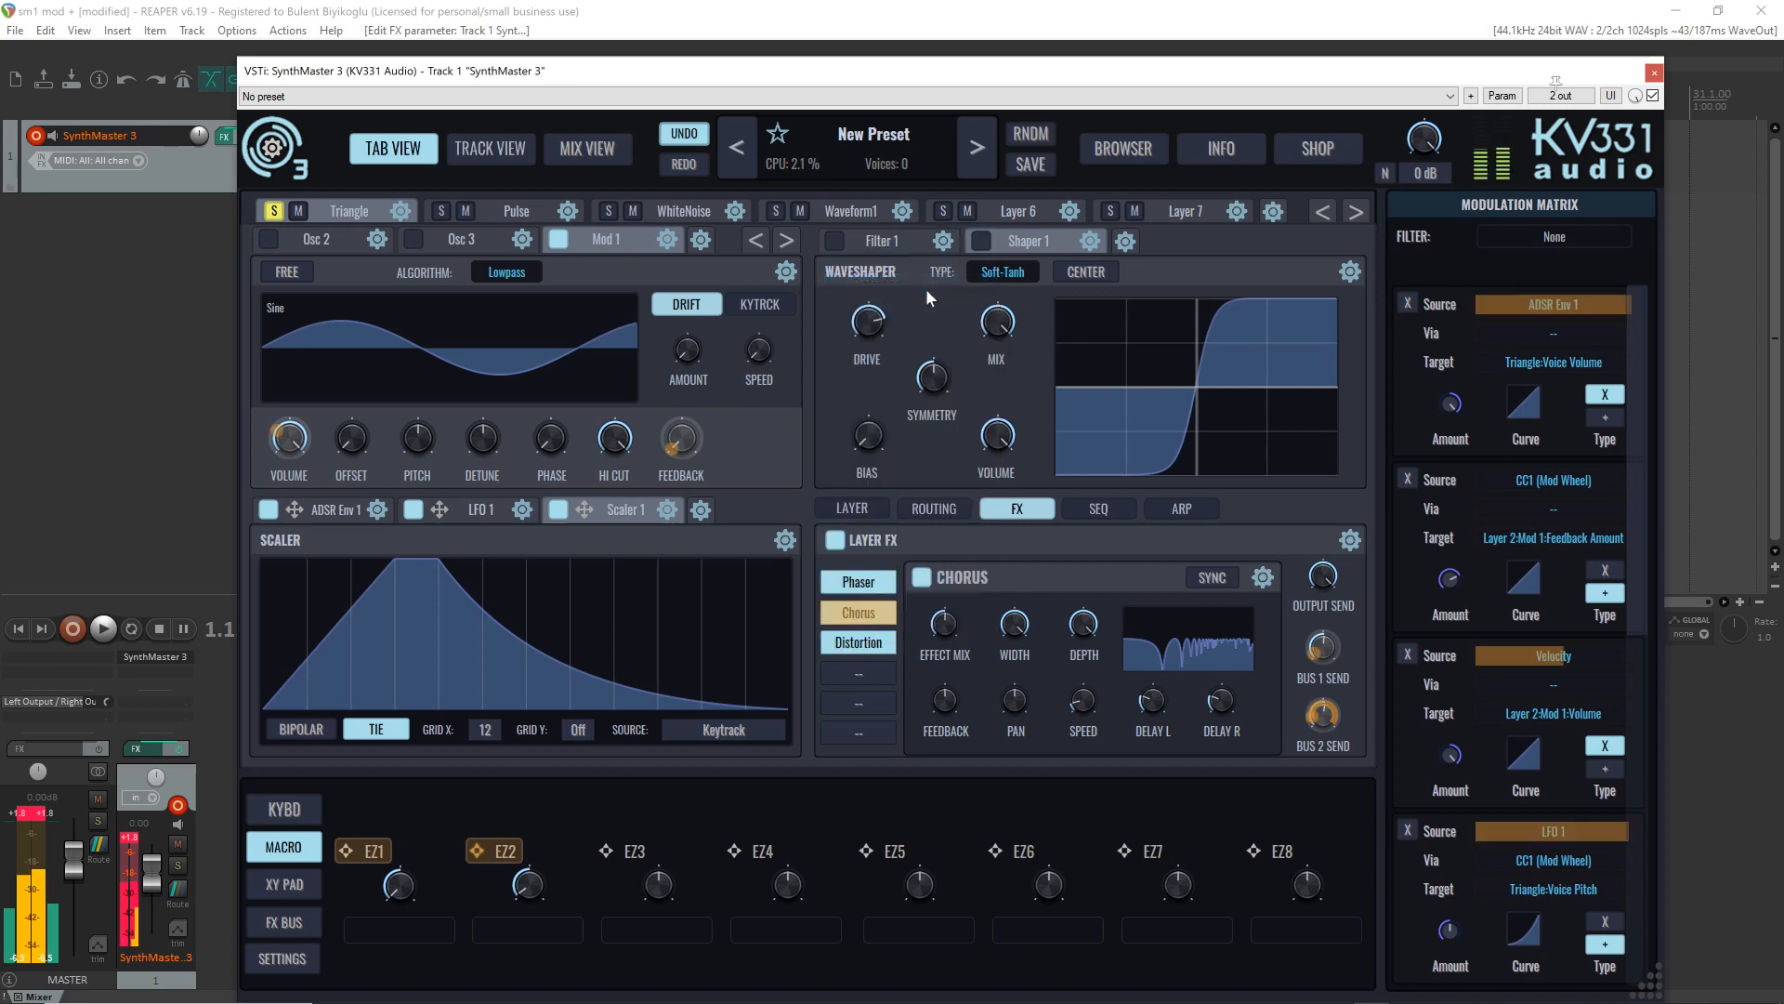
{"action": "left_click", "coordinate": [882, 642]}
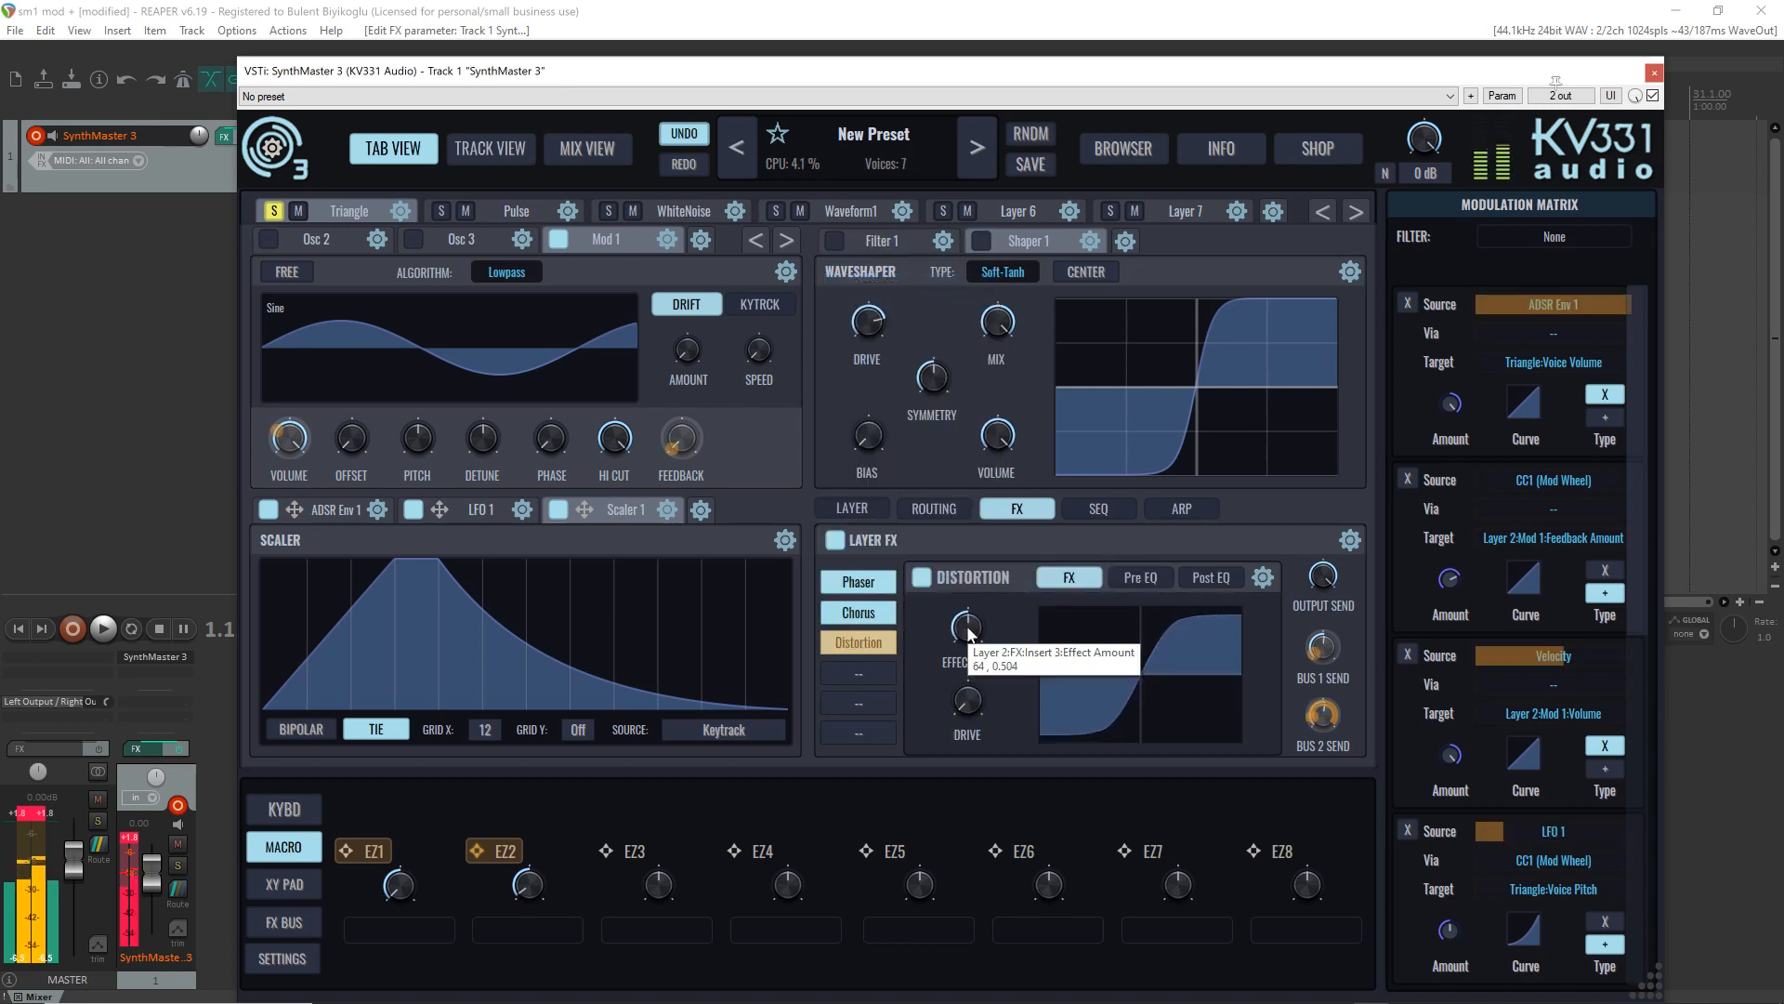
{"action": "left_click", "coordinate": [971, 632]}
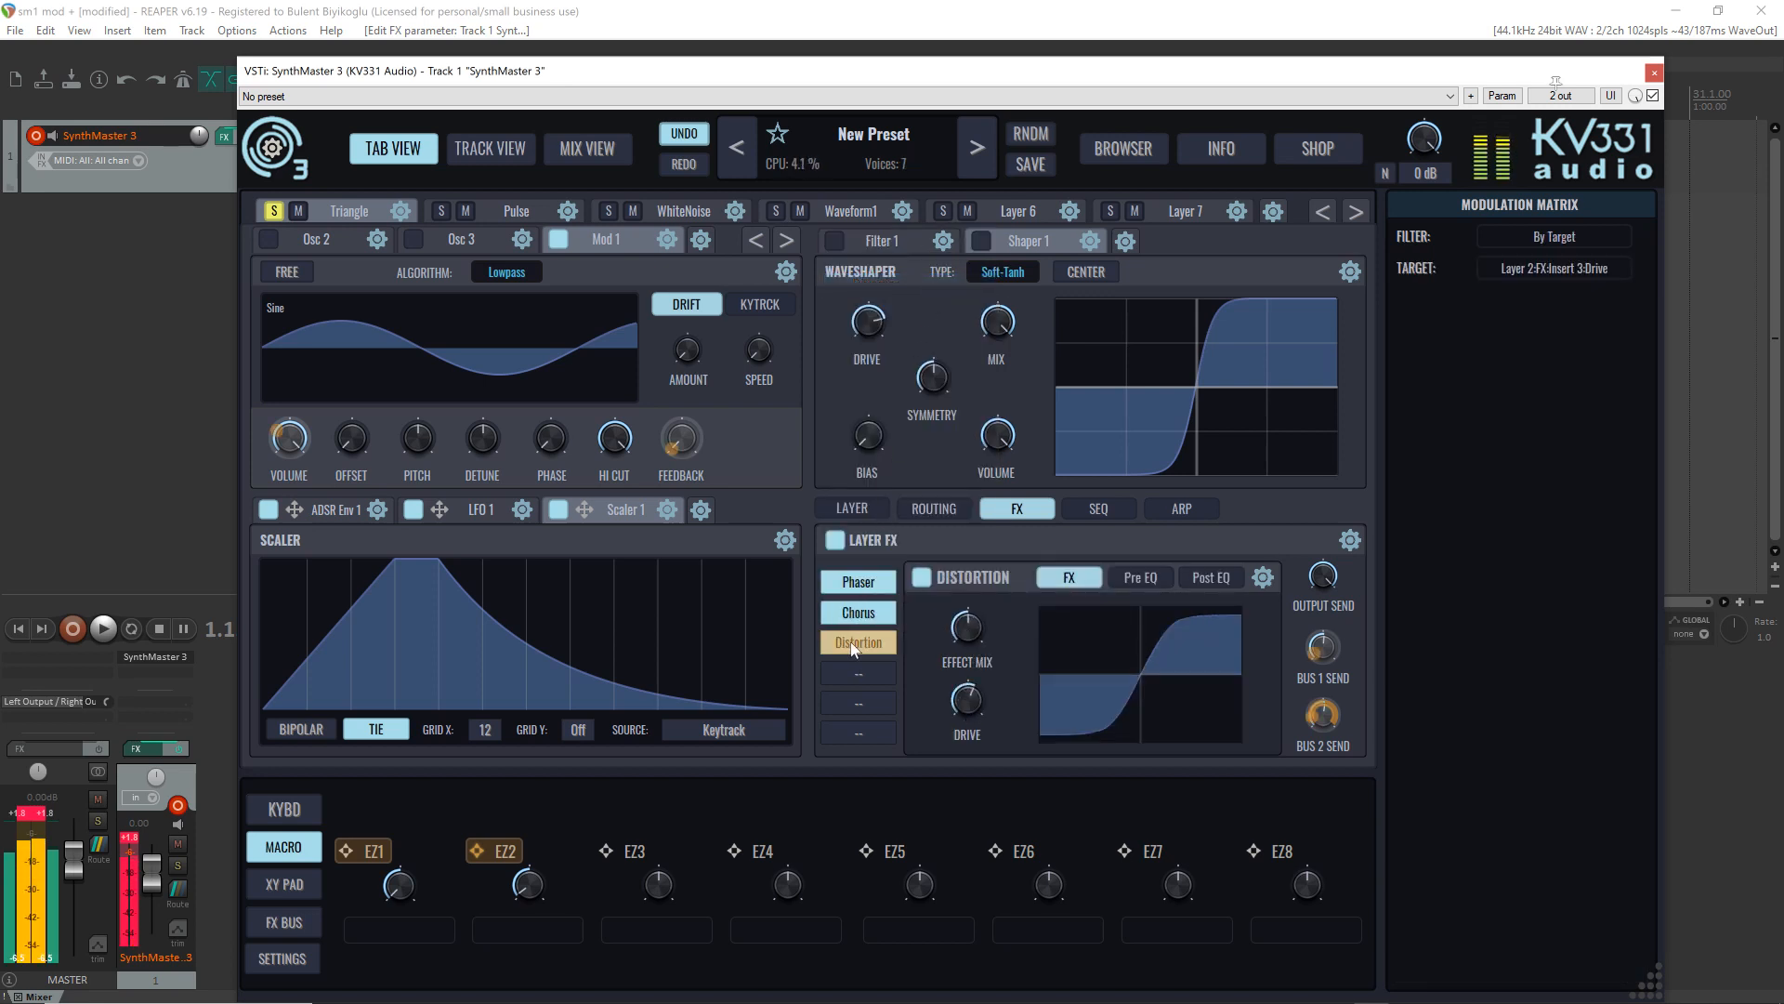
{"action": "left_click_drag", "start_coordinate": [856, 648], "coordinate": [865, 583]}
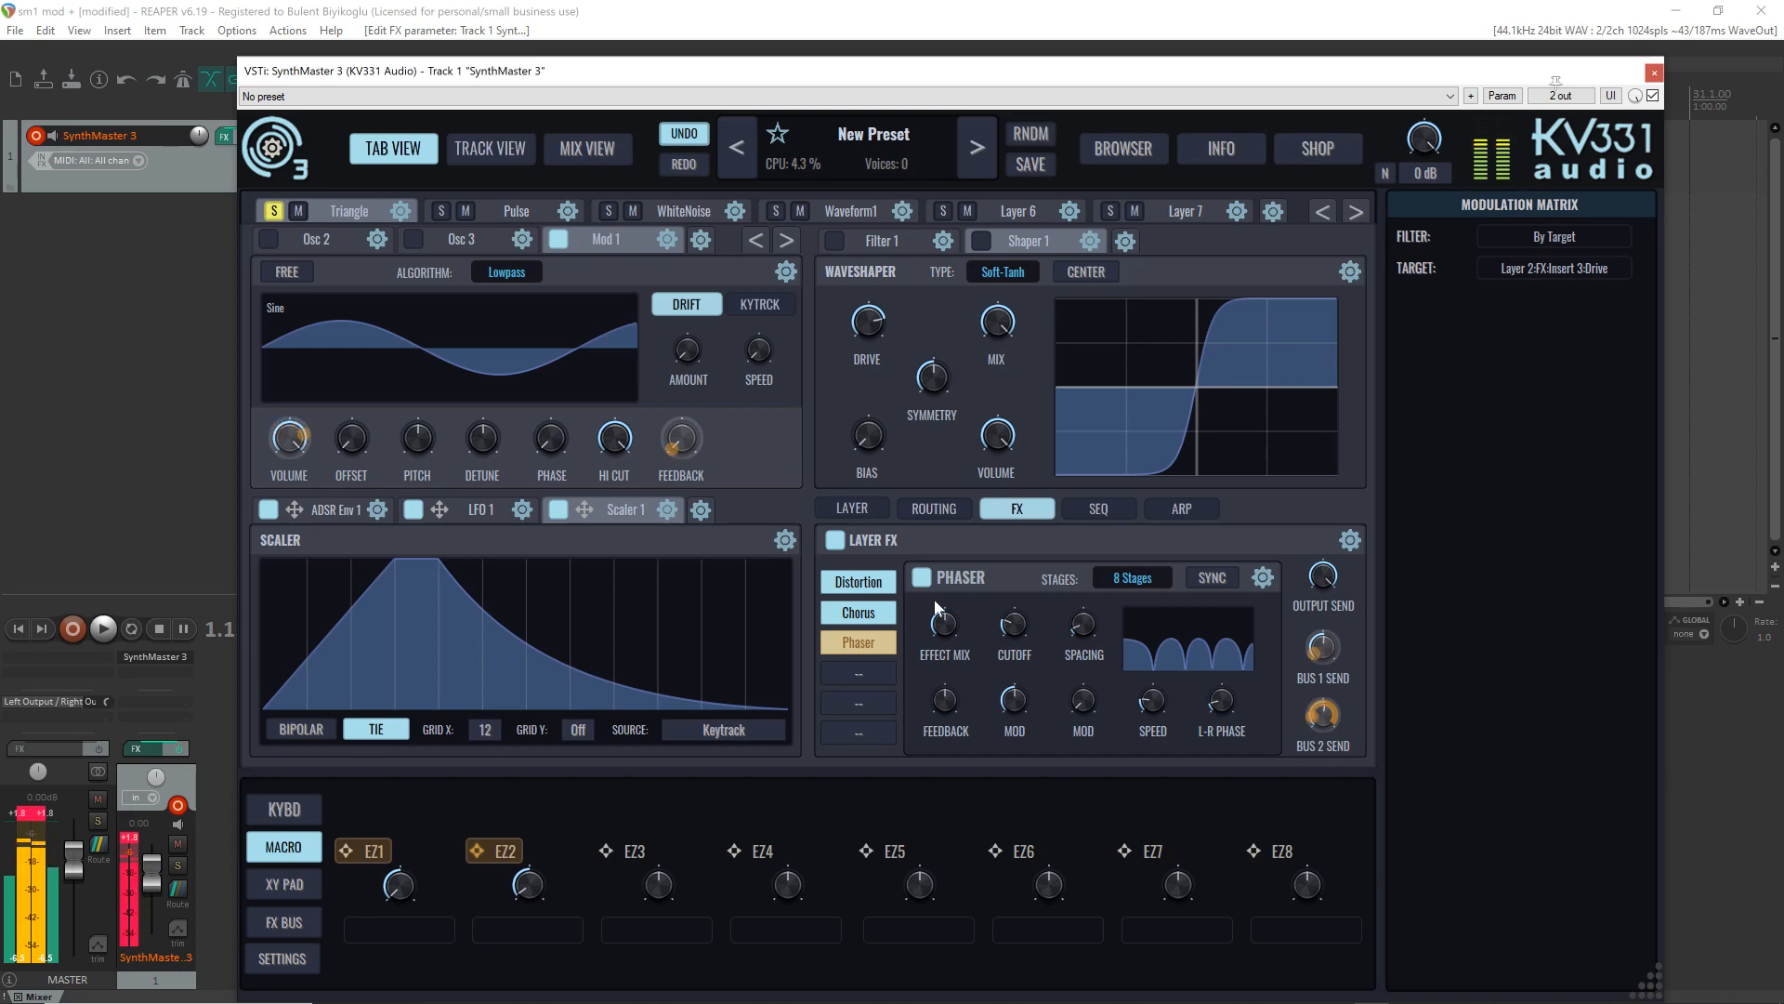
Step: Save the preset in the Presets folder as "modular introduction"
{"action": "left_click", "coordinate": [1032, 165]}
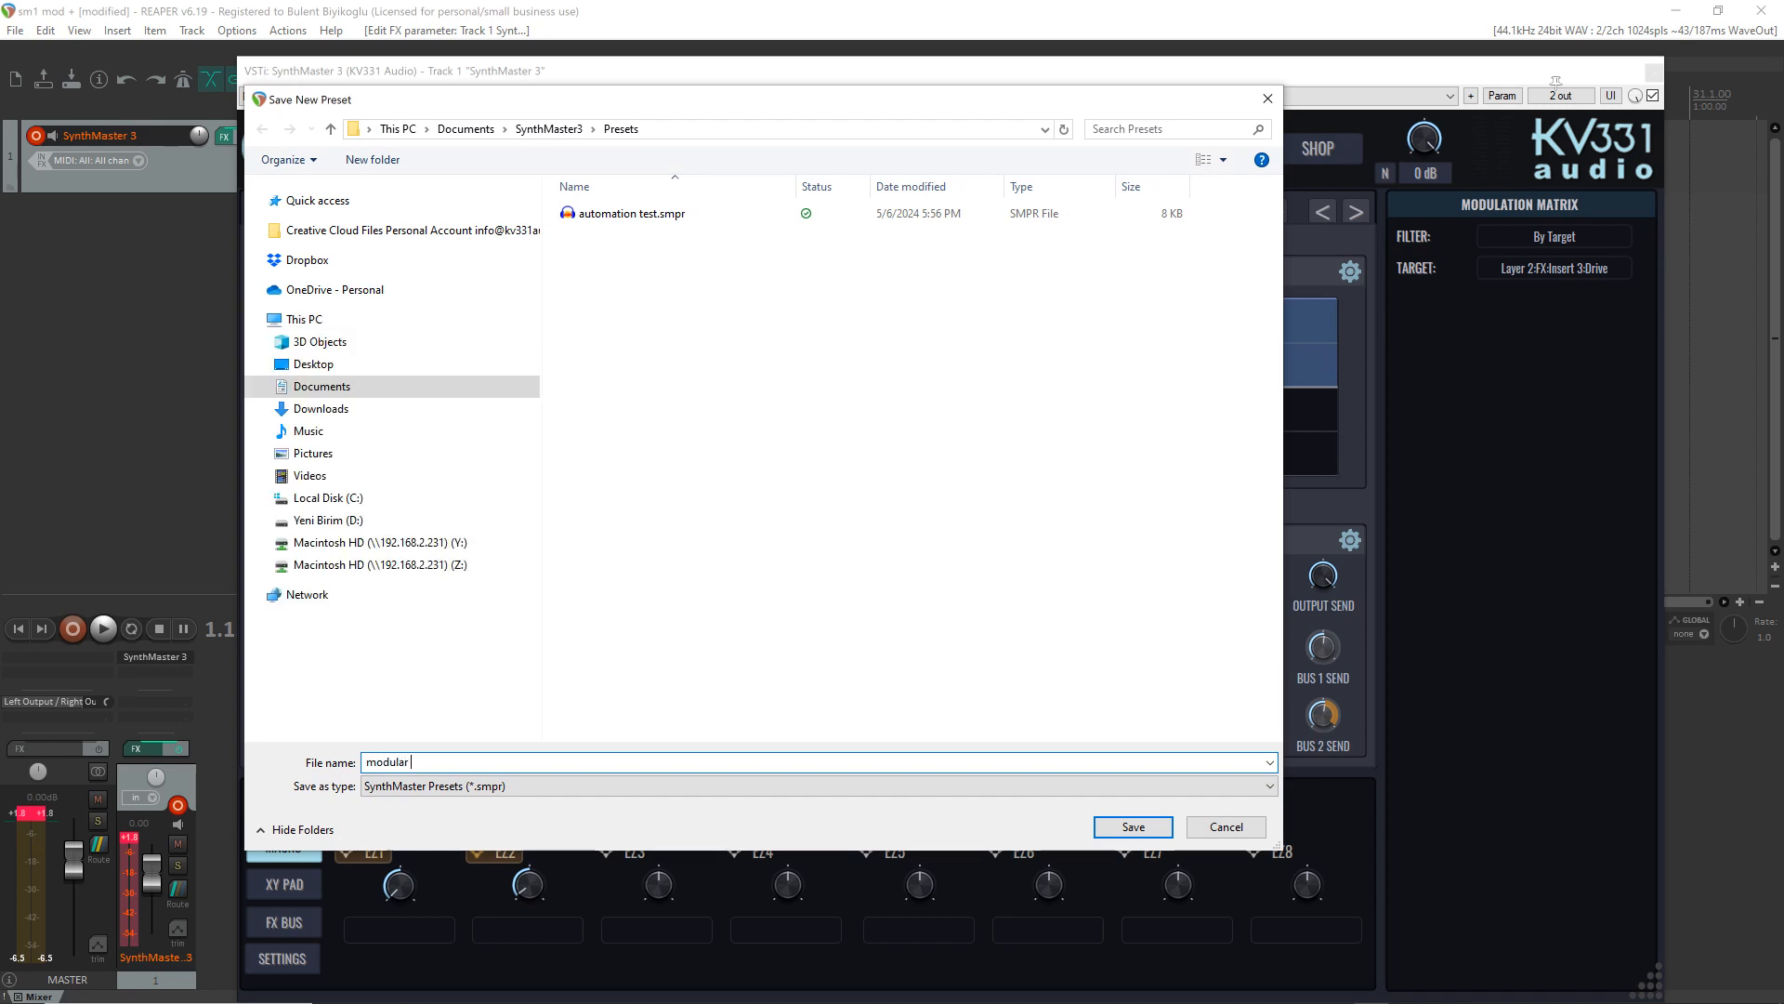
{"action": "type", "text": "modular introduction"}
{"action": "key", "text": "Return"}
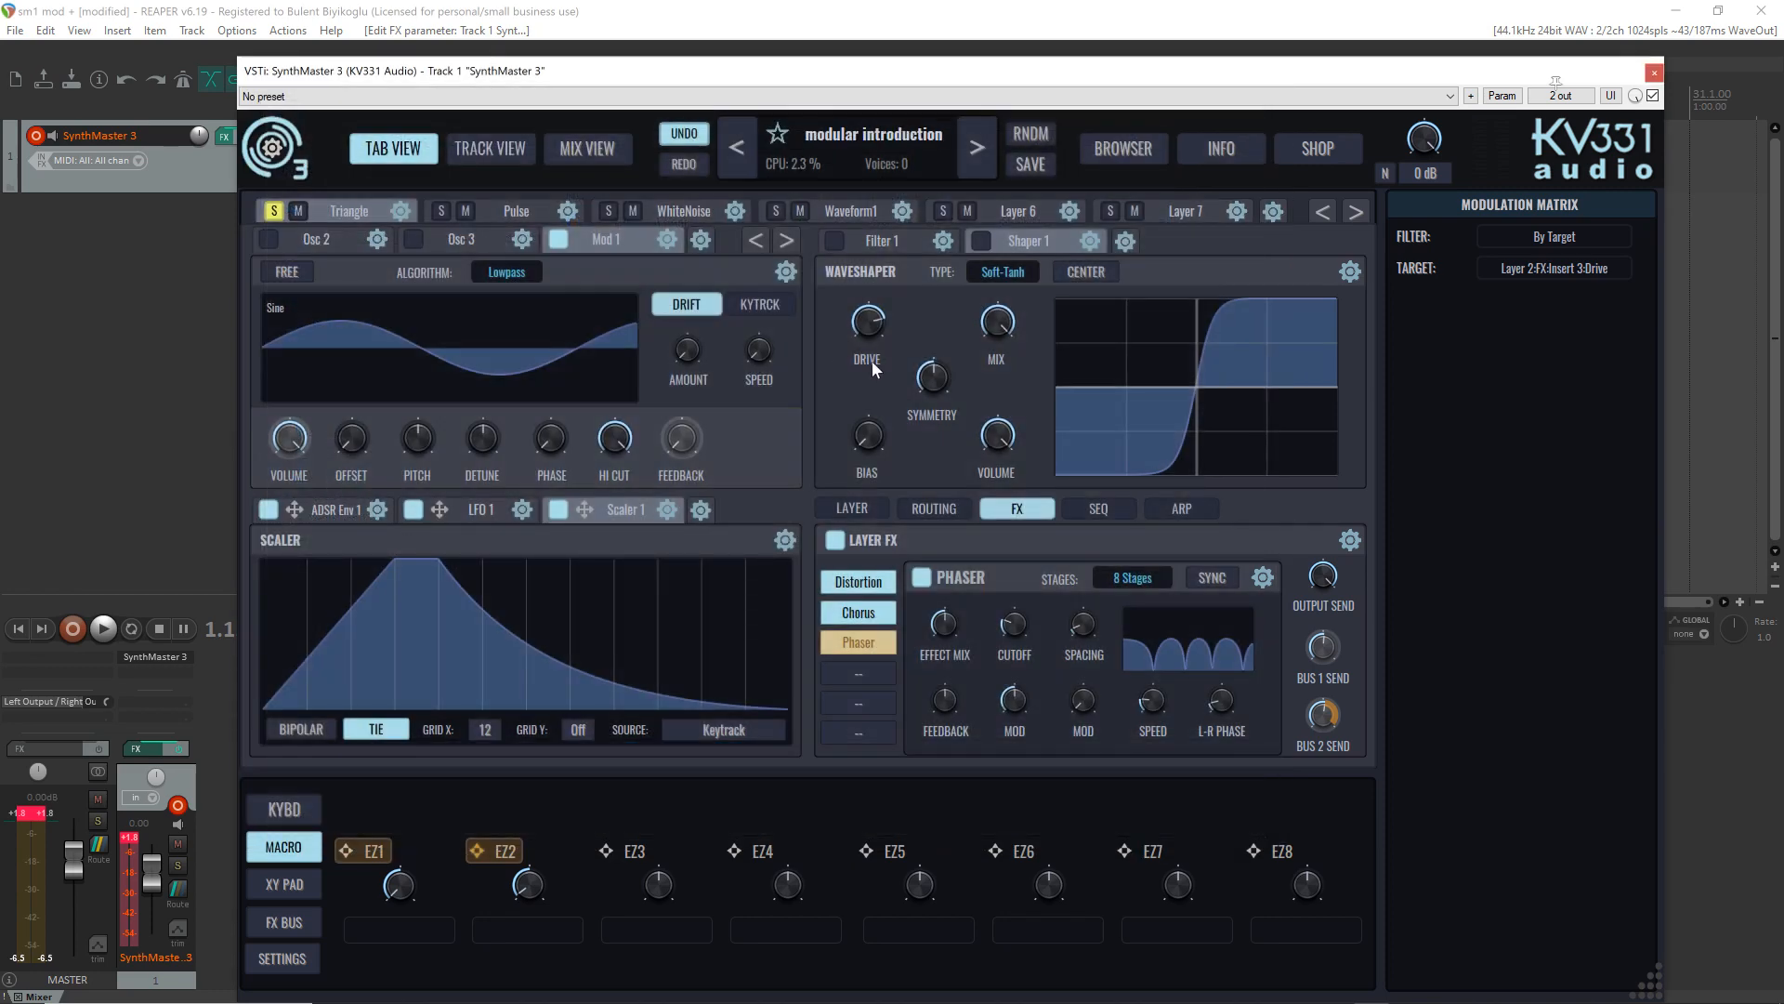